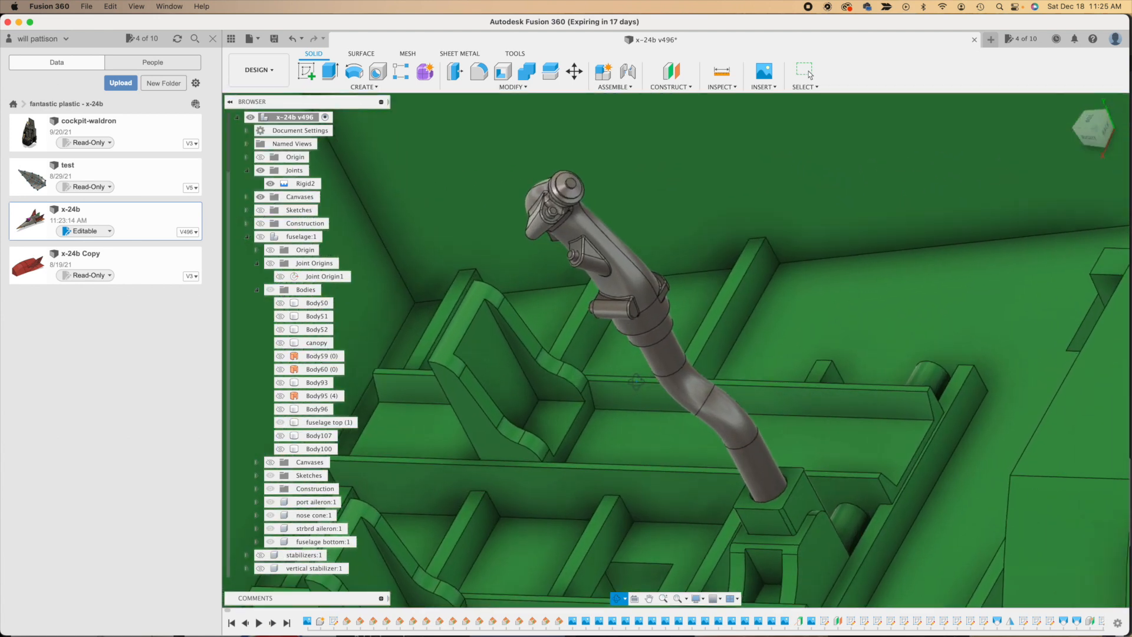
- Examine the control stick in the cockpit from several sides, down to the collar below the grip
{"action": "scroll", "coordinate": [636, 381], "scroll_direction": "up", "scroll_amount": 3}
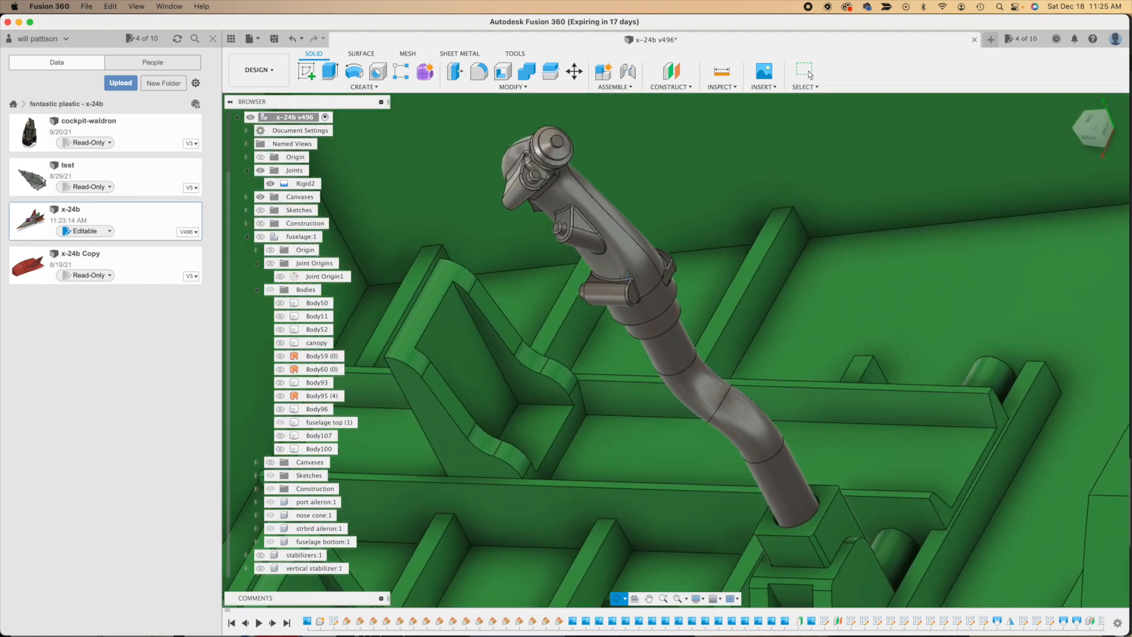
{"action": "middle_click_drag", "start_coordinate": [627, 276], "coordinate": [807, 283], "text": "shift"}
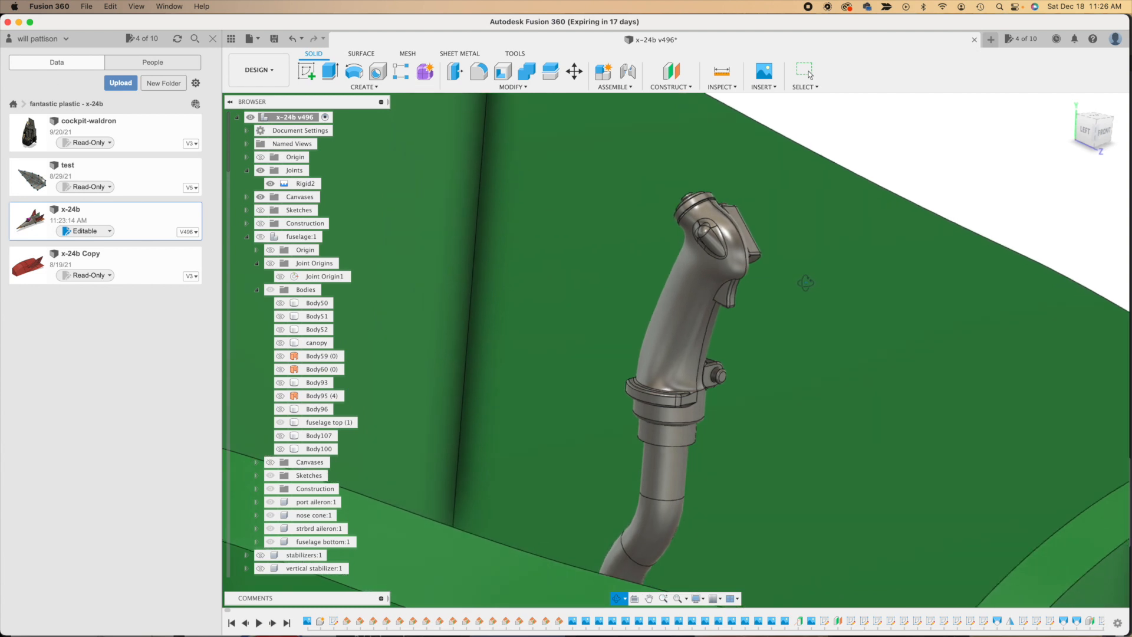
{"action": "middle_click_drag", "start_coordinate": [806, 283], "coordinate": [741, 334], "text": "shift"}
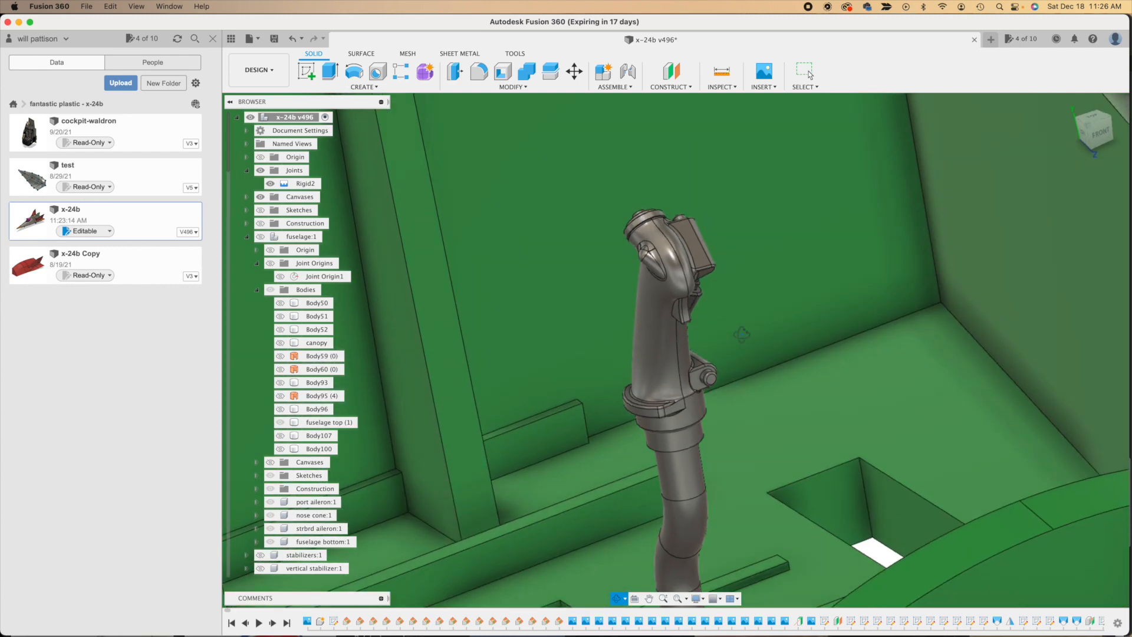
{"action": "middle_click_drag", "start_coordinate": [741, 334], "coordinate": [690, 342], "text": "shift"}
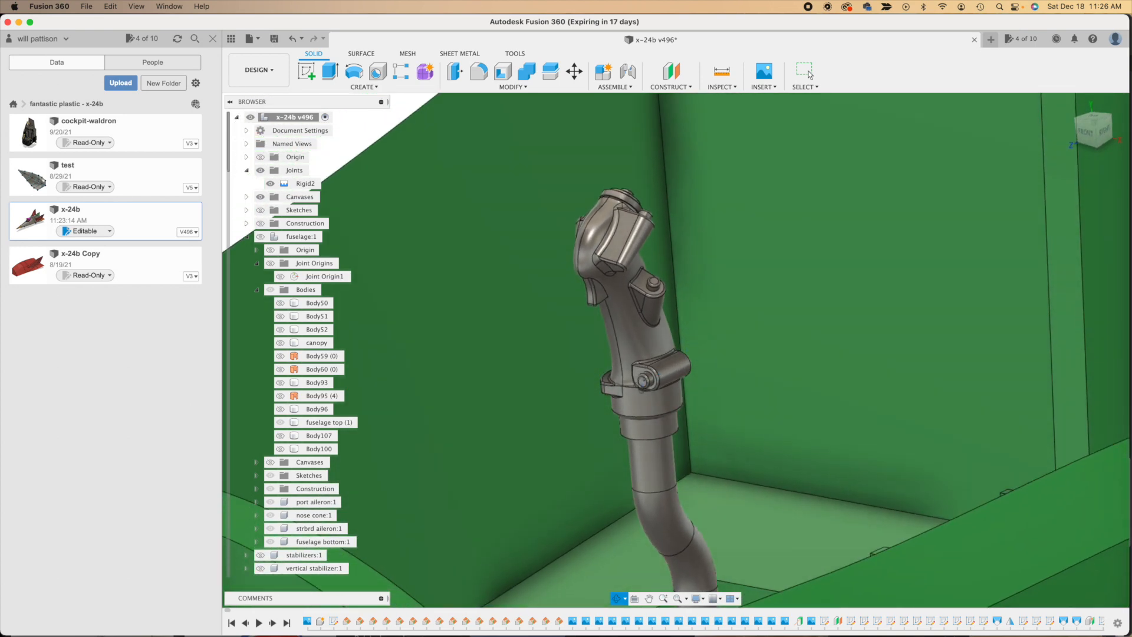
{"action": "scroll", "coordinate": [642, 381], "scroll_direction": "up", "scroll_amount": 2}
{"action": "scroll", "coordinate": [642, 383], "scroll_direction": "down", "scroll_amount": 4}
{"action": "scroll", "coordinate": [642, 385], "scroll_direction": "up", "scroll_amount": 8}
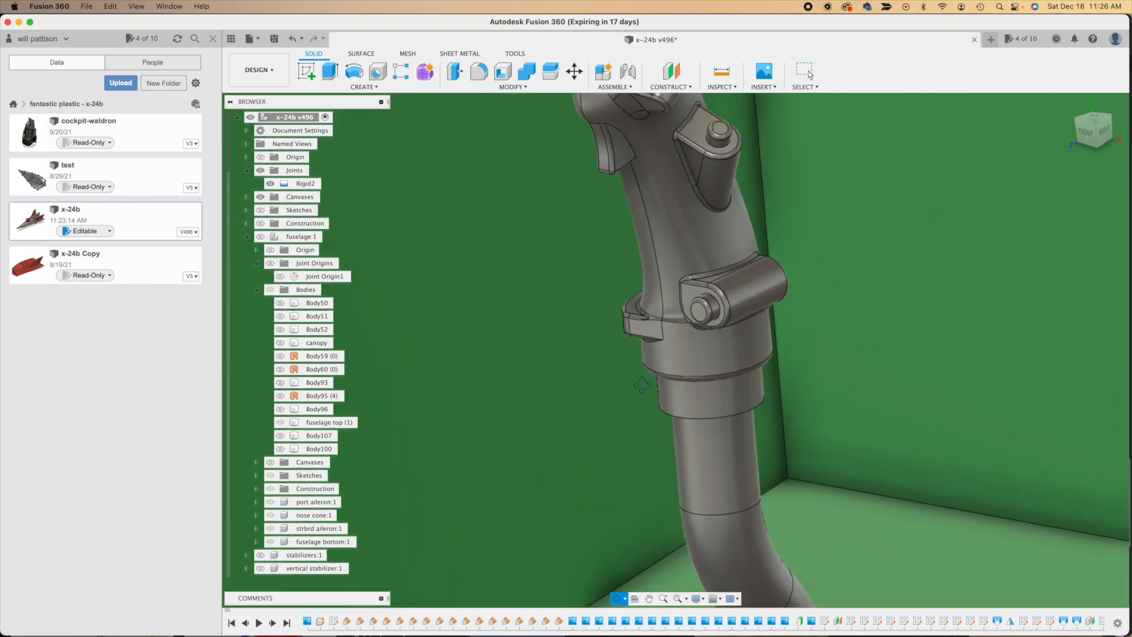
{"action": "scroll", "coordinate": [642, 385], "scroll_direction": "up", "scroll_amount": 3}
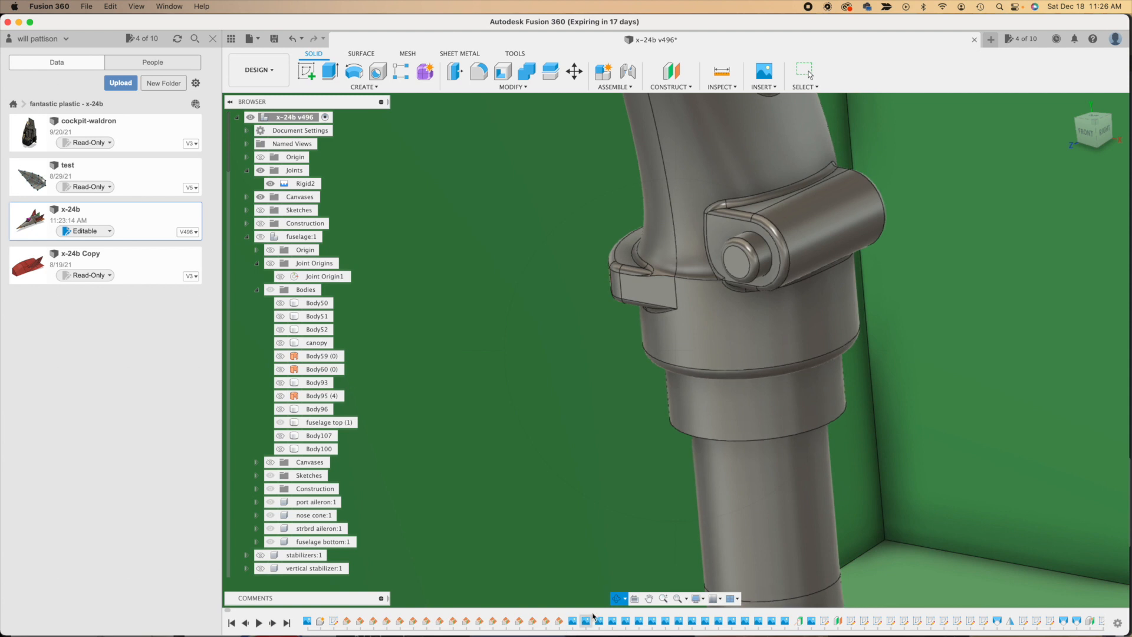
- Examine the upper grip of the control stick up close, including its trigger and the button housings along it
{"action": "left_click", "coordinate": [650, 598]}
{"action": "left_click_drag", "start_coordinate": [833, 256], "coordinate": [784, 547]}
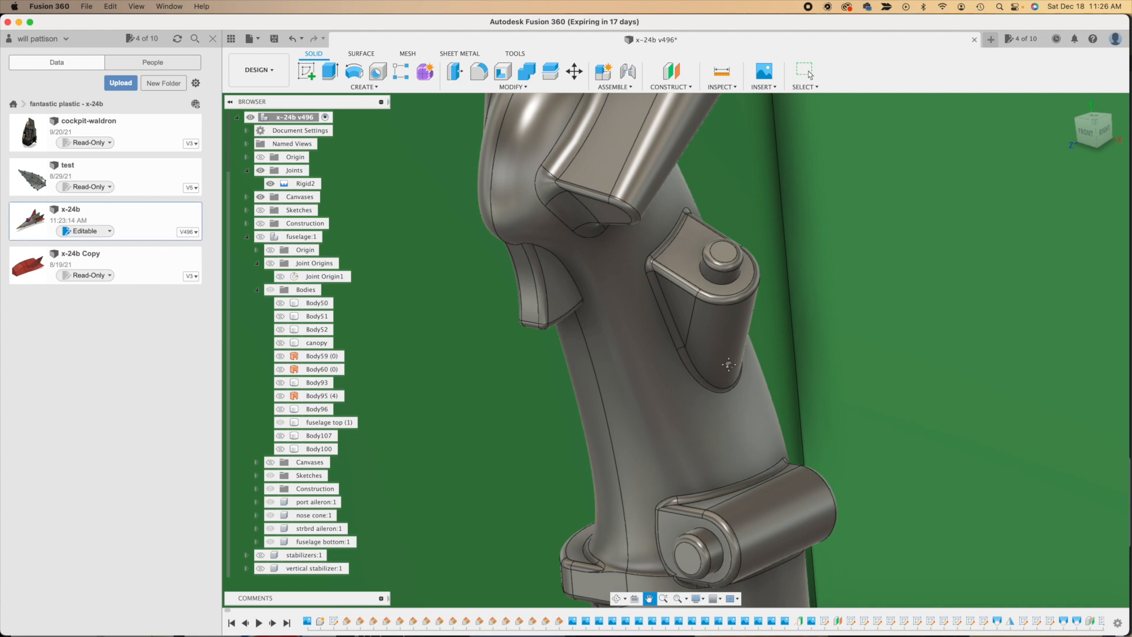
{"action": "scroll", "coordinate": [708, 407], "scroll_direction": "down", "scroll_amount": 5}
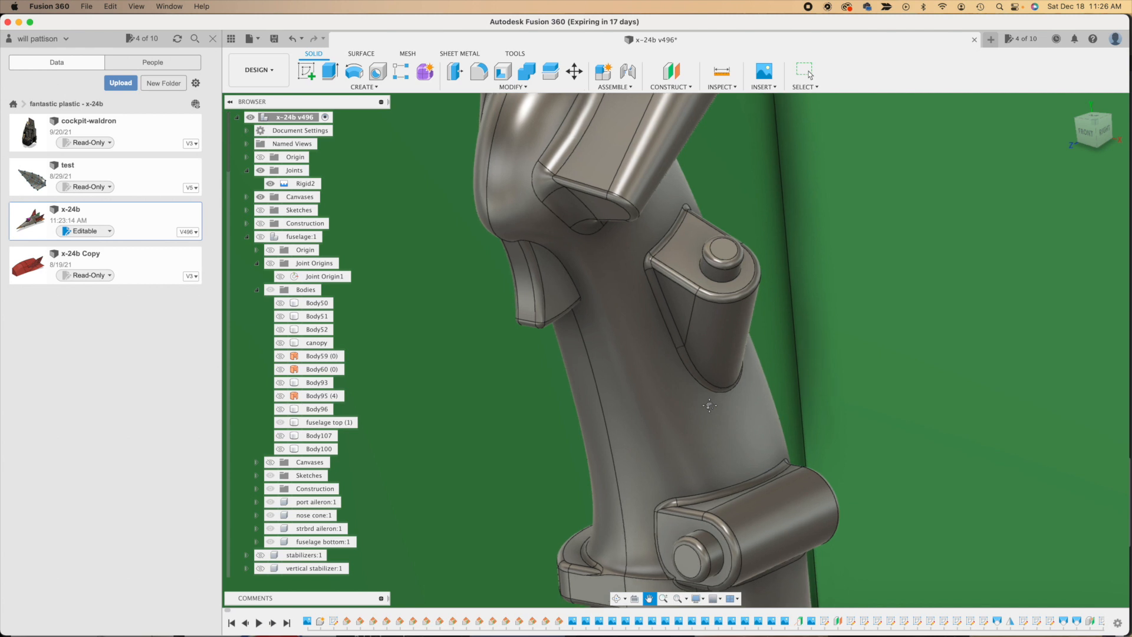
{"action": "scroll", "coordinate": [709, 406], "scroll_direction": "up", "scroll_amount": 4}
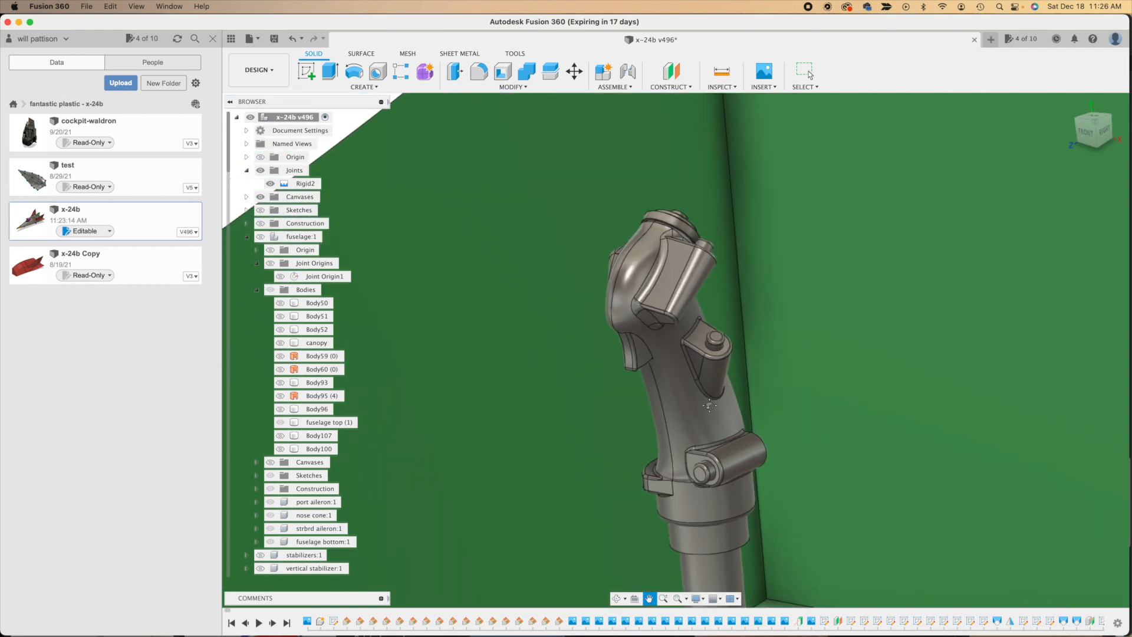
{"action": "scroll", "coordinate": [710, 406], "scroll_direction": "up", "scroll_amount": 1}
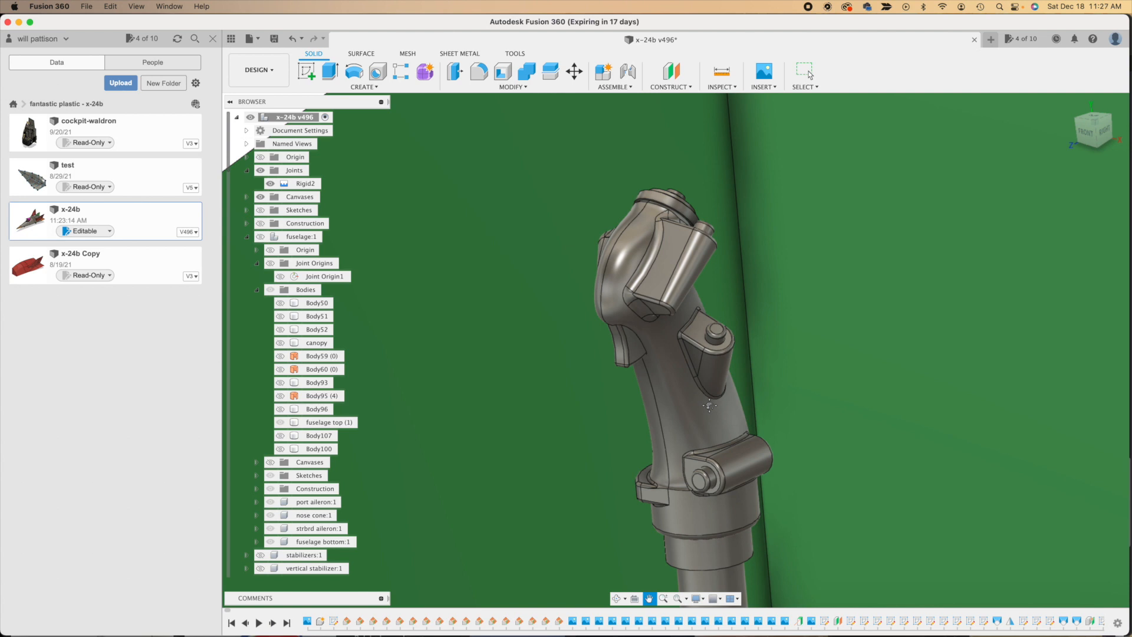
{"action": "scroll", "coordinate": [710, 406], "scroll_direction": "up", "scroll_amount": 1}
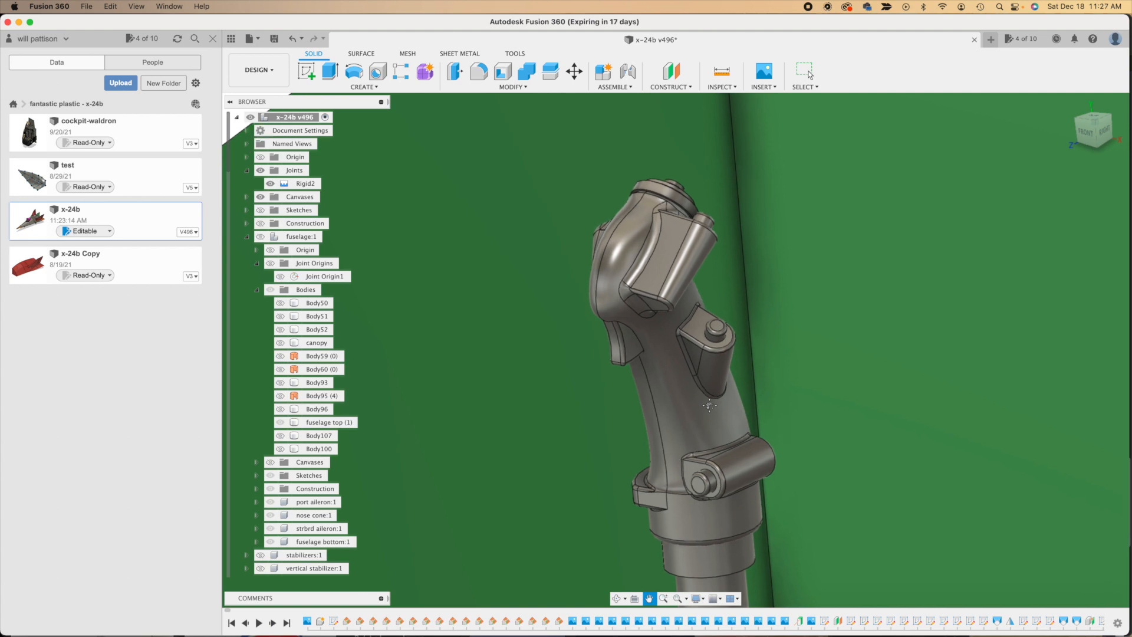
{"action": "scroll", "coordinate": [710, 405], "scroll_direction": "up", "scroll_amount": 1}
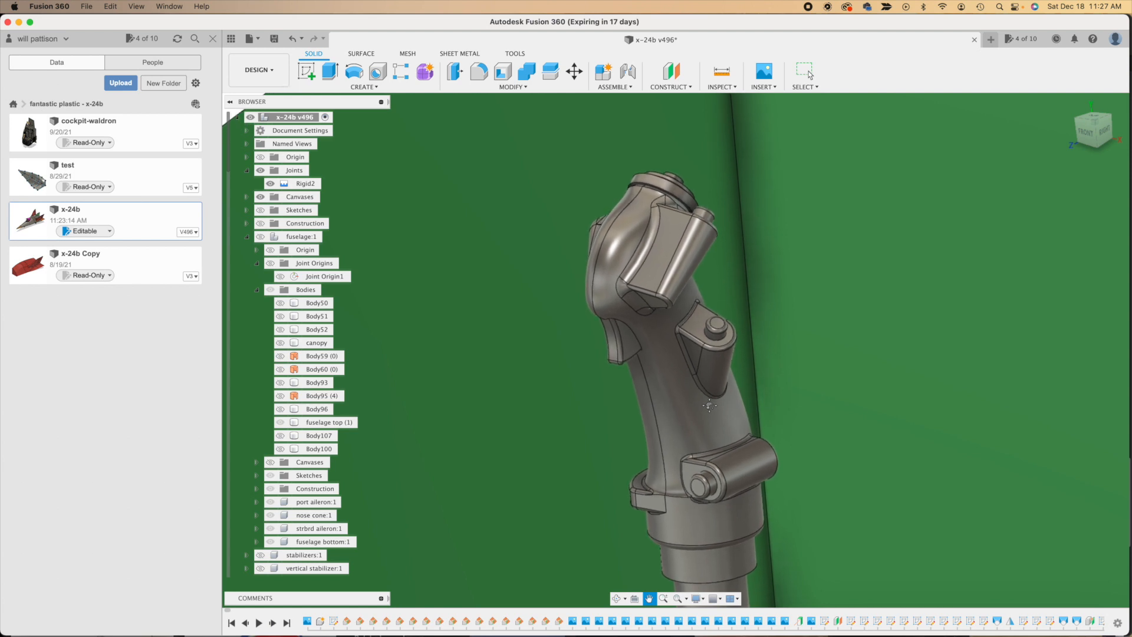
{"action": "scroll", "coordinate": [710, 406], "scroll_direction": "down", "scroll_amount": 1}
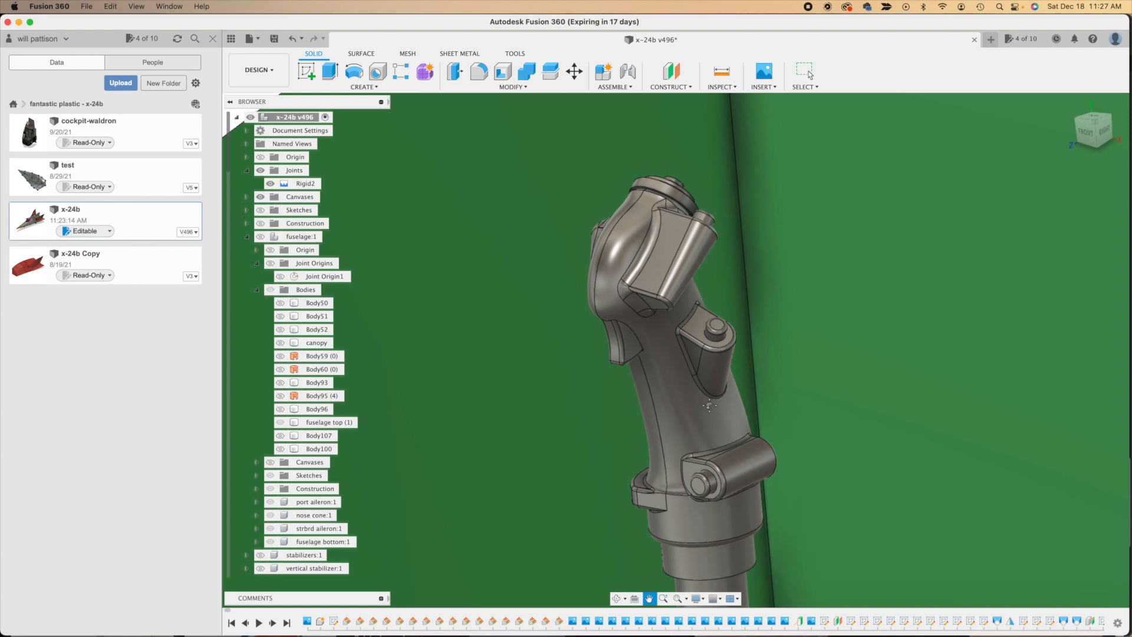
{"action": "scroll", "coordinate": [710, 406], "scroll_direction": "up", "scroll_amount": 2}
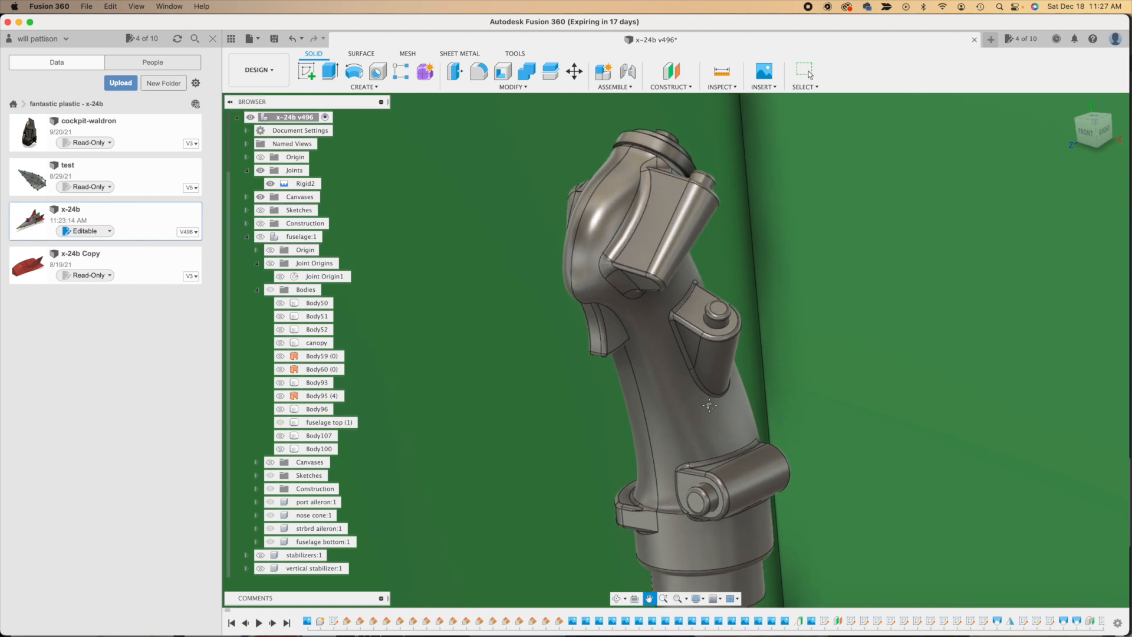
{"action": "scroll", "coordinate": [709, 405], "scroll_direction": "down", "scroll_amount": 1}
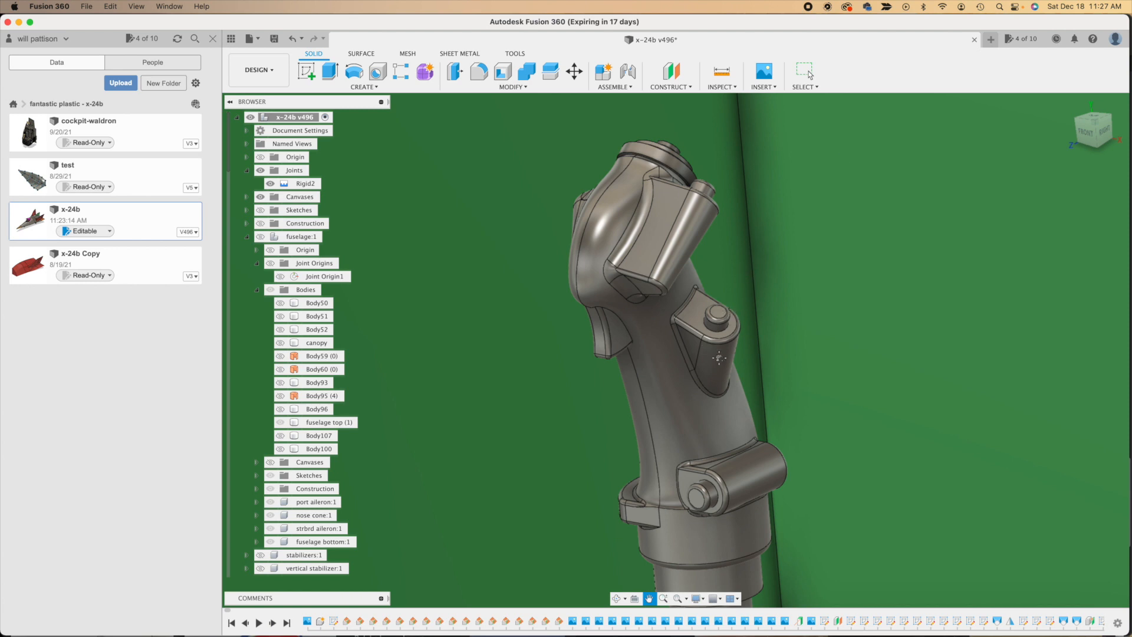
- Show the instrument panel component in the cockpit together with the stick
{"action": "scroll", "coordinate": [719, 358], "scroll_direction": "down", "scroll_amount": 10}
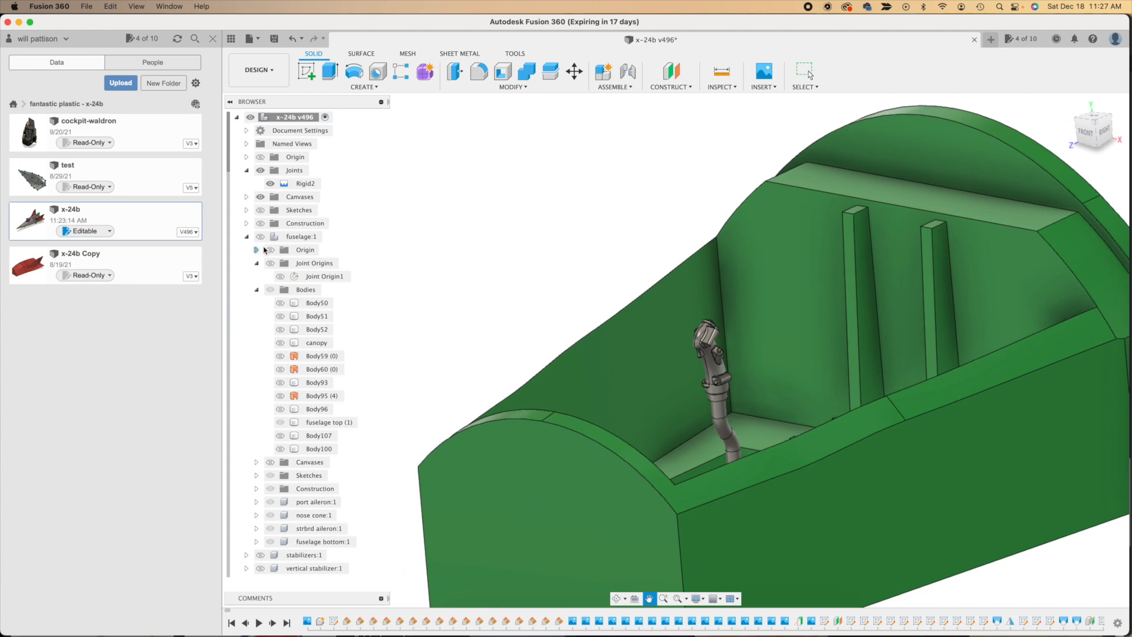
{"action": "mouse_move", "coordinate": [227, 165]}
{"action": "left_mouse_down"}
{"action": "mouse_move", "coordinate": [223, 465]}
{"action": "mouse_move", "coordinate": [227, 382]}
{"action": "left_mouse_up"}
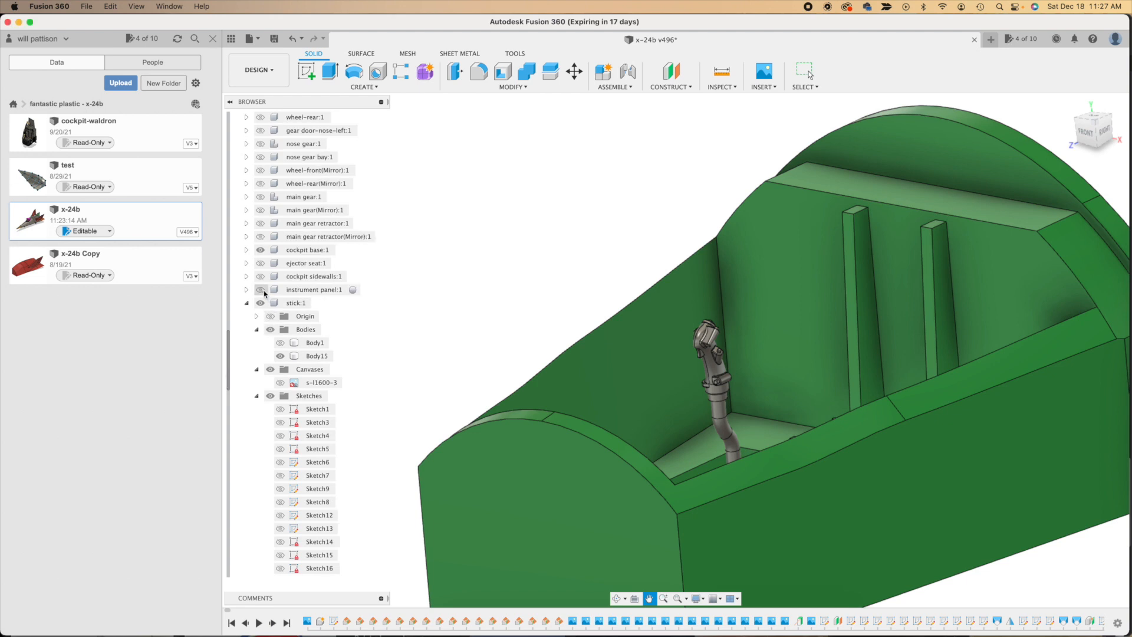
{"action": "left_click", "coordinate": [260, 290]}
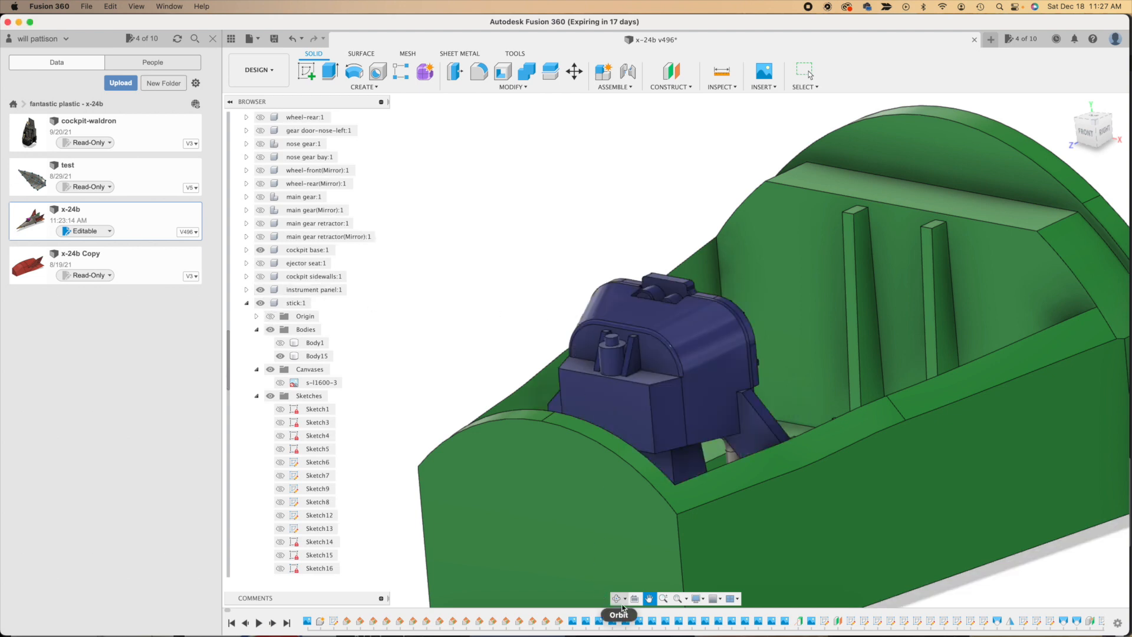
- Examine the instrument panel's gauge side and how the control stick sits in front of it
{"action": "left_click", "coordinate": [616, 598]}
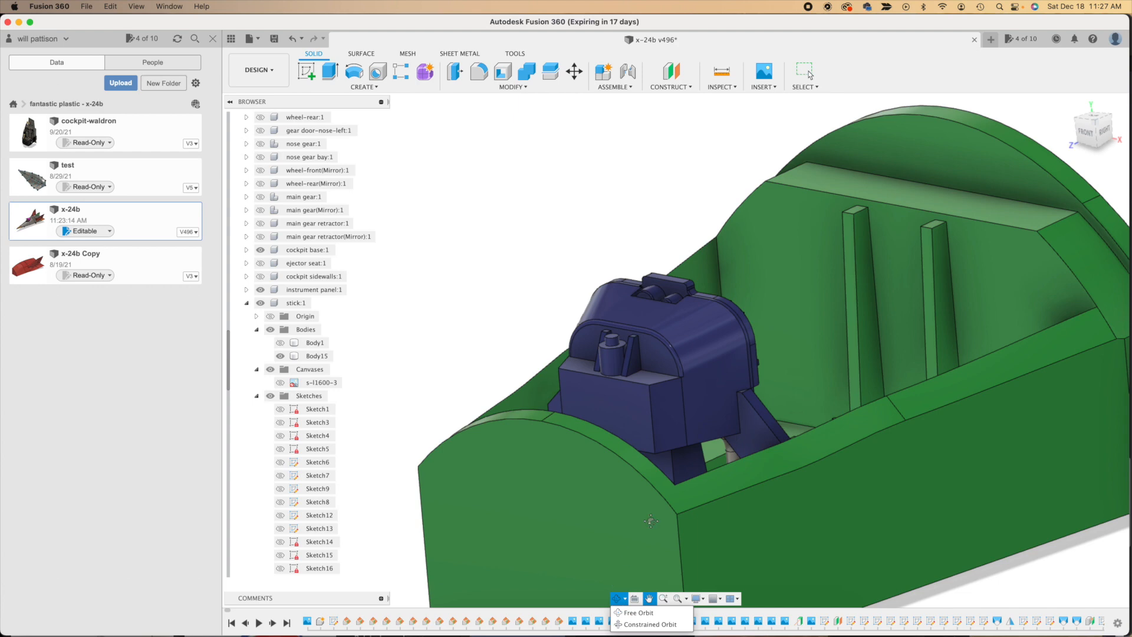
{"action": "key", "text": "Escape"}
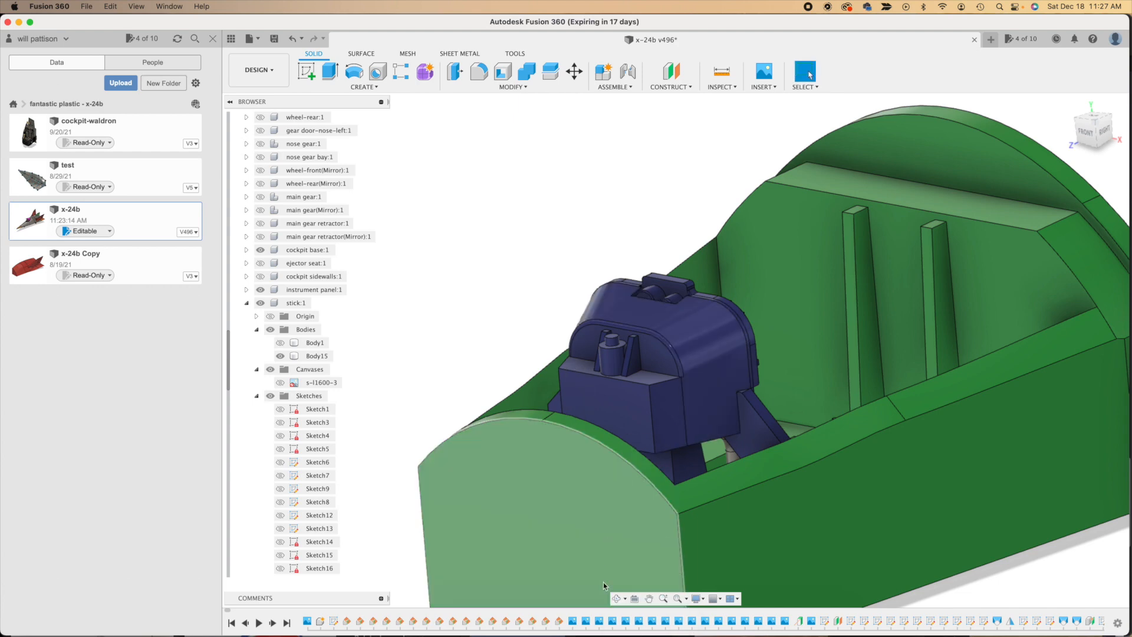
{"action": "left_click", "coordinate": [616, 600]}
{"action": "left_click_drag", "start_coordinate": [808, 331], "coordinate": [633, 392]}
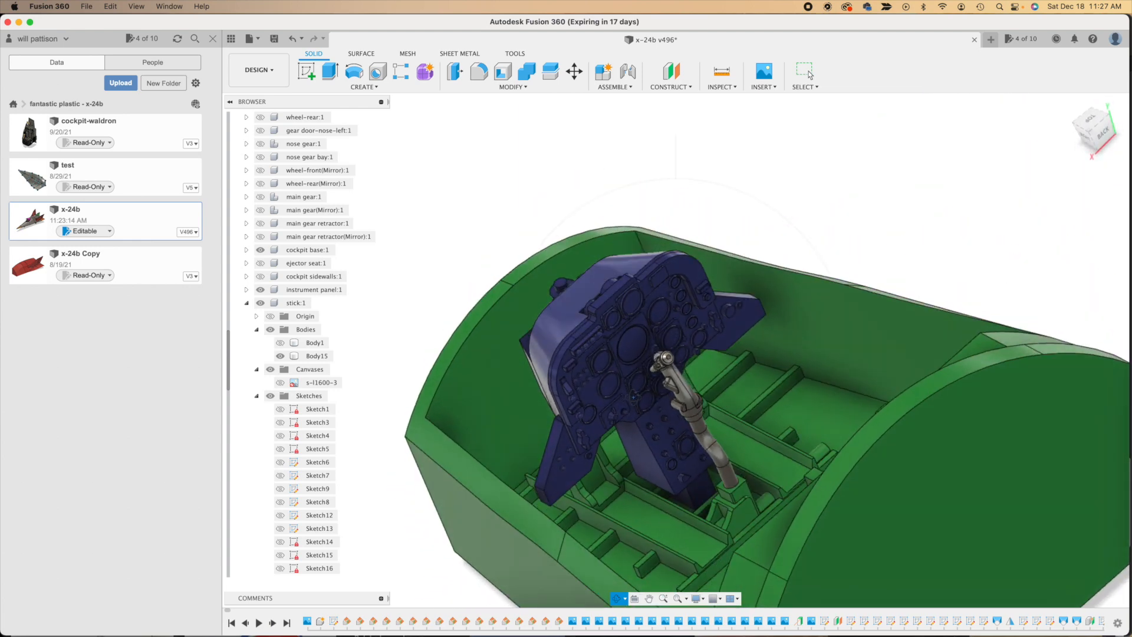
{"action": "scroll", "coordinate": [639, 395], "scroll_direction": "up", "scroll_amount": 5}
{"action": "scroll", "coordinate": [641, 403], "scroll_direction": "up", "scroll_amount": 2}
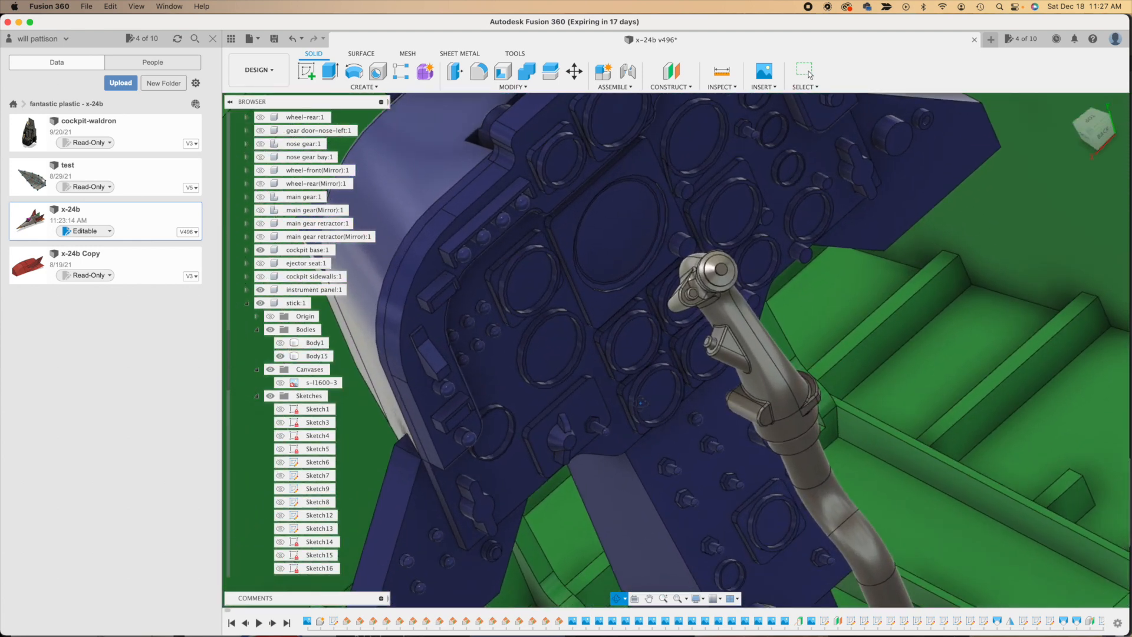
{"action": "mouse_move", "coordinate": [646, 387]}
{"action": "middle_mouse_down", "text": "shift"}
{"action": "mouse_move", "coordinate": [628, 339]}
{"action": "mouse_move", "coordinate": [595, 348]}
{"action": "mouse_move", "coordinate": [689, 366]}
{"action": "mouse_move", "coordinate": [646, 368]}
{"action": "middle_mouse_up", "text": "shift"}
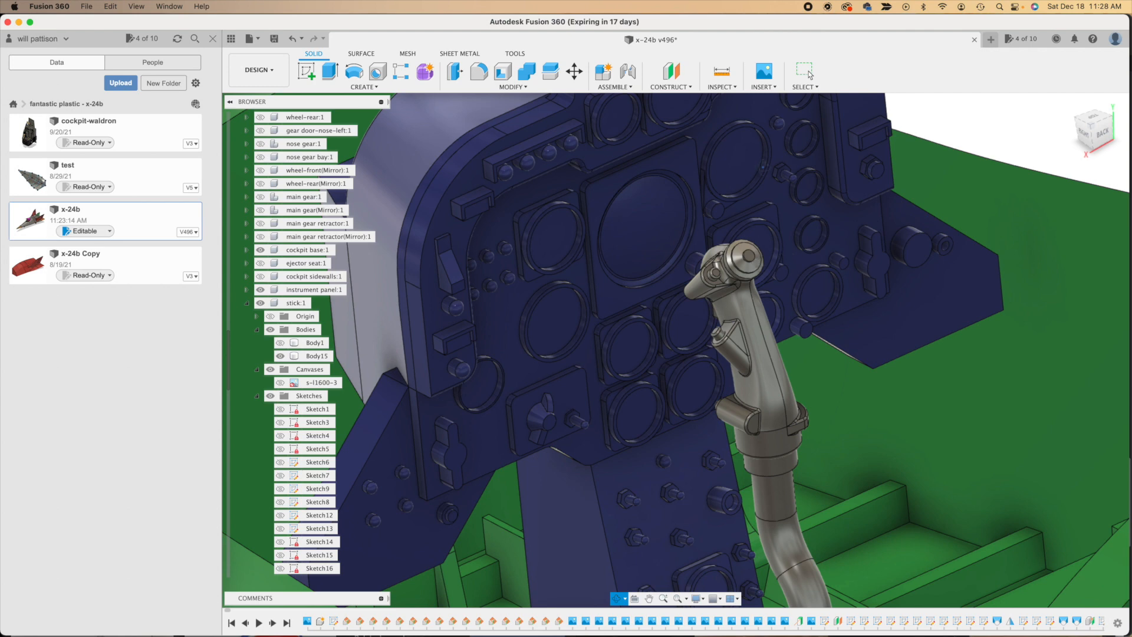
{"action": "scroll", "coordinate": [757, 403], "scroll_direction": "down", "scroll_amount": 10}
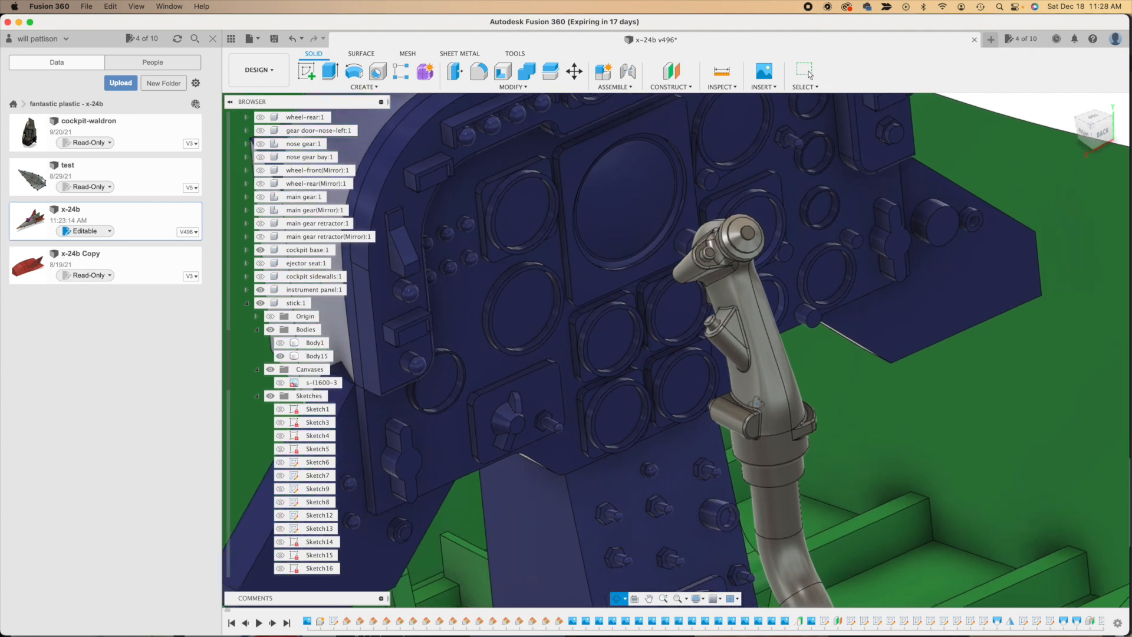
{"action": "scroll", "coordinate": [758, 403], "scroll_direction": "down", "scroll_amount": 3}
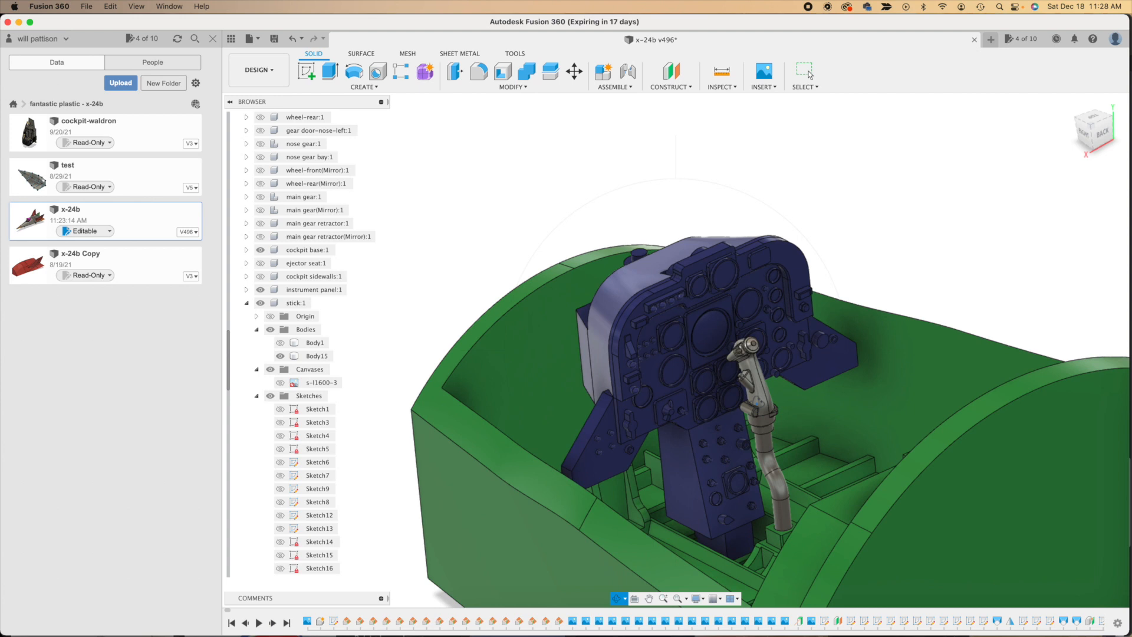
{"action": "scroll", "coordinate": [759, 402], "scroll_direction": "up", "scroll_amount": 3}
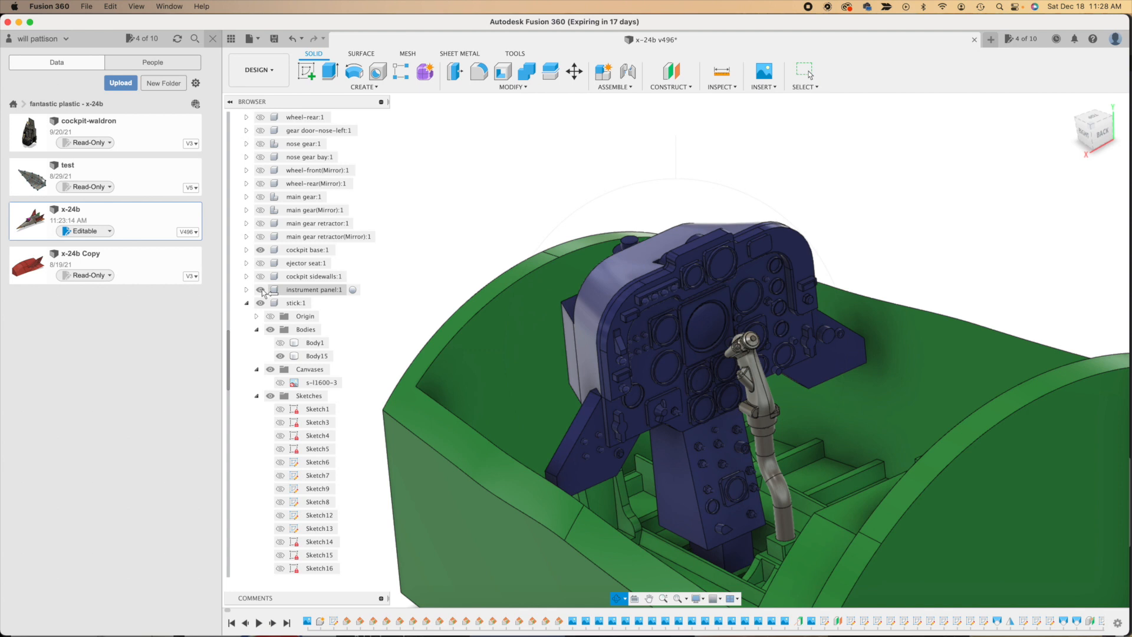
- Hide the instrument panel component, leaving the cockpit base and the stick in view
{"action": "left_click", "coordinate": [263, 291]}
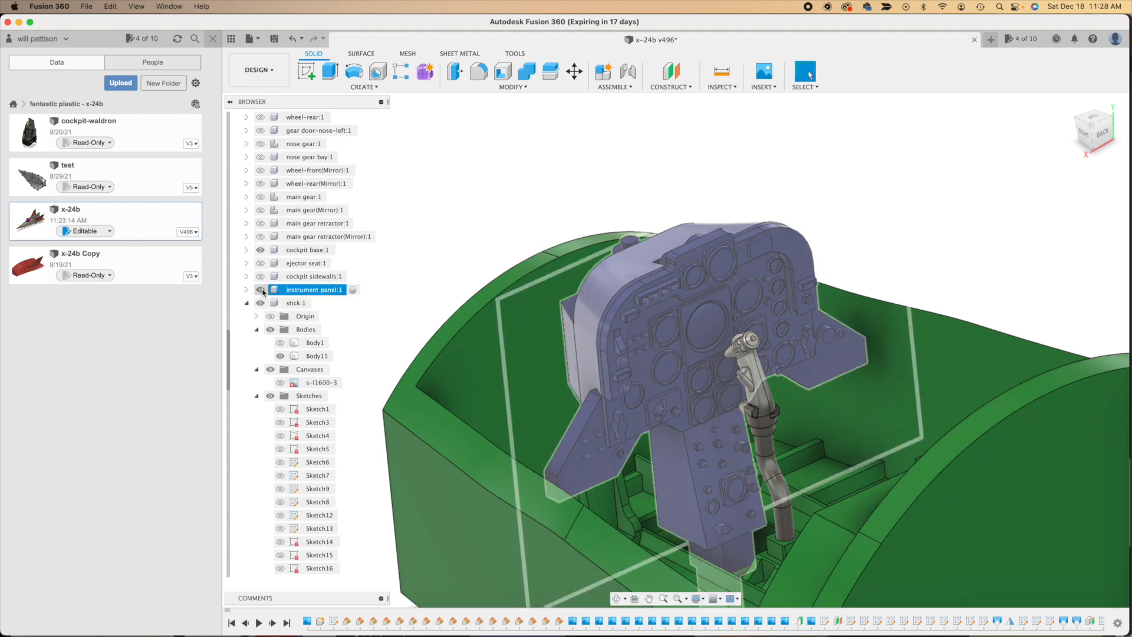
{"action": "left_click", "coordinate": [262, 290]}
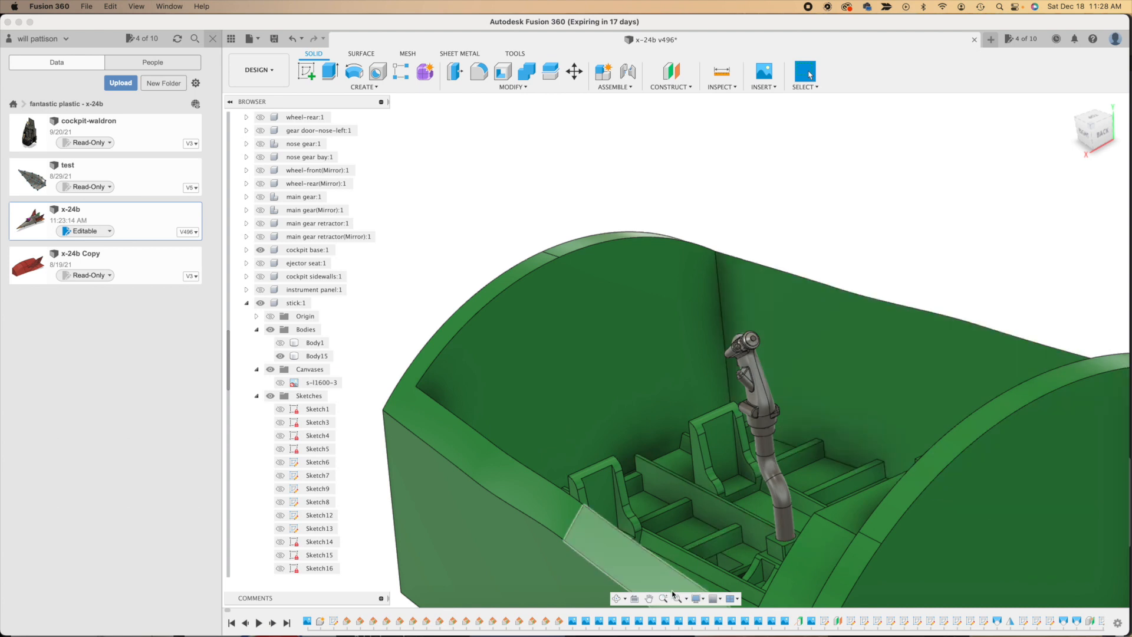
{"action": "left_click", "coordinate": [649, 598]}
{"action": "left_click_drag", "start_coordinate": [779, 420], "coordinate": [732, 315]}
{"action": "key", "text": "Escape"}
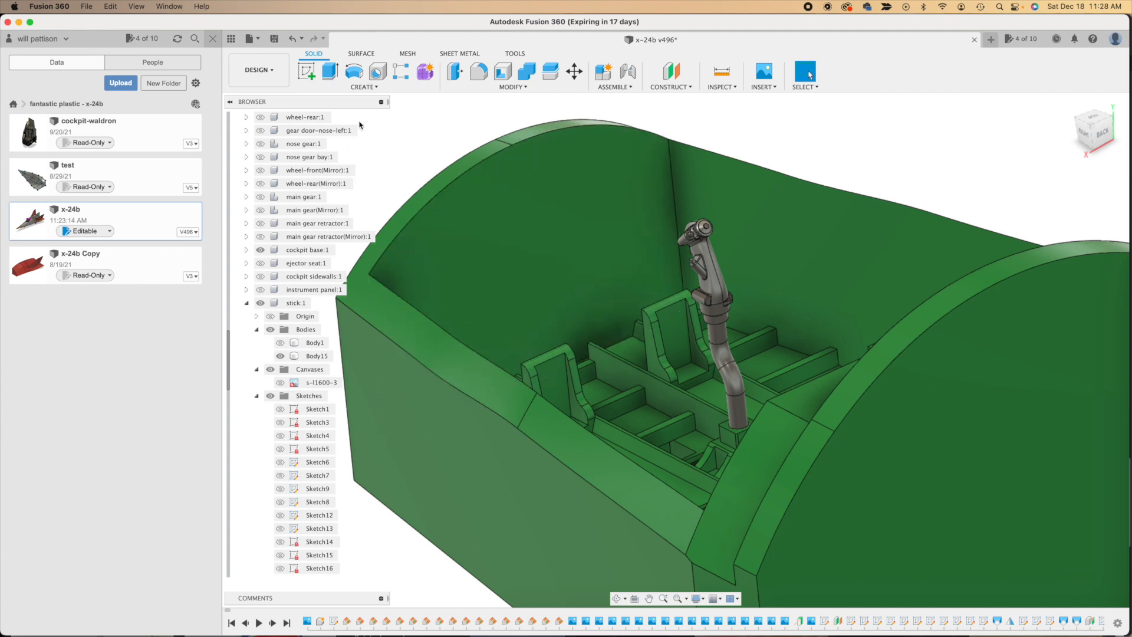
- Find the stick component in the assembly and activate it for editing
{"action": "scroll", "coordinate": [230, 120], "scroll_direction": "up", "scroll_amount": 5}
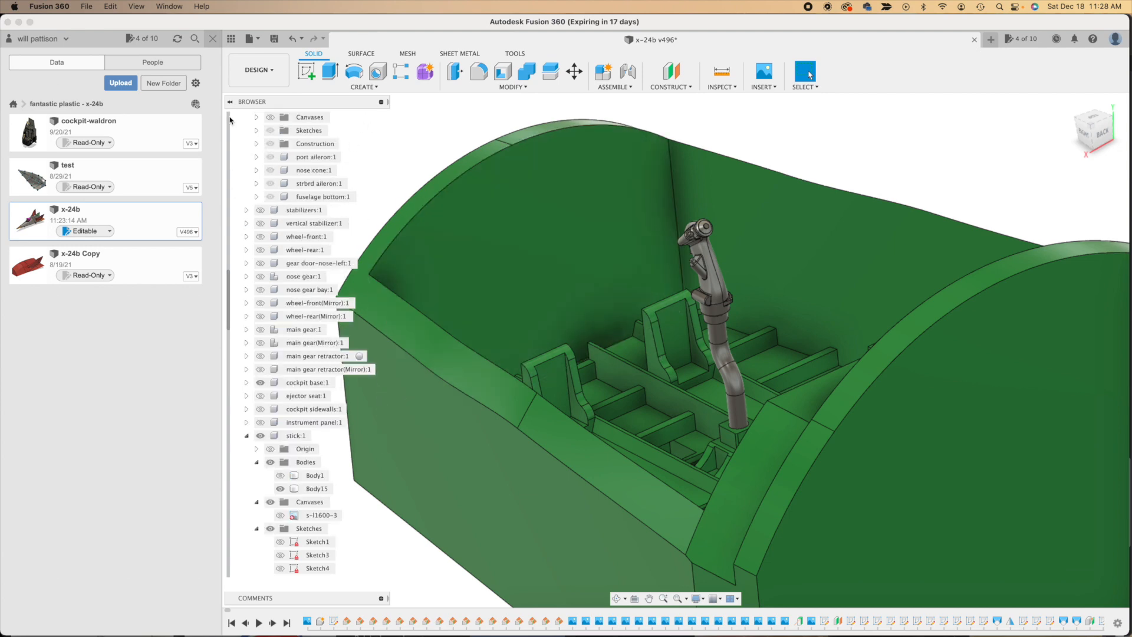
{"action": "scroll", "coordinate": [230, 120], "scroll_direction": "up", "scroll_amount": 10}
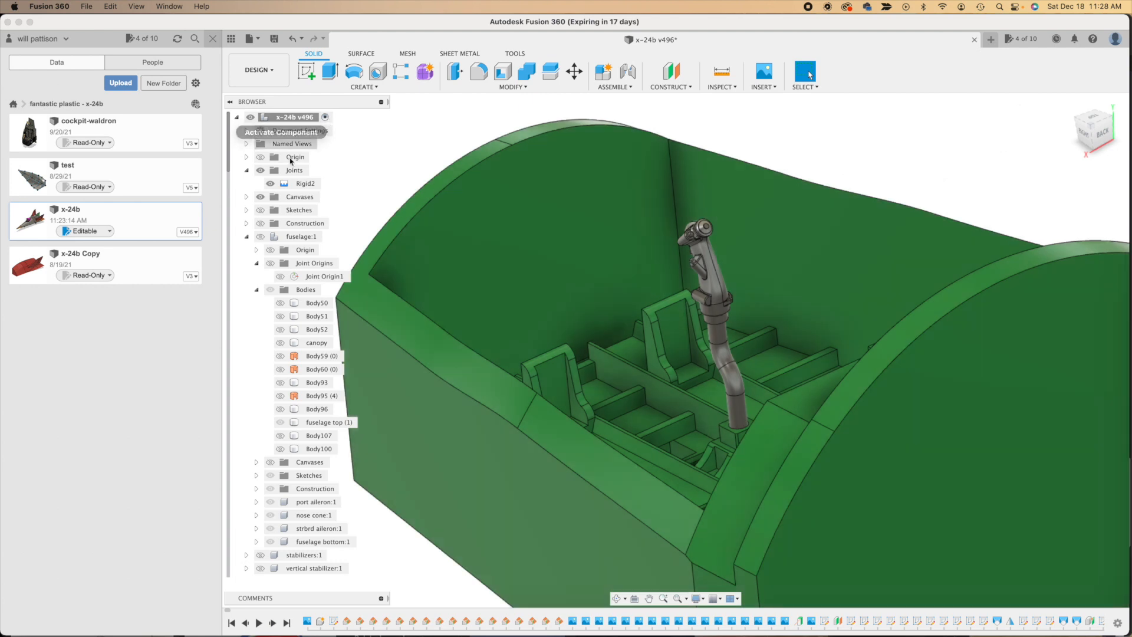
{"action": "scroll", "coordinate": [224, 156], "scroll_direction": "down", "scroll_amount": 1}
{"action": "mouse_move", "coordinate": [224, 155]}
{"action": "left_mouse_down"}
{"action": "mouse_move", "coordinate": [216, 517]}
{"action": "mouse_move", "coordinate": [220, 406]}
{"action": "mouse_move", "coordinate": [222, 504]}
{"action": "mouse_move", "coordinate": [221, 453]}
{"action": "left_mouse_up"}
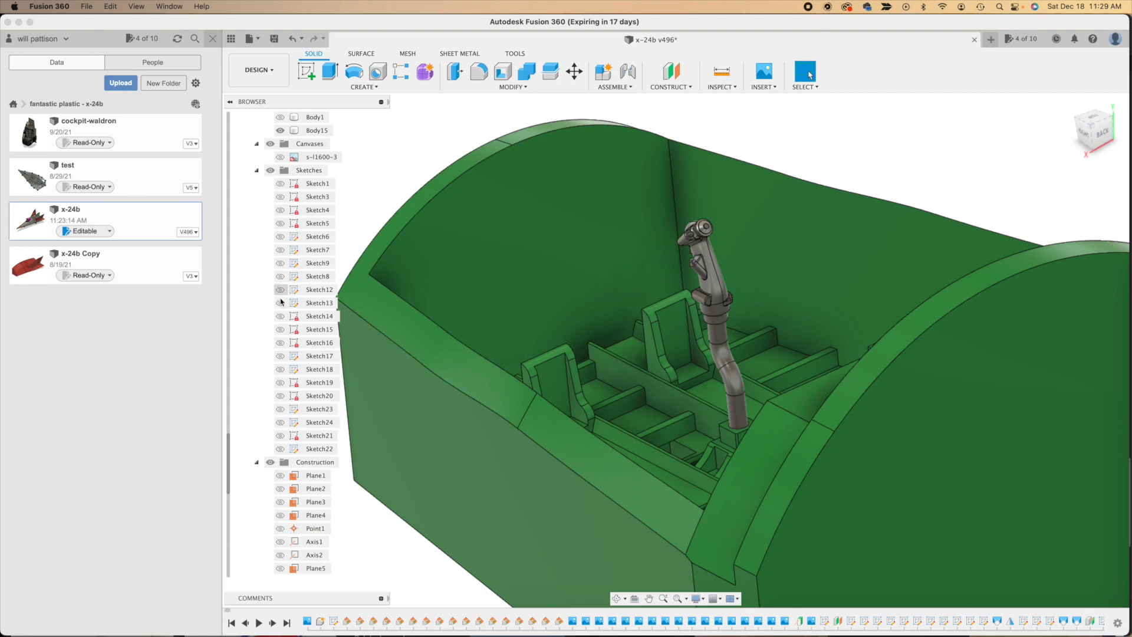
{"action": "mouse_move", "coordinate": [230, 456]}
{"action": "left_mouse_down"}
{"action": "mouse_move", "coordinate": [236, 342]}
{"action": "mouse_move", "coordinate": [243, 372]}
{"action": "mouse_move", "coordinate": [265, 323]}
{"action": "left_mouse_up"}
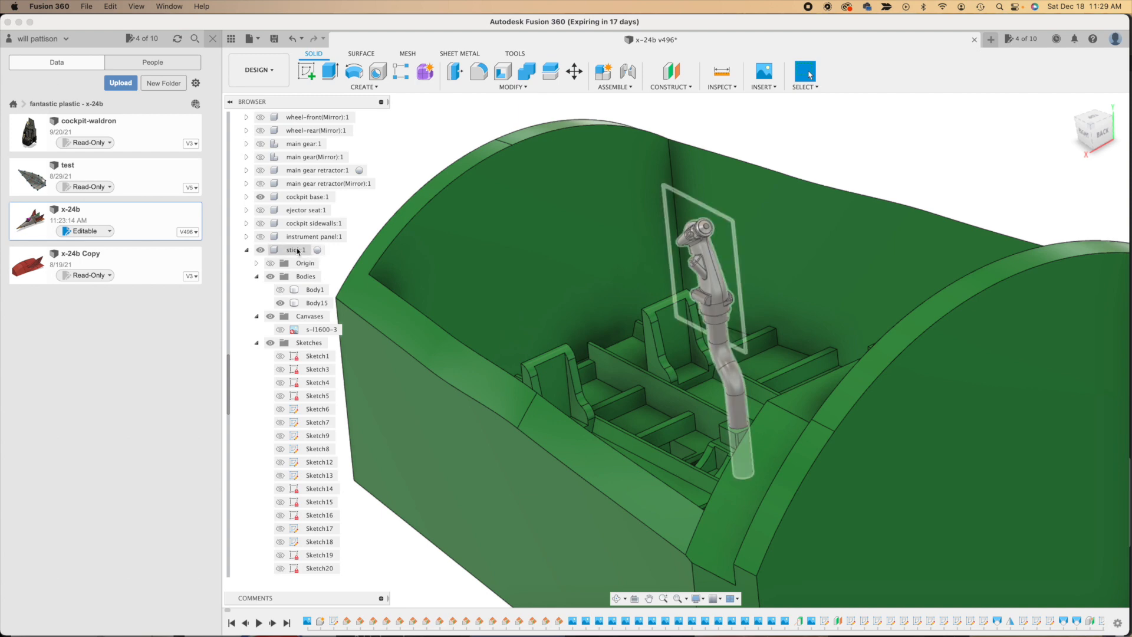
{"action": "left_click", "coordinate": [318, 250]}
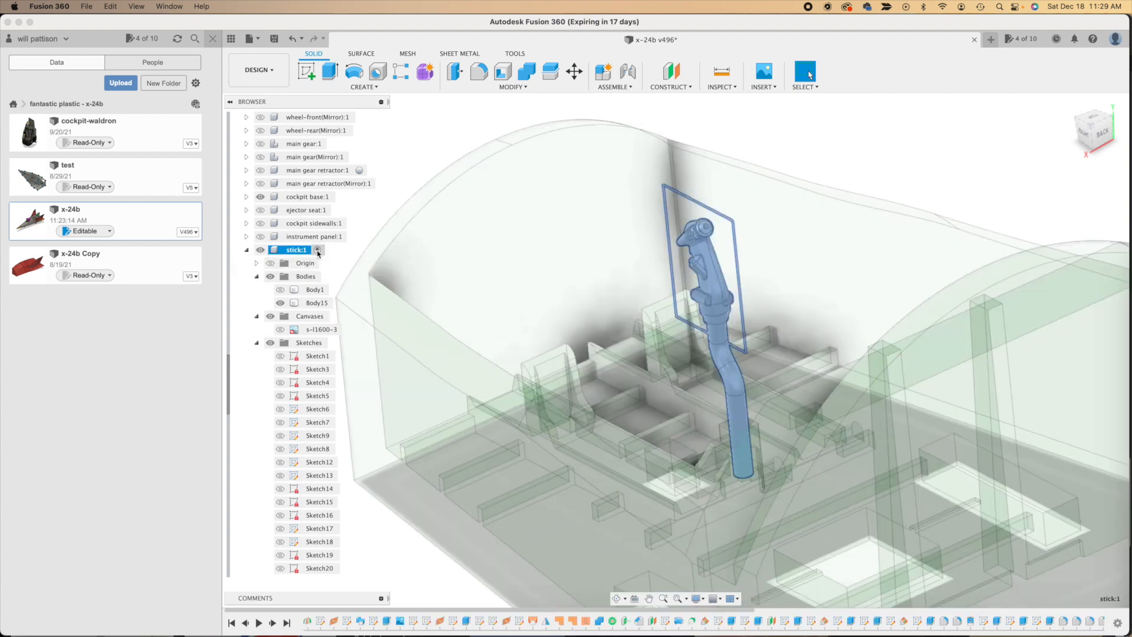
{"action": "left_click", "coordinate": [941, 157]}
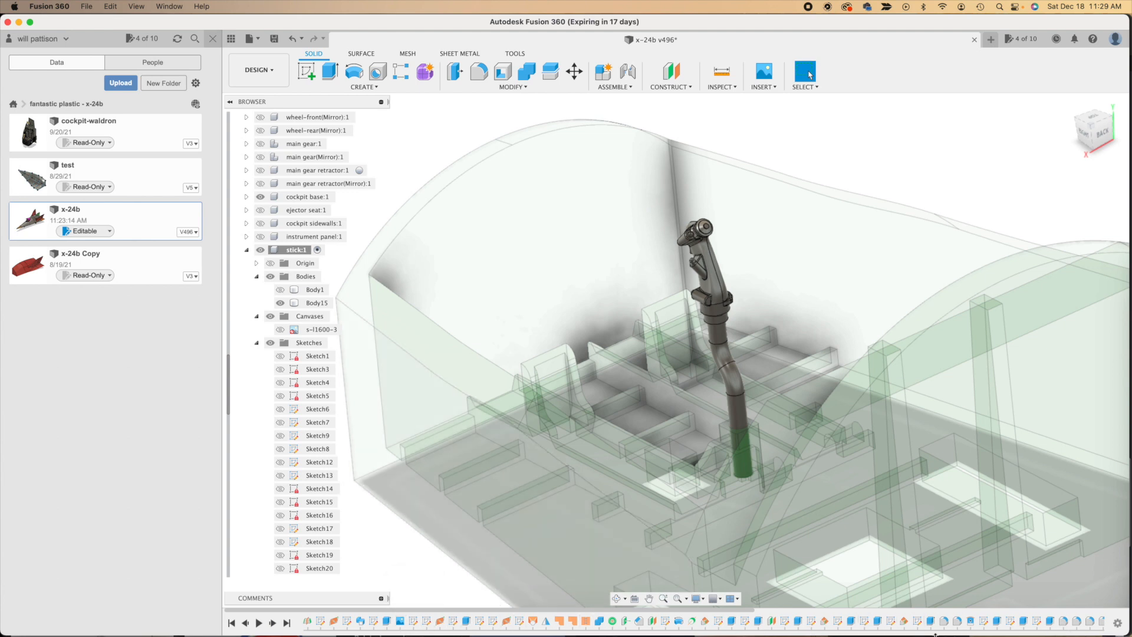
- Look through the stick's timeline features up to the last one and back towards the earlier ones
{"action": "left_click_drag", "start_coordinate": [525, 611], "coordinate": [843, 611]}
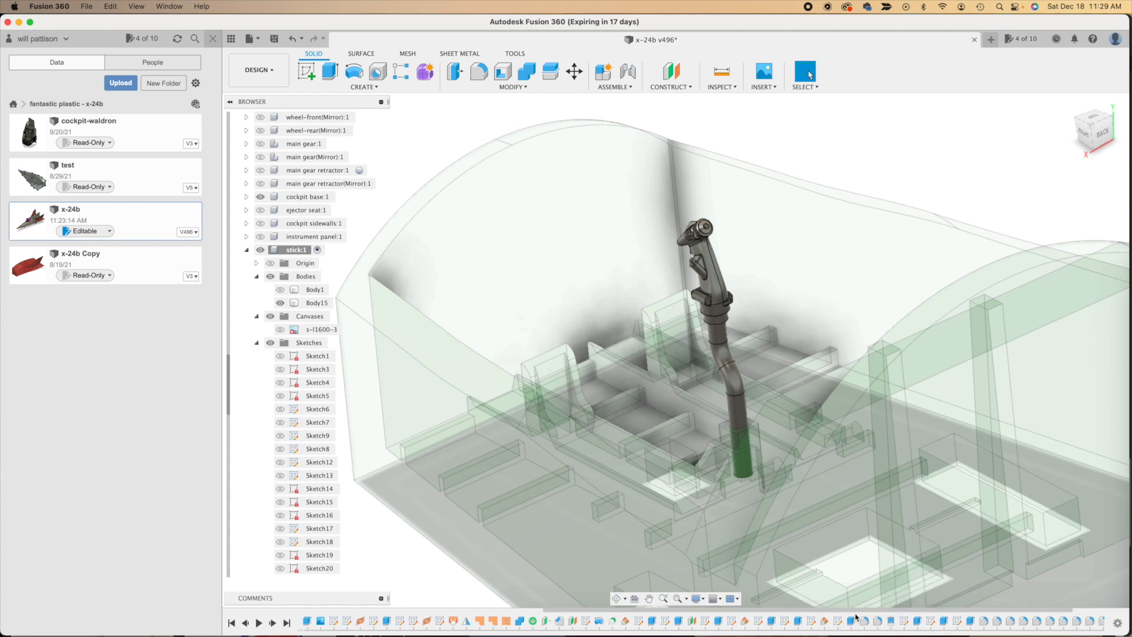
{"action": "left_click_drag", "start_coordinate": [909, 618], "coordinate": [985, 618]}
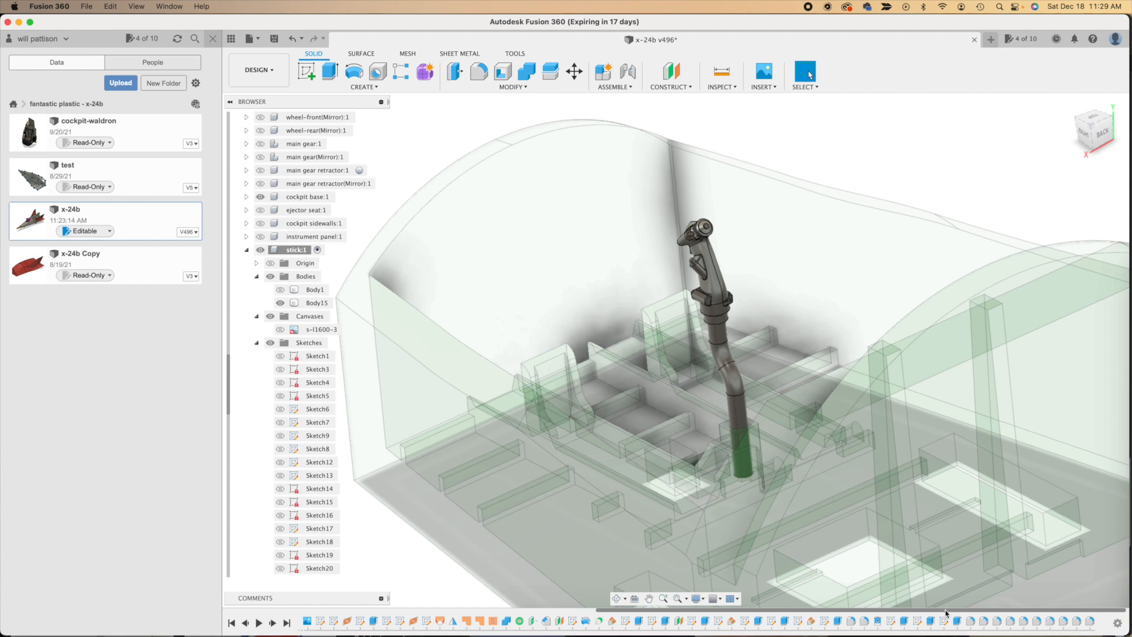
{"action": "left_click_drag", "start_coordinate": [946, 612], "coordinate": [624, 611]}
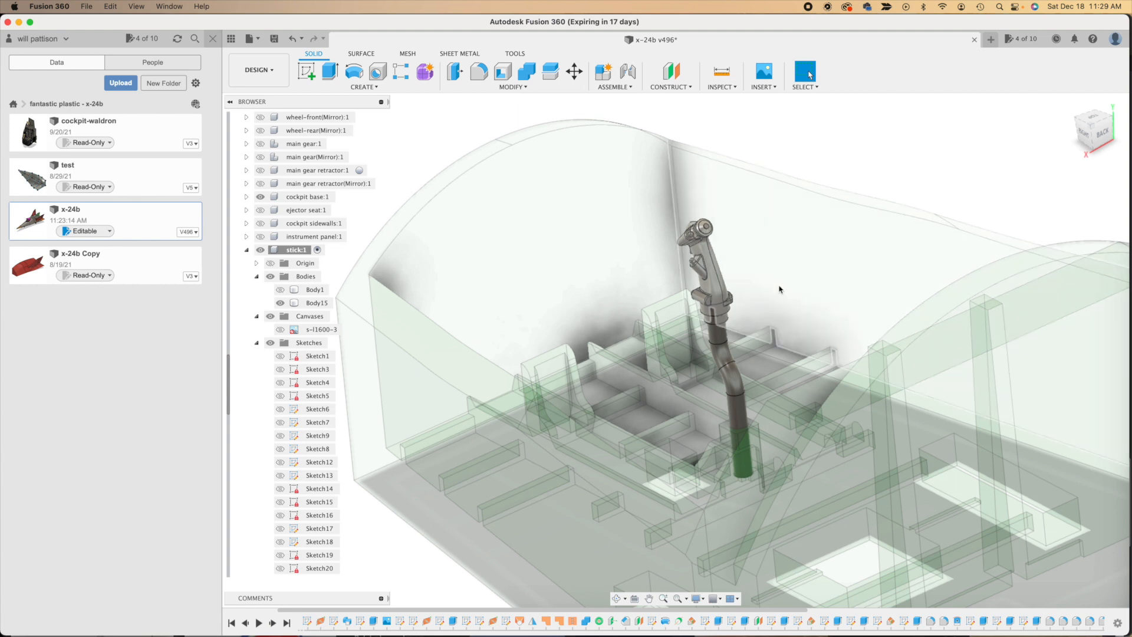
- Try to replay the stick's feature history from its beginning, restoring the finished model once before rolling it back again
{"action": "left_click", "coordinate": [233, 623]}
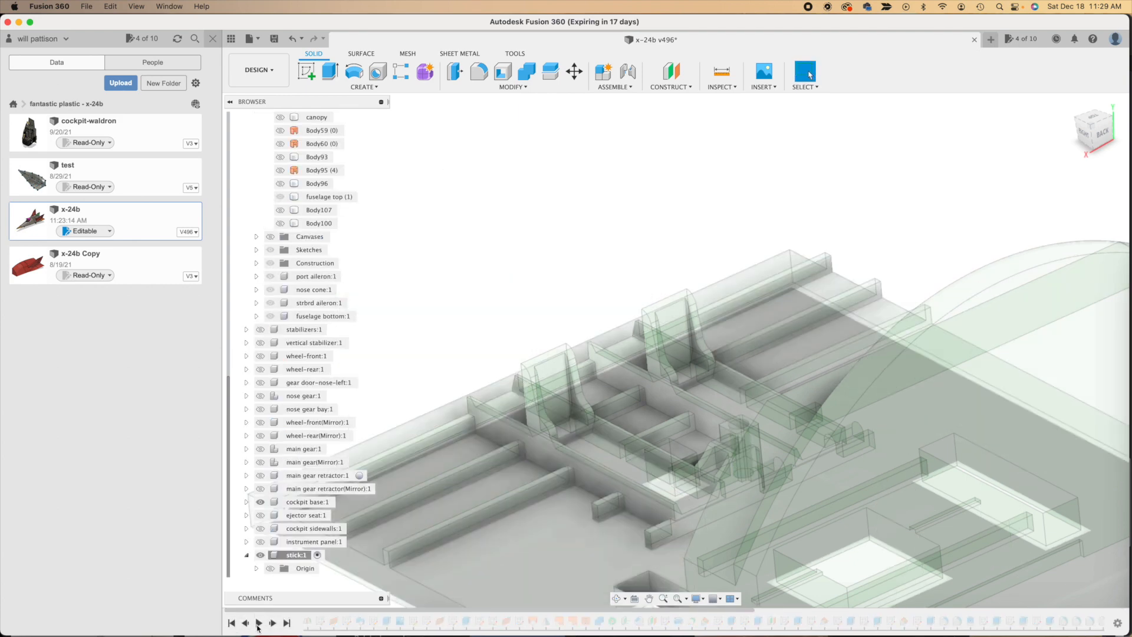
{"action": "left_click", "coordinate": [258, 625]}
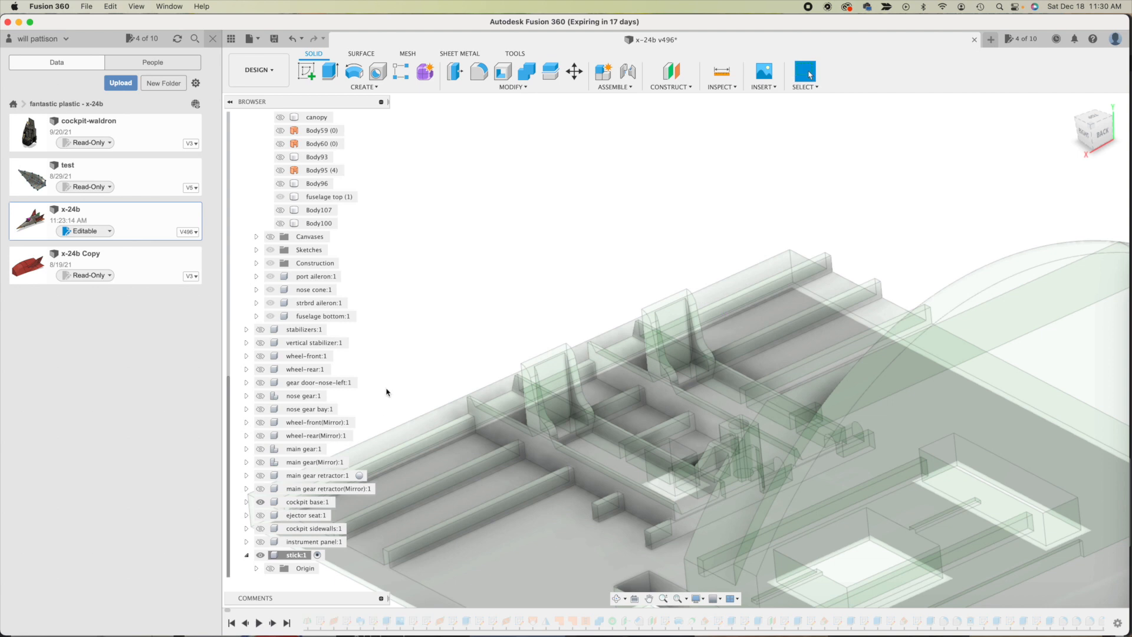
{"action": "left_click", "coordinate": [289, 623]}
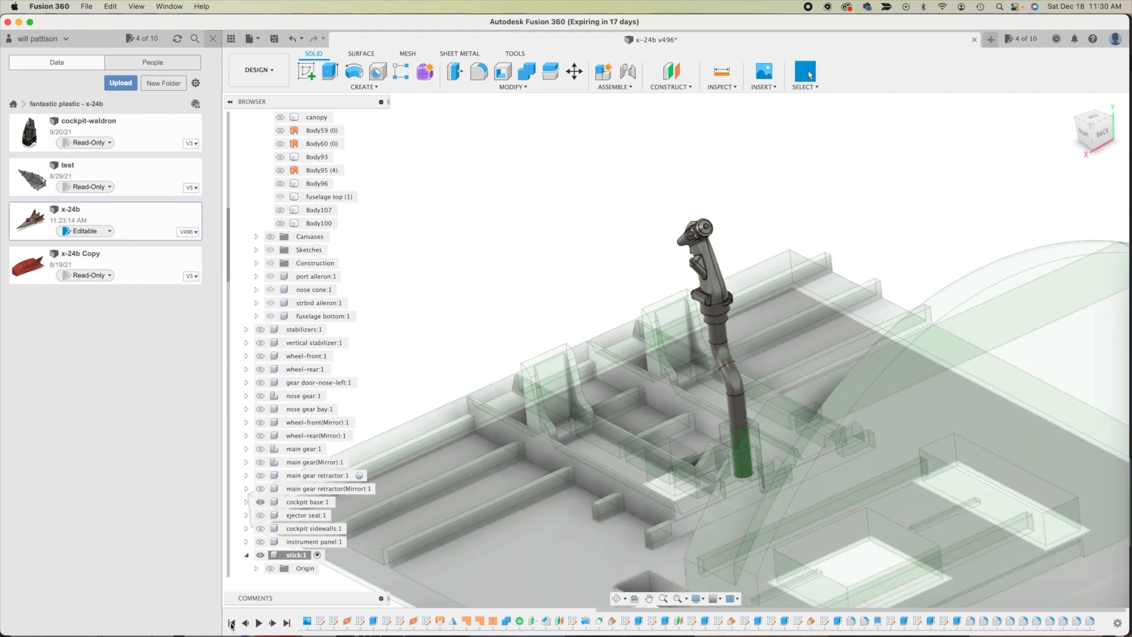
{"action": "left_click", "coordinate": [231, 623]}
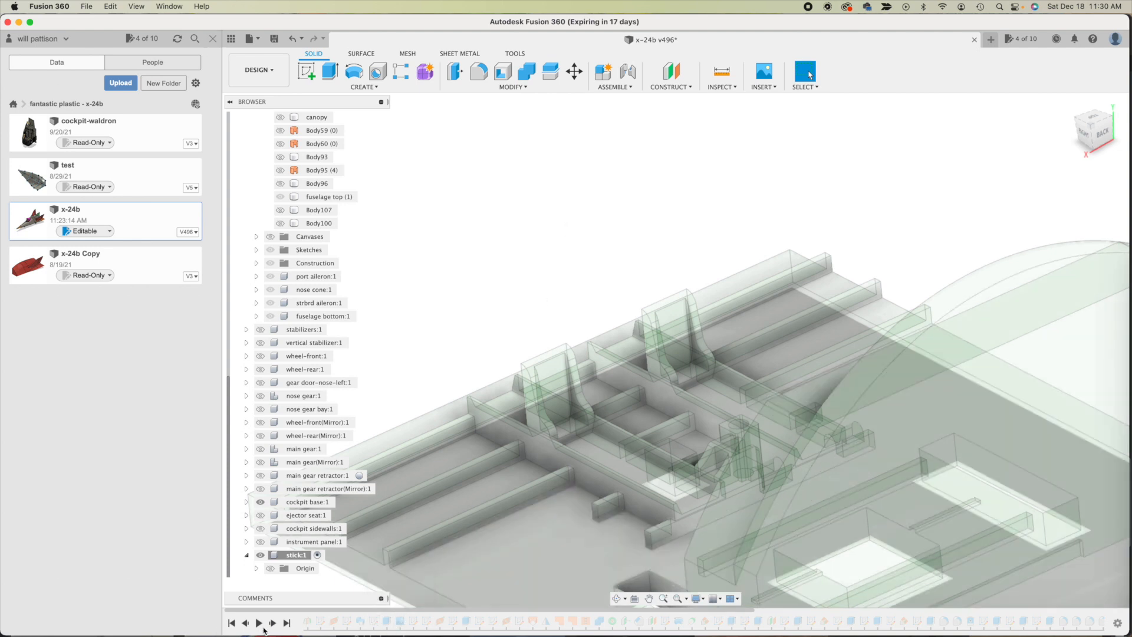
- Try to play the stick's history forward from Plane1 and stop it among the first sketches
{"action": "mouse_move", "coordinate": [304, 623]}
{"action": "left_mouse_down"}
{"action": "mouse_move", "coordinate": [912, 610]}
{"action": "mouse_move", "coordinate": [202, 634]}
{"action": "left_mouse_up"}
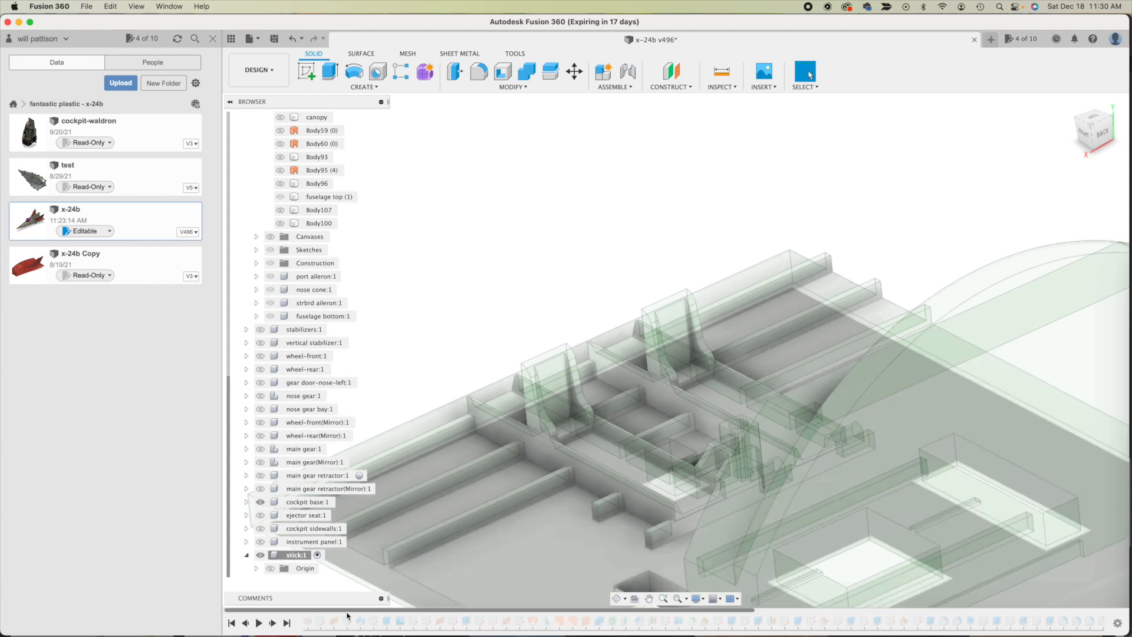
{"action": "left_click", "coordinate": [312, 624]}
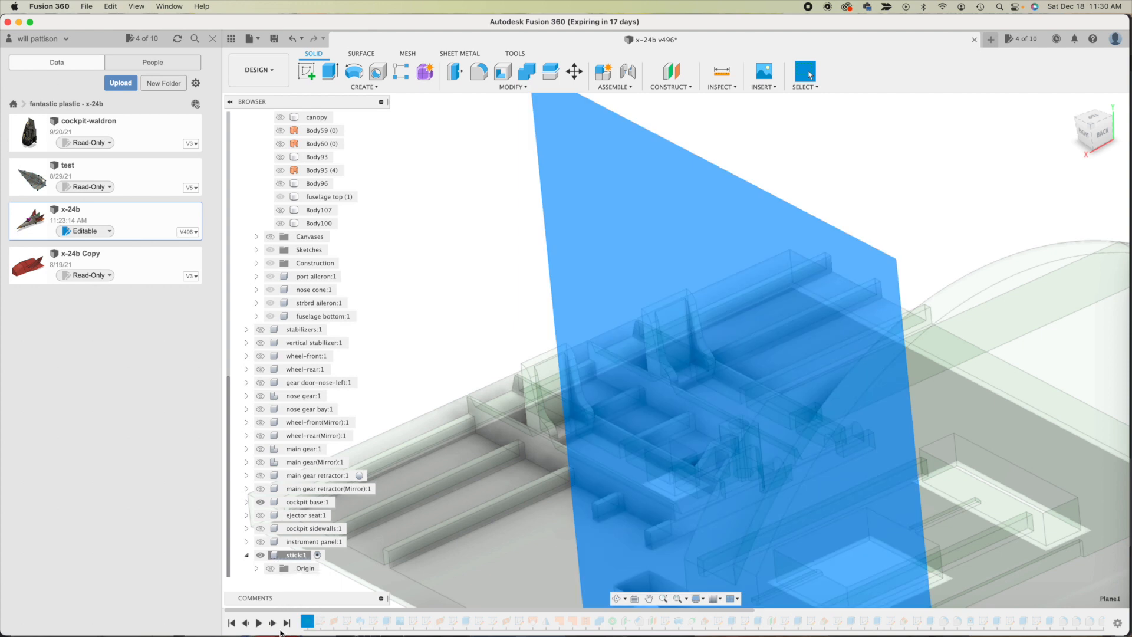
{"action": "left_click", "coordinate": [260, 624]}
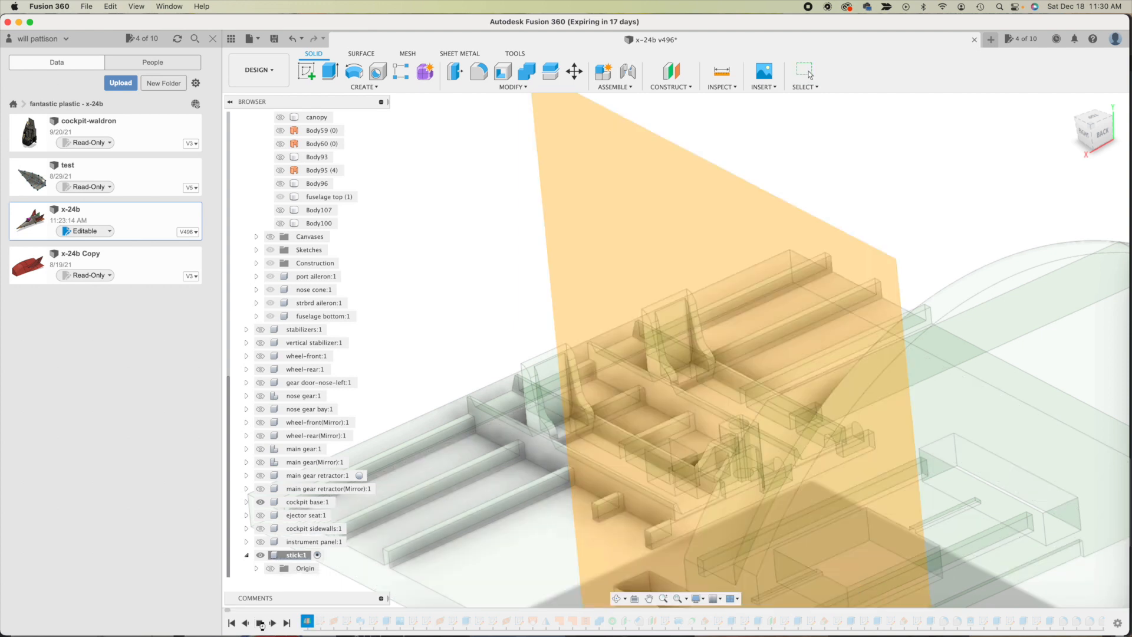
{"action": "left_click", "coordinate": [260, 624]}
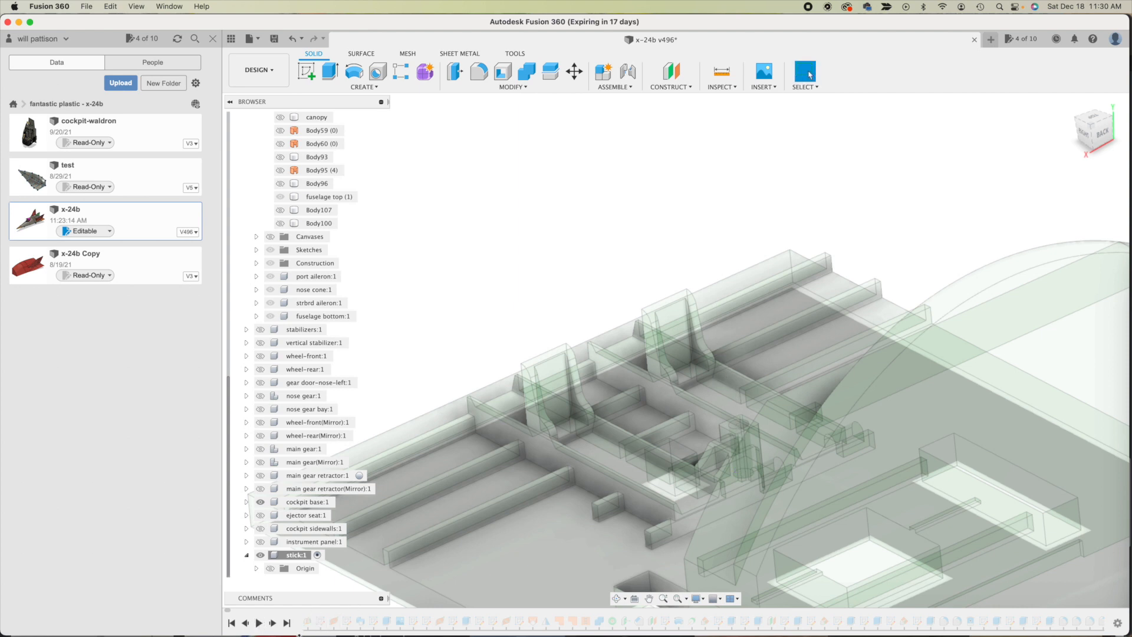
{"action": "left_click", "coordinate": [260, 623]}
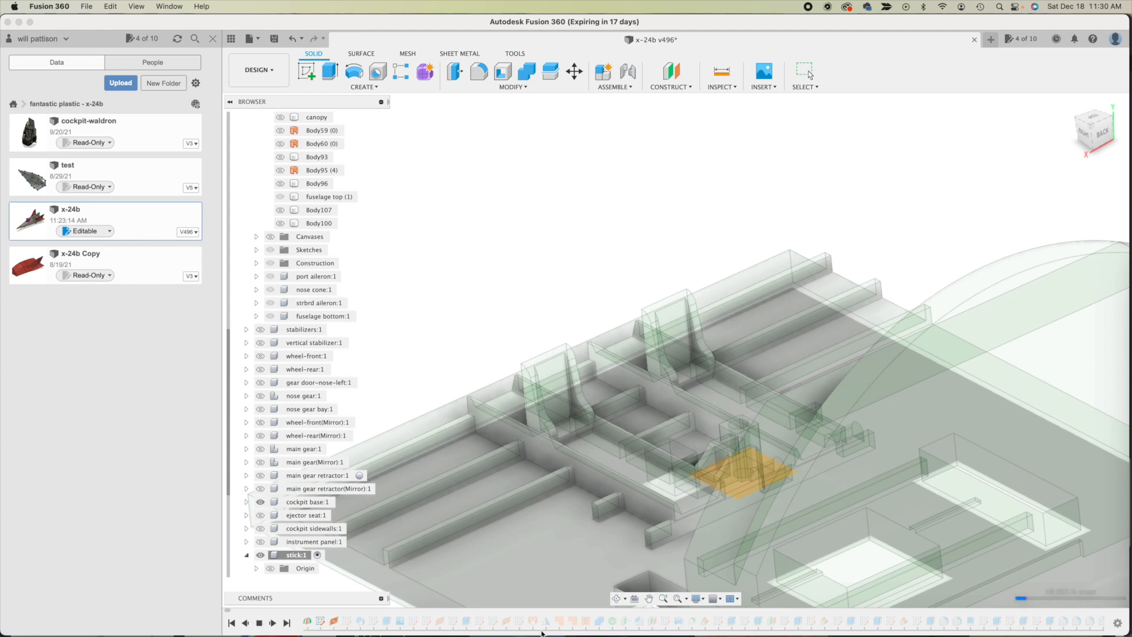
{"action": "left_click", "coordinate": [373, 621]}
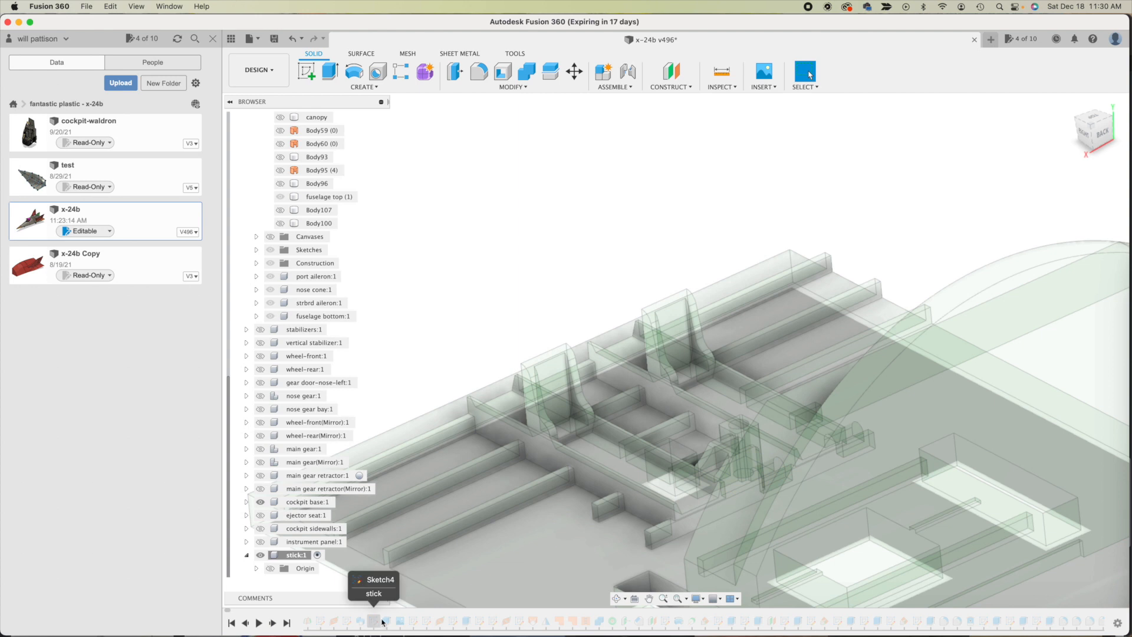
- Search the rolled-back timeline from end to end for the history marker
{"action": "left_click_drag", "start_coordinate": [228, 612], "coordinate": [1123, 617]}
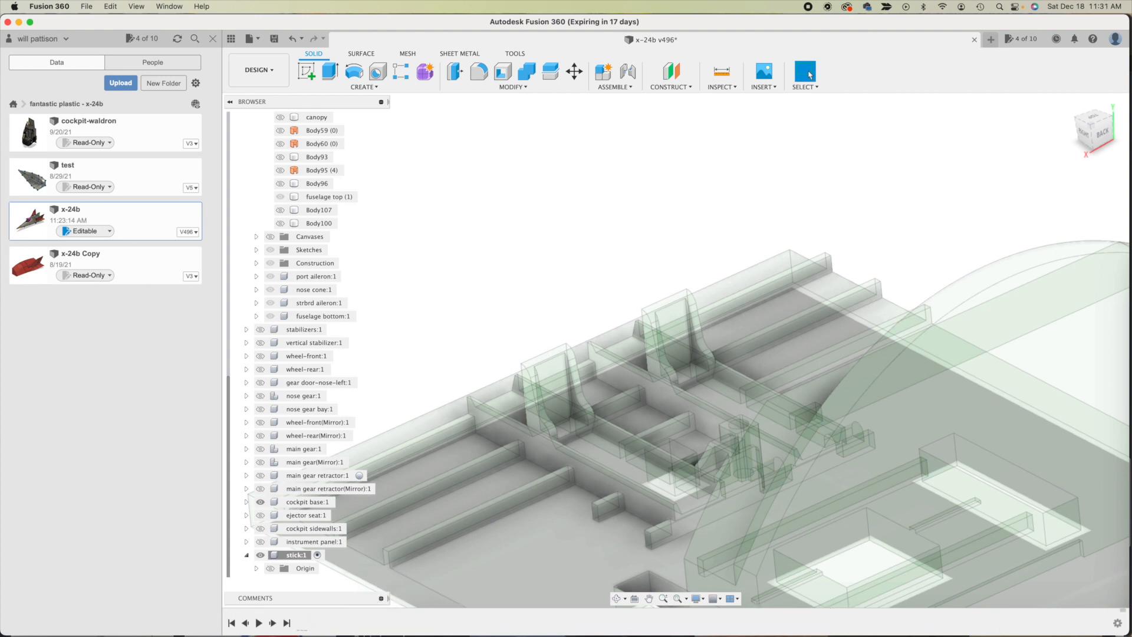
{"action": "left_click_drag", "start_coordinate": [449, 630], "coordinate": [259, 619]}
{"action": "left_click_drag", "start_coordinate": [437, 614], "coordinate": [696, 601]}
{"action": "left_click_drag", "start_coordinate": [342, 629], "coordinate": [209, 610]}
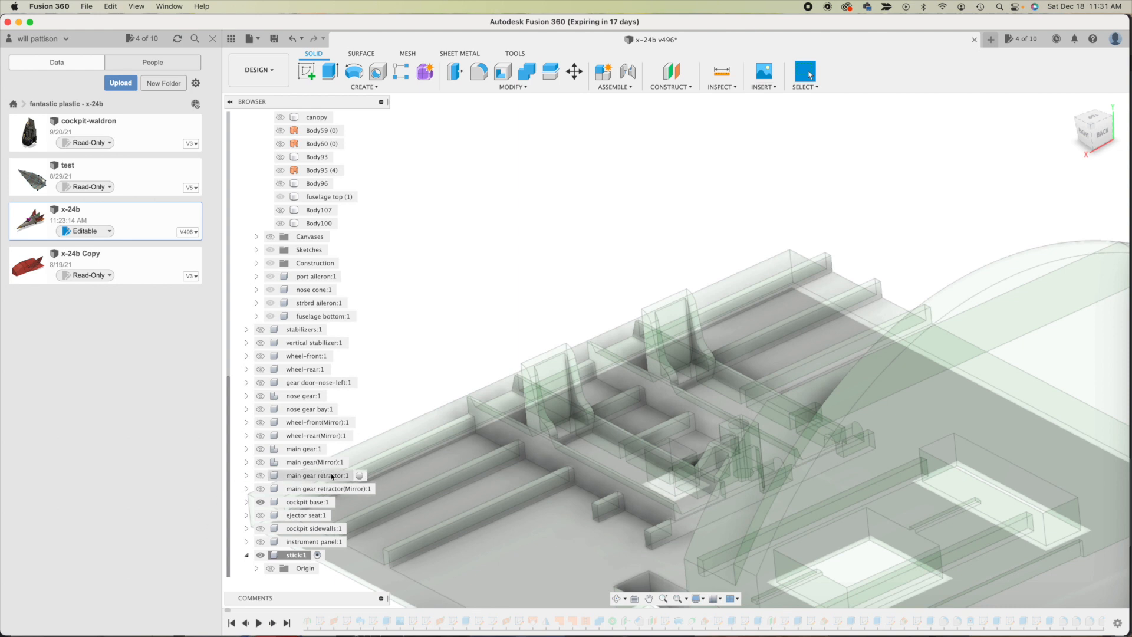
- Activate the main gear retractor component in place of the stick, and return to the top-level x-24b assembly
{"action": "left_click", "coordinate": [359, 476]}
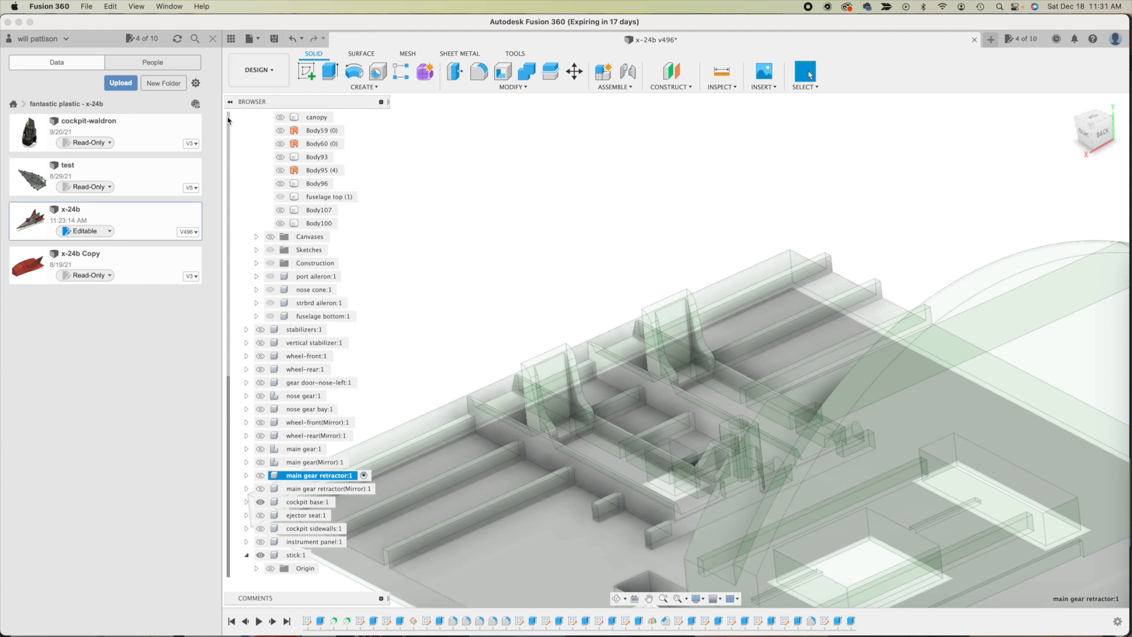
{"action": "scroll", "coordinate": [229, 118], "scroll_direction": "up", "scroll_amount": 5}
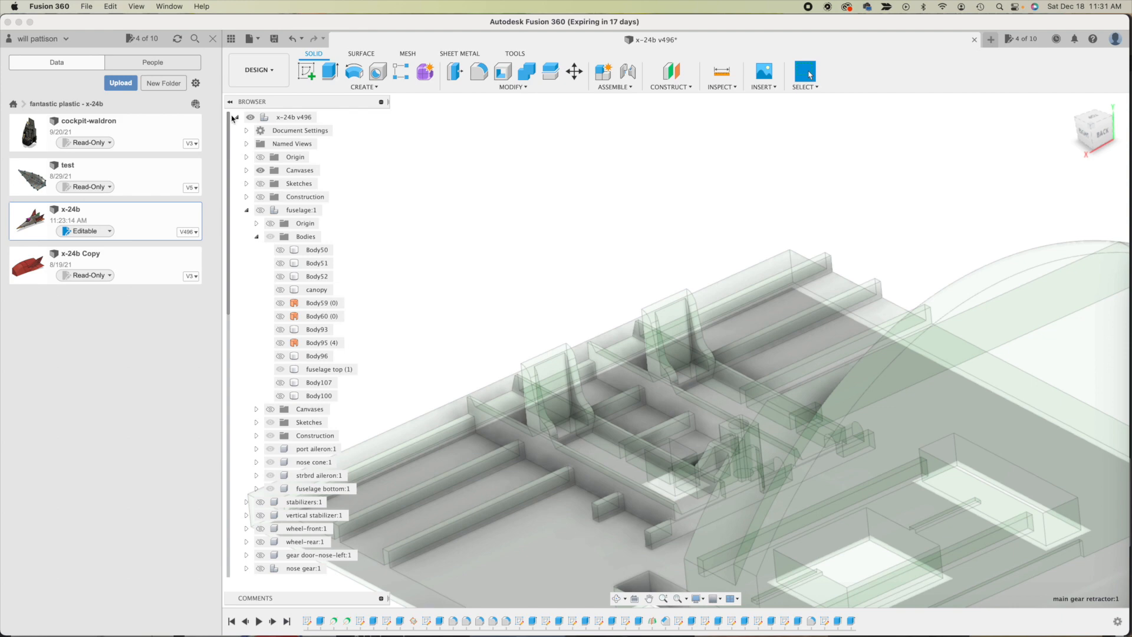
{"action": "double_click", "coordinate": [298, 118]}
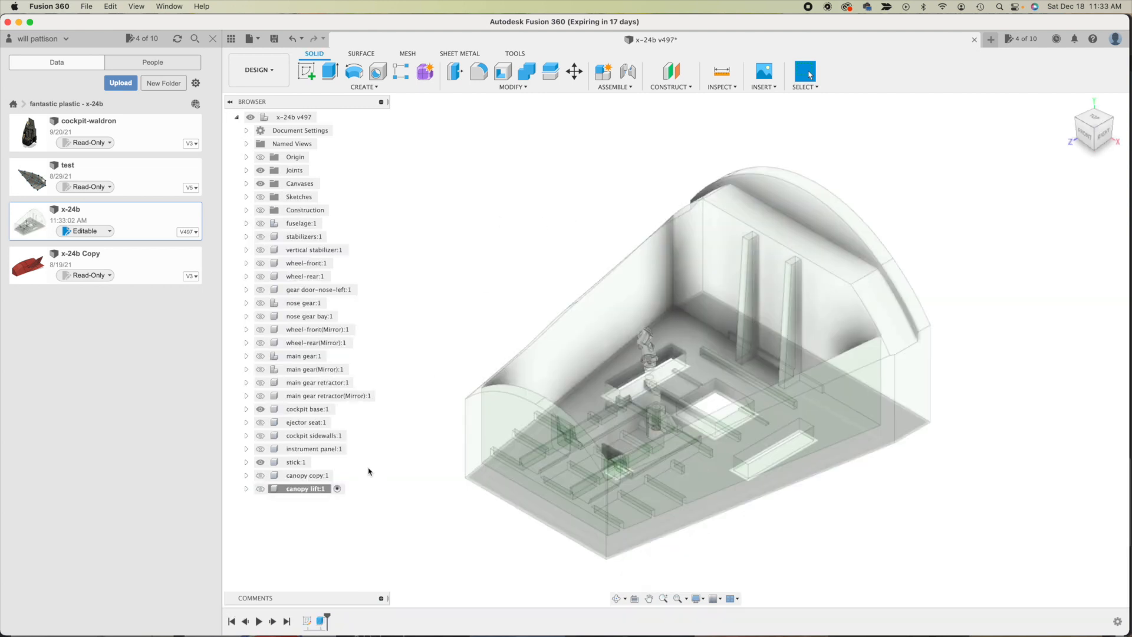
- Show the canopy lift component briefly to check it, and hide it again while keeping the stick visible
{"action": "left_click", "coordinate": [257, 489]}
{"action": "left_click", "coordinate": [259, 489]}
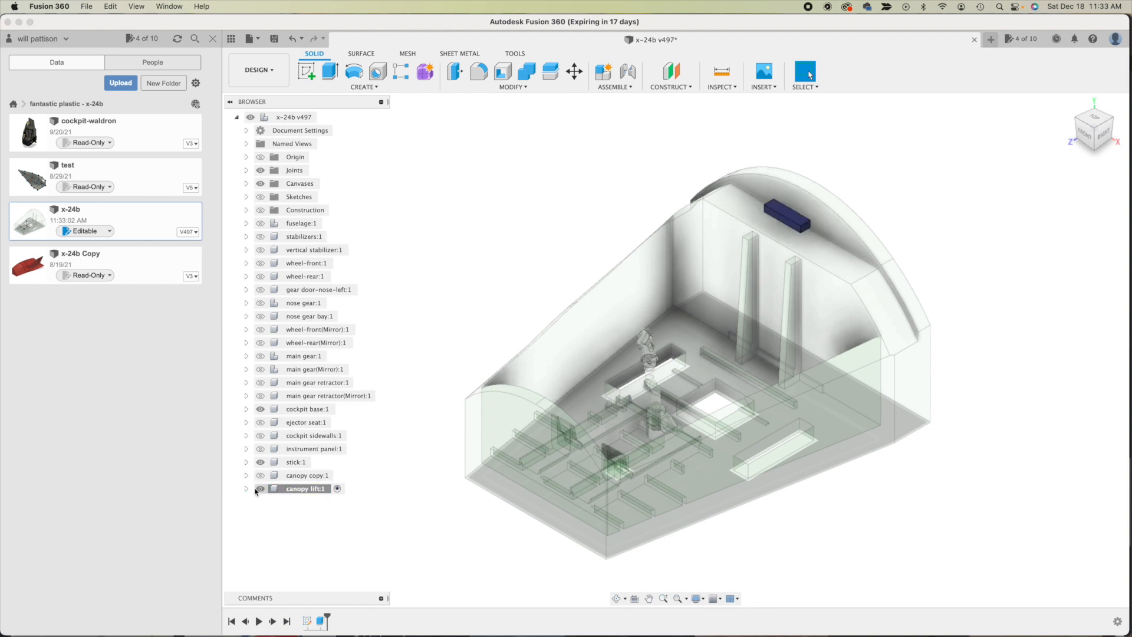
{"action": "left_click", "coordinate": [264, 493]}
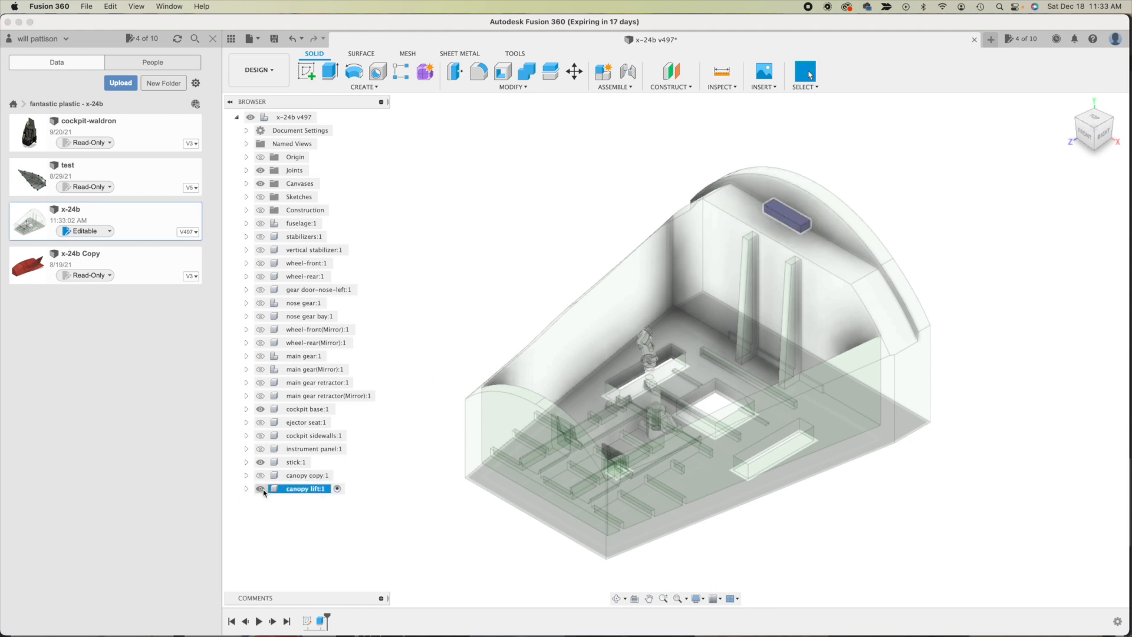
{"action": "left_click", "coordinate": [262, 462]}
{"action": "left_click", "coordinate": [261, 462]}
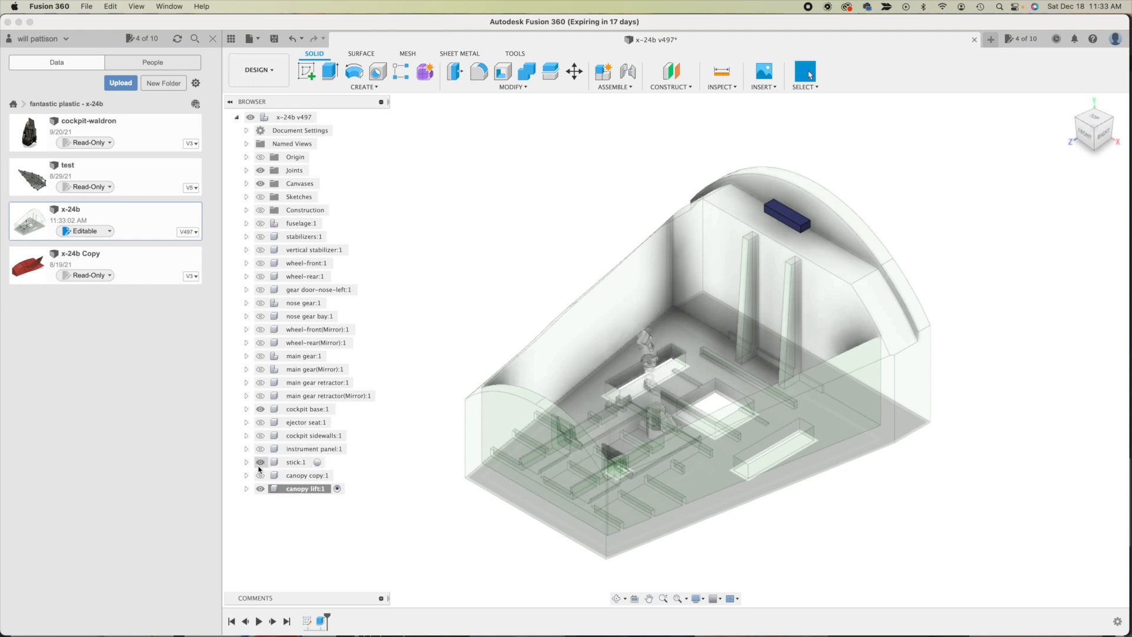
{"action": "left_click", "coordinate": [261, 489]}
- Activate the stick component and roll its history marker back from the last feature to the early part of the timeline
{"action": "left_click", "coordinate": [295, 462]}
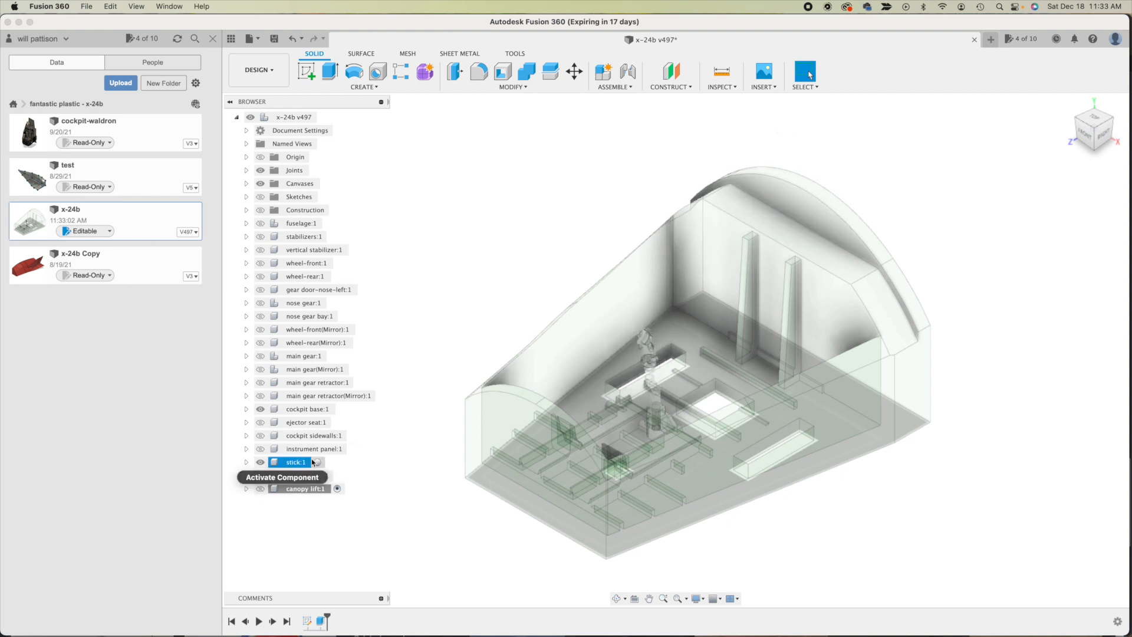
{"action": "left_click", "coordinate": [319, 464]}
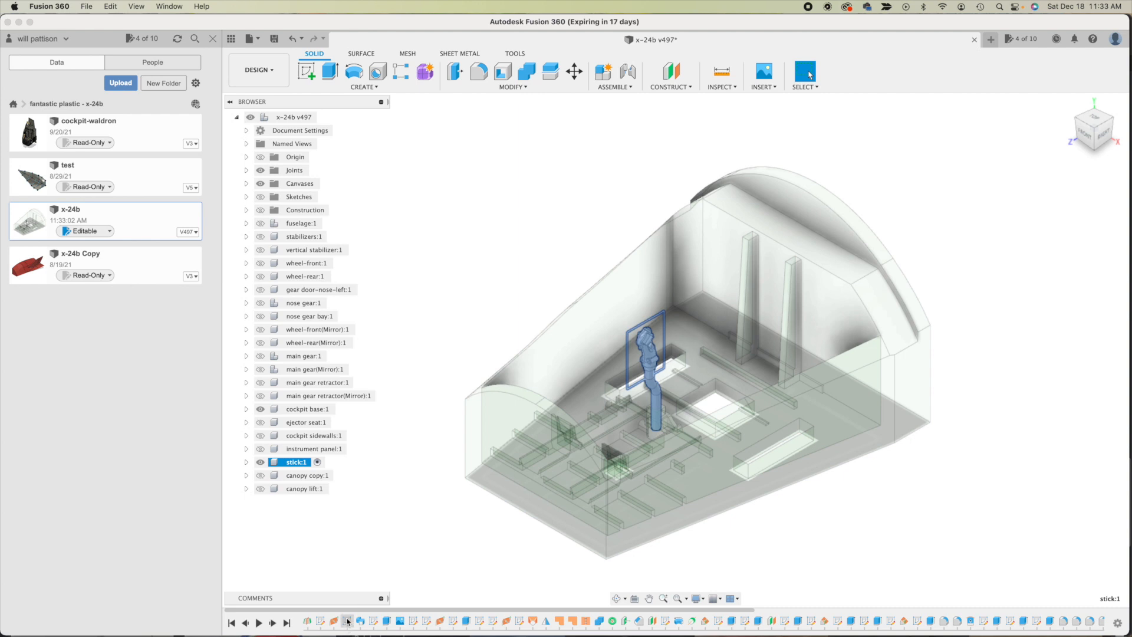
{"action": "left_click_drag", "start_coordinate": [327, 610], "coordinate": [891, 582]}
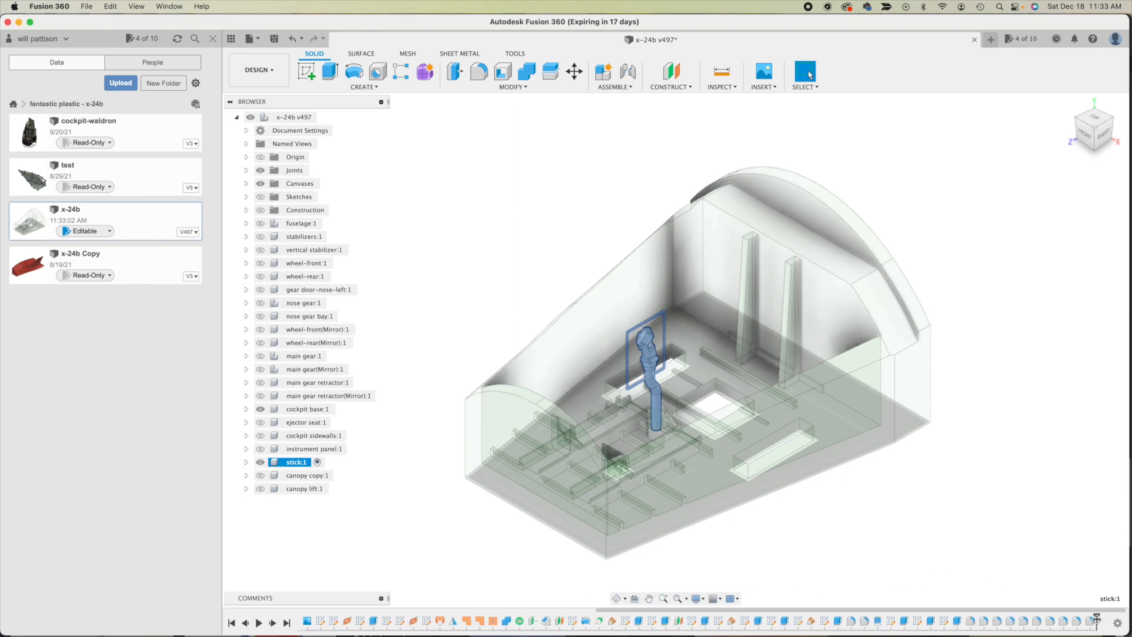
{"action": "left_click_drag", "start_coordinate": [1097, 618], "coordinate": [301, 620]}
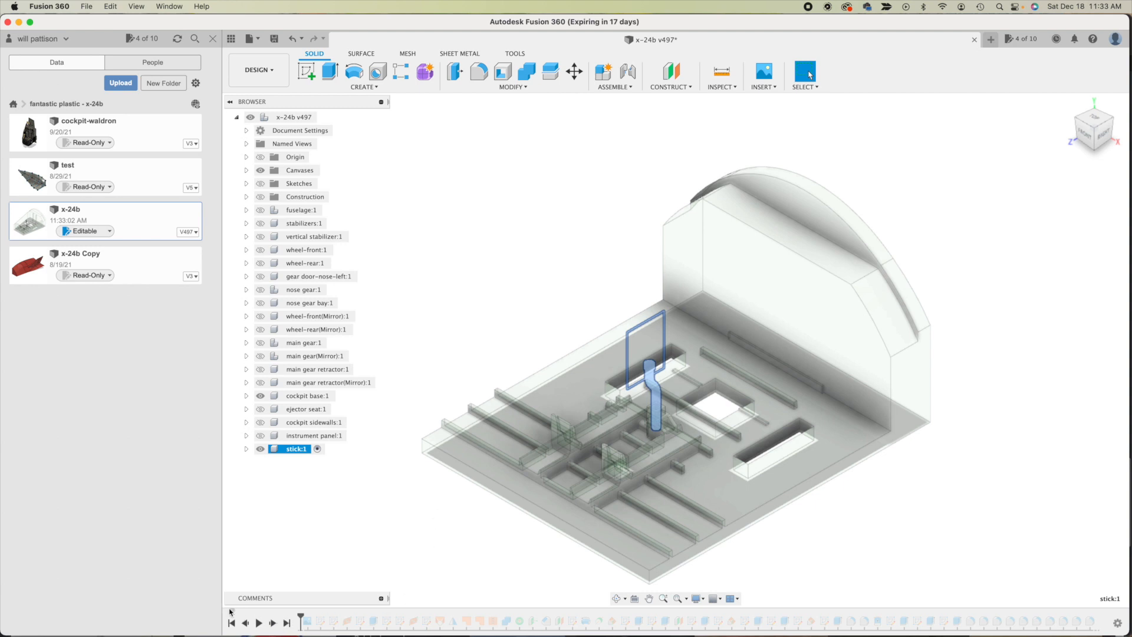
- Roll the stick's history back to just after Plane2, and forward to just after the sweep
{"action": "left_click_drag", "start_coordinate": [232, 611], "coordinate": [217, 613]}
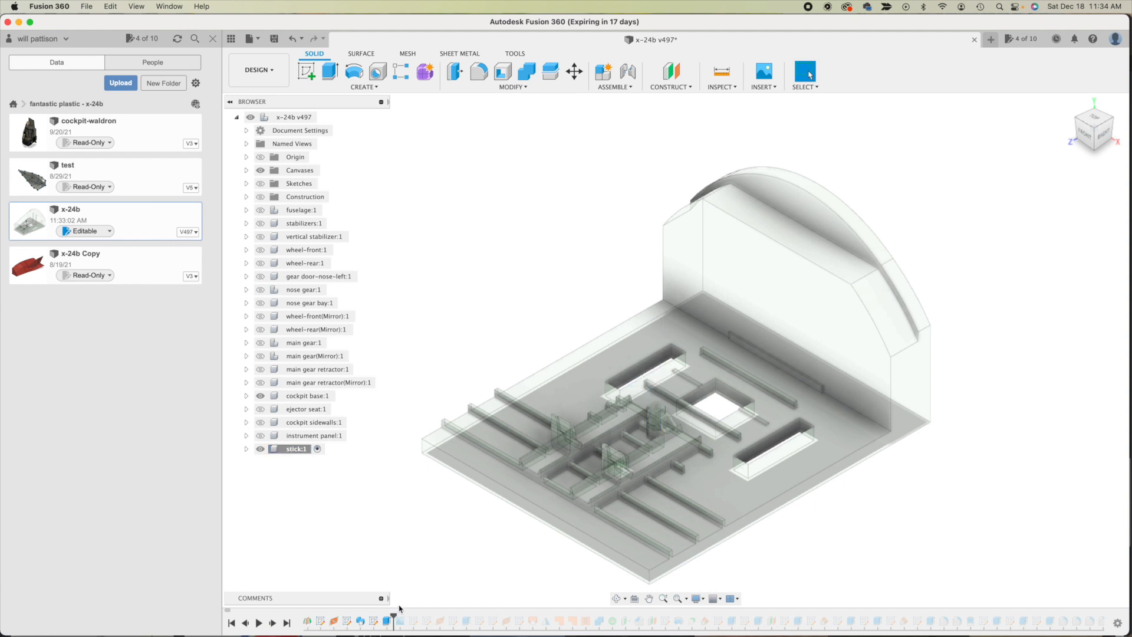
{"action": "left_click_drag", "start_coordinate": [394, 616], "coordinate": [333, 606]}
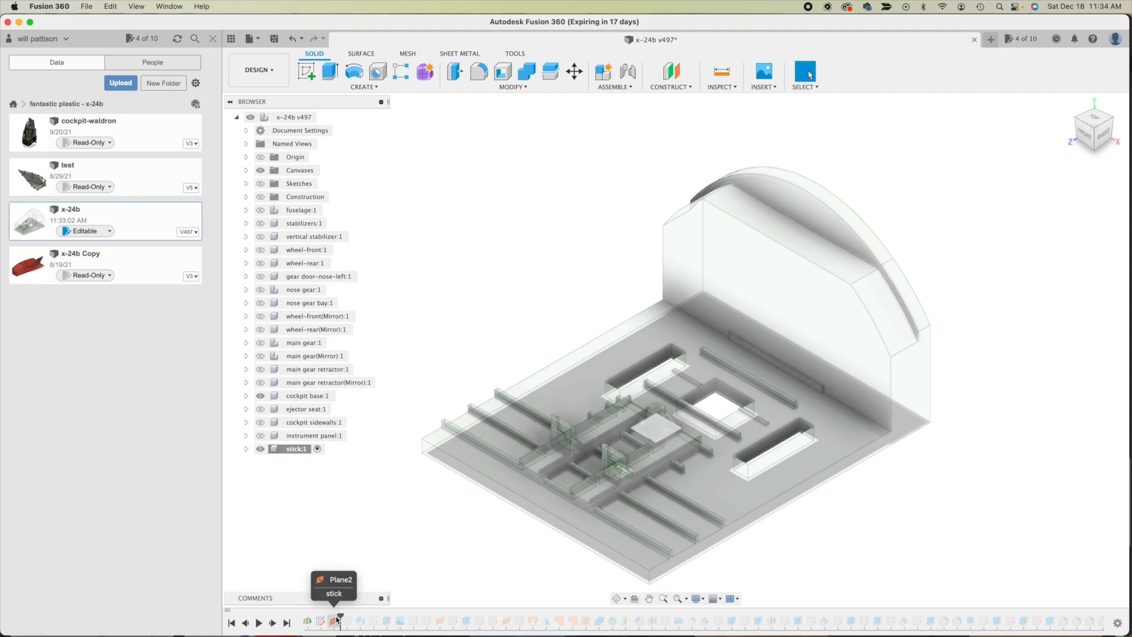
{"action": "left_click_drag", "start_coordinate": [340, 618], "coordinate": [366, 617]}
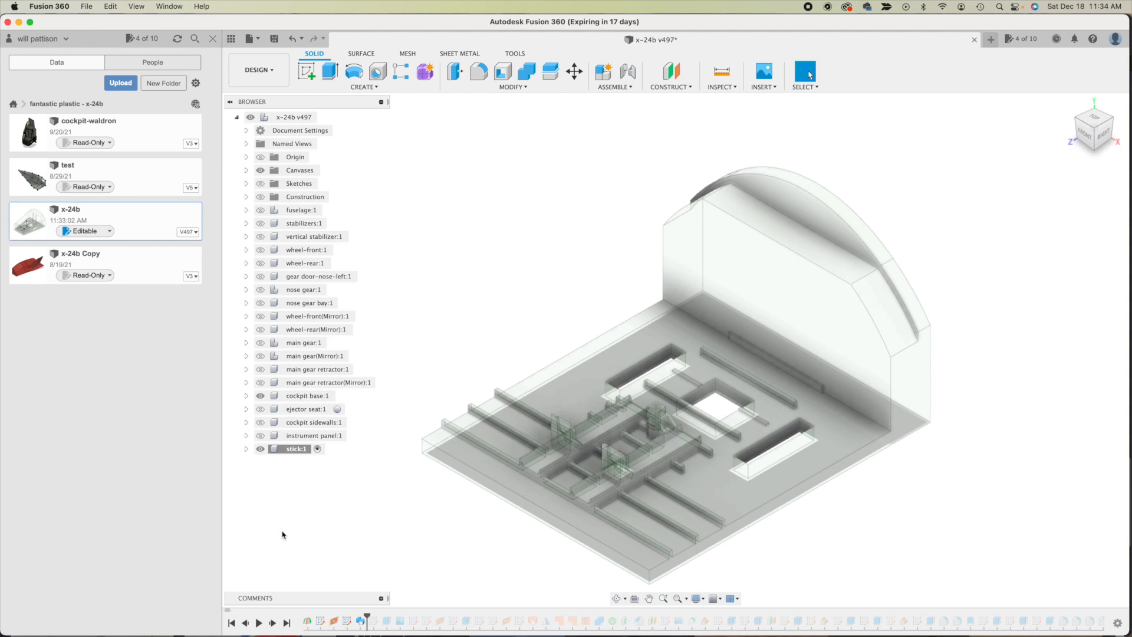
- Advance the history past the sketch following the sweep, and make the stick's Body1 visible
{"action": "left_click", "coordinate": [247, 449]}
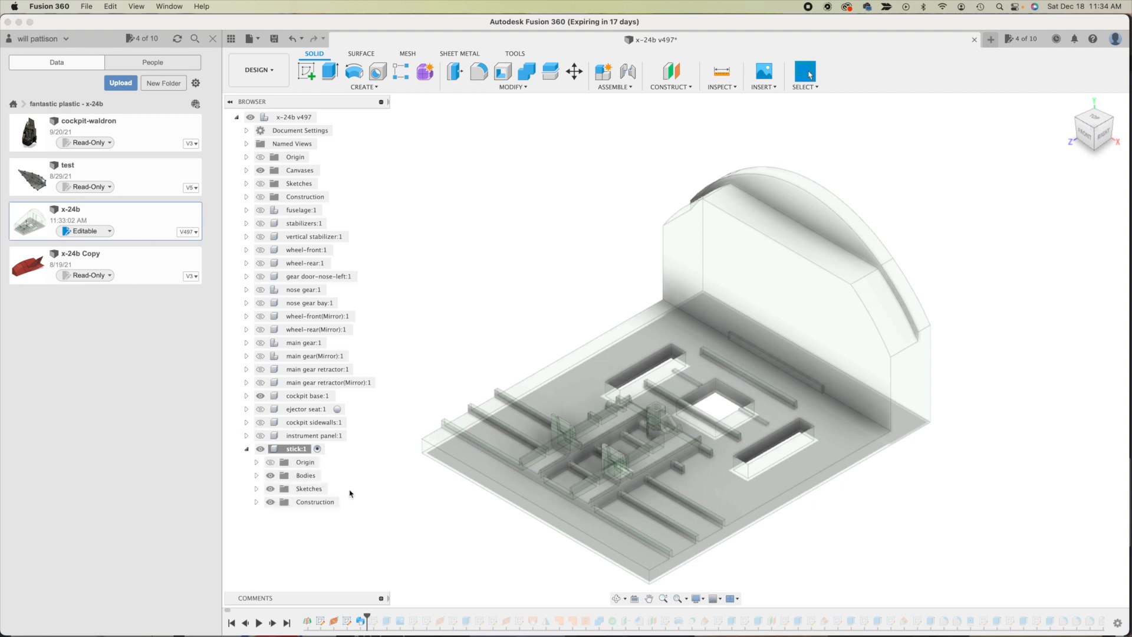
{"action": "left_click_drag", "start_coordinate": [367, 617], "coordinate": [376, 616]}
{"action": "left_click", "coordinate": [257, 476]}
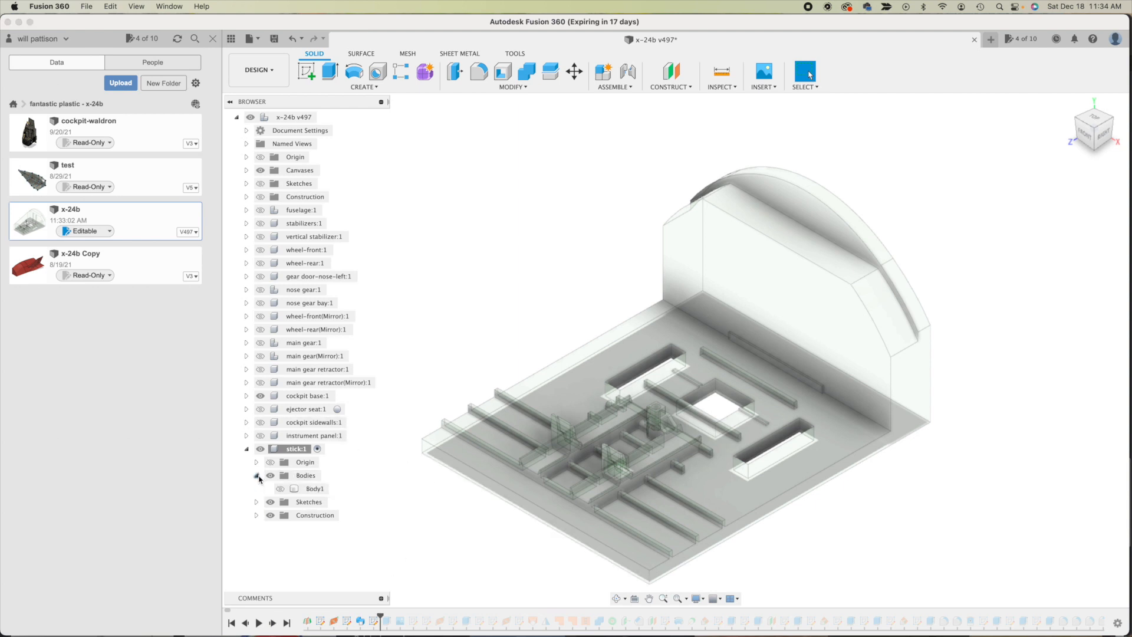
{"action": "left_click", "coordinate": [280, 489]}
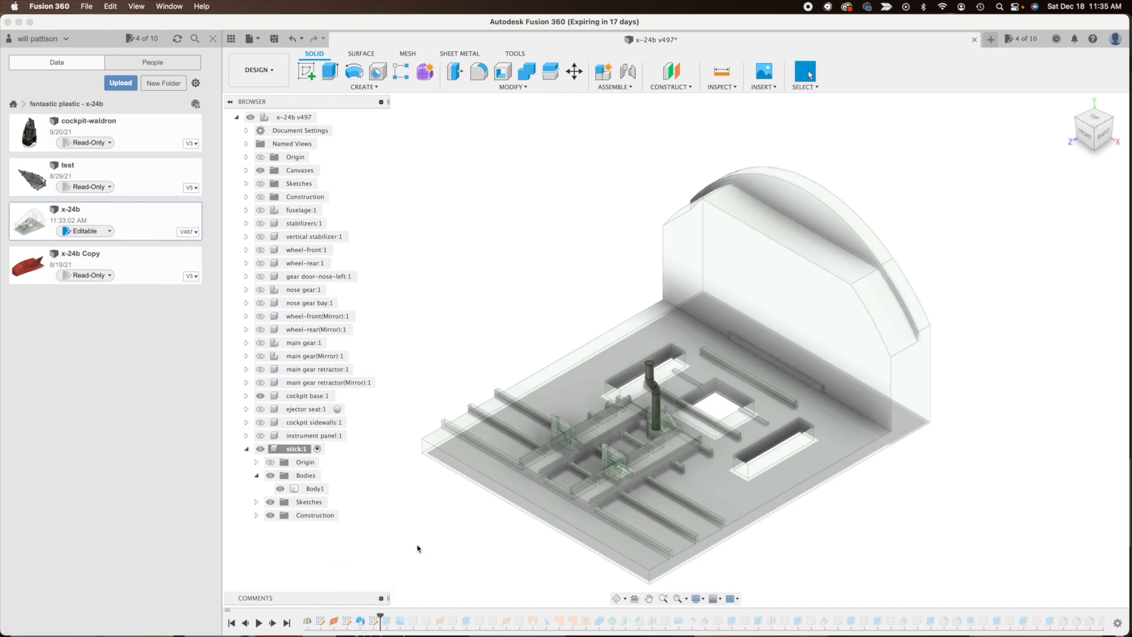
- Examine the sweep that forms the stick's bent tube and the Sketch1 feature behind it
{"action": "left_click", "coordinate": [361, 621]}
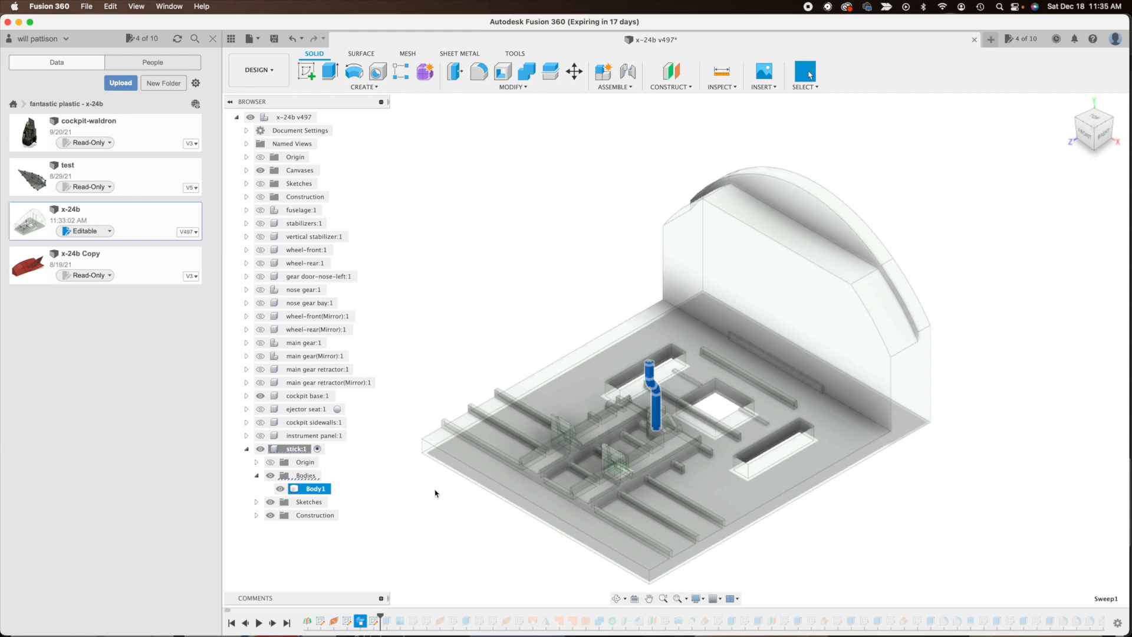
{"action": "left_click", "coordinate": [395, 555]}
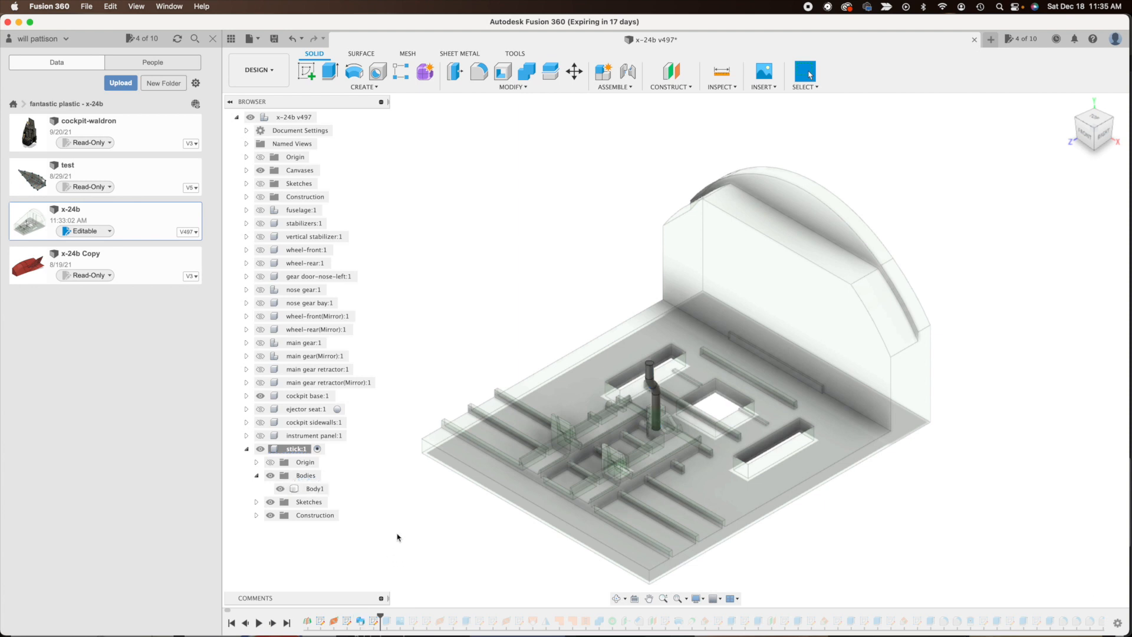
{"action": "left_click", "coordinate": [656, 369]}
{"action": "left_click_drag", "start_coordinate": [655, 369], "coordinate": [685, 405]}
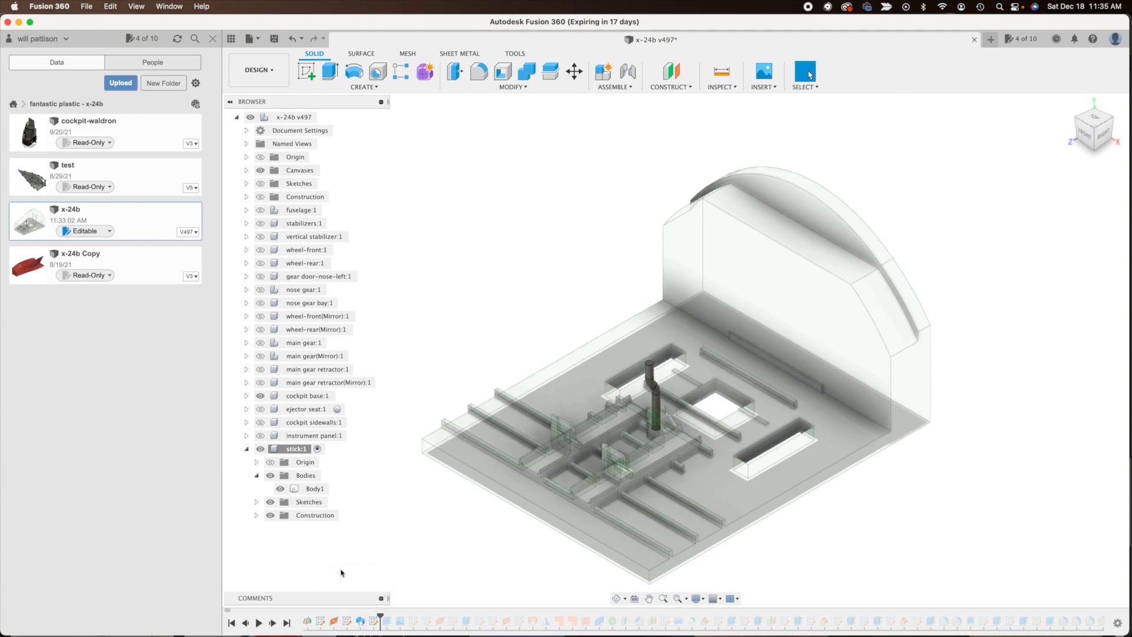
{"action": "left_click", "coordinate": [321, 622]}
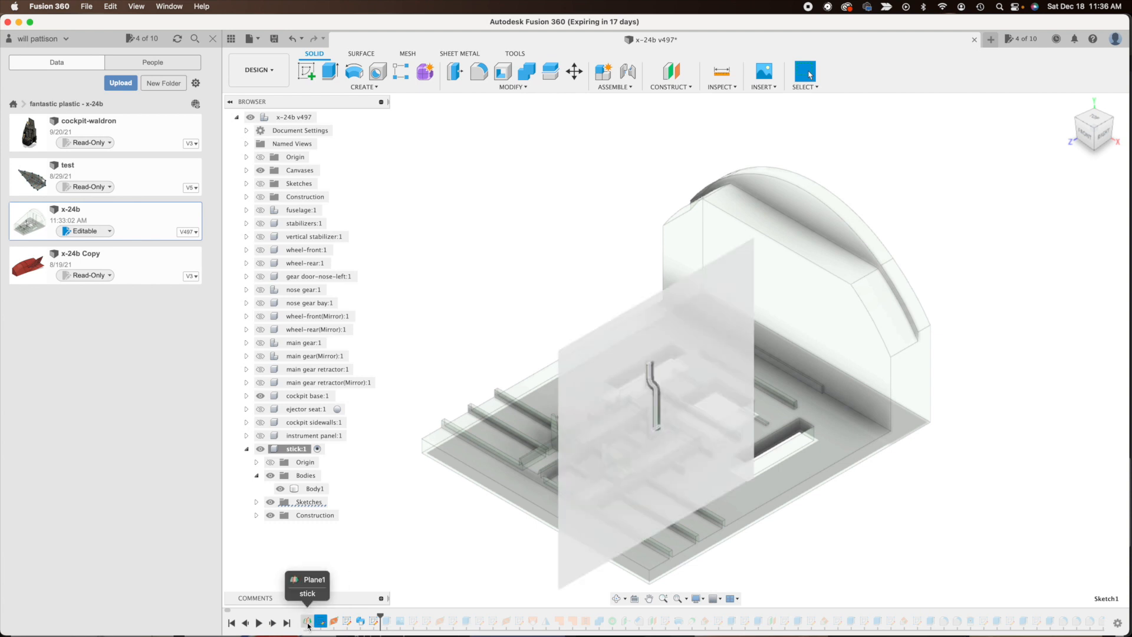
- Show the stick component's origin planes to check their location relative to the cockpit base, and hide them again
{"action": "left_click", "coordinate": [646, 377]}
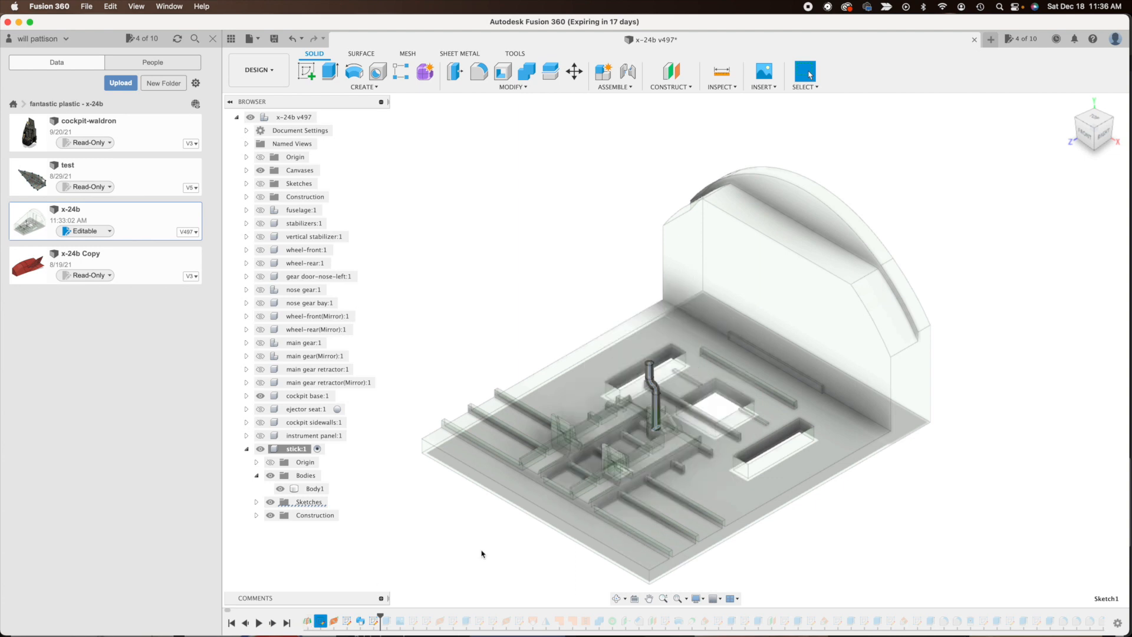
{"action": "left_click", "coordinate": [270, 462]}
{"action": "scroll", "coordinate": [709, 531], "scroll_direction": "down", "scroll_amount": 10}
{"action": "scroll", "coordinate": [709, 529], "scroll_direction": "up", "scroll_amount": 10}
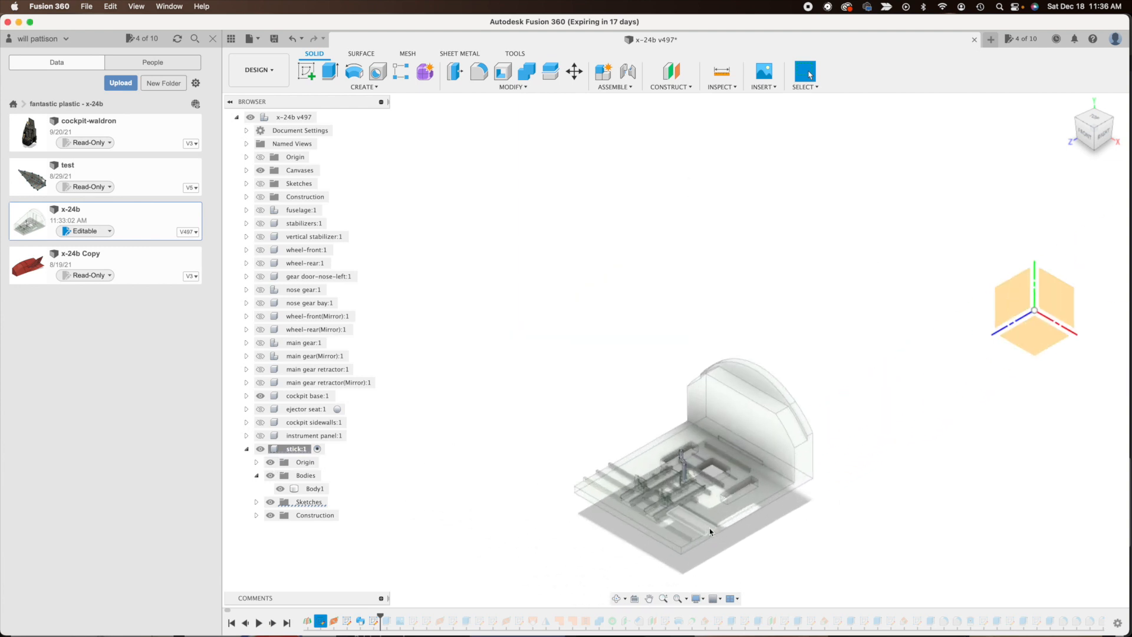
{"action": "scroll", "coordinate": [710, 529], "scroll_direction": "up", "scroll_amount": 3}
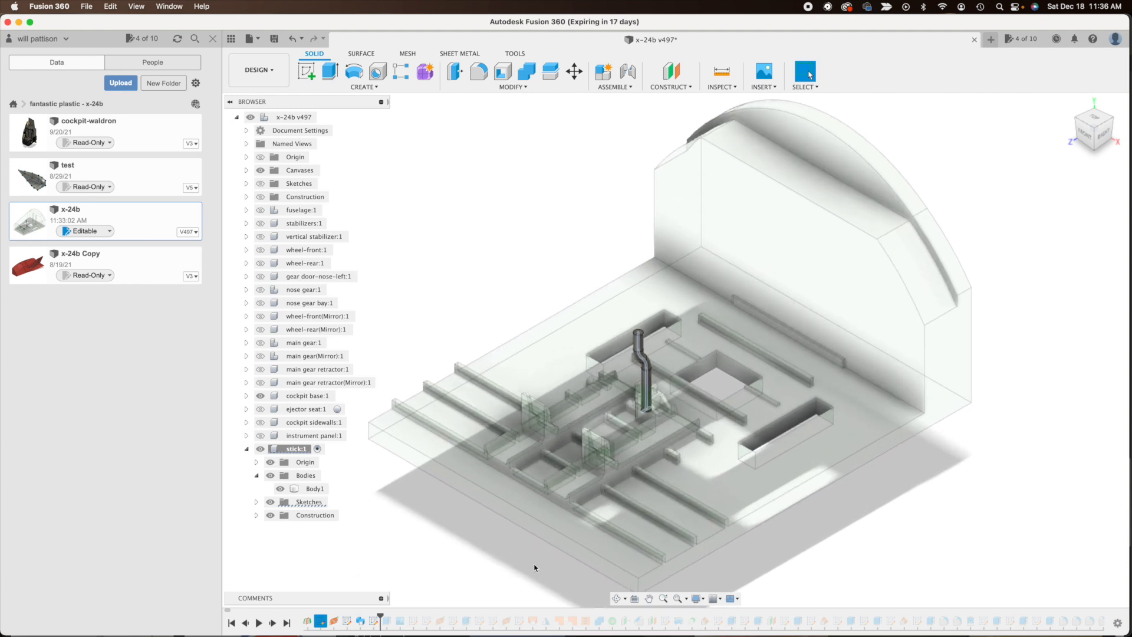
{"action": "left_click", "coordinate": [271, 463]}
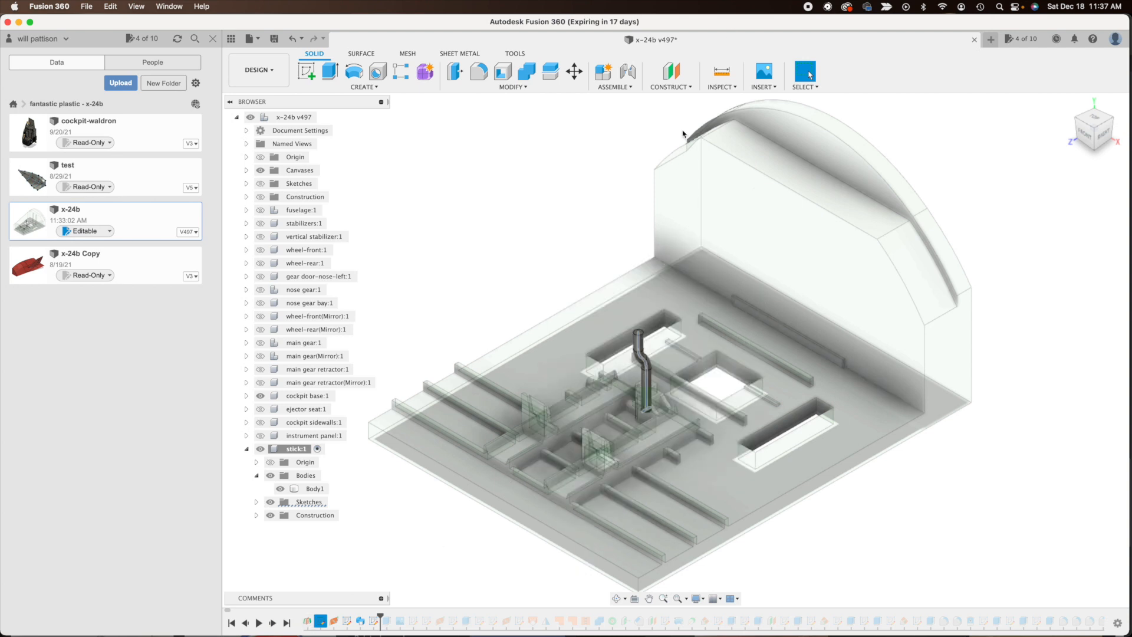
- Review the construction plane commands and display Plane1 in the stick's Construction folder
{"action": "left_click", "coordinate": [692, 88]}
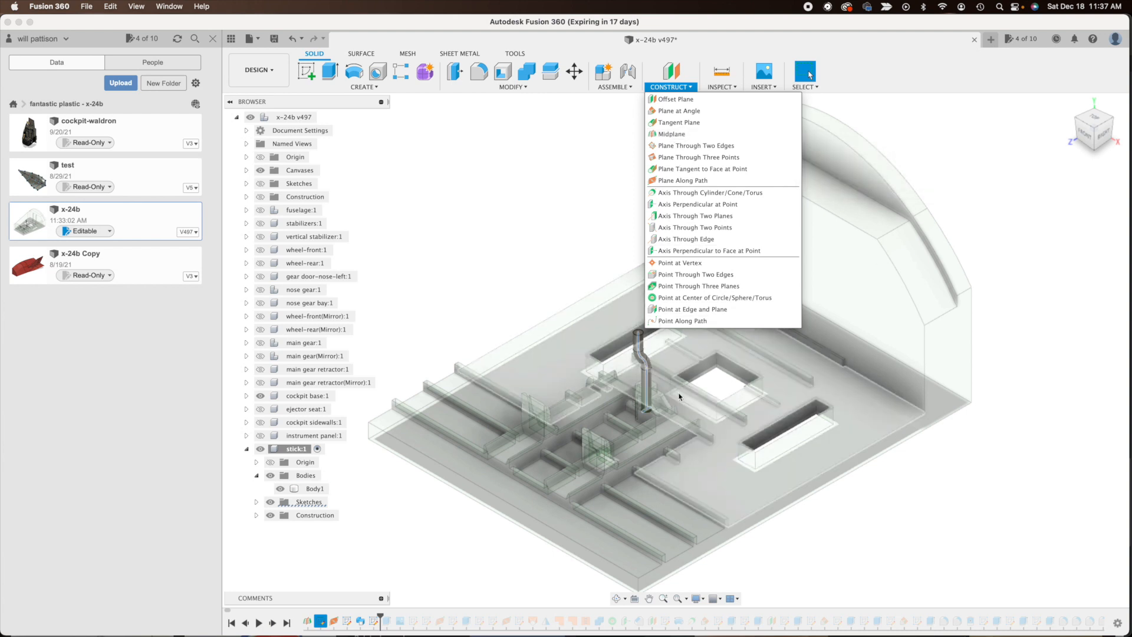
{"action": "scroll", "coordinate": [679, 397], "scroll_direction": "up", "scroll_amount": 5}
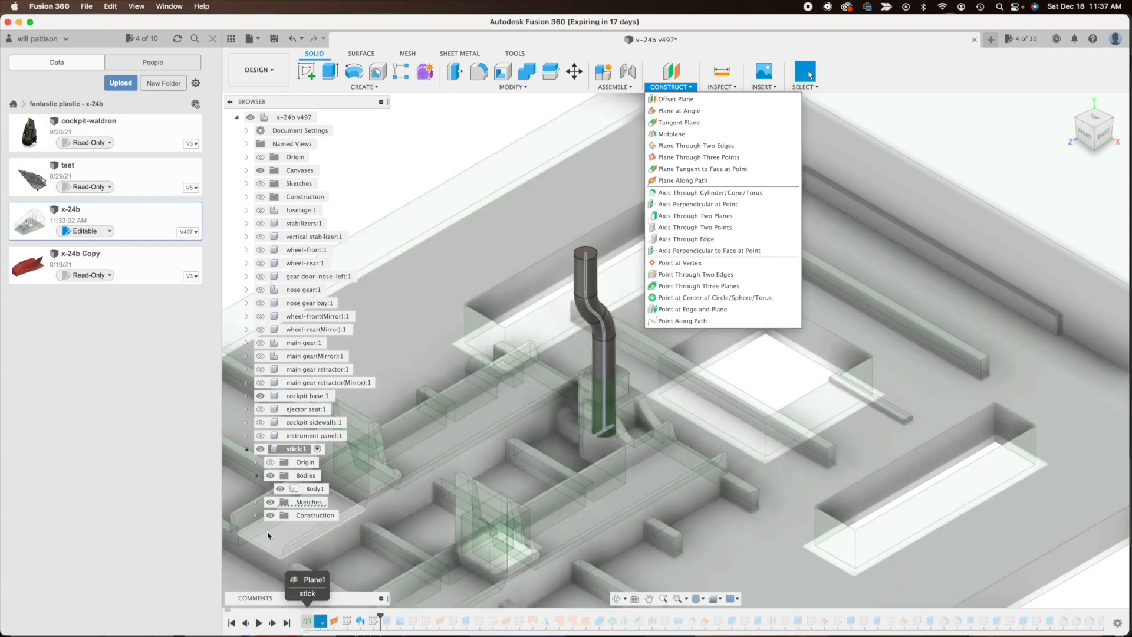
{"action": "left_click", "coordinate": [257, 515]}
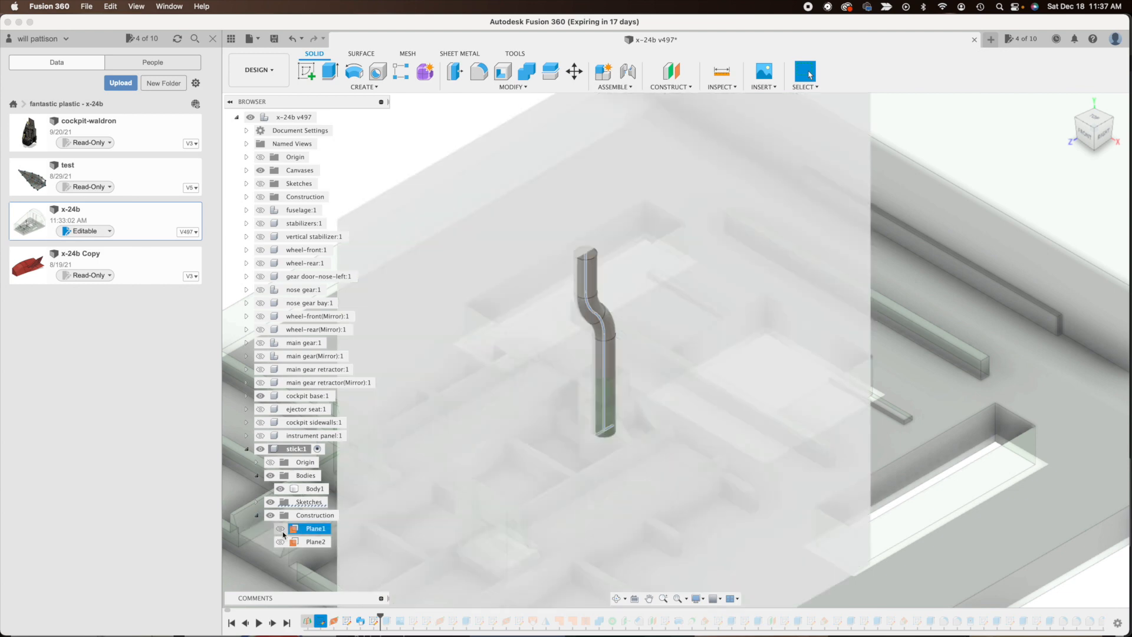
{"action": "left_click", "coordinate": [280, 529]}
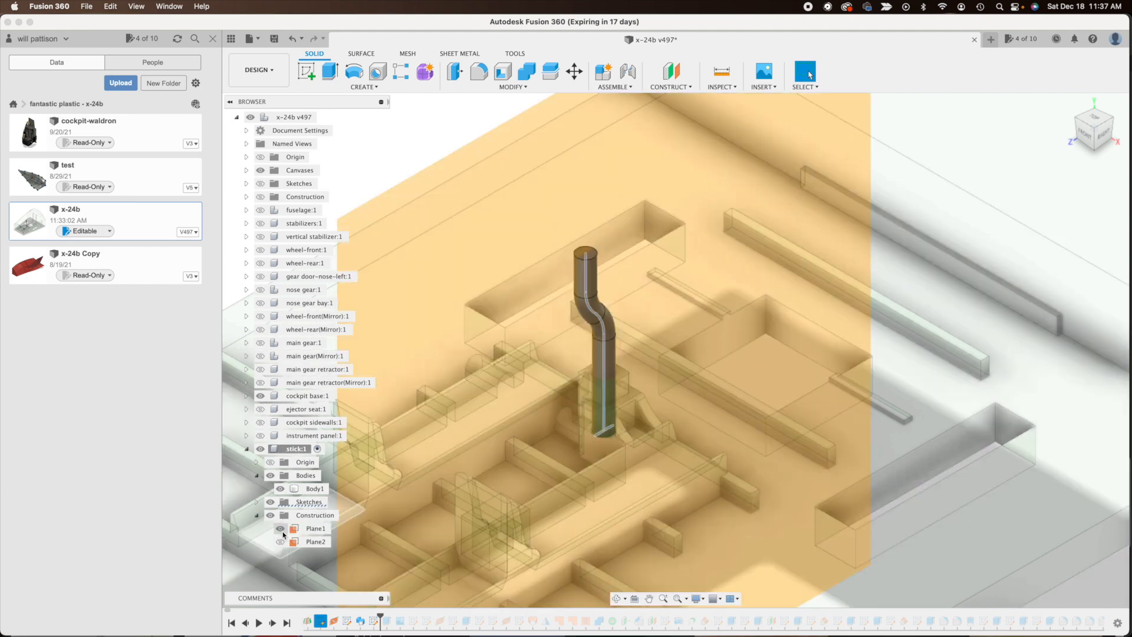
- Open the stick's path sketch on Plane1, examine the lines, tangent arcs and dimensions of the bend, and leave the sketch
{"action": "double_click", "coordinate": [324, 622]}
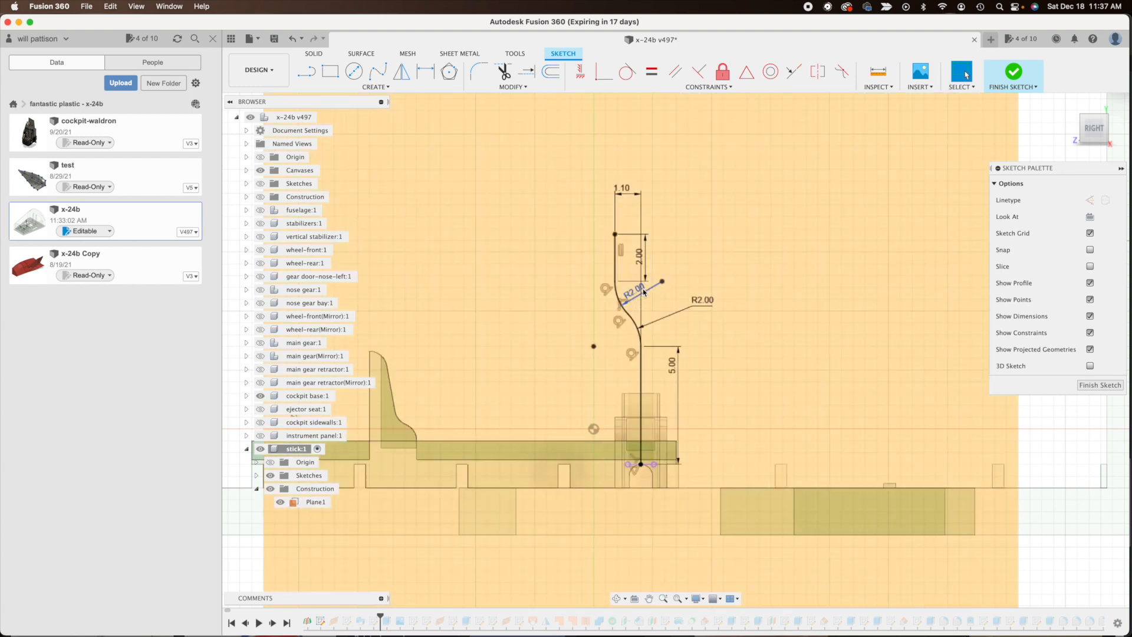
{"action": "left_click", "coordinate": [650, 315]}
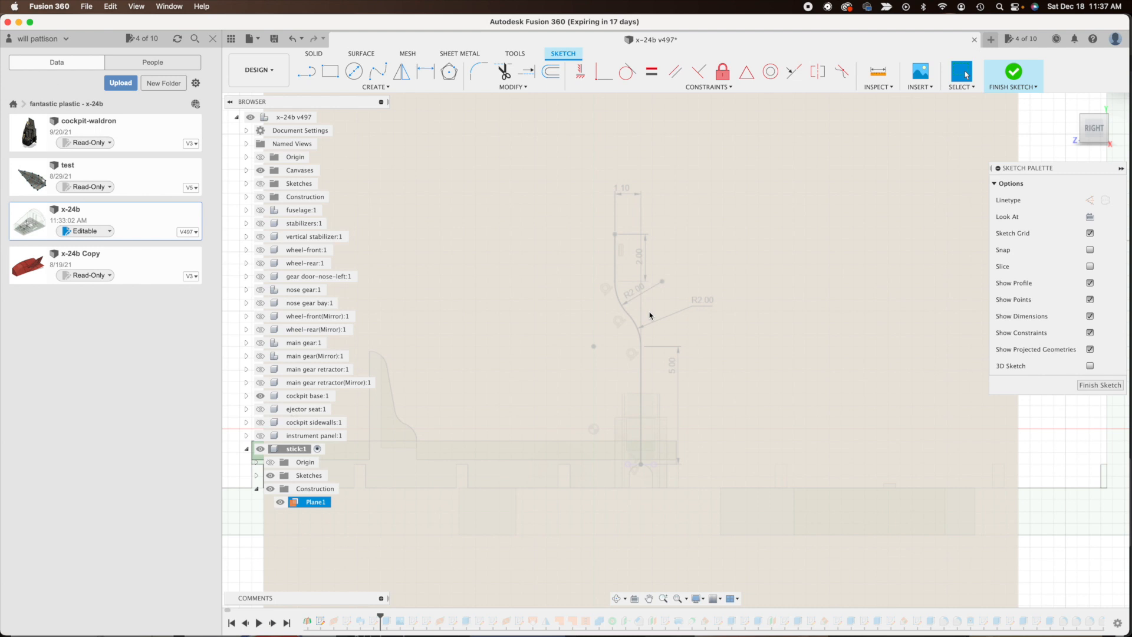
{"action": "key", "text": "Escape"}
{"action": "left_click", "coordinate": [649, 328]}
{"action": "key", "text": "Escape"}
{"action": "left_click", "coordinate": [659, 308]}
{"action": "key", "text": "Escape"}
{"action": "left_click", "coordinate": [653, 316]}
{"action": "key", "text": "Escape"}
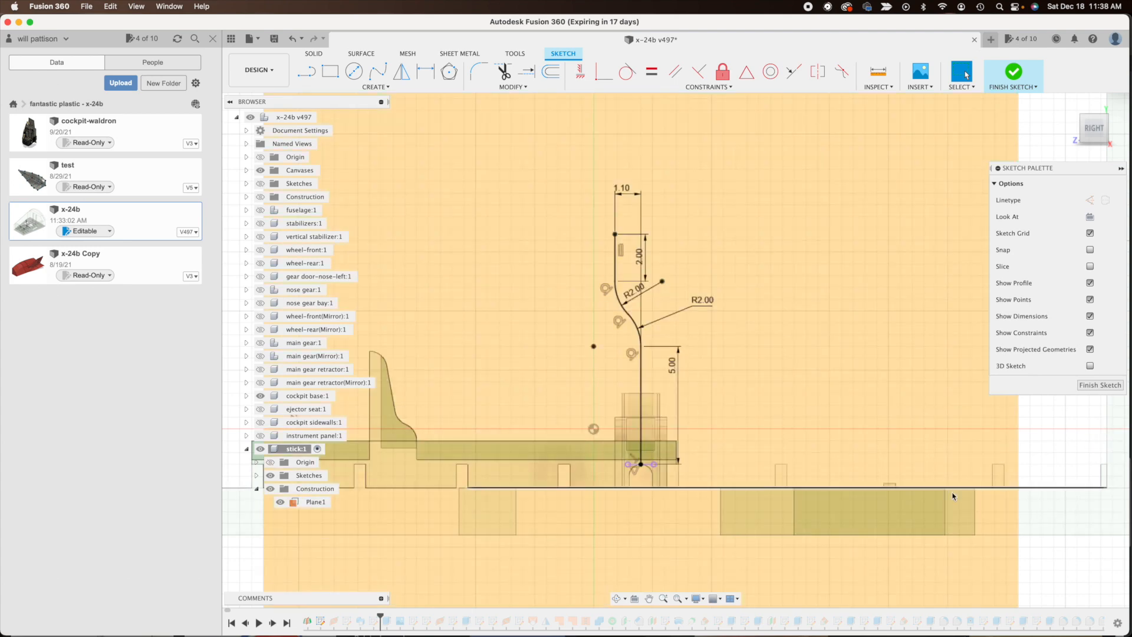
{"action": "left_click", "coordinate": [724, 238]}
{"action": "key", "text": "Escape"}
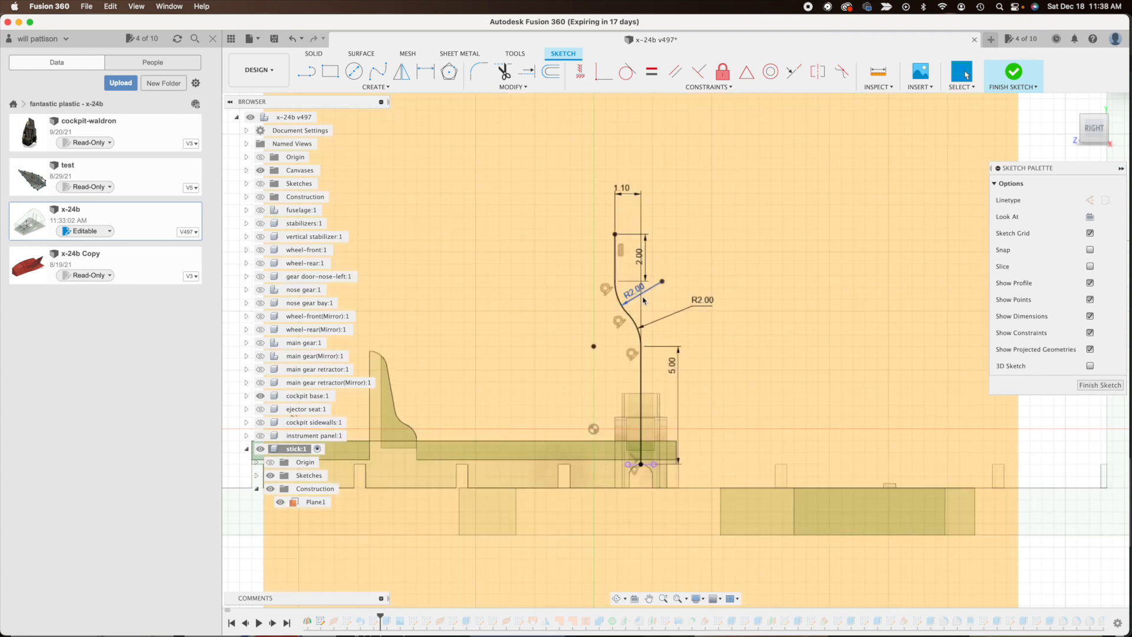
{"action": "left_click", "coordinate": [643, 303]}
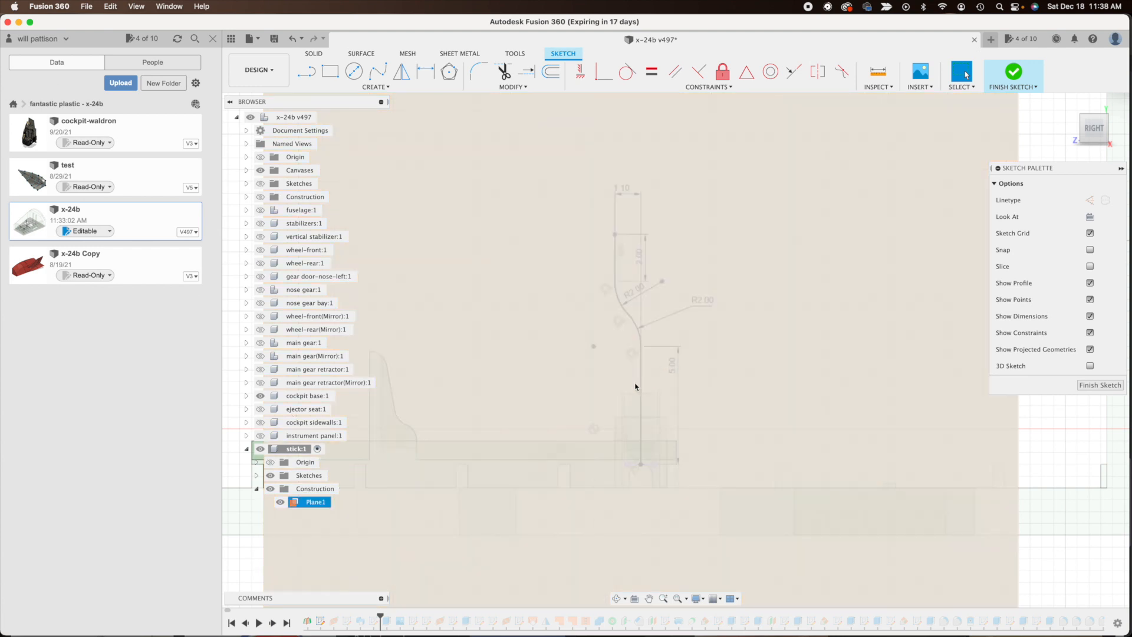
{"action": "key", "text": "Escape"}
{"action": "left_click", "coordinate": [1101, 385]}
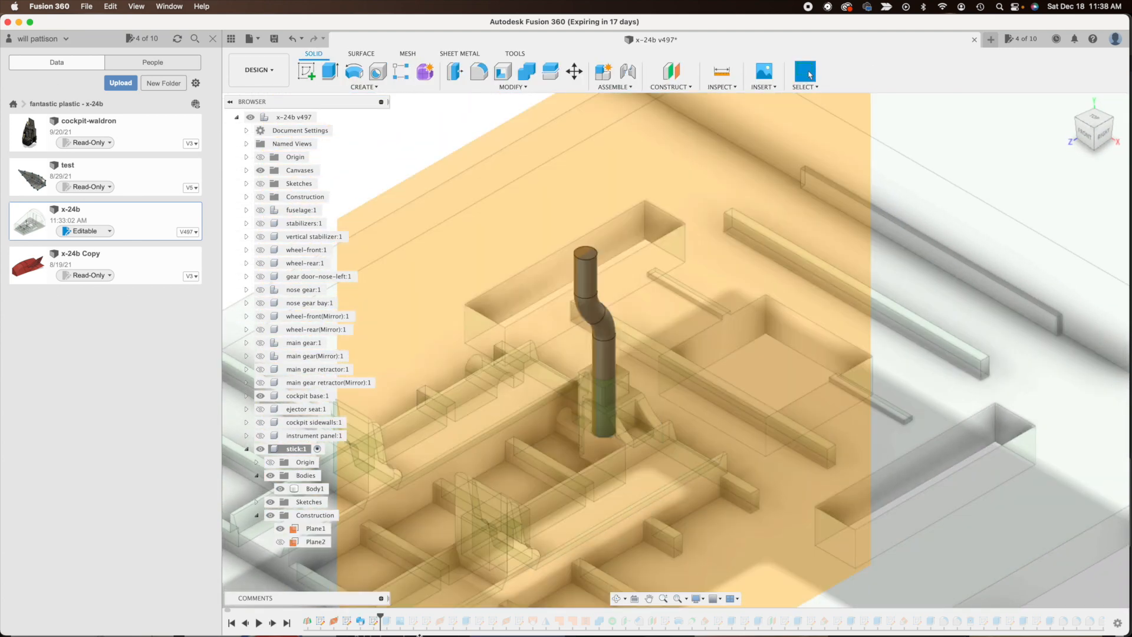
- Reopen the stick's path sketch, examine how its lower endpoint is anchored to the projected line in the base, and finish the sketch
{"action": "double_click", "coordinate": [321, 621]}
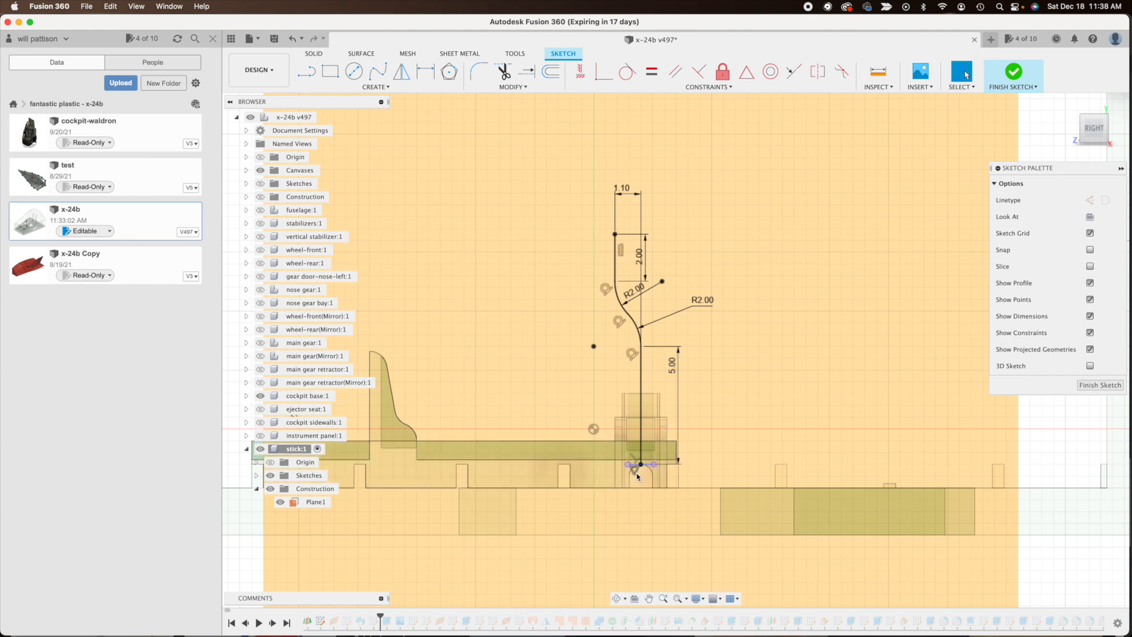
{"action": "scroll", "coordinate": [636, 476], "scroll_direction": "up", "scroll_amount": 10}
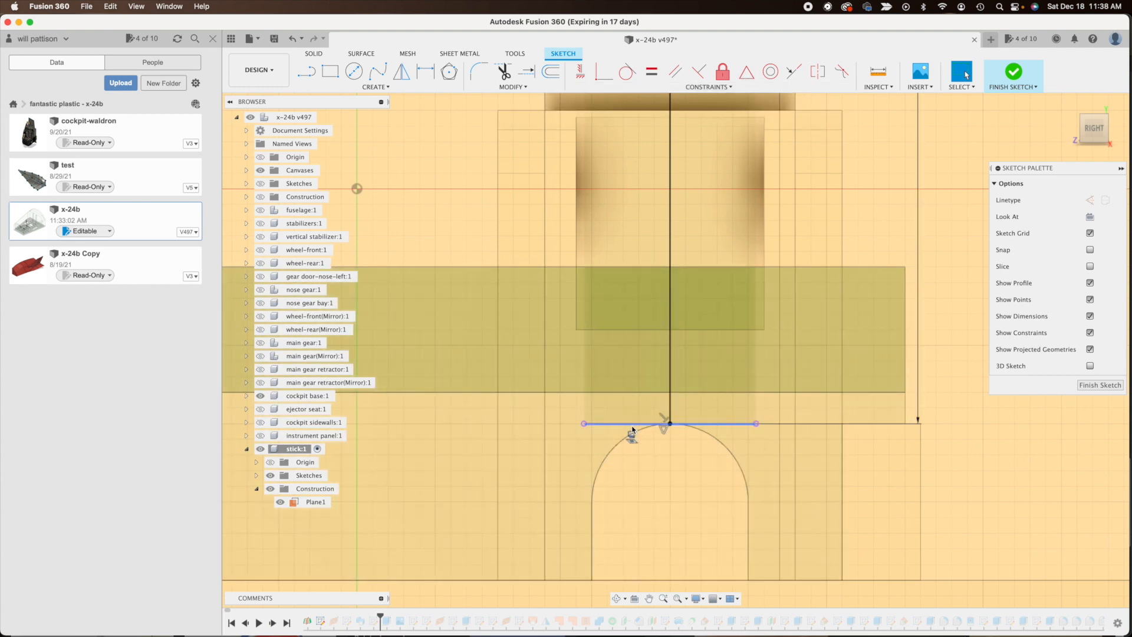
{"action": "left_click", "coordinate": [670, 425]}
{"action": "scroll", "coordinate": [677, 463], "scroll_direction": "down", "scroll_amount": 4}
{"action": "scroll", "coordinate": [677, 465], "scroll_direction": "down", "scroll_amount": 5}
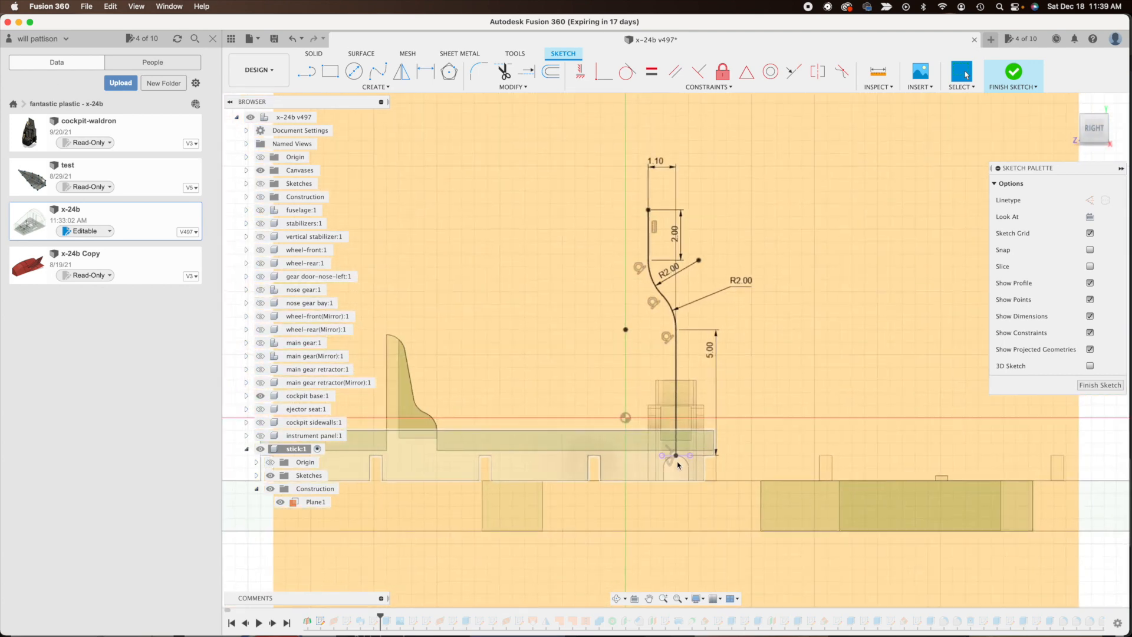
{"action": "left_click", "coordinate": [1093, 387]}
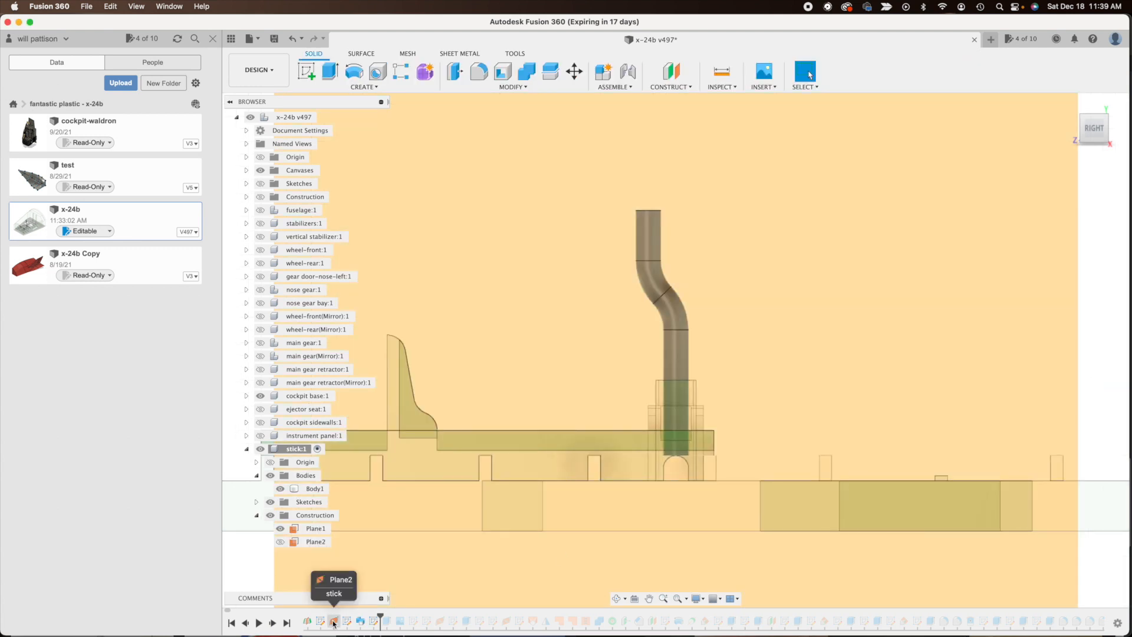
- Make the stick's Plane2 visible in an angled view and hide Plane1
{"action": "left_click", "coordinate": [616, 599]}
{"action": "left_click_drag", "start_coordinate": [611, 528], "coordinate": [609, 572]}
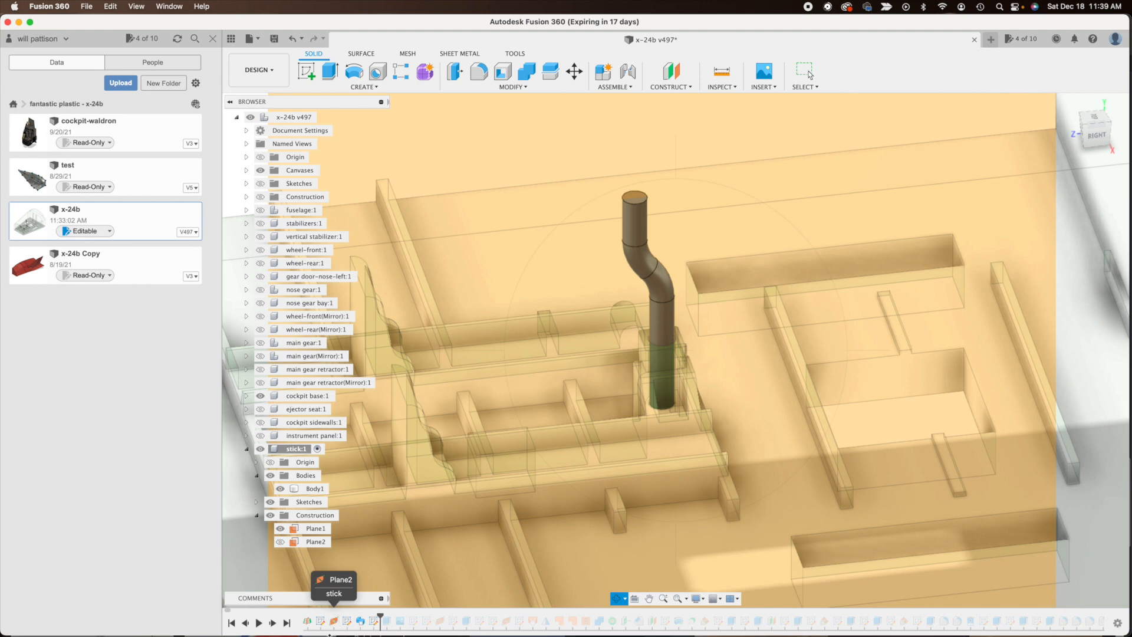
{"action": "left_click", "coordinate": [281, 541]}
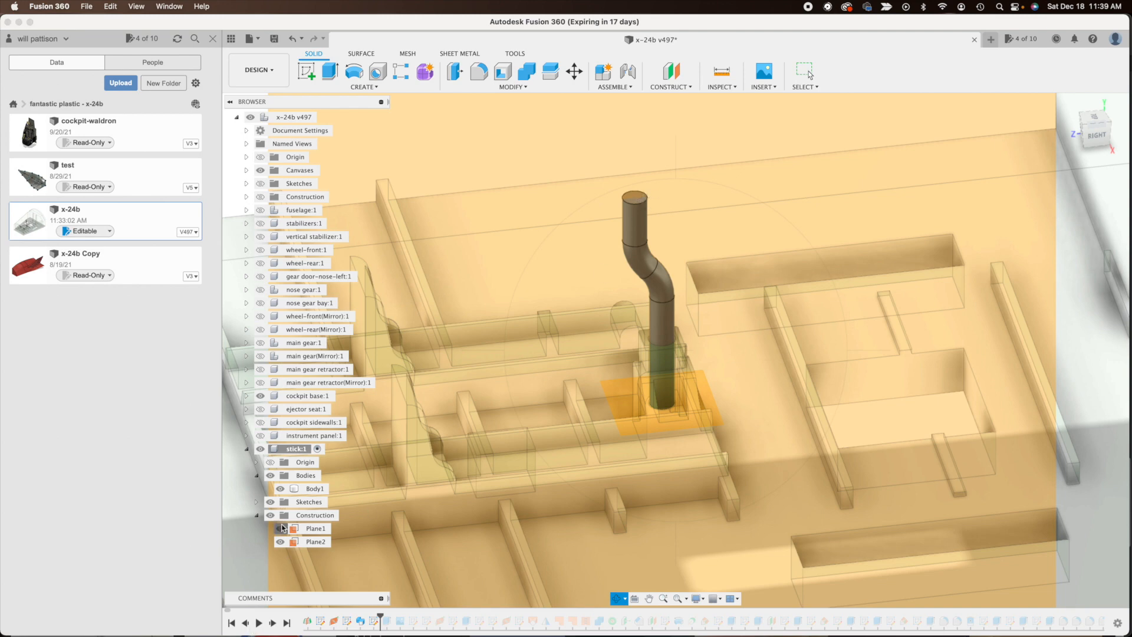
{"action": "left_click", "coordinate": [280, 528]}
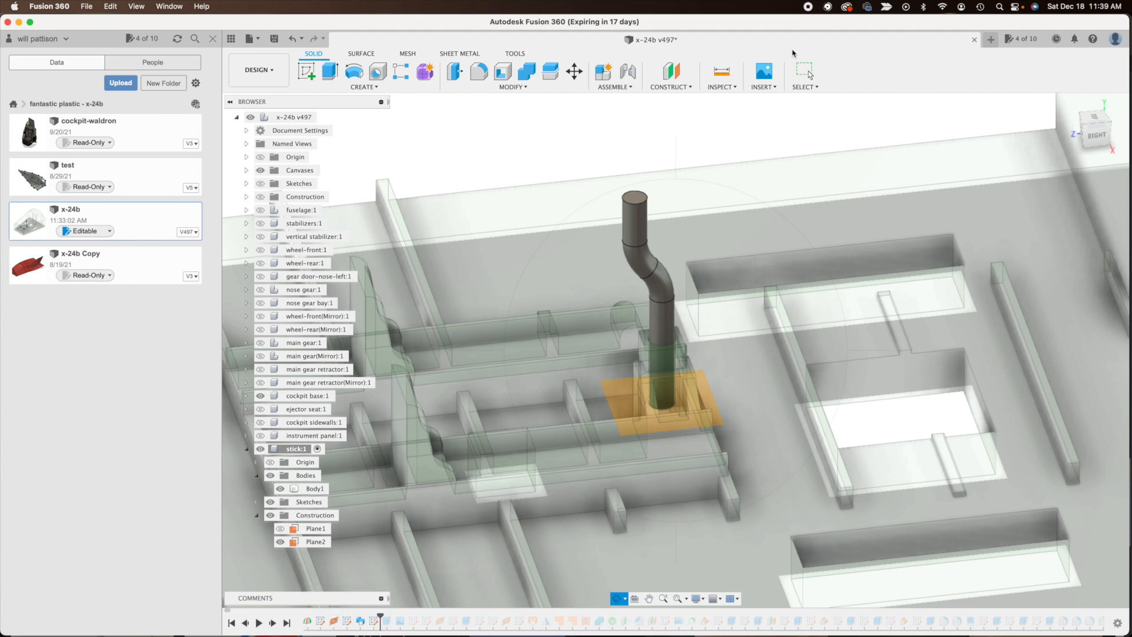
- Open Plane2 for editing, try sliding it along the path to 0.249 and back to 0, and cancel the edit
{"action": "left_click", "coordinate": [678, 87]}
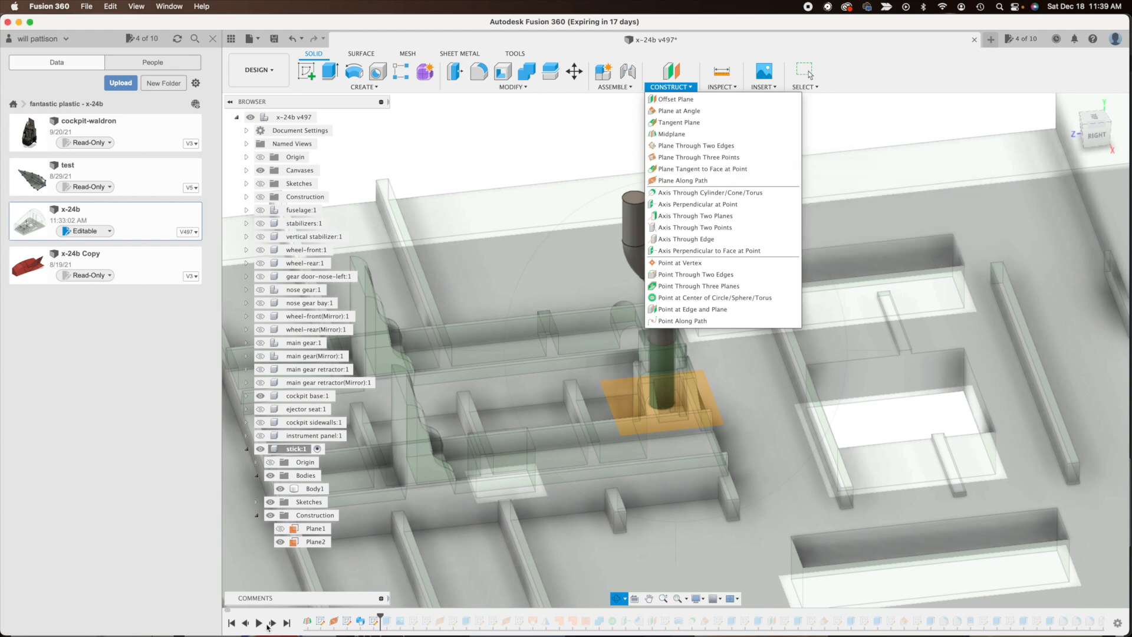
{"action": "left_click", "coordinate": [334, 622]}
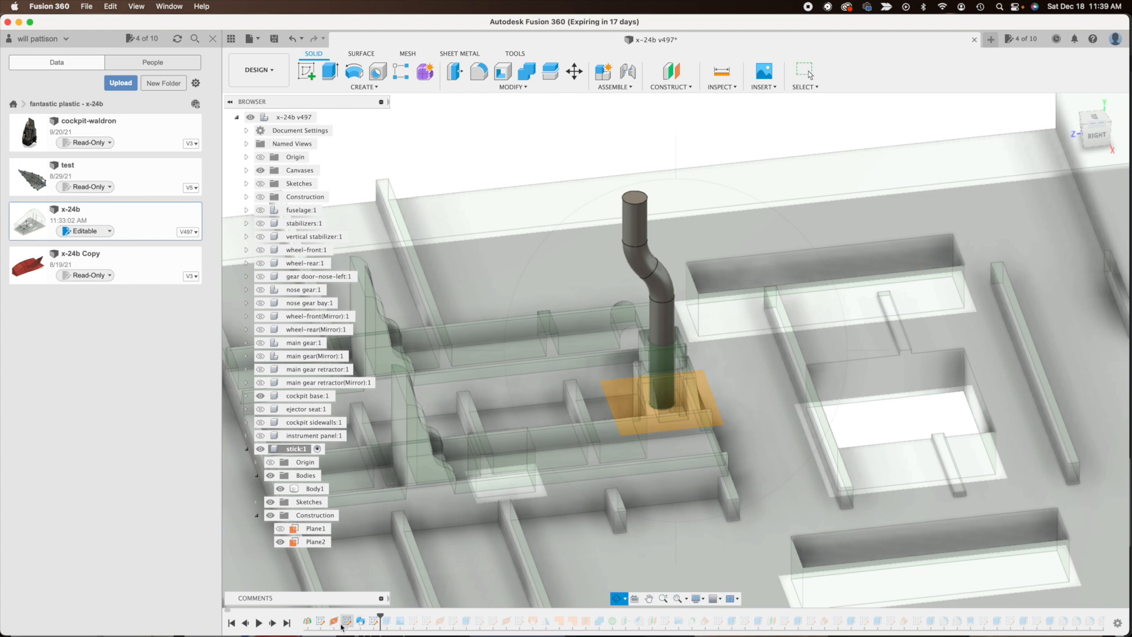
{"action": "key", "text": "Escape"}
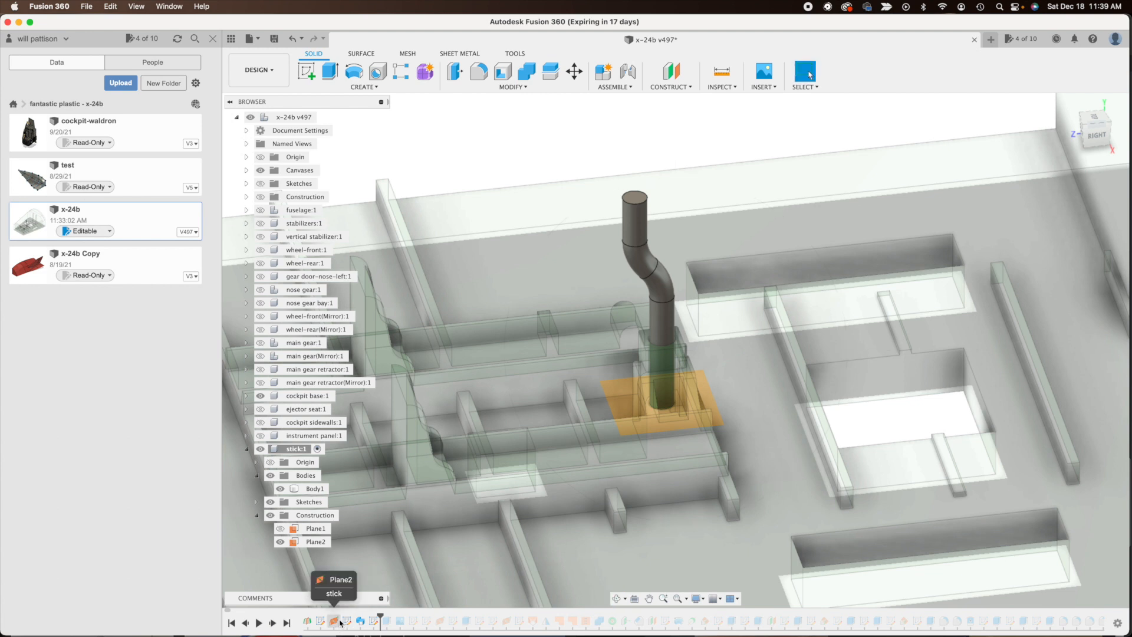
{"action": "double_click", "coordinate": [335, 622]}
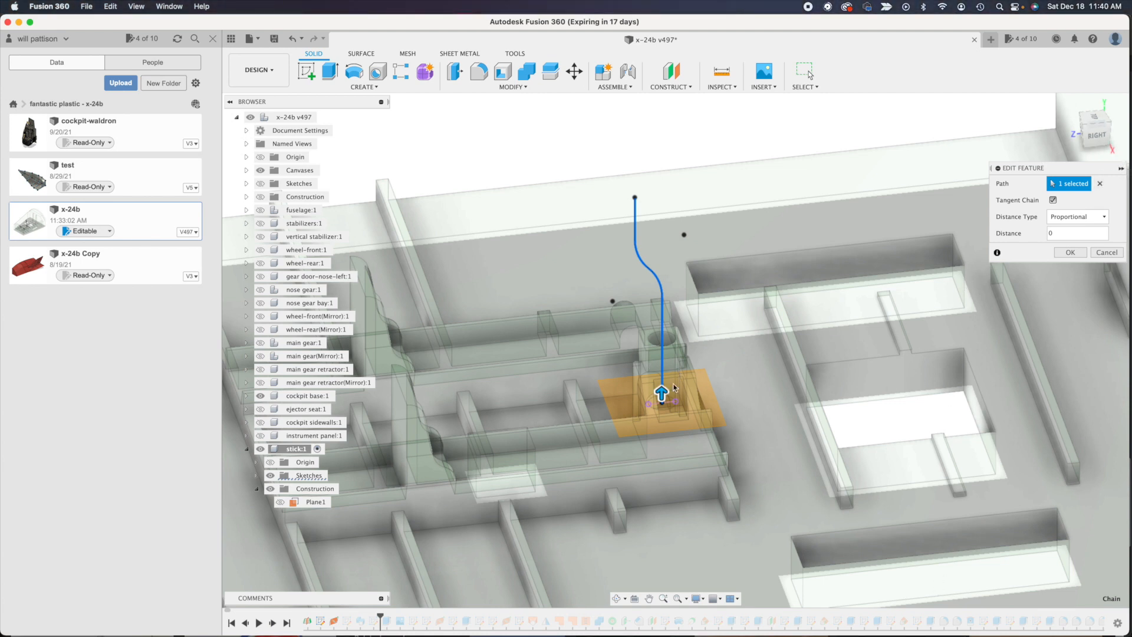
{"action": "left_click_drag", "start_coordinate": [661, 391], "coordinate": [682, 319]}
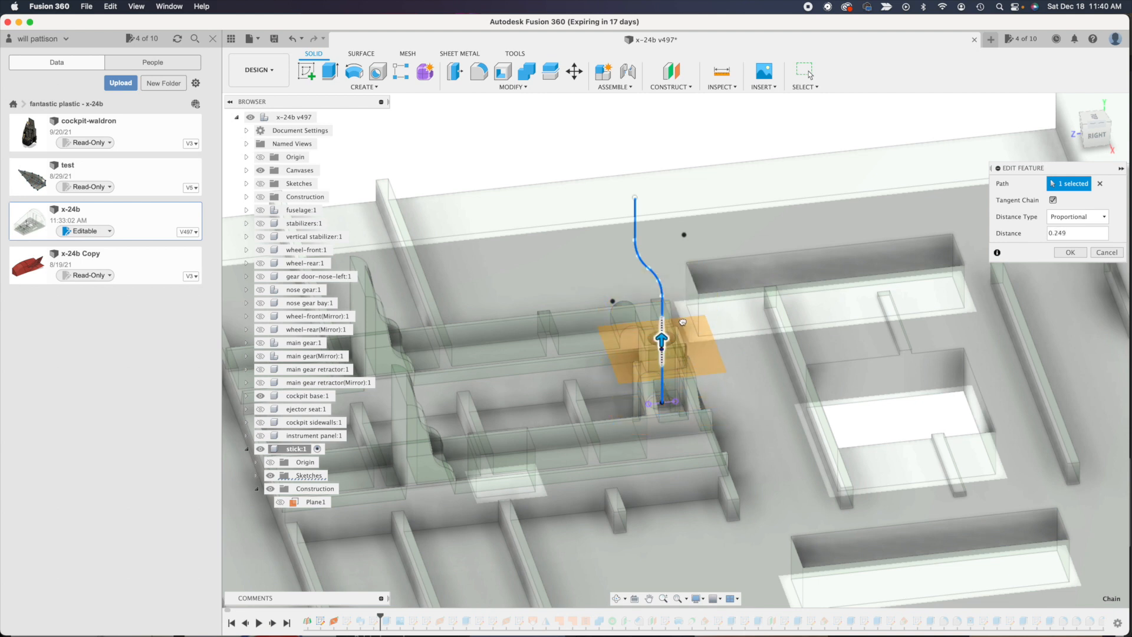
{"action": "left_click_drag", "start_coordinate": [662, 340], "coordinate": [661, 392]}
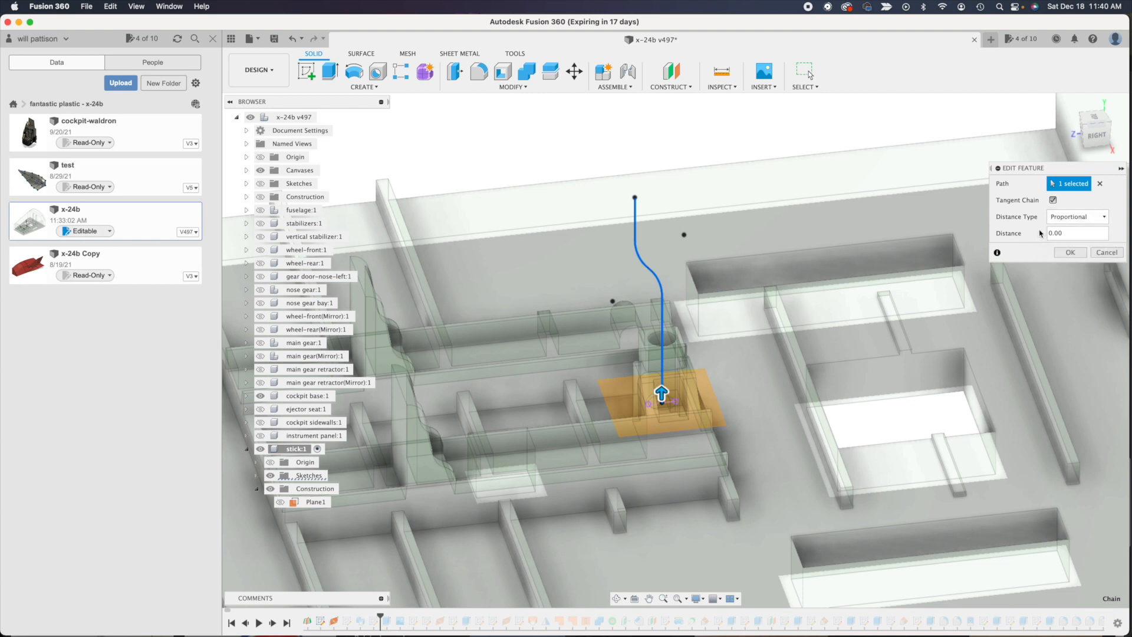
{"action": "left_click", "coordinate": [1104, 218]}
{"action": "left_click", "coordinate": [1104, 218]}
{"action": "left_click", "coordinate": [1117, 253]}
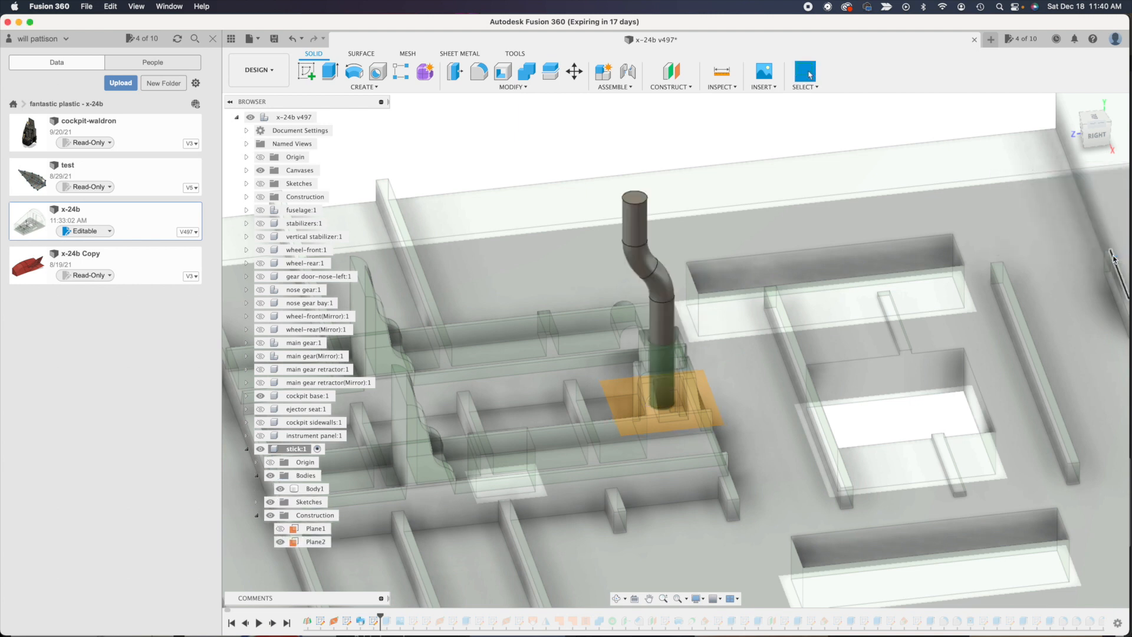
- Open the profile sketch on Plane2, examine its dimensioned circle around the path's lower end, and finish the sketch
{"action": "double_click", "coordinate": [348, 621]}
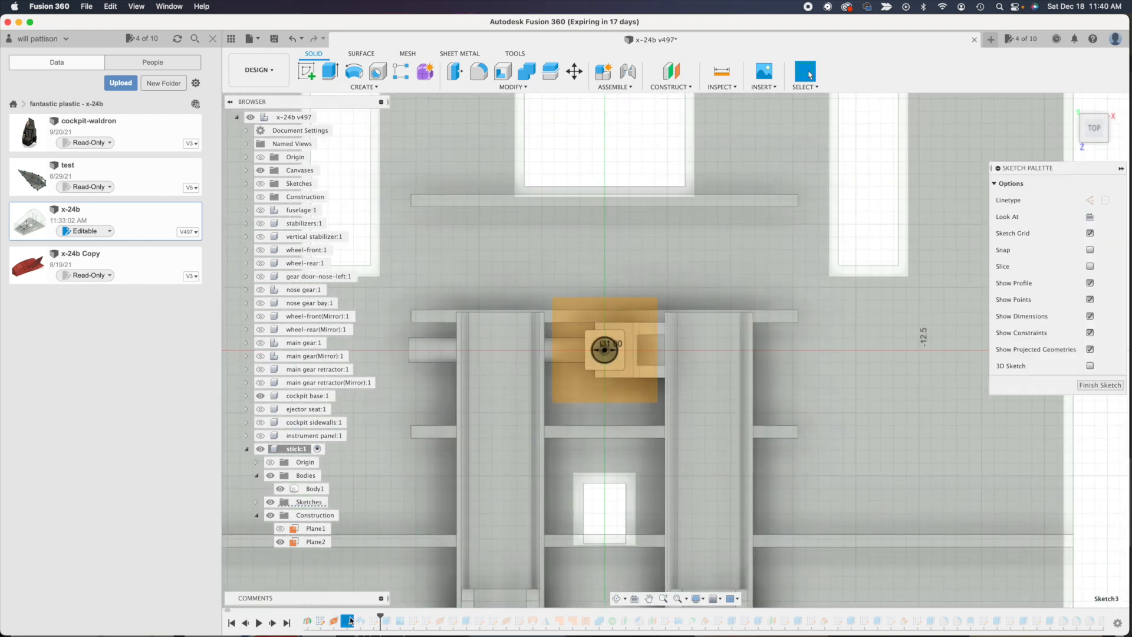
{"action": "scroll", "coordinate": [618, 380], "scroll_direction": "up", "scroll_amount": 6}
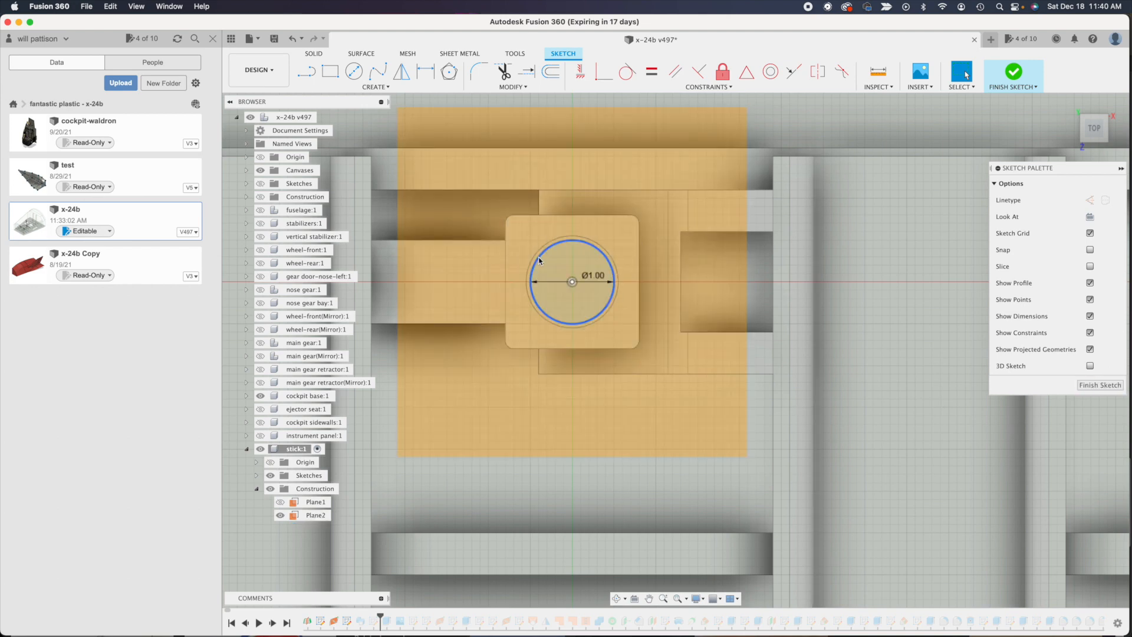
{"action": "scroll", "coordinate": [539, 260], "scroll_direction": "up", "scroll_amount": 5}
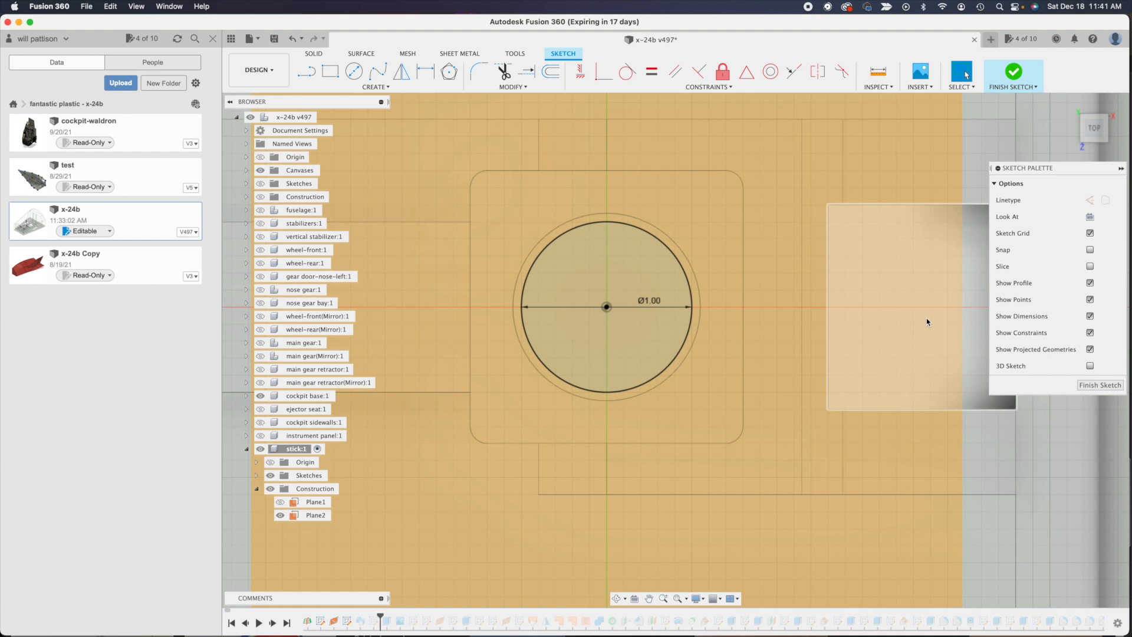
{"action": "left_click", "coordinate": [1094, 387]}
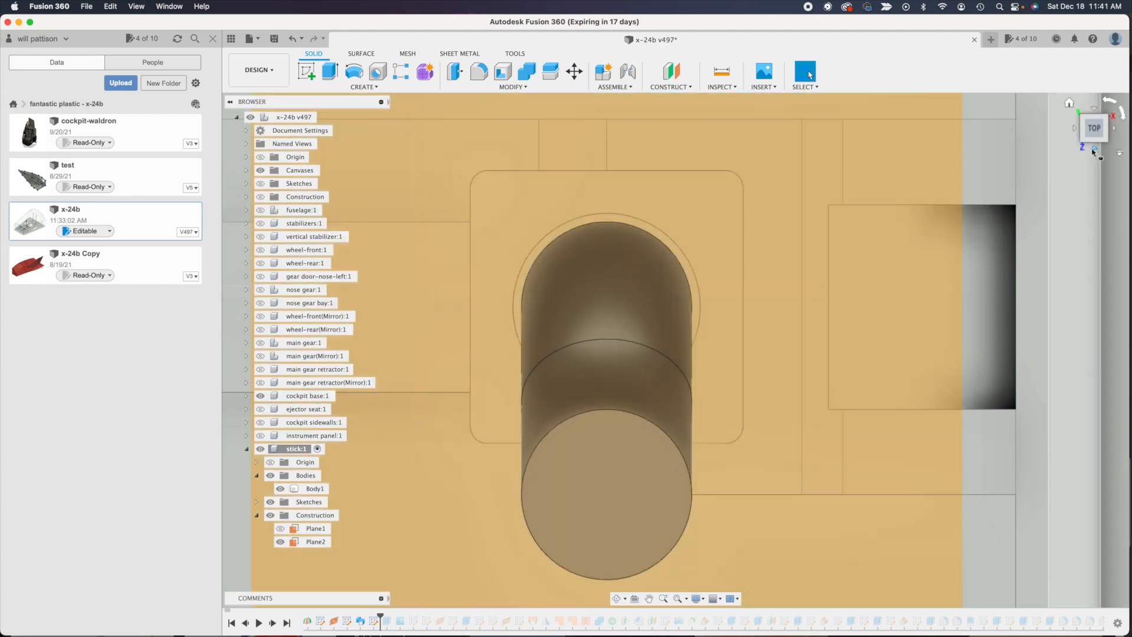
- Reopen the stick's sweep feature in the home view, examine its Single Path profile, path and orientation settings, and close it
{"action": "left_click", "coordinate": [1069, 103]}
{"action": "scroll", "coordinate": [648, 415], "scroll_direction": "up", "scroll_amount": 5}
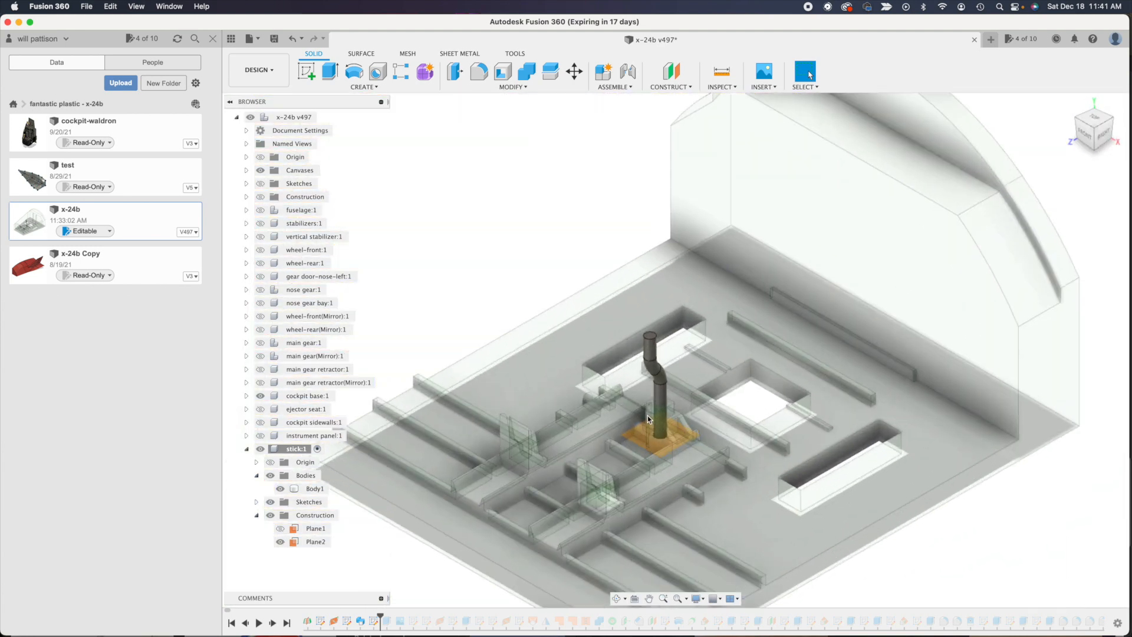
{"action": "scroll", "coordinate": [648, 419], "scroll_direction": "down", "scroll_amount": 4}
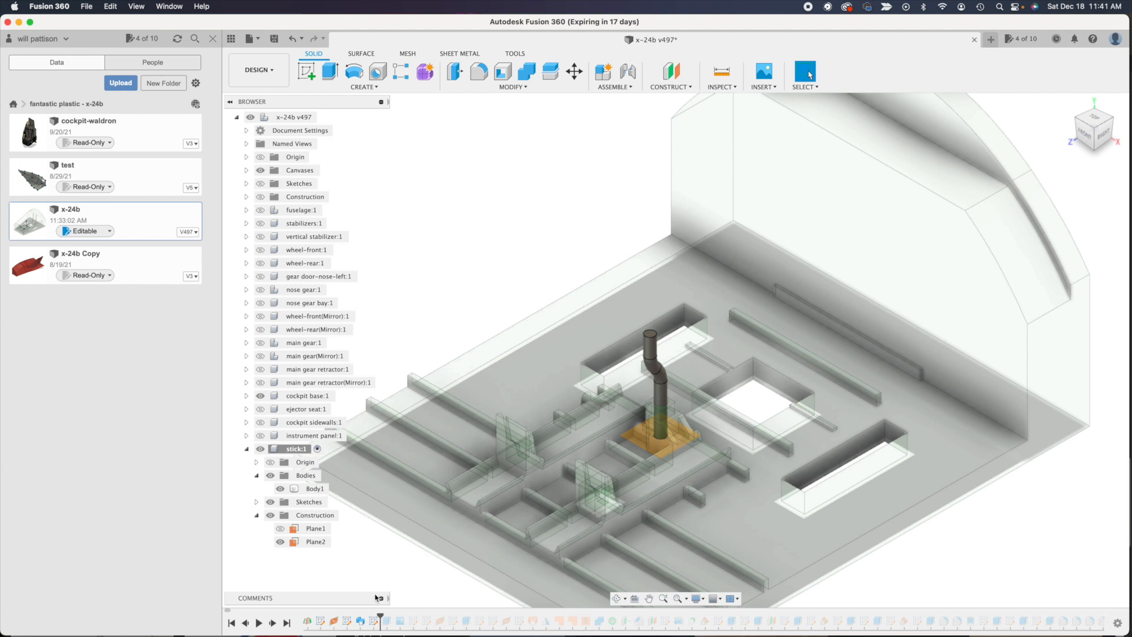
{"action": "double_click", "coordinate": [364, 622]}
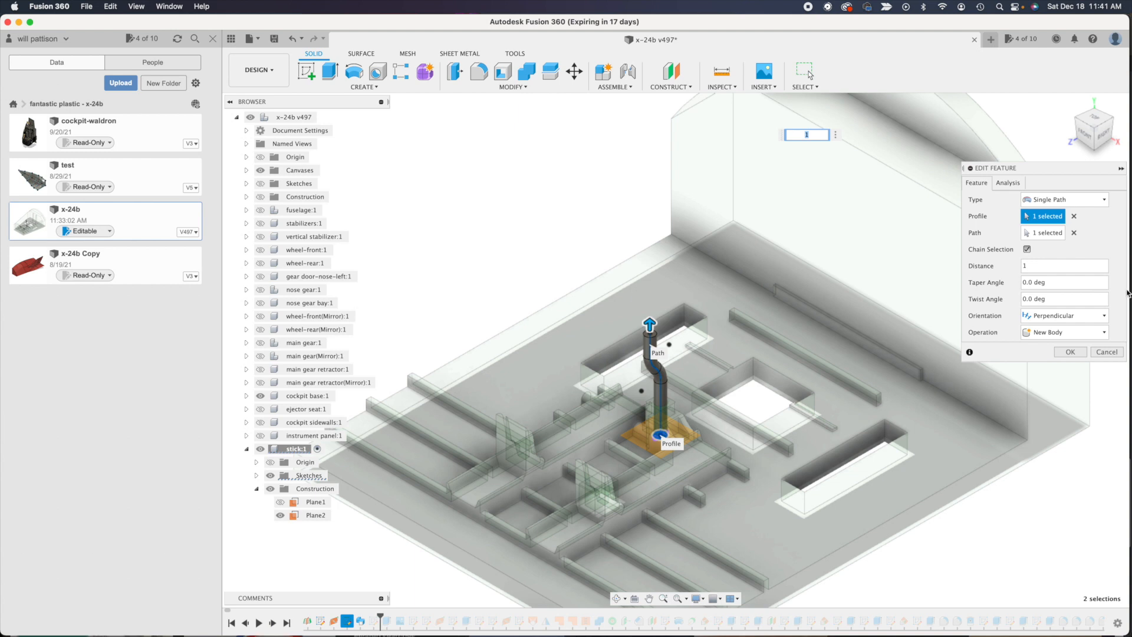
{"action": "left_click", "coordinate": [1071, 351]}
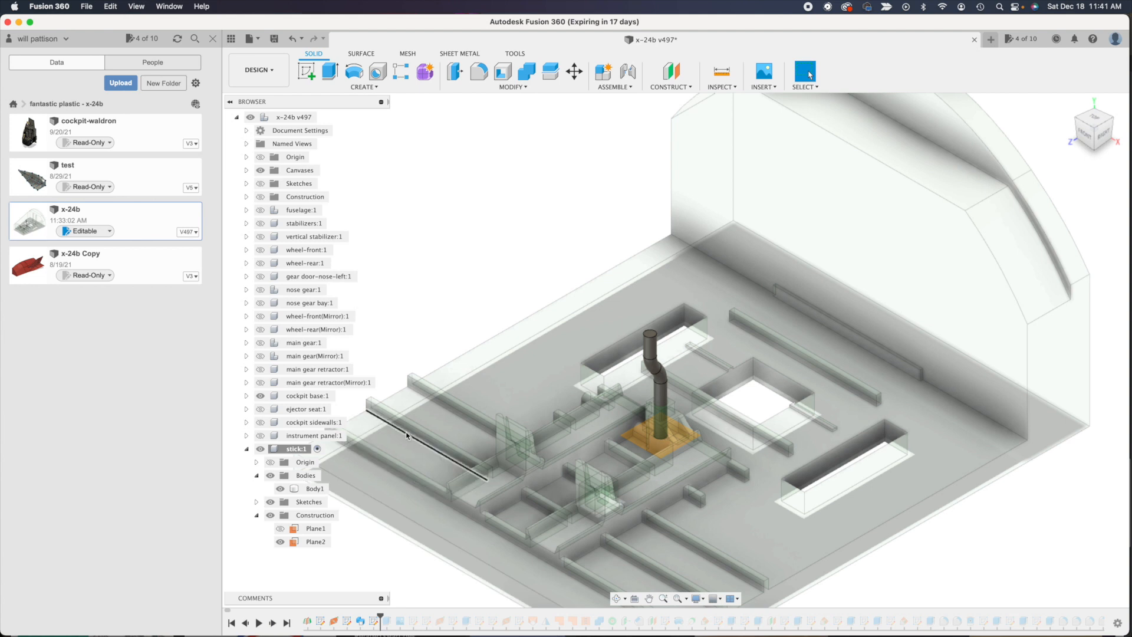
- Expand the stick component's sketches and make Sketch4, the circle at the stick's upper end, visible
{"action": "left_click", "coordinate": [256, 502]}
{"action": "left_click", "coordinate": [282, 516]}
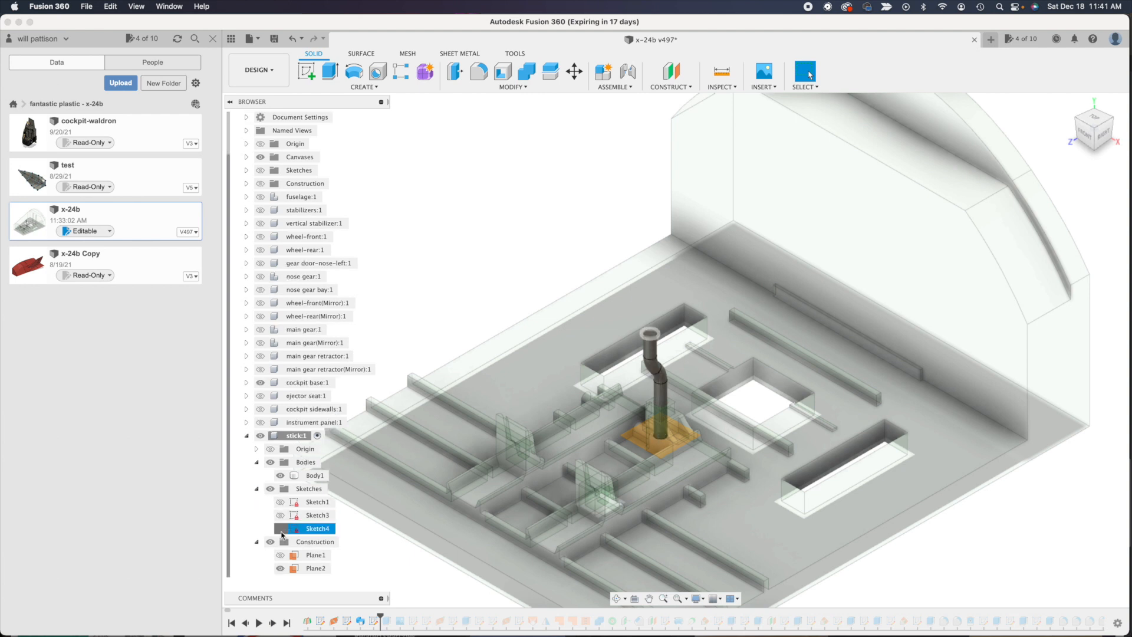
{"action": "left_click", "coordinate": [281, 529]}
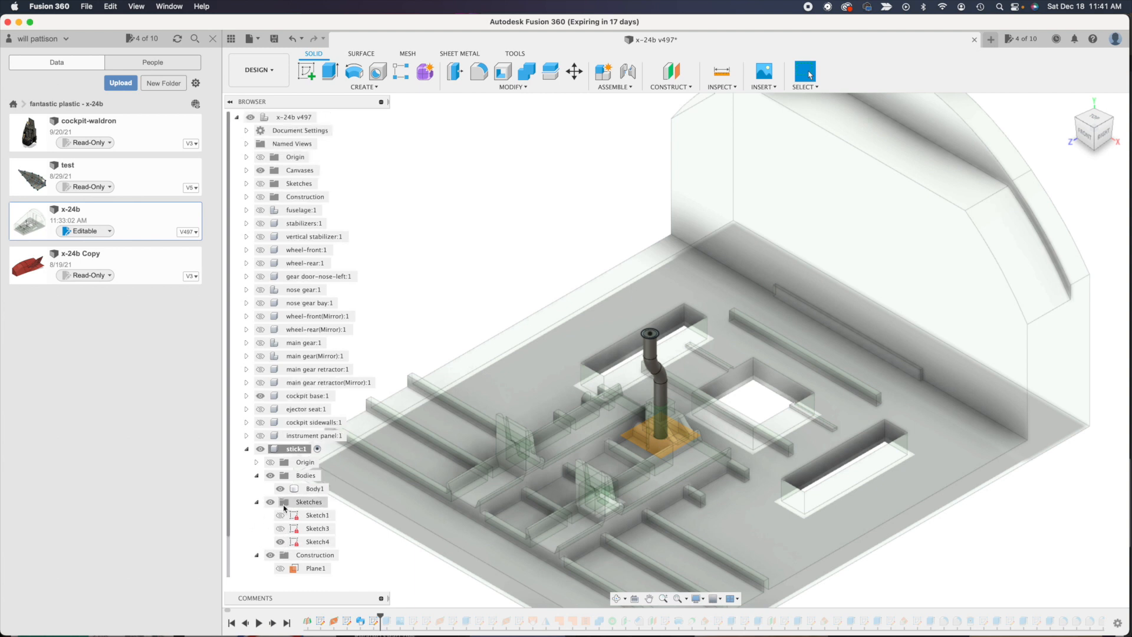
{"action": "left_click", "coordinate": [278, 518]}
{"action": "left_click", "coordinate": [403, 528]}
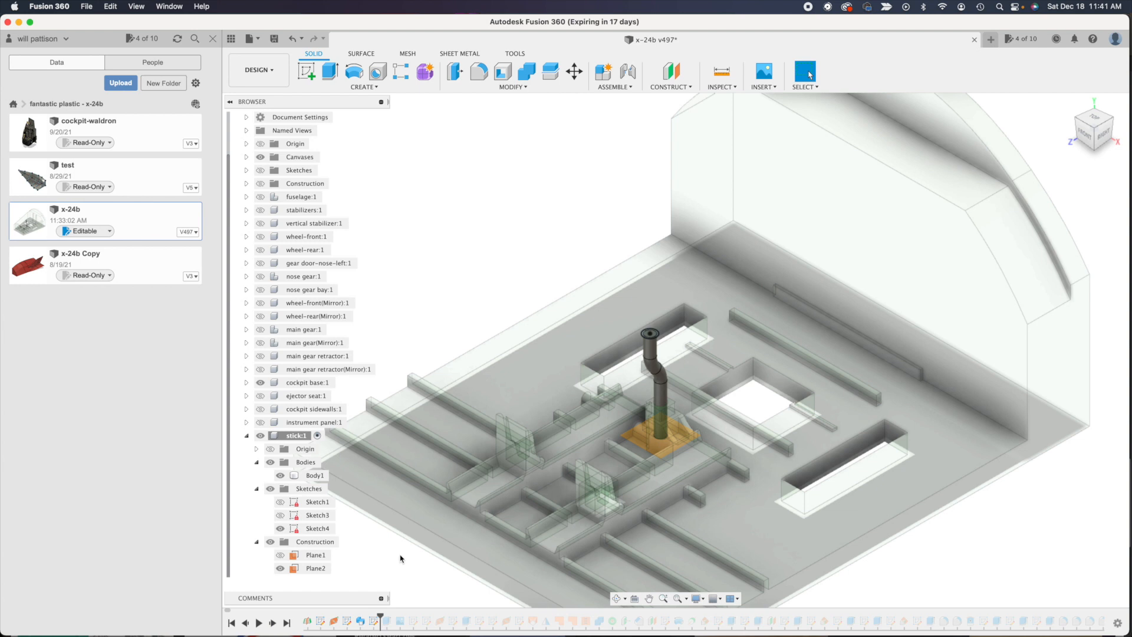
- Roll the design history forward past the stick's extrude feature and examine the collar at the stick's upper end up close
{"action": "left_click_drag", "start_coordinate": [382, 615], "coordinate": [394, 614]}
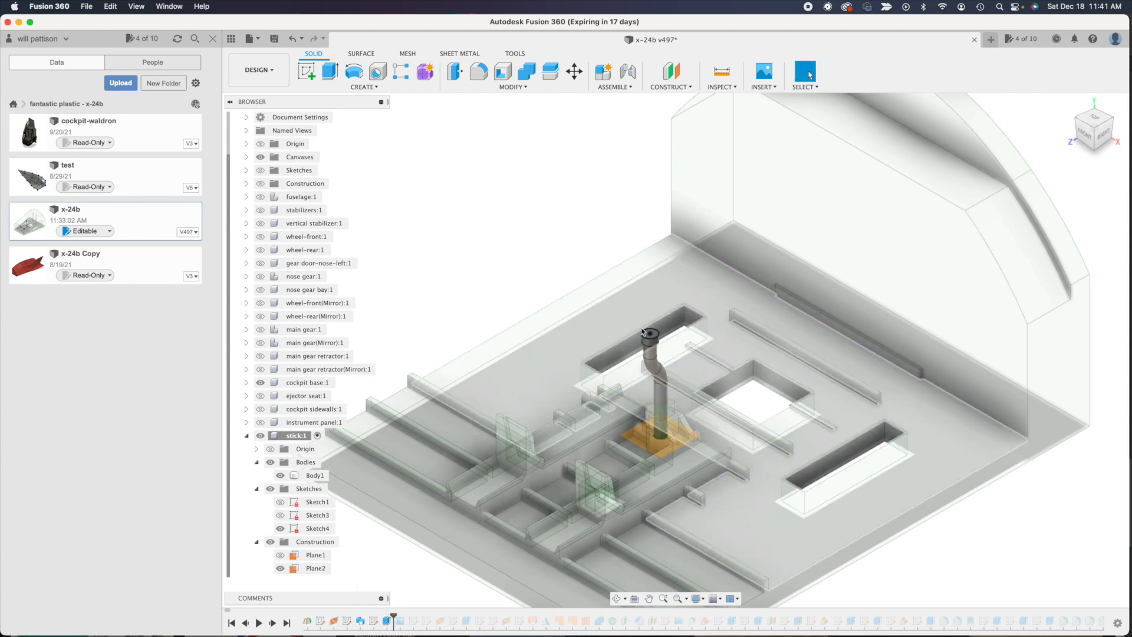
{"action": "left_click", "coordinate": [659, 341]}
{"action": "scroll", "coordinate": [662, 341], "scroll_direction": "up", "scroll_amount": 3}
{"action": "scroll", "coordinate": [661, 341], "scroll_direction": "up", "scroll_amount": 2}
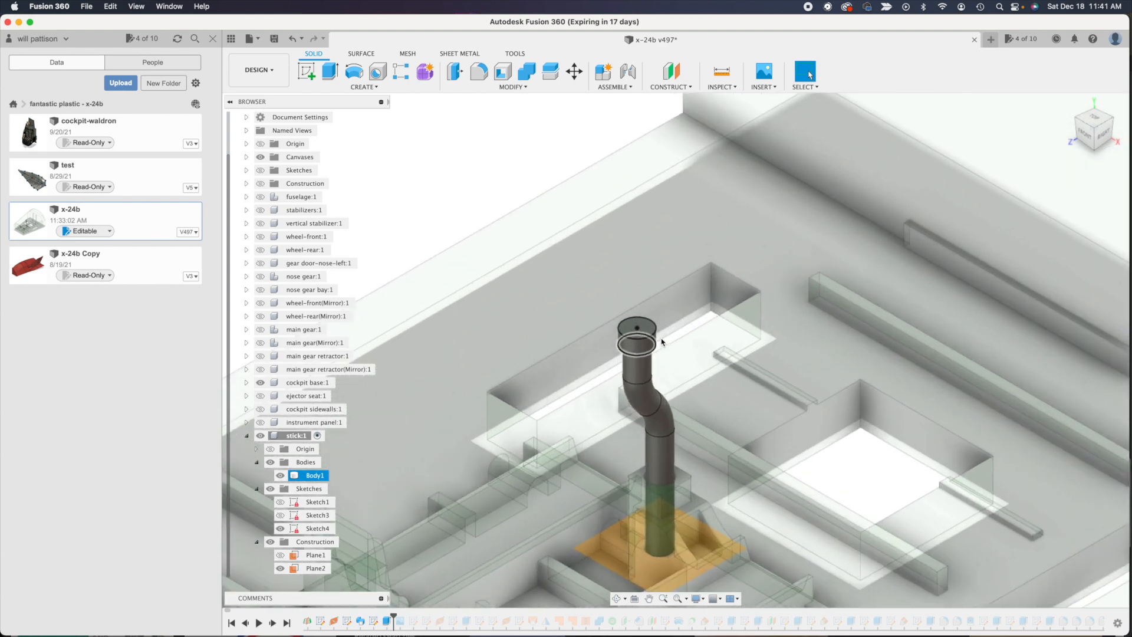
{"action": "scroll", "coordinate": [661, 341], "scroll_direction": "down", "scroll_amount": 4}
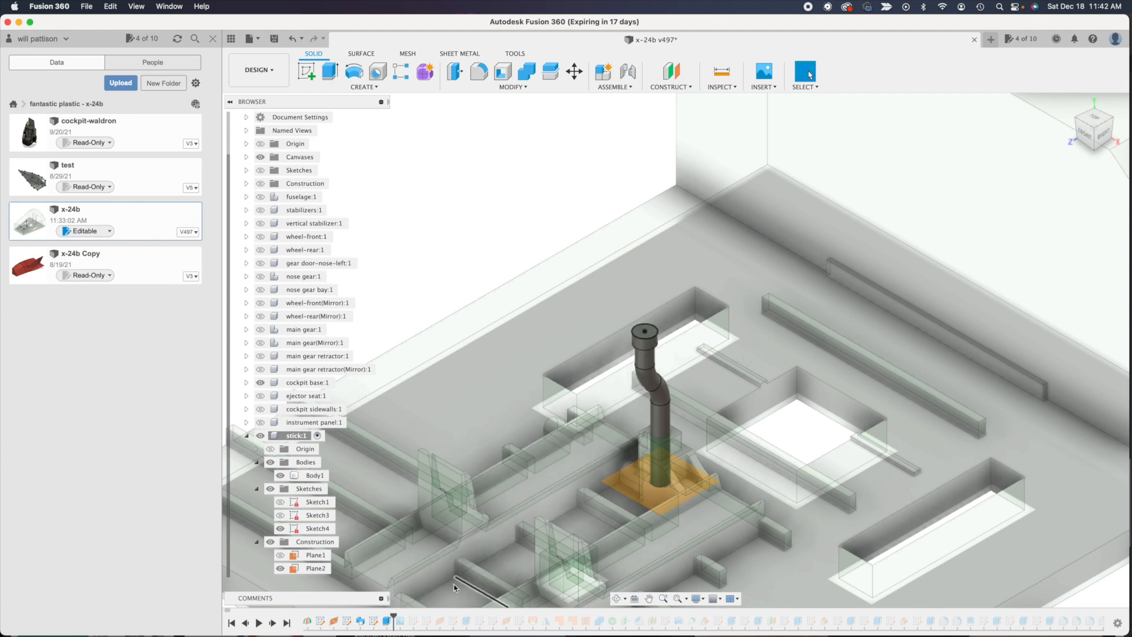
- Roll the design history forward past the reference image and make the stick's s-l1600-3 canvas visible
{"action": "left_click_drag", "start_coordinate": [394, 616], "coordinate": [406, 616]}
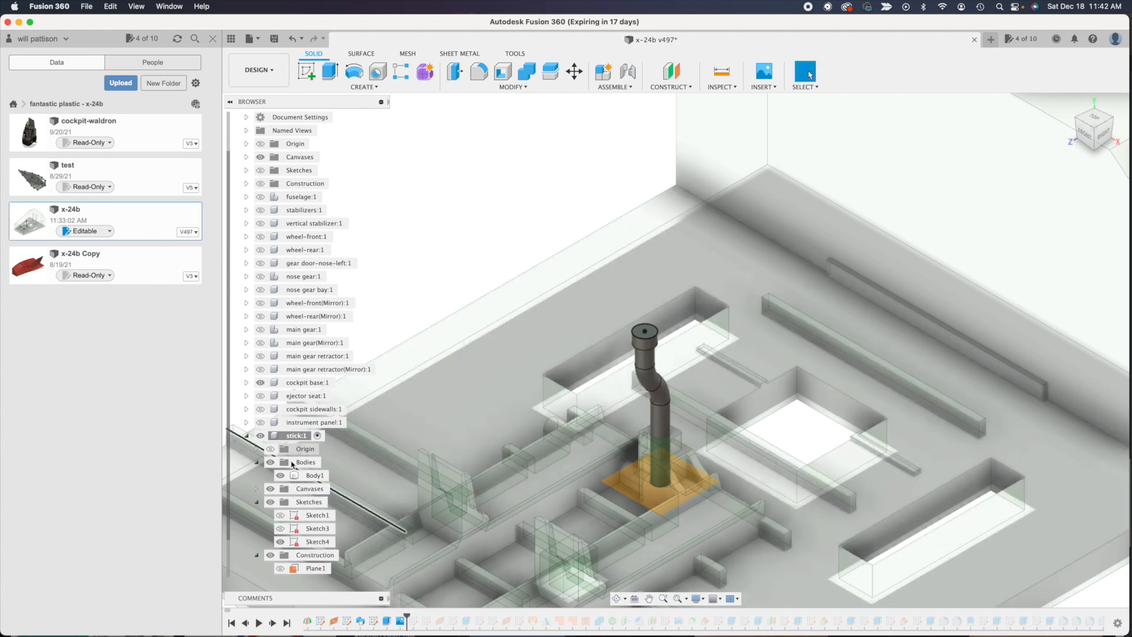
{"action": "left_click", "coordinate": [257, 490]}
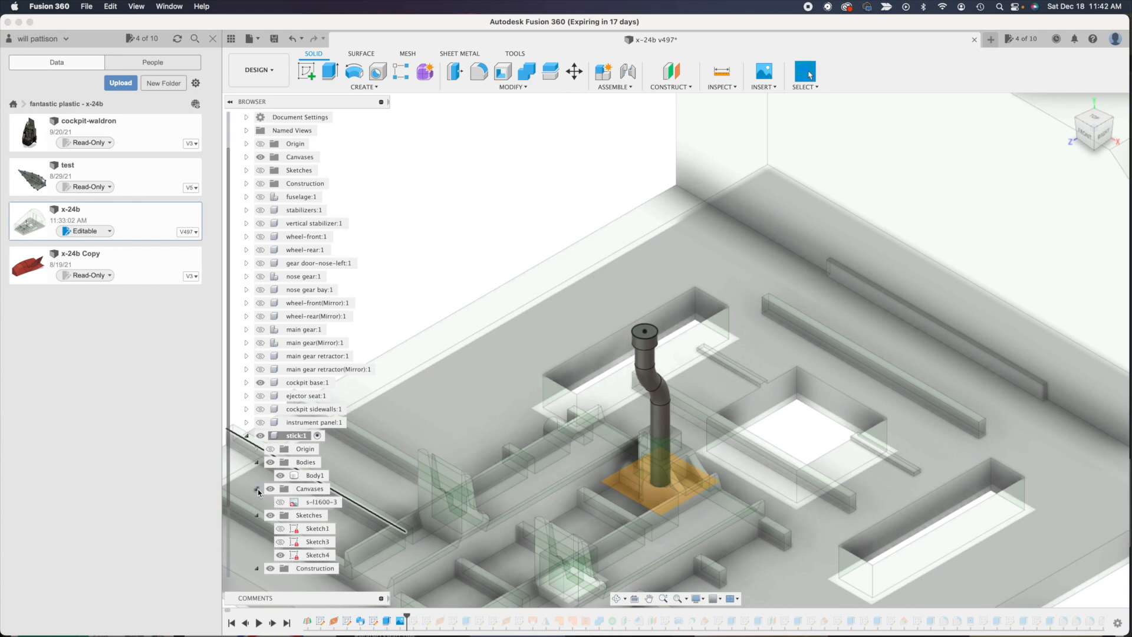
{"action": "left_click", "coordinate": [286, 501]}
{"action": "left_click", "coordinate": [281, 502]}
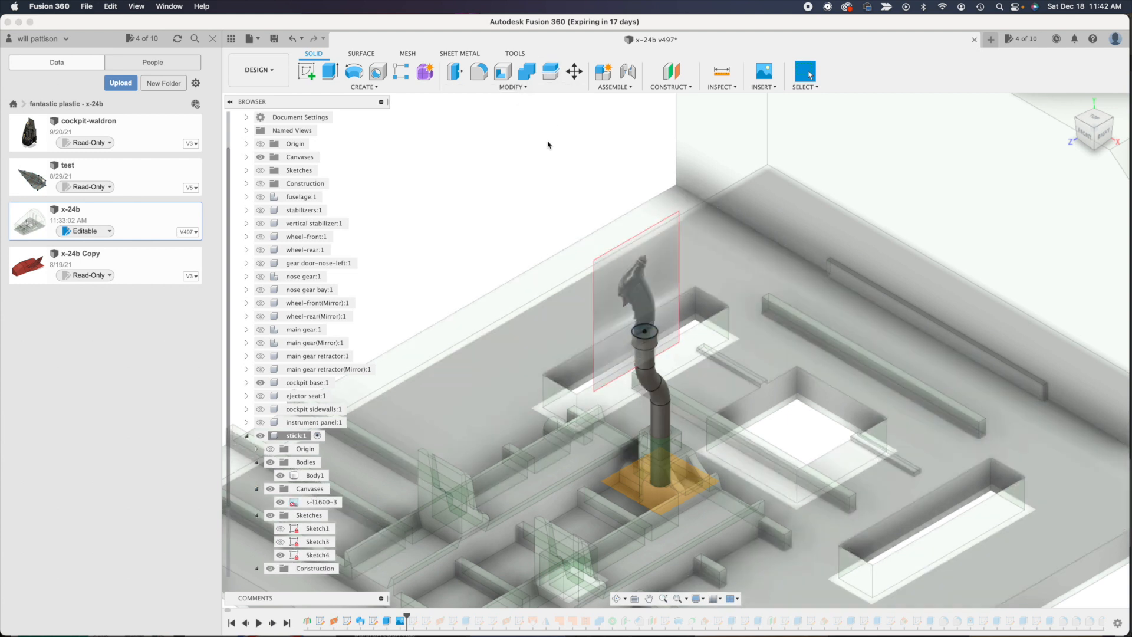
- Look up the command for inserting a canvas and the options for the stick's canvases without applying any
{"action": "left_click", "coordinate": [773, 92]}
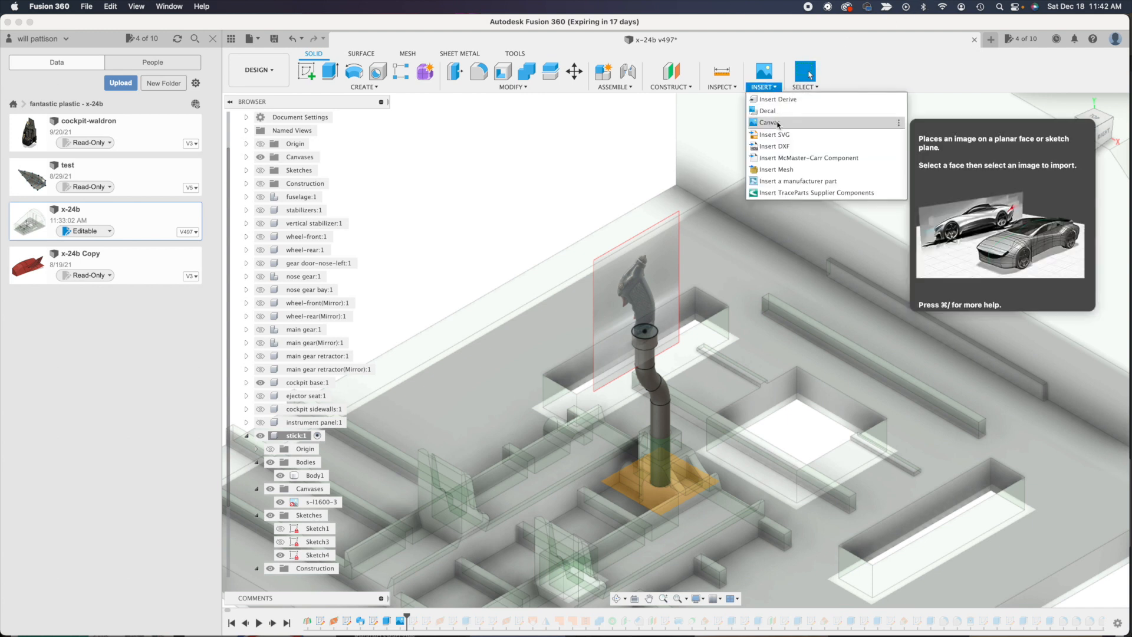
{"action": "left_click", "coordinate": [467, 178]}
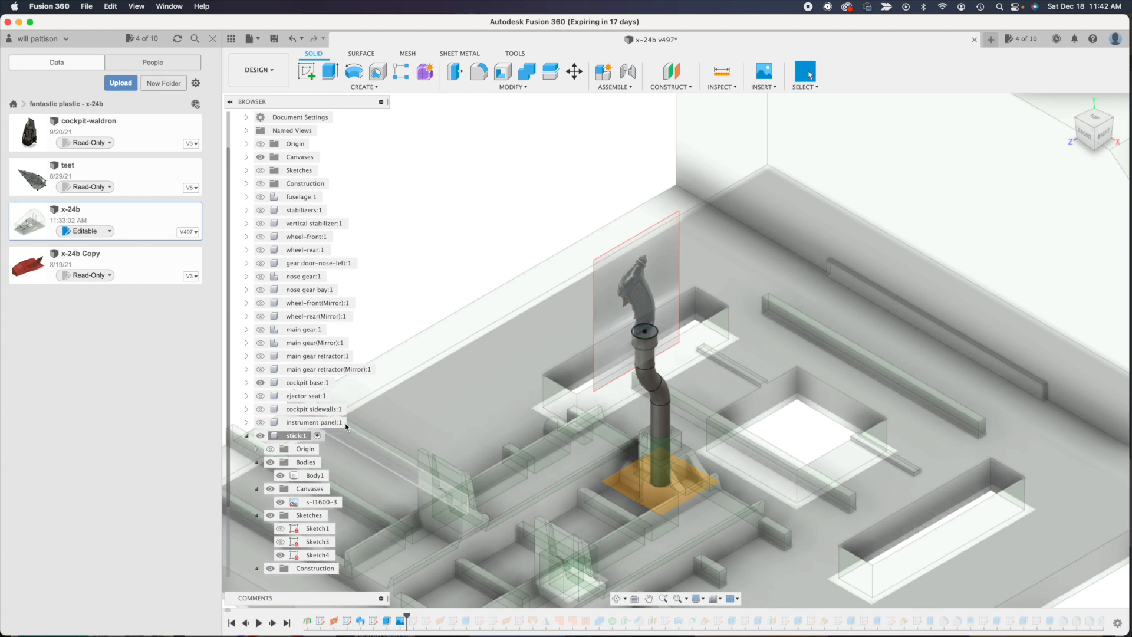
{"action": "right_click", "coordinate": [320, 490]}
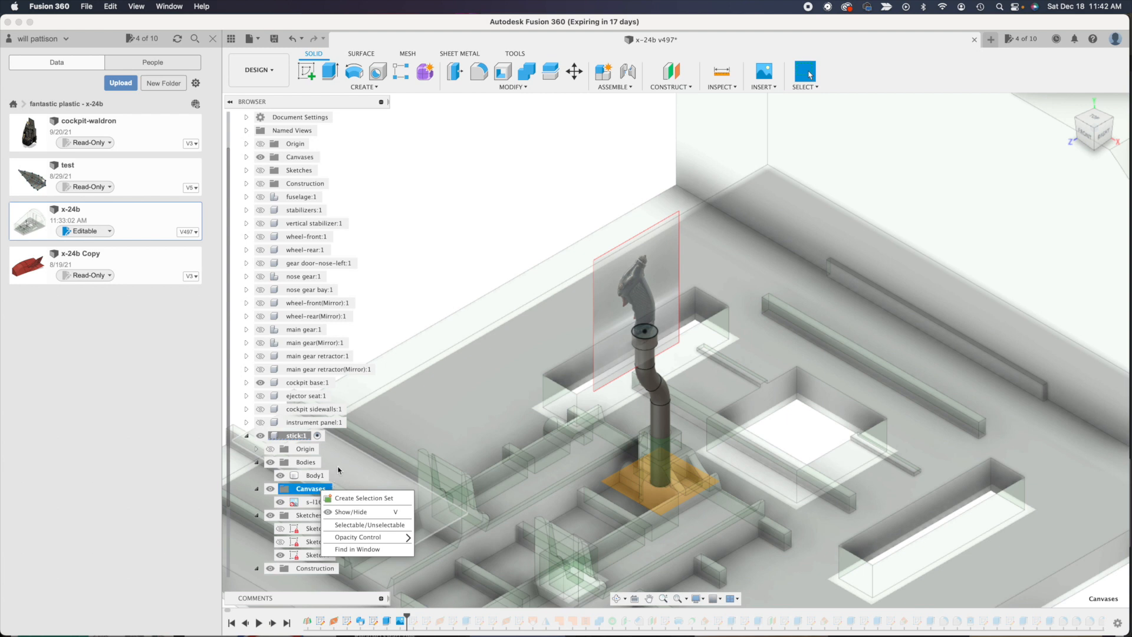
{"action": "left_click", "coordinate": [308, 501]}
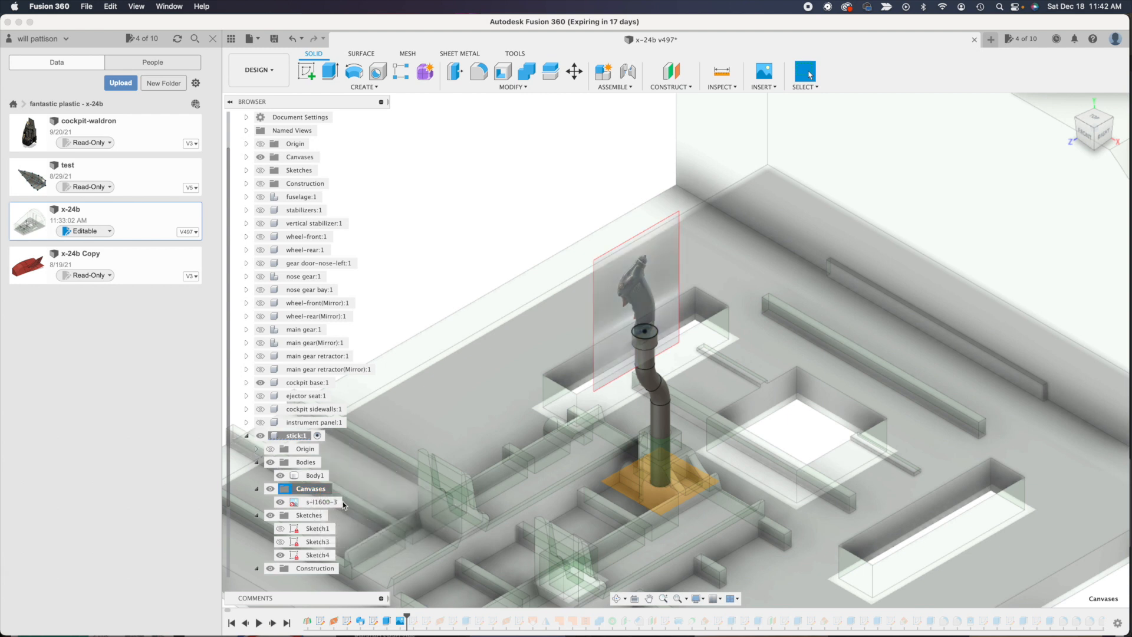
- Open the s-l1600-3 canvas for editing, examine it from the right view, try a canvas opacity of 70, and cancel the edit
{"action": "mouse_move", "coordinate": [325, 505]}
{"action": "left_mouse_down"}
{"action": "mouse_move", "coordinate": [395, 517]}
{"action": "mouse_move", "coordinate": [325, 507]}
{"action": "left_mouse_up"}
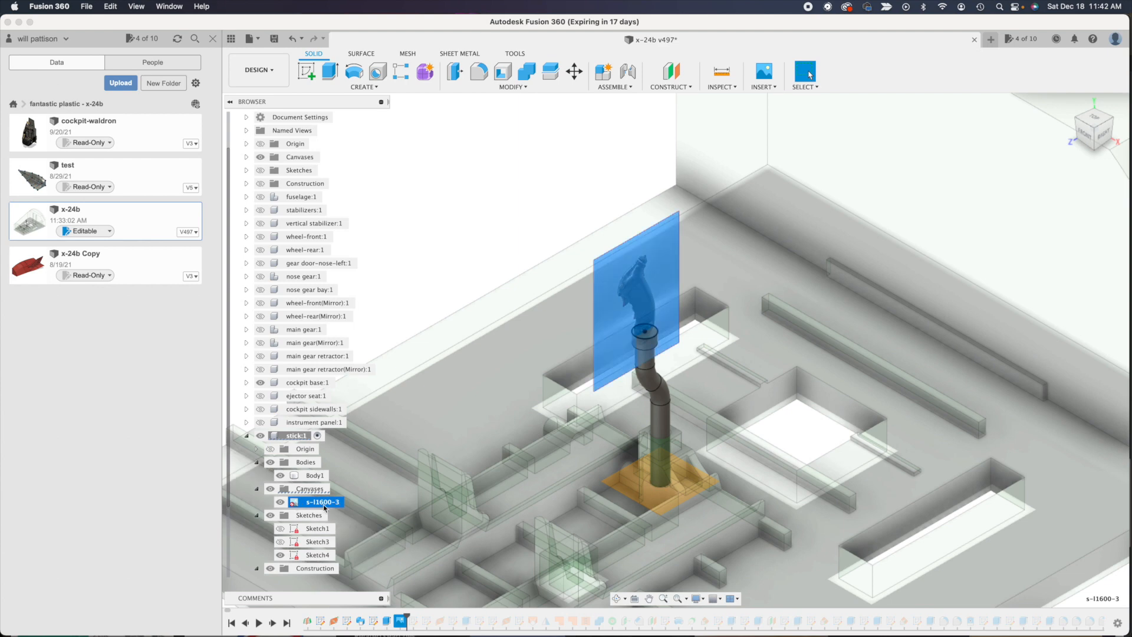
{"action": "right_click", "coordinate": [324, 507]}
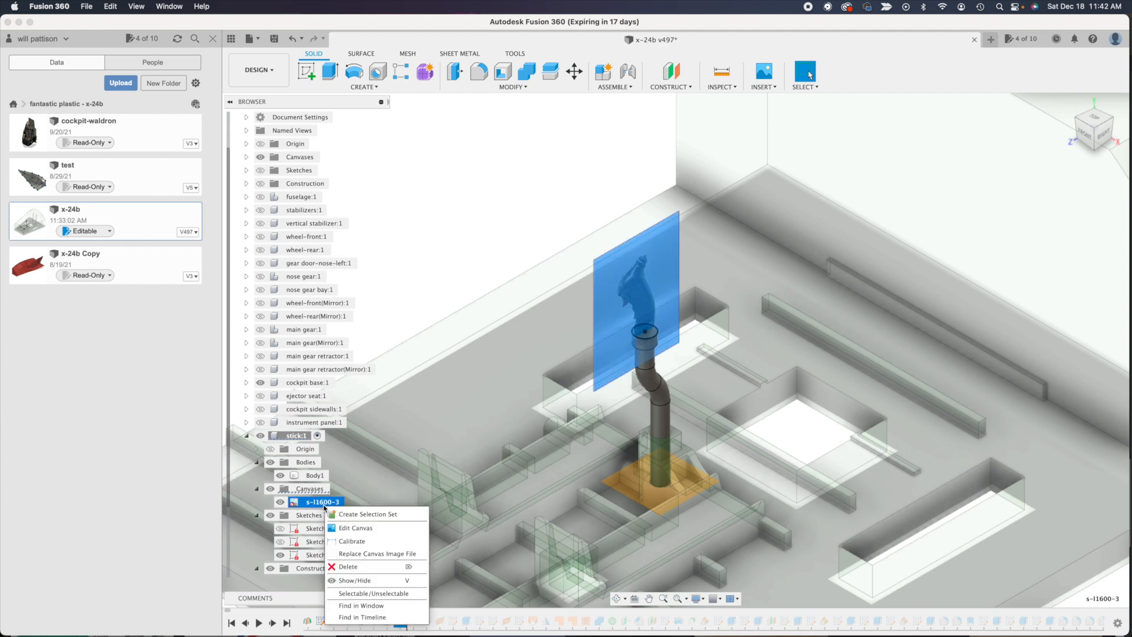
{"action": "left_click", "coordinate": [355, 528]}
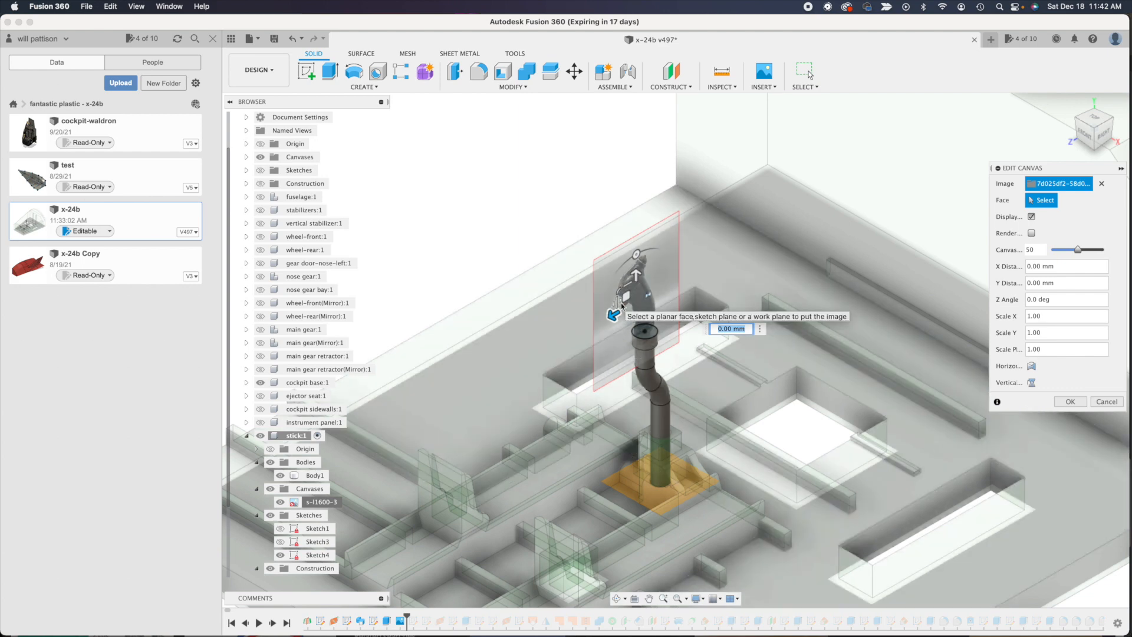
{"action": "left_click", "coordinate": [1105, 134]}
{"action": "scroll", "coordinate": [650, 271], "scroll_direction": "up", "scroll_amount": 5}
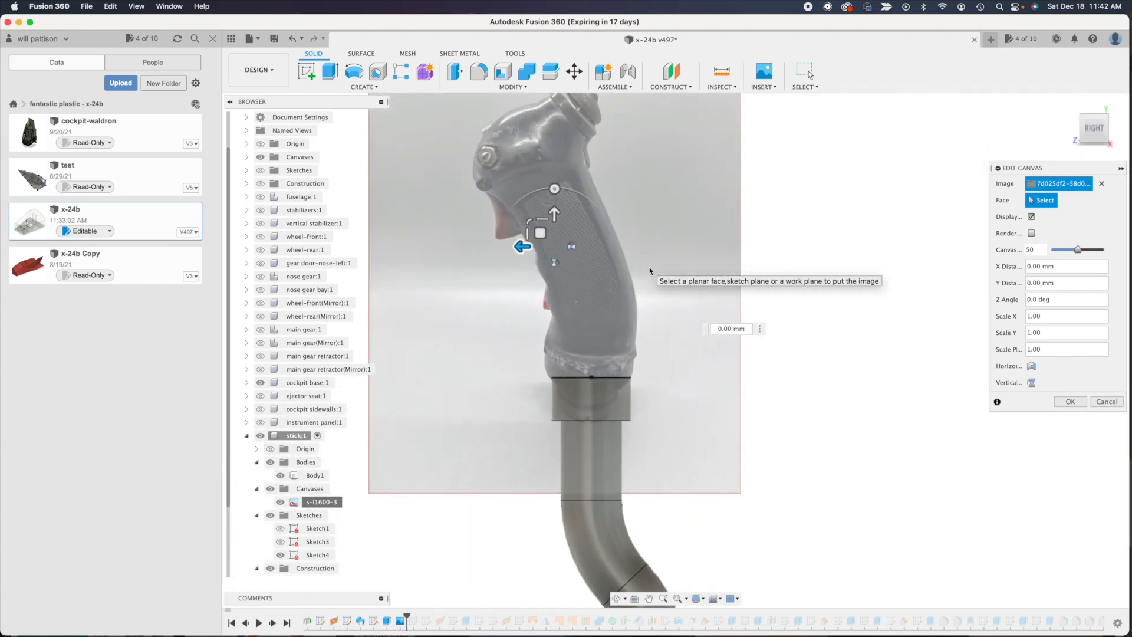
{"action": "left_click", "coordinate": [649, 598]}
{"action": "left_click_drag", "start_coordinate": [629, 222], "coordinate": [726, 351]}
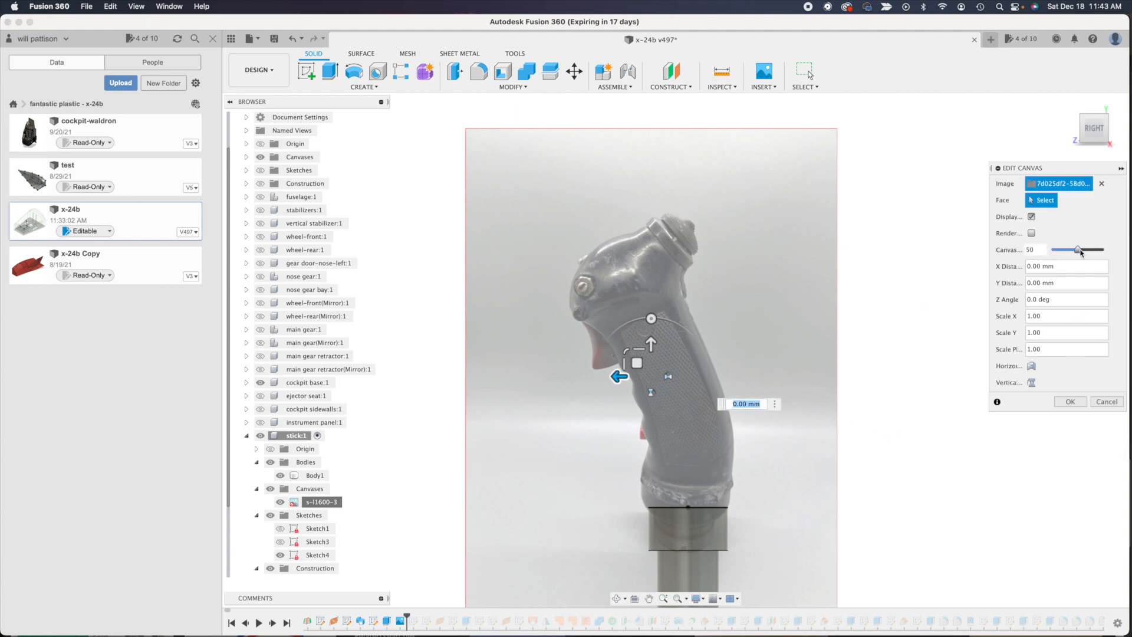
{"action": "mouse_move", "coordinate": [1074, 252]}
{"action": "left_mouse_down"}
{"action": "mouse_move", "coordinate": [1057, 254]}
{"action": "mouse_move", "coordinate": [1089, 257]}
{"action": "left_mouse_up"}
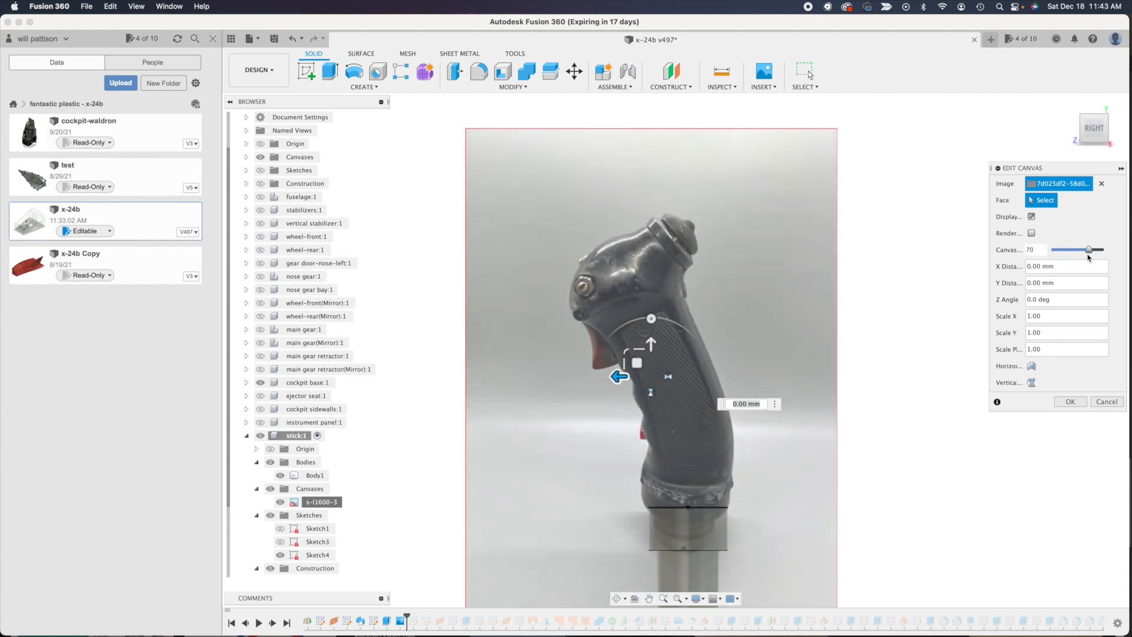
{"action": "left_click", "coordinate": [1110, 402]}
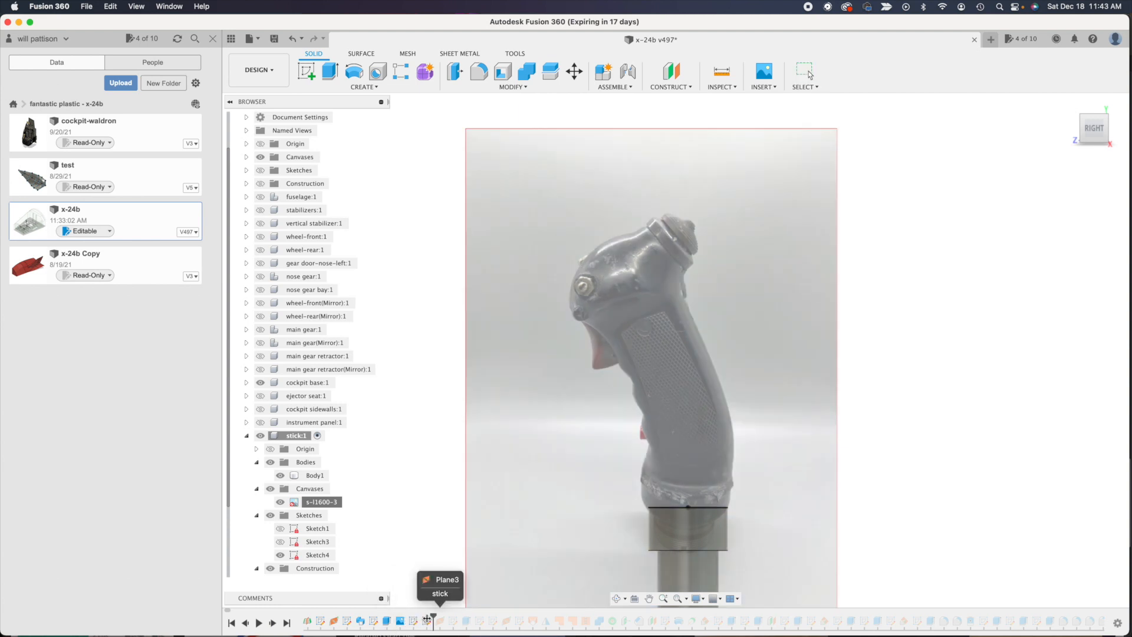
- Roll the design history forward past Sketch5 and Sketch6, hide Sketch4, and make Sketch5 and Sketch6 visible
{"action": "left_click_drag", "start_coordinate": [420, 617], "coordinate": [433, 616]}
{"action": "scroll", "coordinate": [235, 433], "scroll_direction": "down", "scroll_amount": 2}
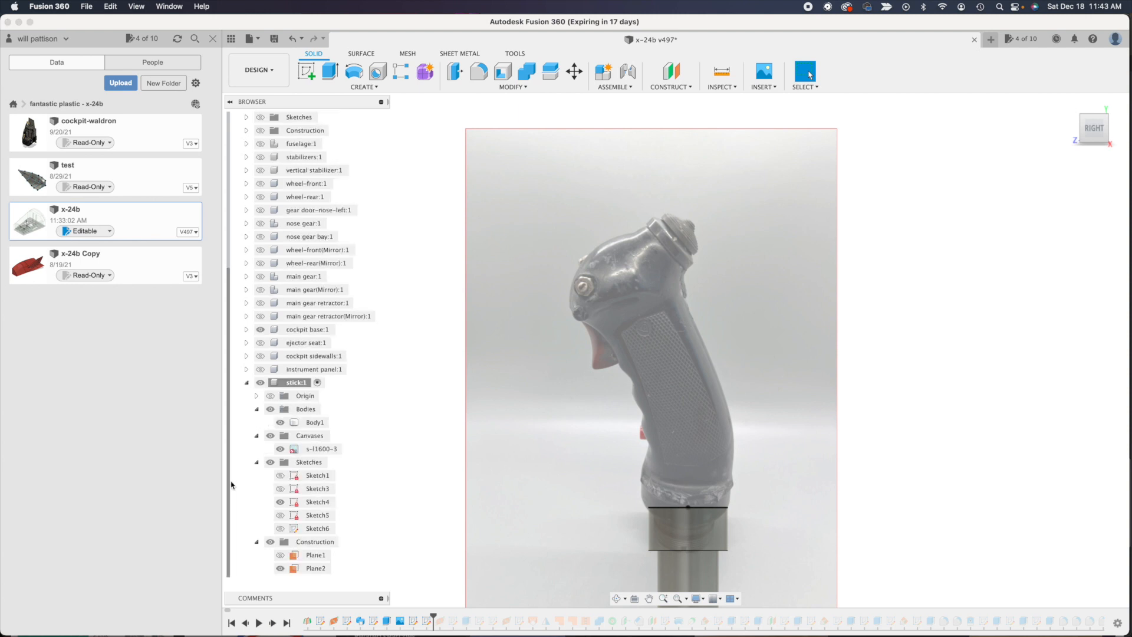
{"action": "left_click", "coordinate": [278, 505]}
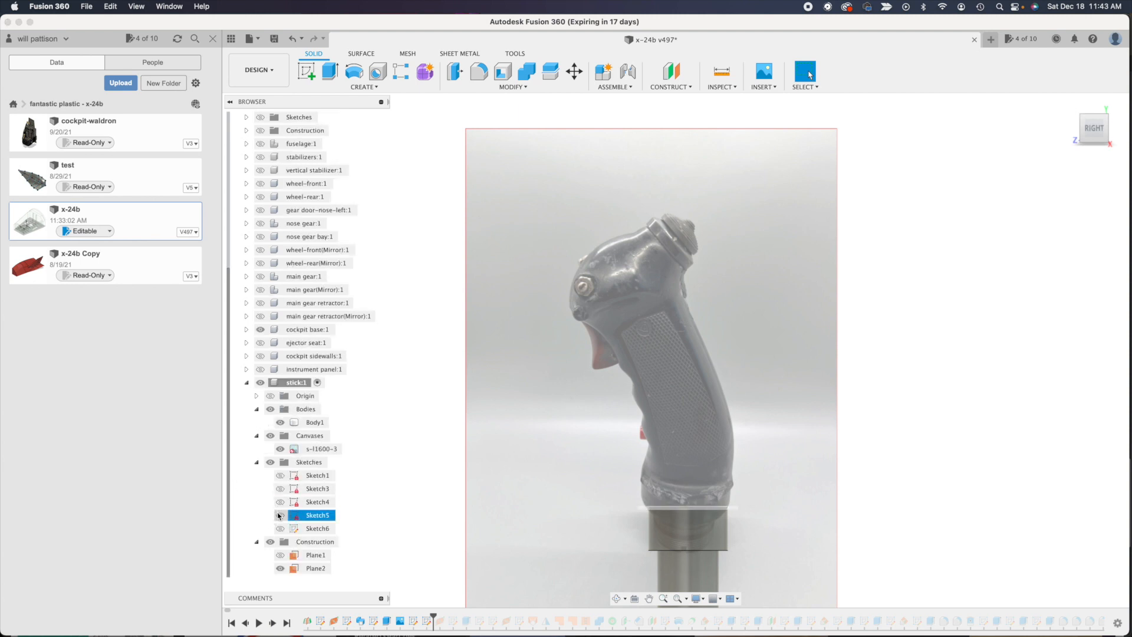
{"action": "left_click", "coordinate": [280, 529]}
{"action": "left_click", "coordinate": [281, 528]}
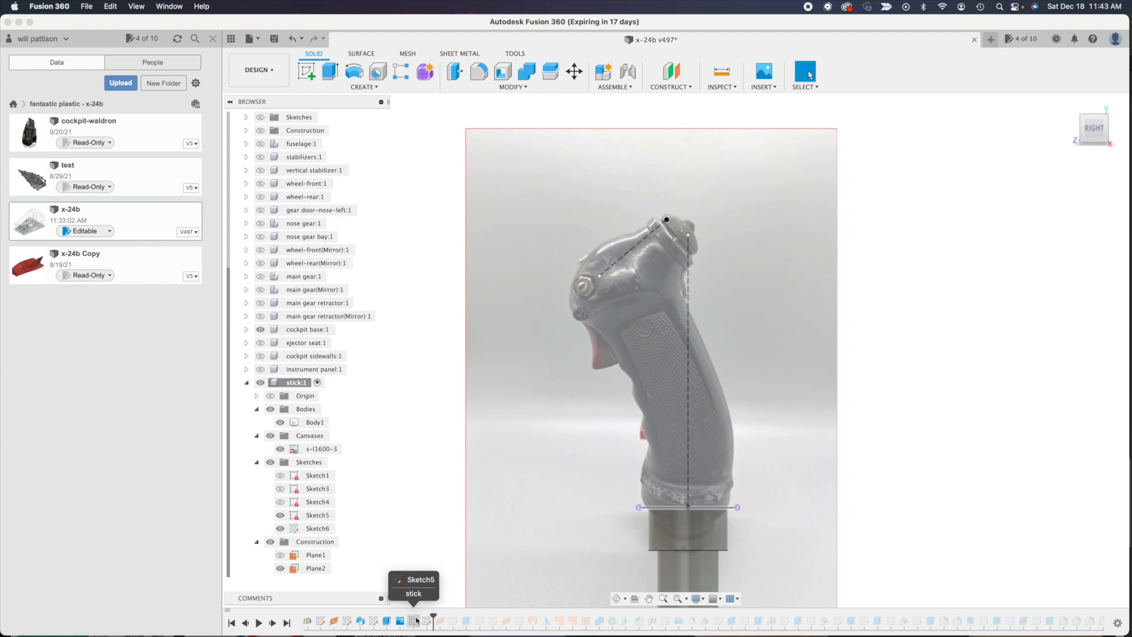
- Examine the circular sketch at the grip's base above the stick's collar from an angled view
{"action": "left_click", "coordinate": [617, 600]}
{"action": "mouse_move", "coordinate": [662, 512]}
{"action": "left_mouse_down"}
{"action": "mouse_move", "coordinate": [690, 477]}
{"action": "mouse_move", "coordinate": [693, 490]}
{"action": "mouse_move", "coordinate": [678, 482]}
{"action": "left_mouse_up"}
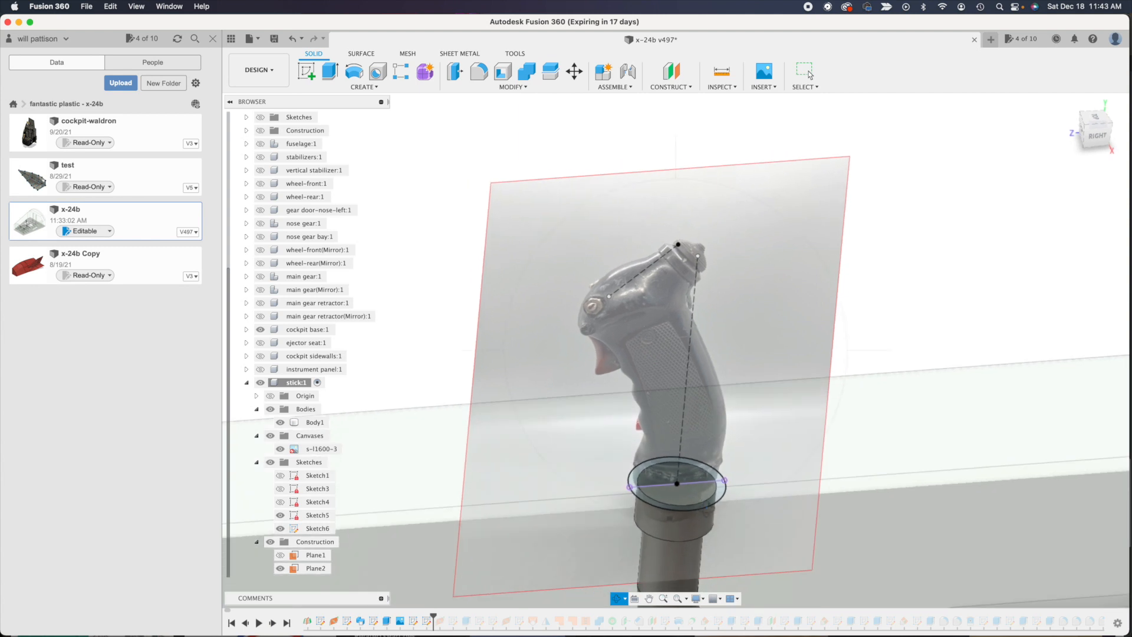
{"action": "key", "text": "Escape"}
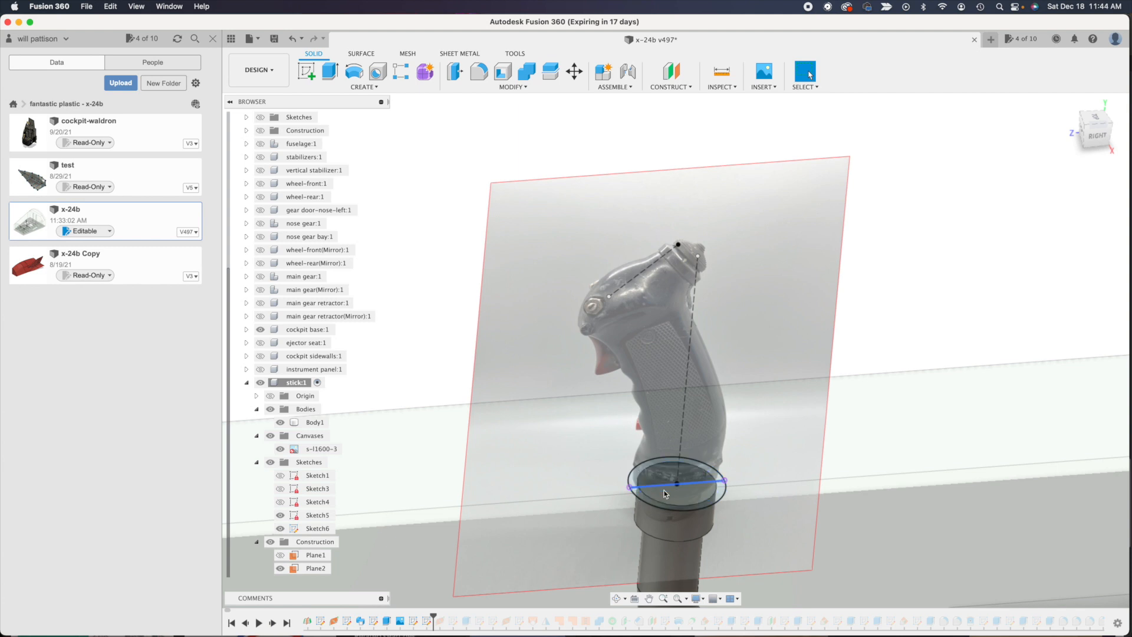
{"action": "left_click", "coordinate": [653, 520]}
- Open Sketch6 for editing, examine its dimensioned vertical and angled construction lines over the grip image, and finish the sketch
{"action": "left_click", "coordinate": [426, 622]}
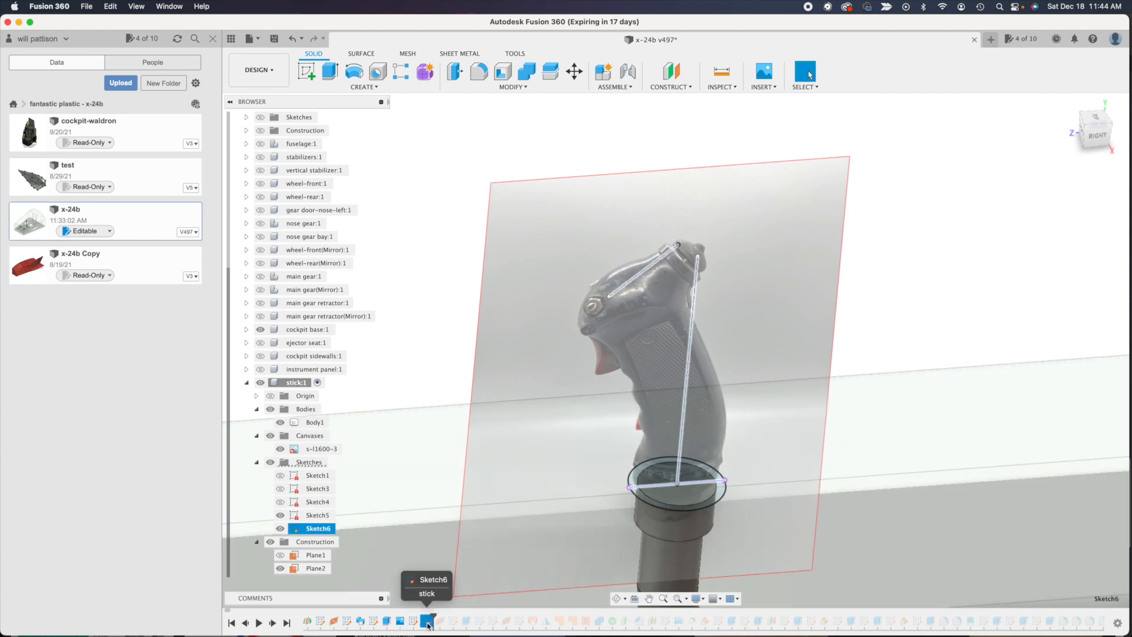
{"action": "double_click", "coordinate": [427, 622]}
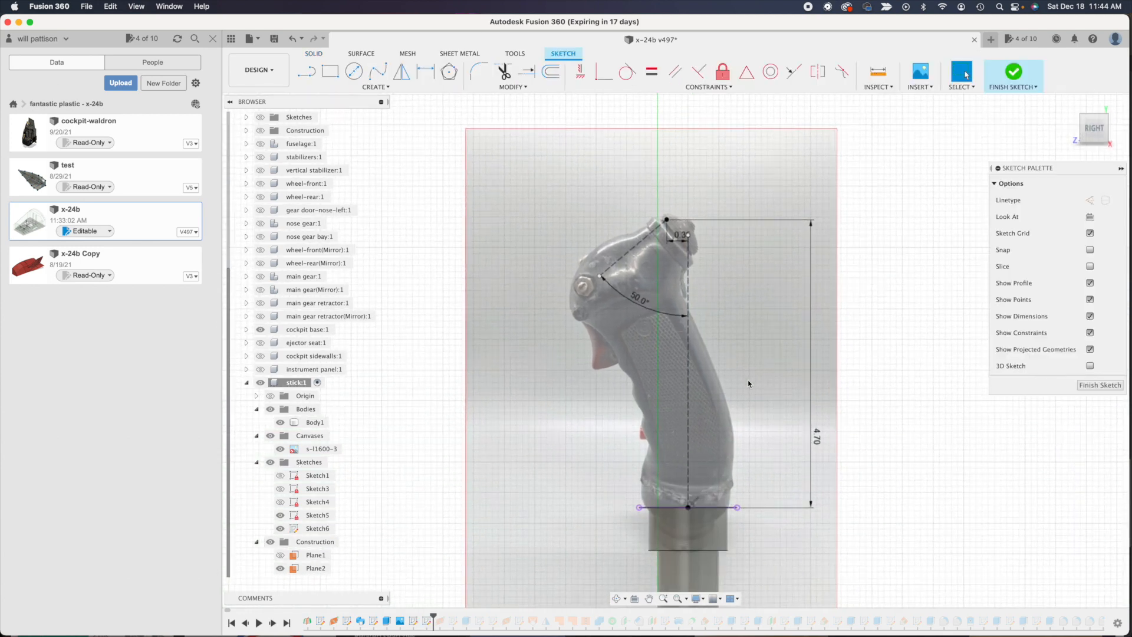
{"action": "left_click", "coordinate": [692, 534]}
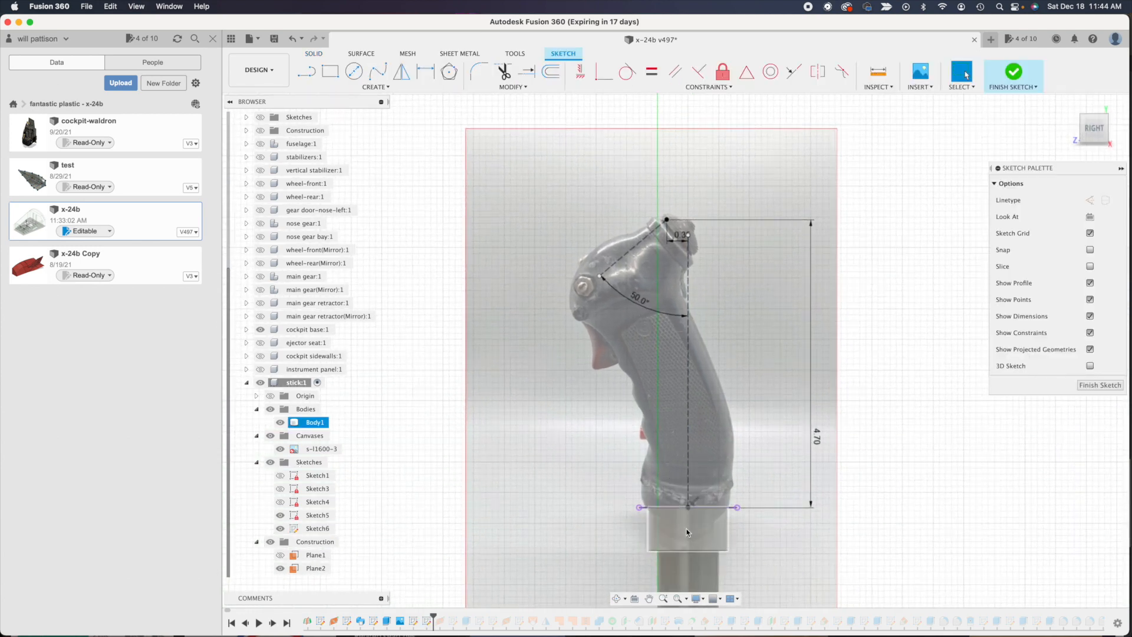
{"action": "left_click", "coordinate": [721, 267]}
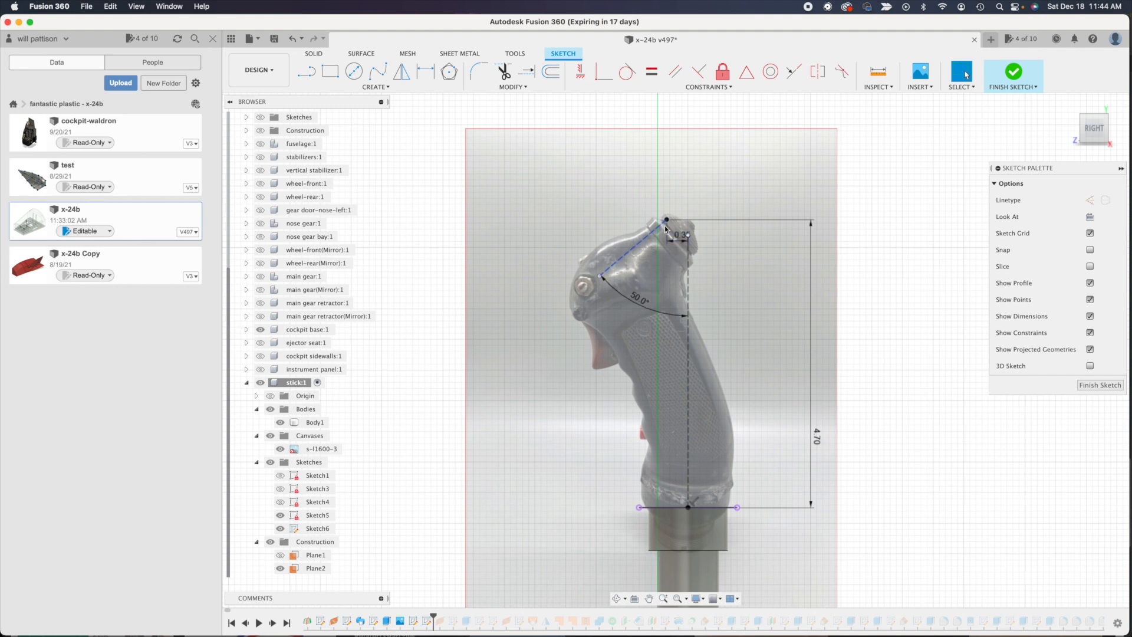
{"action": "left_click", "coordinate": [1097, 386]}
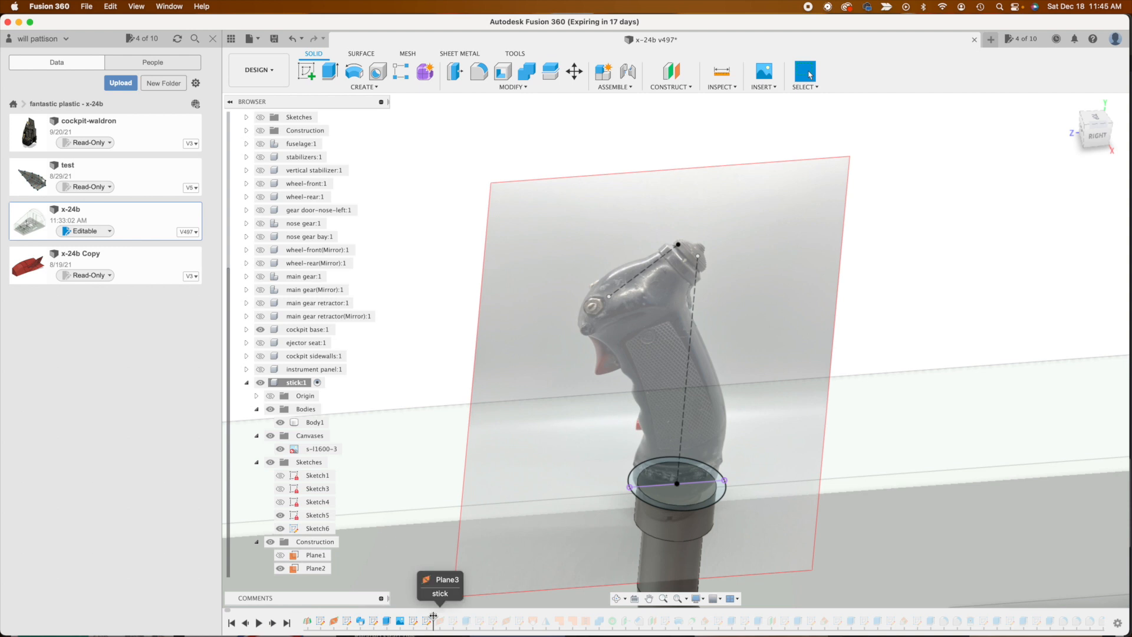
- Roll the design history forward past Plane3 and Sketch7 and examine Sketch7 at the top of the grip from an angled view
{"action": "left_click_drag", "start_coordinate": [433, 616], "coordinate": [460, 617]}
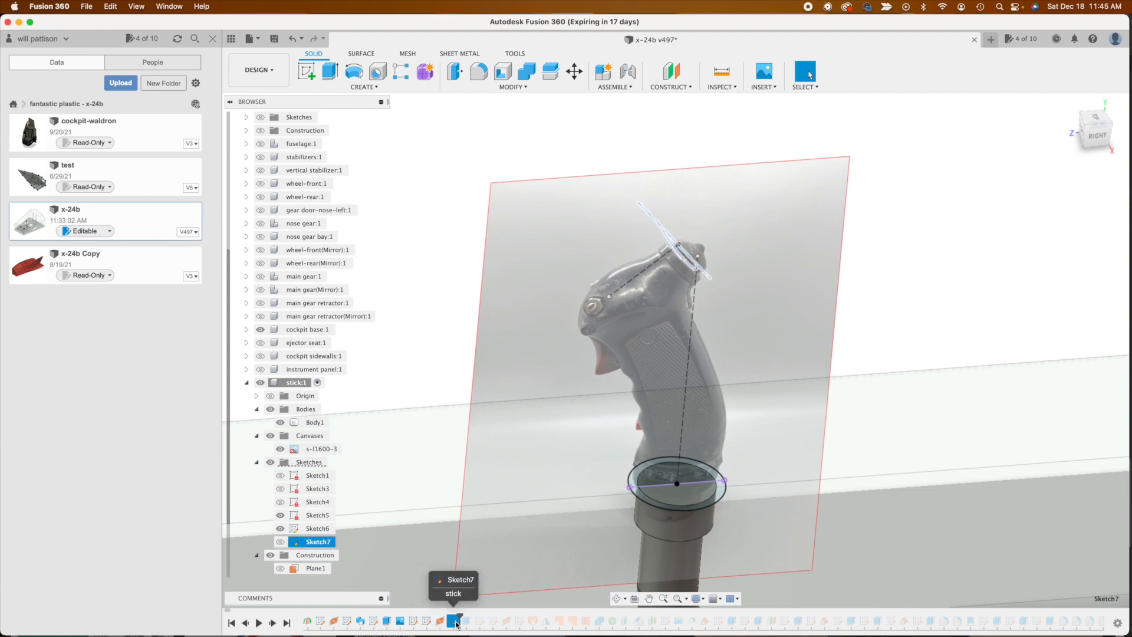
{"action": "left_click", "coordinate": [618, 599]}
{"action": "mouse_move", "coordinate": [751, 354]}
{"action": "left_mouse_down"}
{"action": "mouse_move", "coordinate": [715, 326]}
{"action": "mouse_move", "coordinate": [714, 358]}
{"action": "left_mouse_up"}
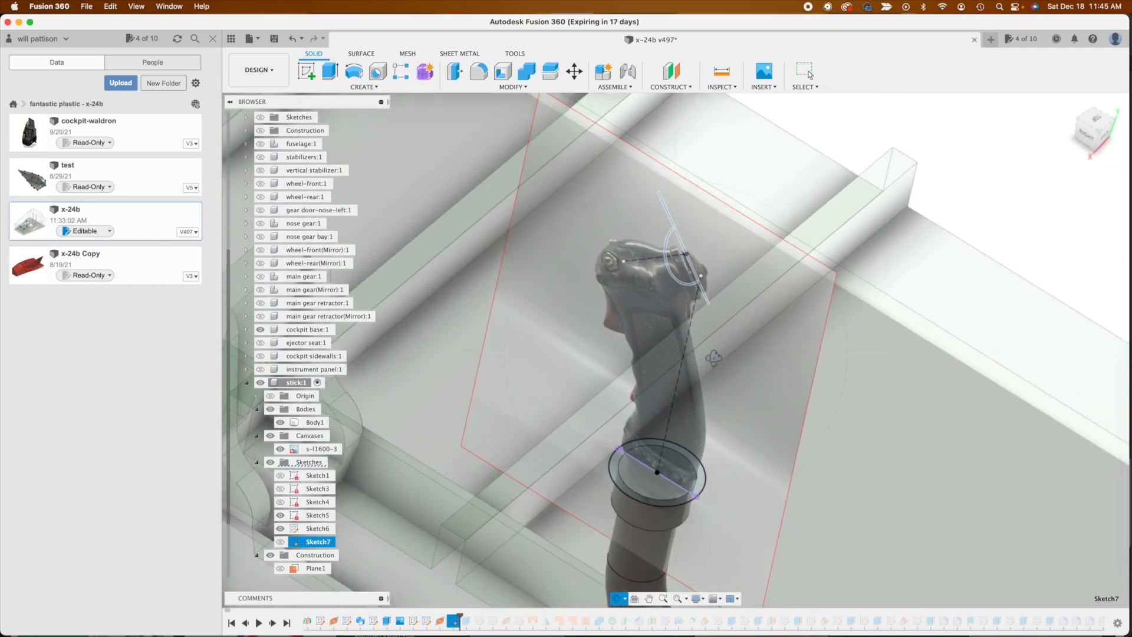
{"action": "key", "text": "Escape"}
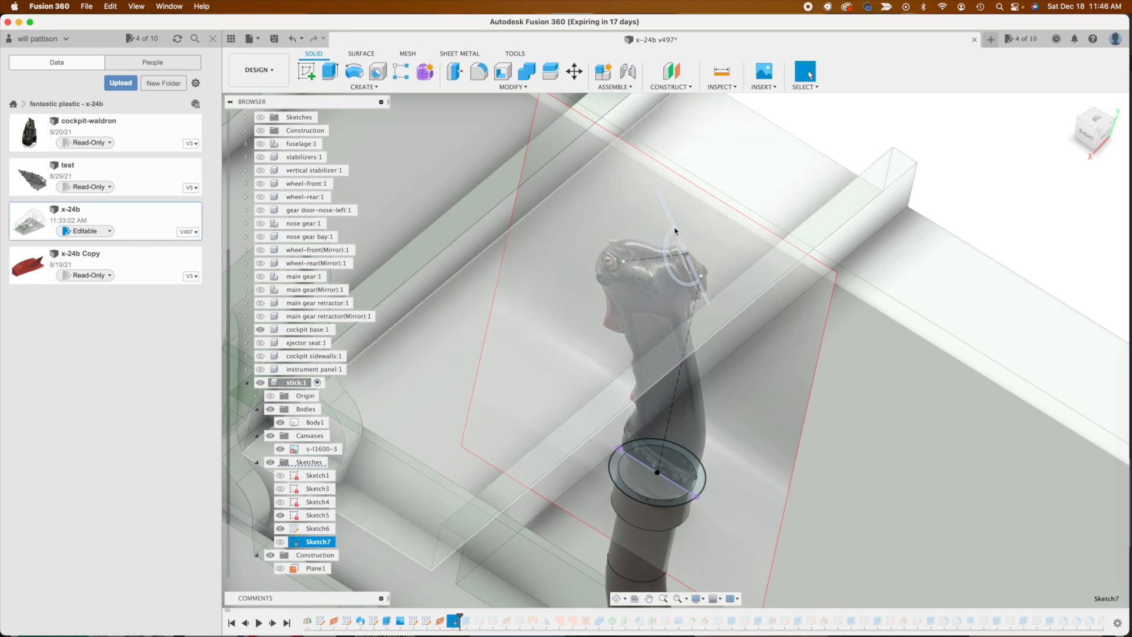
{"action": "left_click", "coordinate": [667, 251]}
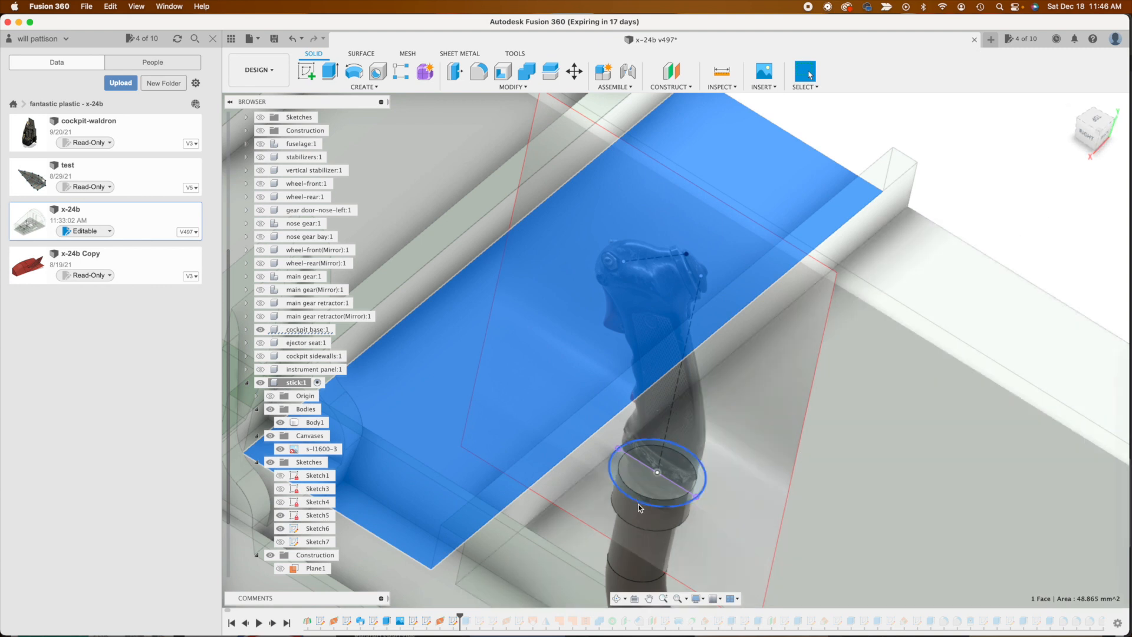
{"action": "left_click", "coordinate": [1030, 221]}
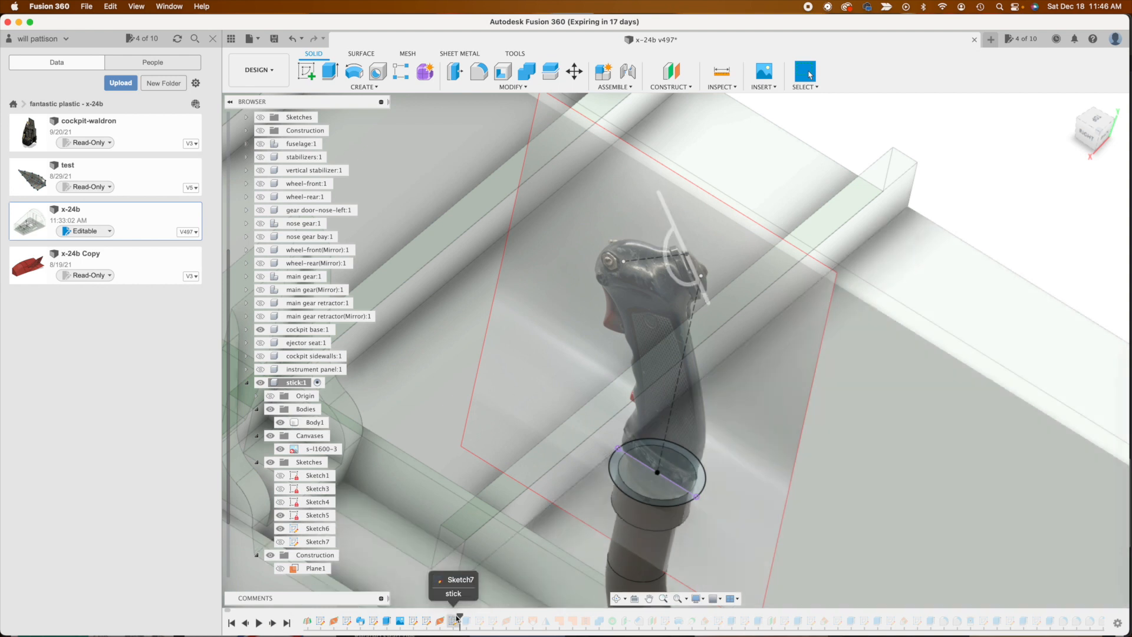
- Roll the design history forward past Sketch12 and examine Sketch9's circle and Sketch8's grip outline splines, opening and finishing each sketch
{"action": "mouse_move", "coordinate": [459, 618]}
{"action": "left_mouse_down"}
{"action": "mouse_move", "coordinate": [552, 619]}
{"action": "mouse_move", "coordinate": [527, 624]}
{"action": "left_mouse_up"}
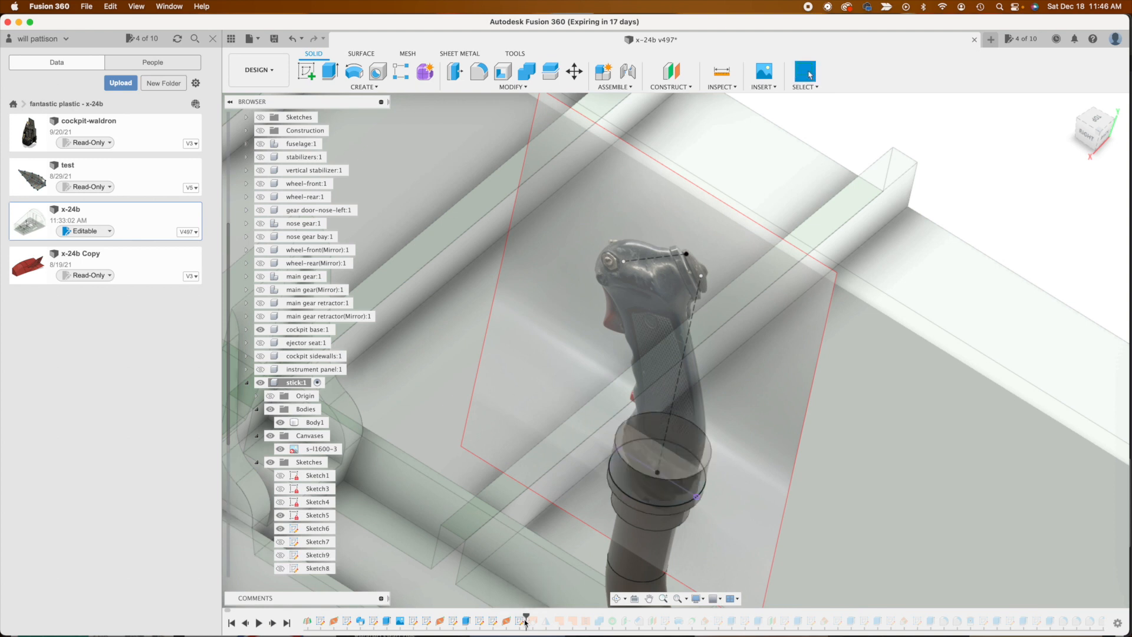
{"action": "left_click", "coordinate": [481, 622]}
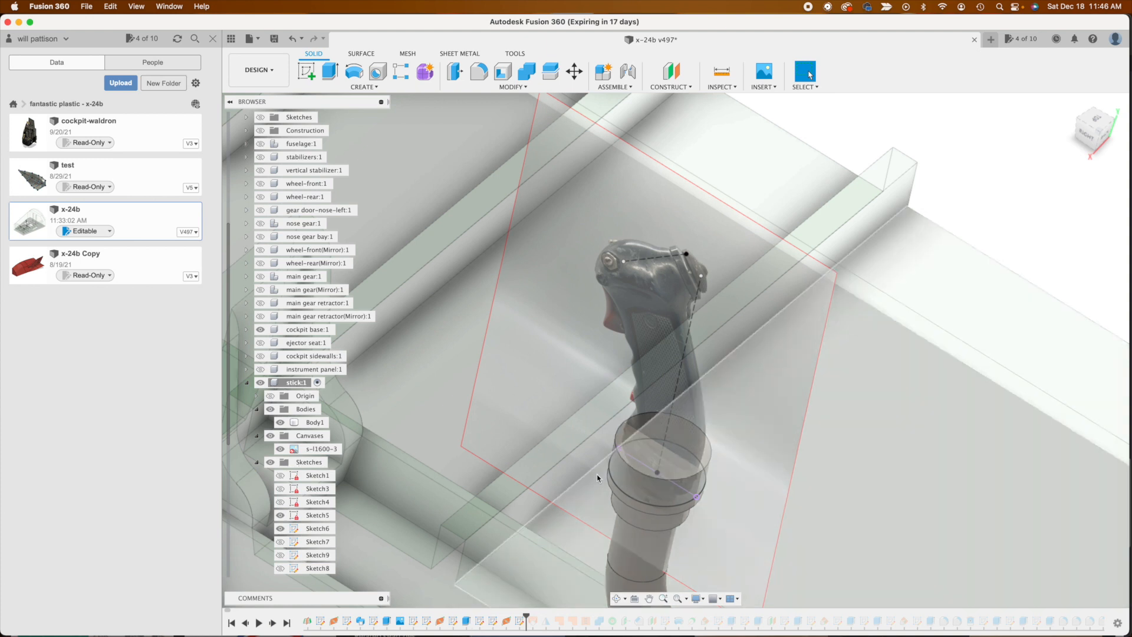
{"action": "left_click", "coordinate": [481, 623]}
{"action": "double_click", "coordinate": [481, 622]}
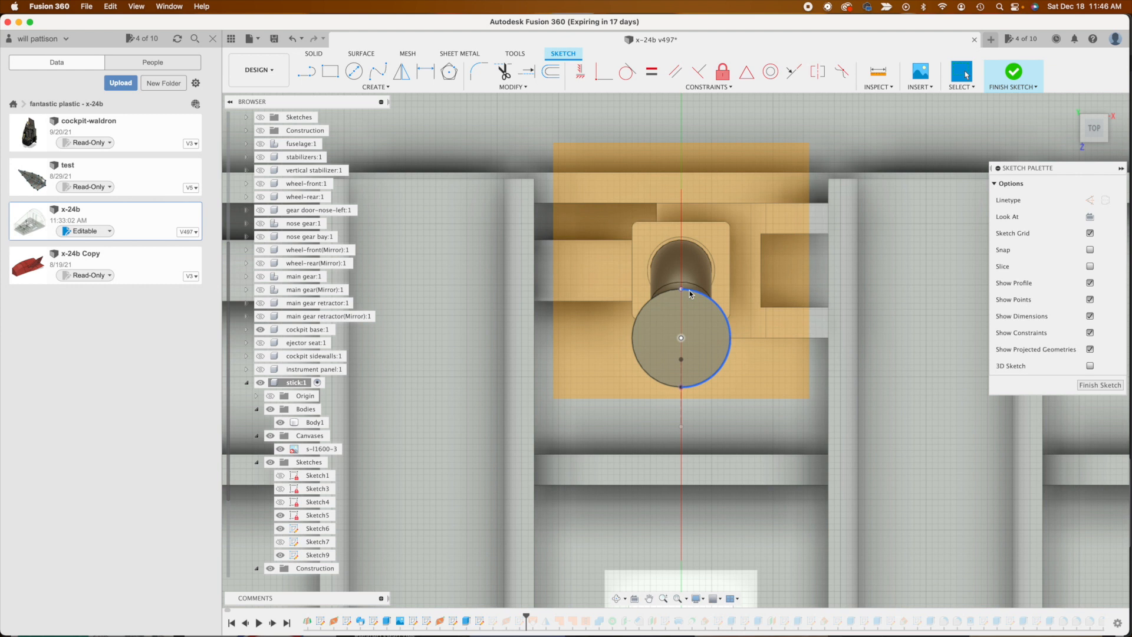
{"action": "left_click", "coordinate": [682, 386]}
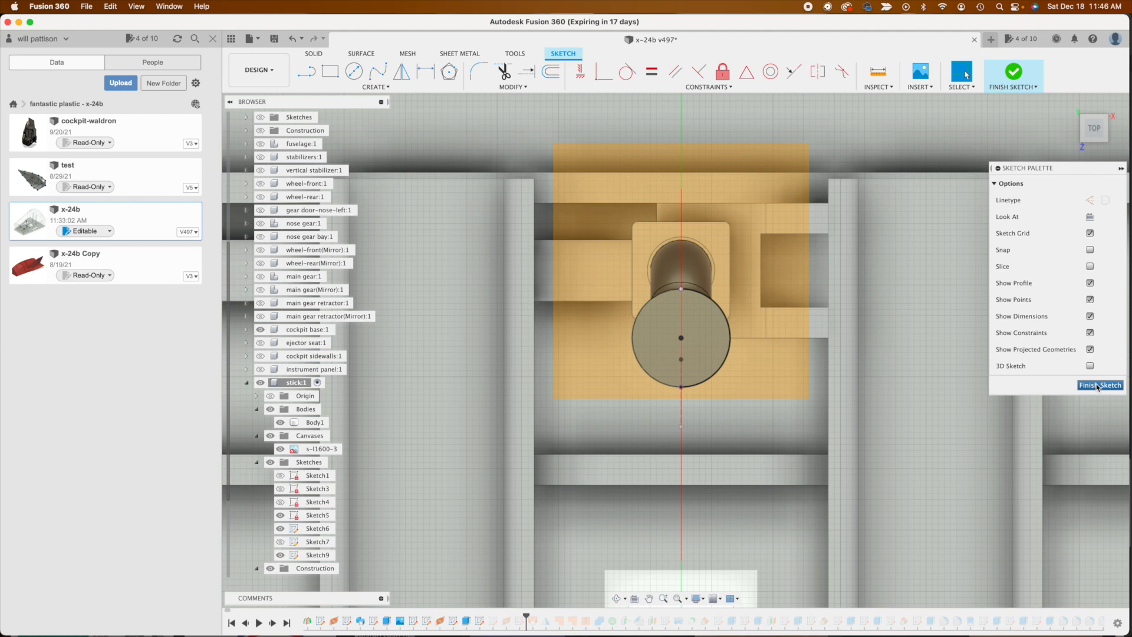
{"action": "left_click", "coordinate": [1098, 386]}
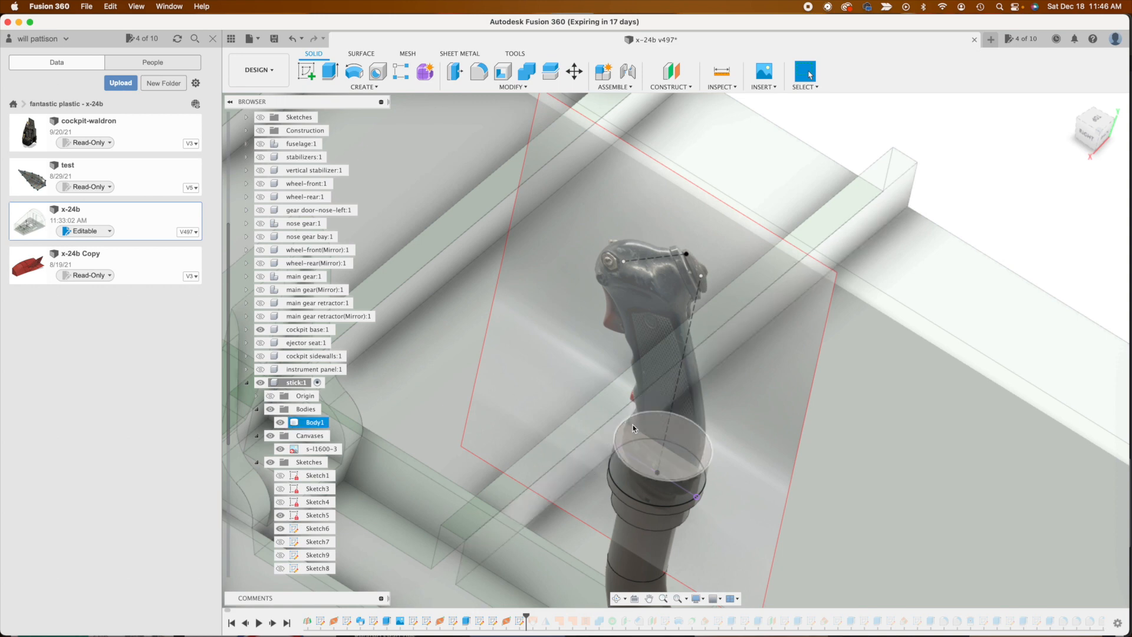
{"action": "double_click", "coordinate": [493, 621]}
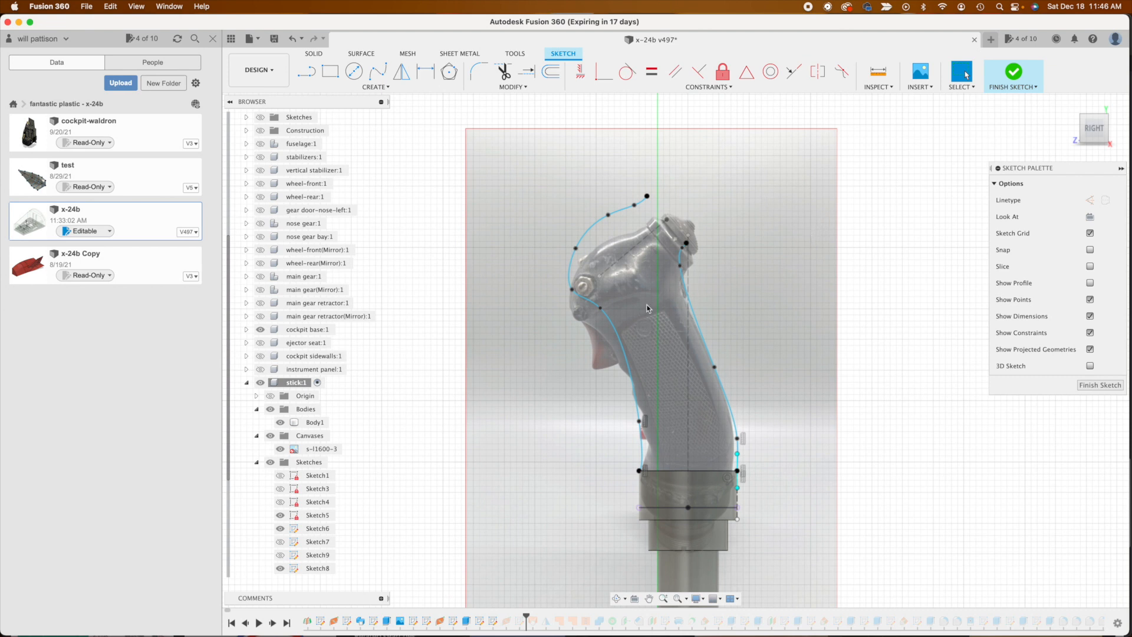
{"action": "left_click", "coordinate": [1098, 386]}
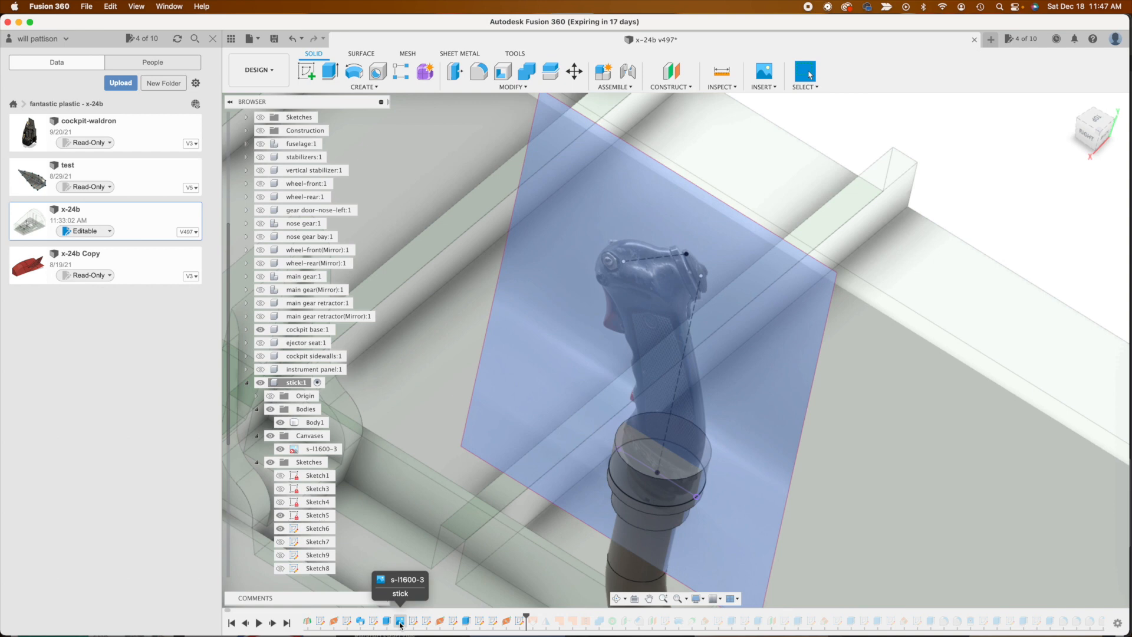
- Shift the s-l1600-3 canvas upward in two edits, each with a Y distance of 0.20 mm, to align the grip image with the outline
{"action": "double_click", "coordinate": [400, 622]}
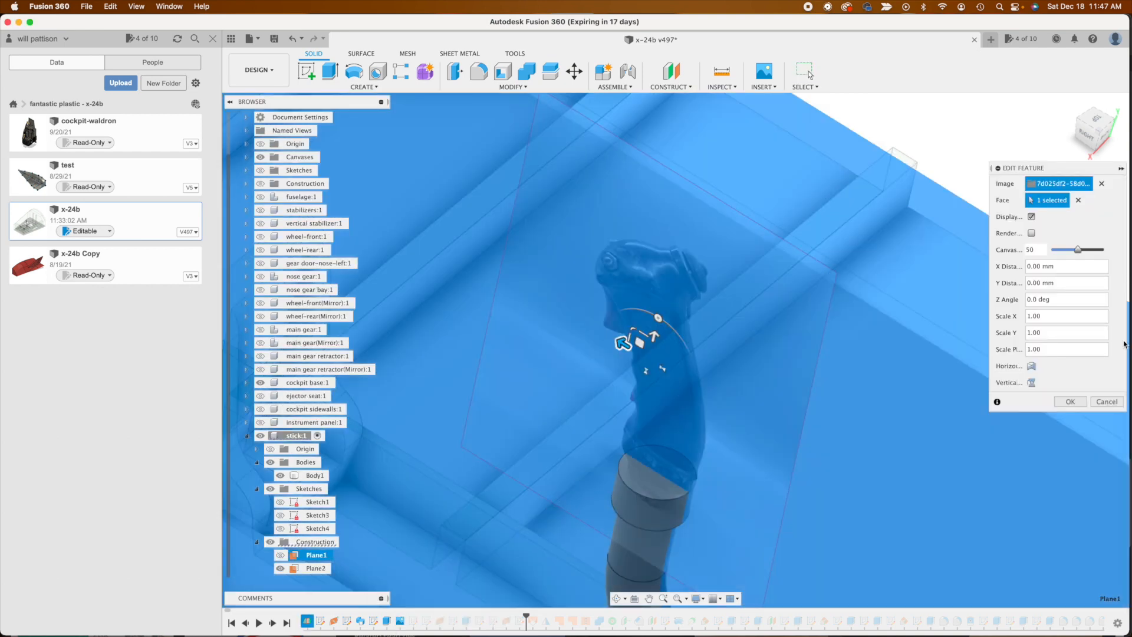
{"action": "left_click", "coordinate": [1087, 138]}
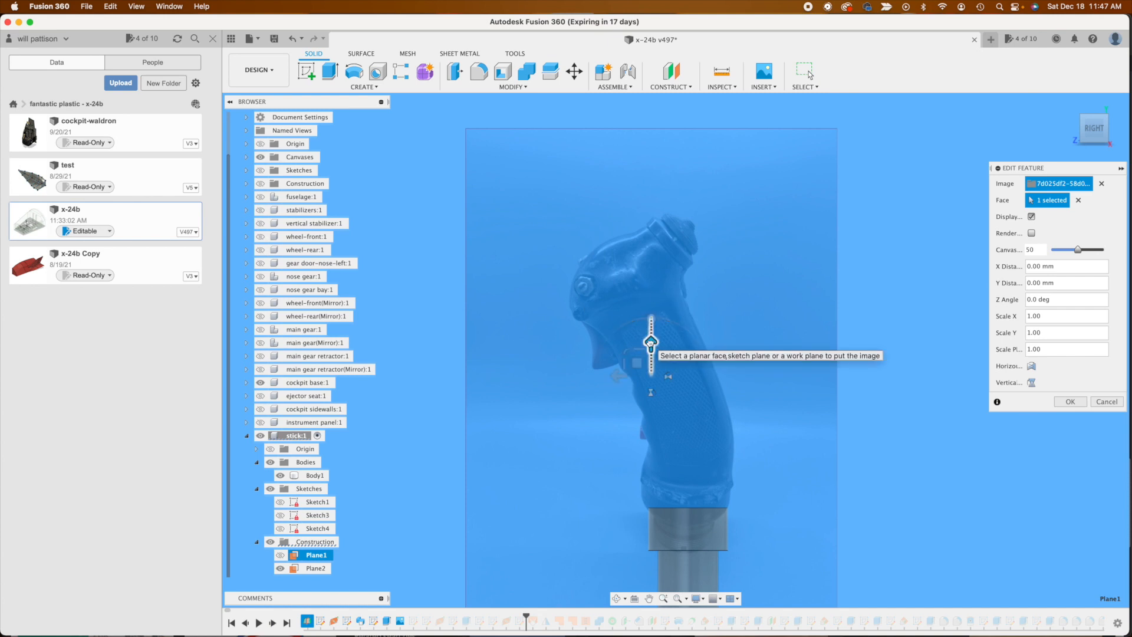
{"action": "left_click_drag", "start_coordinate": [651, 342], "coordinate": [651, 330]}
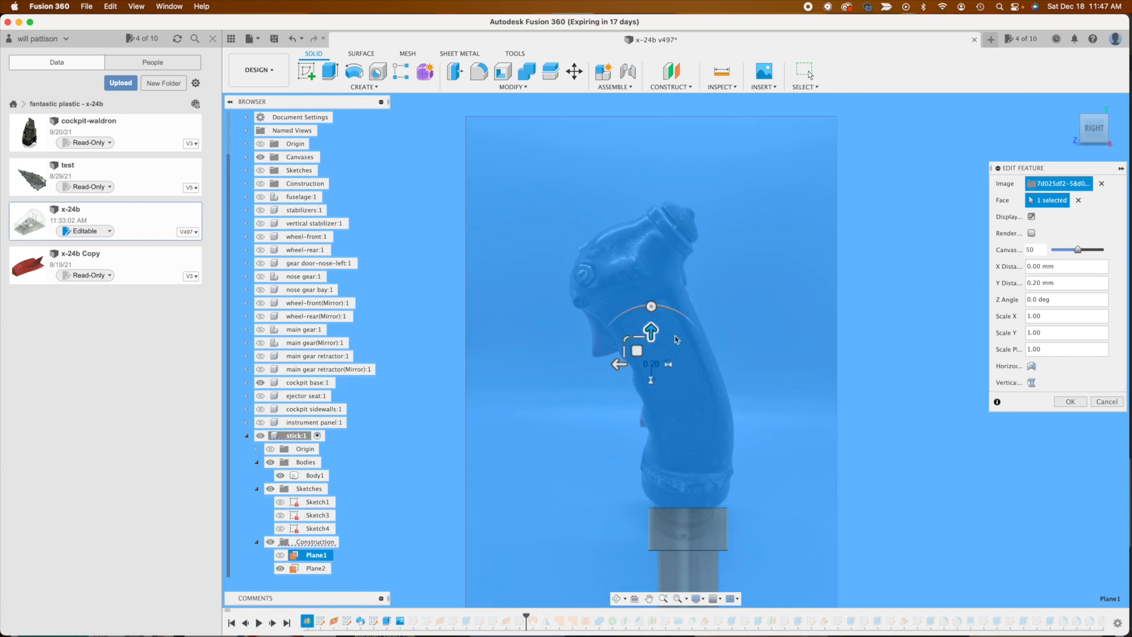
{"action": "left_click", "coordinate": [1070, 401]}
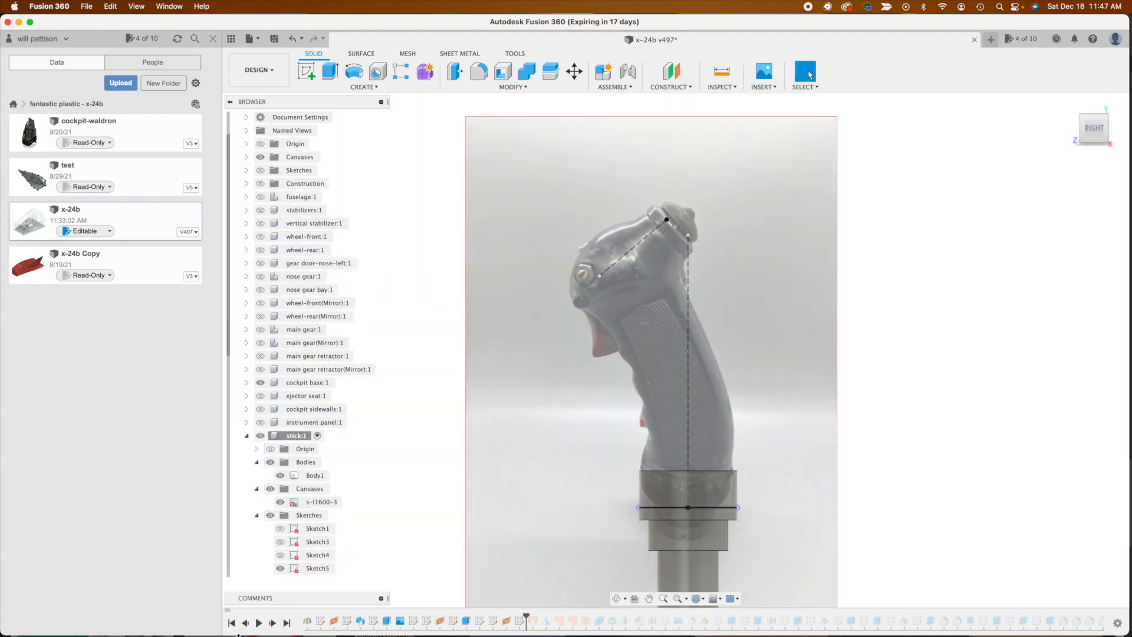
{"action": "double_click", "coordinate": [400, 621]}
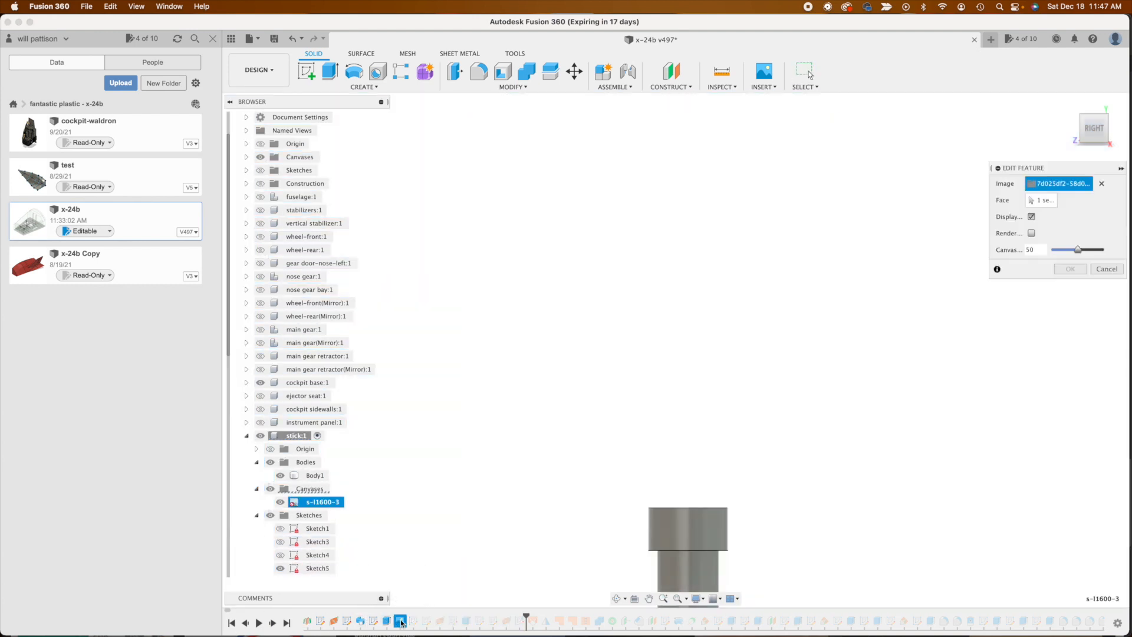
{"action": "left_click_drag", "start_coordinate": [652, 331], "coordinate": [651, 320]}
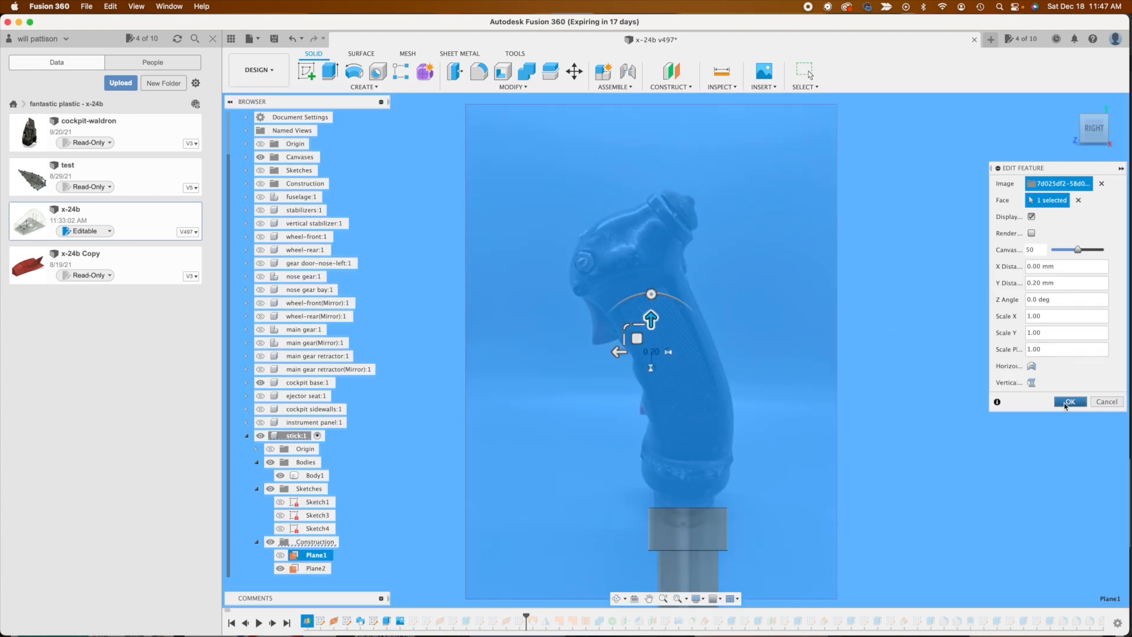
{"action": "left_click", "coordinate": [1067, 402]}
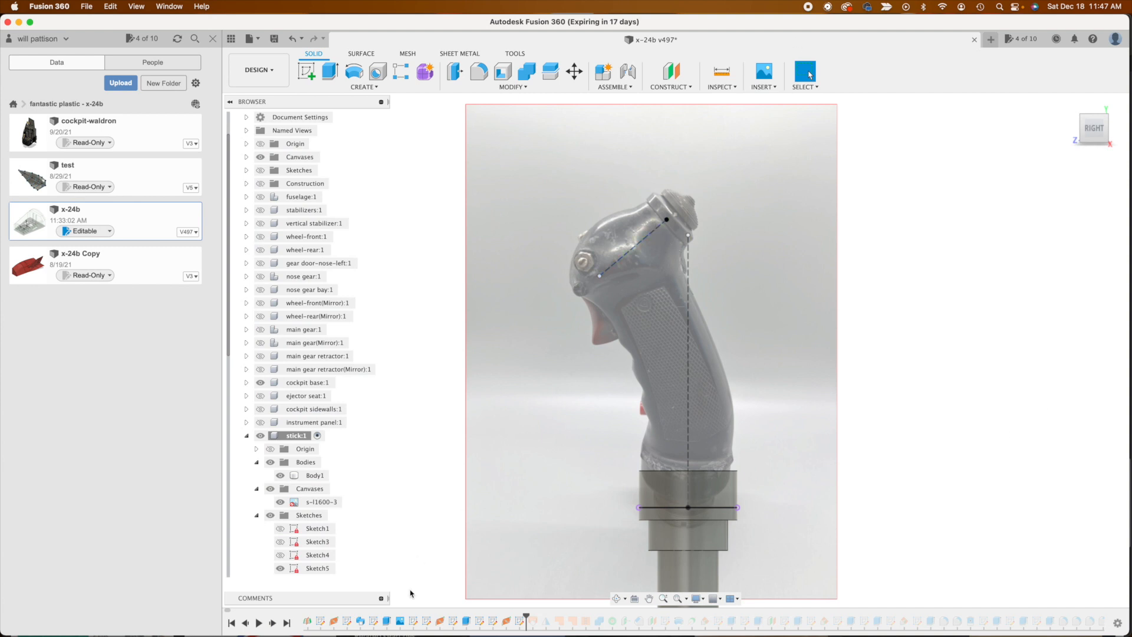
- Open Sketch8 for editing and examine the fit points and tangent handles of the spline along the grip's trigger side
{"action": "double_click", "coordinate": [493, 621]}
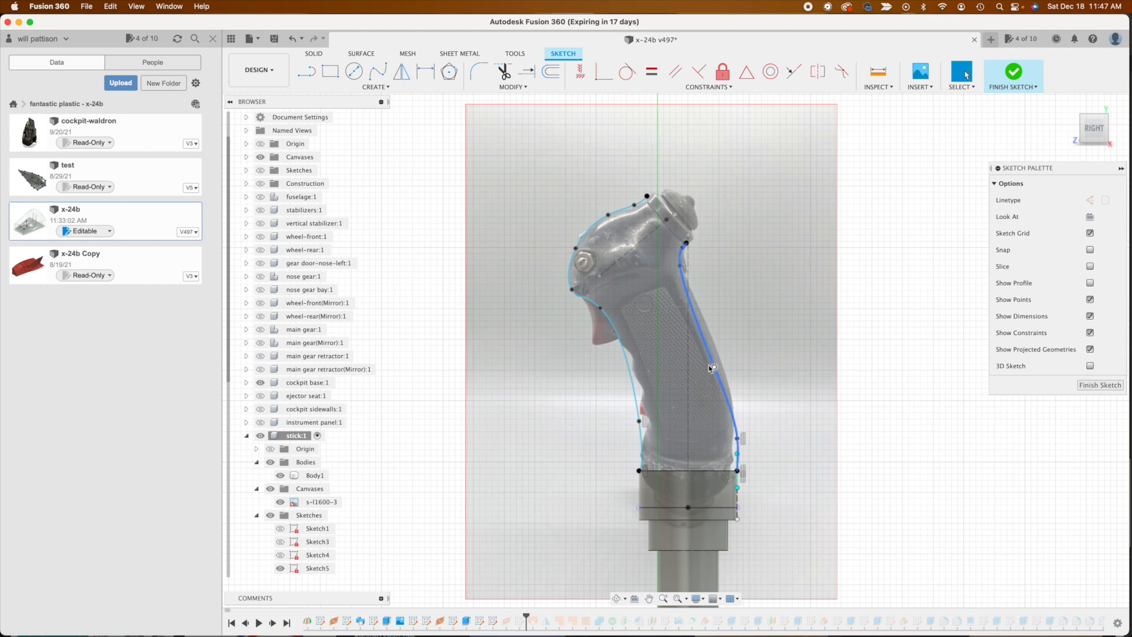
{"action": "scroll", "coordinate": [684, 374], "scroll_direction": "up", "scroll_amount": 5}
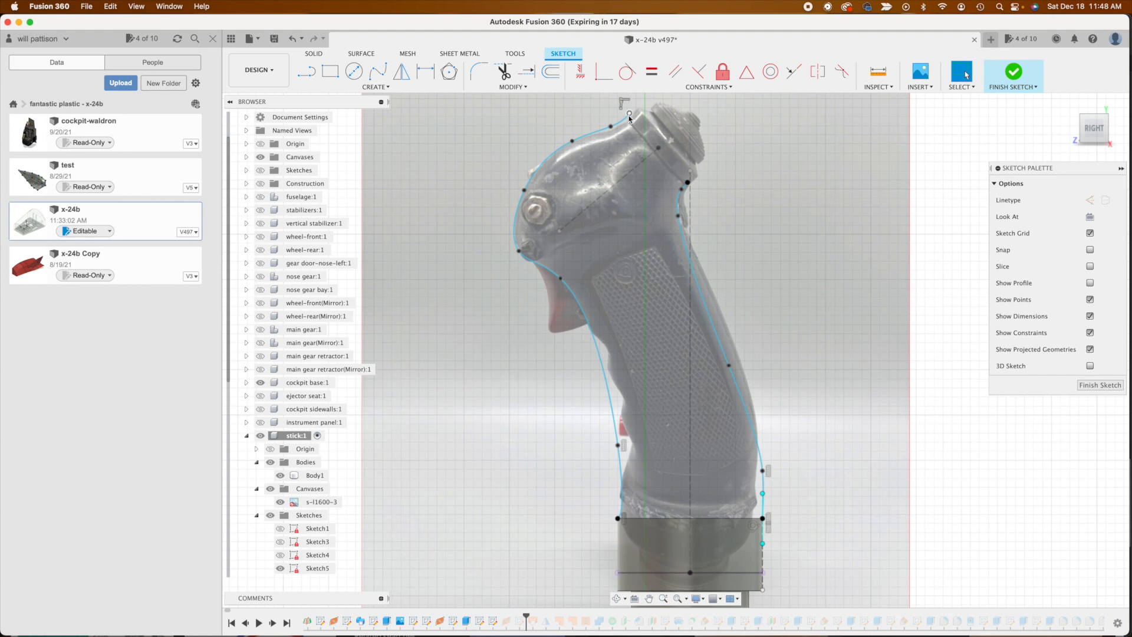
{"action": "left_click", "coordinate": [596, 134]}
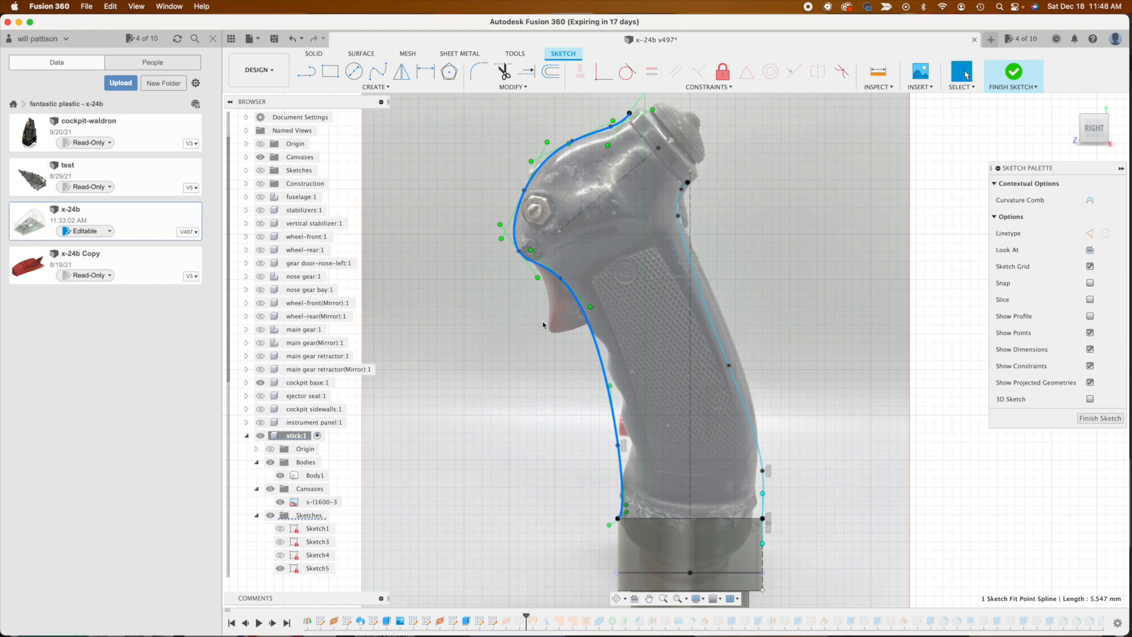
{"action": "left_click", "coordinate": [451, 322]}
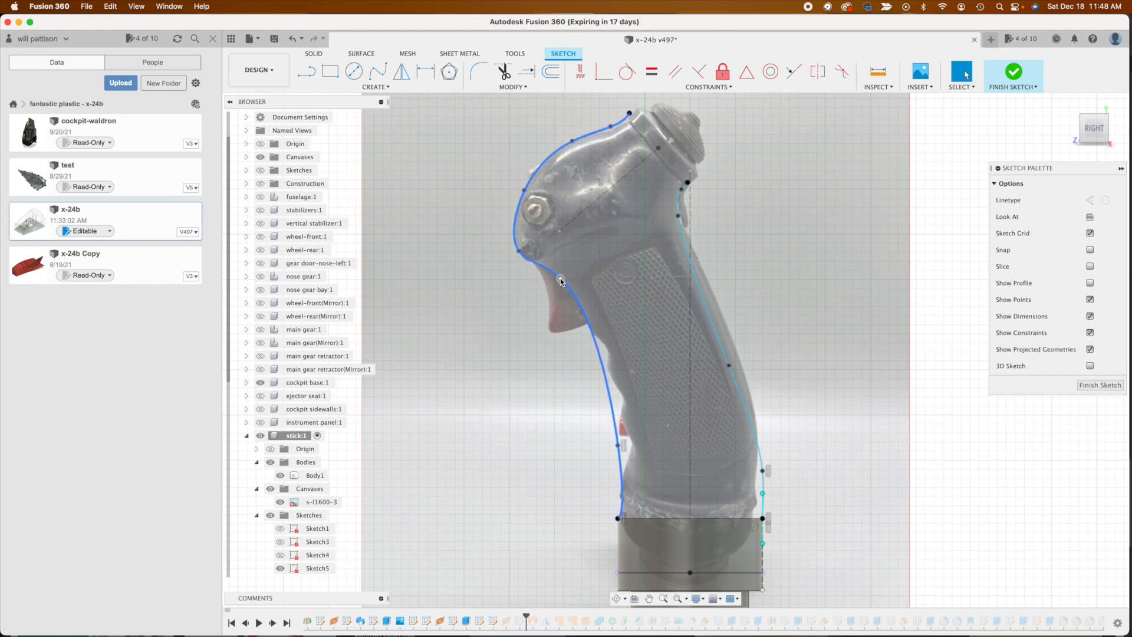
- Try reshaping the trigger-side spline by moving the fit point near the trigger and the tangent handles at the head's upper curve
{"action": "mouse_move", "coordinate": [561, 281]}
{"action": "left_mouse_down"}
{"action": "mouse_move", "coordinate": [539, 315]}
{"action": "mouse_move", "coordinate": [563, 282]}
{"action": "left_mouse_up"}
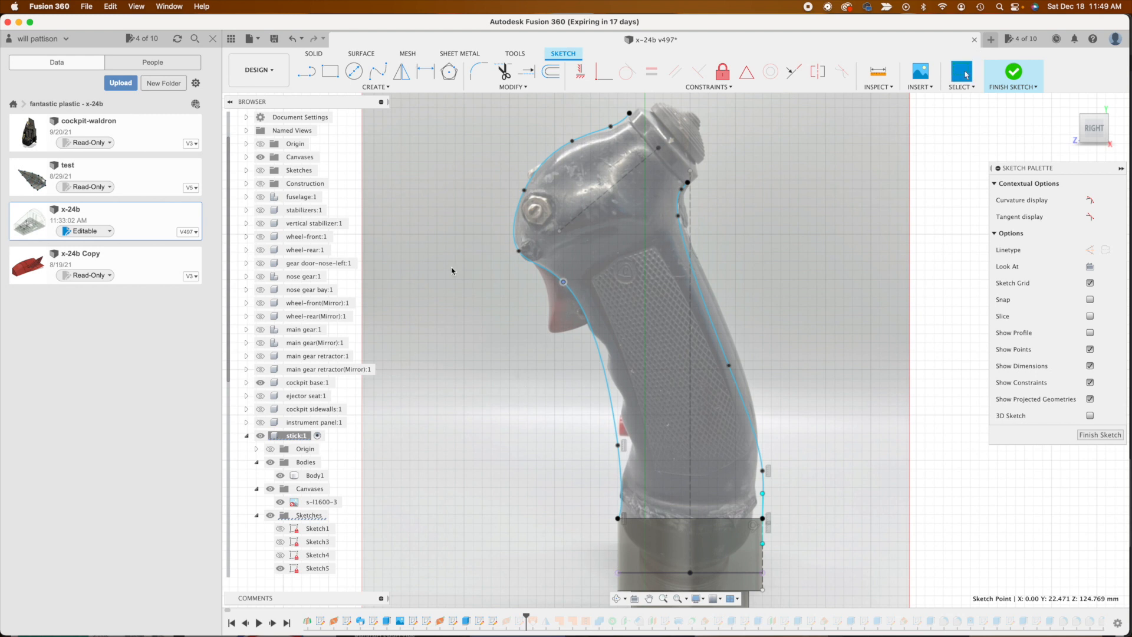
{"action": "left_click", "coordinate": [538, 167]}
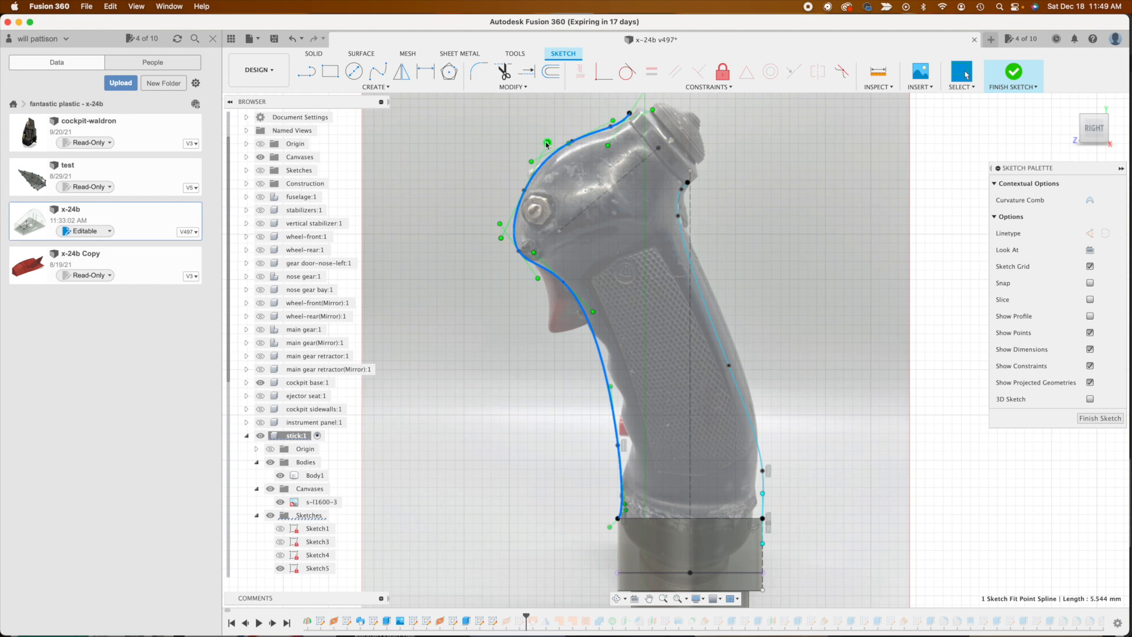
{"action": "mouse_move", "coordinate": [547, 145]}
{"action": "left_mouse_down"}
{"action": "mouse_move", "coordinate": [531, 126]}
{"action": "mouse_move", "coordinate": [549, 144]}
{"action": "left_mouse_up"}
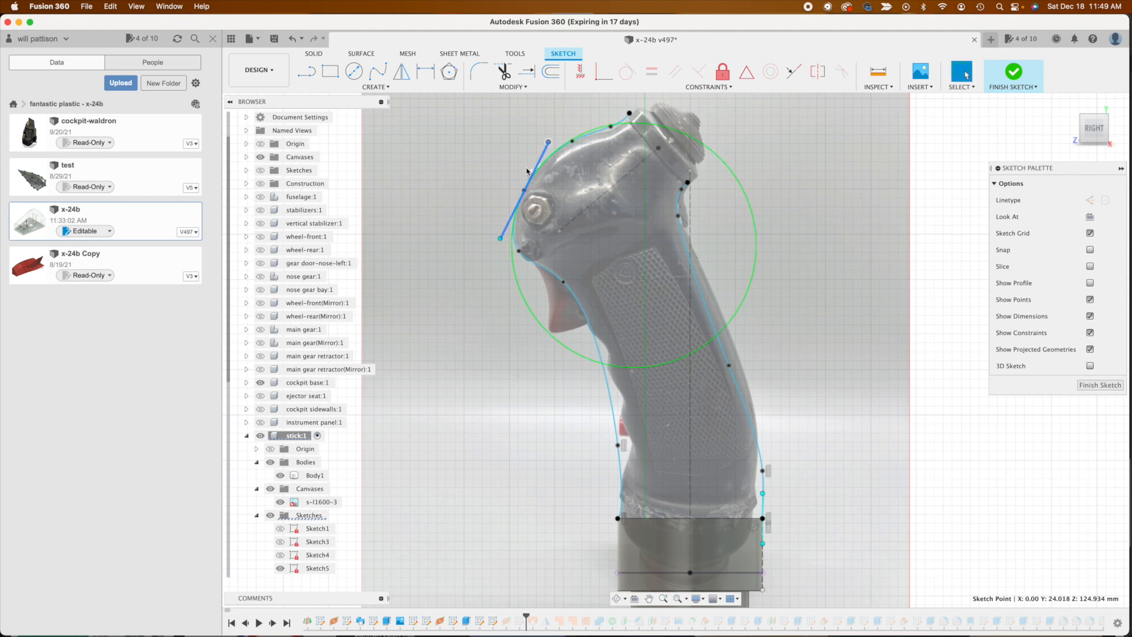
{"action": "mouse_move", "coordinate": [500, 239]}
{"action": "left_mouse_down"}
{"action": "mouse_move", "coordinate": [480, 298]}
{"action": "mouse_move", "coordinate": [507, 233]}
{"action": "left_mouse_up"}
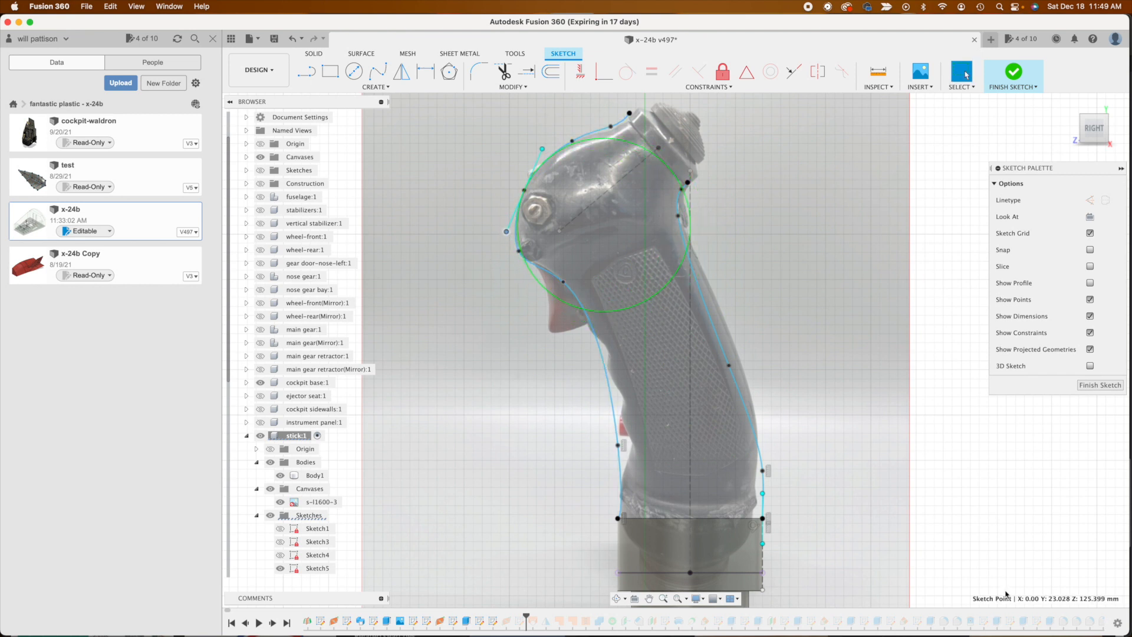
{"action": "left_click", "coordinate": [553, 273]}
- Undo the spline adjustments all the way back through the opening of Sketch8
{"action": "left_click", "coordinate": [301, 40]}
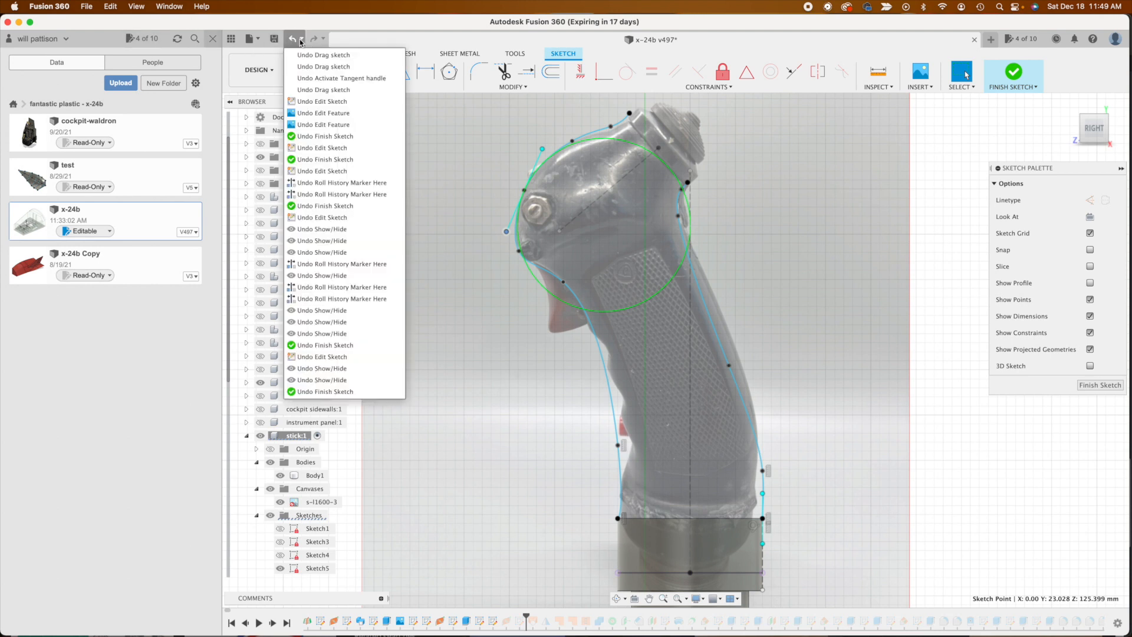
{"action": "left_click", "coordinate": [329, 102]}
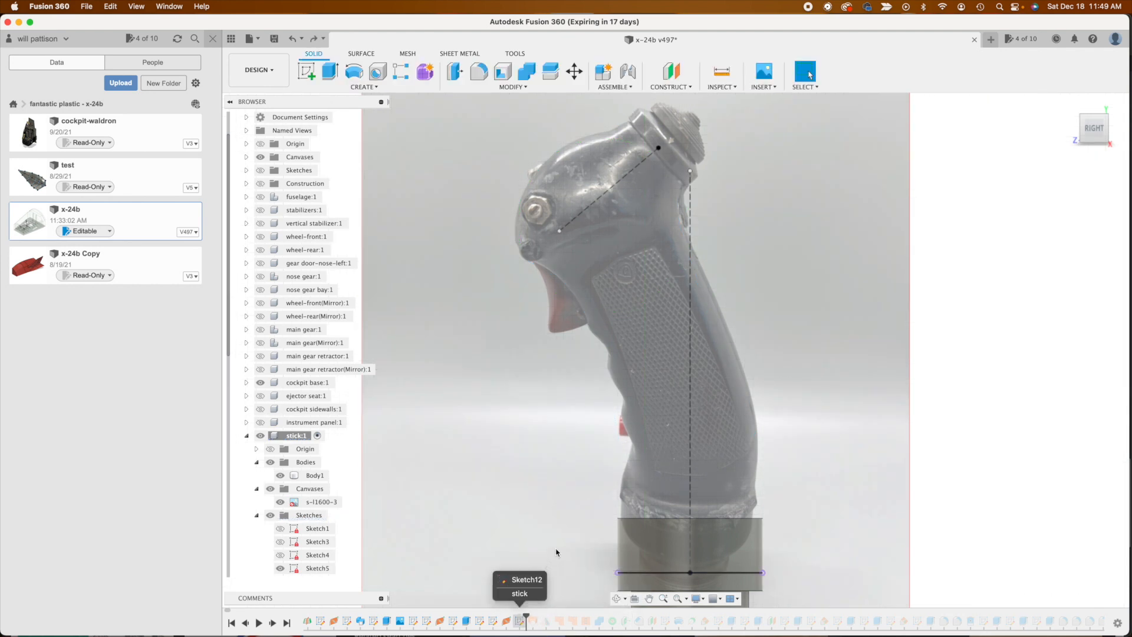
{"action": "left_click", "coordinate": [493, 621]}
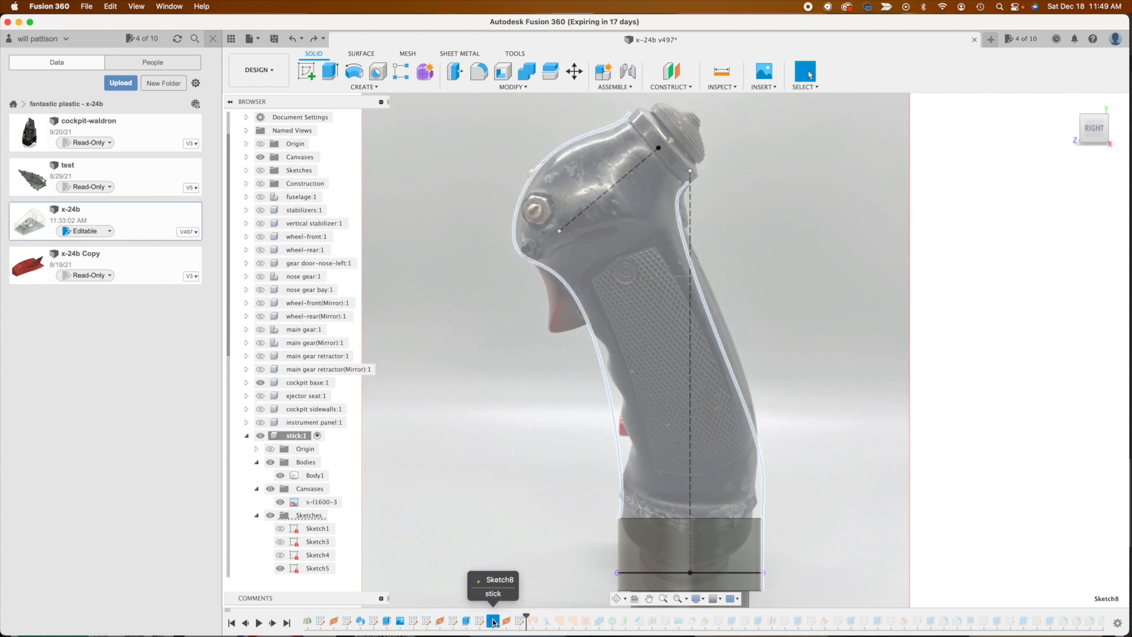
{"action": "left_click", "coordinate": [546, 561]}
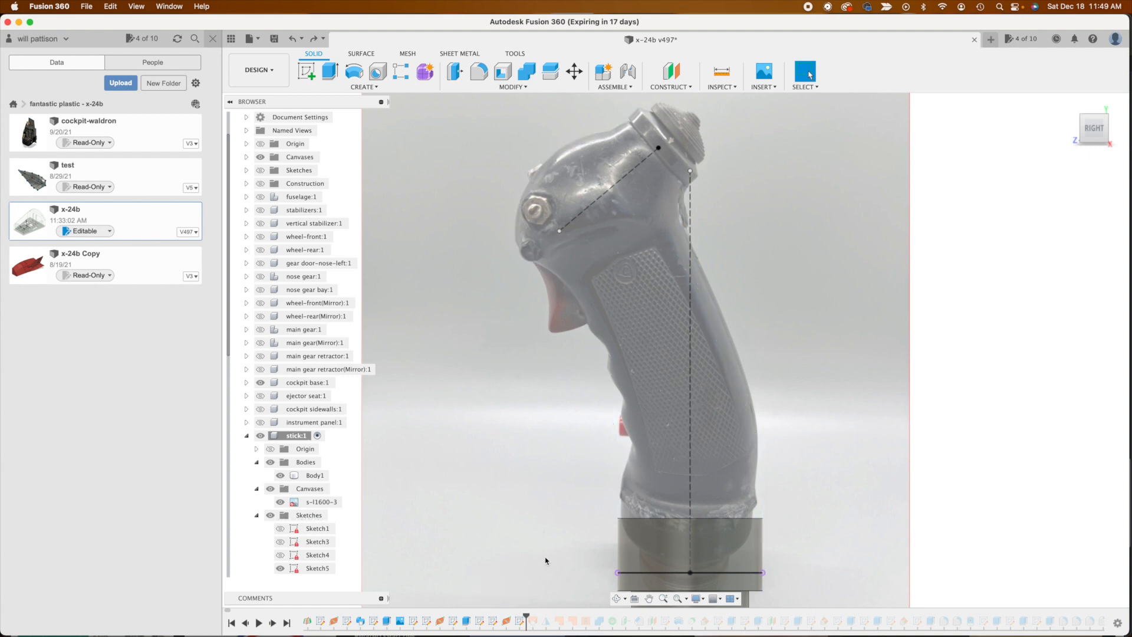
- Open Sketch8 for editing and dimension the vertical distance from the rear spline's base endpoint to its fit point midway up the grip
{"action": "left_click", "coordinate": [493, 622]}
{"action": "double_click", "coordinate": [493, 621]}
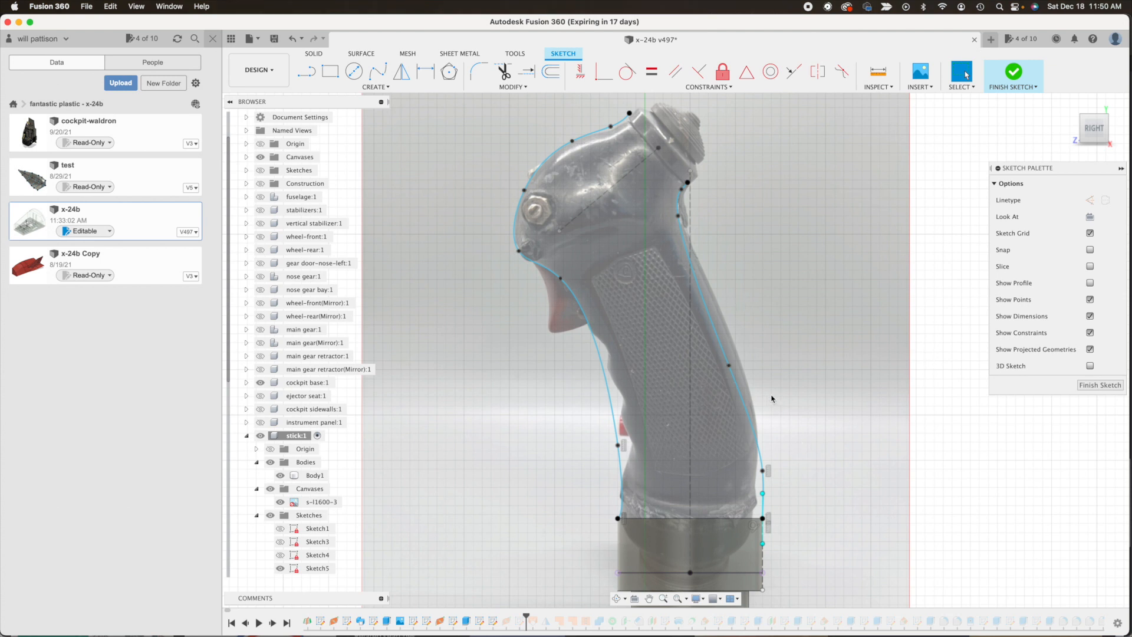
{"action": "key", "text": "d"}
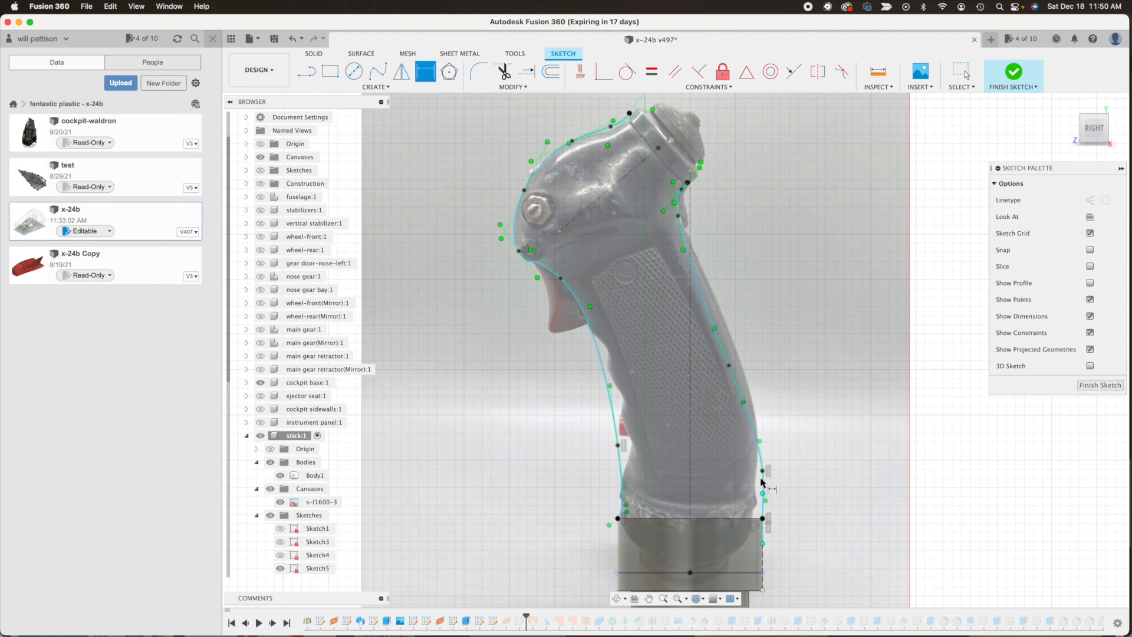
{"action": "left_click", "coordinate": [763, 518]}
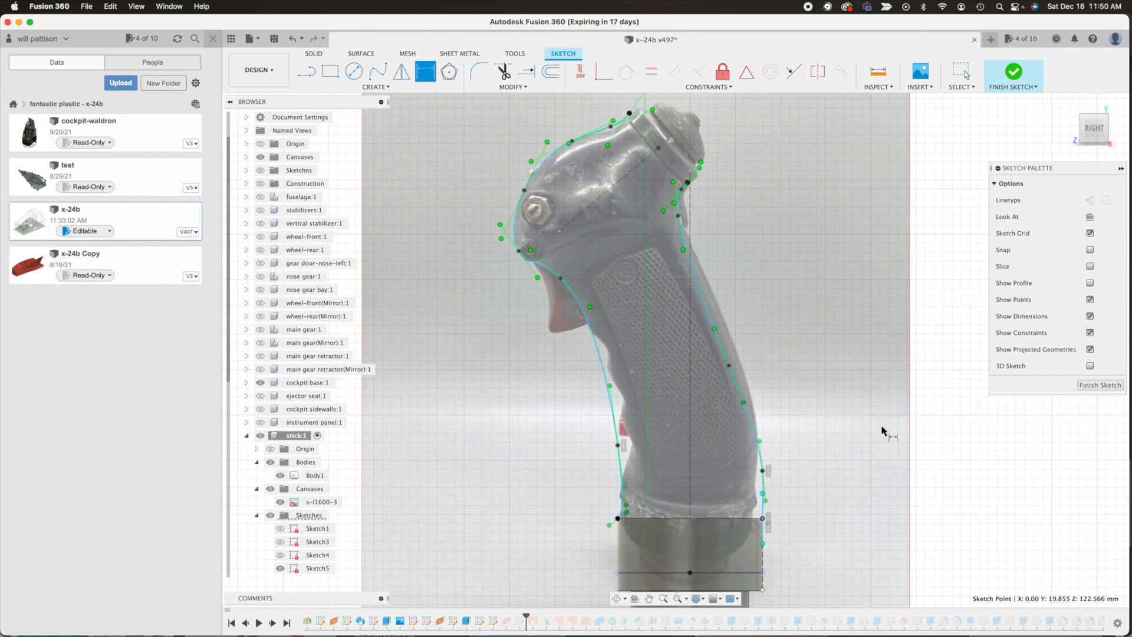
{"action": "left_click", "coordinate": [730, 365]}
{"action": "left_click", "coordinate": [787, 381]}
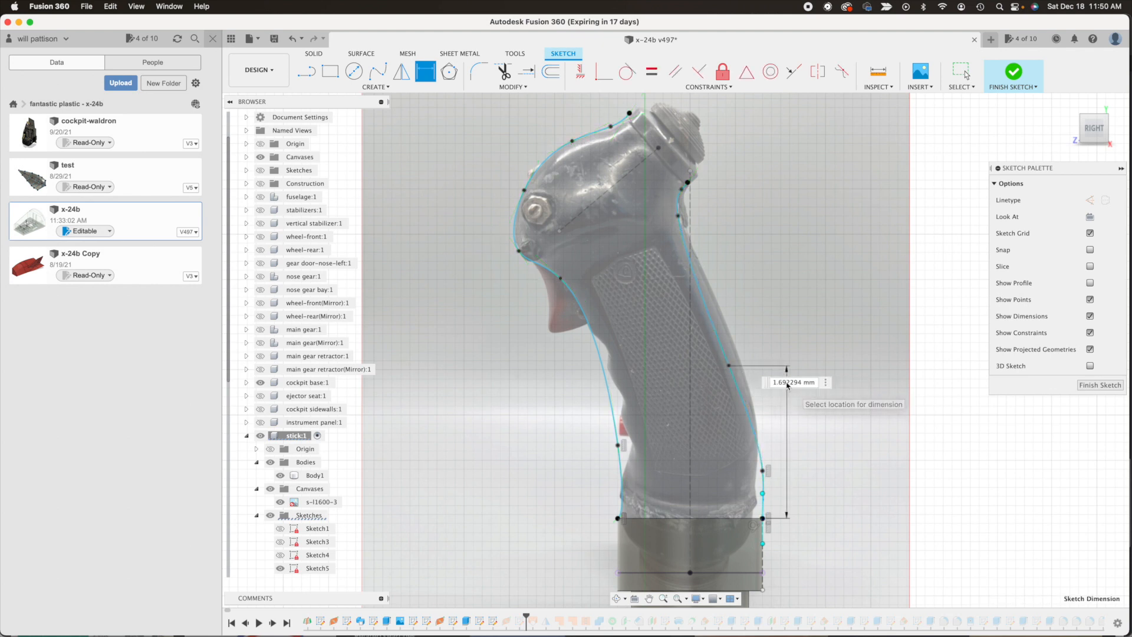
{"action": "key", "text": "Return"}
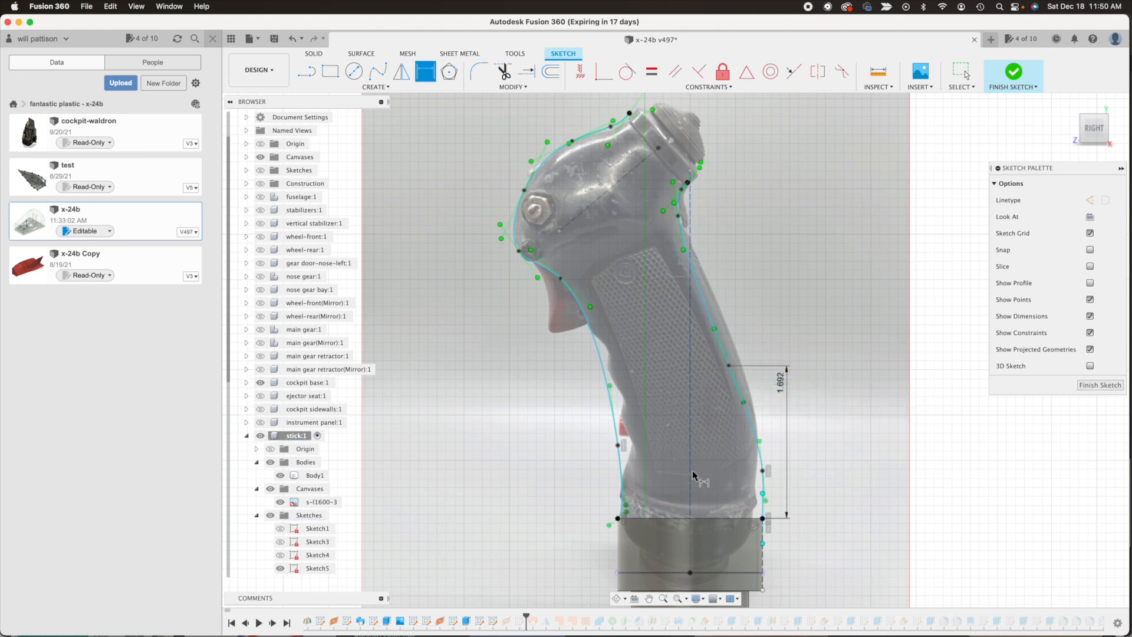
- Try adding a second dimension between the rear spline's midway fit point and its base endpoint, and decline the driven dimension
{"action": "left_click", "coordinate": [729, 365]}
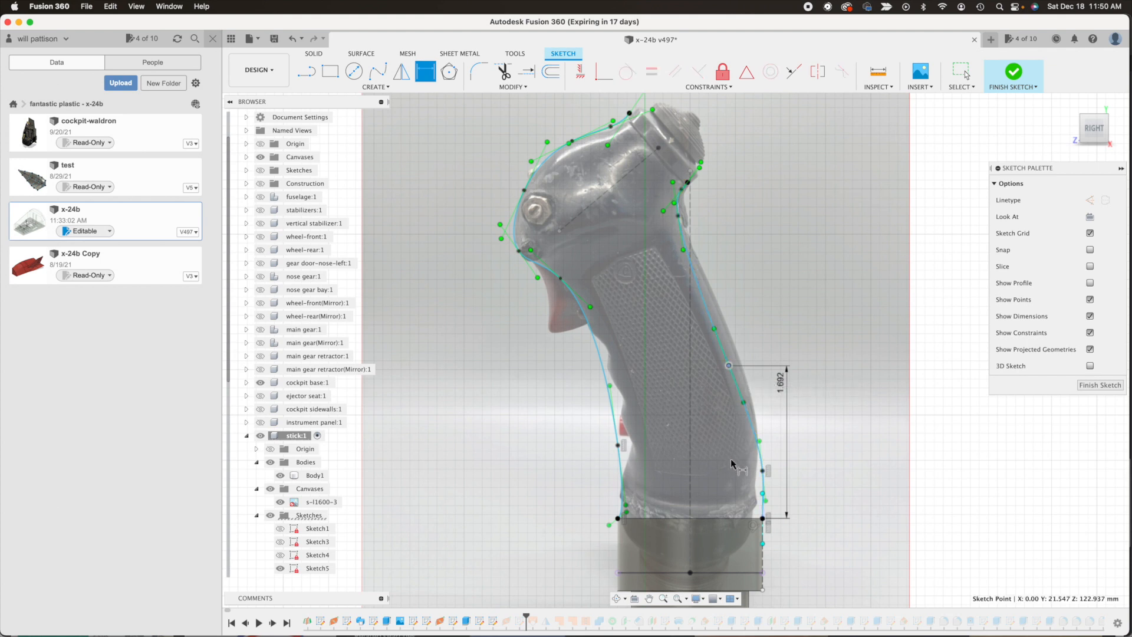
{"action": "left_click", "coordinate": [762, 519]}
{"action": "left_click", "coordinate": [713, 448]}
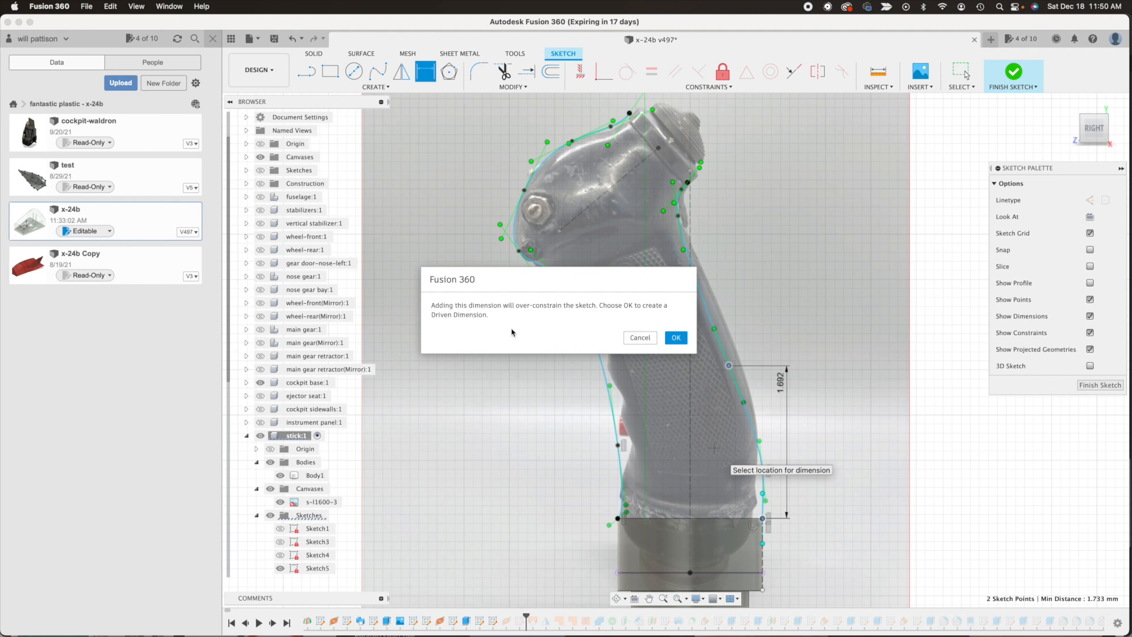
{"action": "left_click", "coordinate": [641, 338]}
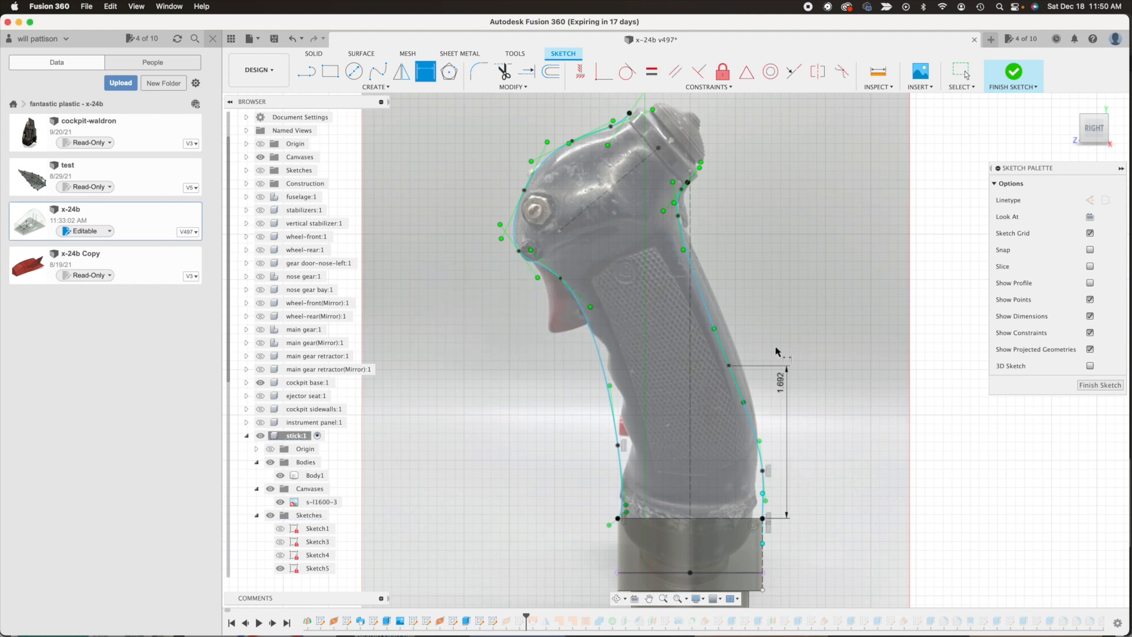
- Delete the vertical dimension beside the rear spline and finish editing Sketch8
{"action": "left_click", "coordinate": [781, 383]}
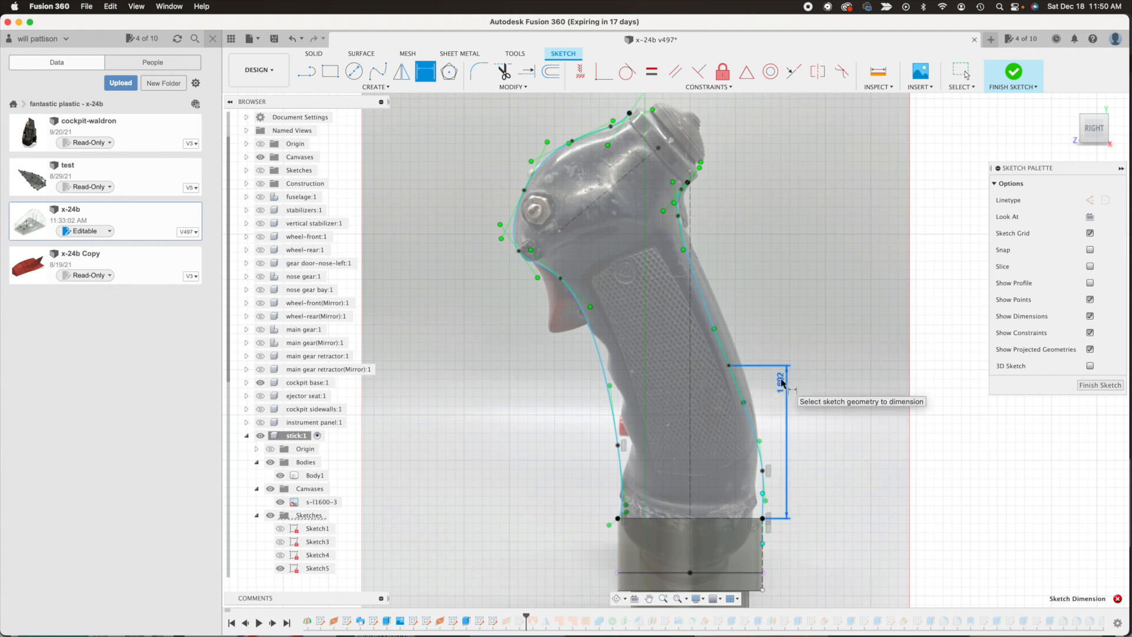
{"action": "key", "text": "Delete"}
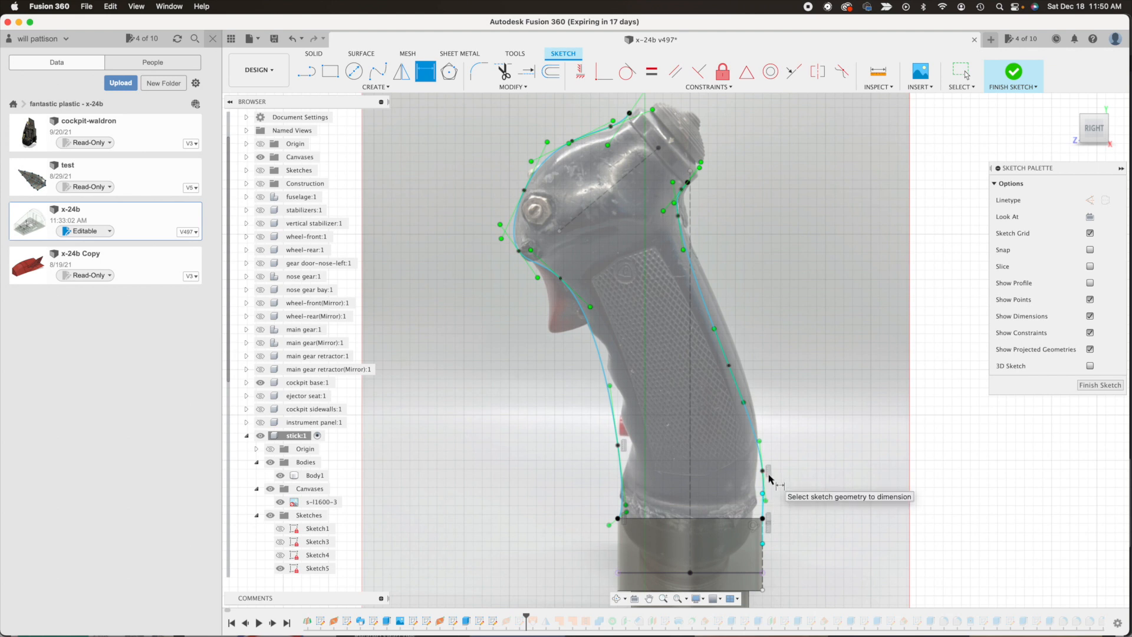
{"action": "key", "text": "Escape"}
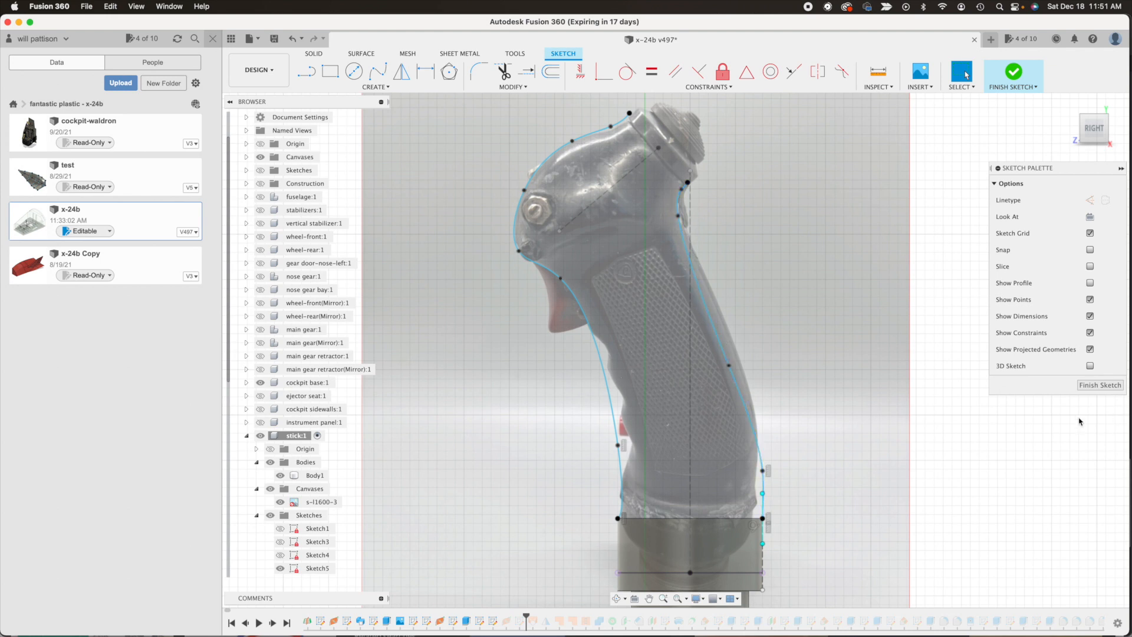
{"action": "left_click", "coordinate": [1096, 385]}
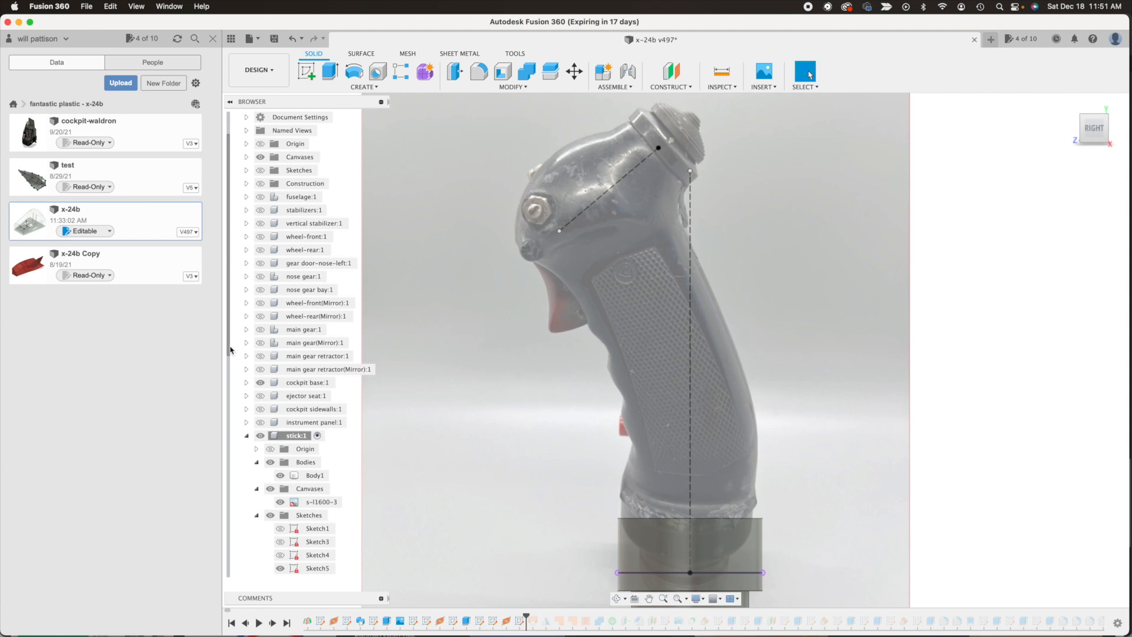
- Make the grip outline in Sketch8 visible within the stick component
{"action": "left_click_drag", "start_coordinate": [229, 358], "coordinate": [230, 511]}
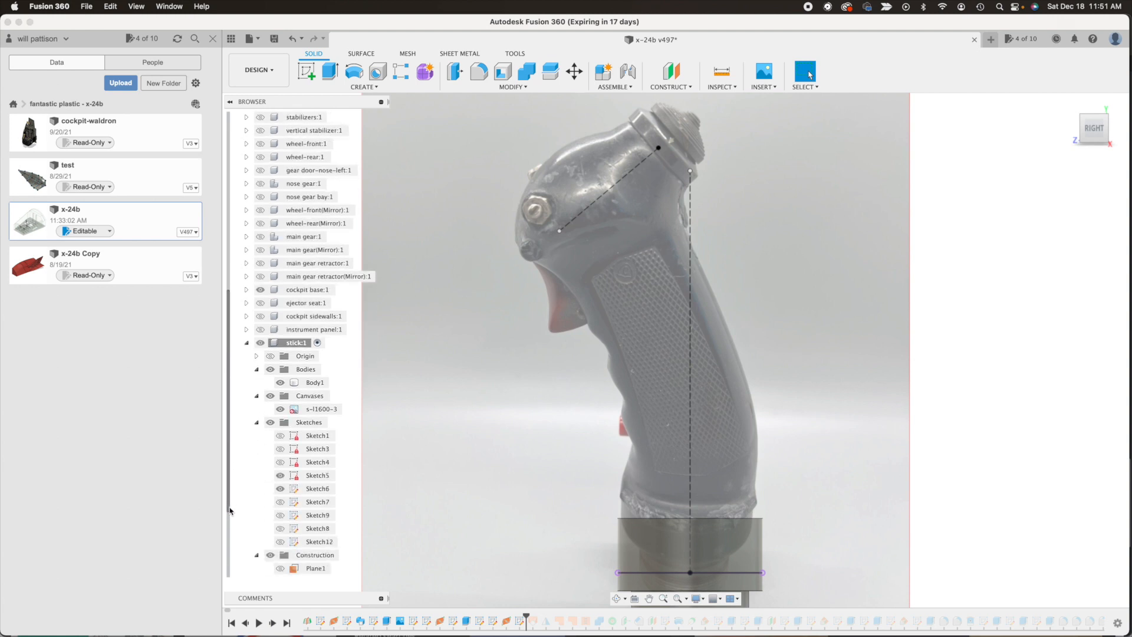
{"action": "left_click", "coordinate": [278, 505]}
{"action": "left_click", "coordinate": [279, 517]}
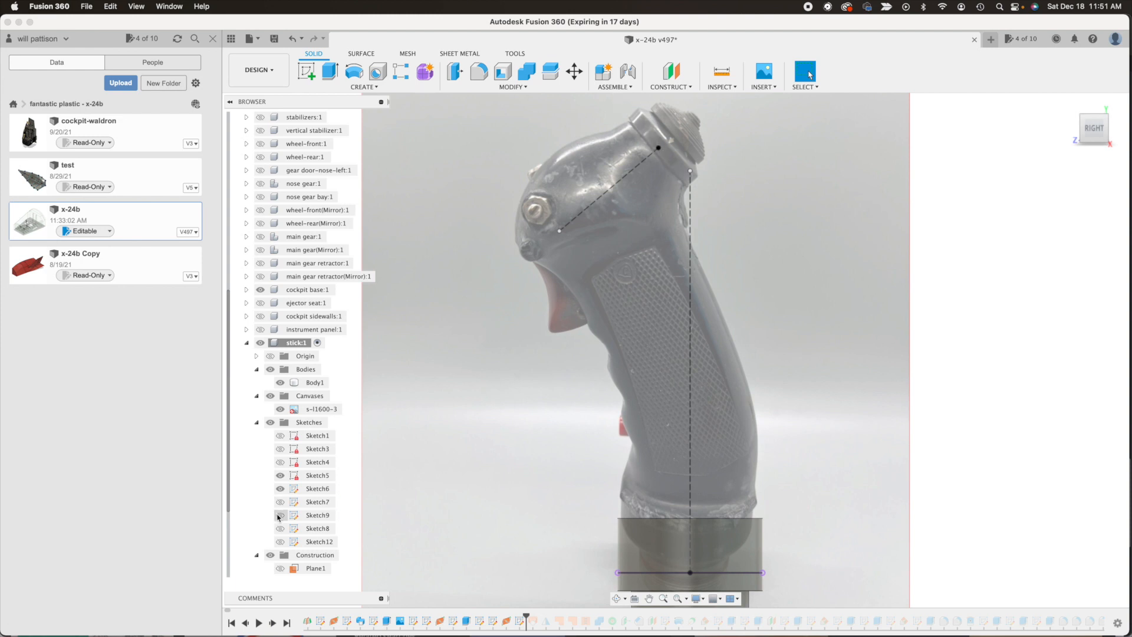
{"action": "left_click", "coordinate": [279, 517]}
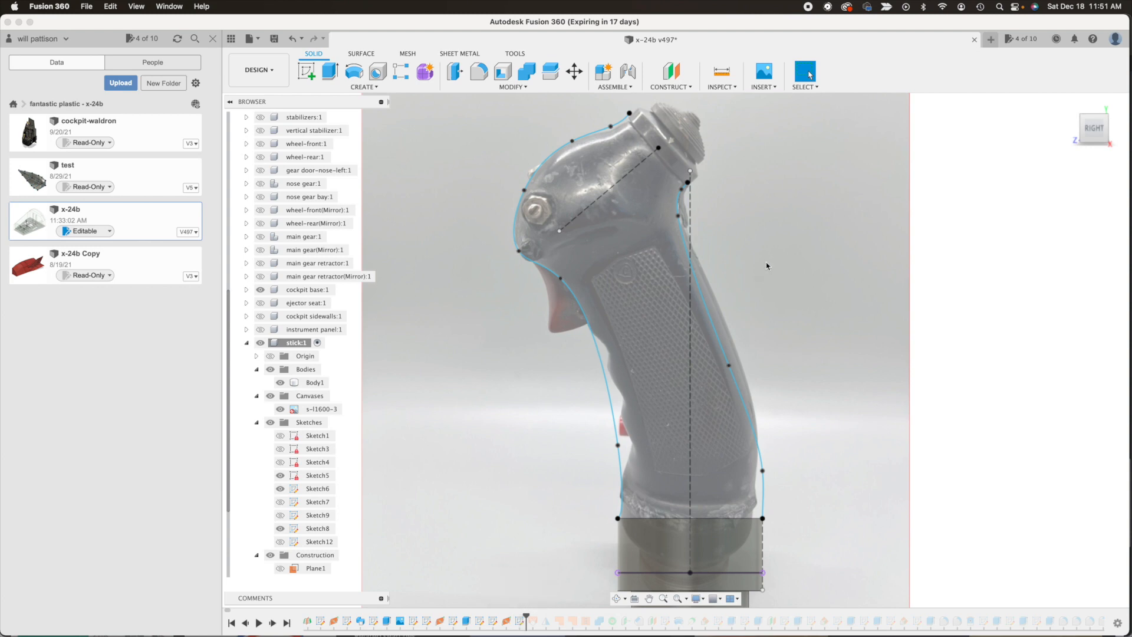
- Open Sketch12, examine its half cross-section between the grip's outline splines from an angle, and finish the sketch
{"action": "double_click", "coordinate": [520, 621]}
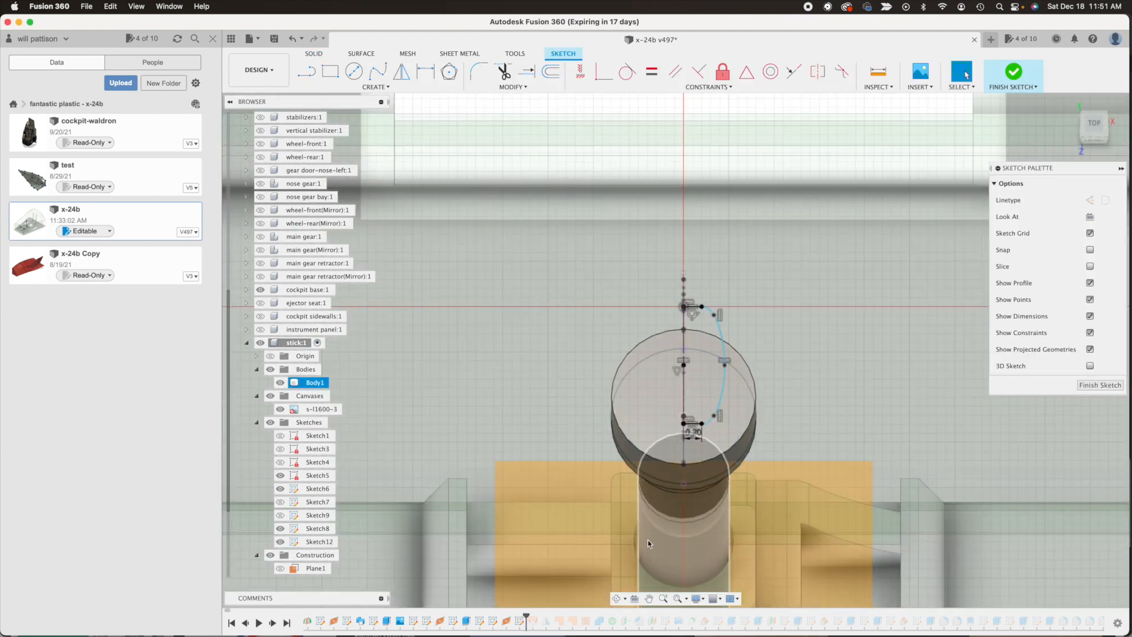
{"action": "left_click", "coordinate": [618, 598]}
{"action": "mouse_move", "coordinate": [716, 357]}
{"action": "left_mouse_down"}
{"action": "mouse_move", "coordinate": [648, 312]}
{"action": "mouse_move", "coordinate": [701, 332]}
{"action": "mouse_move", "coordinate": [712, 322]}
{"action": "left_mouse_up"}
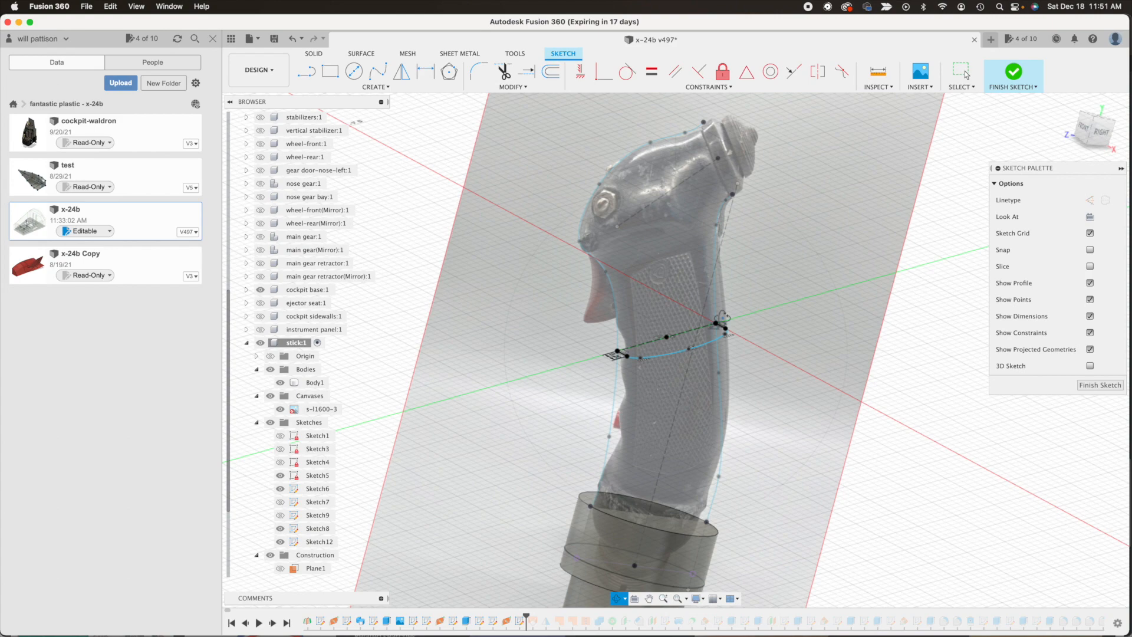
{"action": "mouse_move", "coordinate": [682, 325]}
{"action": "left_mouse_down"}
{"action": "mouse_move", "coordinate": [741, 324]}
{"action": "mouse_move", "coordinate": [756, 306]}
{"action": "mouse_move", "coordinate": [691, 327]}
{"action": "mouse_move", "coordinate": [715, 343]}
{"action": "mouse_move", "coordinate": [729, 342]}
{"action": "mouse_move", "coordinate": [694, 305]}
{"action": "left_mouse_up"}
{"action": "key", "text": "Escape"}
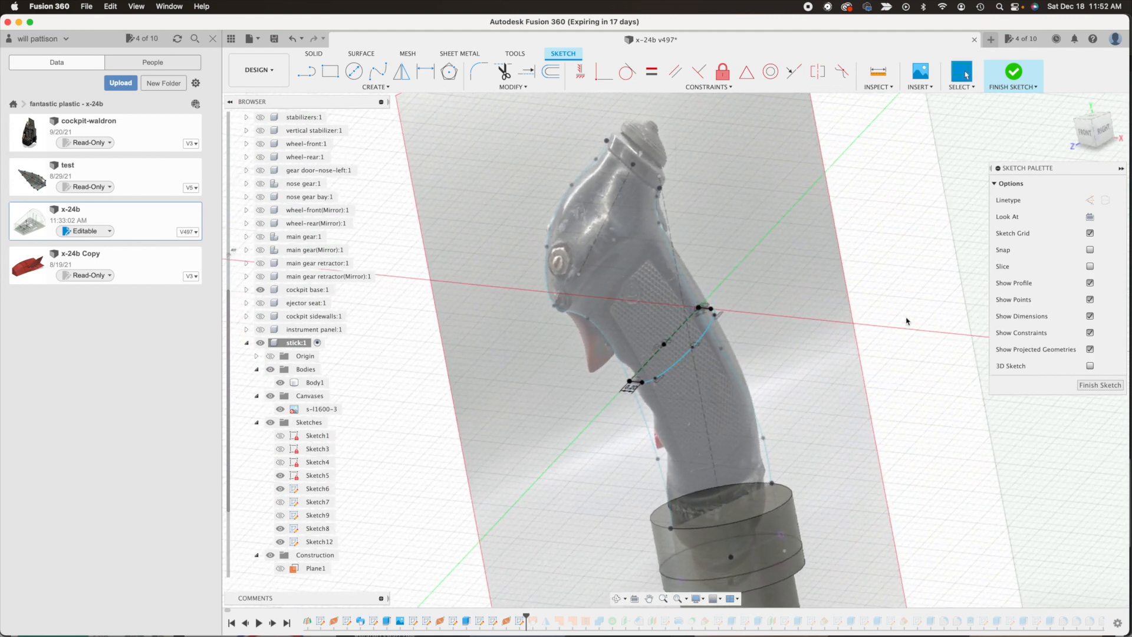
{"action": "left_click", "coordinate": [1111, 384]}
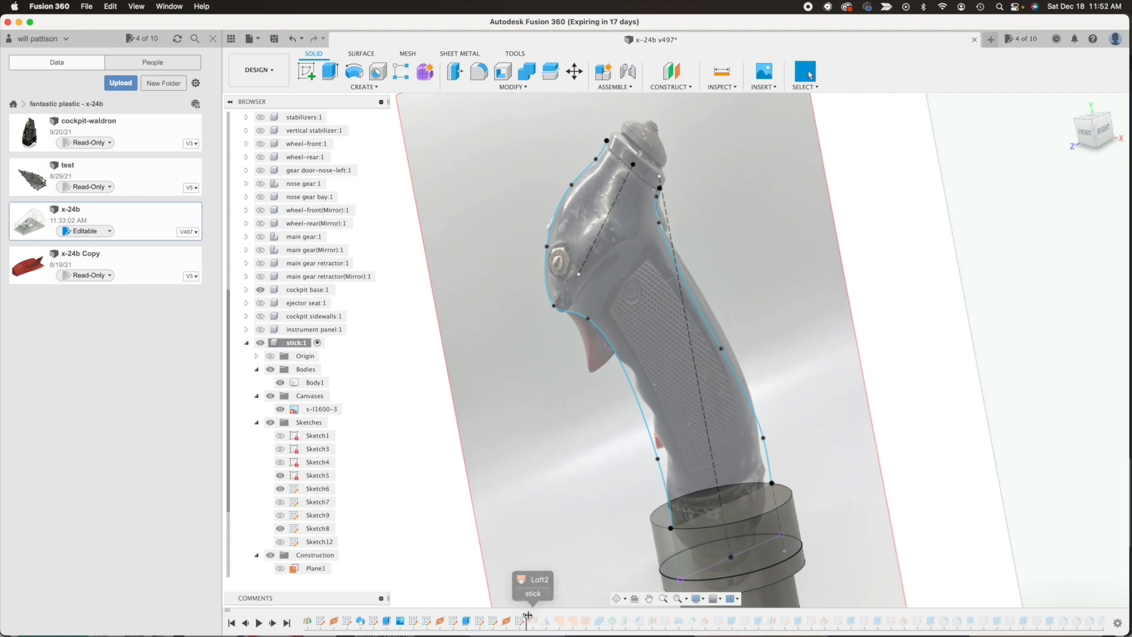
- Roll the timeline forward past Loft2 and make Sketch12 visible
{"action": "left_click_drag", "start_coordinate": [524, 615], "coordinate": [539, 615]}
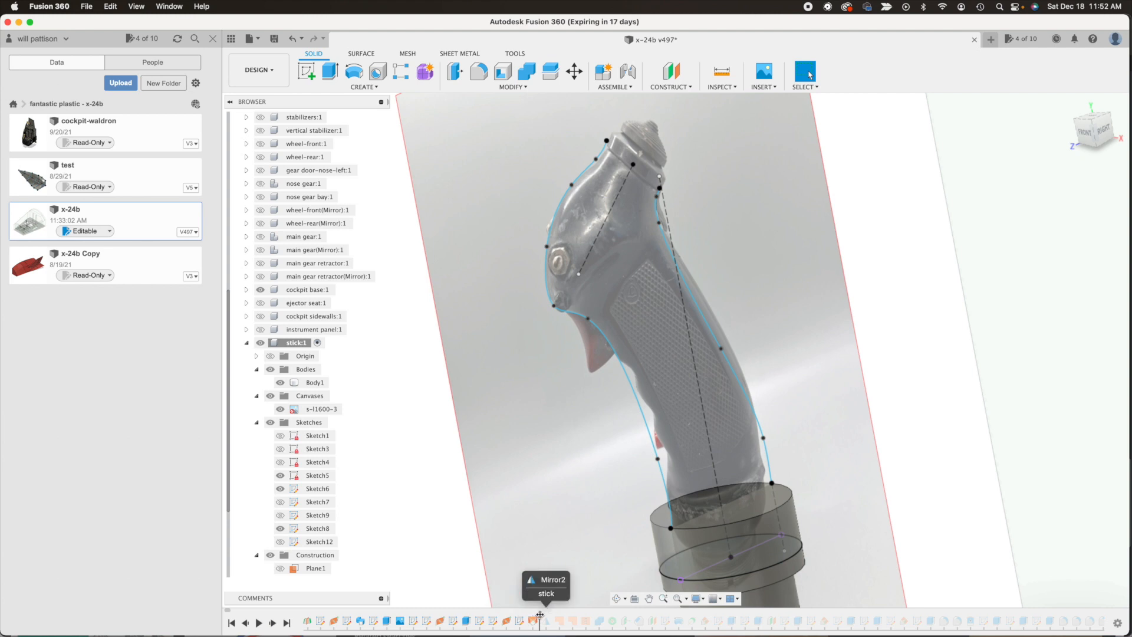
{"action": "left_click", "coordinate": [280, 555]}
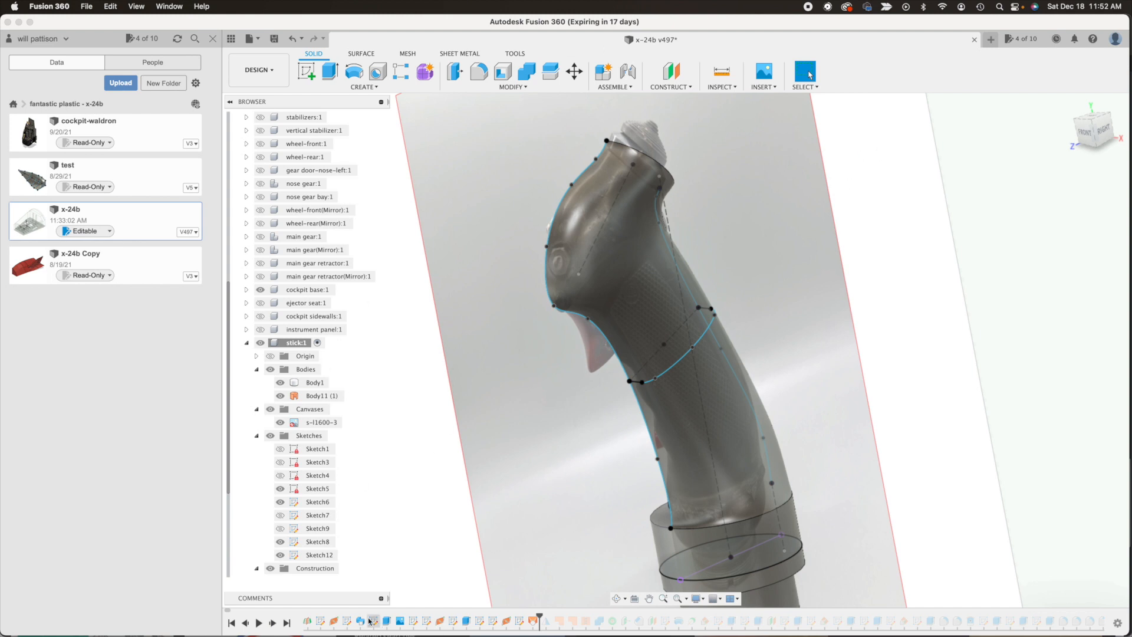
- Hide the s-l1600-3 canvas and inspect the lofted grip surface body from different angles
{"action": "left_click", "coordinate": [286, 424]}
{"action": "left_click", "coordinate": [282, 422]}
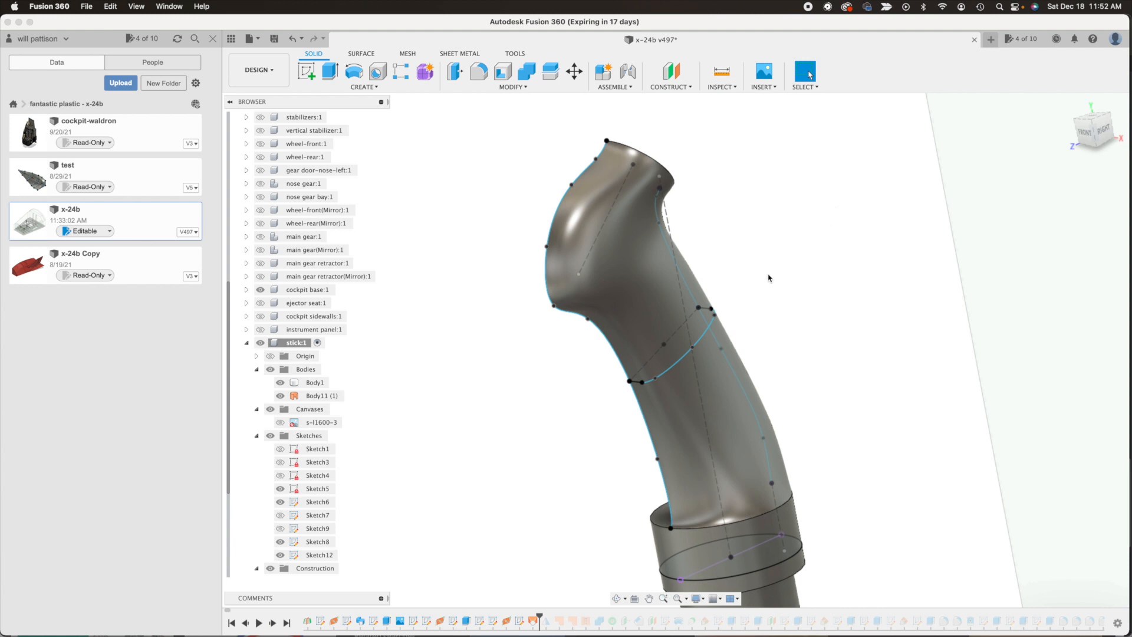
{"action": "left_click", "coordinate": [618, 599]}
{"action": "left_click_drag", "start_coordinate": [619, 584], "coordinate": [660, 519]}
{"action": "left_click_drag", "start_coordinate": [717, 400], "coordinate": [632, 273]}
{"action": "key", "text": "Escape"}
{"action": "left_click", "coordinate": [624, 287]}
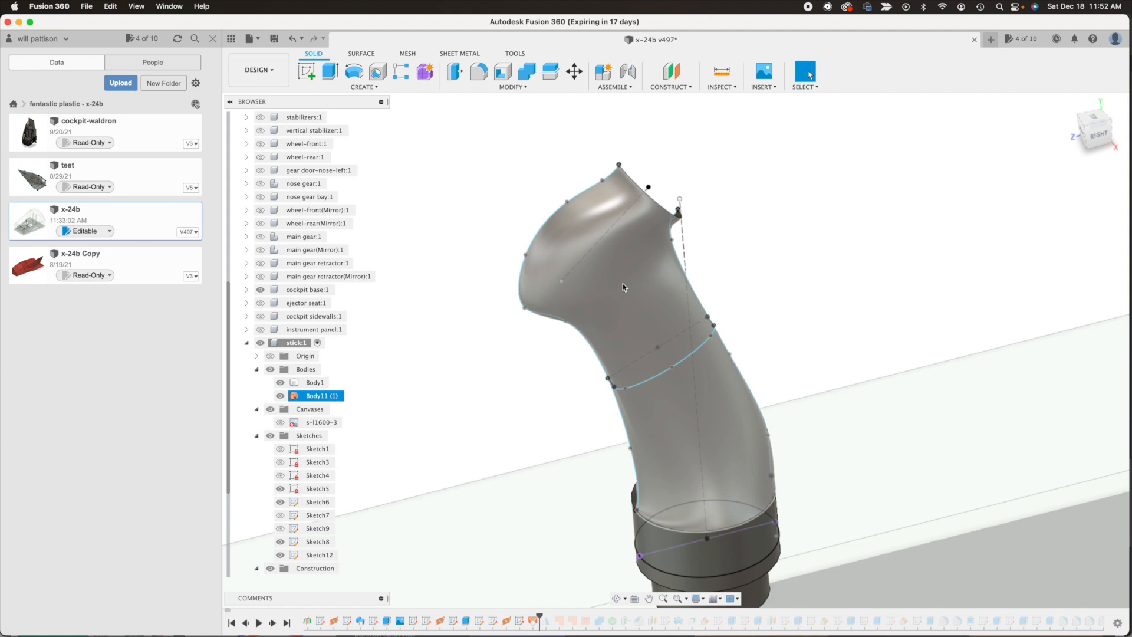
- Open Loft2 for editing, examine its profiles and guide rails around the grip, and leave it unchanged
{"action": "double_click", "coordinate": [533, 621]}
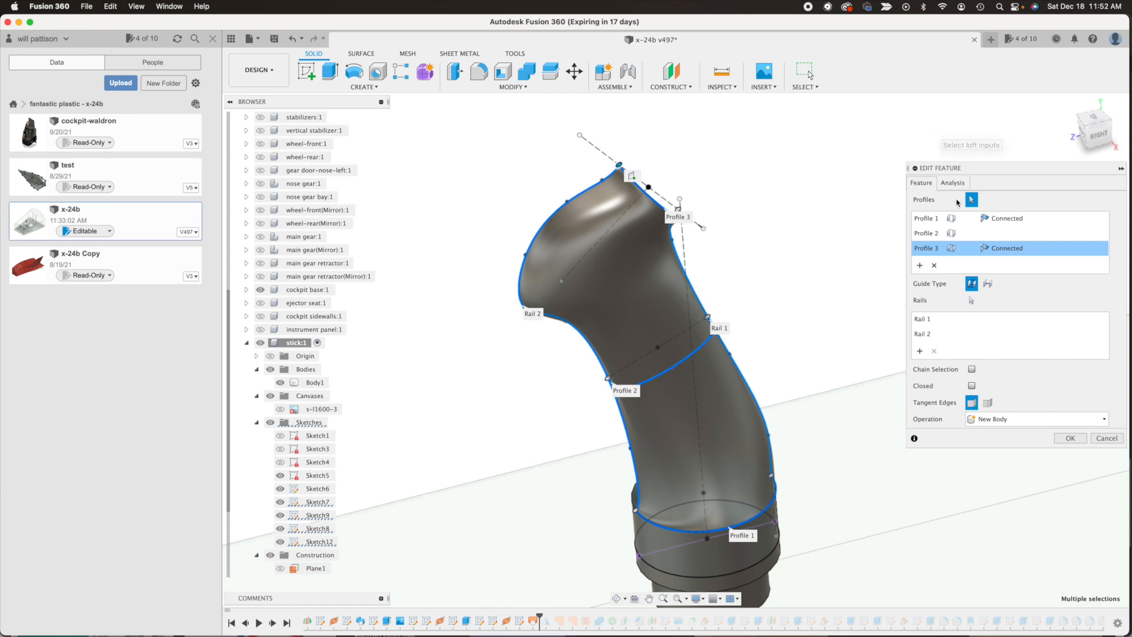
{"action": "left_click", "coordinate": [936, 221]}
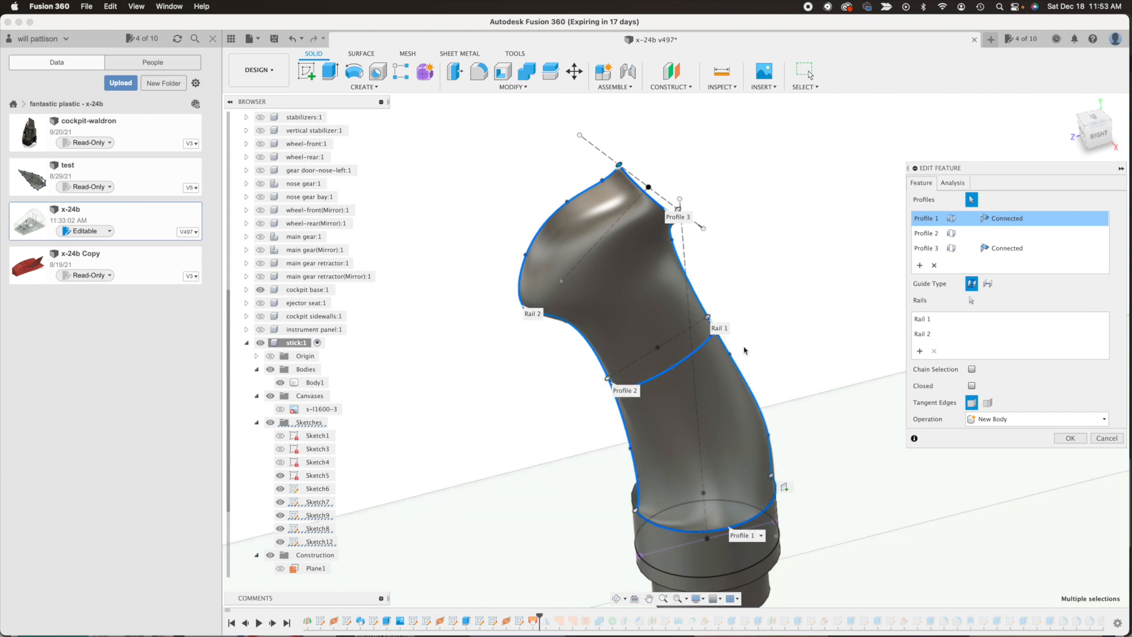
{"action": "left_click", "coordinate": [616, 598]}
{"action": "left_click_drag", "start_coordinate": [697, 245], "coordinate": [710, 211]}
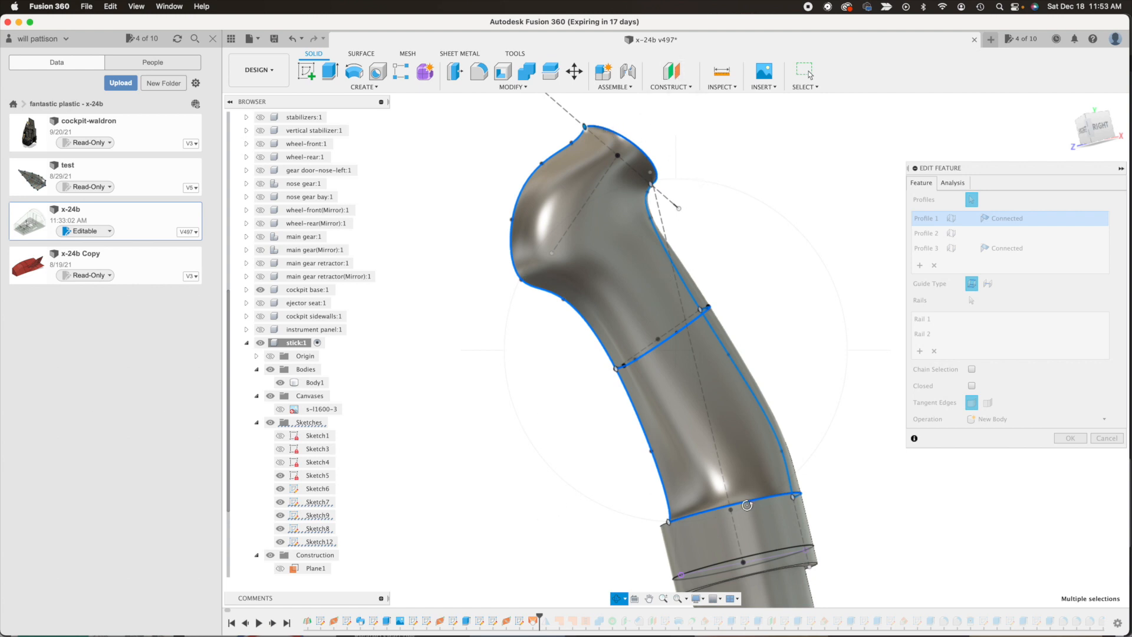
{"action": "key", "text": "Escape"}
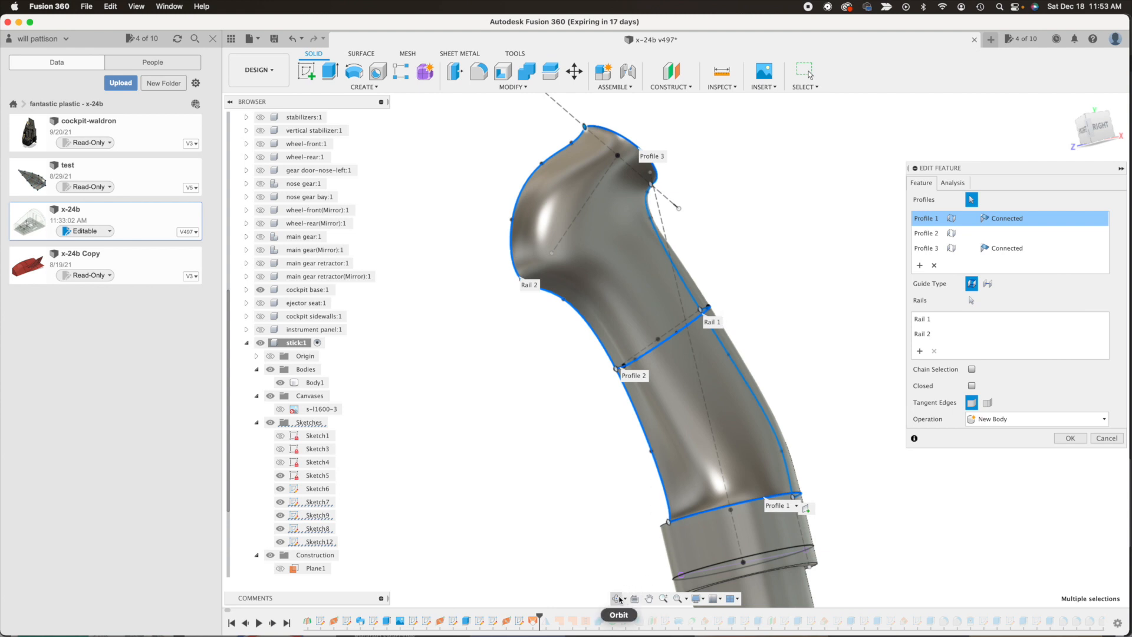
{"action": "left_click", "coordinate": [617, 600]}
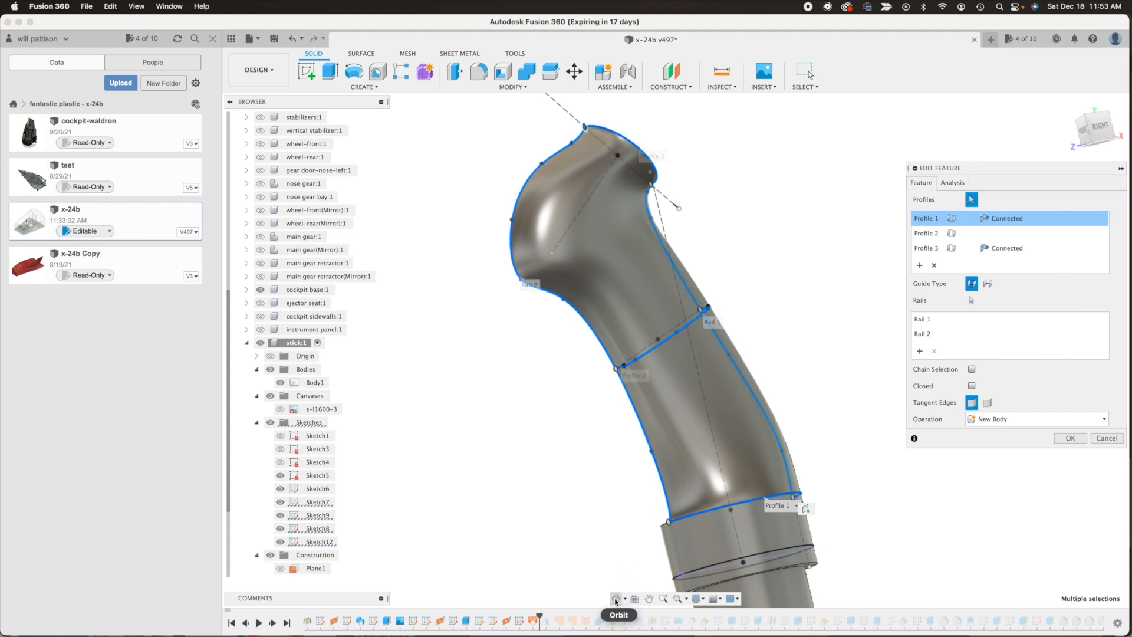
{"action": "left_click_drag", "start_coordinate": [669, 384], "coordinate": [646, 403]}
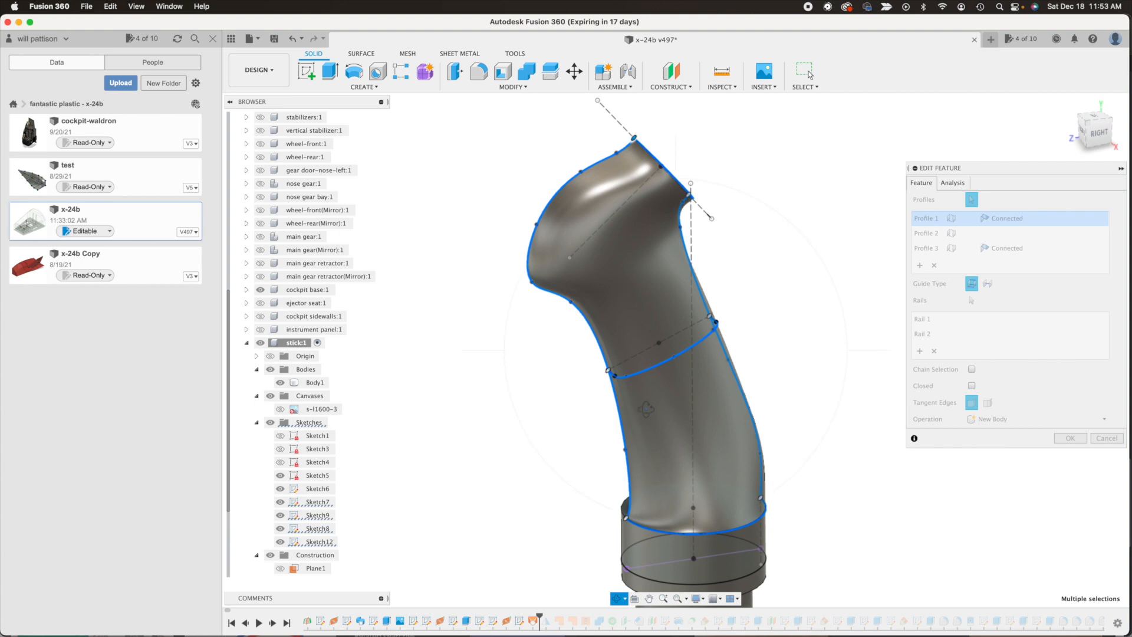
{"action": "key", "text": "Escape"}
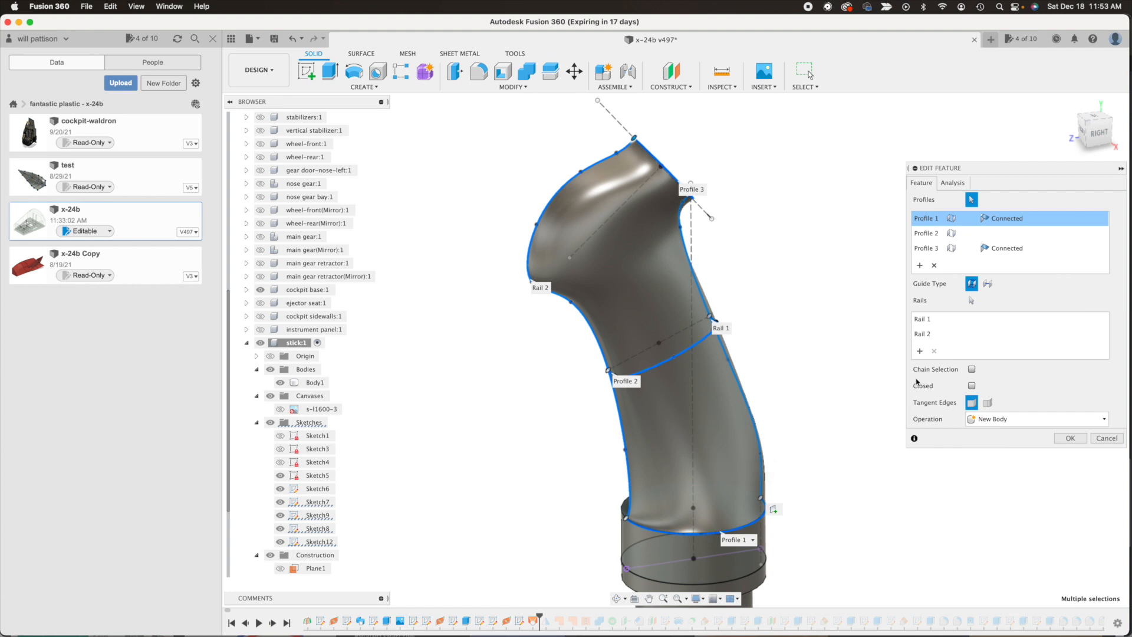
{"action": "left_click", "coordinate": [933, 319]}
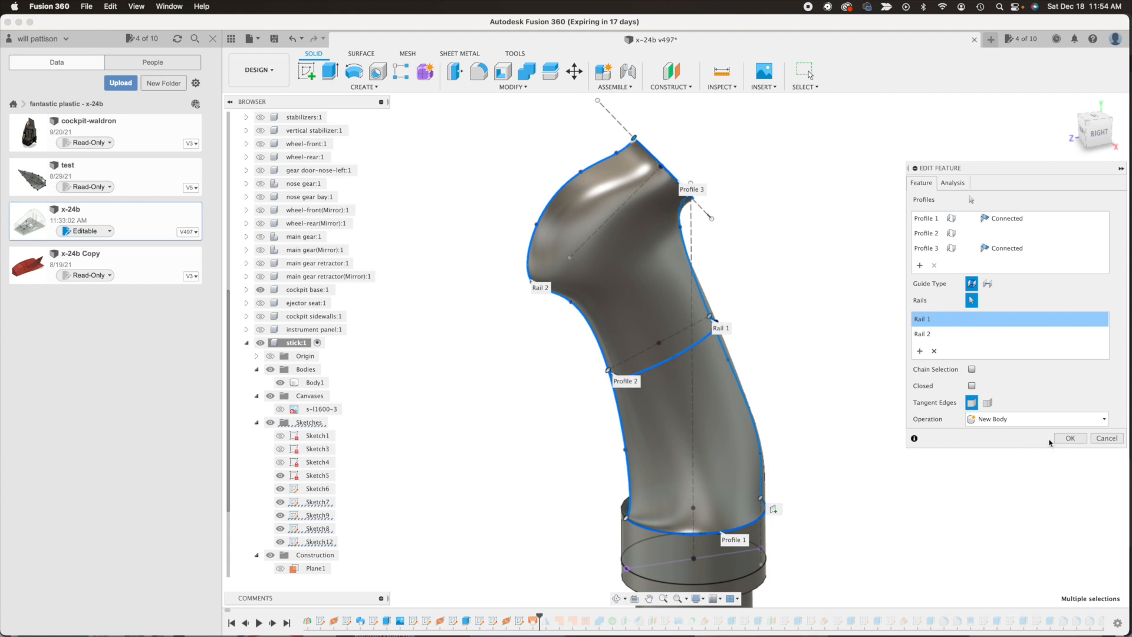
{"action": "left_click", "coordinate": [1104, 442]}
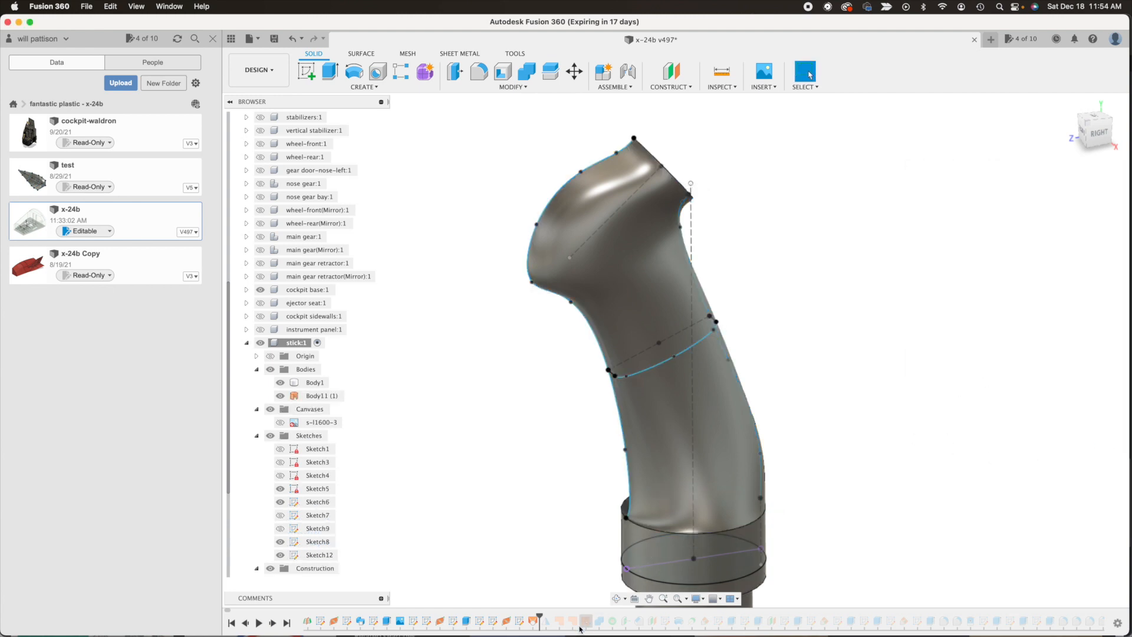
- Inspect the lofted half-grip from behind and above, together with the surrounding cockpit base
{"action": "left_click", "coordinate": [616, 602]}
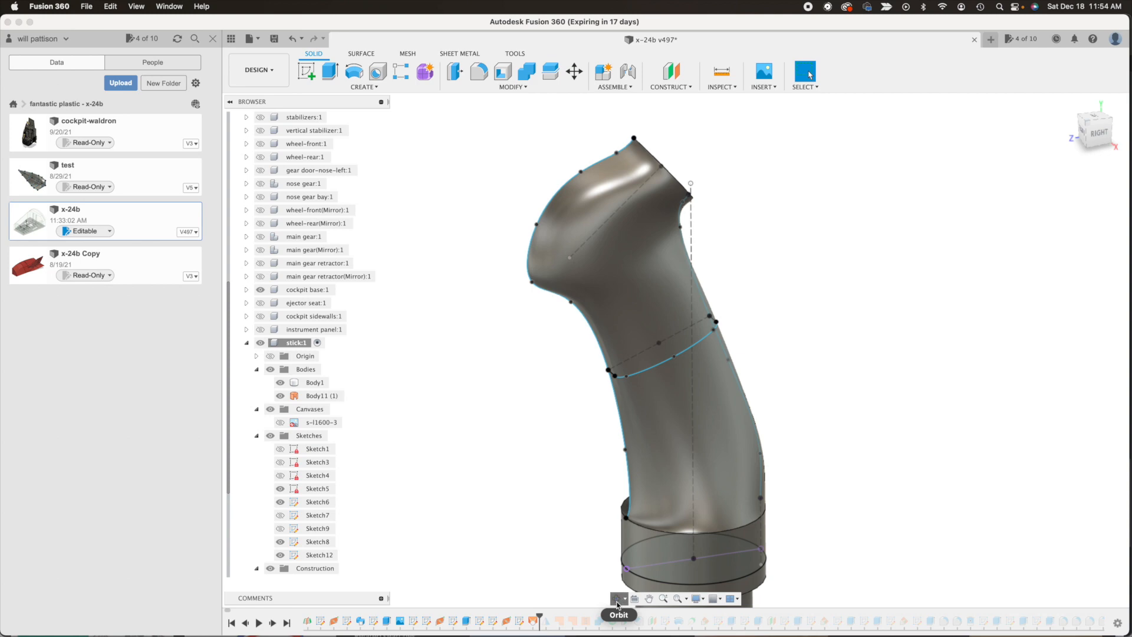
{"action": "left_click_drag", "start_coordinate": [698, 381], "coordinate": [691, 404]}
{"action": "middle_click_drag", "start_coordinate": [677, 336], "coordinate": [632, 363], "text": "shift"}
{"action": "scroll", "coordinate": [637, 452], "scroll_direction": "down", "scroll_amount": 5}
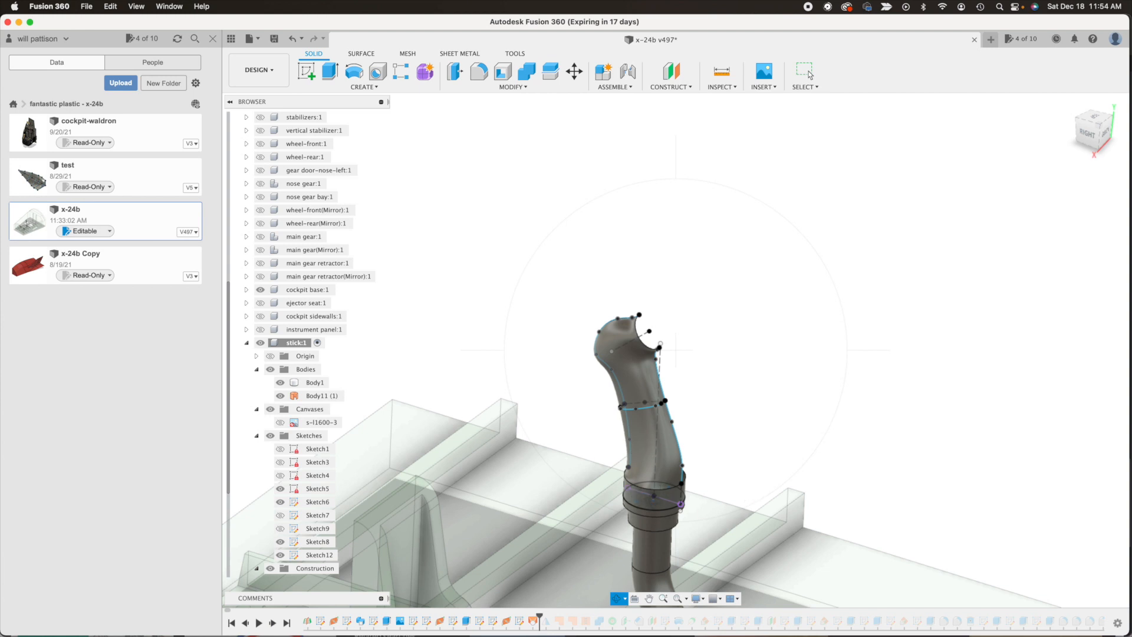
{"action": "key", "text": "Escape"}
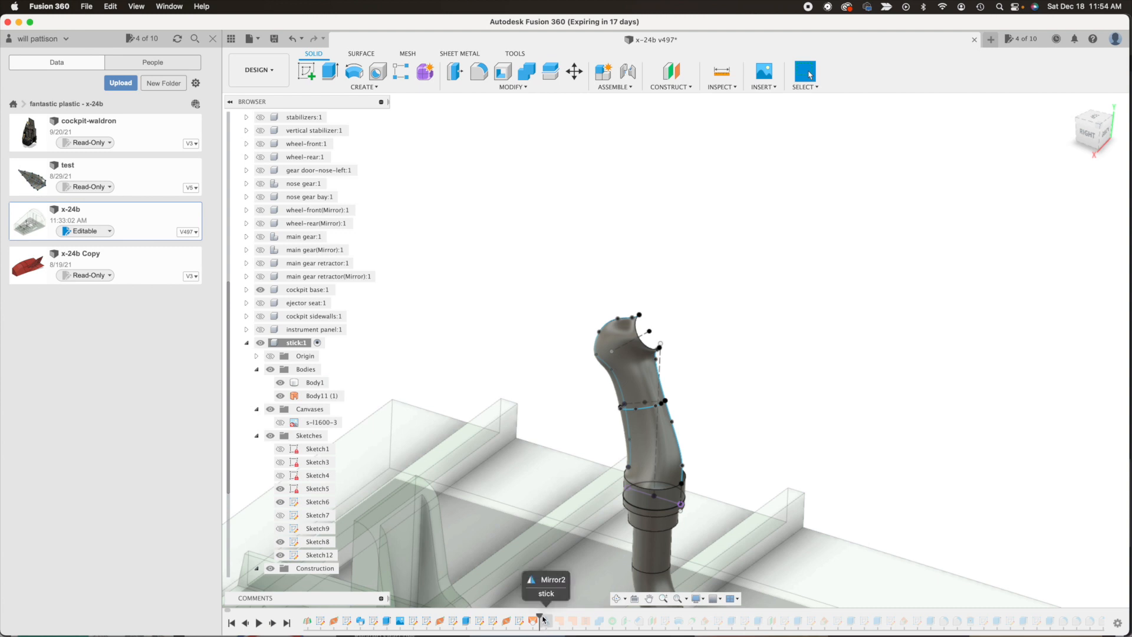
- Roll the timeline forward past Mirror2 and hide the cockpit base and Body1 around the mirrored grip
{"action": "left_click_drag", "start_coordinate": [541, 615], "coordinate": [551, 616]}
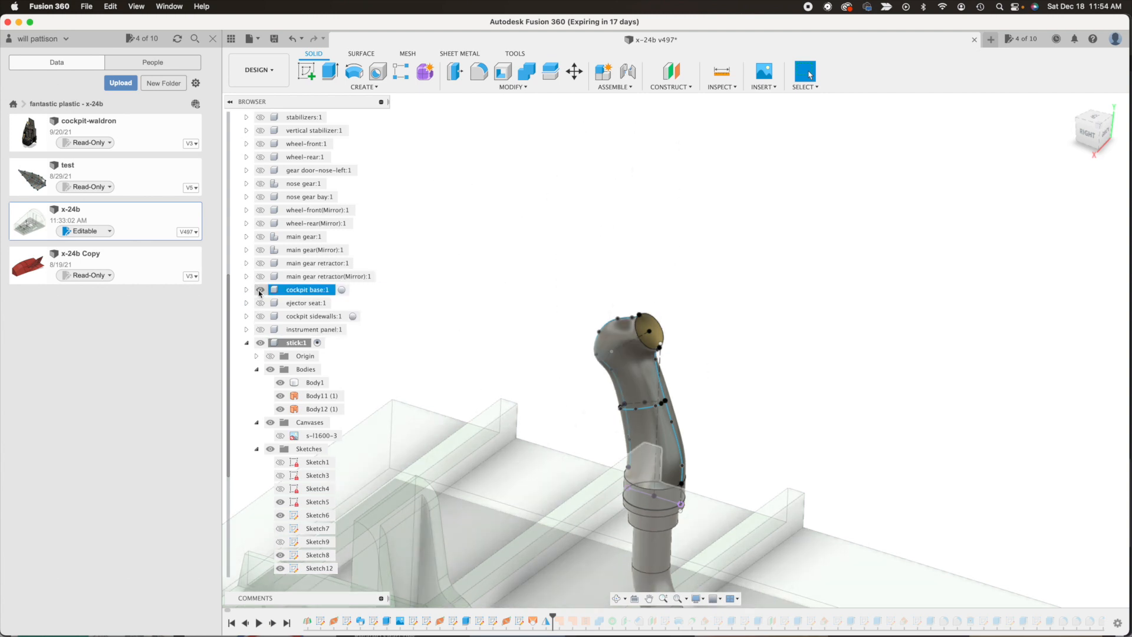
{"action": "left_click", "coordinate": [260, 290]}
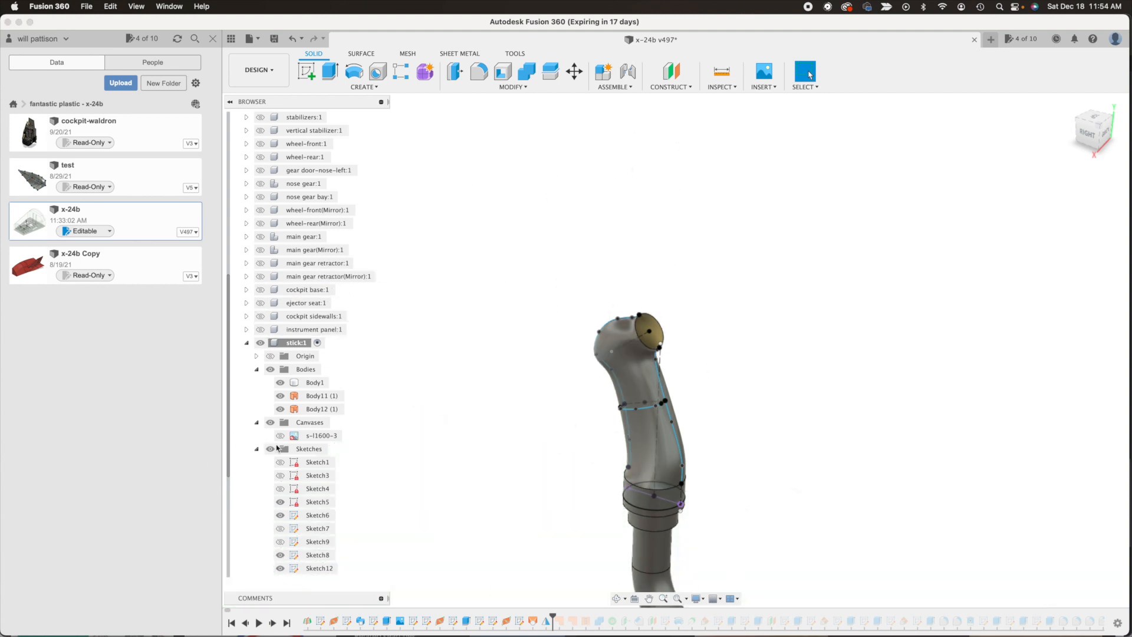
{"action": "left_click", "coordinate": [283, 383]}
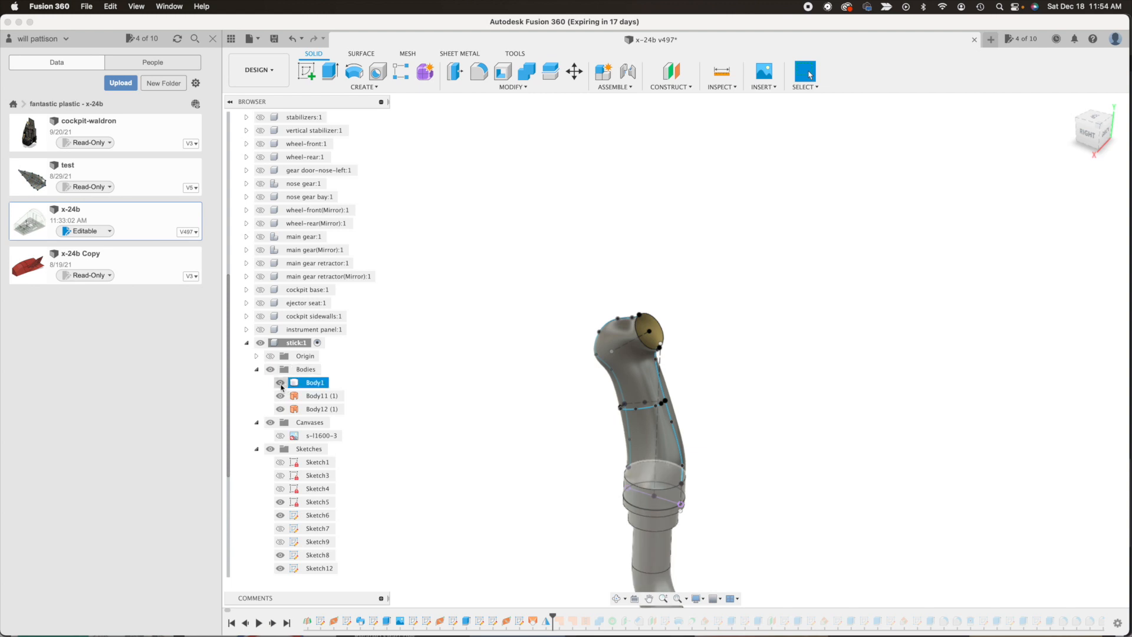
{"action": "left_click", "coordinate": [281, 384]}
{"action": "left_click", "coordinate": [280, 384]}
{"action": "left_click", "coordinate": [280, 383]}
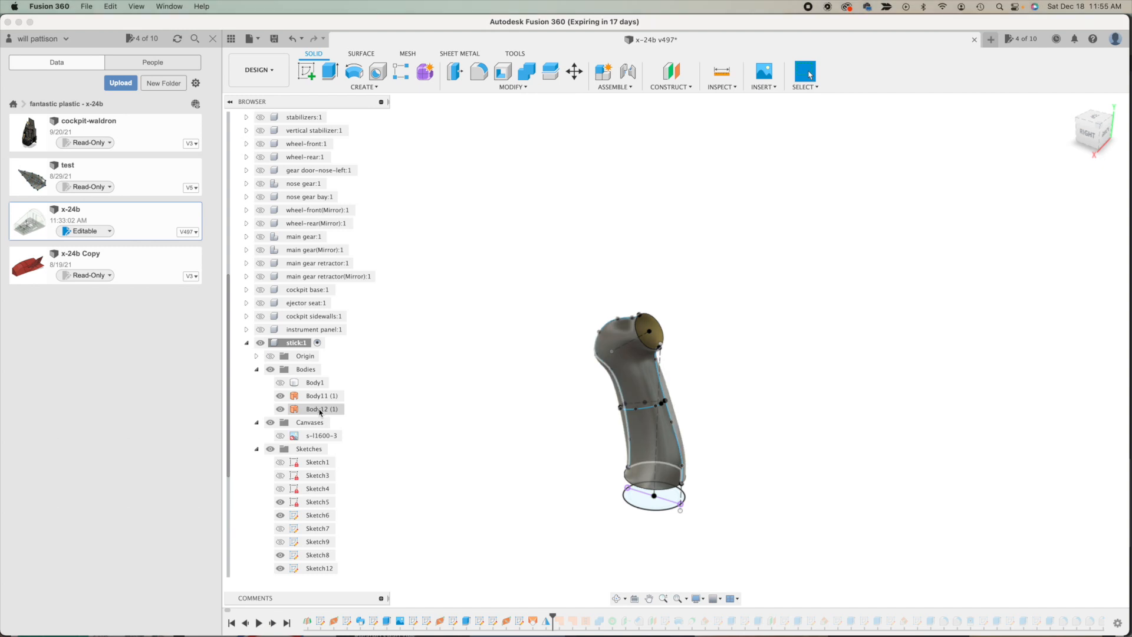
- Hide Sketch5, Sketch6, Sketch8 and Sketch12 so that only the grip's two surface halves are displayed
{"action": "left_click", "coordinate": [620, 600]}
{"action": "left_click_drag", "start_coordinate": [667, 475], "coordinate": [673, 415]}
{"action": "left_click", "coordinate": [806, 72]}
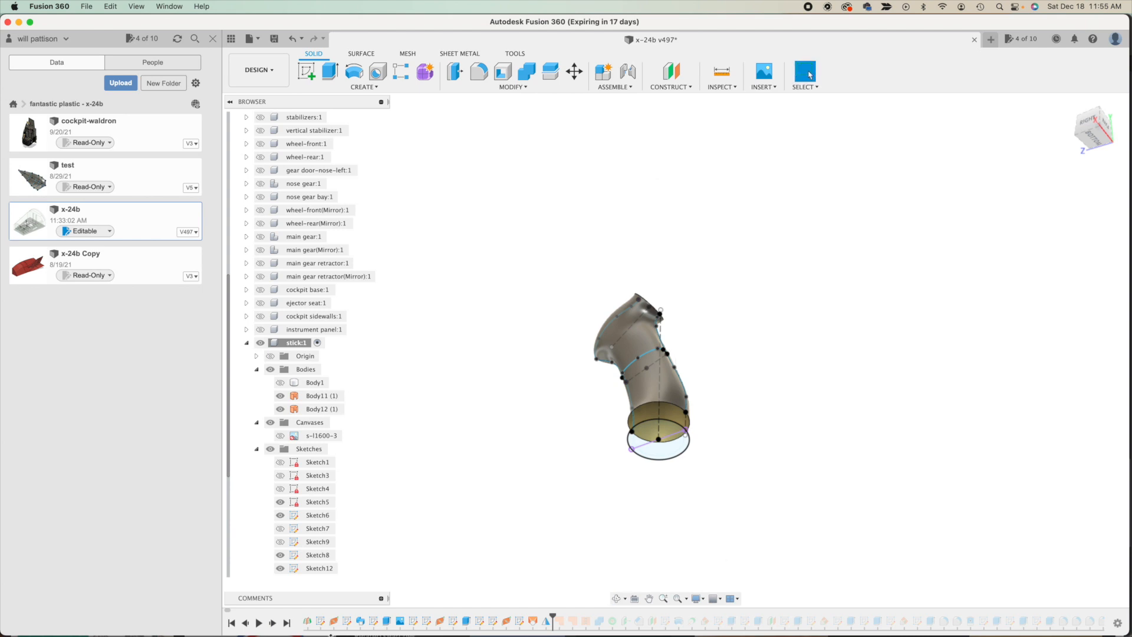
{"action": "left_click", "coordinate": [280, 501]}
{"action": "left_click", "coordinate": [280, 515]}
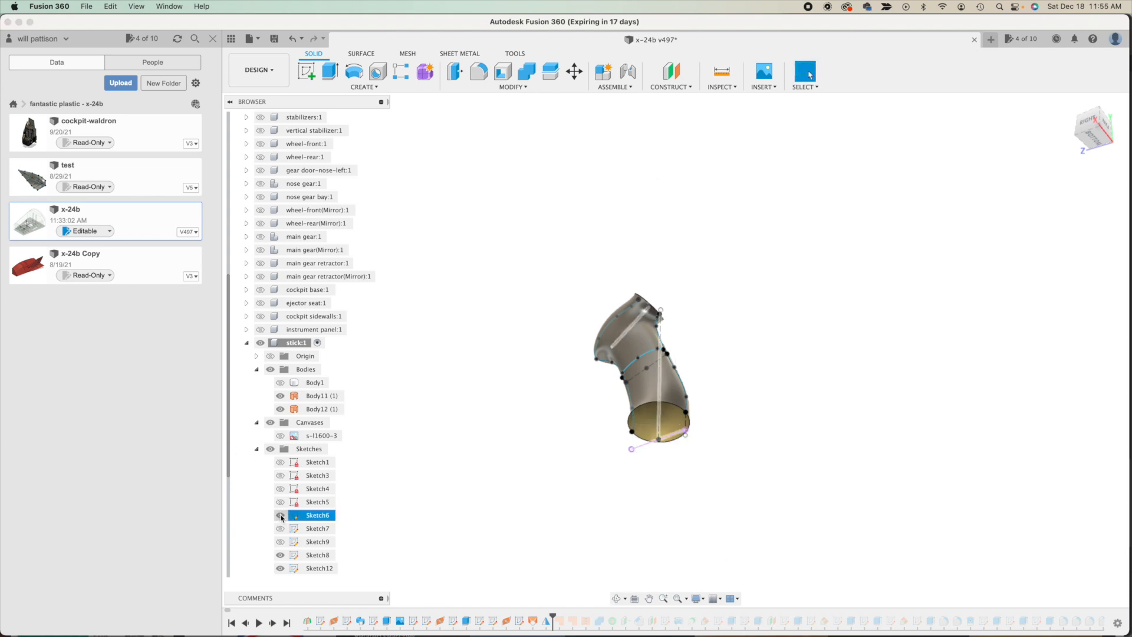
{"action": "left_click", "coordinate": [280, 555]}
{"action": "left_click", "coordinate": [280, 568]}
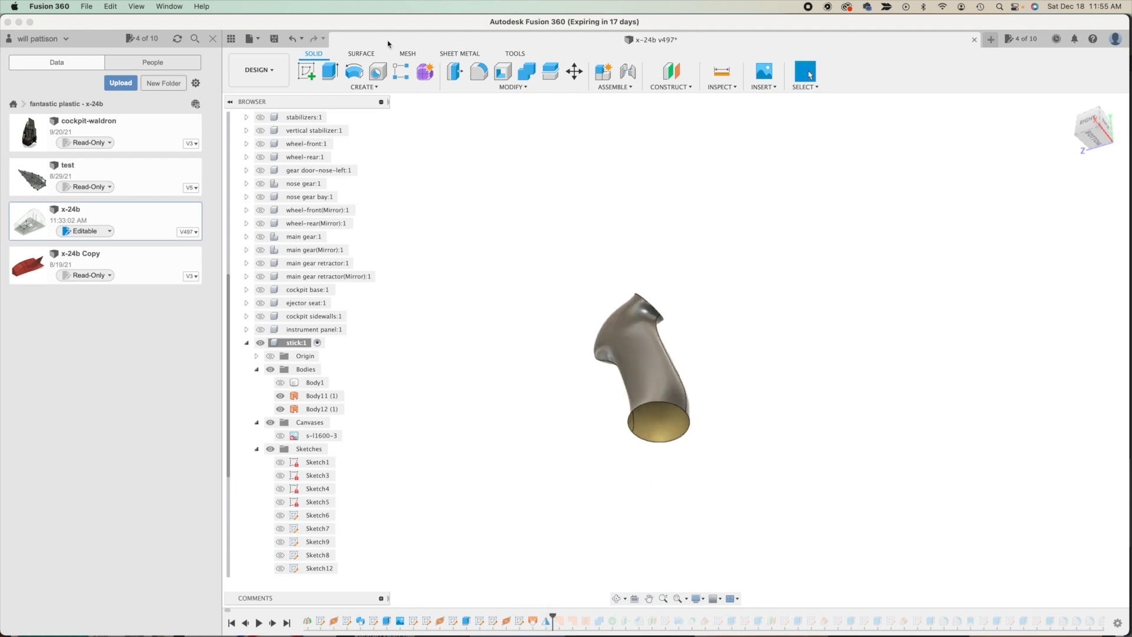
- Roll the timeline forward to just before SurfaceStitch2 and inspect the surfaces capping the grip's two open ends
{"action": "left_click", "coordinate": [367, 55]}
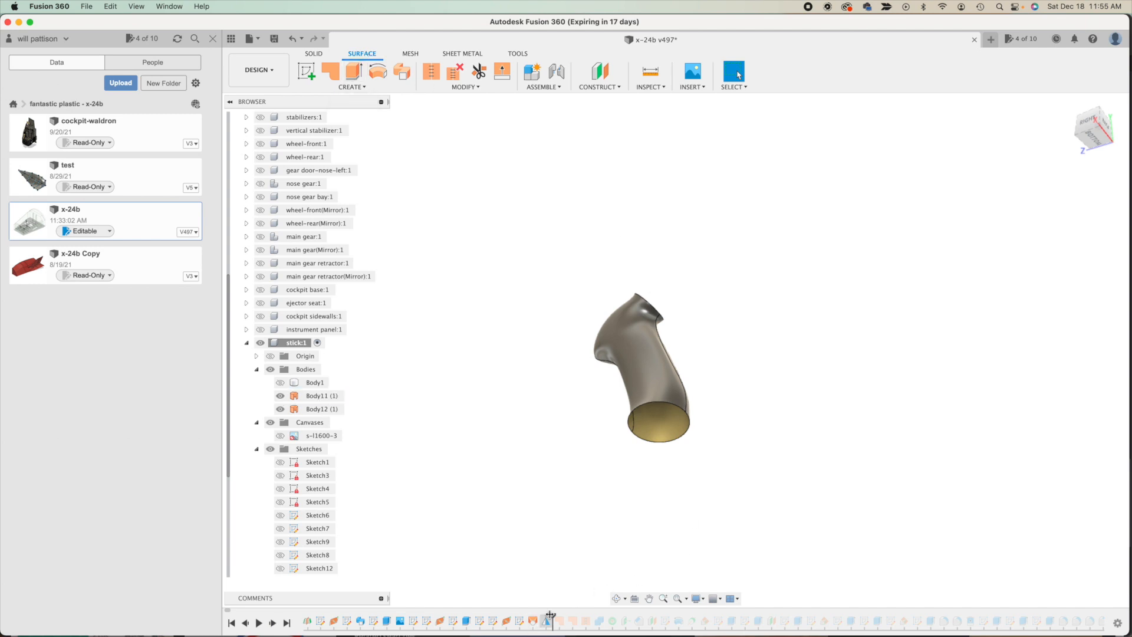
{"action": "mouse_move", "coordinate": [552, 616]}
{"action": "left_mouse_down"}
{"action": "mouse_move", "coordinate": [593, 614]}
{"action": "mouse_move", "coordinate": [575, 604]}
{"action": "left_mouse_up"}
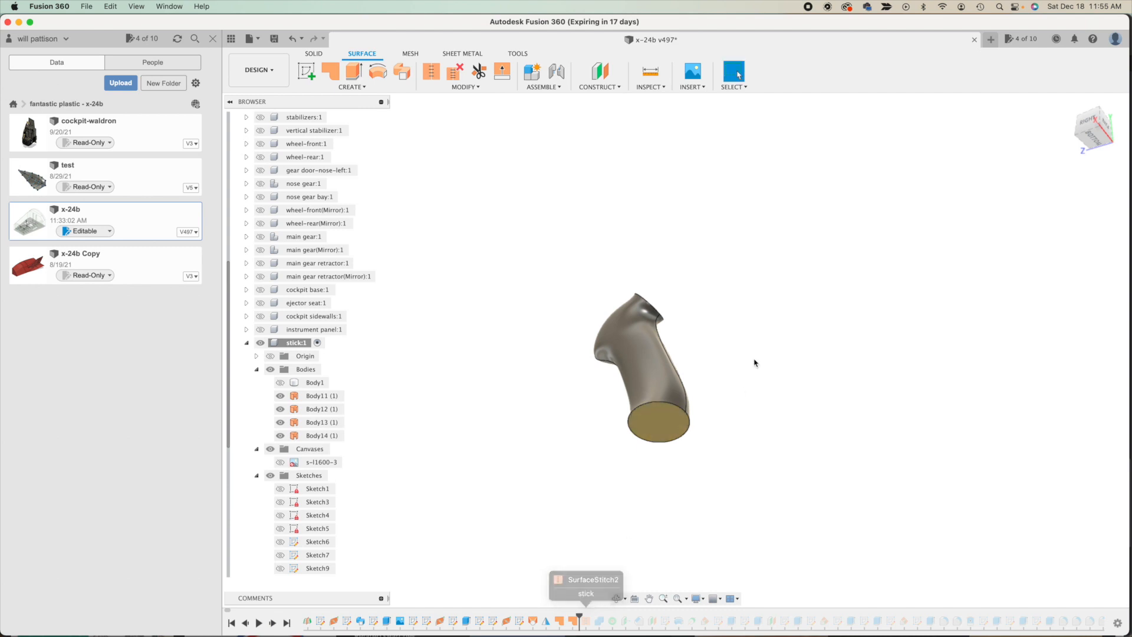
{"action": "left_click", "coordinate": [617, 602]}
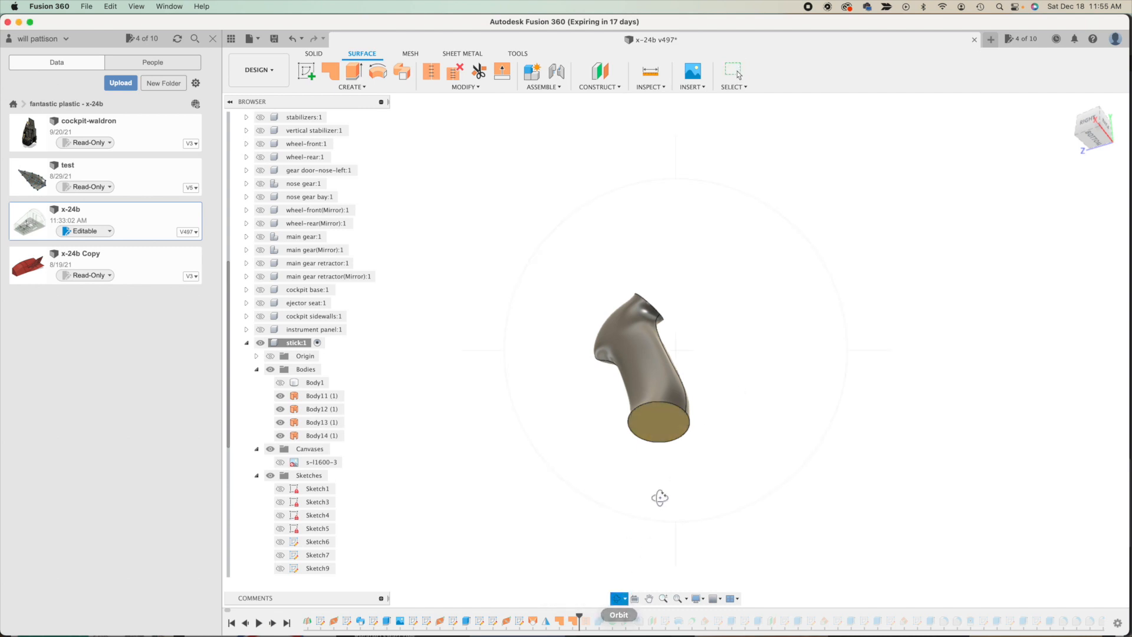
{"action": "left_click_drag", "start_coordinate": [646, 352], "coordinate": [640, 389]}
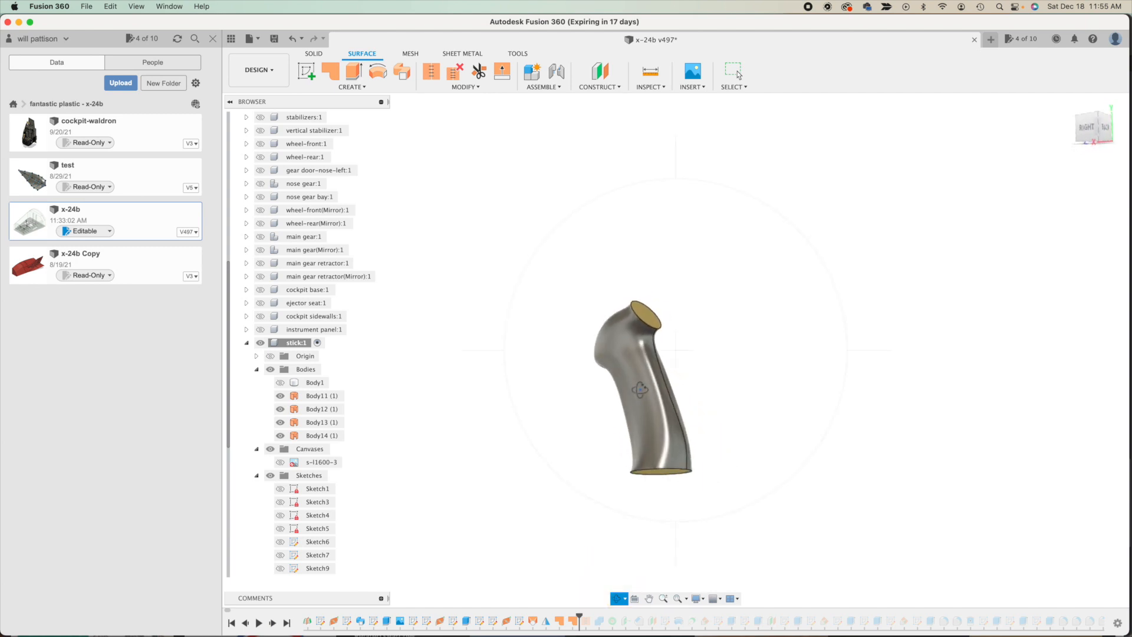
{"action": "key", "text": "Escape"}
{"action": "left_click", "coordinate": [635, 321]}
{"action": "left_click", "coordinate": [643, 315]}
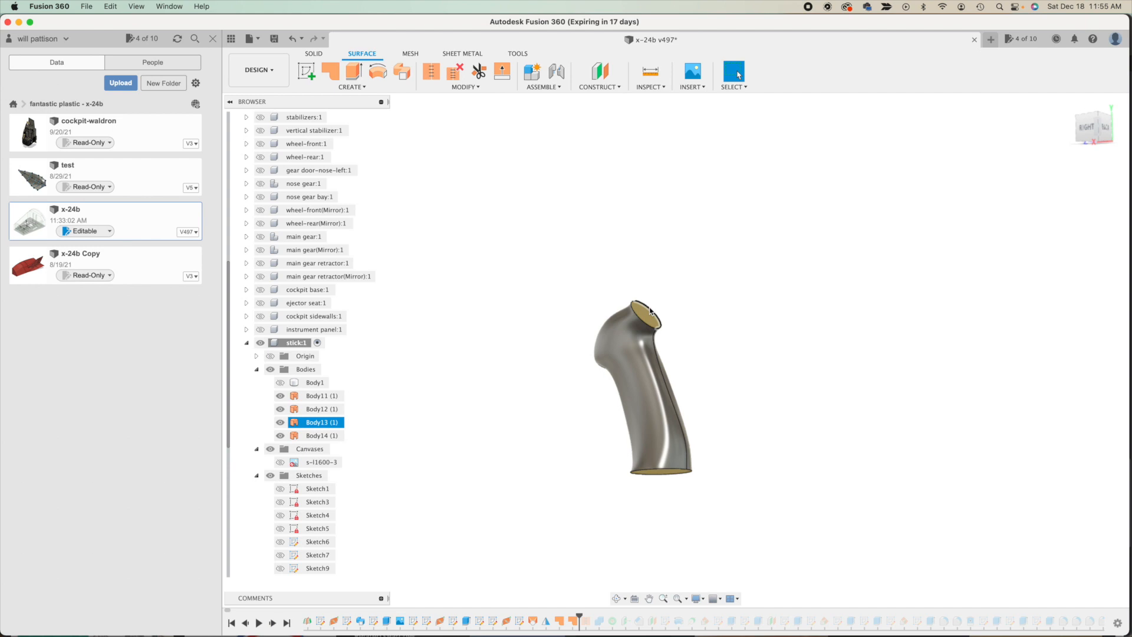
{"action": "left_click", "coordinate": [739, 229]}
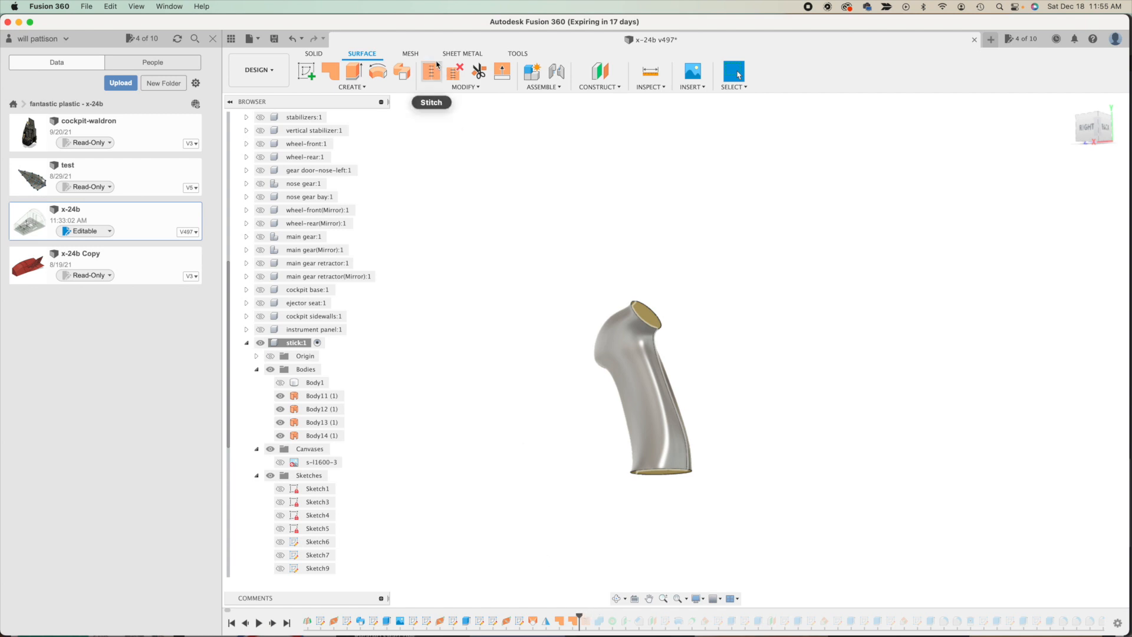
{"action": "left_click", "coordinate": [580, 615]}
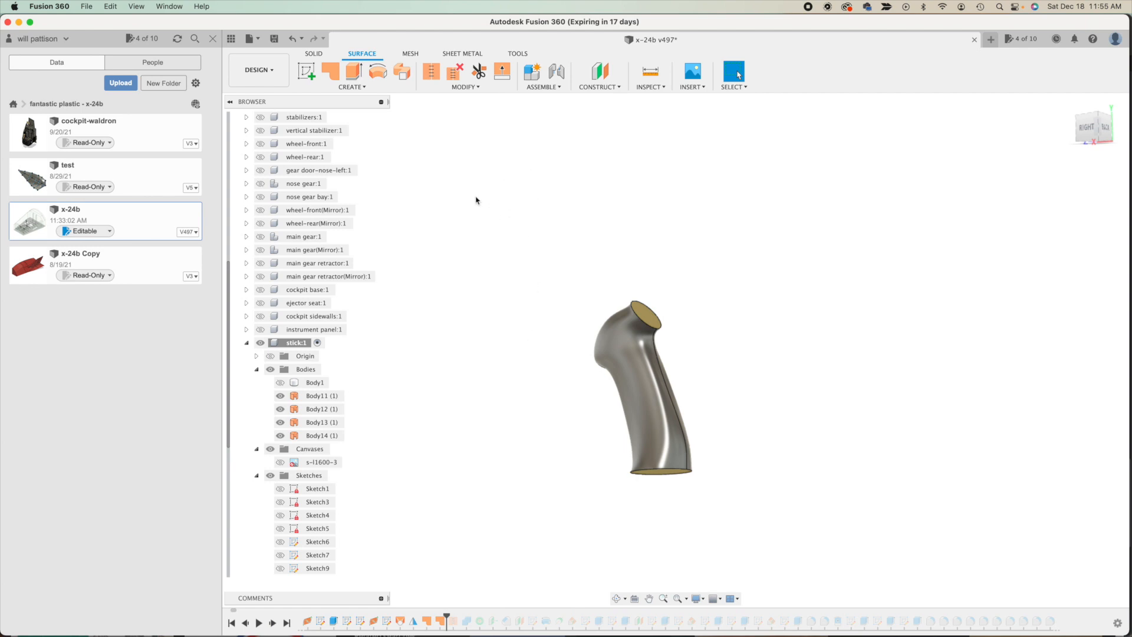
- Try the Stitch tool on the four grip surface bodies, Body11 to Body14, without applying it
{"action": "left_click", "coordinate": [430, 72]}
{"action": "left_click_drag", "start_coordinate": [530, 229], "coordinate": [757, 528]}
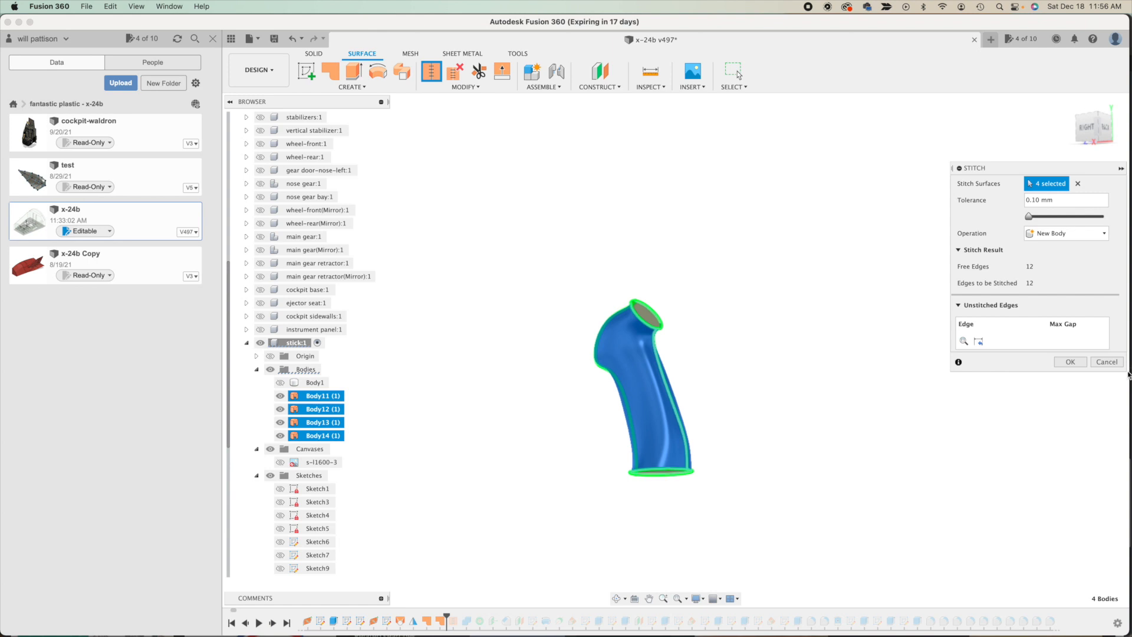
{"action": "left_click", "coordinate": [1095, 365]}
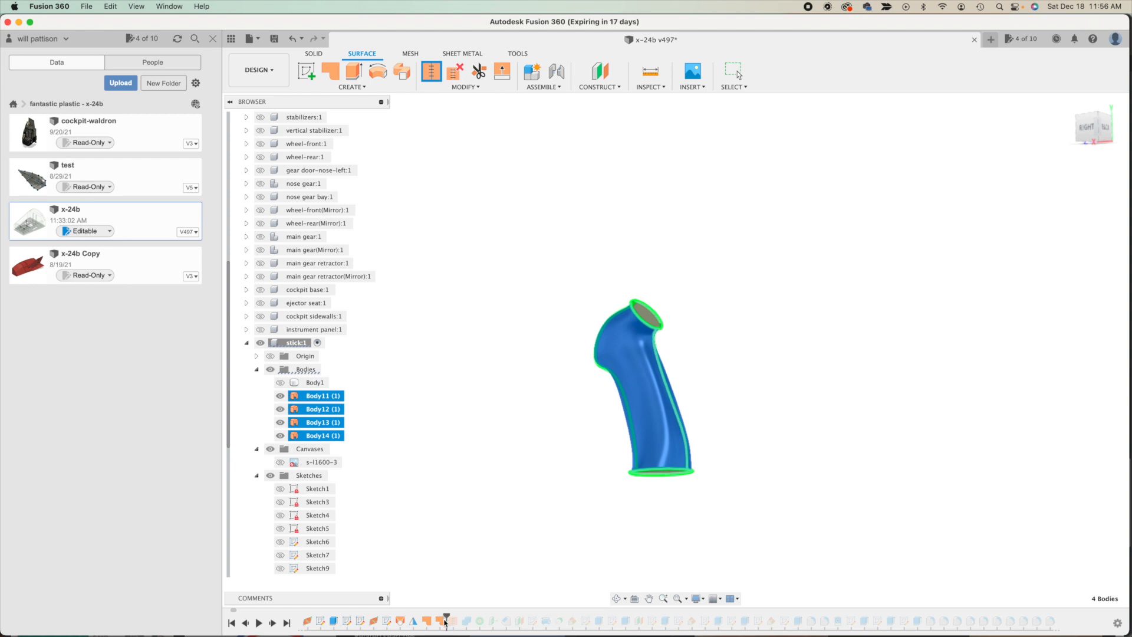
{"action": "key", "text": "Escape"}
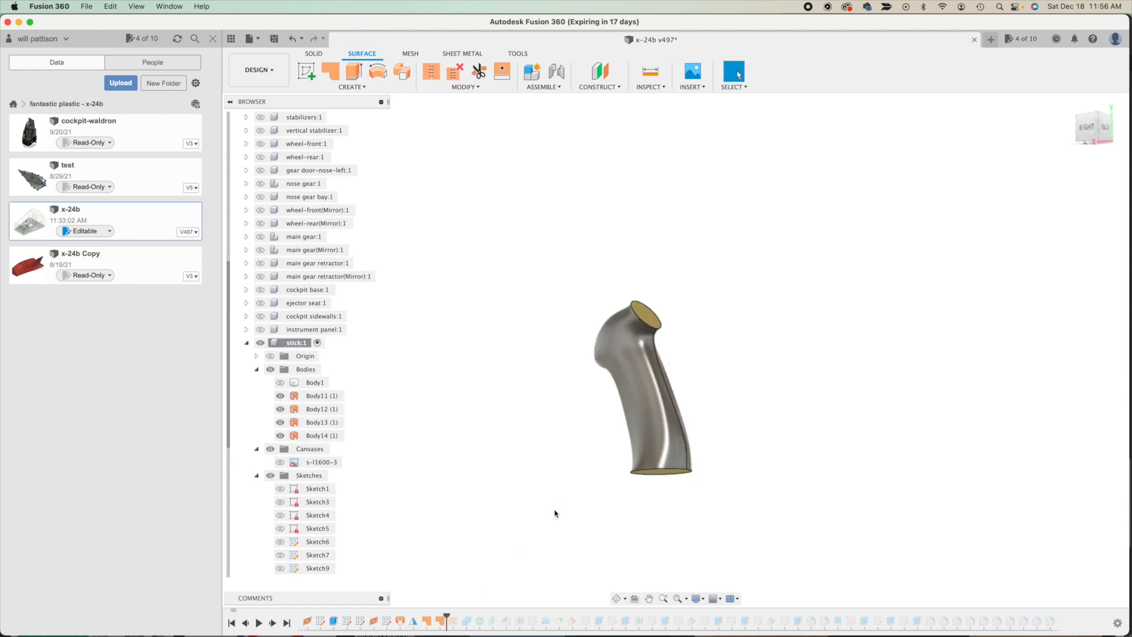
- Roll the timeline forward past SurfaceStitch2 and inspect the stitched grip body from above
{"action": "left_click", "coordinate": [455, 620]}
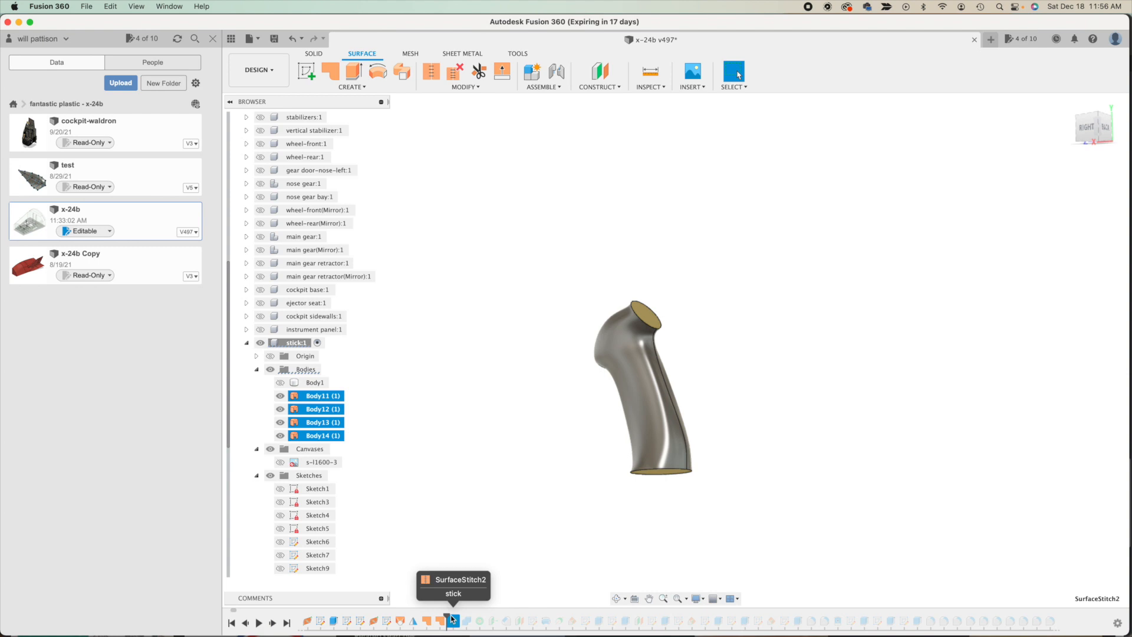
{"action": "left_click", "coordinate": [459, 619]}
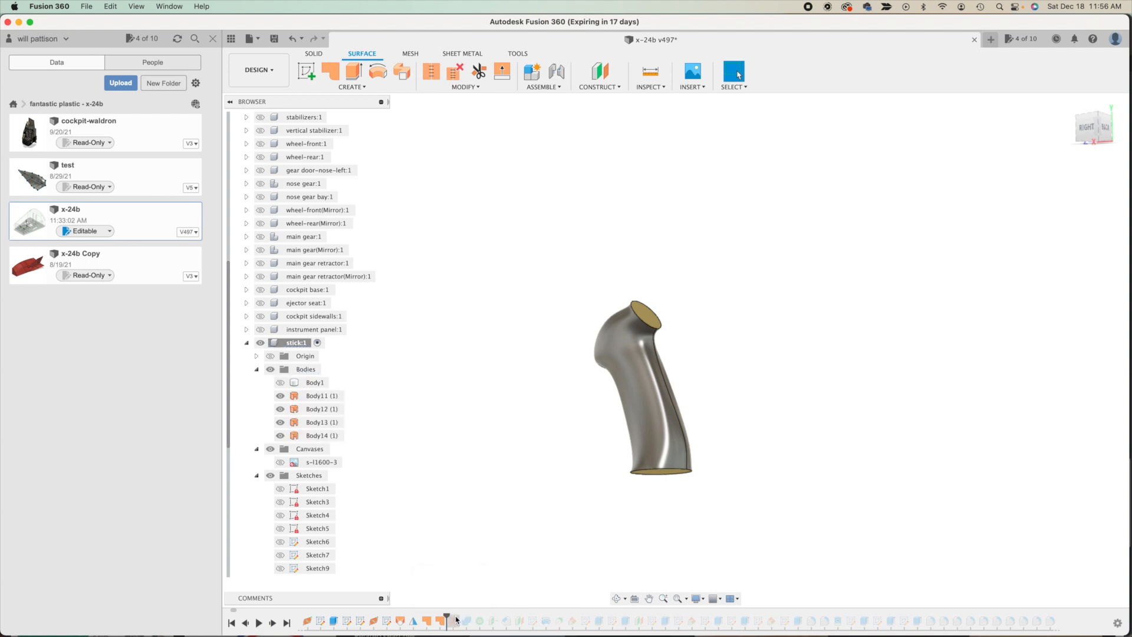
{"action": "left_click_drag", "start_coordinate": [446, 616], "coordinate": [450, 616]}
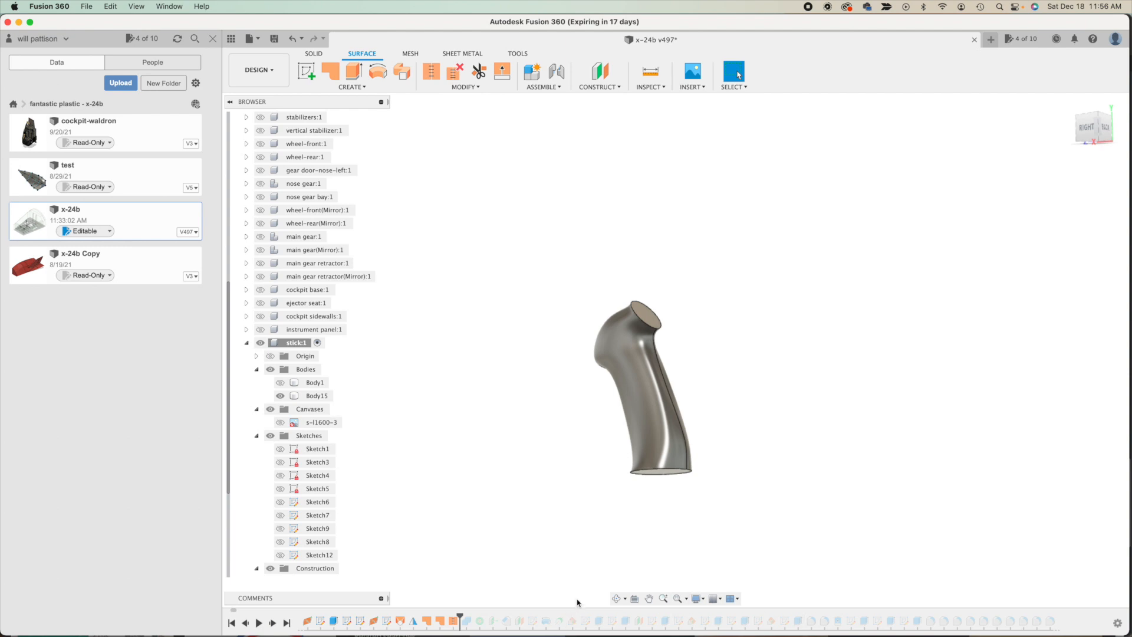
{"action": "left_click", "coordinate": [615, 600]}
{"action": "left_click_drag", "start_coordinate": [710, 361], "coordinate": [705, 415]}
{"action": "key", "text": "Escape"}
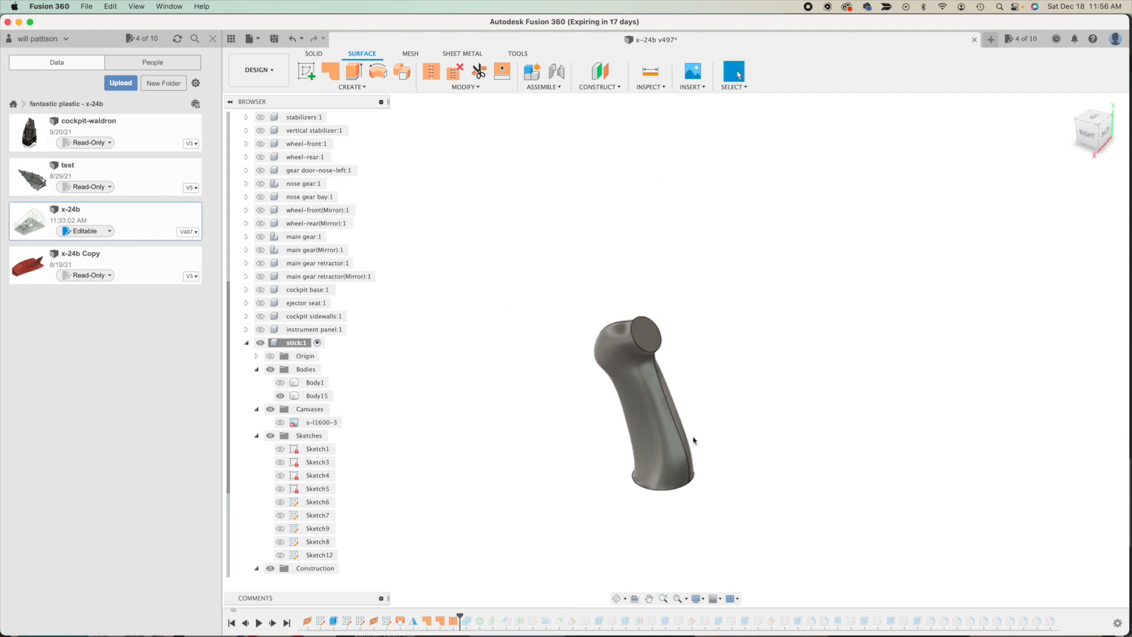
- Check the grip's interior with a section analysis from its round end face offset -1.00 mm, without keeping the analysis
{"action": "left_click", "coordinate": [667, 89]}
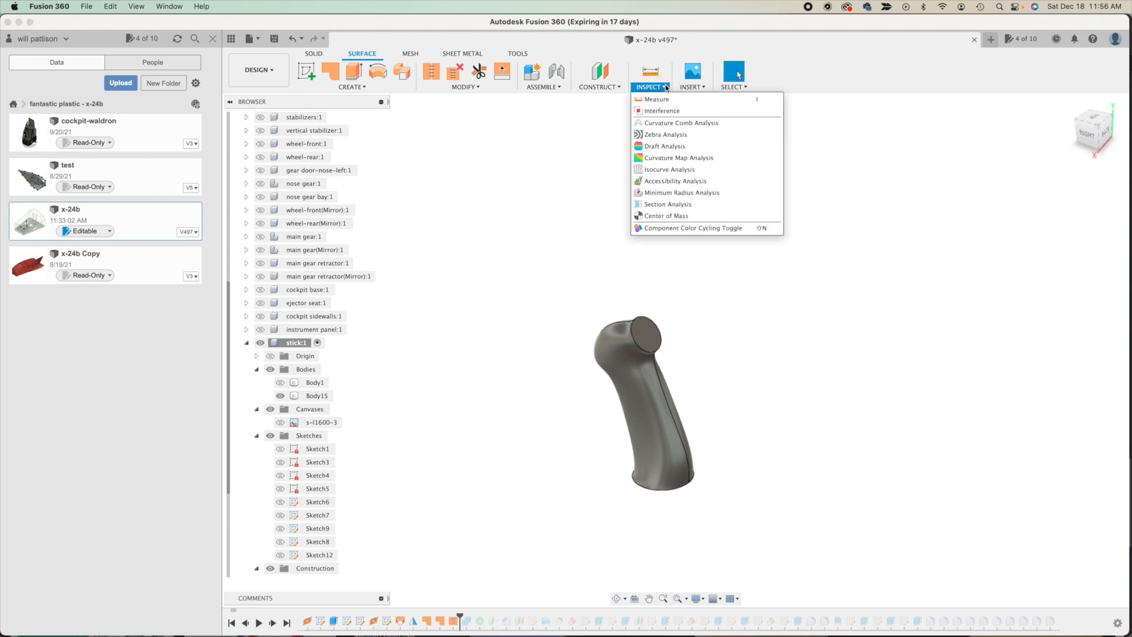
{"action": "left_click", "coordinate": [677, 209]}
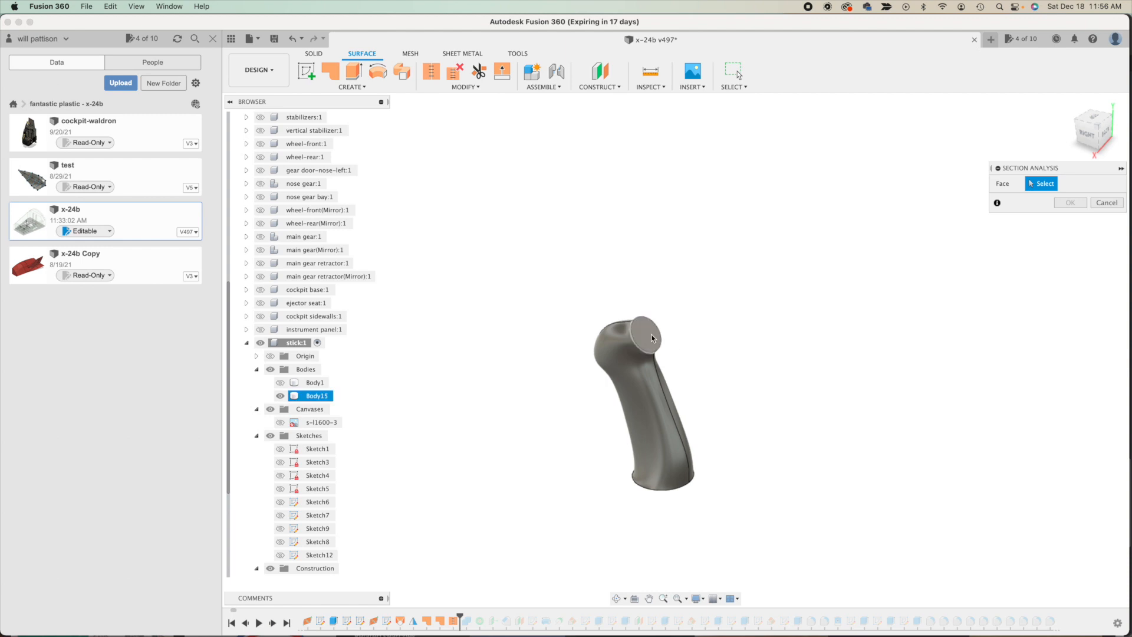
{"action": "right_click", "coordinate": [654, 338]}
{"action": "left_click", "coordinate": [999, 310]}
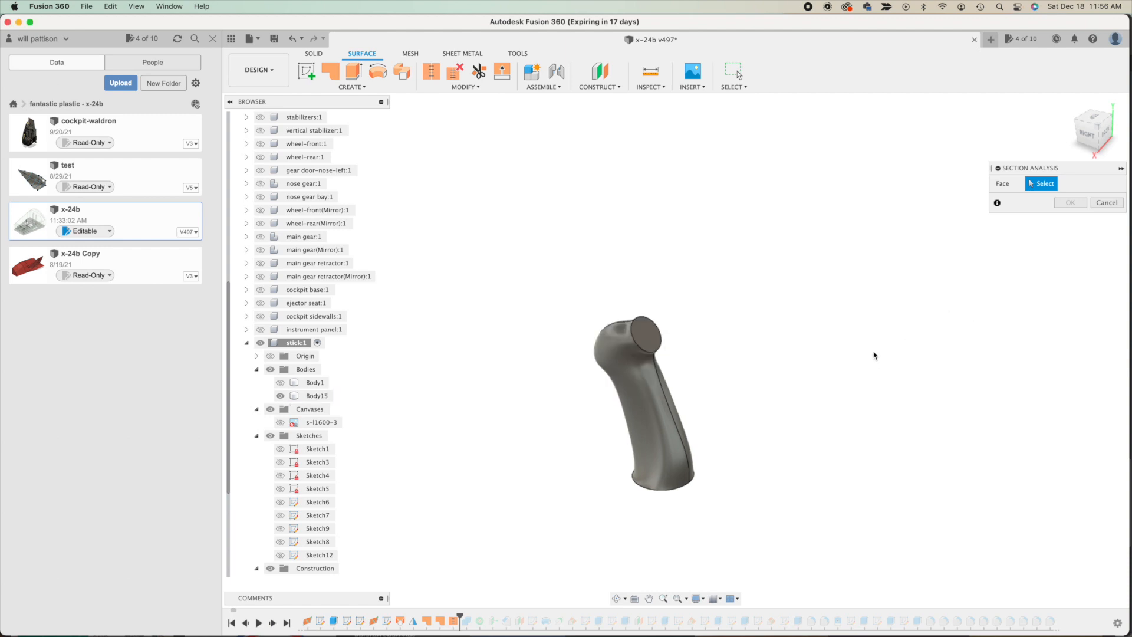
{"action": "left_click", "coordinate": [652, 344]}
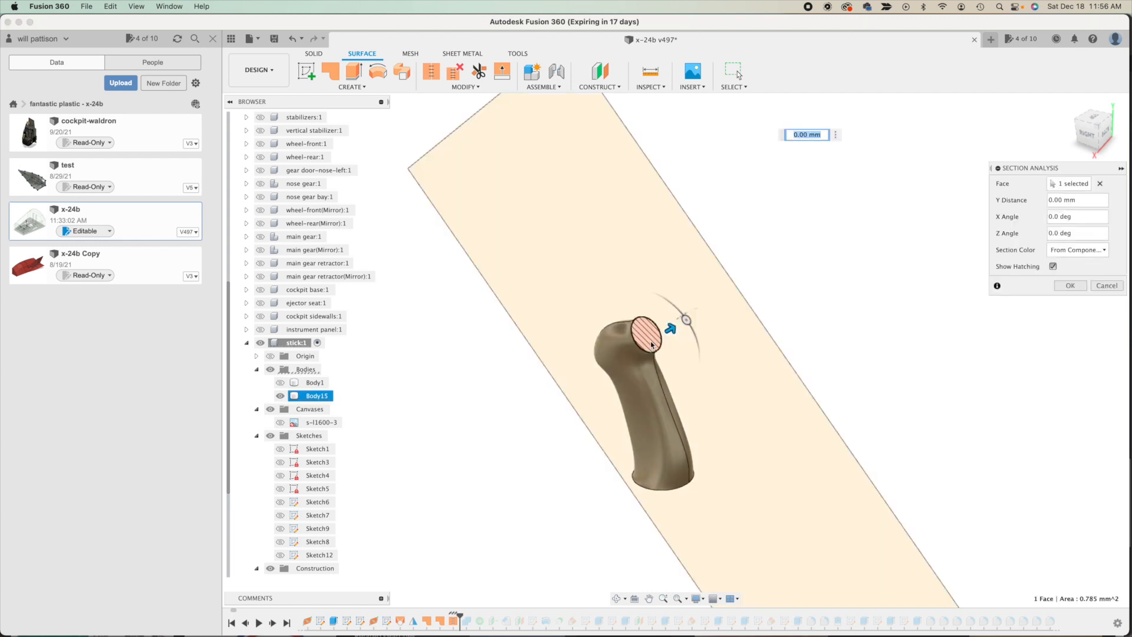
{"action": "mouse_move", "coordinate": [674, 328]}
{"action": "left_mouse_down"}
{"action": "mouse_move", "coordinate": [646, 339]}
{"action": "mouse_move", "coordinate": [649, 355]}
{"action": "left_mouse_up"}
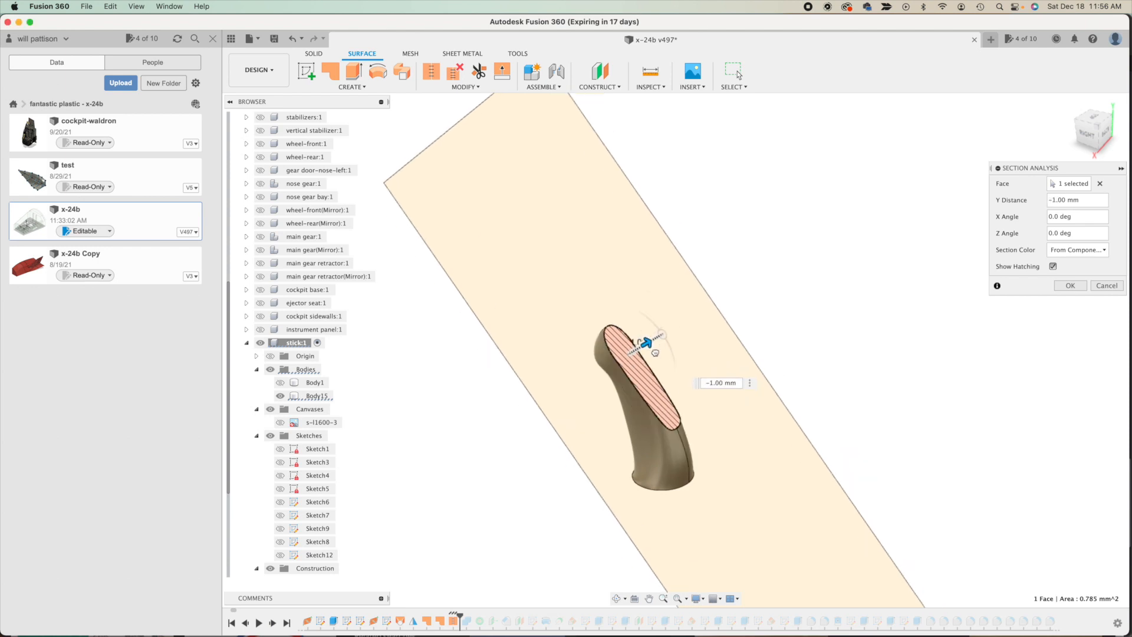
{"action": "left_click_drag", "start_coordinate": [648, 376], "coordinate": [660, 370]}
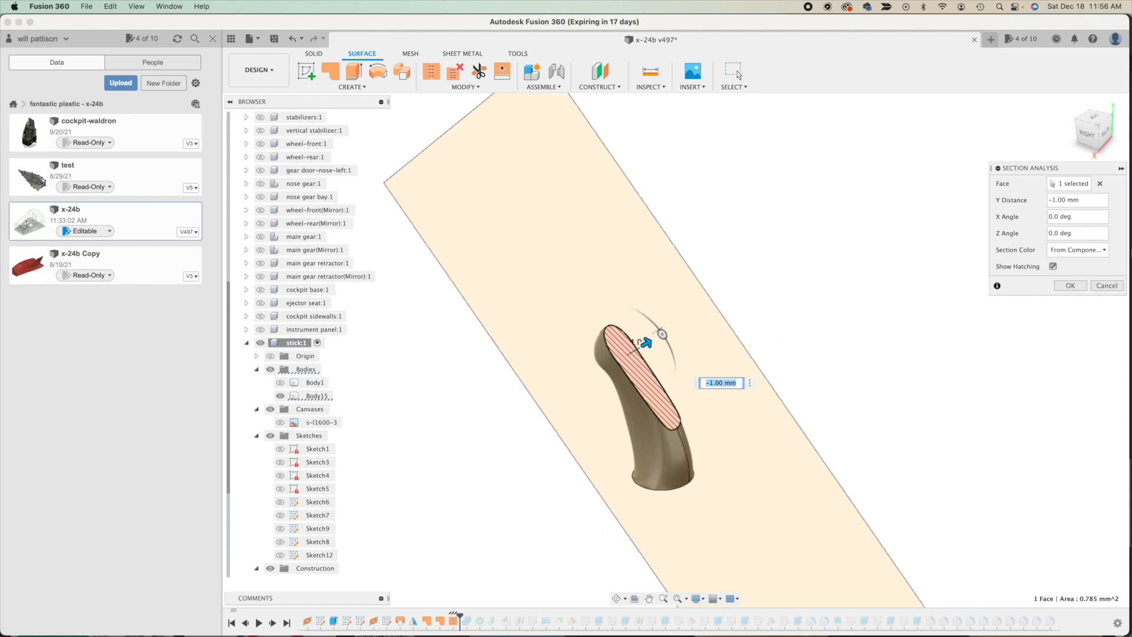
{"action": "left_click", "coordinate": [1108, 285]}
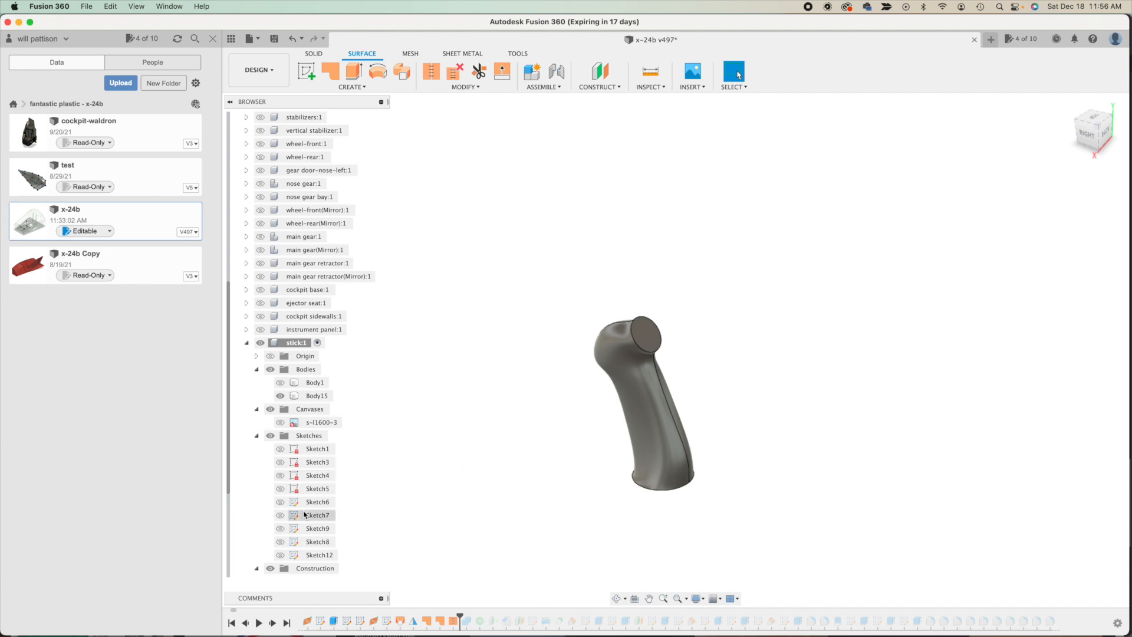
- Make Body1 visible together with the grip body and roll the timeline forward past the Combine feature
{"action": "left_click", "coordinate": [282, 424]}
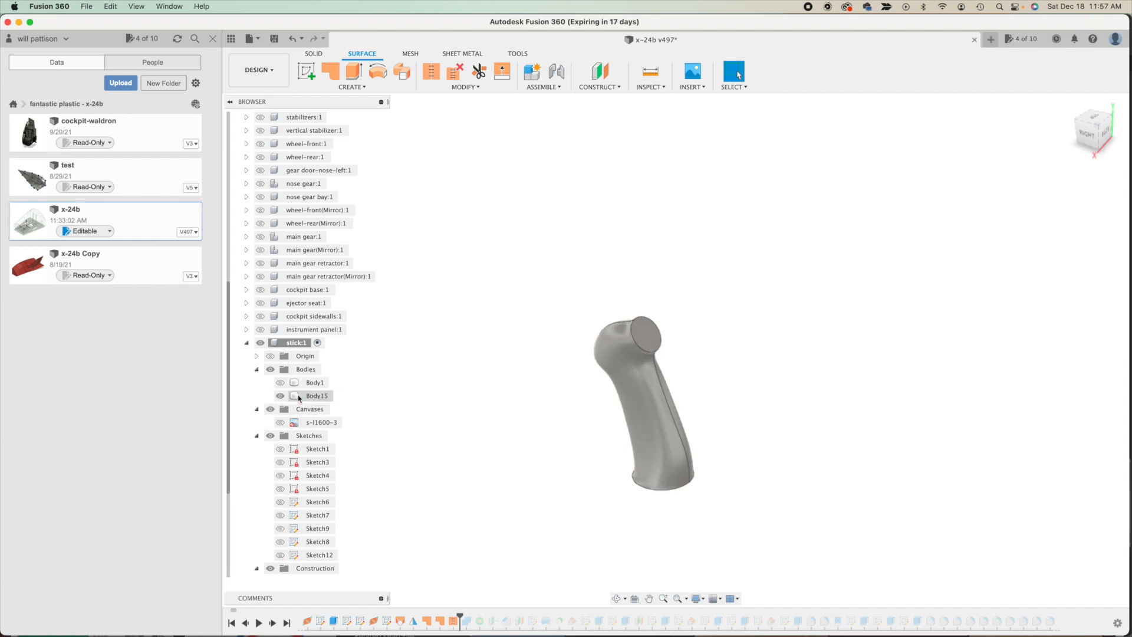
{"action": "left_click", "coordinate": [280, 398]}
{"action": "left_click", "coordinate": [280, 396]}
{"action": "left_click", "coordinate": [280, 385]}
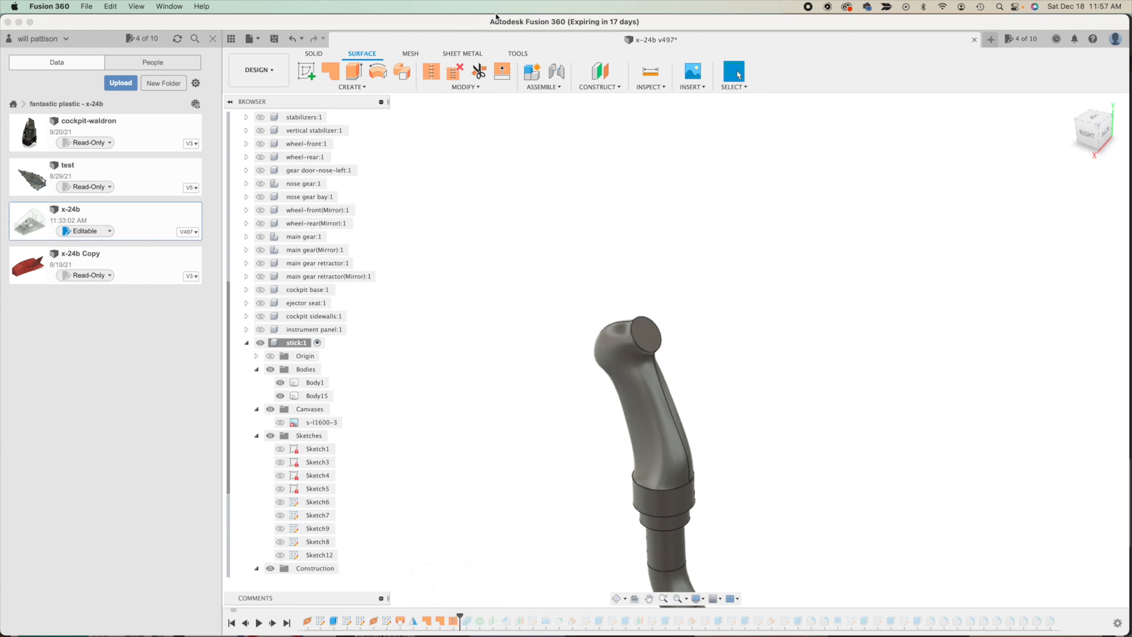
{"action": "left_click", "coordinate": [318, 53]}
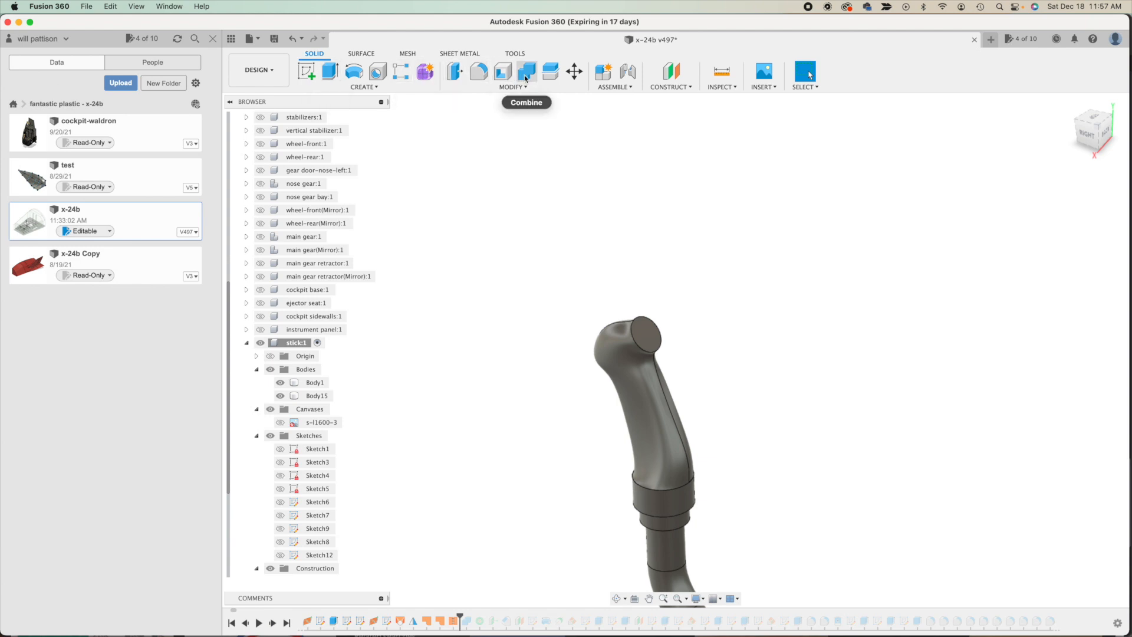
{"action": "mouse_move", "coordinate": [460, 615]}
{"action": "left_mouse_down"}
{"action": "mouse_move", "coordinate": [499, 615]}
{"action": "mouse_move", "coordinate": [475, 612]}
{"action": "left_mouse_up"}
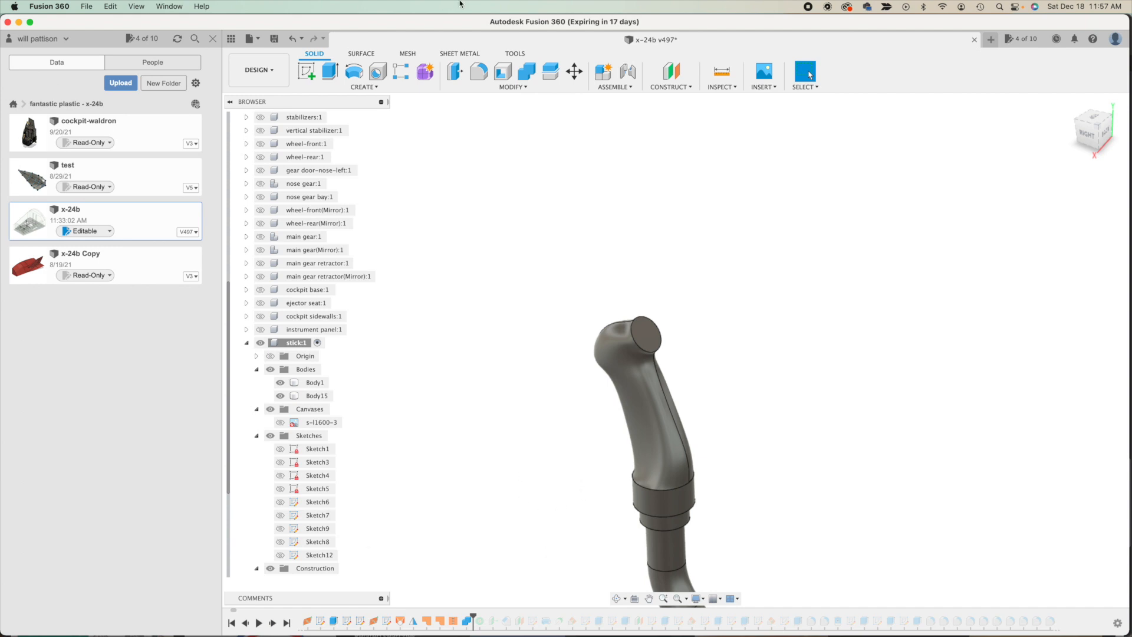
- Create a form, undo it along with the last timeline roll, and open the undo history
{"action": "left_click", "coordinate": [425, 72]}
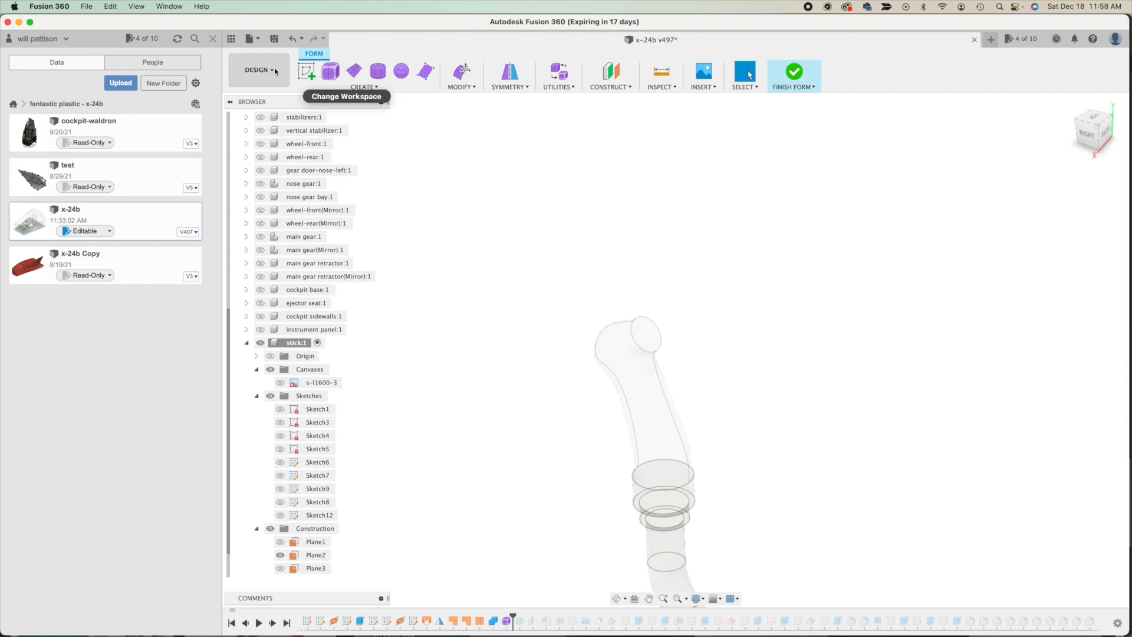
{"action": "left_click", "coordinate": [293, 39]}
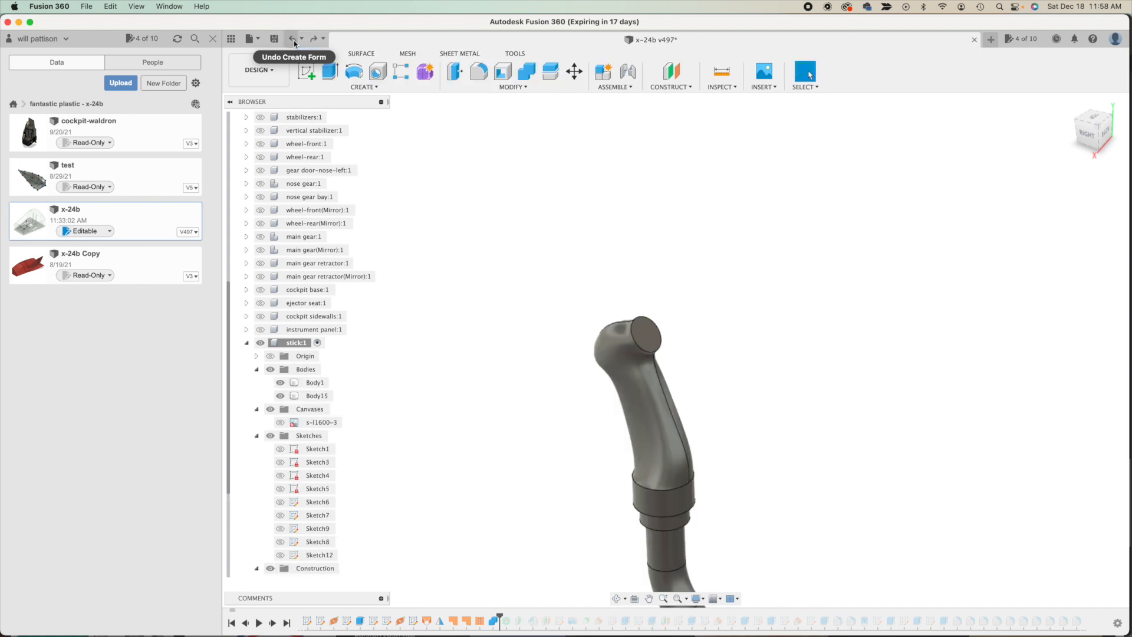
{"action": "left_click", "coordinate": [292, 41]}
{"action": "left_click", "coordinate": [302, 39]}
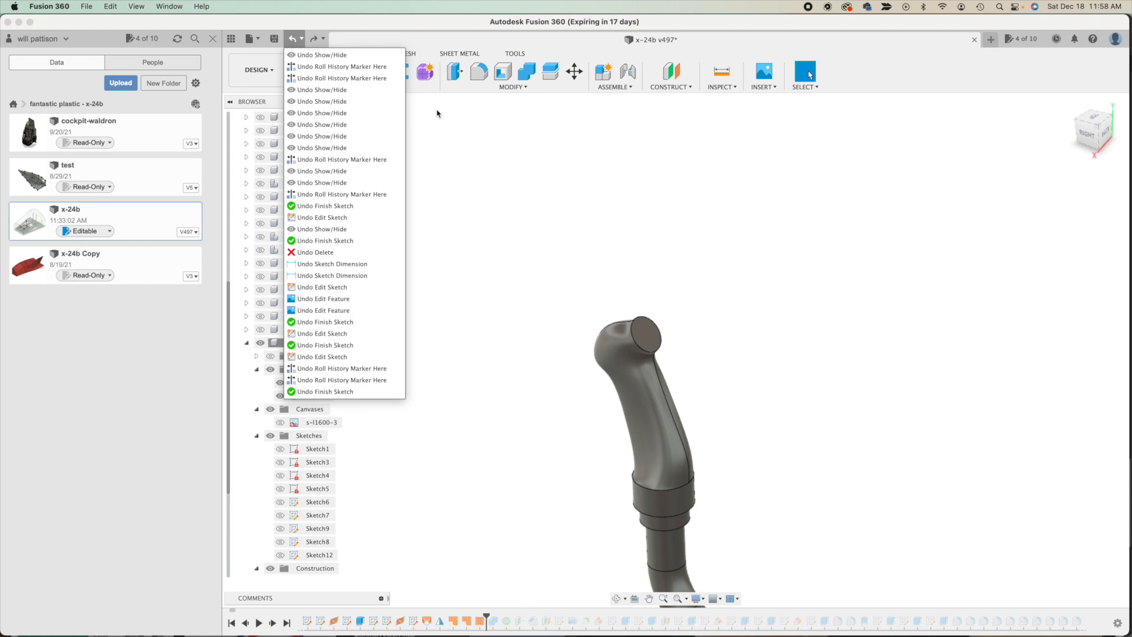
- Close the undo history, roll the timeline forward past the Combine feature, and inspect the grip and curved lower shaft
{"action": "left_click", "coordinate": [599, 236]}
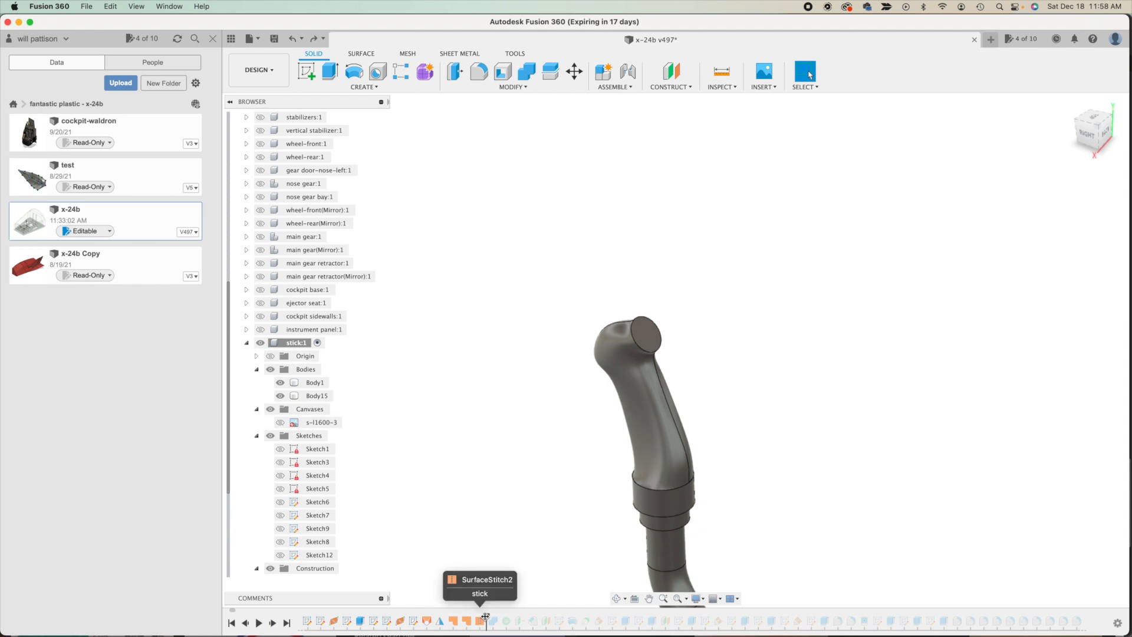
{"action": "left_click_drag", "start_coordinate": [484, 616], "coordinate": [494, 617]}
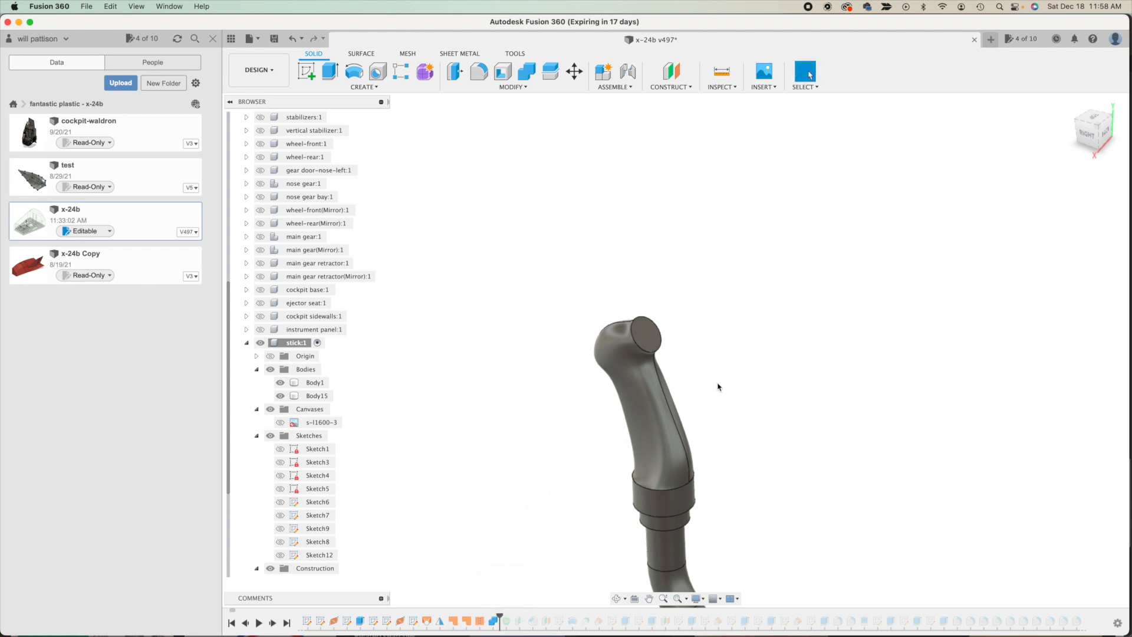
{"action": "left_click", "coordinate": [615, 600]}
{"action": "left_click_drag", "start_coordinate": [642, 555], "coordinate": [614, 381]}
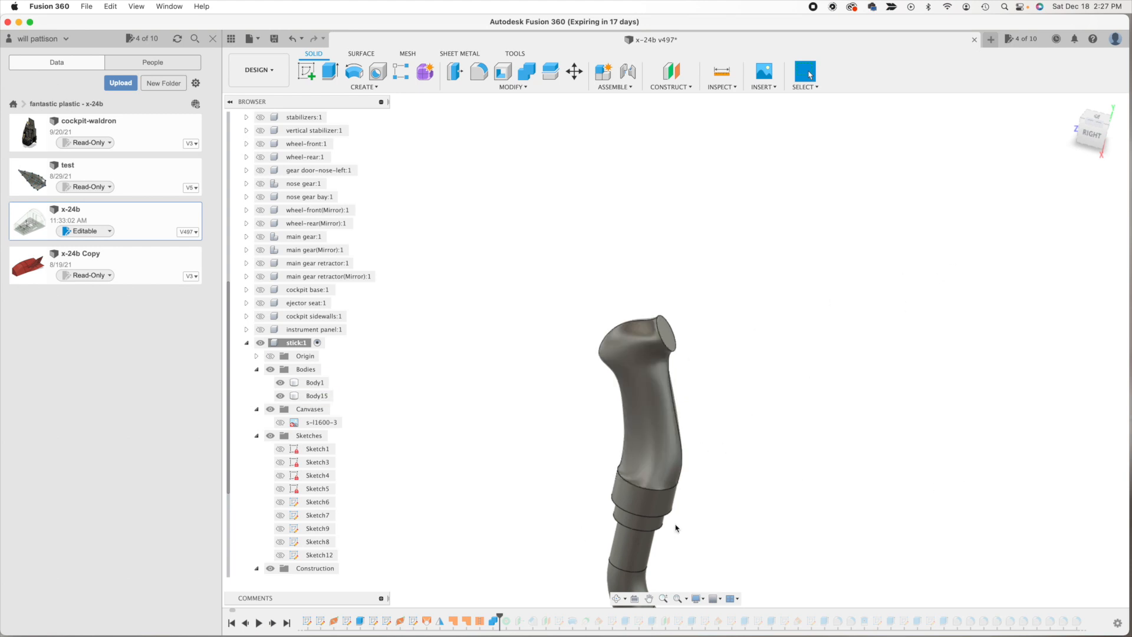
{"action": "left_click", "coordinate": [640, 555]}
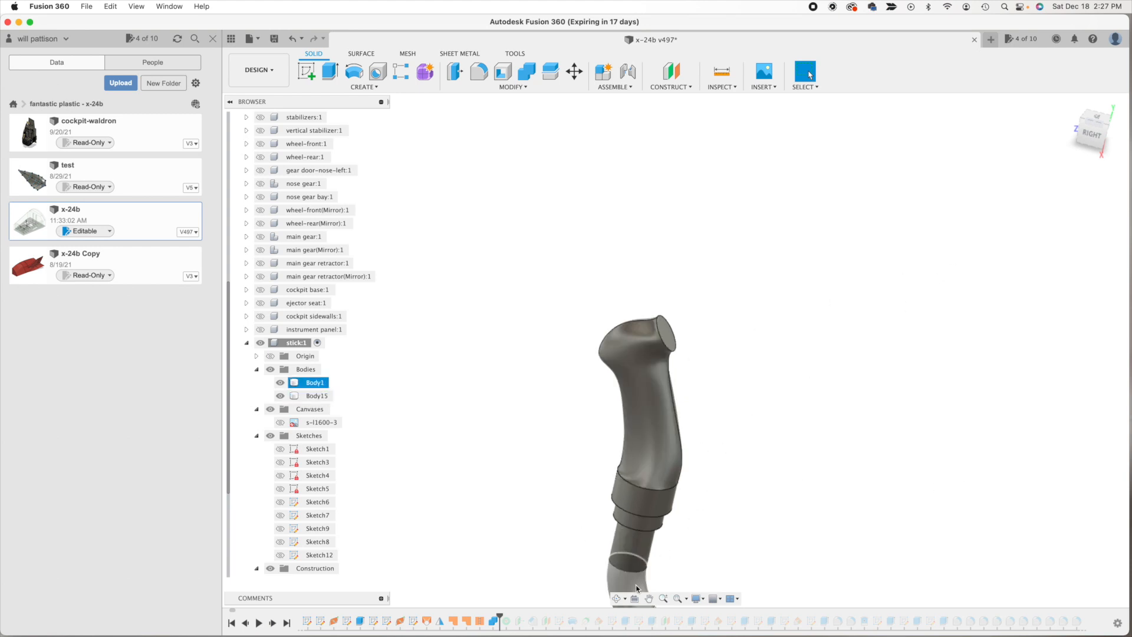
{"action": "left_click", "coordinate": [649, 600]}
{"action": "left_click_drag", "start_coordinate": [657, 495], "coordinate": [651, 376]}
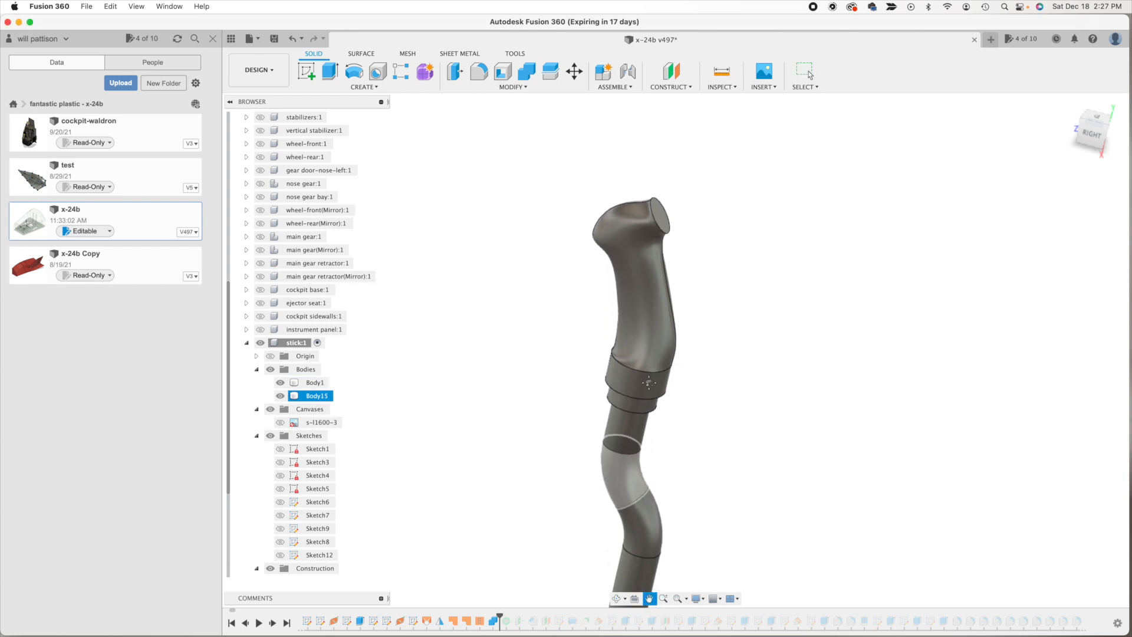
{"action": "key", "text": "Escape"}
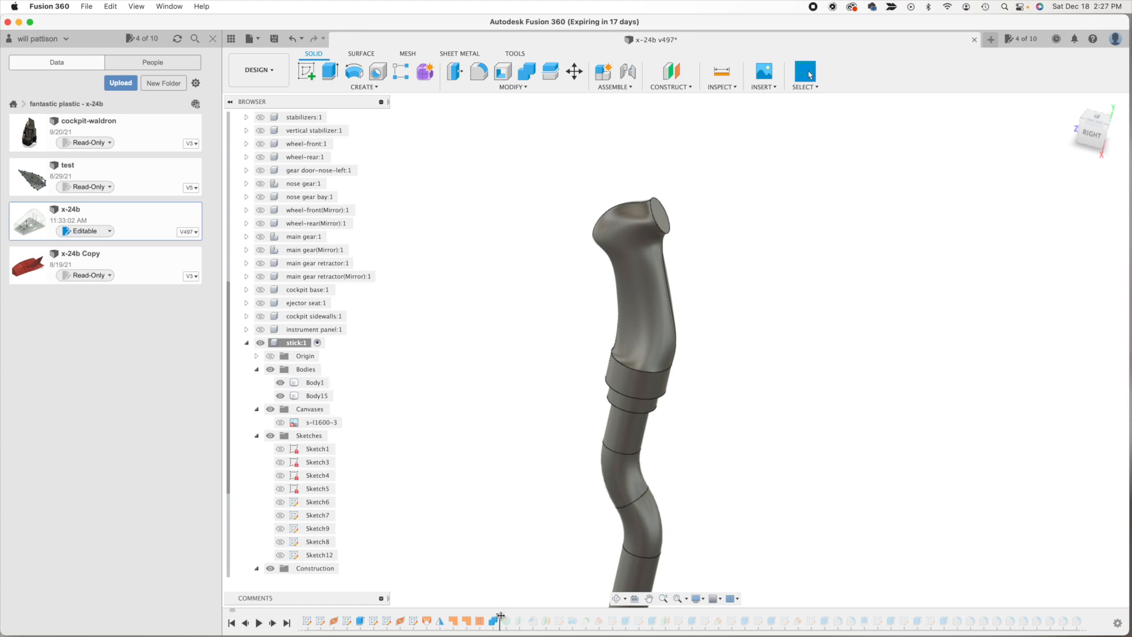
- Roll the timeline forward past Chamfer1 and make Point1 and Axis1 visible at the grip's round end face
{"action": "left_click_drag", "start_coordinate": [501, 616], "coordinate": [540, 620]}
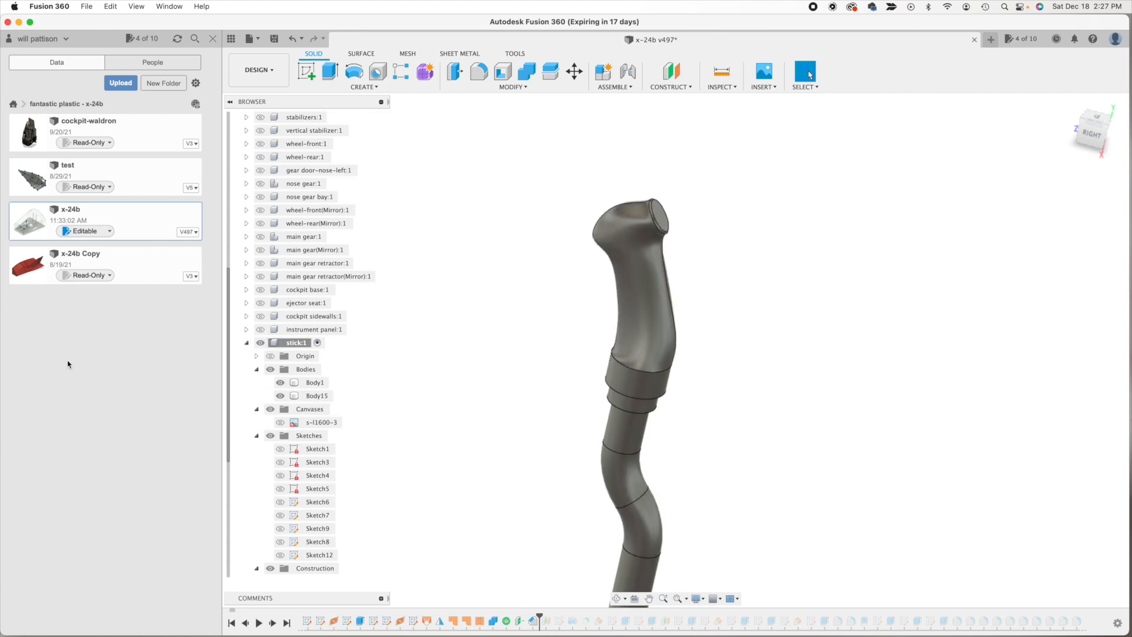
{"action": "left_click_drag", "start_coordinate": [230, 360], "coordinate": [231, 505]}
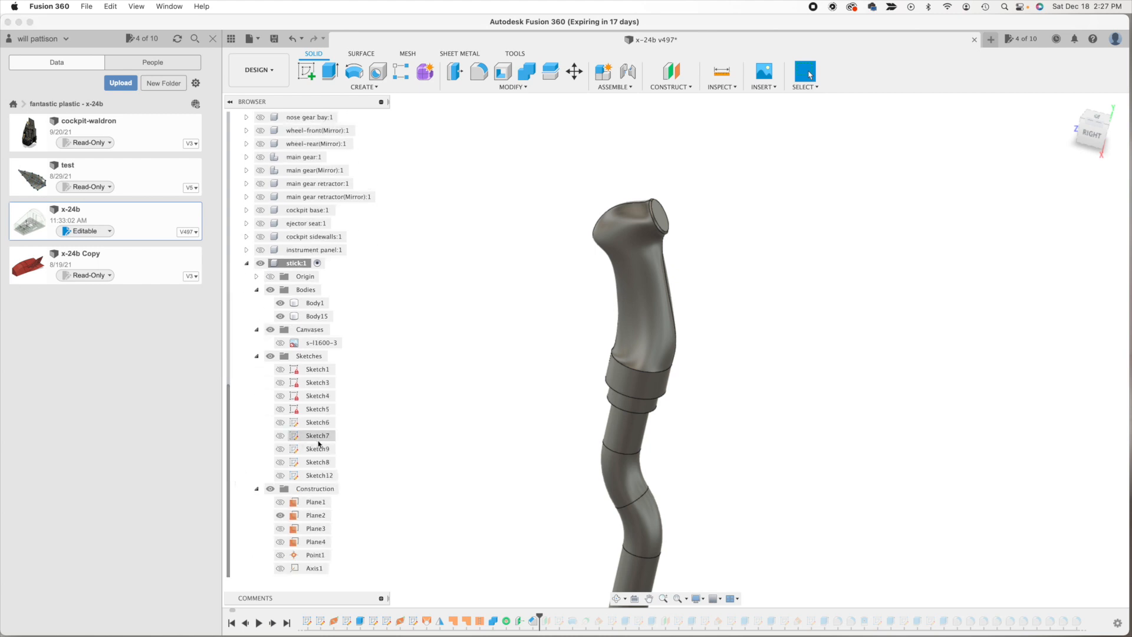
{"action": "left_click", "coordinate": [282, 557]}
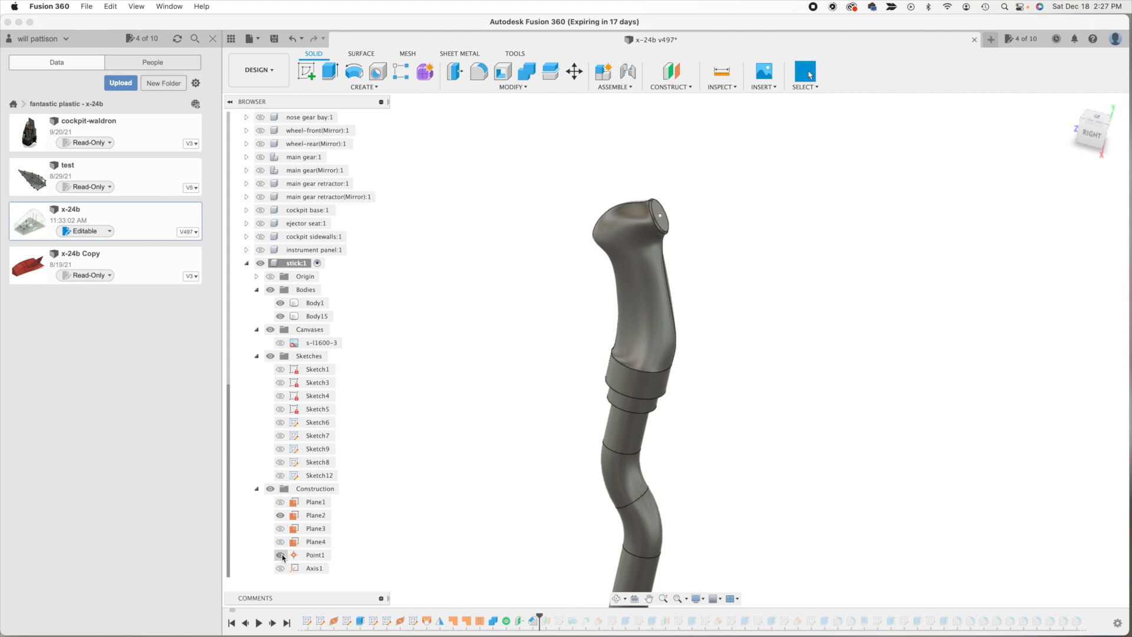
{"action": "left_click", "coordinate": [281, 568]}
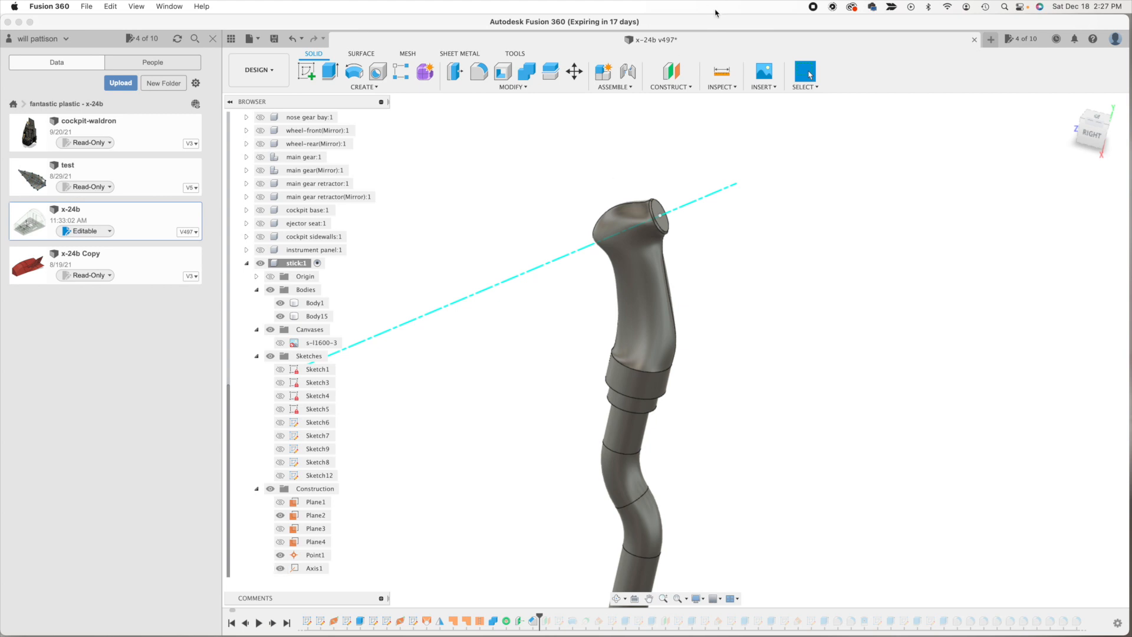
- Look over the construction axis and point commands, and highlight Chamfer1 on the grip's end face
{"action": "left_click", "coordinate": [680, 89]}
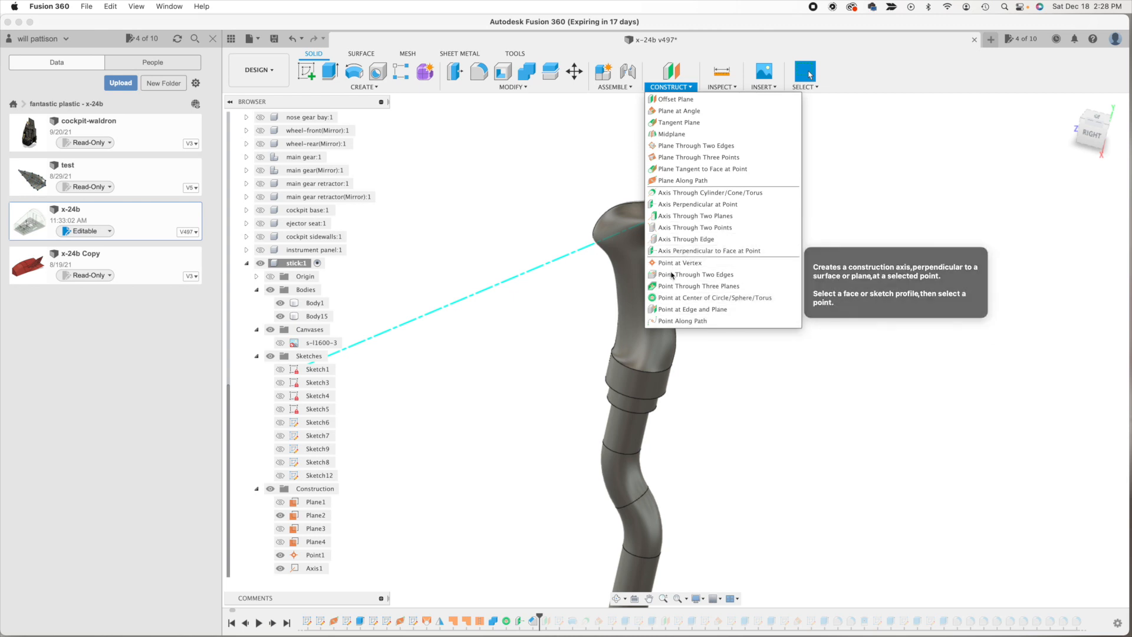
{"action": "left_click", "coordinate": [561, 339]}
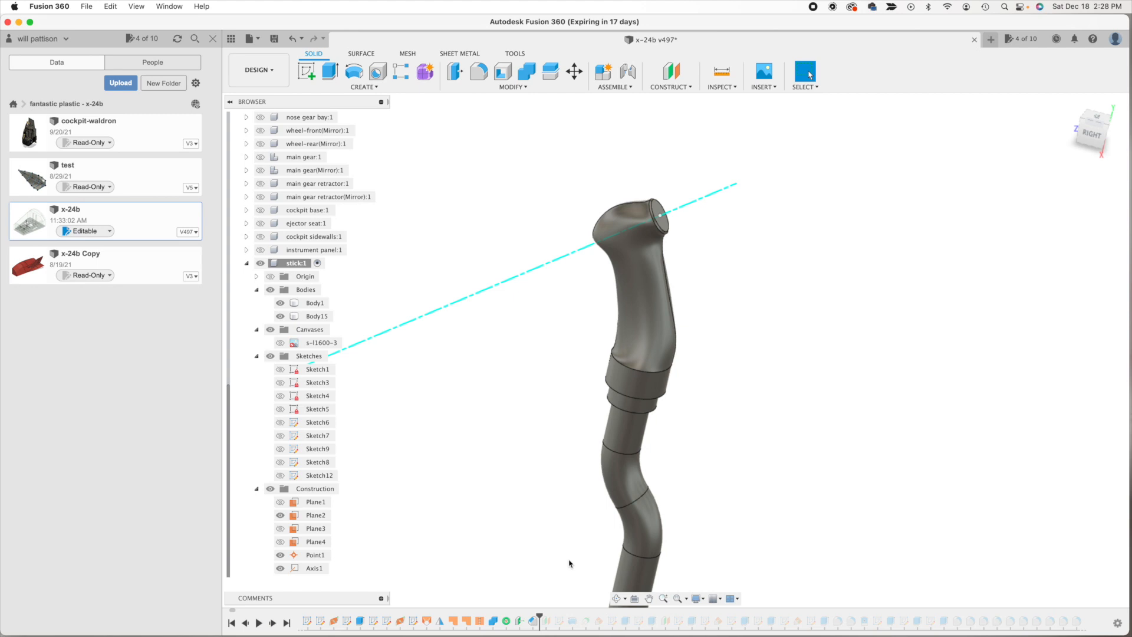
{"action": "left_click", "coordinate": [534, 619]}
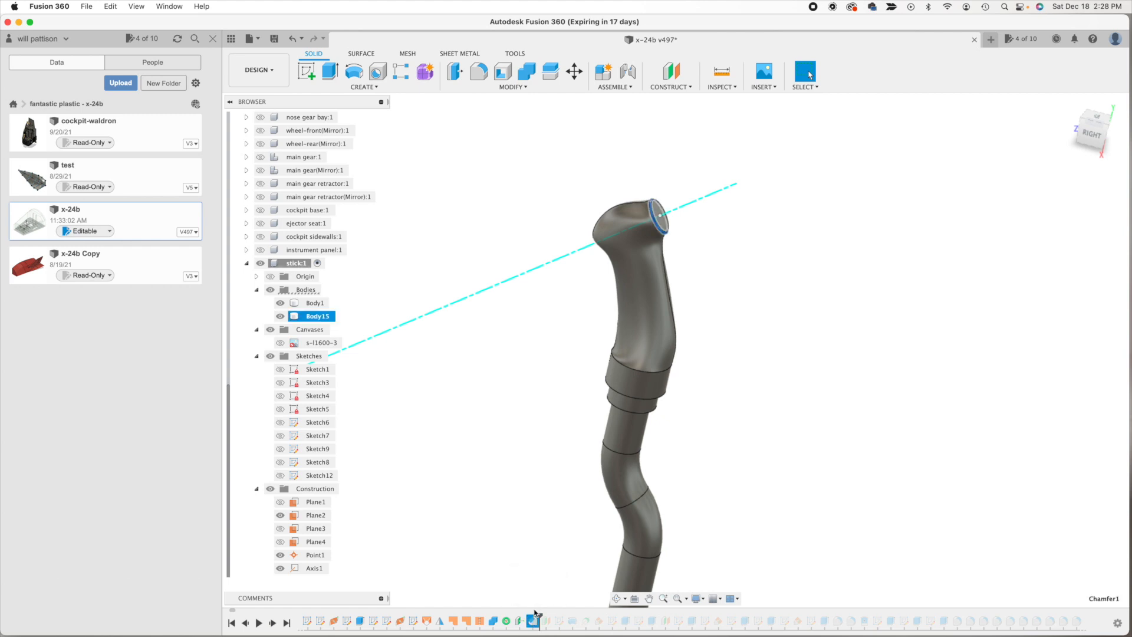
{"action": "left_click", "coordinate": [520, 556]}
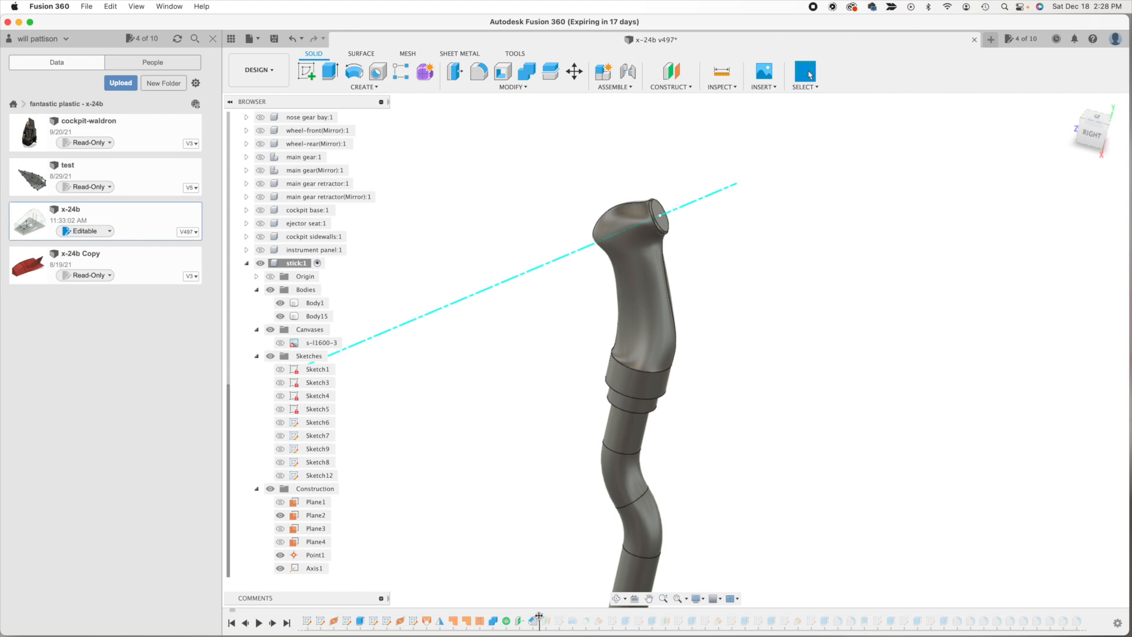
- Roll the timeline forward past Sketch13 and the revolved cap on the grip's end, and make Plane8 visible
{"action": "left_click_drag", "start_coordinate": [539, 616], "coordinate": [560, 618]}
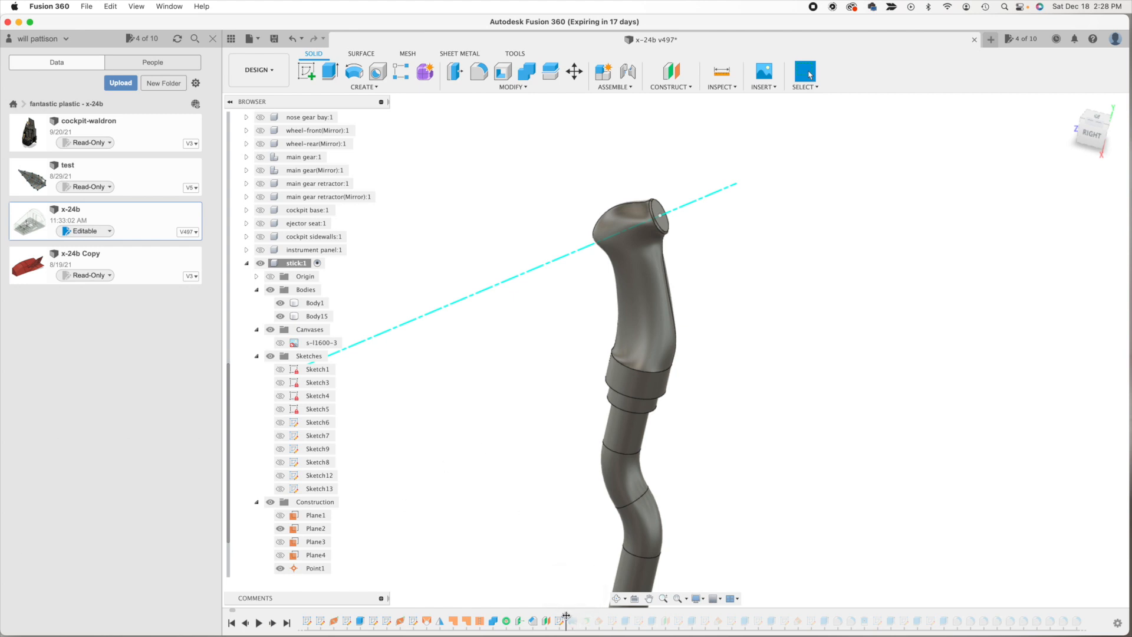
{"action": "left_click_drag", "start_coordinate": [566, 616], "coordinate": [572, 617]}
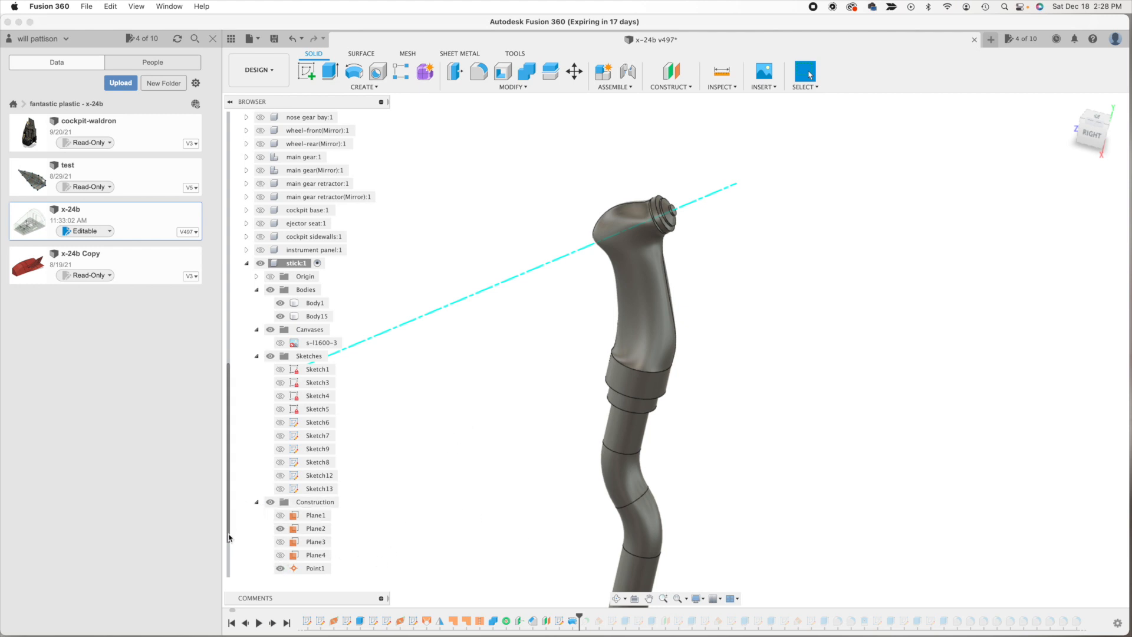
{"action": "scroll", "coordinate": [234, 549], "scroll_direction": "down", "scroll_amount": 2}
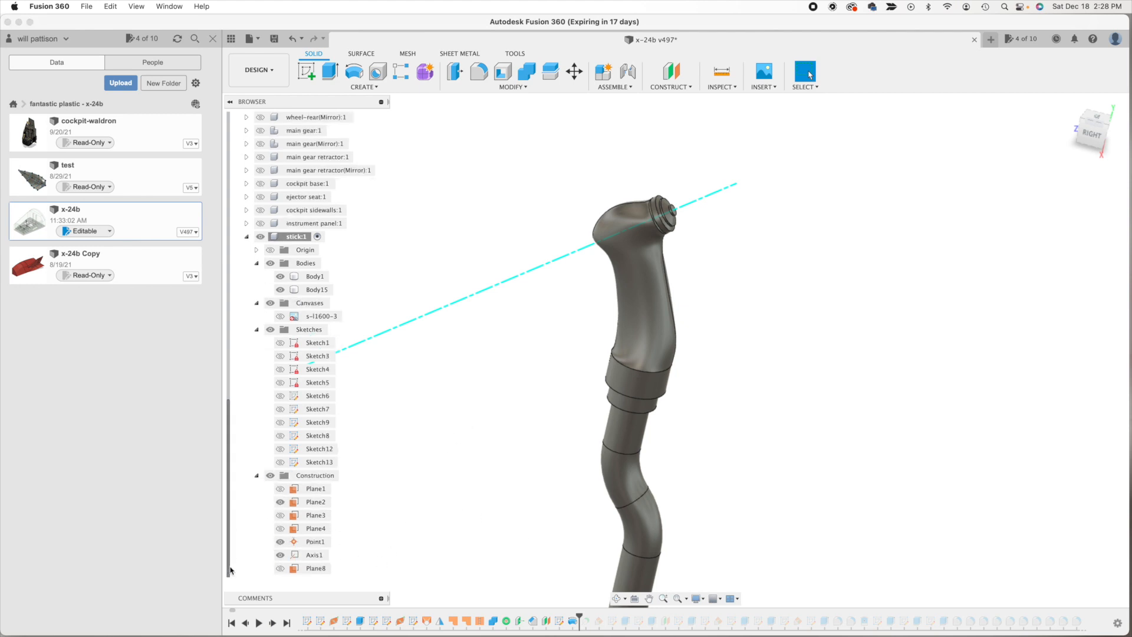
{"action": "left_click", "coordinate": [280, 570]}
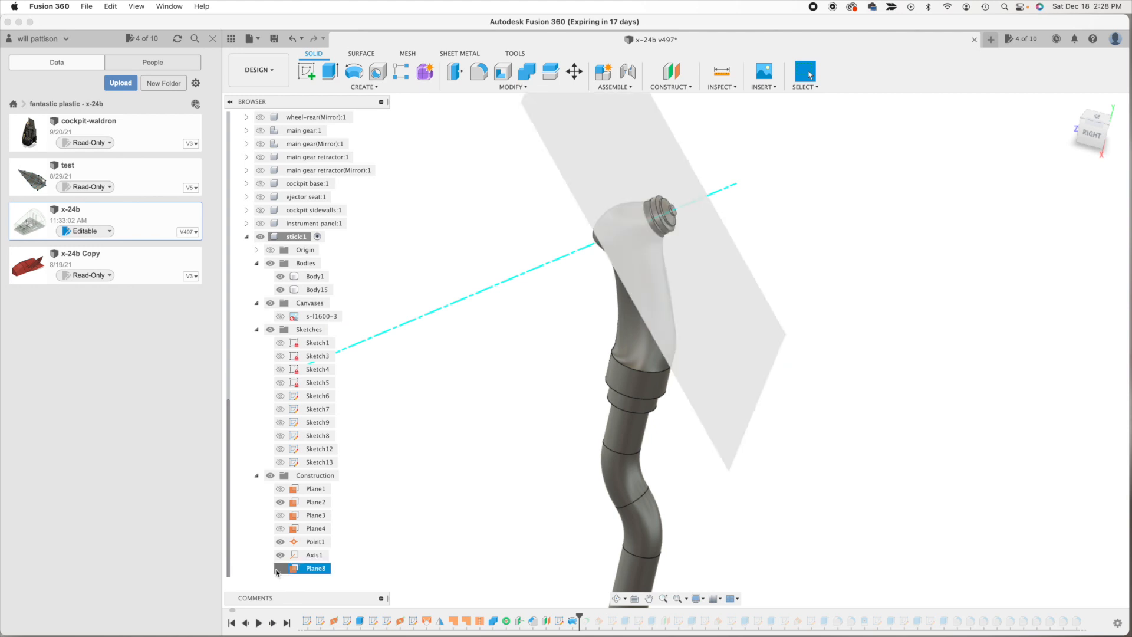
{"action": "left_click", "coordinate": [616, 599]}
{"action": "left_click_drag", "start_coordinate": [708, 329], "coordinate": [714, 281]}
{"action": "middle_click_drag", "start_coordinate": [714, 281], "coordinate": [711, 287], "text": "shift"}
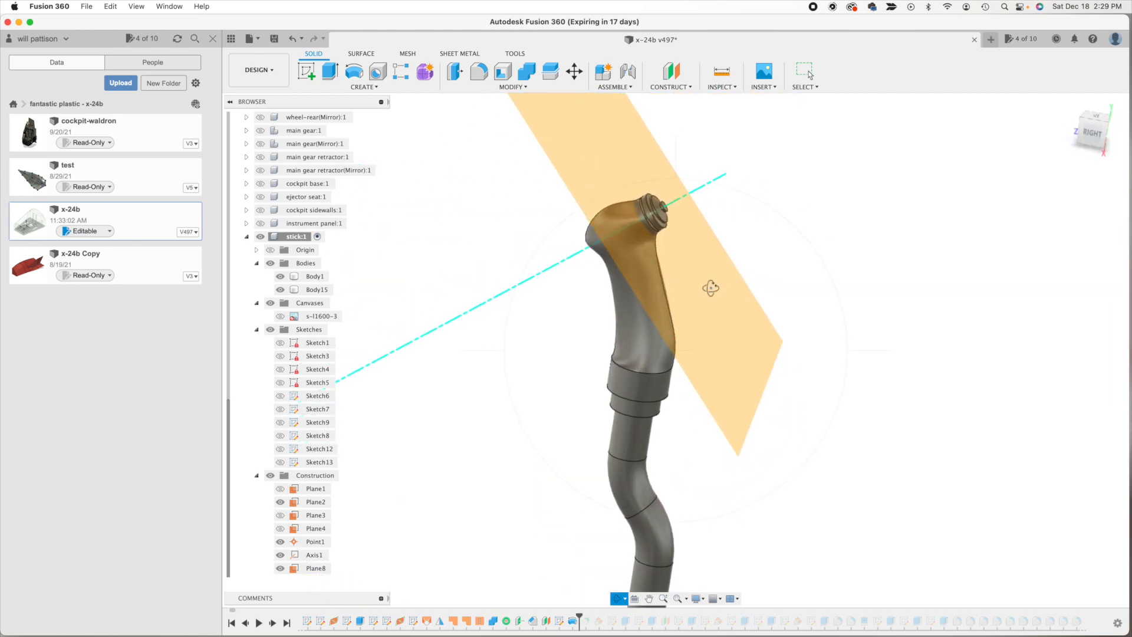
{"action": "scroll", "coordinate": [705, 446], "scroll_direction": "up", "scroll_amount": 2}
{"action": "scroll", "coordinate": [705, 442], "scroll_direction": "down", "scroll_amount": 6}
{"action": "scroll", "coordinate": [705, 440], "scroll_direction": "down", "scroll_amount": 1}
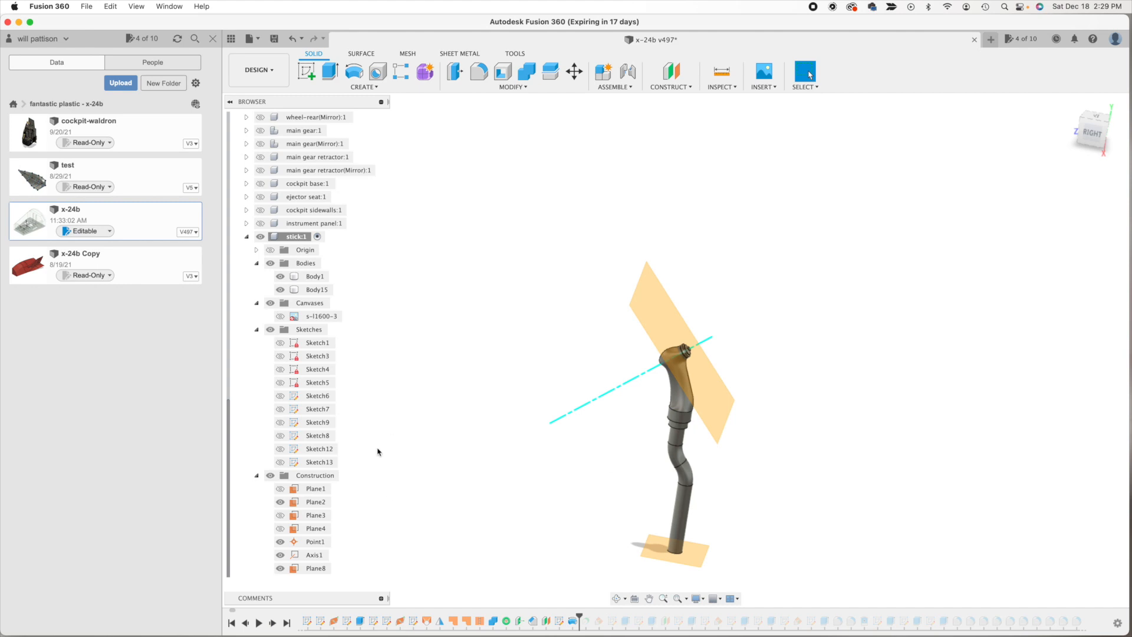
- Hide Plane2, Point1 and Plane8 while keeping Axis1 visible
{"action": "left_click", "coordinate": [280, 501]}
{"action": "left_click", "coordinate": [280, 555]}
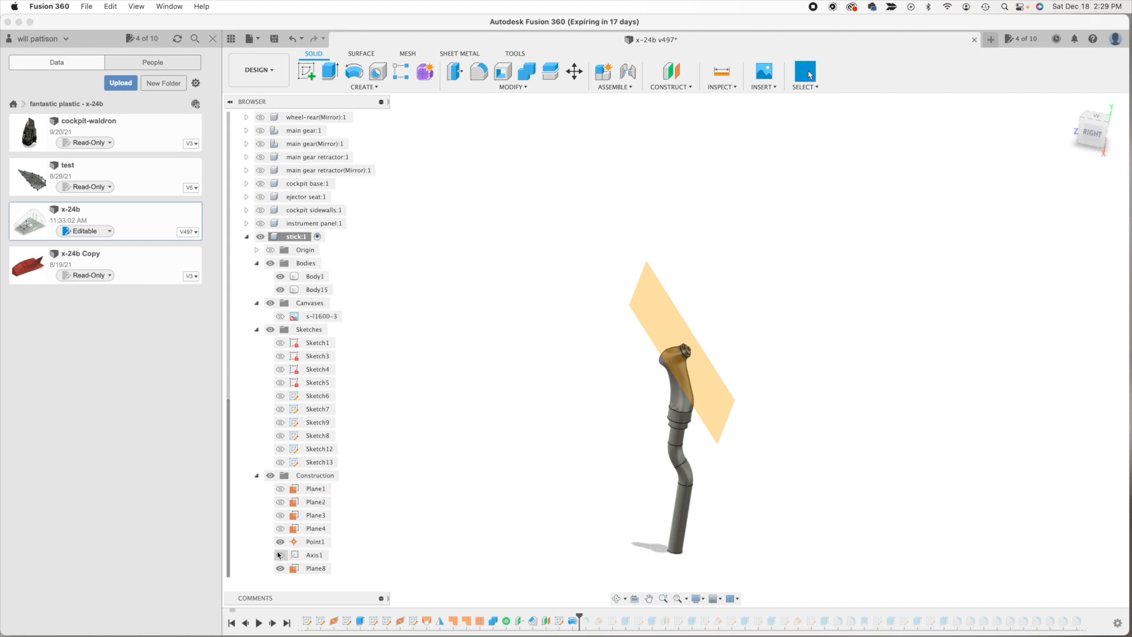
{"action": "left_click", "coordinate": [281, 555]}
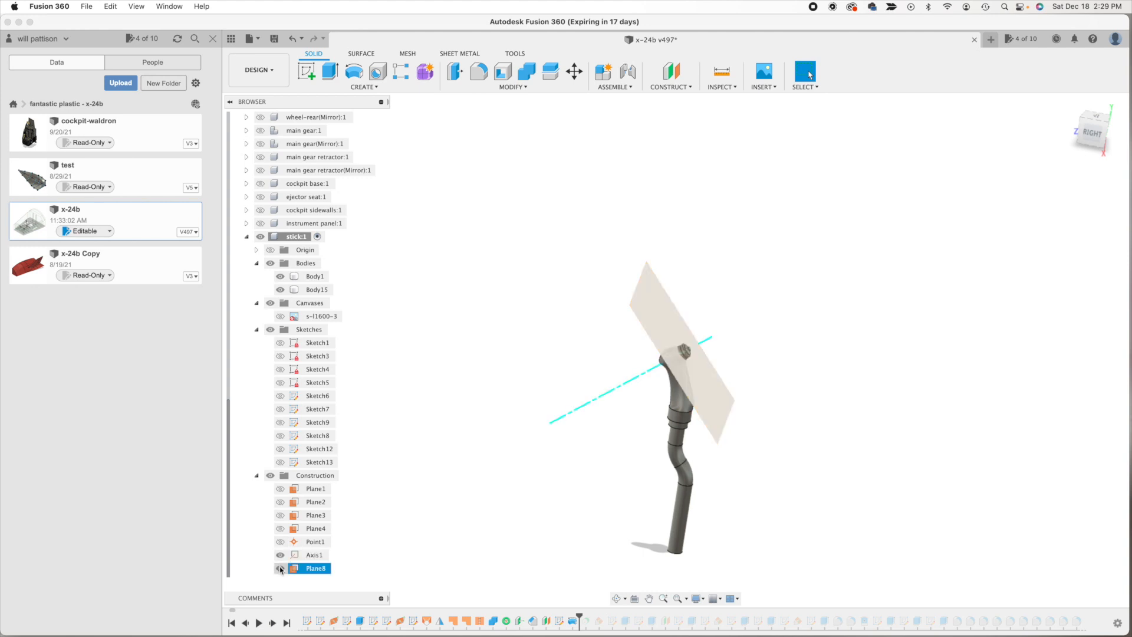
{"action": "left_click", "coordinate": [281, 568]}
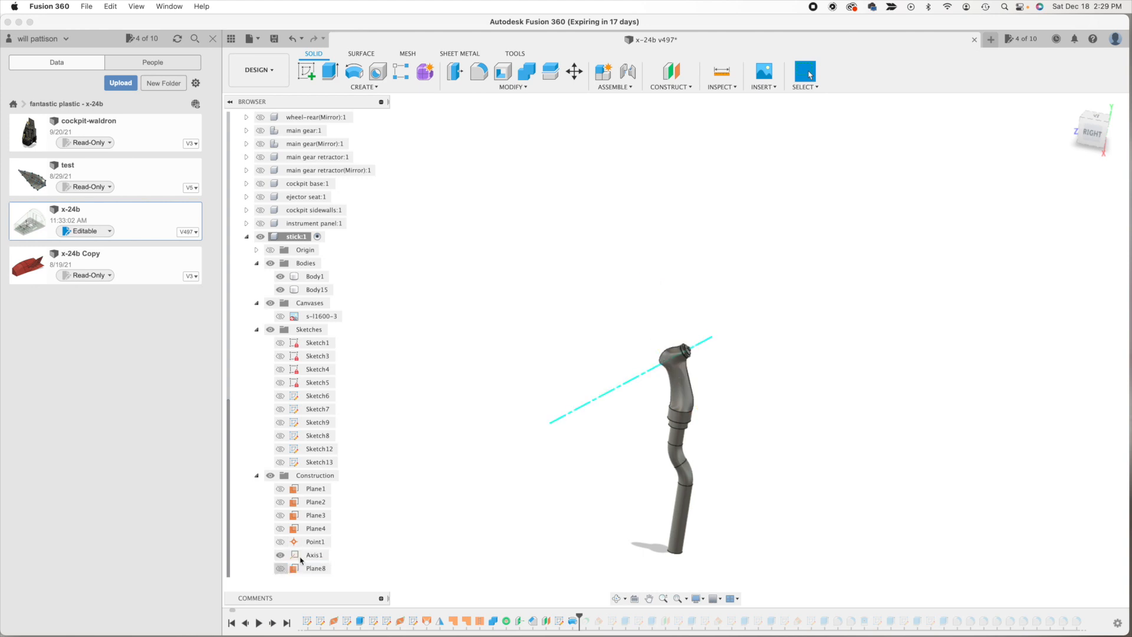
- Open Sketch13 to examine the cap's half profile and dimensions along Axis1, and finish the sketch without changes
{"action": "double_click", "coordinate": [559, 624]}
{"action": "double_click", "coordinate": [559, 624]}
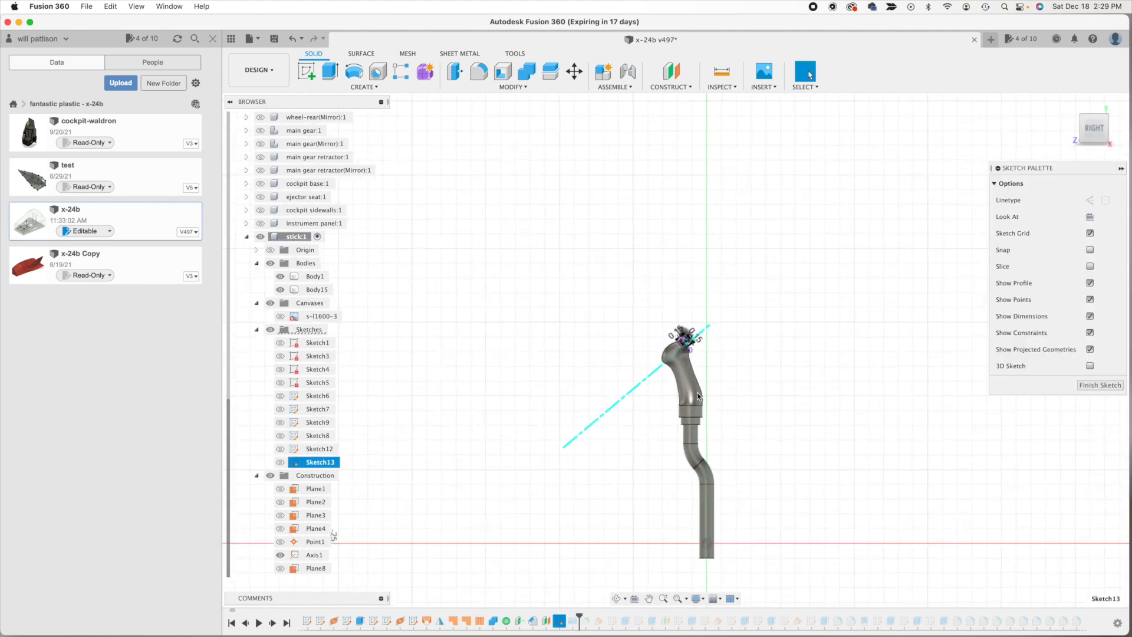
{"action": "scroll", "coordinate": [702, 346], "scroll_direction": "up", "scroll_amount": 8}
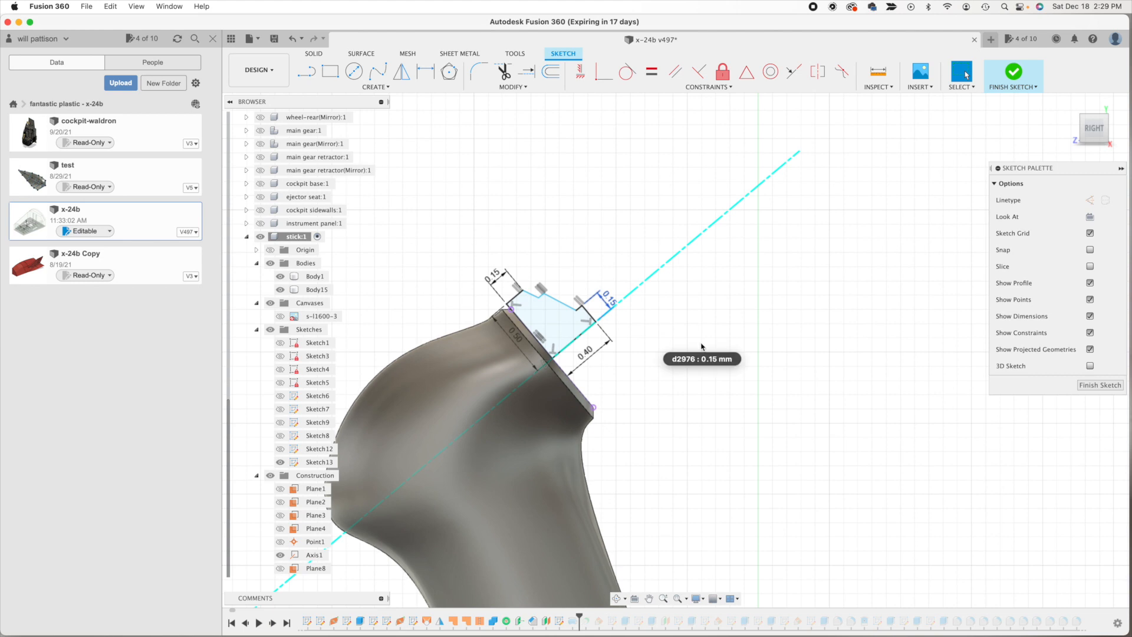
{"action": "left_click", "coordinate": [649, 599]}
{"action": "mouse_move", "coordinate": [619, 316]}
{"action": "left_mouse_down"}
{"action": "mouse_move", "coordinate": [690, 341]}
{"action": "mouse_move", "coordinate": [818, 353]}
{"action": "left_mouse_up"}
{"action": "scroll", "coordinate": [754, 333], "scroll_direction": "up", "scroll_amount": 5}
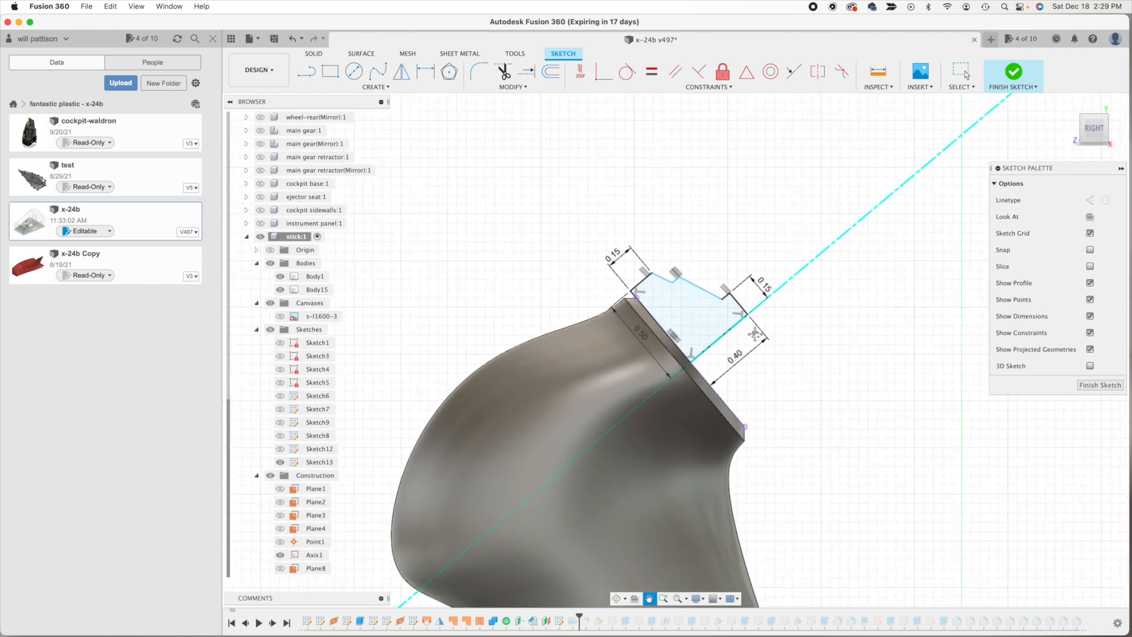
{"action": "scroll", "coordinate": [755, 334], "scroll_direction": "up", "scroll_amount": 2}
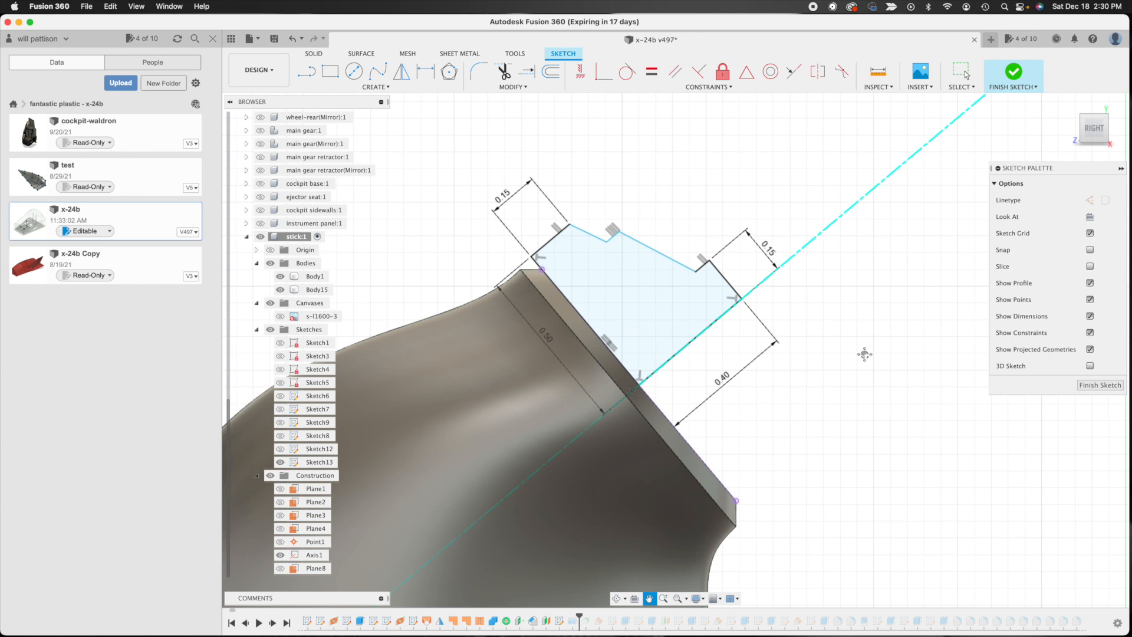
{"action": "left_click", "coordinate": [1120, 385]}
{"action": "left_click", "coordinate": [1113, 384]}
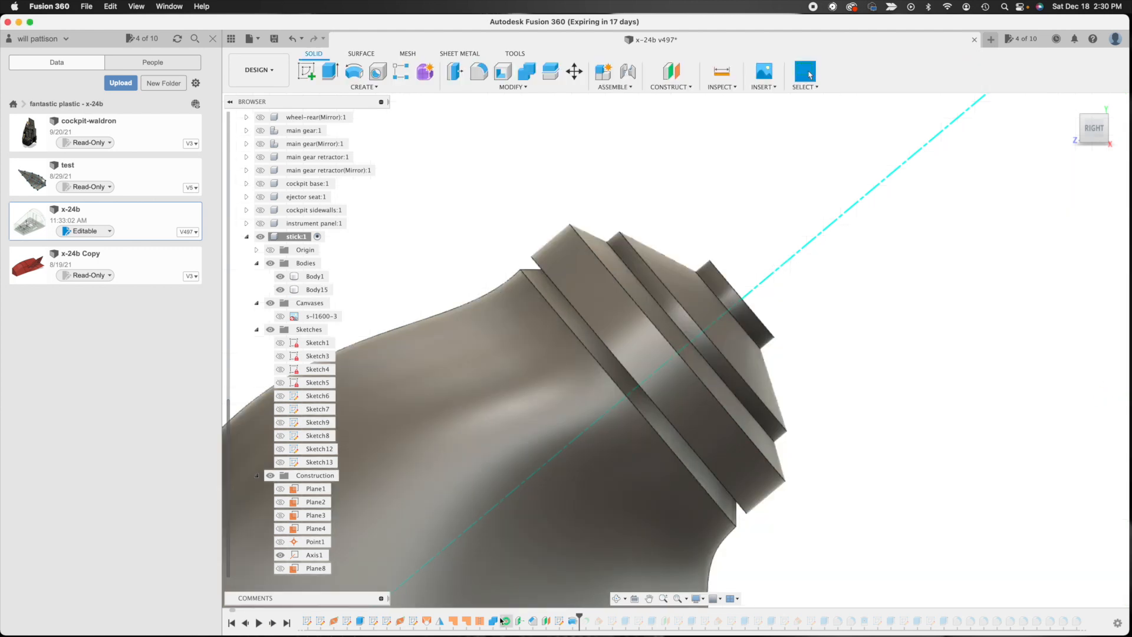
- Inspect the revolved cap on the grip from several views and roll the timeline forward one more feature
{"action": "left_click", "coordinate": [616, 599]}
{"action": "left_click_drag", "start_coordinate": [680, 378], "coordinate": [652, 409]}
{"action": "left_click_drag", "start_coordinate": [727, 470], "coordinate": [729, 471]}
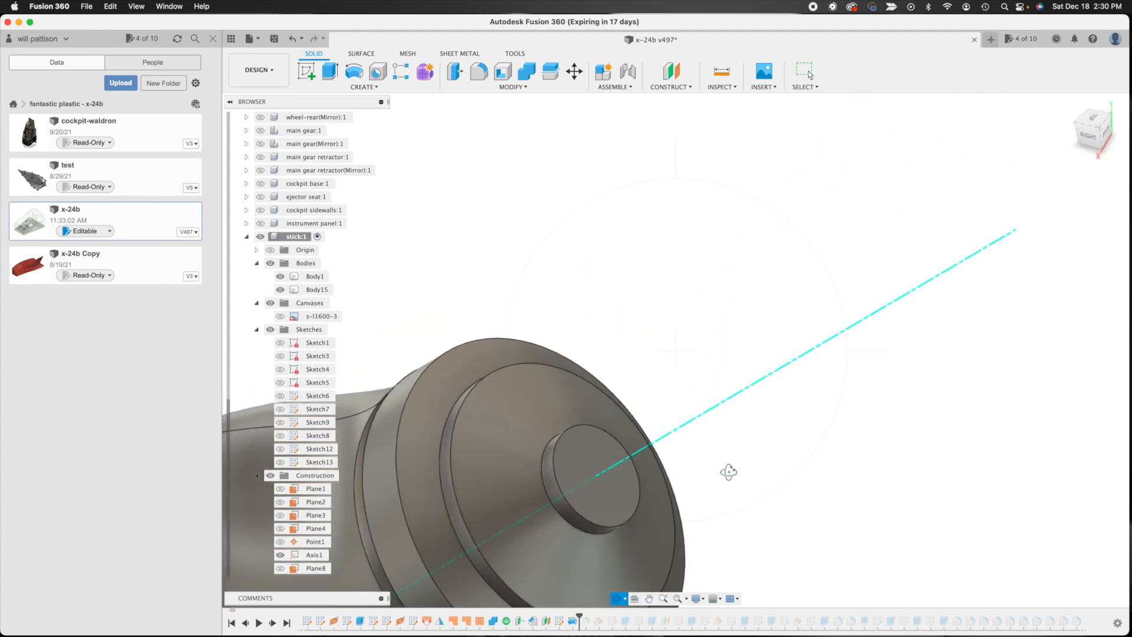
{"action": "scroll", "coordinate": [729, 472], "scroll_direction": "down", "scroll_amount": 10}
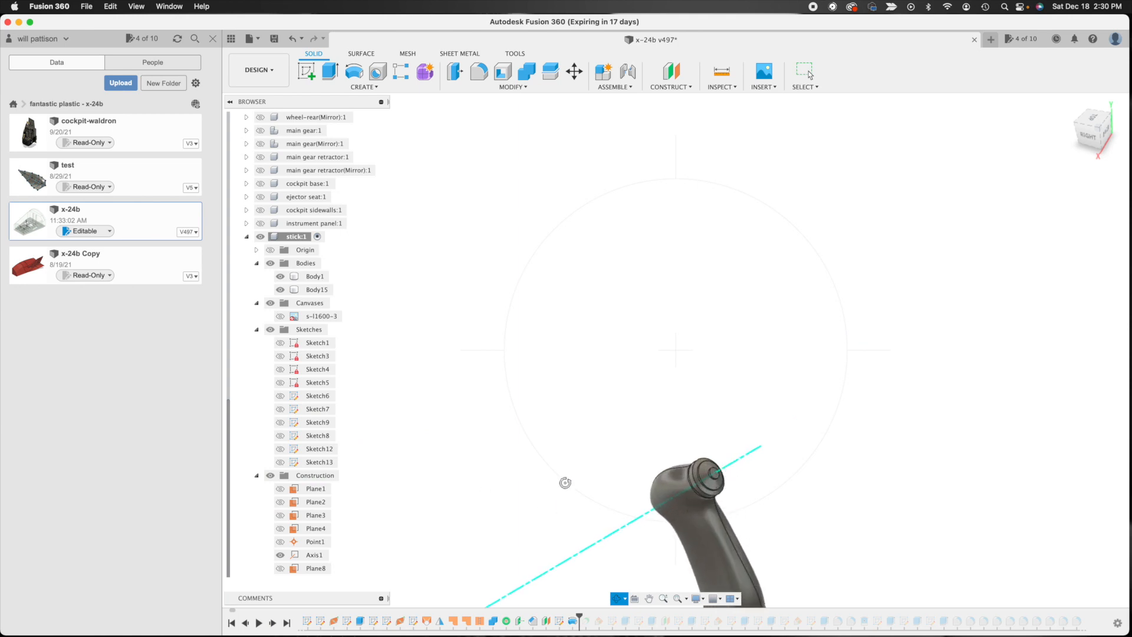
{"action": "key", "text": "Escape"}
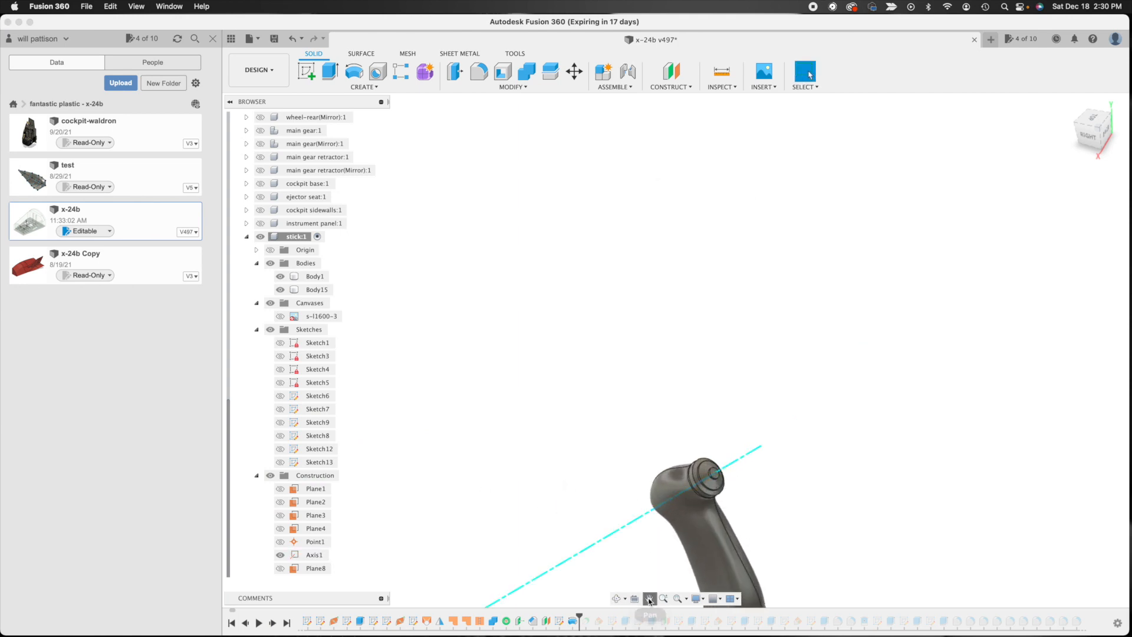
{"action": "left_click", "coordinate": [649, 599]}
{"action": "left_click_drag", "start_coordinate": [686, 503], "coordinate": [571, 197]}
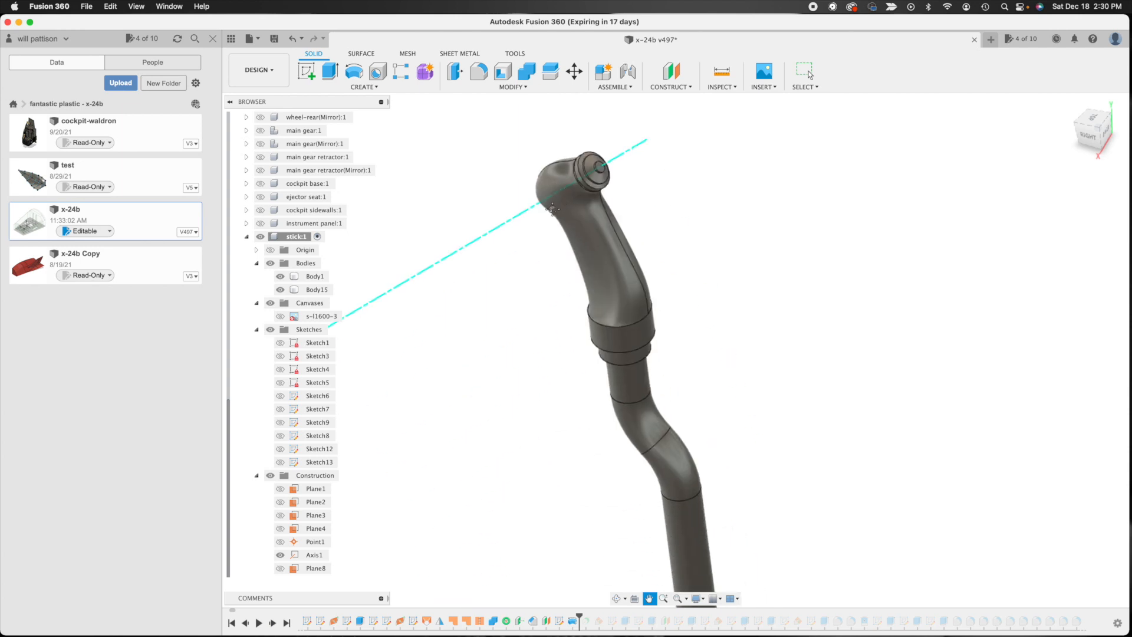
{"action": "key", "text": "Escape"}
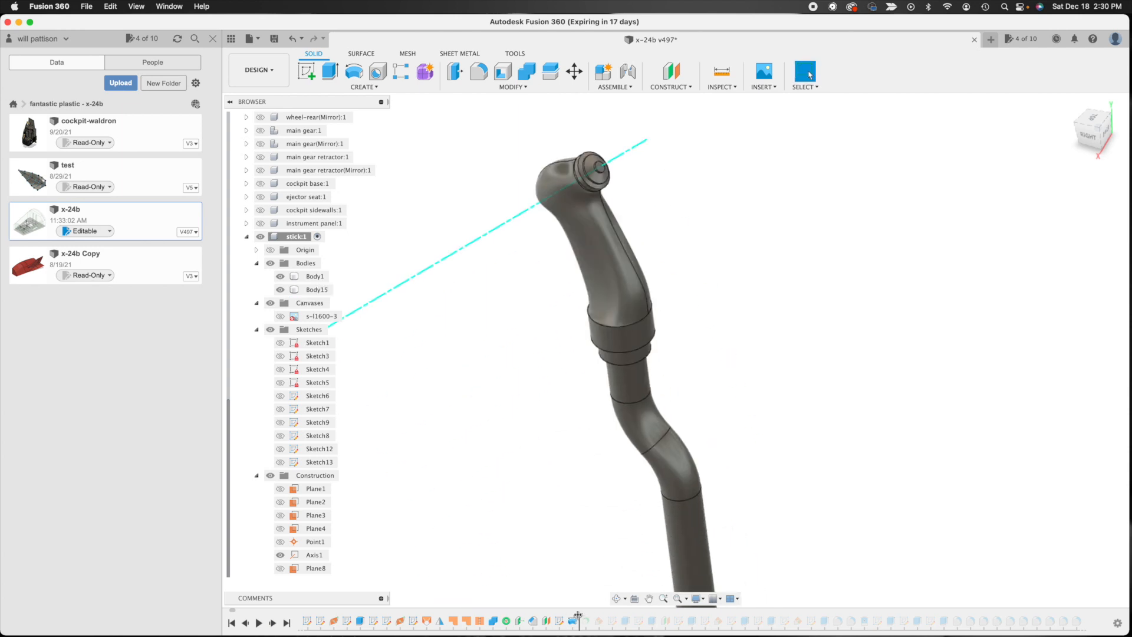
{"action": "left_click_drag", "start_coordinate": [578, 616], "coordinate": [592, 617]}
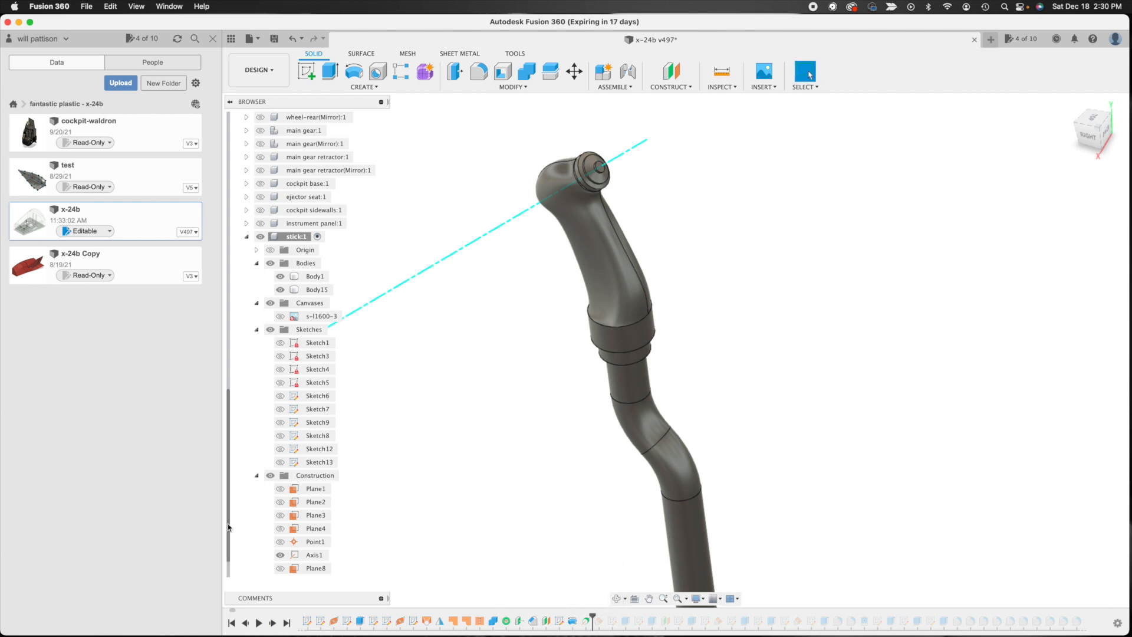
- Hide construction axis Axis1 and show Axis2 in the stick component
{"action": "scroll", "coordinate": [230, 550], "scroll_direction": "down", "scroll_amount": 1}
{"action": "left_click", "coordinate": [283, 546]}
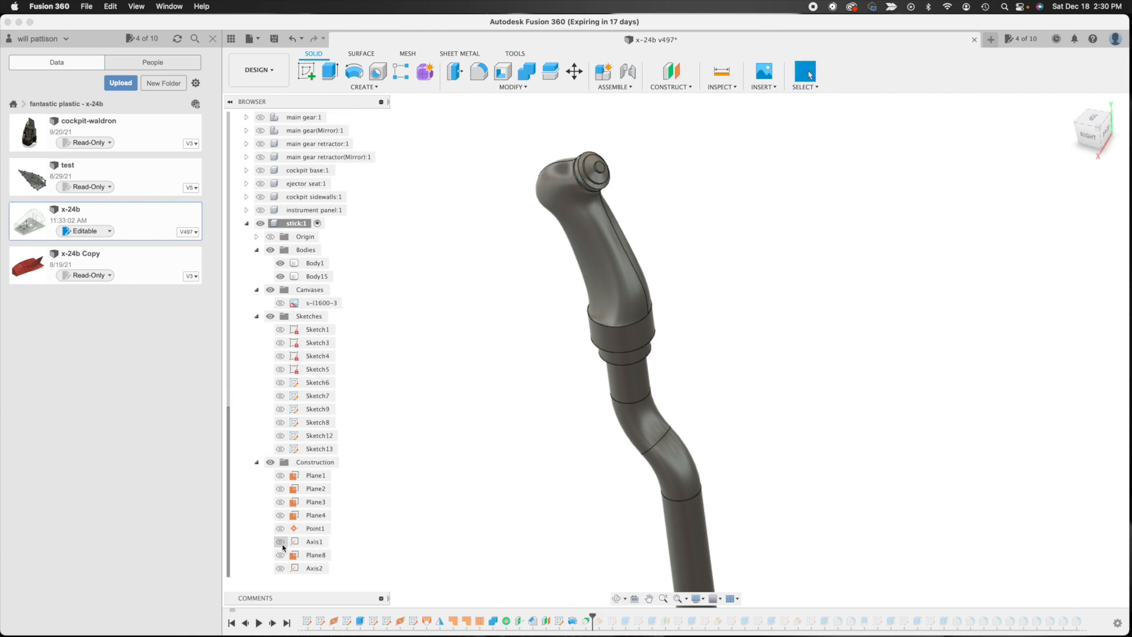
{"action": "left_click", "coordinate": [283, 555]}
{"action": "left_click", "coordinate": [282, 568]}
- Roll the timeline forward past the next construction feature and show Plane5 through the stick's collar
{"action": "left_click_drag", "start_coordinate": [595, 617], "coordinate": [605, 617]}
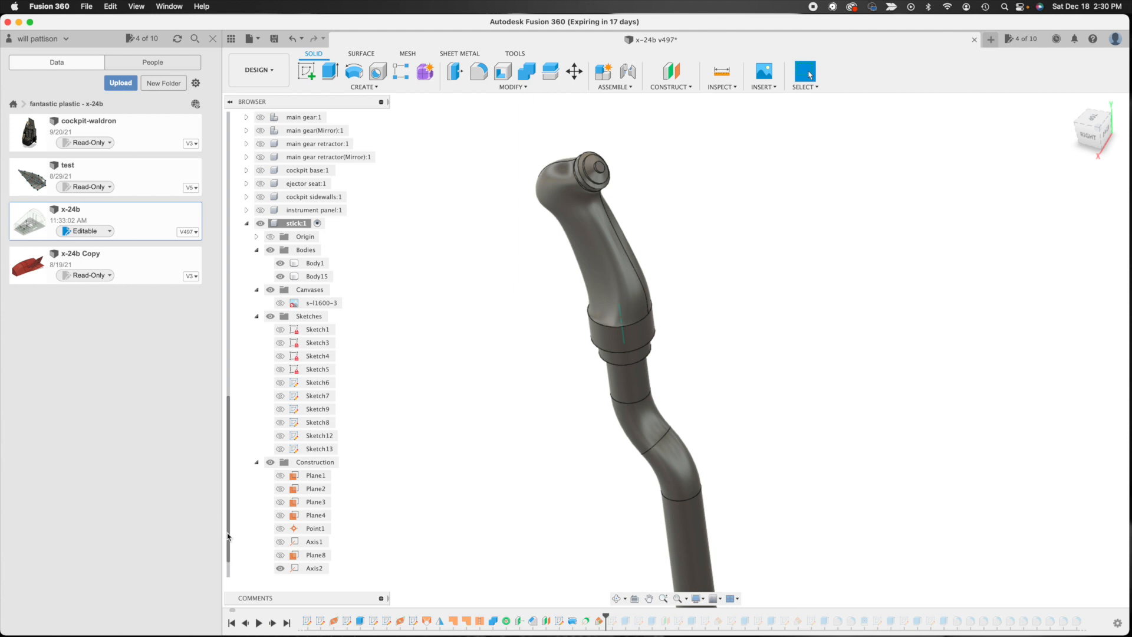
{"action": "scroll", "coordinate": [231, 548], "scroll_direction": "down", "scroll_amount": 1}
{"action": "left_click", "coordinate": [280, 570]}
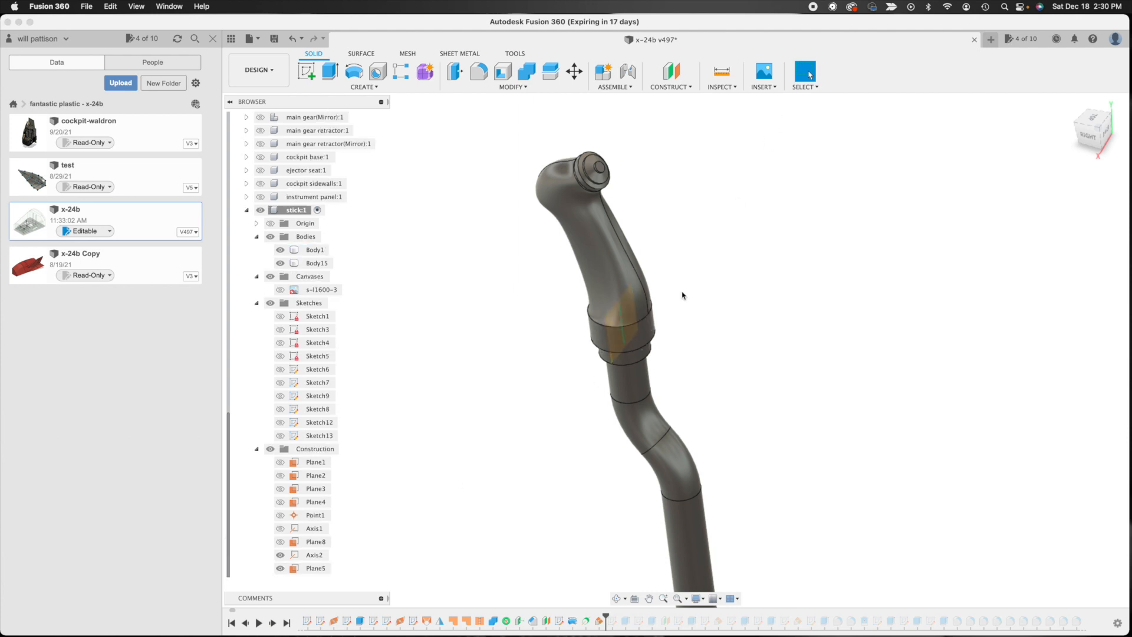
{"action": "left_click", "coordinate": [619, 333]}
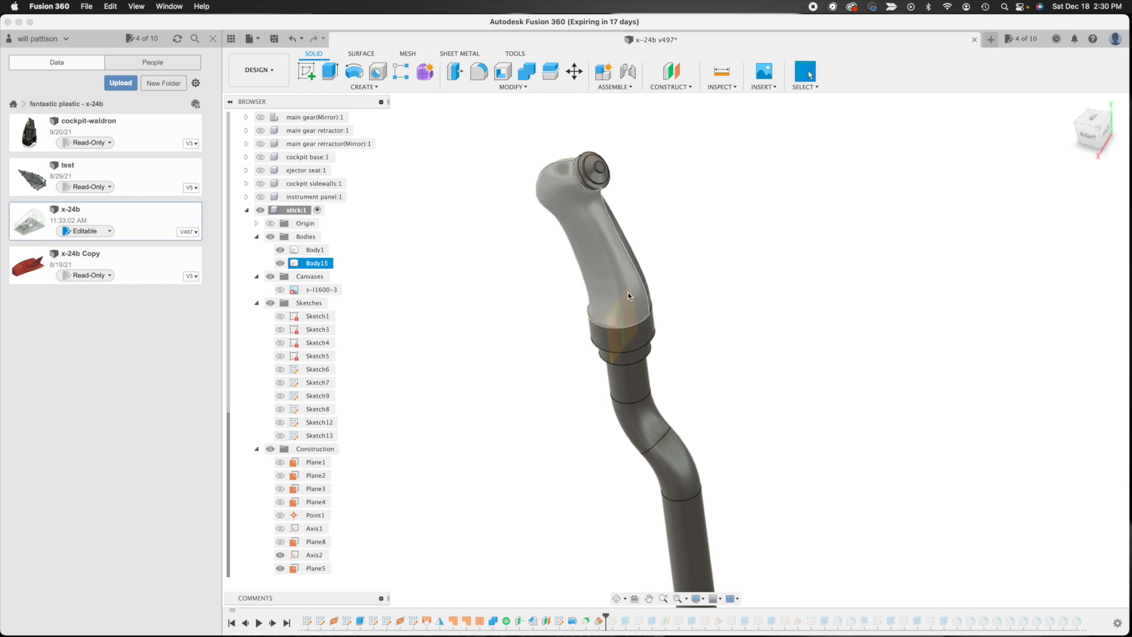
{"action": "left_click", "coordinate": [626, 345]}
{"action": "left_click", "coordinate": [807, 240]}
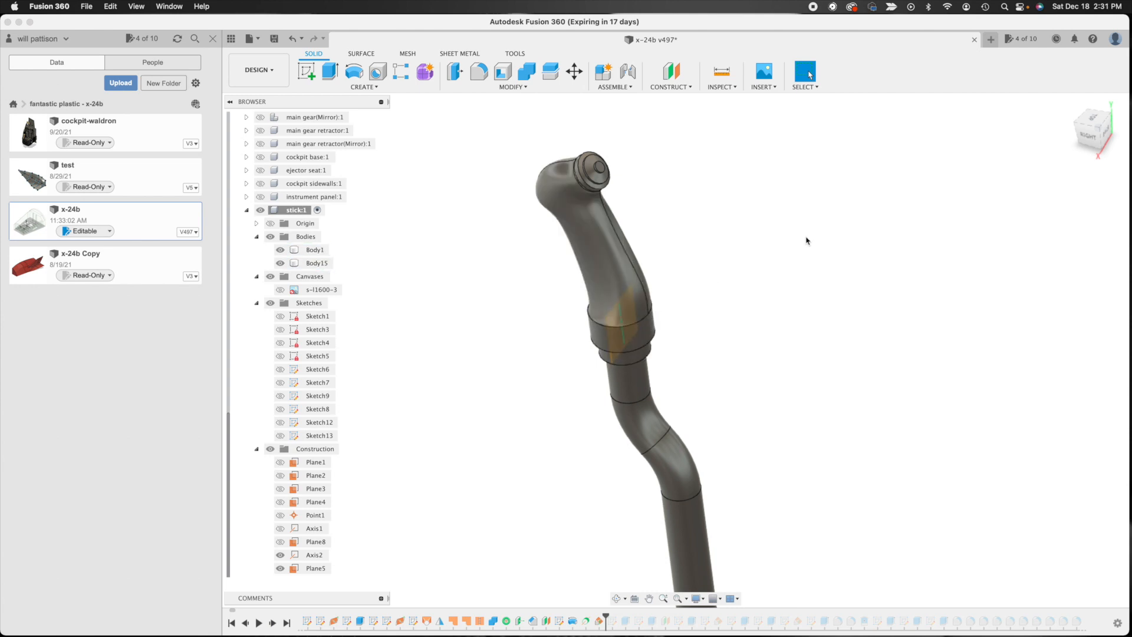
{"action": "left_click", "coordinate": [633, 336]}
- Roll the timeline forward past Sketch14 and open that sketch for editing
{"action": "left_click_drag", "start_coordinate": [606, 617], "coordinate": [614, 616]}
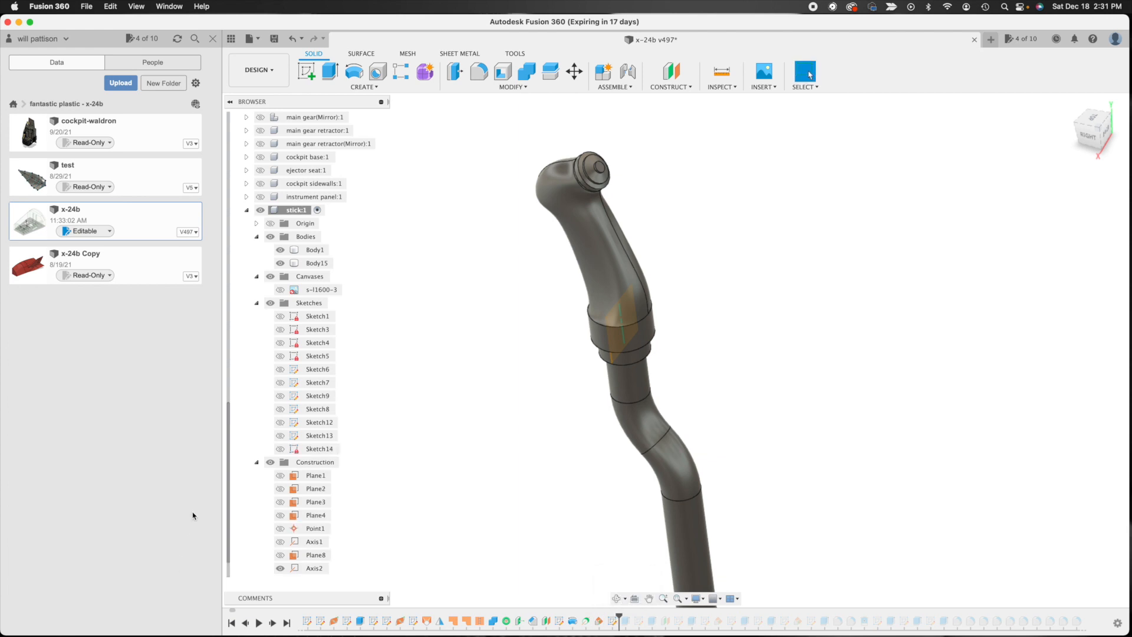
{"action": "left_click", "coordinate": [617, 624]}
{"action": "double_click", "coordinate": [617, 623]}
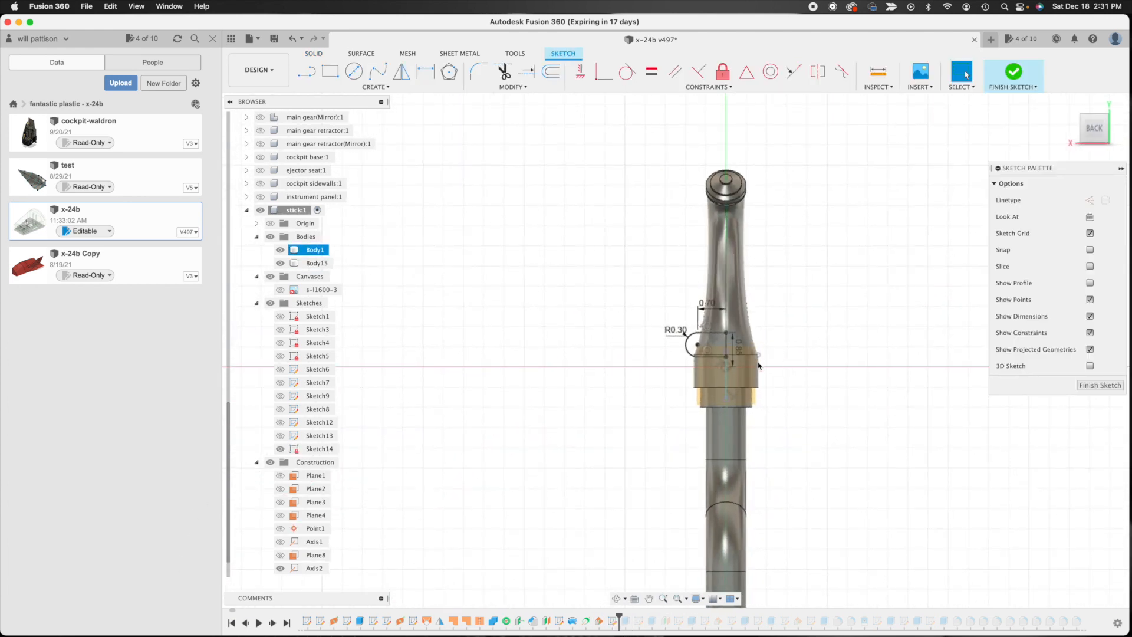
- Examine Sketch14's rounded profile and dimensions against the base of the grip, and finish the sketch
{"action": "scroll", "coordinate": [796, 379], "scroll_direction": "up", "scroll_amount": 5}
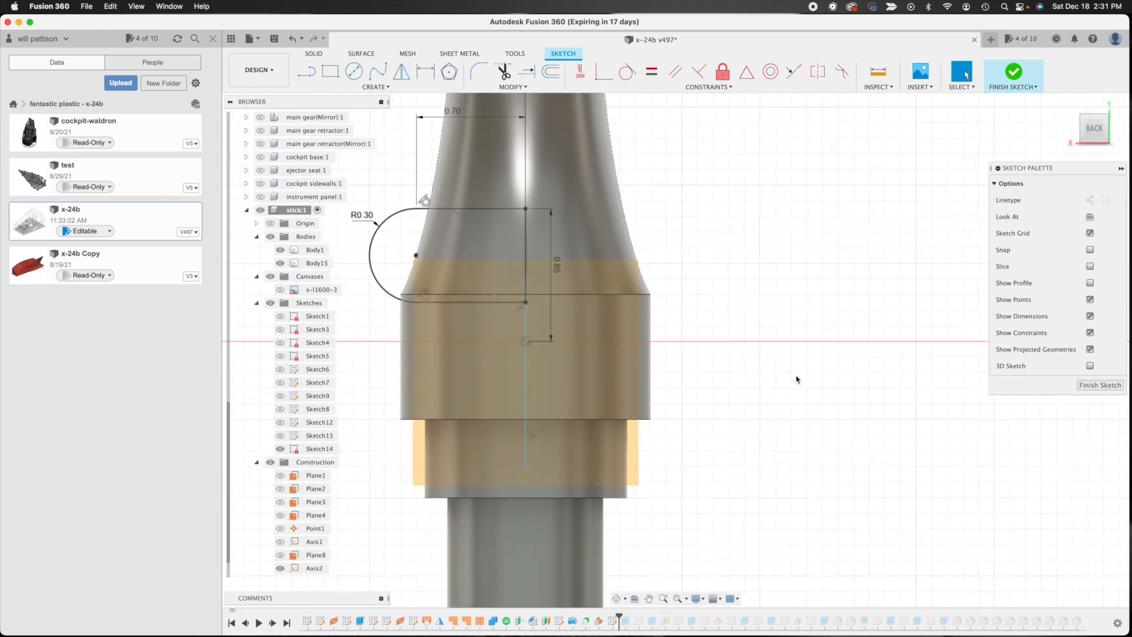
{"action": "scroll", "coordinate": [796, 379], "scroll_direction": "down", "scroll_amount": 2}
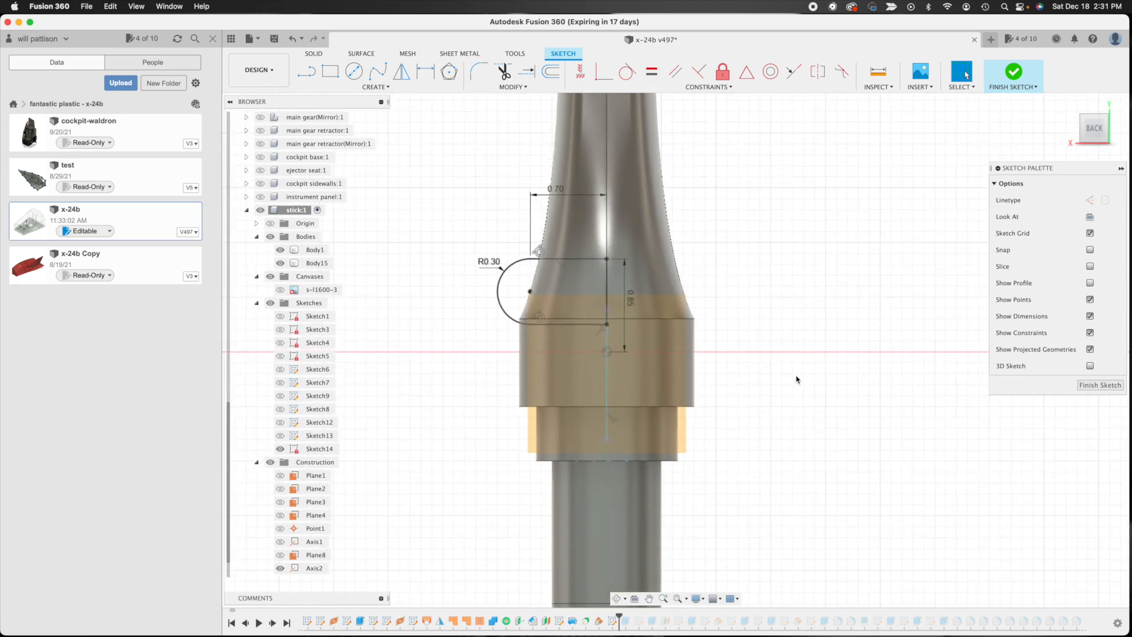
{"action": "left_click", "coordinate": [577, 235]}
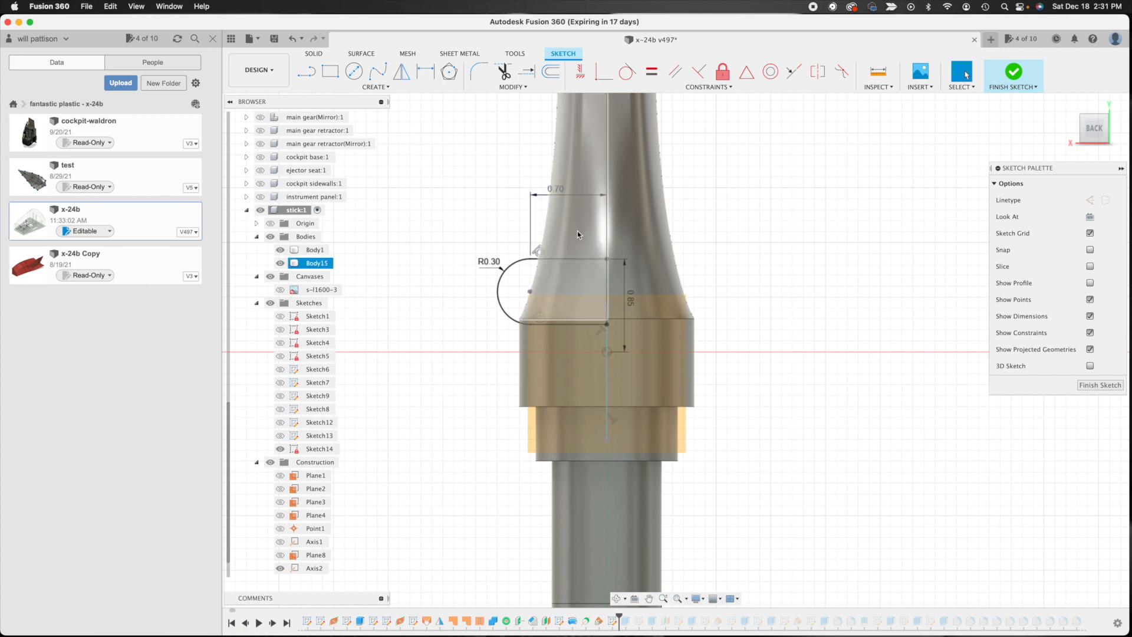
{"action": "left_click", "coordinate": [594, 259]}
{"action": "left_click", "coordinate": [591, 274]}
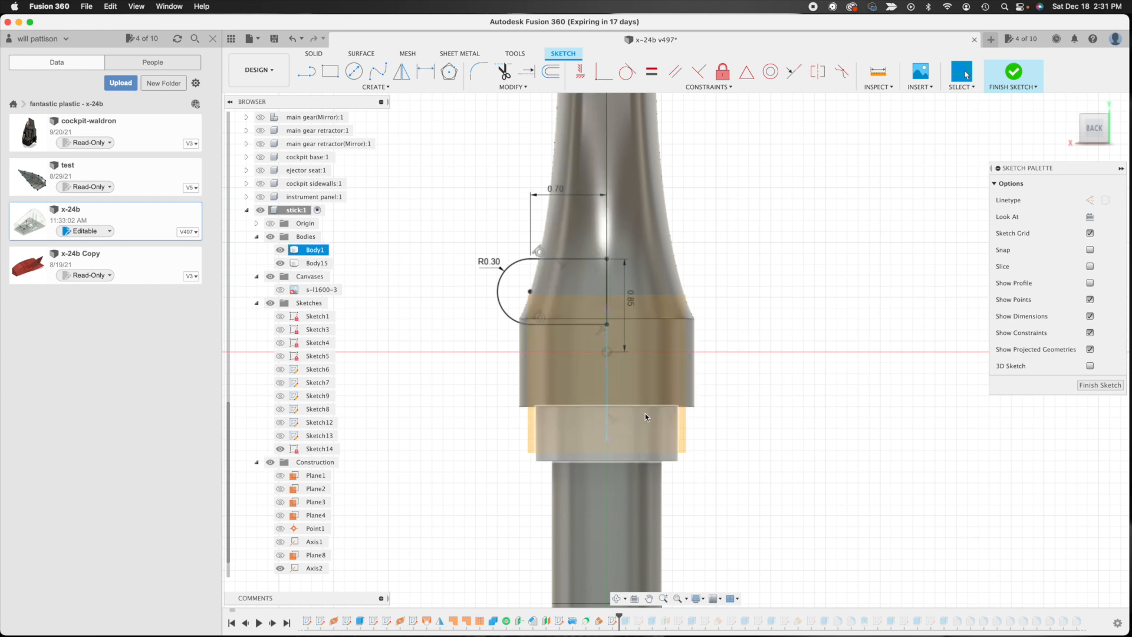
{"action": "left_click", "coordinate": [616, 598]}
{"action": "left_click_drag", "start_coordinate": [570, 333], "coordinate": [603, 355]}
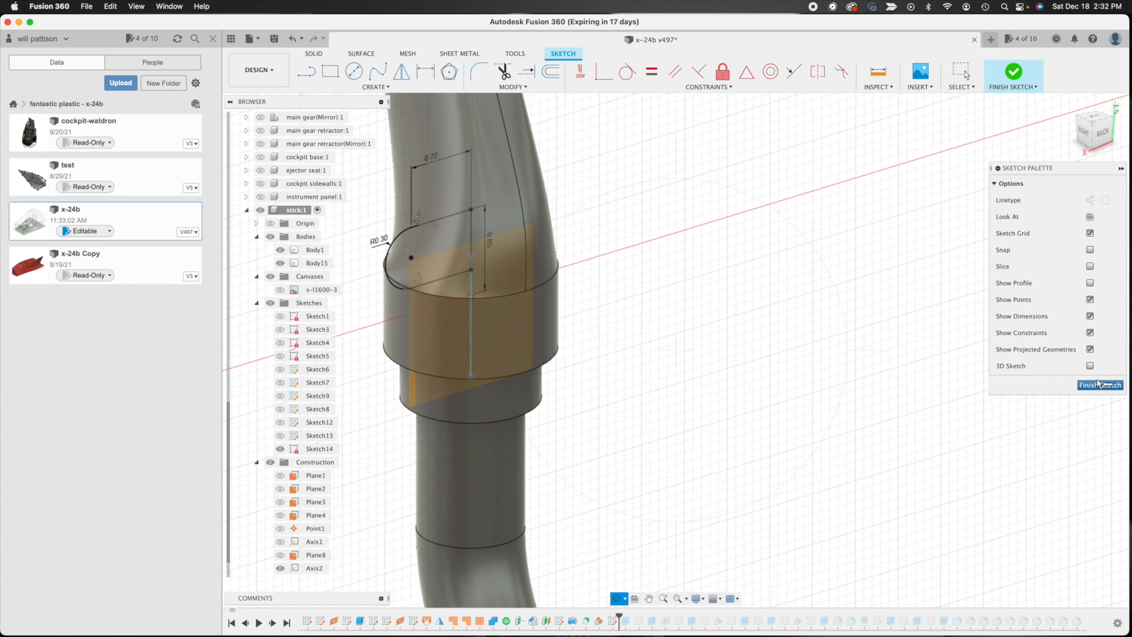
{"action": "left_click", "coordinate": [1098, 384]}
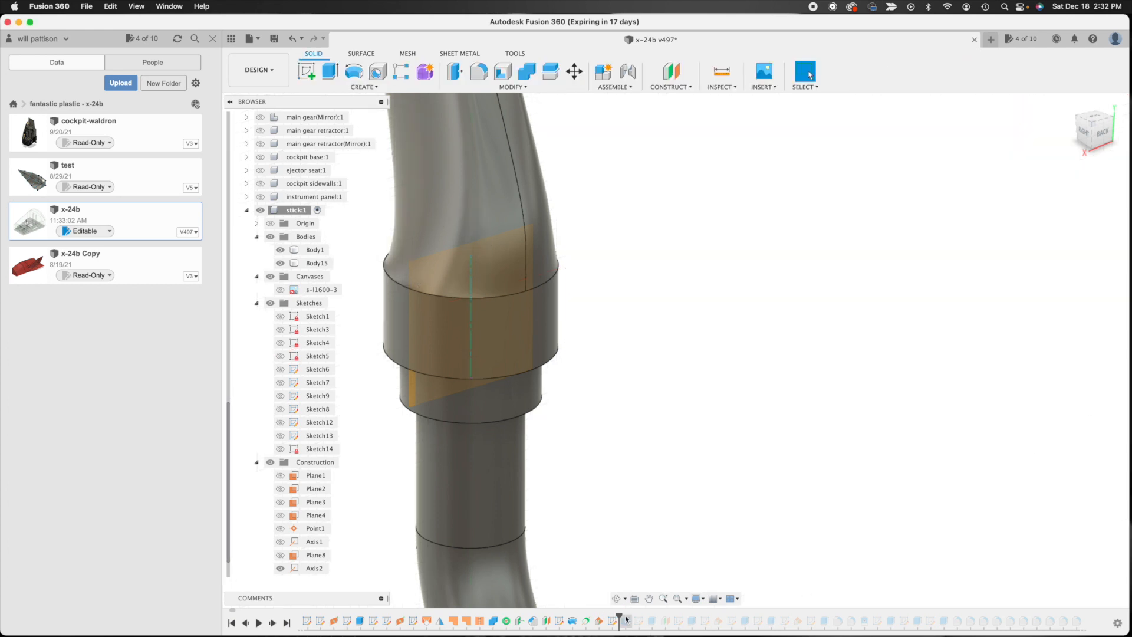
- Roll the timeline forward past the extrusion of the rounded profile and inspect the resulting lug beside the grip
{"action": "left_click_drag", "start_coordinate": [619, 617], "coordinate": [632, 617]}
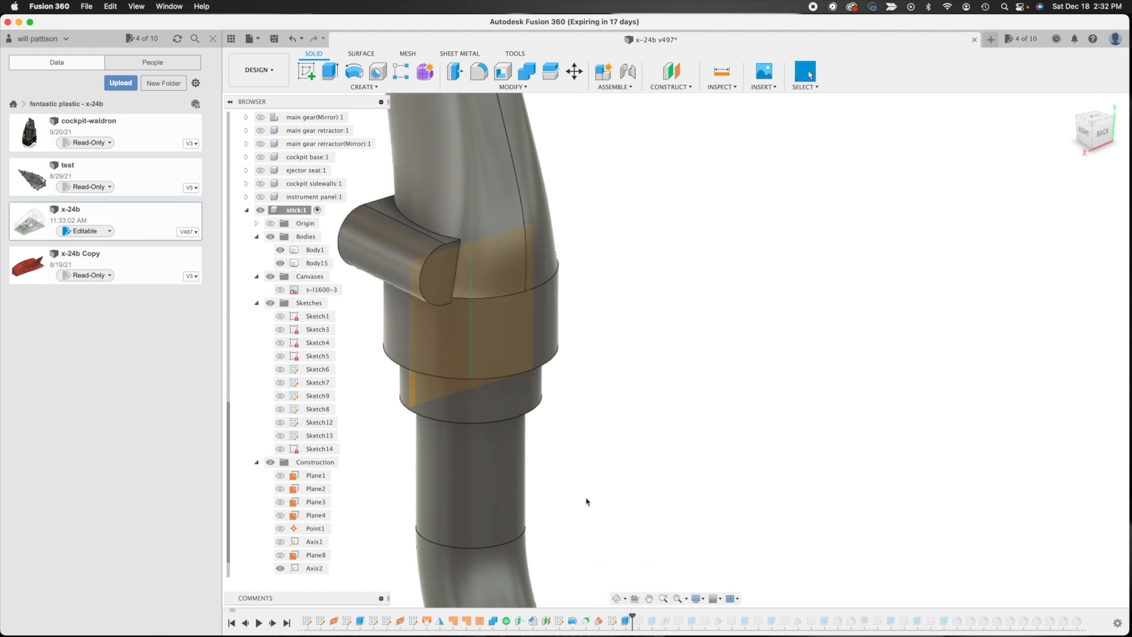
{"action": "left_click", "coordinate": [649, 599]}
{"action": "left_click_drag", "start_coordinate": [535, 294], "coordinate": [799, 362]}
{"action": "left_click", "coordinate": [617, 599]}
{"action": "left_click_drag", "start_coordinate": [734, 311], "coordinate": [759, 286]}
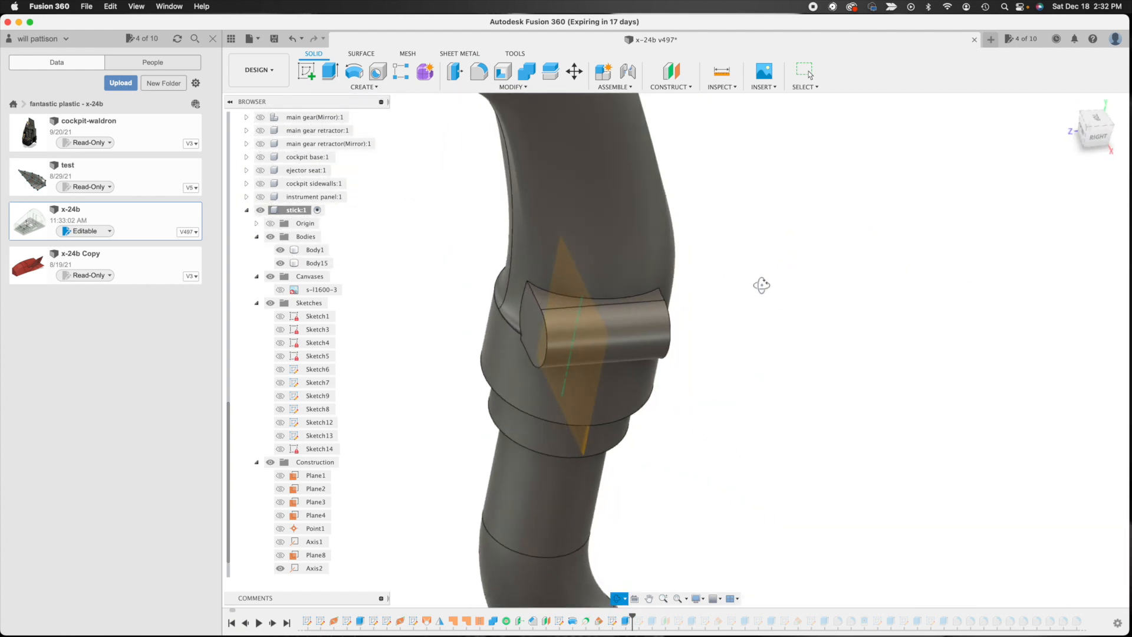
{"action": "key", "text": "Escape"}
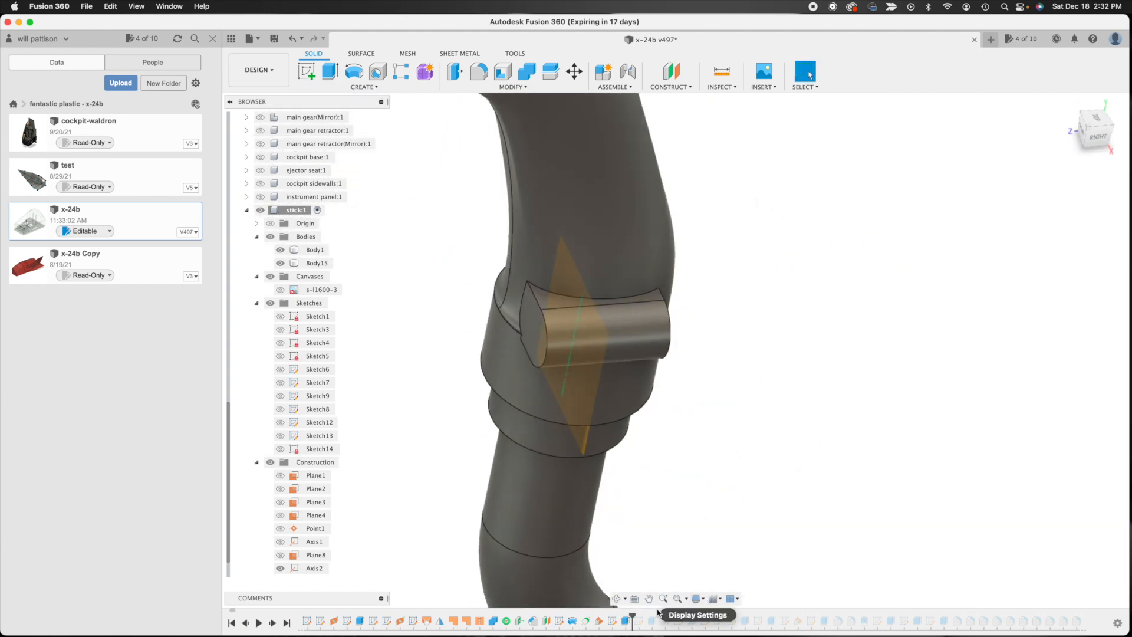
- Roll the timeline forward past Sketch15 and the small pin extrusion, and review Sketch15's circle on the lug's end face
{"action": "left_click_drag", "start_coordinate": [634, 616], "coordinate": [659, 615]}
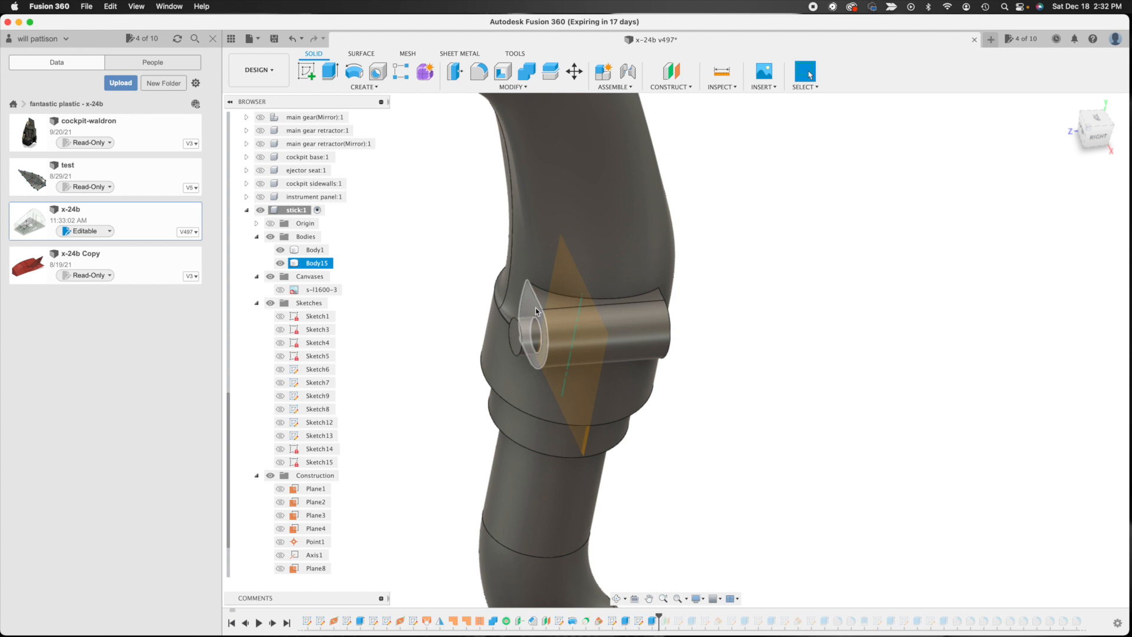
{"action": "left_click", "coordinate": [641, 623]}
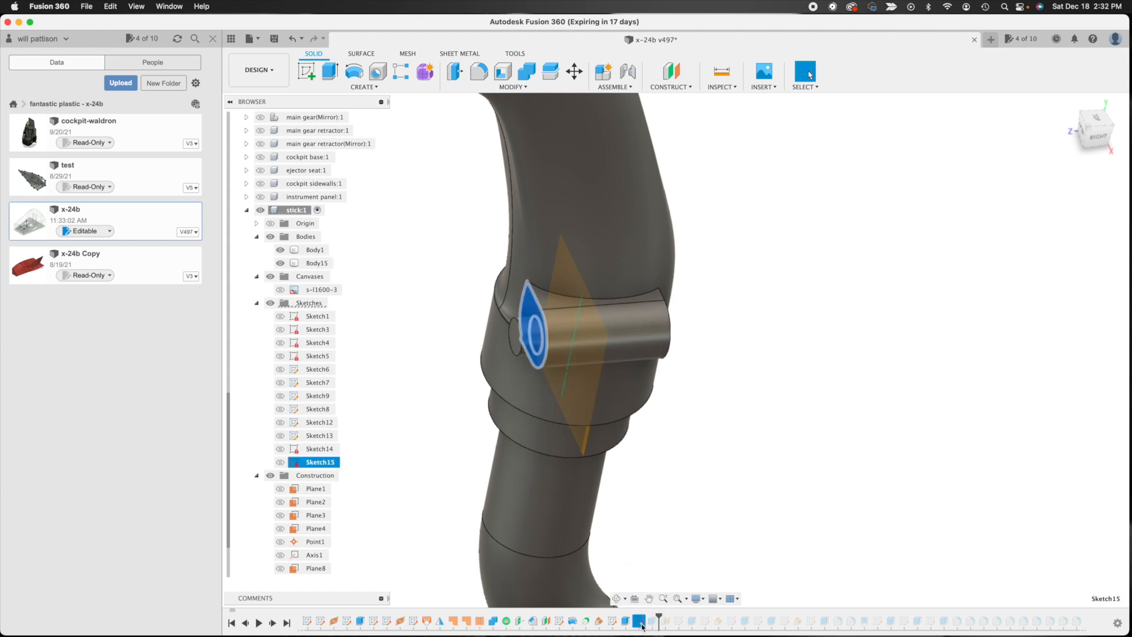
{"action": "double_click", "coordinate": [639, 622]}
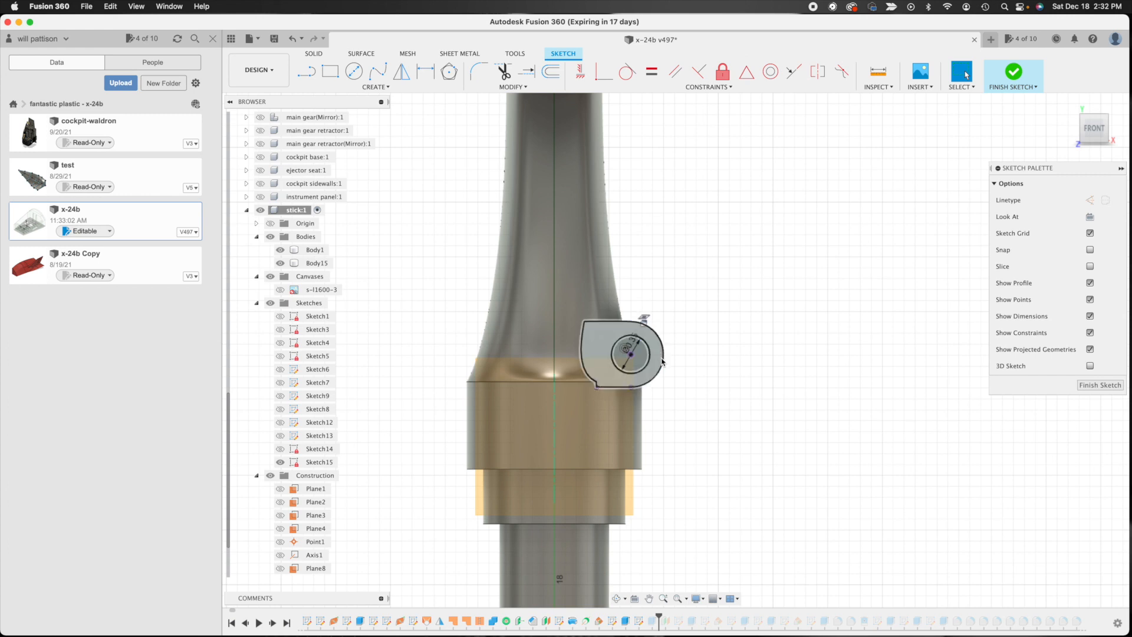
{"action": "left_click", "coordinate": [1101, 385]}
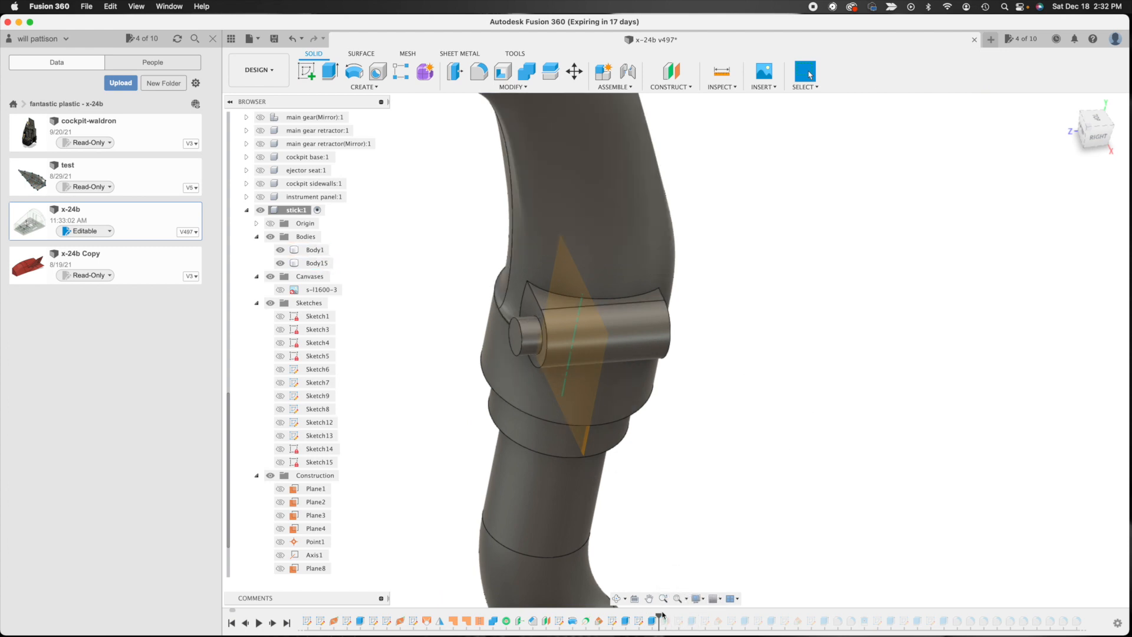
- Roll the timeline forward past Plane6, hide Axis2 and Plane5, and show Plane6
{"action": "left_click_drag", "start_coordinate": [229, 396], "coordinate": [231, 449]}
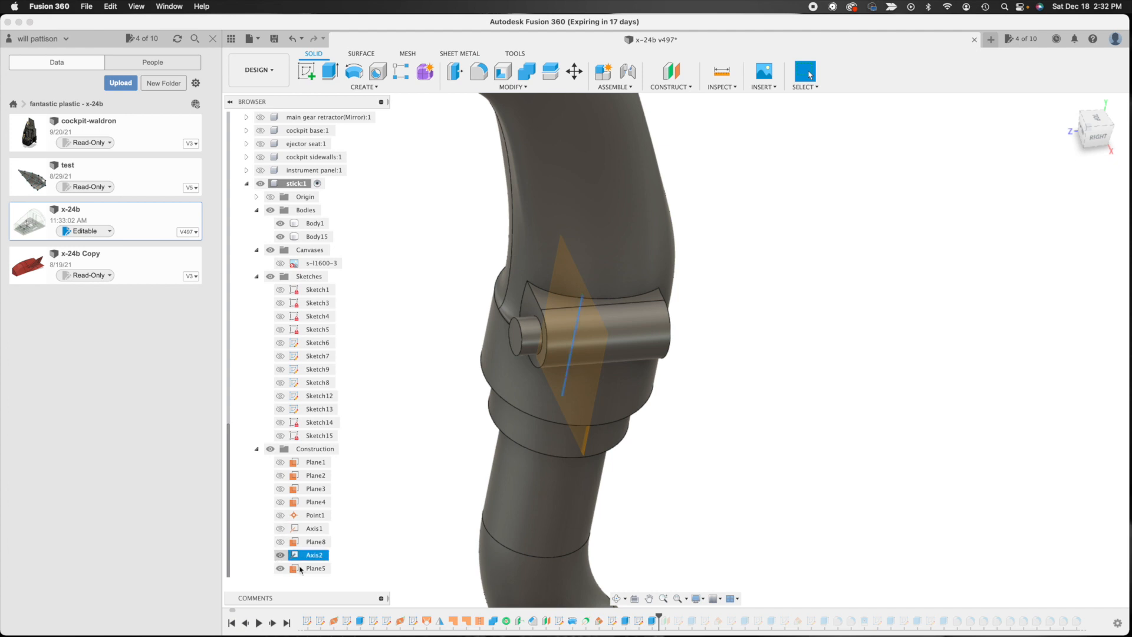
{"action": "left_click_drag", "start_coordinate": [660, 617], "coordinate": [663, 616]}
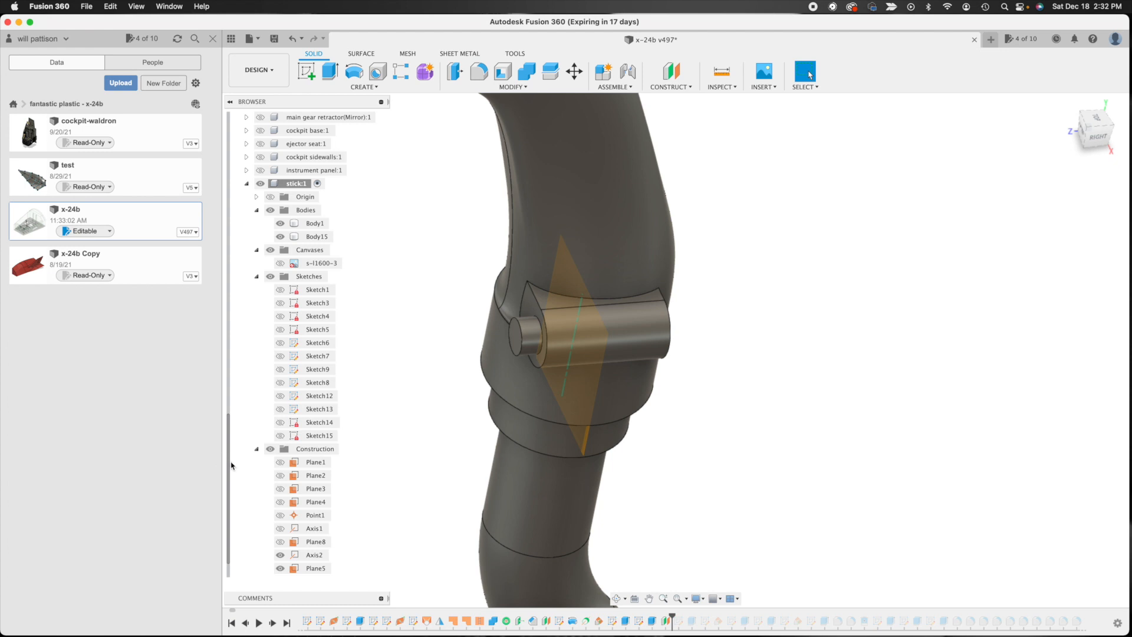
{"action": "scroll", "coordinate": [231, 472], "scroll_direction": "down", "scroll_amount": 1}
{"action": "left_click", "coordinate": [289, 542]}
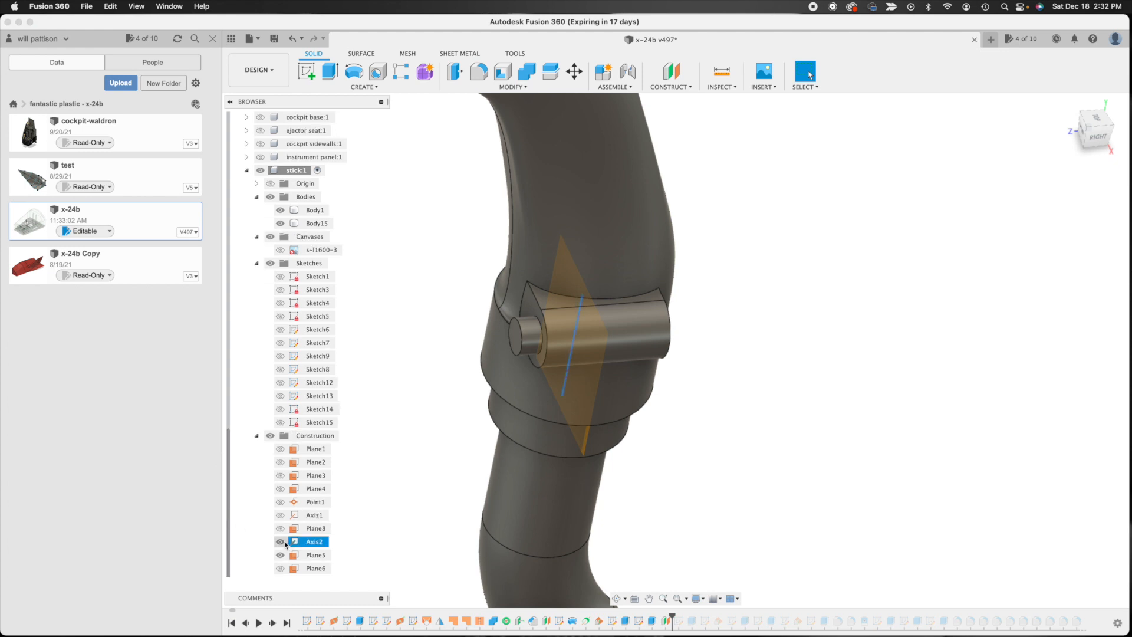
{"action": "left_click", "coordinate": [280, 542]}
{"action": "left_click", "coordinate": [281, 555]}
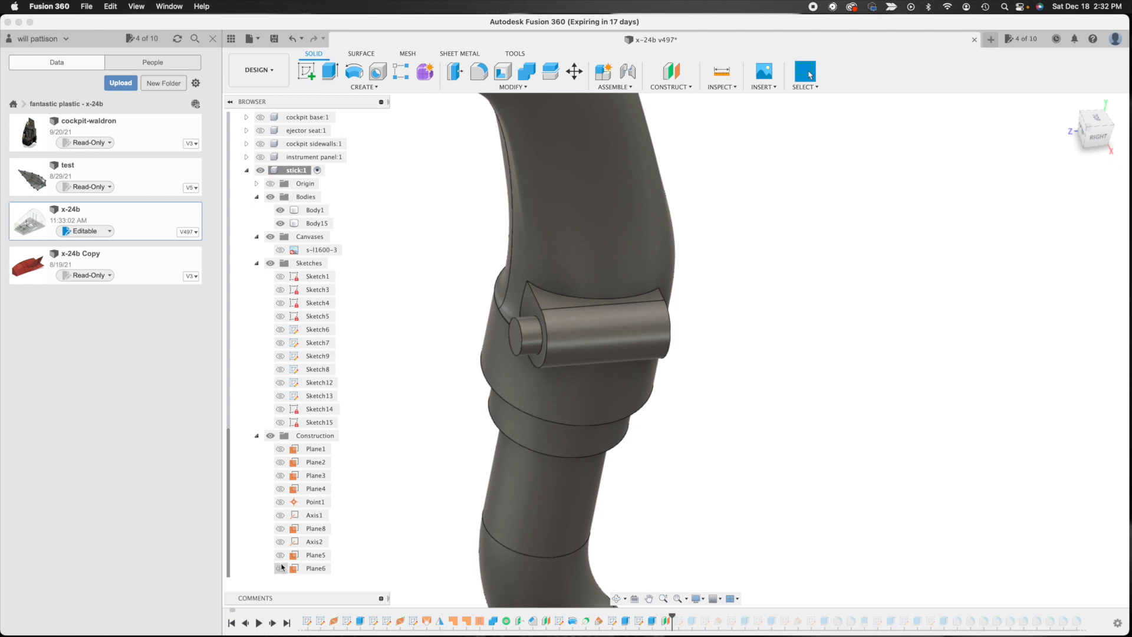
{"action": "left_click", "coordinate": [280, 567]}
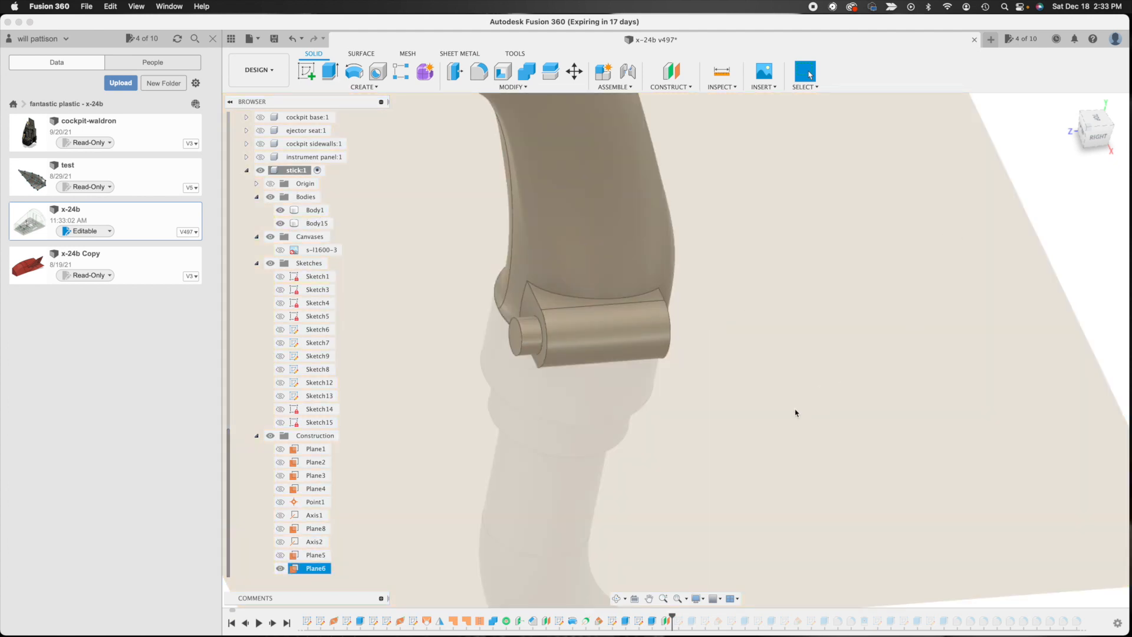
- Roll the timeline forward past Sketch16 and its extrusion, and review the arc profile sketched around the collar
{"action": "scroll", "coordinate": [796, 413], "scroll_direction": "down", "scroll_amount": 6}
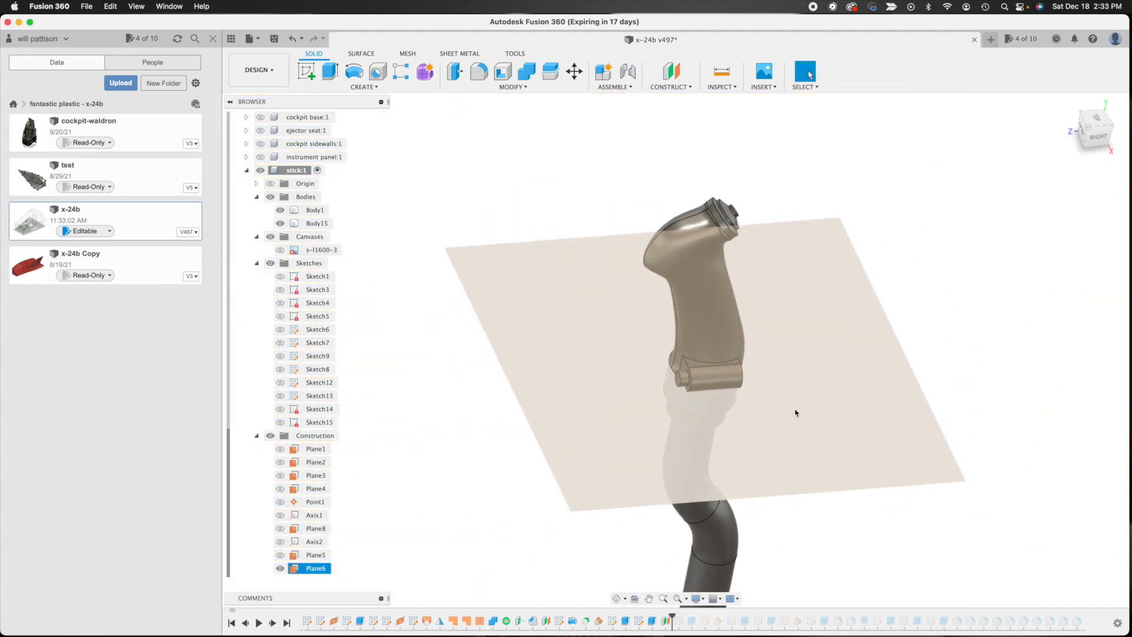
{"action": "left_click", "coordinate": [616, 599]}
{"action": "left_click_drag", "start_coordinate": [755, 407], "coordinate": [755, 378]}
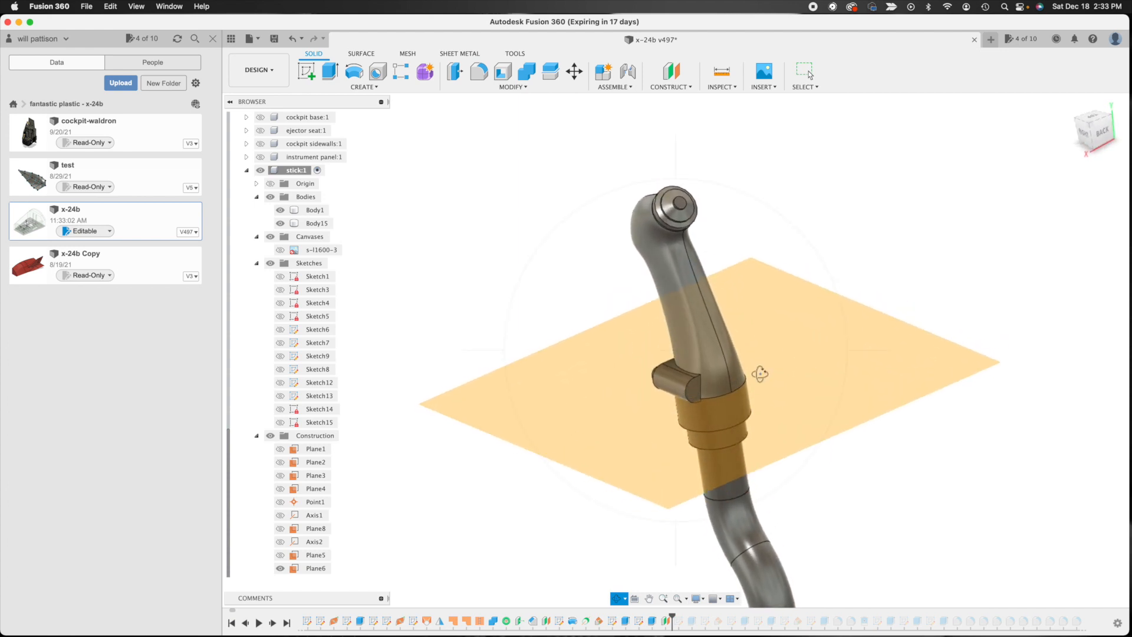
{"action": "key", "text": "Escape"}
{"action": "left_click_drag", "start_coordinate": [672, 615], "coordinate": [696, 617]}
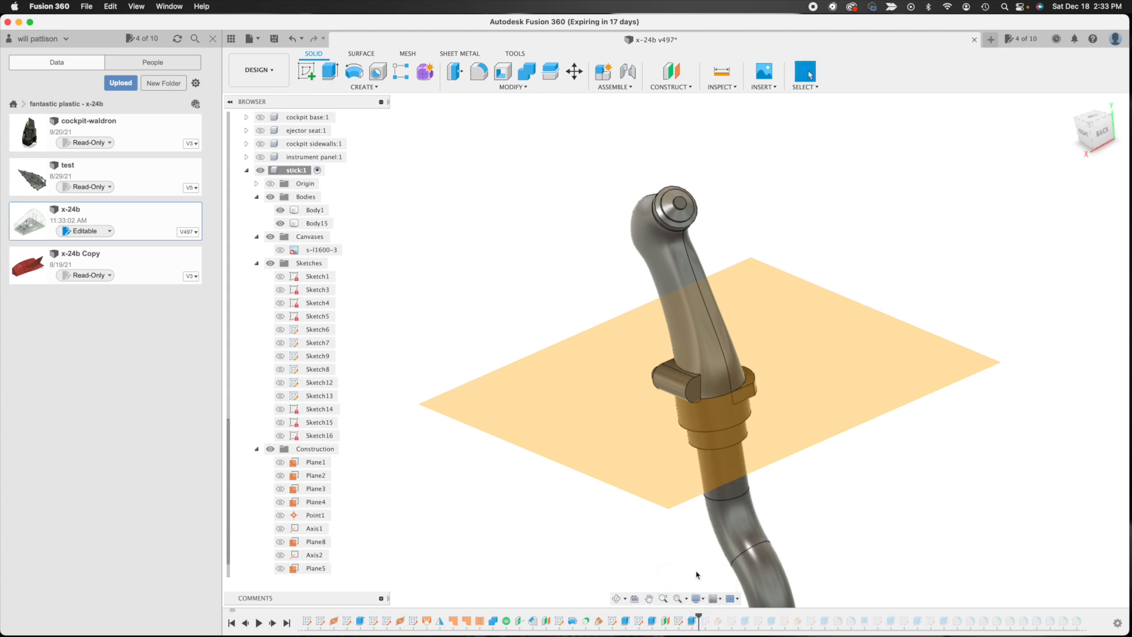
{"action": "double_click", "coordinate": [692, 621]}
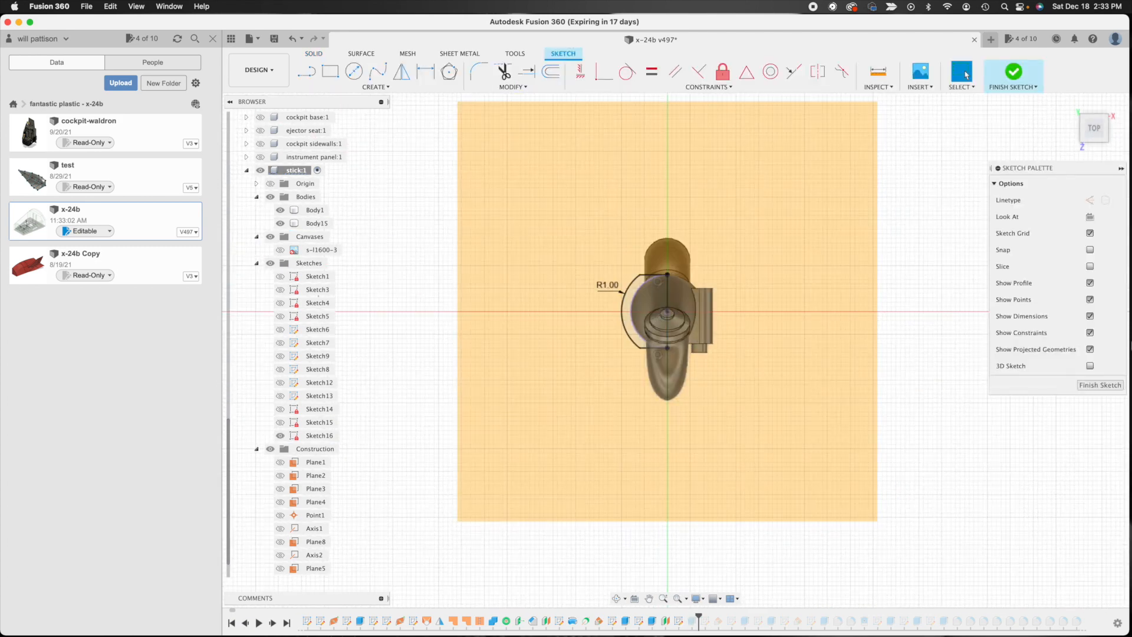
{"action": "left_click", "coordinate": [1101, 386]}
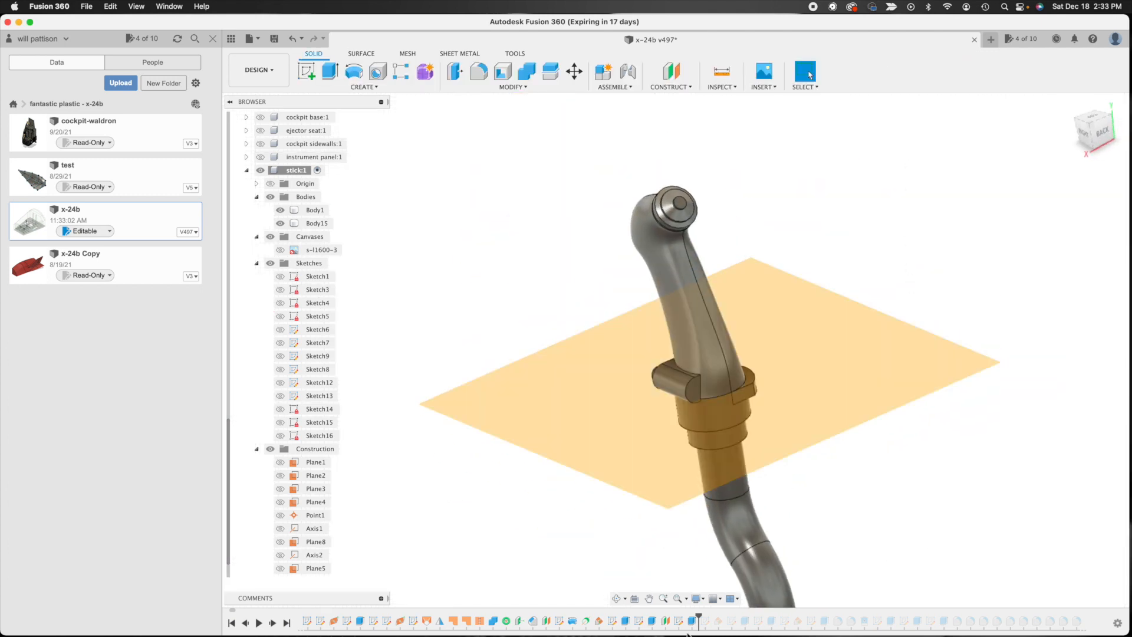
- Hide construction plane Plane6 in the stick component
{"action": "left_click_drag", "start_coordinate": [230, 557], "coordinate": [230, 565]}
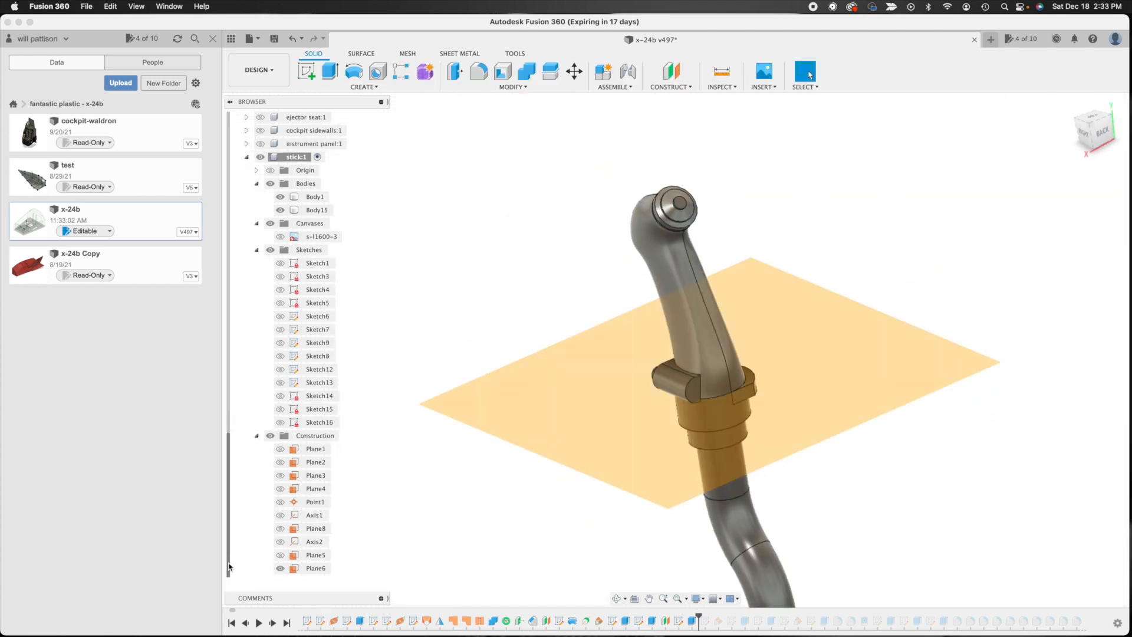
{"action": "left_click", "coordinate": [281, 570]}
{"action": "left_click", "coordinate": [280, 568]}
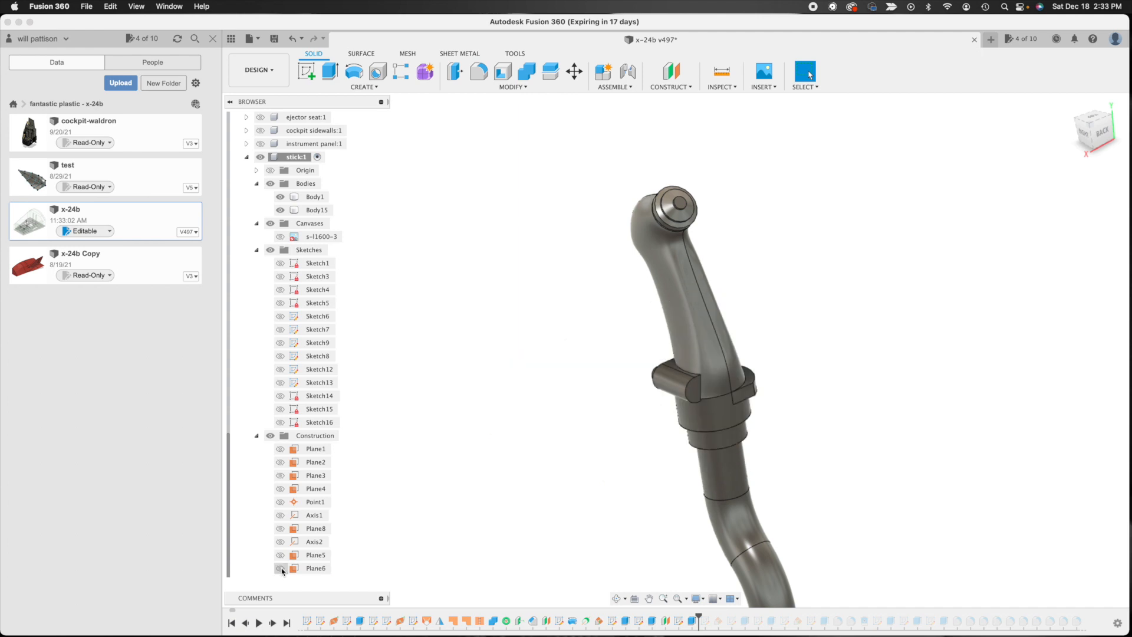
- Inspect the extruded flange around the collar from behind and roll the timeline forward past Sketch17
{"action": "left_click", "coordinate": [618, 600]}
{"action": "left_click_drag", "start_coordinate": [707, 407], "coordinate": [684, 411]}
{"action": "key", "text": "Escape"}
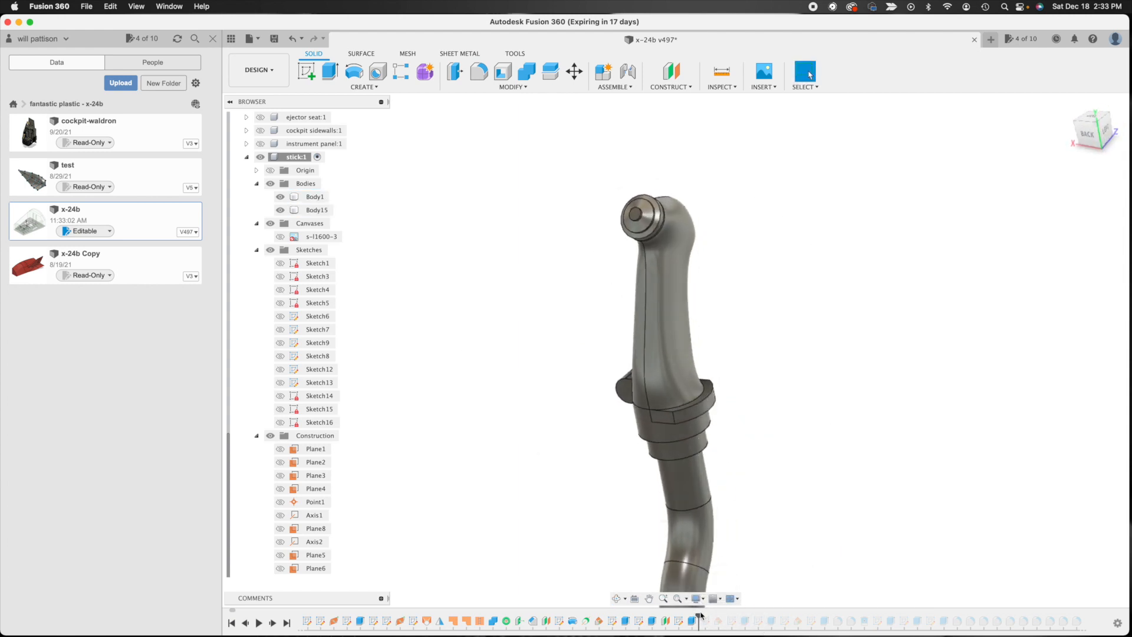
{"action": "left_click_drag", "start_coordinate": [699, 615], "coordinate": [704, 618]}
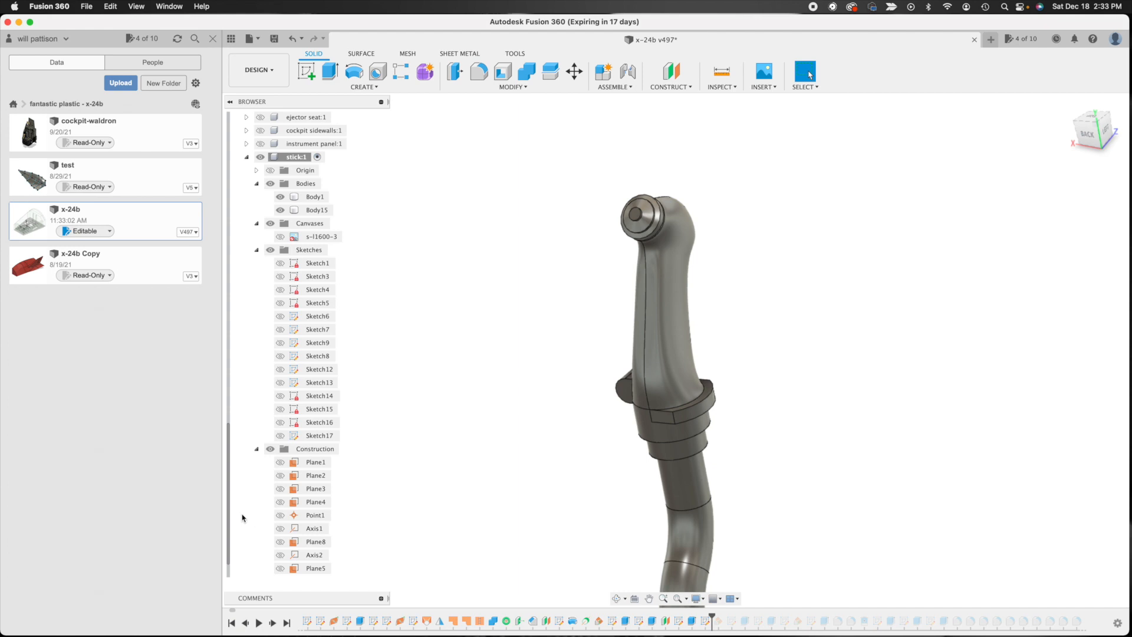
{"action": "scroll", "coordinate": [227, 482], "scroll_direction": "down", "scroll_amount": 1}
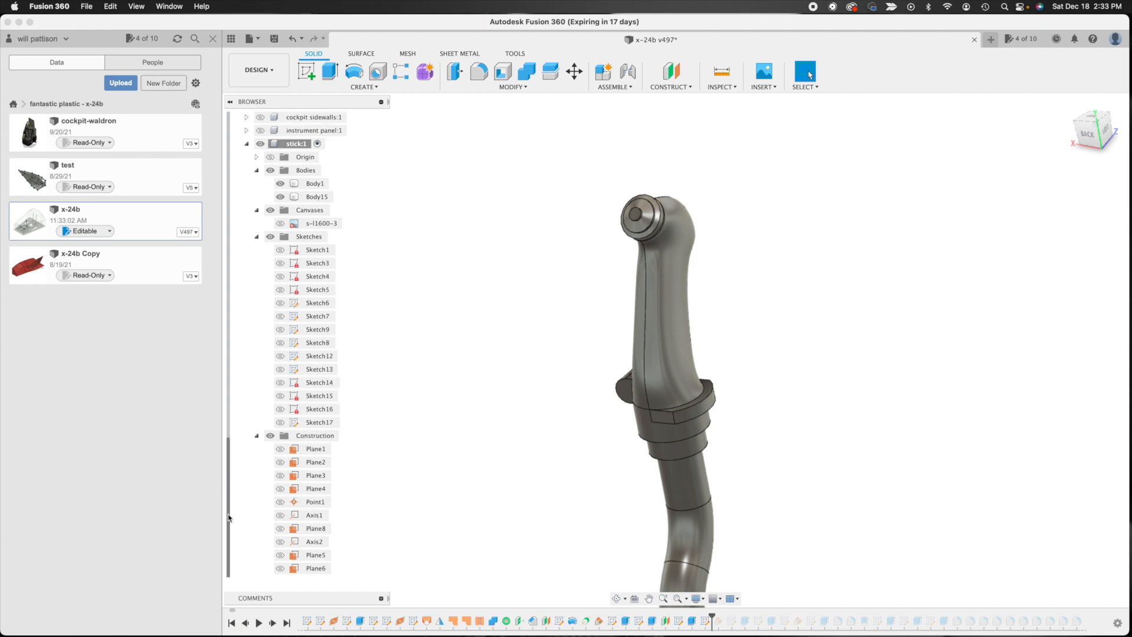
- Show Sketch17 and open it to review the angled construction line and its dimensions beside the grip
{"action": "left_click", "coordinate": [280, 422]}
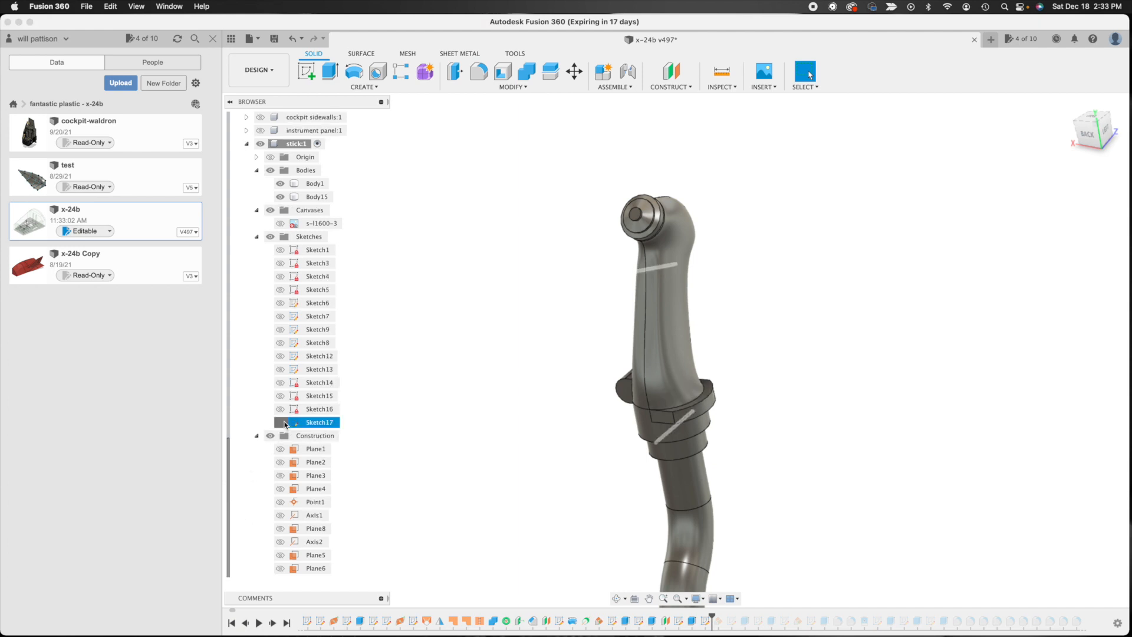
{"action": "left_click", "coordinate": [616, 598]}
{"action": "left_click_drag", "start_coordinate": [692, 313], "coordinate": [796, 337]}
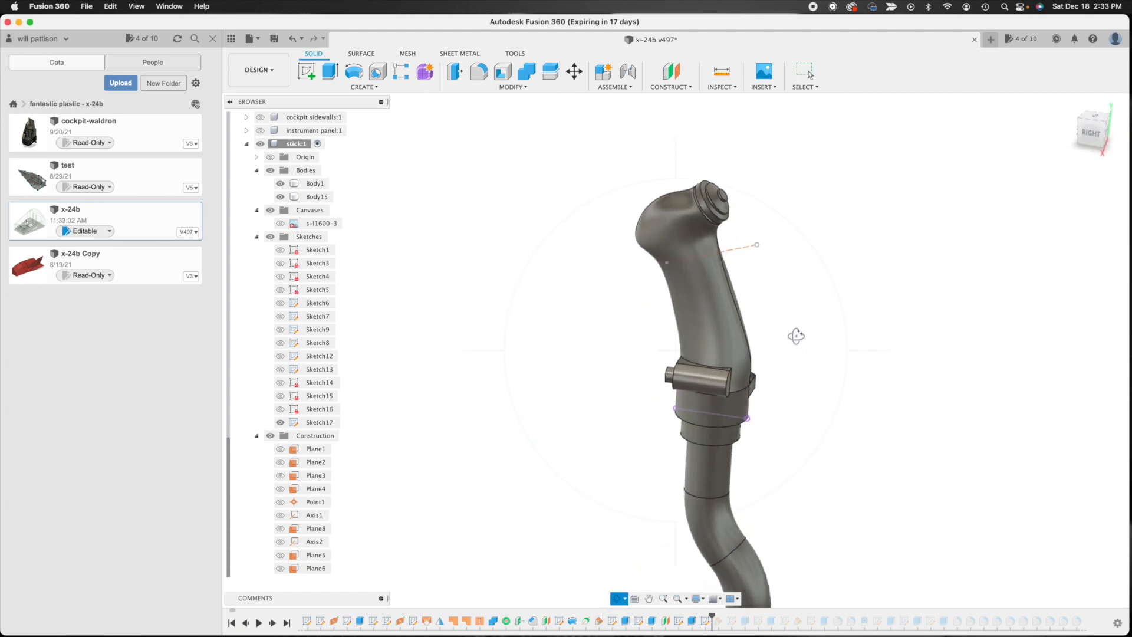
{"action": "key", "text": "Escape"}
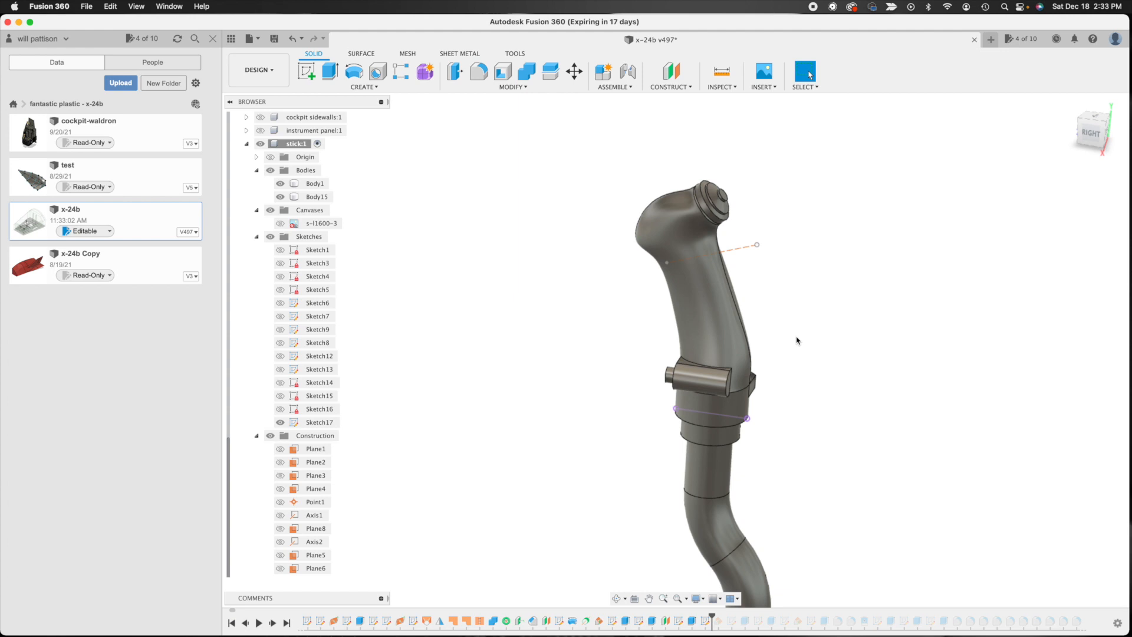
{"action": "double_click", "coordinate": [706, 622]}
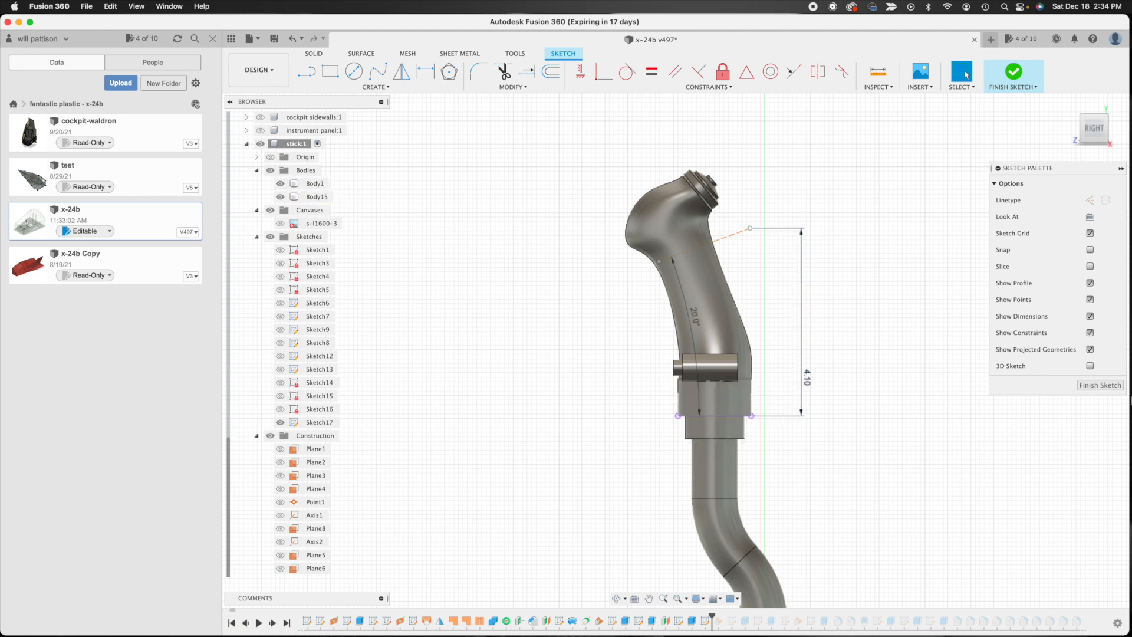
{"action": "left_click", "coordinate": [1100, 385]}
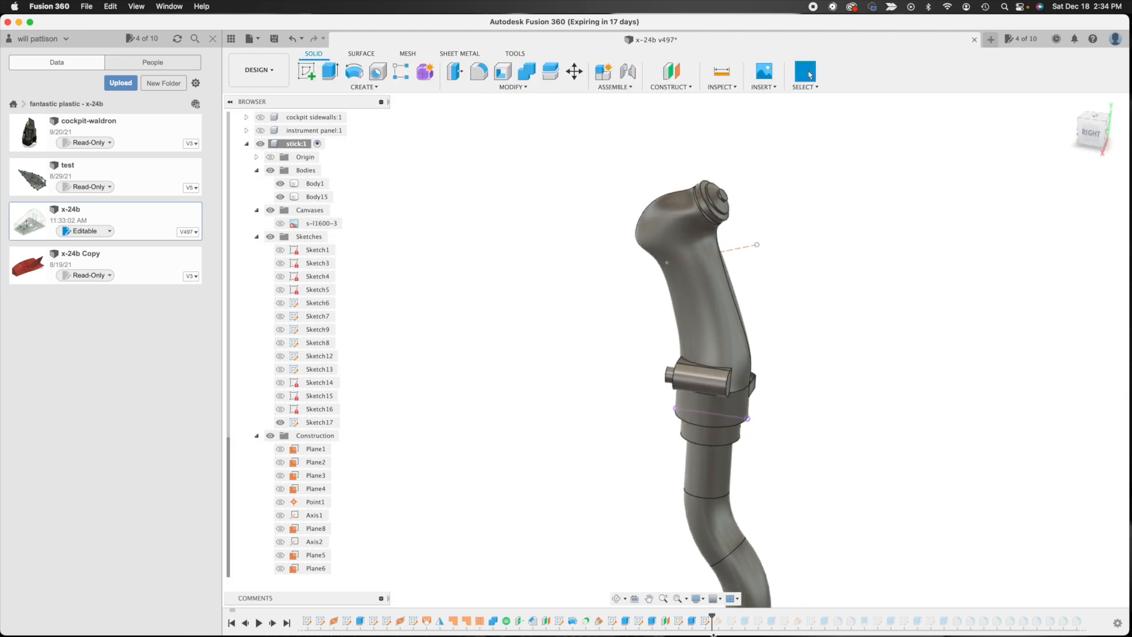
- Roll the timeline forward past Plane7 and show that plane across the upper grip
{"action": "left_click_drag", "start_coordinate": [713, 617], "coordinate": [725, 617]}
{"action": "scroll", "coordinate": [228, 534], "scroll_direction": "down", "scroll_amount": 1}
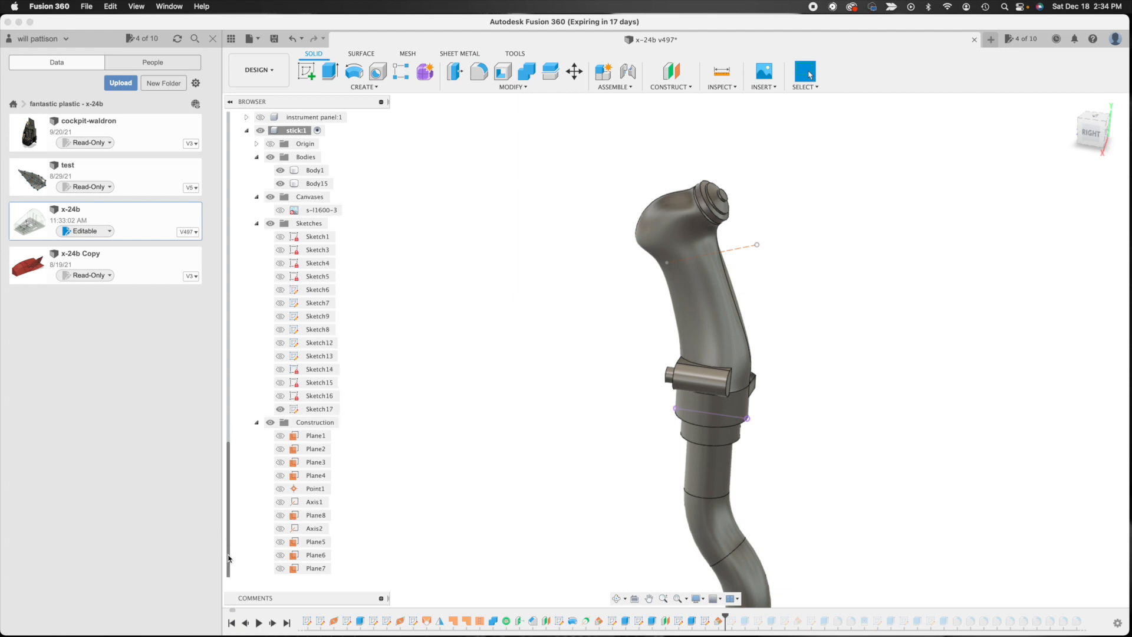
{"action": "left_click", "coordinate": [280, 568]}
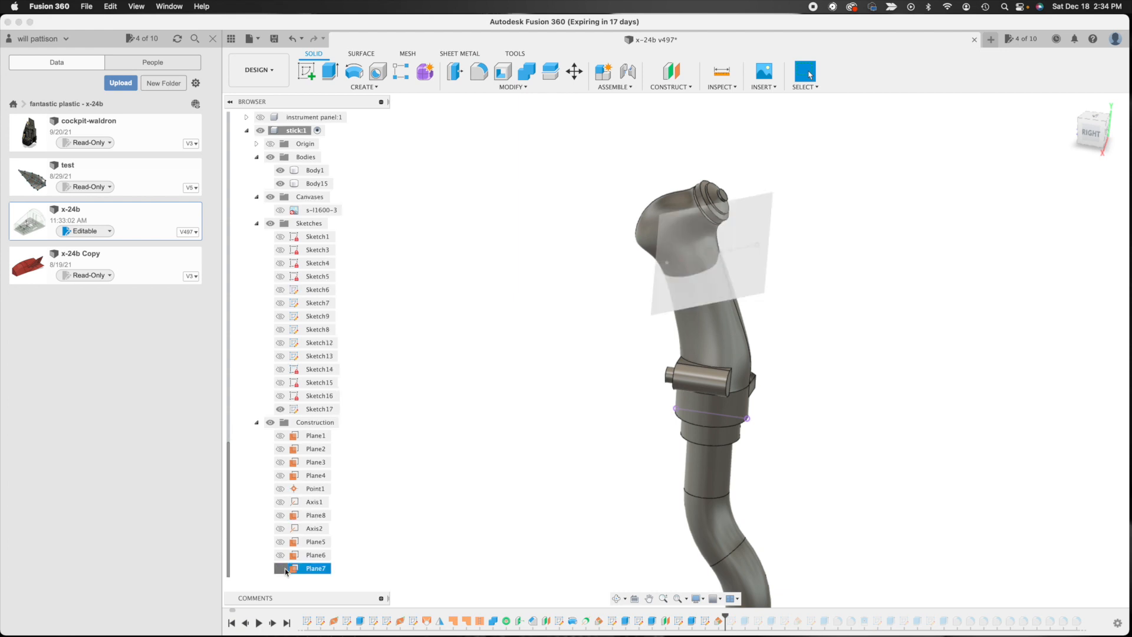
{"action": "left_click", "coordinate": [719, 224]}
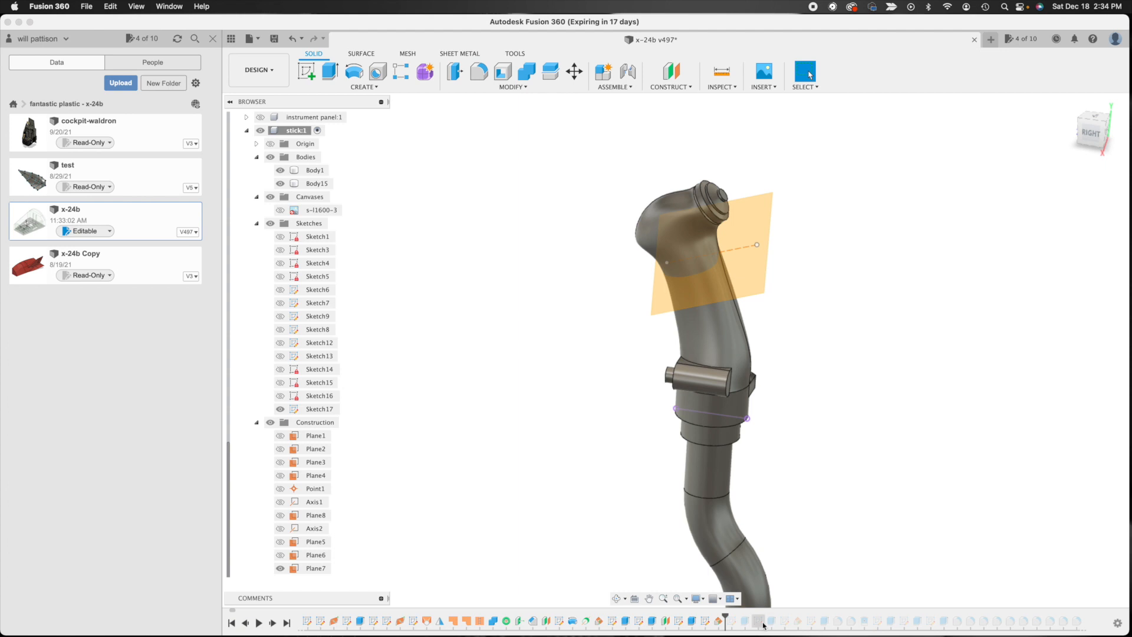
- Roll the timeline forward past Sketch18 and review the dimensioned U-shaped profile sketched on Plane7
{"action": "left_click_drag", "start_coordinate": [726, 616], "coordinate": [737, 617]}
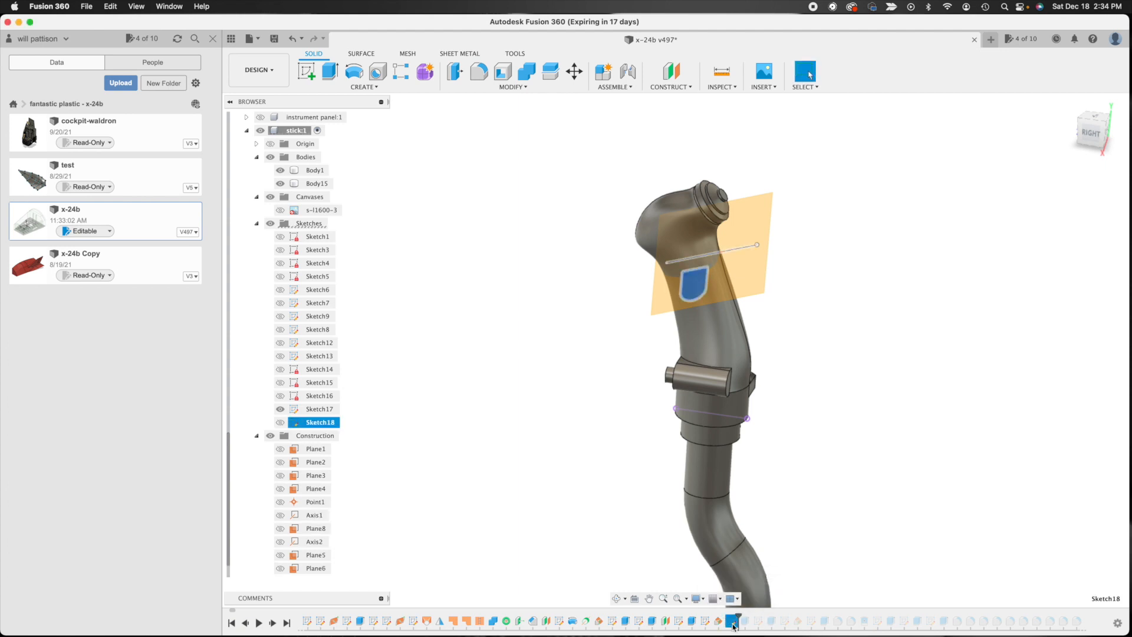
{"action": "double_click", "coordinate": [732, 621]}
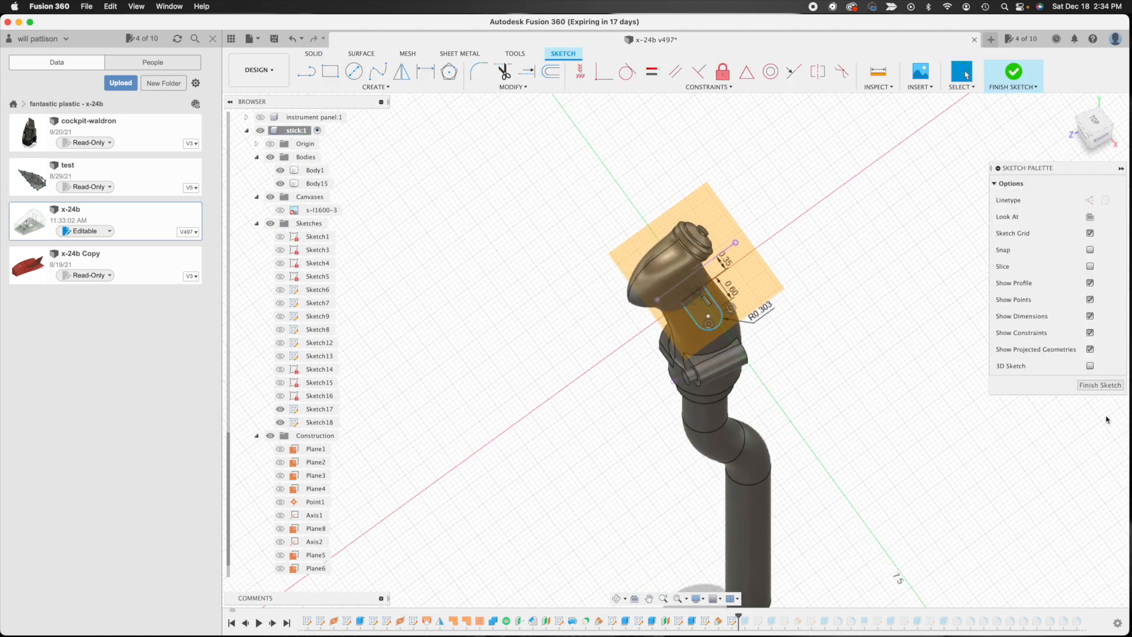
{"action": "left_click", "coordinate": [1090, 385]}
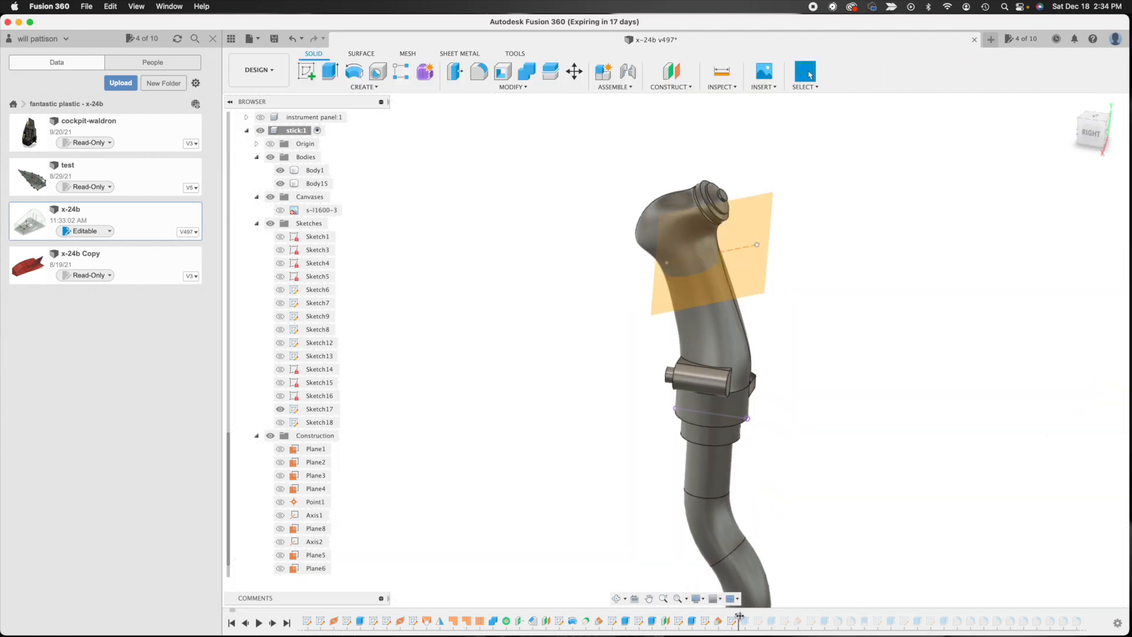
- Roll the timeline forward past the extrusion of the U-shaped profile, and hide Plane7 and Sketch17
{"action": "left_click_drag", "start_coordinate": [739, 616], "coordinate": [751, 617]}
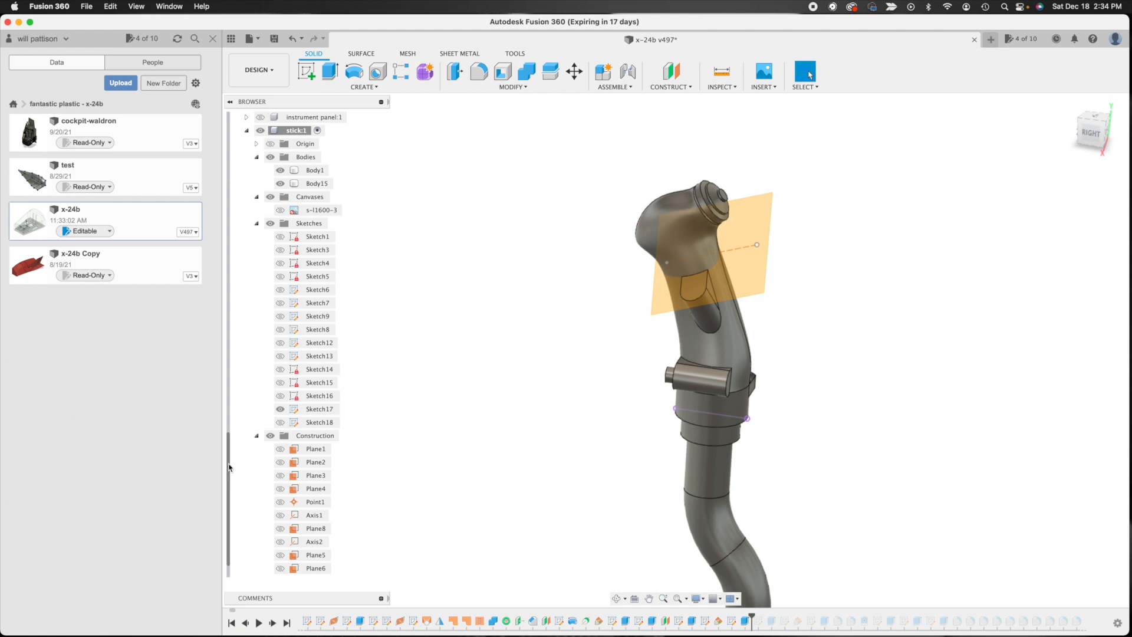
{"action": "left_click_drag", "start_coordinate": [230, 467], "coordinate": [230, 504]}
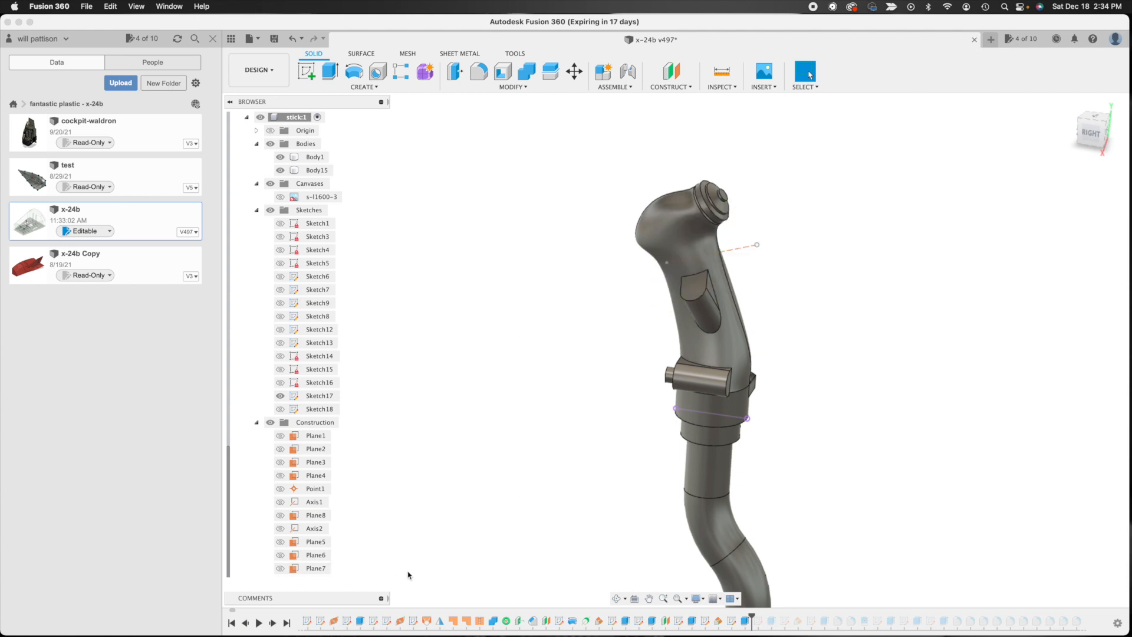
{"action": "left_click", "coordinate": [289, 396]}
{"action": "left_click", "coordinate": [280, 396]}
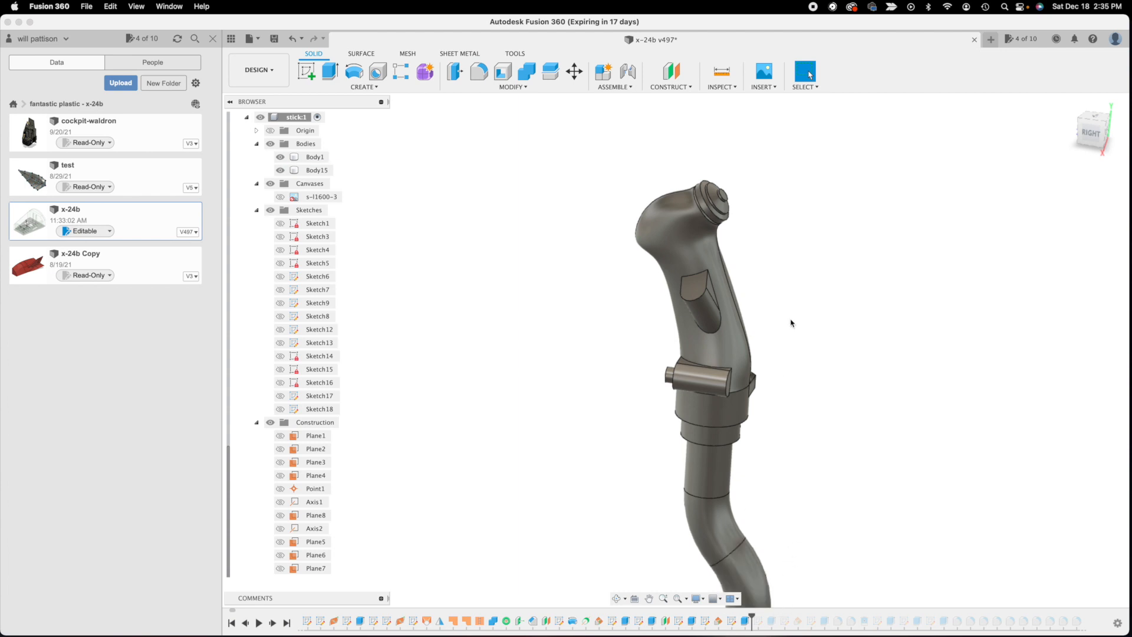
- Inspect the extruded U-shaped boss on the side of the grip from the right and from behind
{"action": "left_click", "coordinate": [727, 345]}
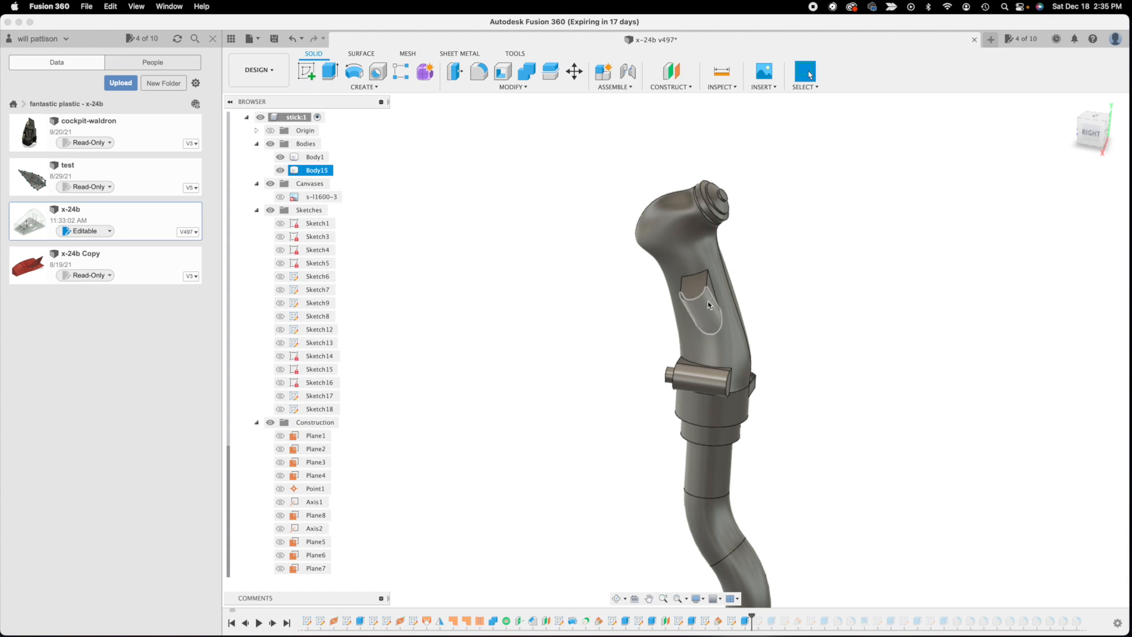
{"action": "left_click", "coordinate": [729, 257]}
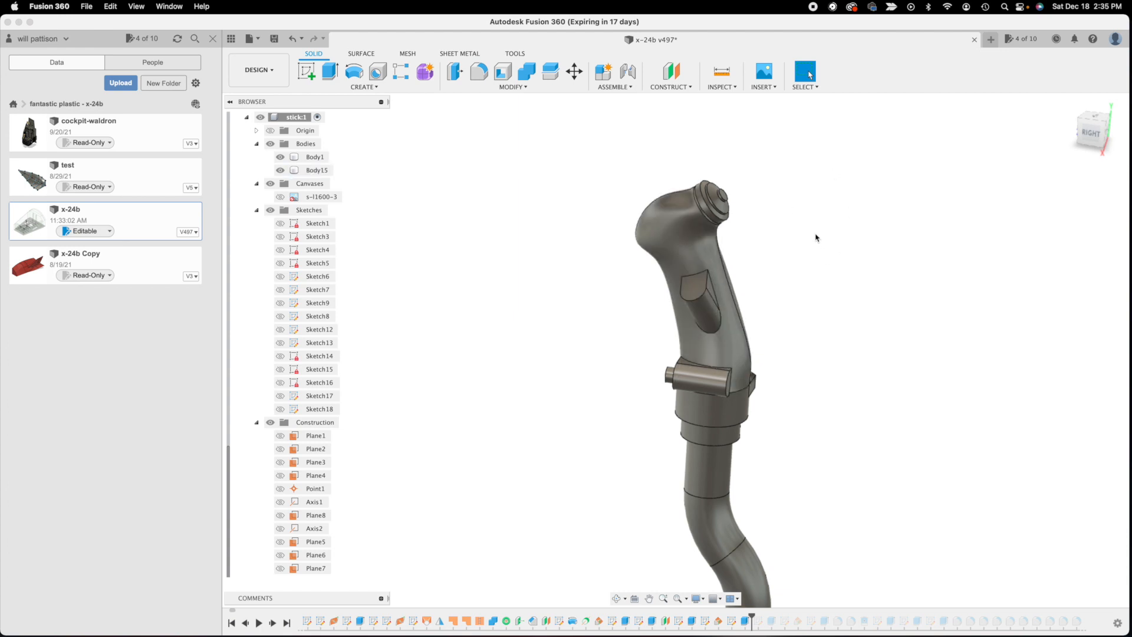
{"action": "left_click", "coordinate": [727, 352]}
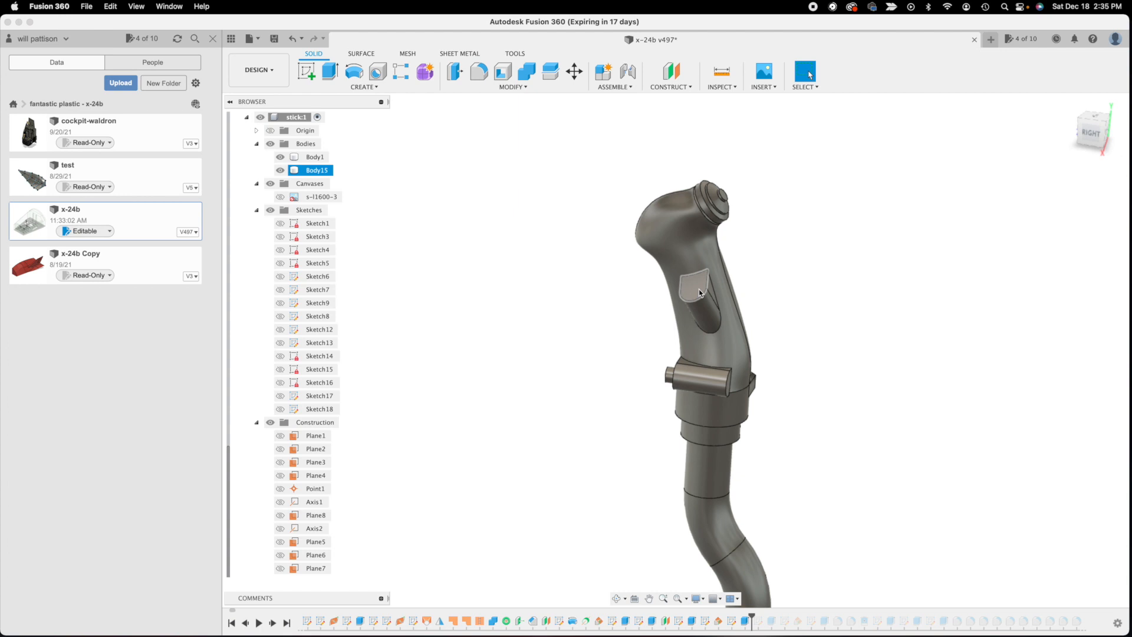
{"action": "left_click", "coordinate": [617, 600]}
{"action": "left_click_drag", "start_coordinate": [752, 352], "coordinate": [656, 312]}
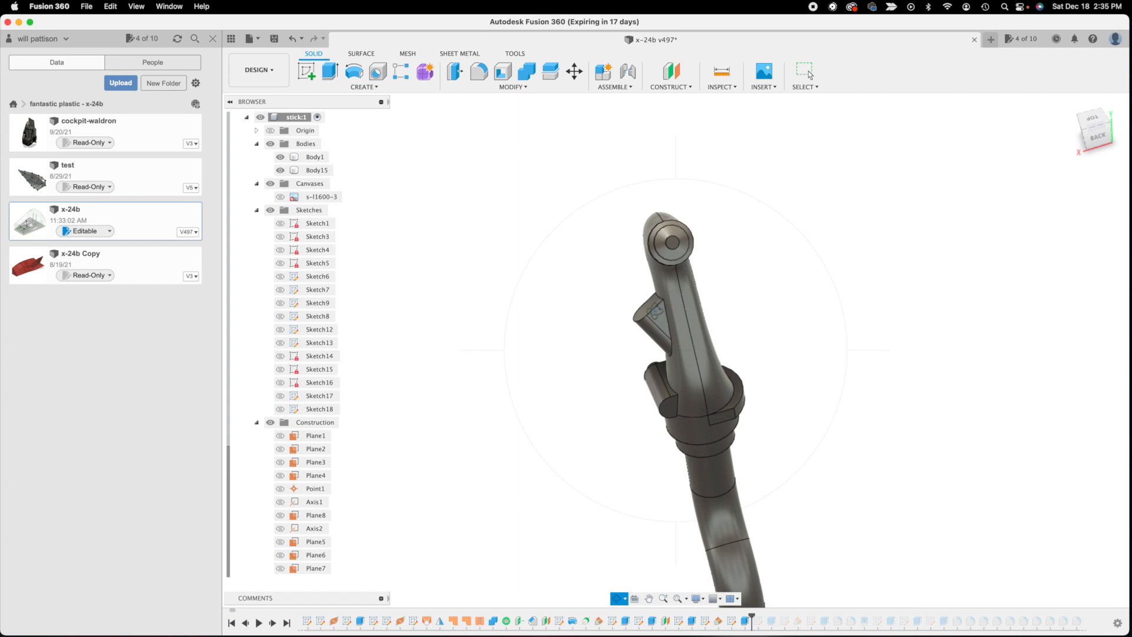
{"action": "left_click_drag", "start_coordinate": [657, 310], "coordinate": [668, 316]}
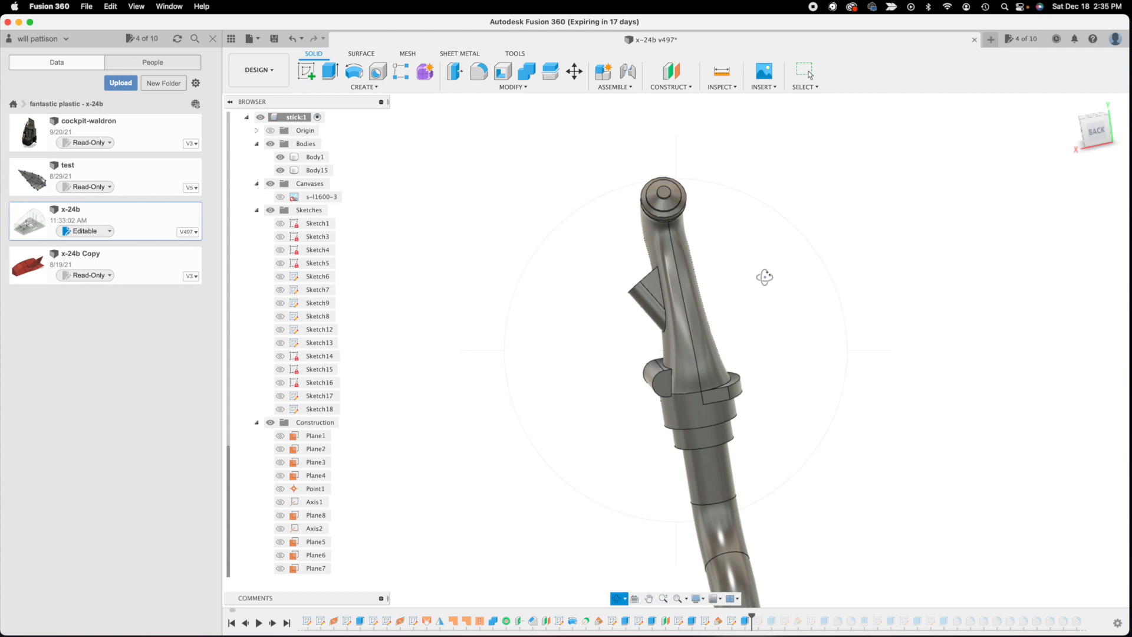
{"action": "left_click_drag", "start_coordinate": [697, 315], "coordinate": [719, 328]}
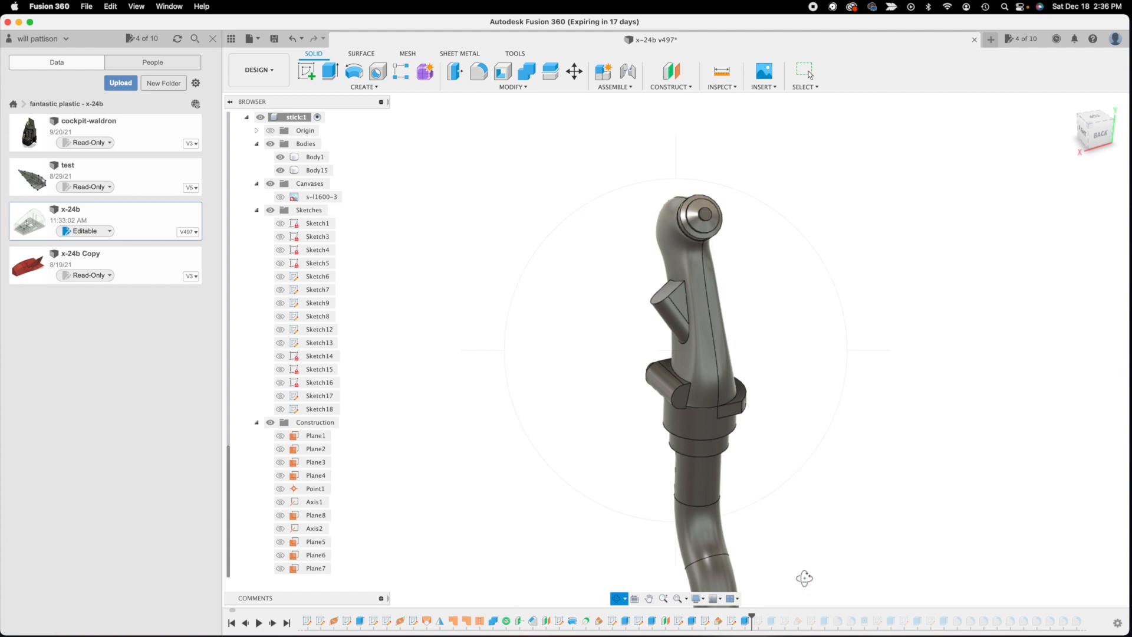
- Roll the timeline forward past Sketch19, its small button extrusion and Sketch23, and show Sketch23
{"action": "left_click_drag", "start_coordinate": [750, 615], "coordinate": [778, 617]}
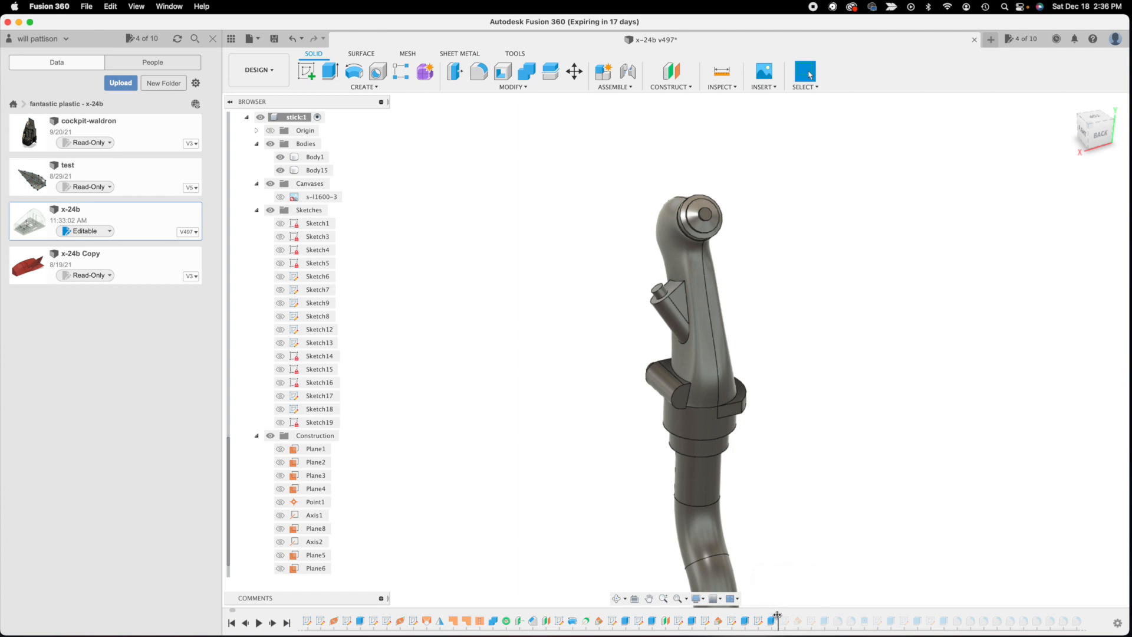
{"action": "left_click_drag", "start_coordinate": [779, 616], "coordinate": [788, 619]}
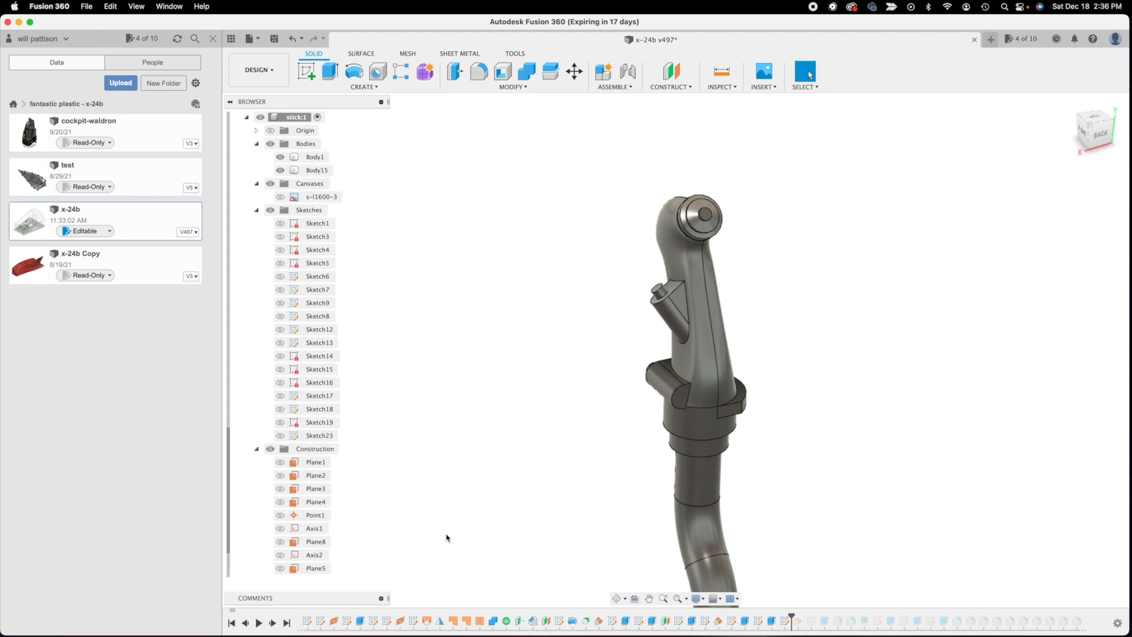
{"action": "scroll", "coordinate": [227, 504], "scroll_direction": "down", "scroll_amount": 2}
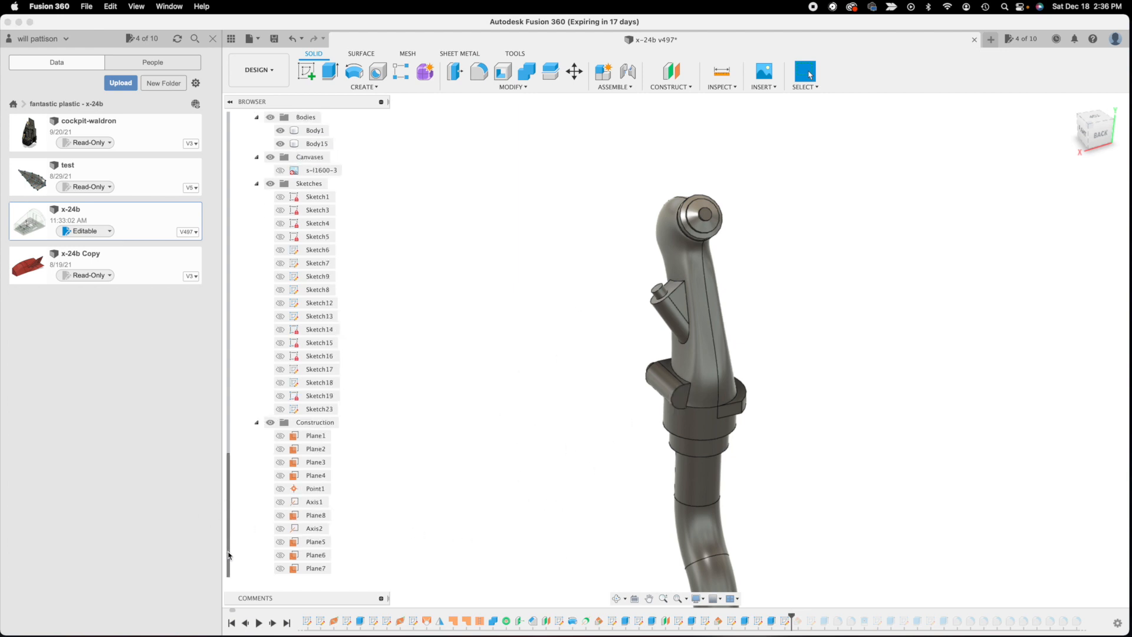
{"action": "left_click", "coordinate": [281, 409]}
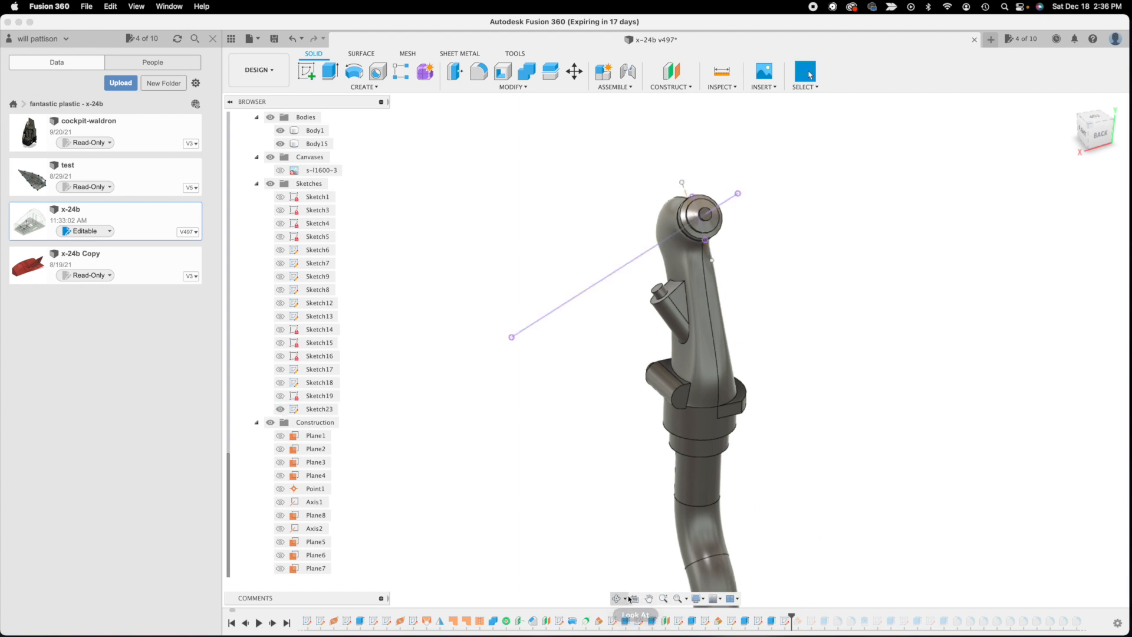
- Orbit to the grip's right side and open Sketch23 to review its angled construction line and dimensions at the stick's head
{"action": "left_click", "coordinate": [615, 600]}
{"action": "mouse_move", "coordinate": [746, 402]}
{"action": "left_mouse_down"}
{"action": "mouse_move", "coordinate": [809, 399]}
{"action": "mouse_move", "coordinate": [800, 373]}
{"action": "mouse_move", "coordinate": [801, 399]}
{"action": "mouse_move", "coordinate": [781, 372]}
{"action": "left_mouse_up"}
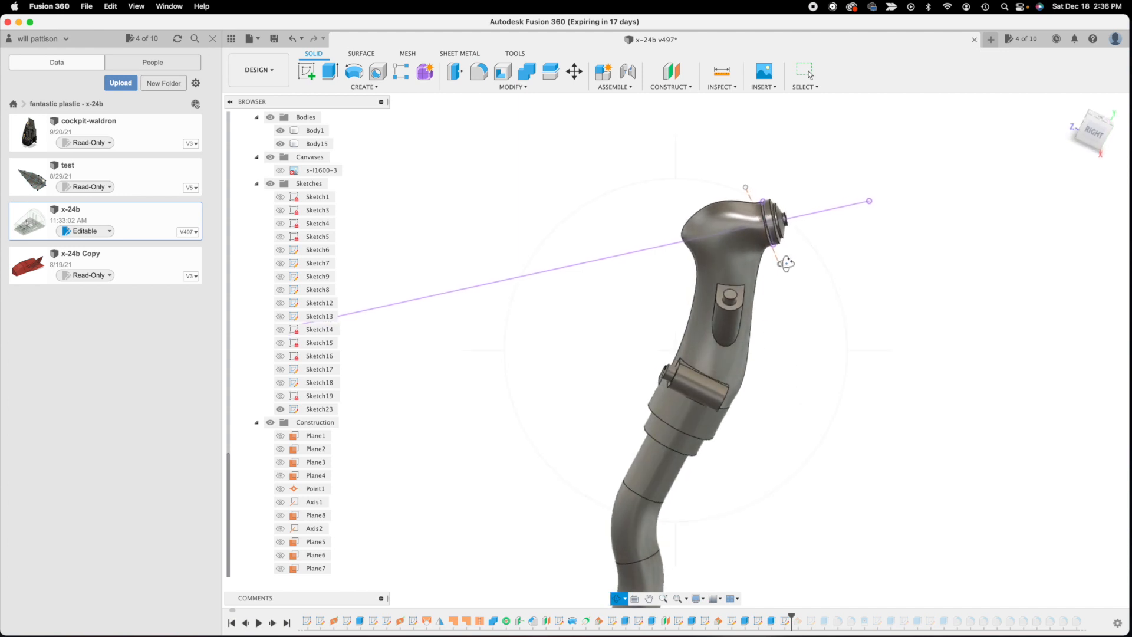
{"action": "mouse_move", "coordinate": [784, 263]}
{"action": "left_mouse_down"}
{"action": "mouse_move", "coordinate": [789, 242]}
{"action": "mouse_move", "coordinate": [788, 255]}
{"action": "mouse_move", "coordinate": [772, 254]}
{"action": "mouse_move", "coordinate": [779, 267]}
{"action": "left_mouse_up"}
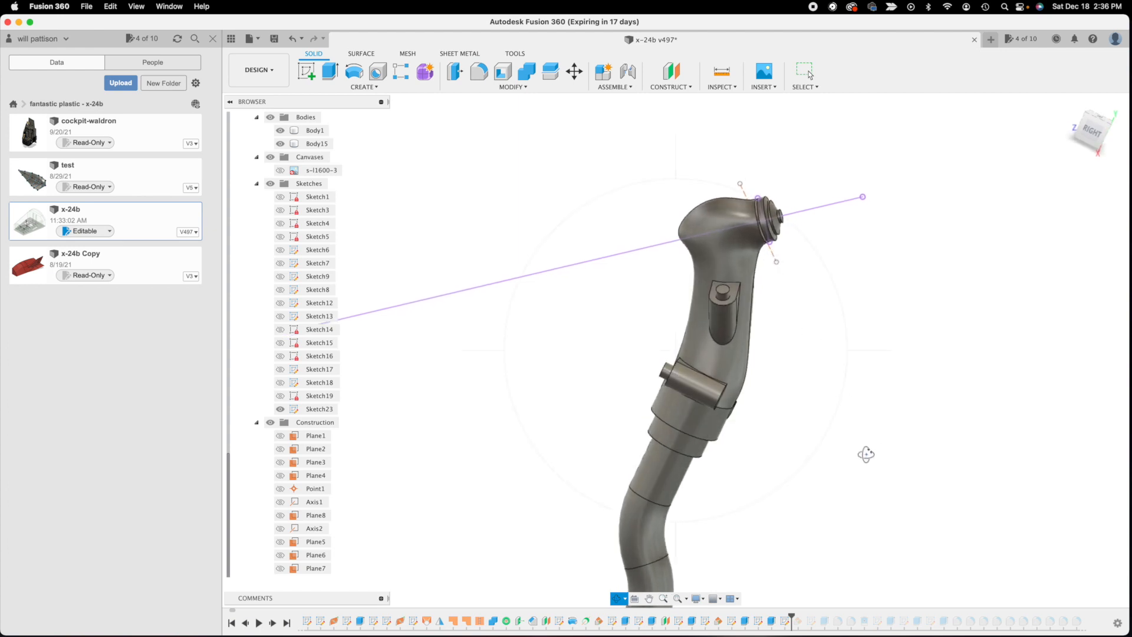
{"action": "key", "text": "Escape"}
{"action": "double_click", "coordinate": [786, 621]}
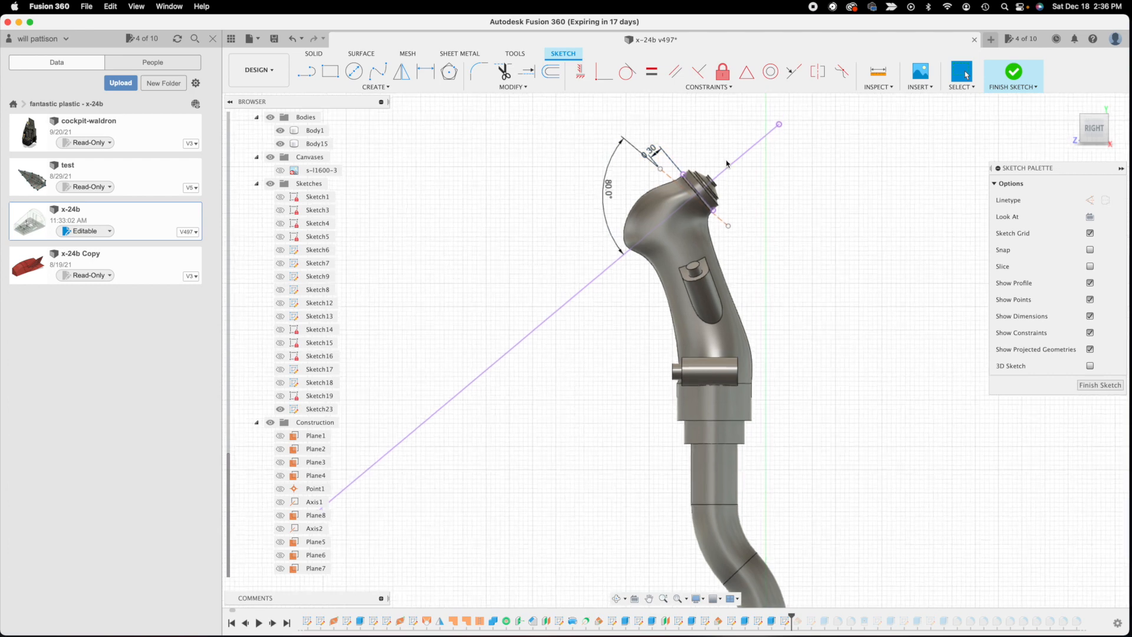
{"action": "scroll", "coordinate": [727, 163], "scroll_direction": "up", "scroll_amount": 5}
{"action": "scroll", "coordinate": [726, 164], "scroll_direction": "down", "scroll_amount": 6}
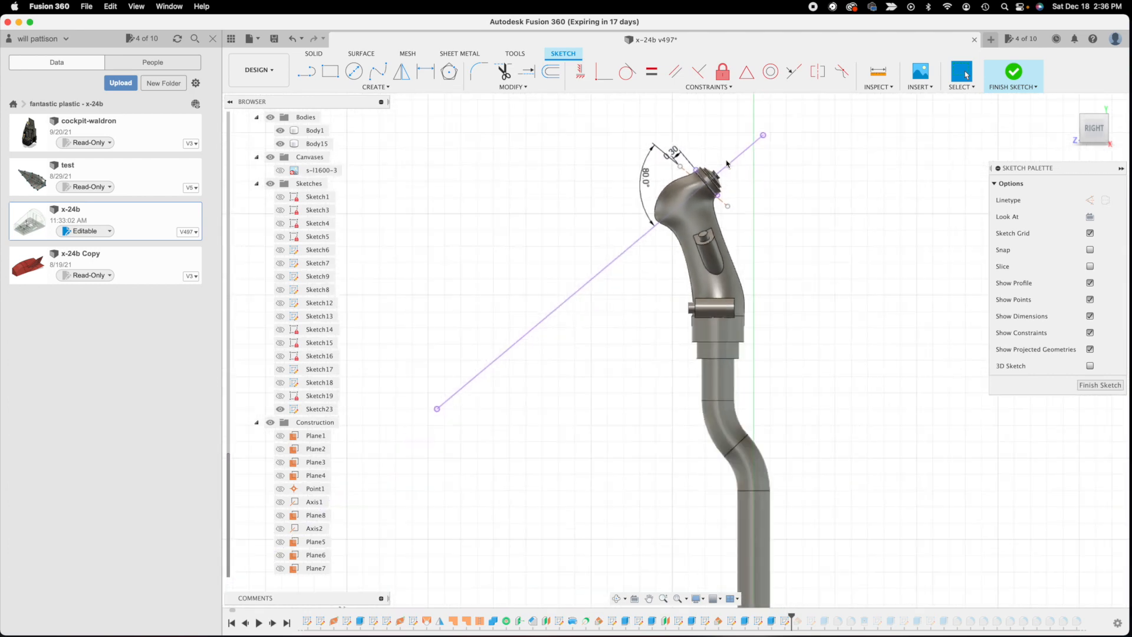
{"action": "scroll", "coordinate": [726, 163], "scroll_direction": "up", "scroll_amount": 5}
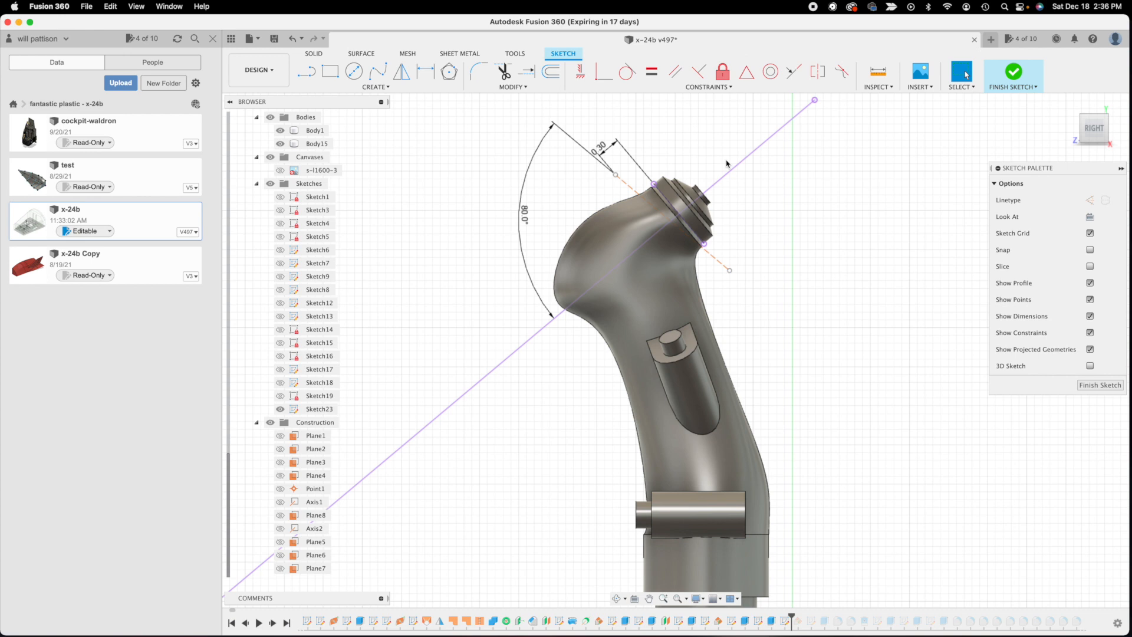
{"action": "left_click", "coordinate": [1101, 385]}
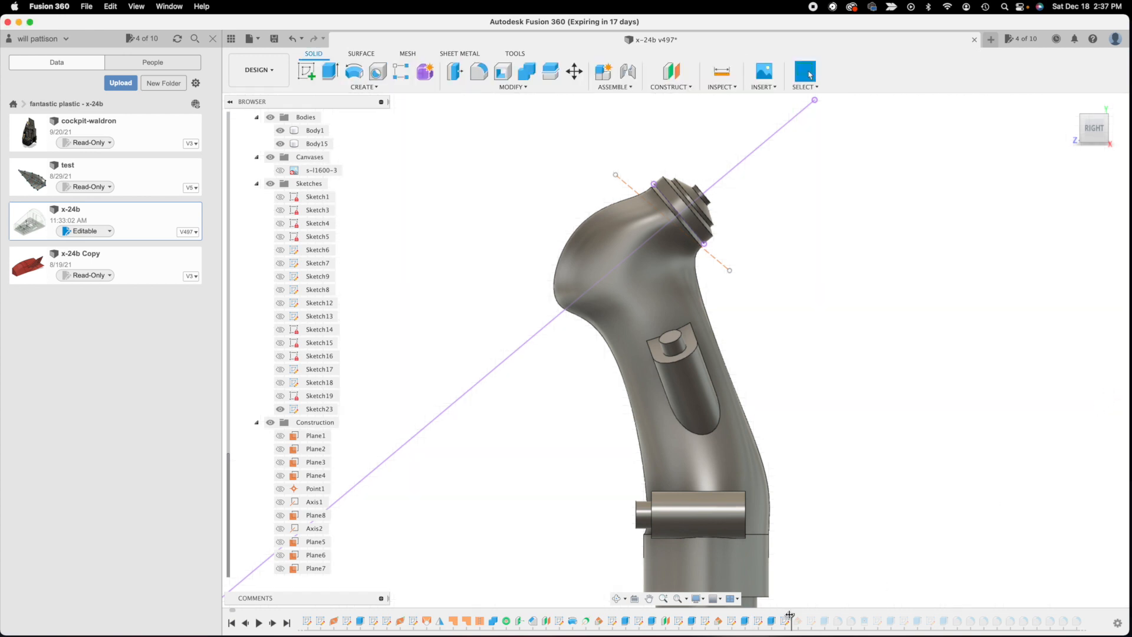
- Roll the timeline forward past Sketch24 and its extrusion, and inspect the triangular protrusion on the grip's head from several angles
{"action": "scroll", "coordinate": [796, 617], "scroll_direction": "right", "scroll_amount": 5}
{"action": "scroll", "coordinate": [796, 617], "scroll_direction": "left", "scroll_amount": 2}
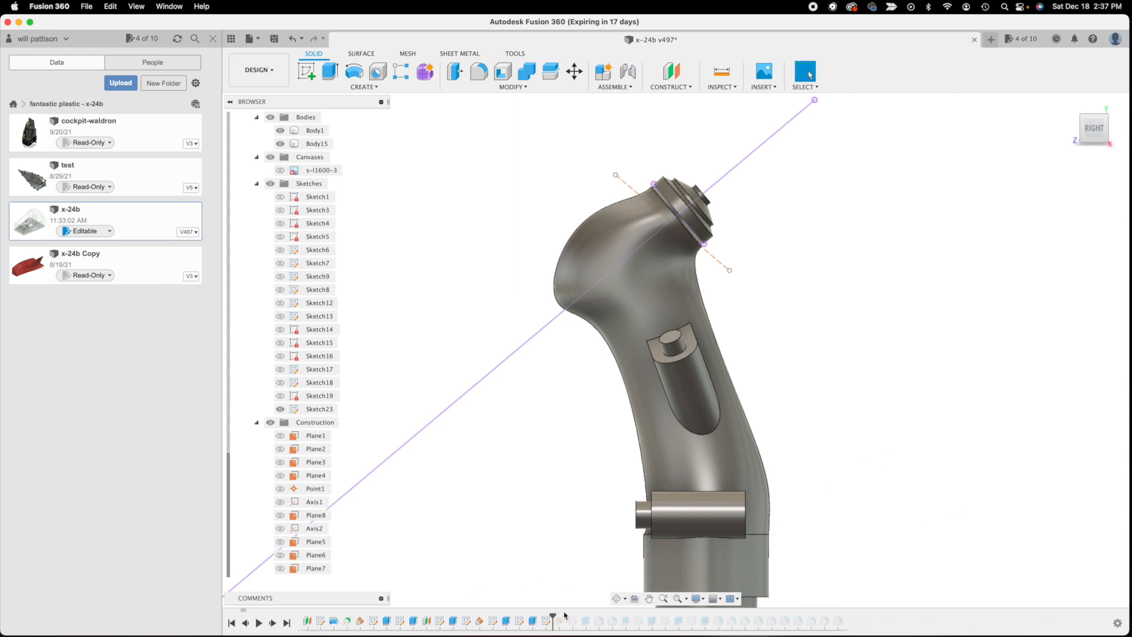
{"action": "left_click_drag", "start_coordinate": [553, 615], "coordinate": [592, 617]}
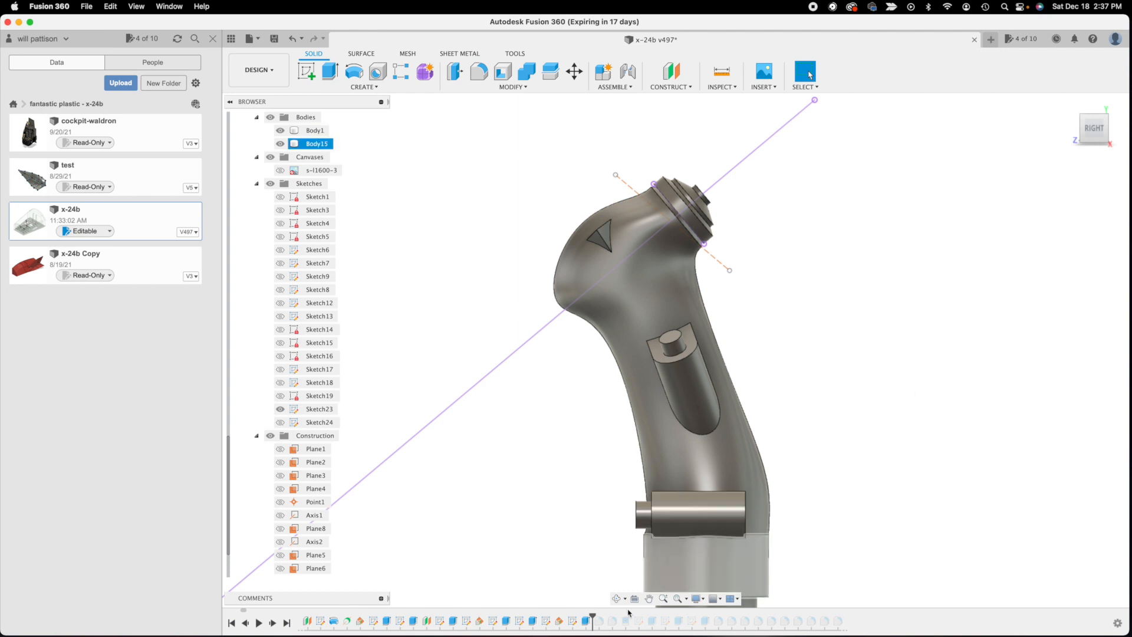
{"action": "left_click", "coordinate": [615, 604]}
{"action": "left_click_drag", "start_coordinate": [686, 308], "coordinate": [632, 327]}
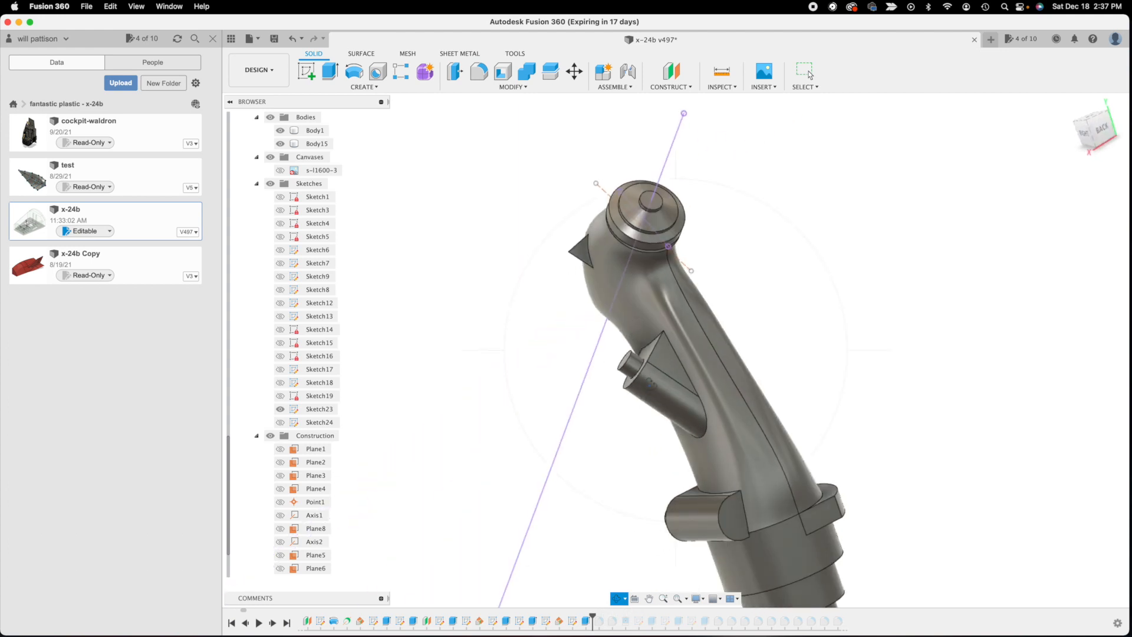
{"action": "mouse_move", "coordinate": [657, 379]}
{"action": "left_mouse_down"}
{"action": "mouse_move", "coordinate": [678, 378]}
{"action": "mouse_move", "coordinate": [646, 396]}
{"action": "left_mouse_up"}
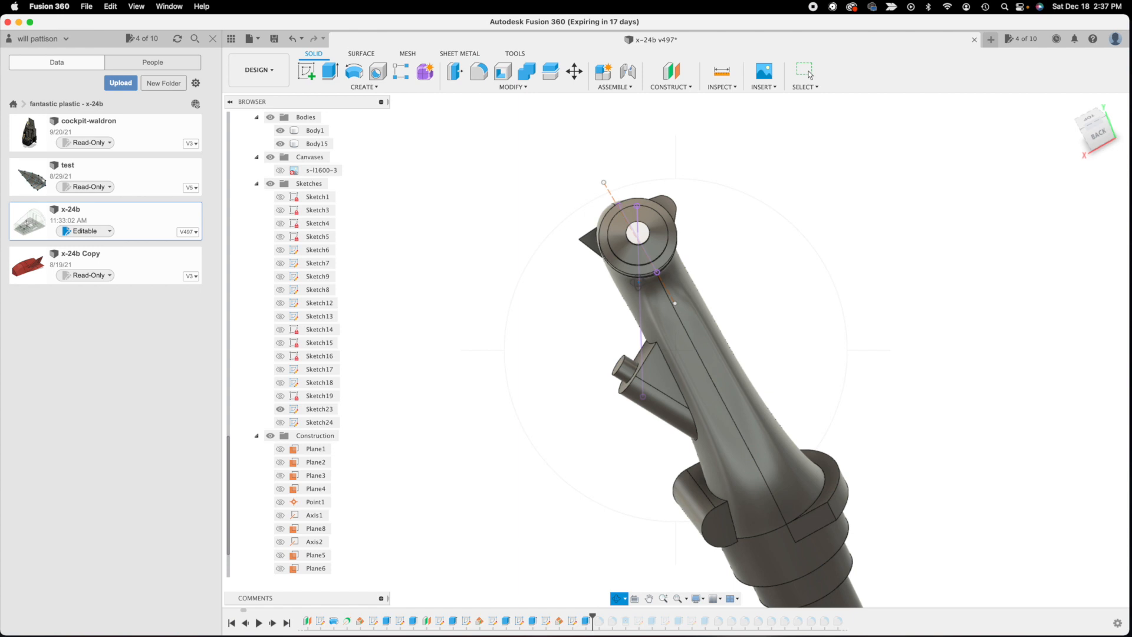
{"action": "left_click_drag", "start_coordinate": [713, 419], "coordinate": [756, 397]}
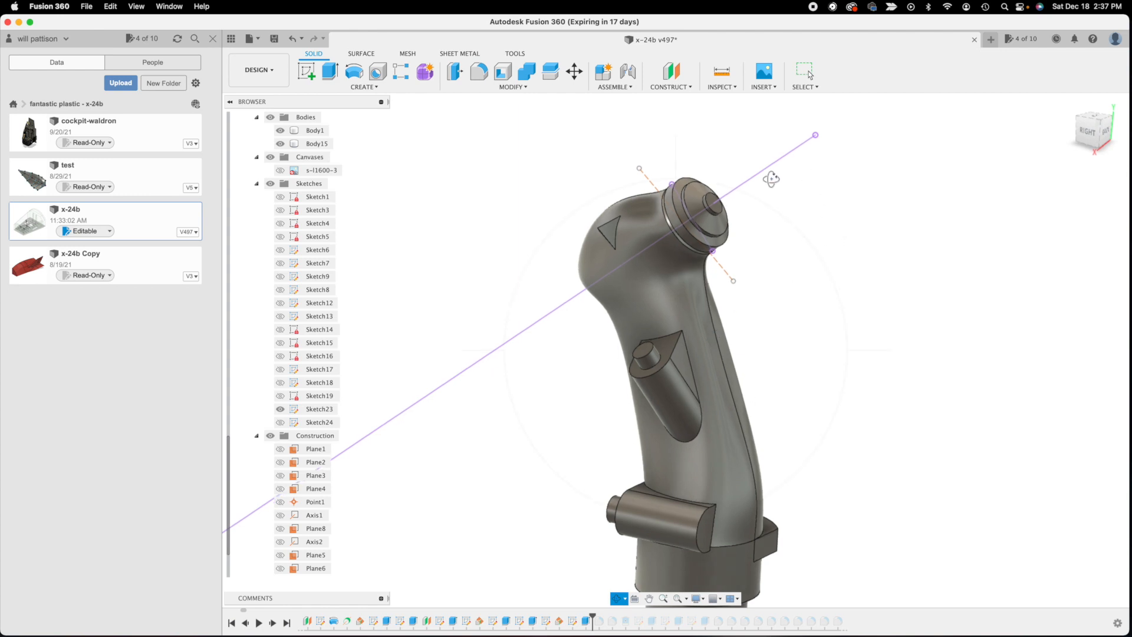
- Examine how the tapered triangular protrusion blends into the grip's head, viewing it from the front, top, back and left
{"action": "left_click_drag", "start_coordinate": [662, 313], "coordinate": [734, 320]}
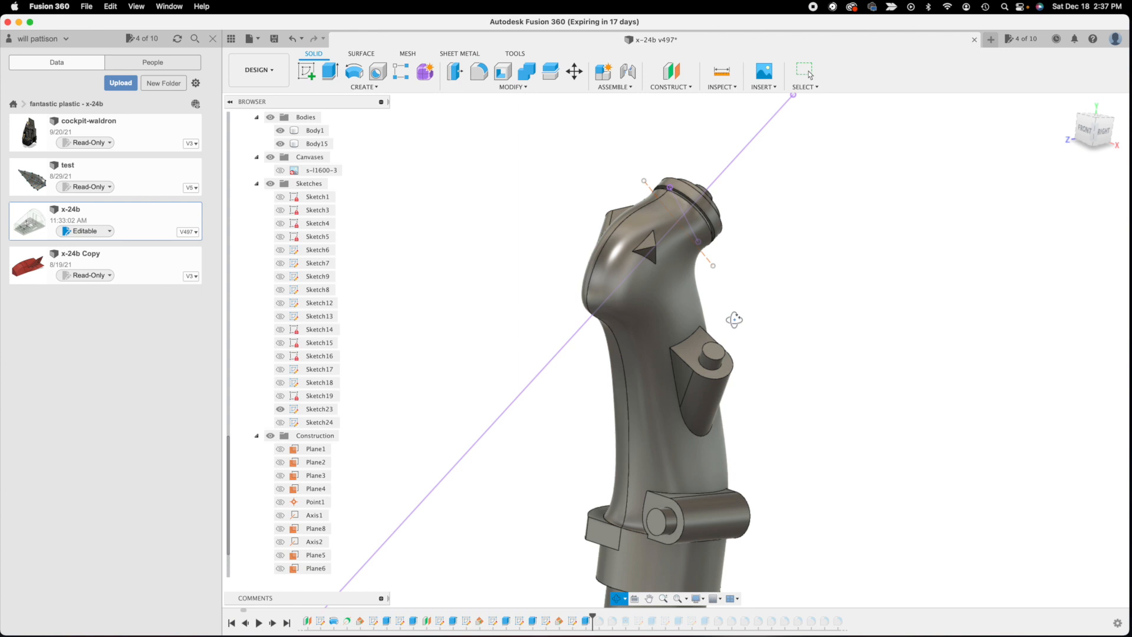
{"action": "left_click_drag", "start_coordinate": [734, 320], "coordinate": [733, 199]}
{"action": "left_click_drag", "start_coordinate": [666, 247], "coordinate": [719, 279]}
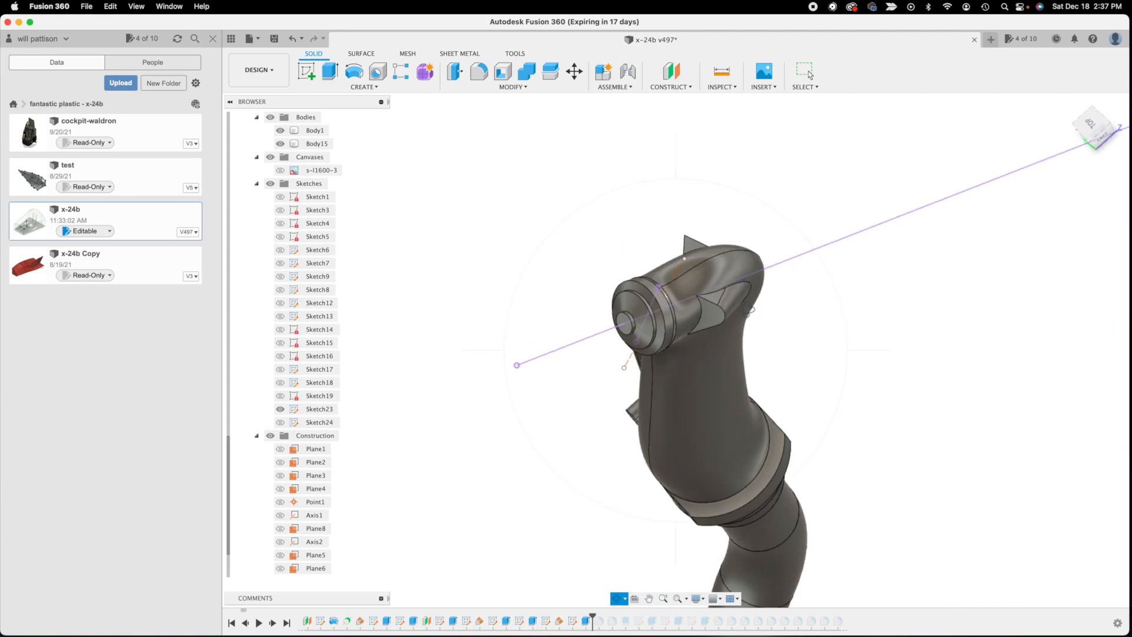
{"action": "left_click_drag", "start_coordinate": [718, 320], "coordinate": [727, 294]}
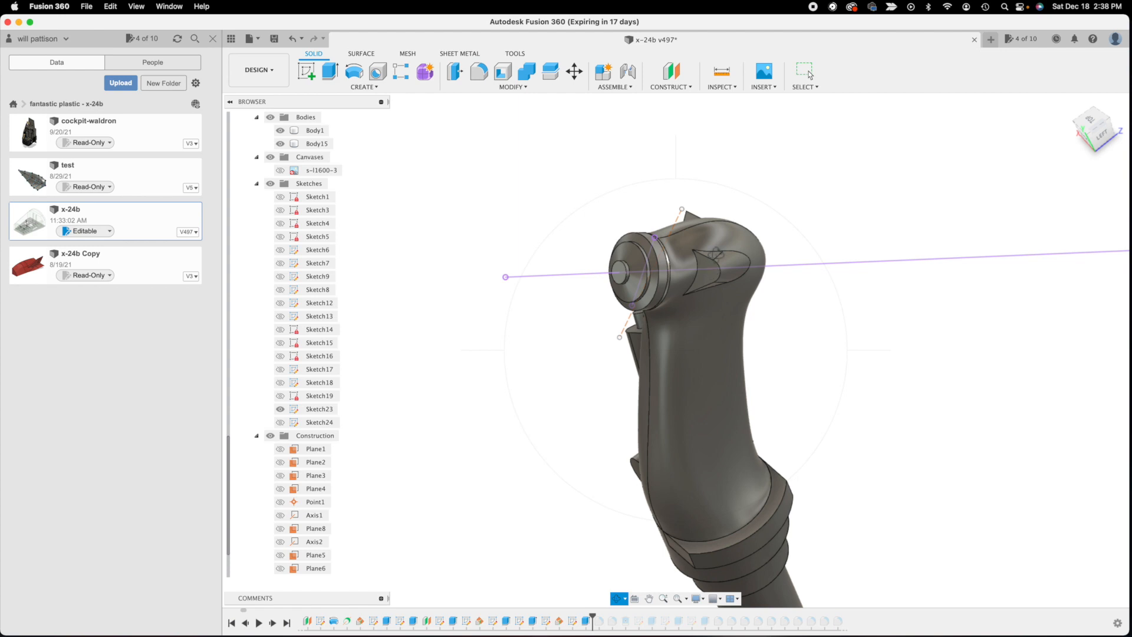
{"action": "left_click_drag", "start_coordinate": [764, 342], "coordinate": [770, 294]}
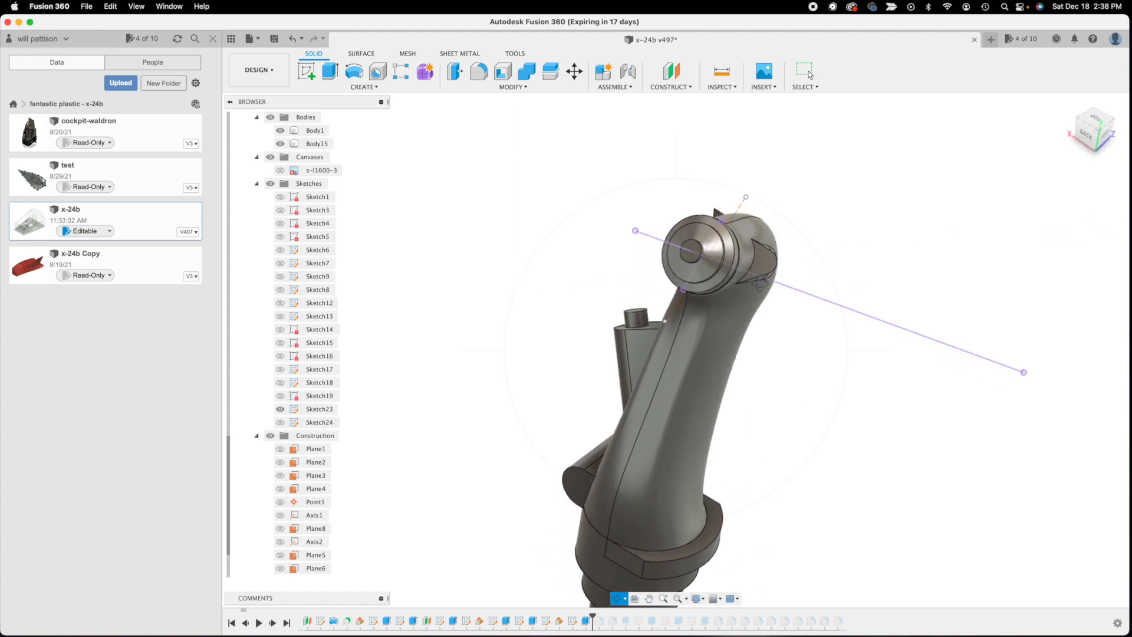
{"action": "left_click_drag", "start_coordinate": [766, 255], "coordinate": [742, 273]}
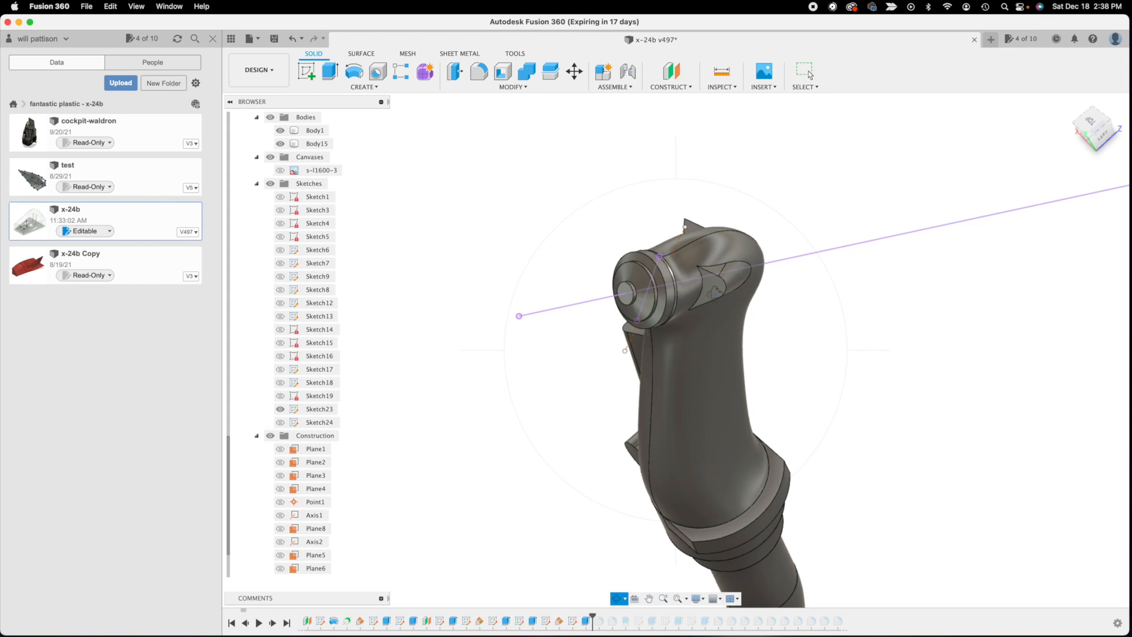
{"action": "mouse_move", "coordinate": [722, 288]}
{"action": "middle_mouse_down", "text": "shift"}
{"action": "mouse_move", "coordinate": [727, 267]}
{"action": "mouse_move", "coordinate": [712, 286]}
{"action": "middle_mouse_up", "text": "shift"}
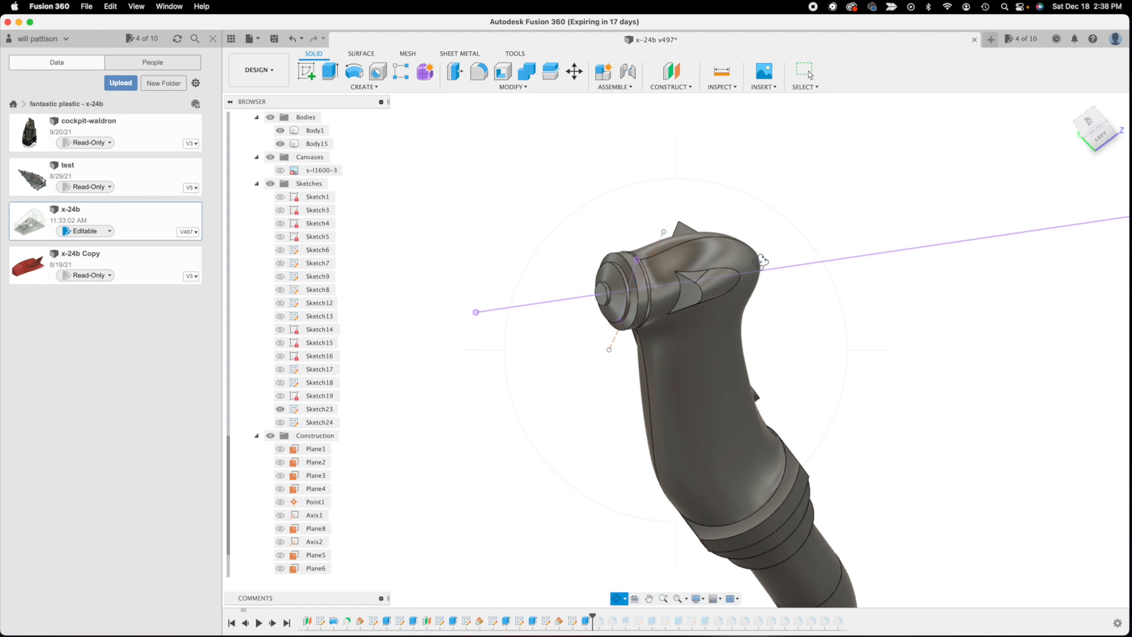
{"action": "middle_click_drag", "start_coordinate": [761, 261], "coordinate": [701, 300], "text": "shift"}
{"action": "middle_click_drag", "start_coordinate": [694, 238], "coordinate": [670, 273], "text": "shift"}
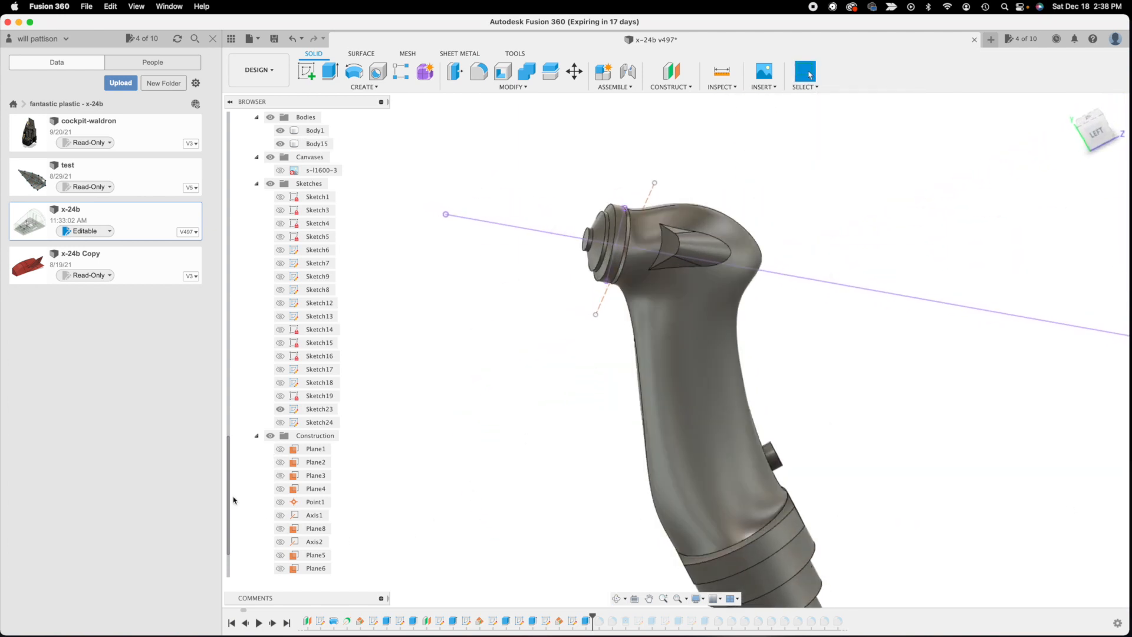
- Show Plane9 and inspect how it cuts across the grip's head at the base of the triangular protrusion
{"action": "scroll", "coordinate": [231, 507], "scroll_direction": "down", "scroll_amount": 2}
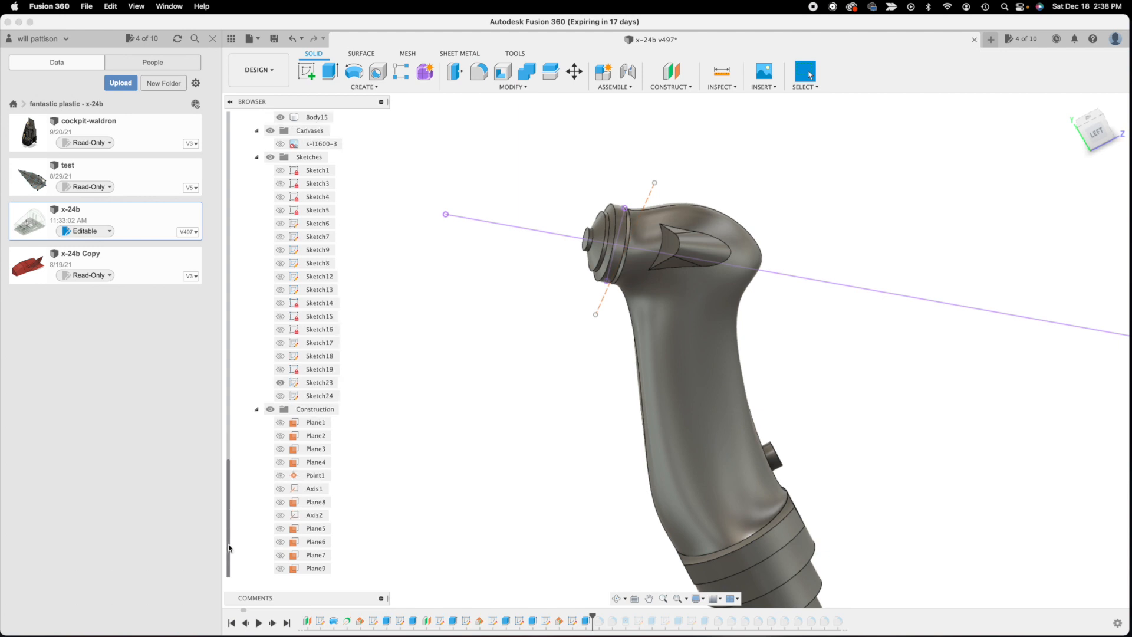
{"action": "left_click", "coordinate": [284, 568]}
{"action": "left_click", "coordinate": [284, 568]}
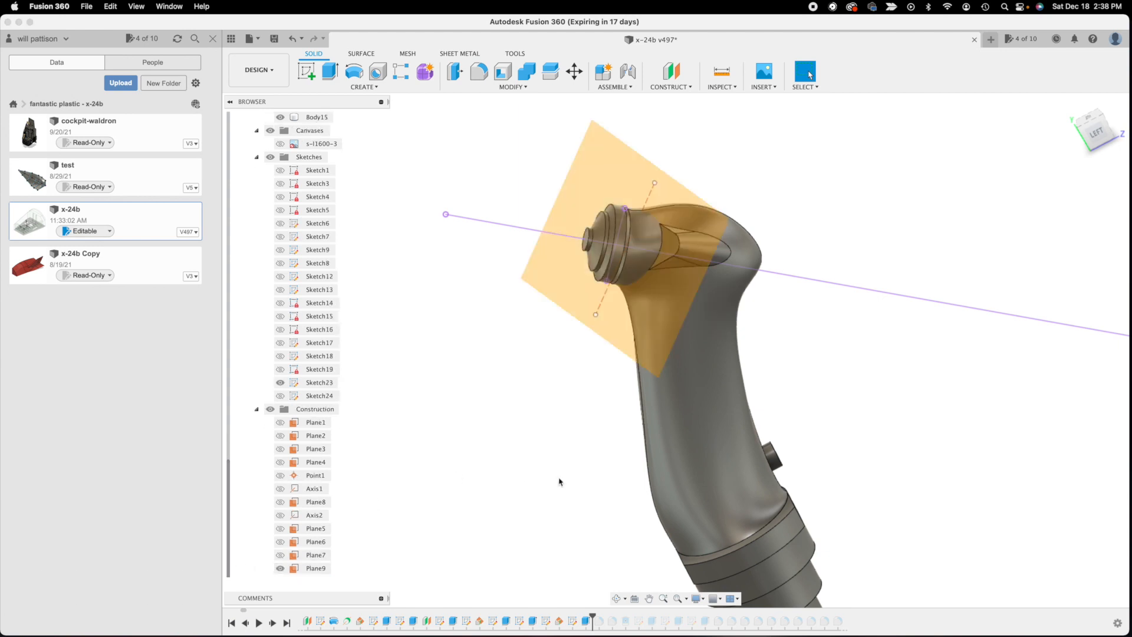
{"action": "left_click", "coordinate": [617, 599]}
{"action": "left_click_drag", "start_coordinate": [668, 183], "coordinate": [672, 311]}
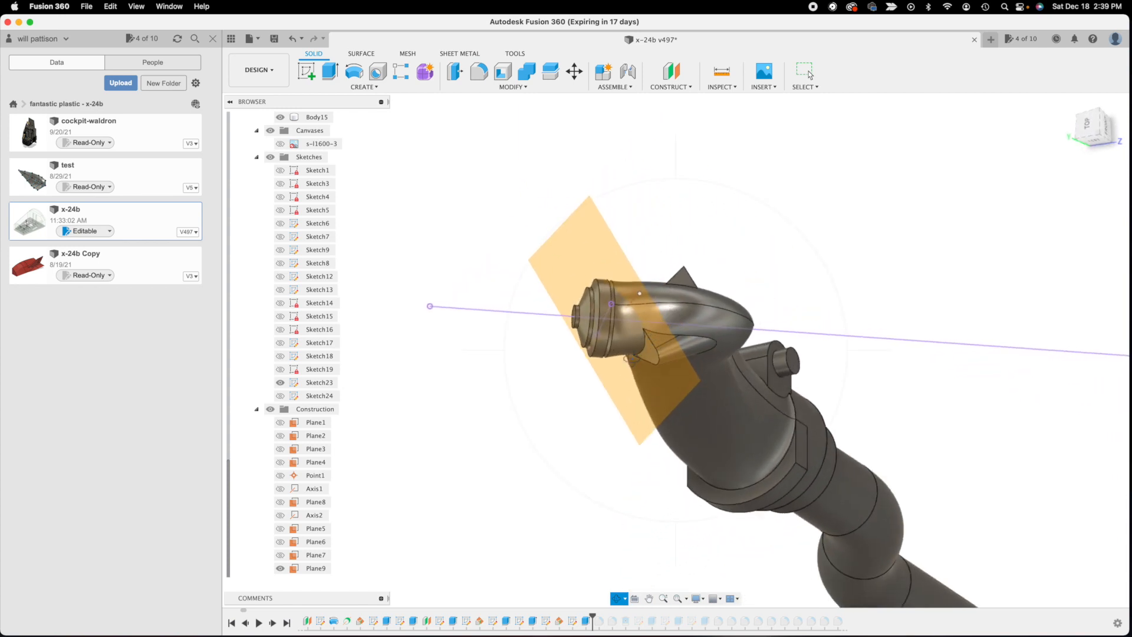
{"action": "key", "text": "Escape"}
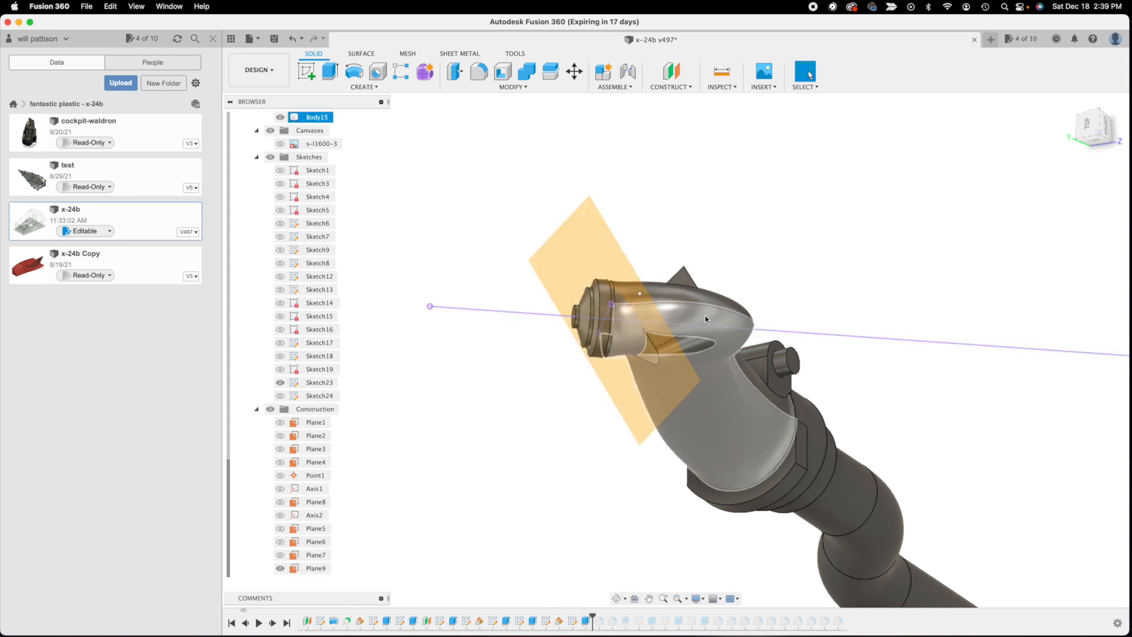
- Open the Sketch24 extrusion, try stretching its distance to 3.20 mm to exaggerate the 10-degree taper, and cancel the edit
{"action": "double_click", "coordinate": [590, 622]}
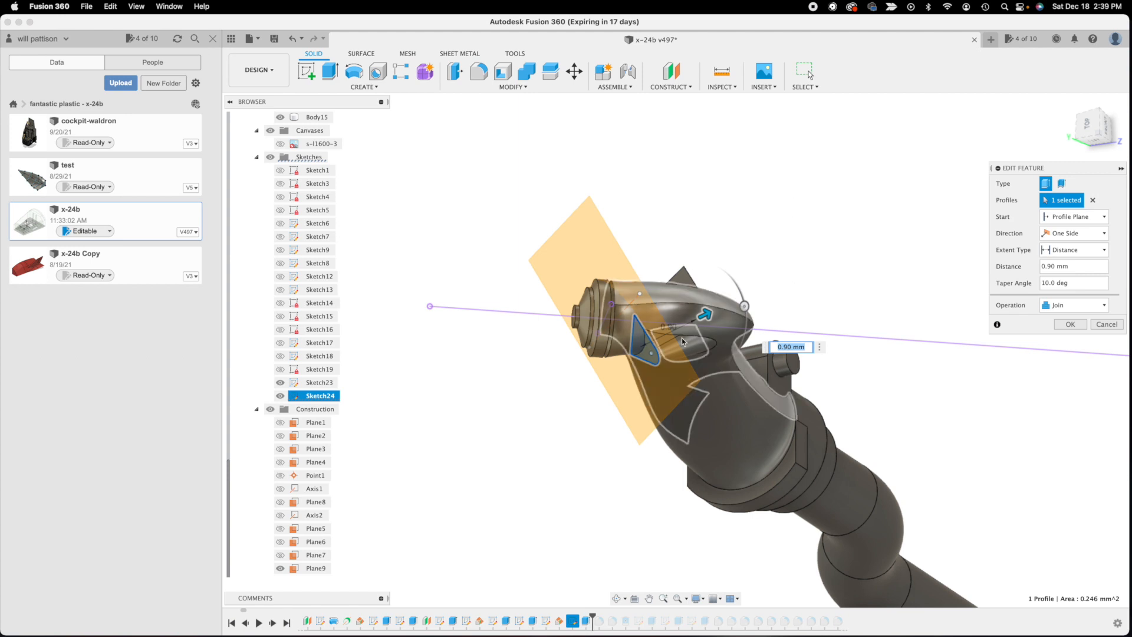
{"action": "left_click", "coordinate": [617, 599]}
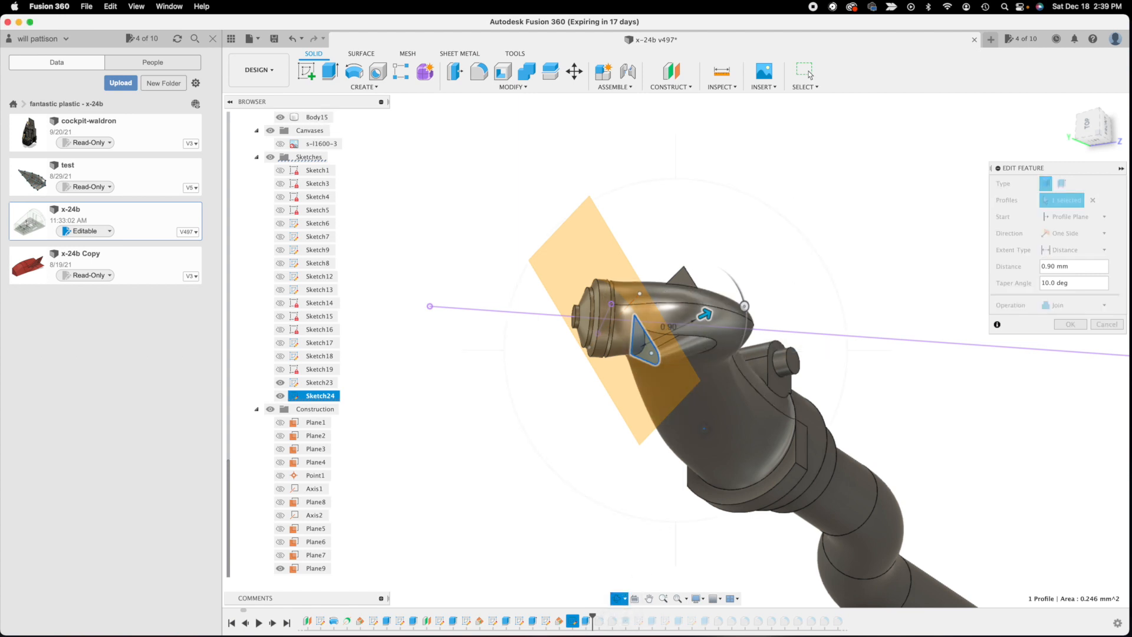
{"action": "left_click_drag", "start_coordinate": [707, 343], "coordinate": [691, 307]}
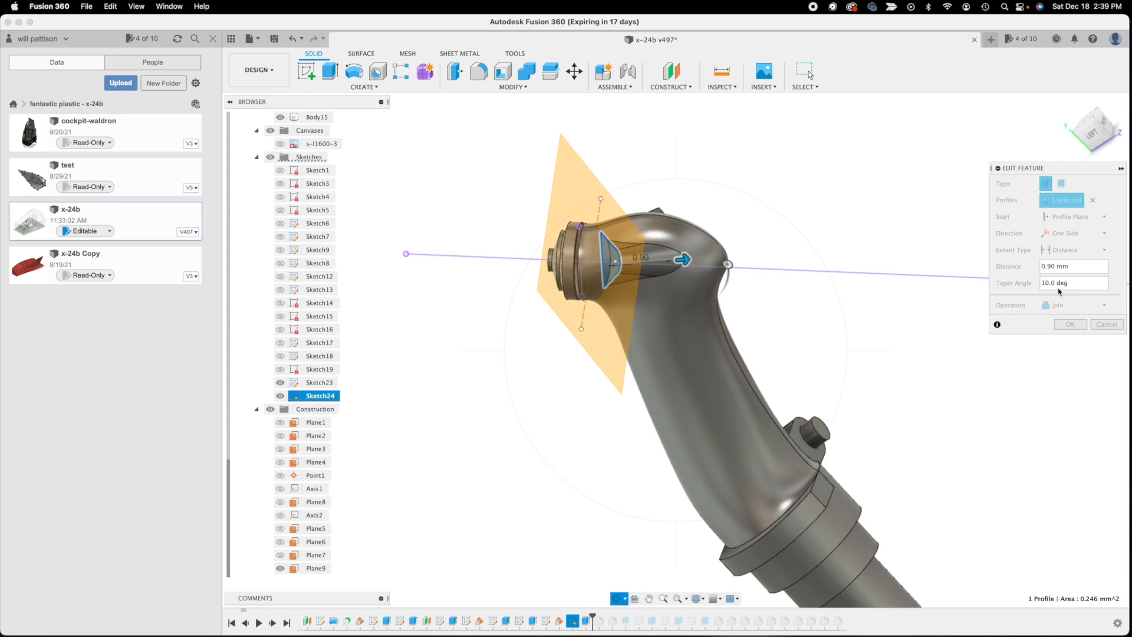
{"action": "key", "text": "Escape"}
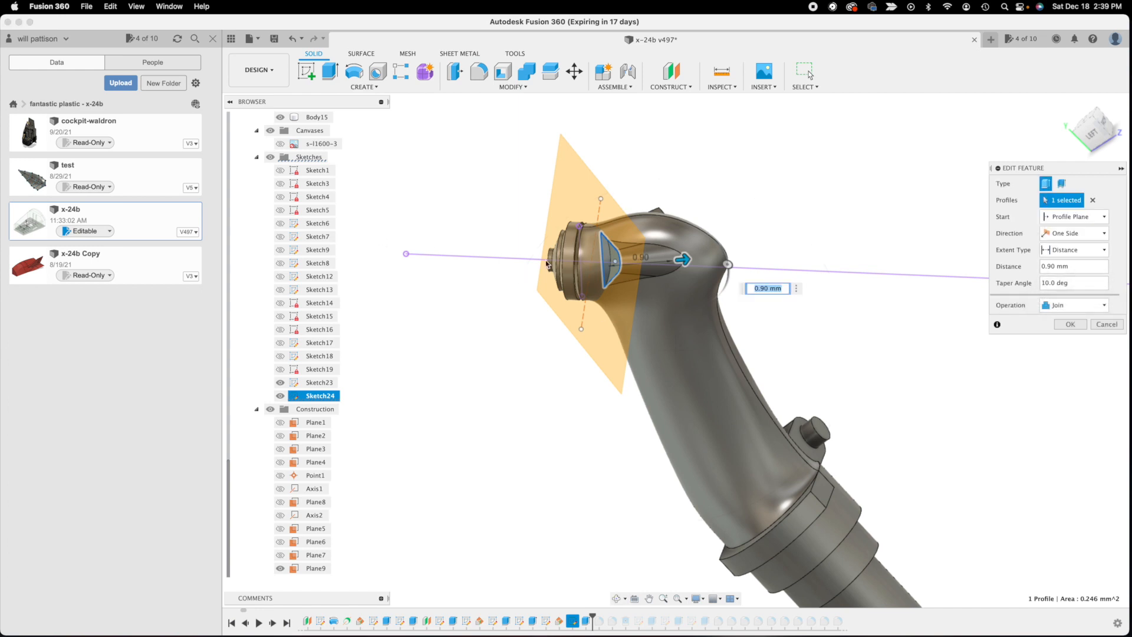
{"action": "left_click_drag", "start_coordinate": [682, 262], "coordinate": [873, 245]}
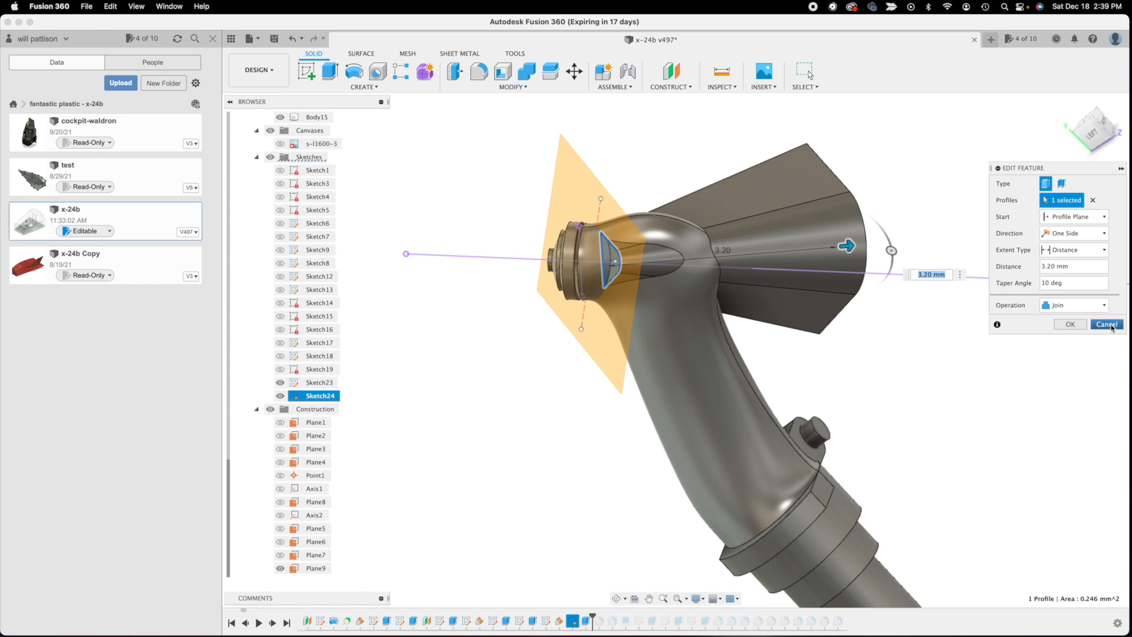
{"action": "left_click", "coordinate": [1107, 325]}
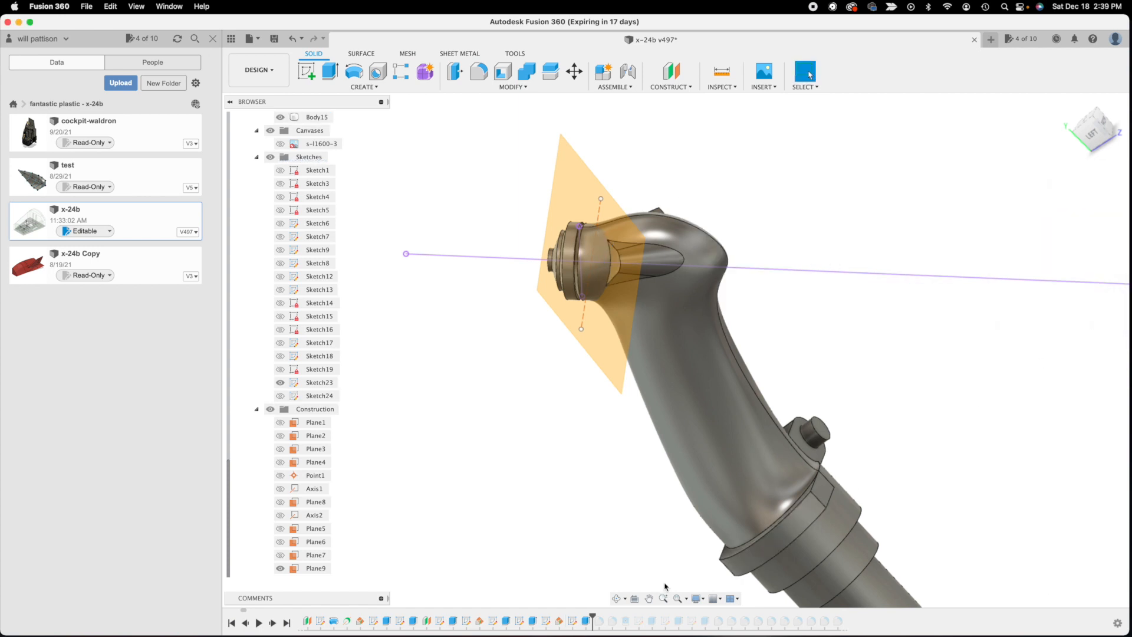
- View the grip's head from the front and hide Plane9 and Sketch23
{"action": "left_click", "coordinate": [616, 599]}
{"action": "left_click_drag", "start_coordinate": [668, 290], "coordinate": [636, 346]}
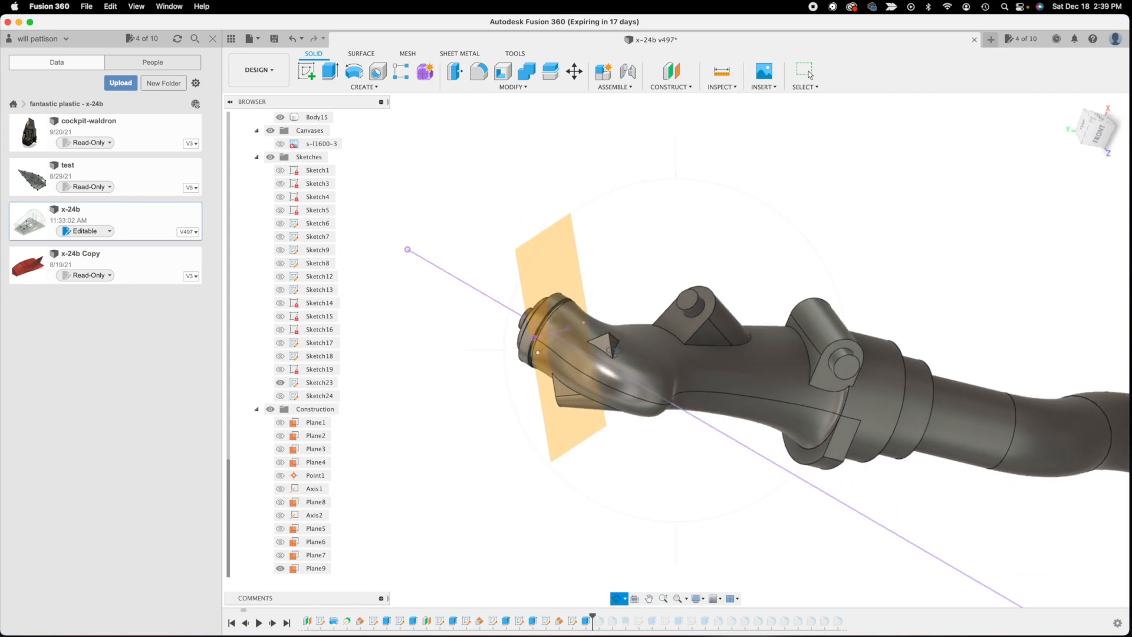
{"action": "mouse_move", "coordinate": [608, 342]}
{"action": "left_mouse_down"}
{"action": "mouse_move", "coordinate": [621, 274]}
{"action": "mouse_move", "coordinate": [593, 328]}
{"action": "left_mouse_up"}
{"action": "left_click", "coordinate": [809, 73]}
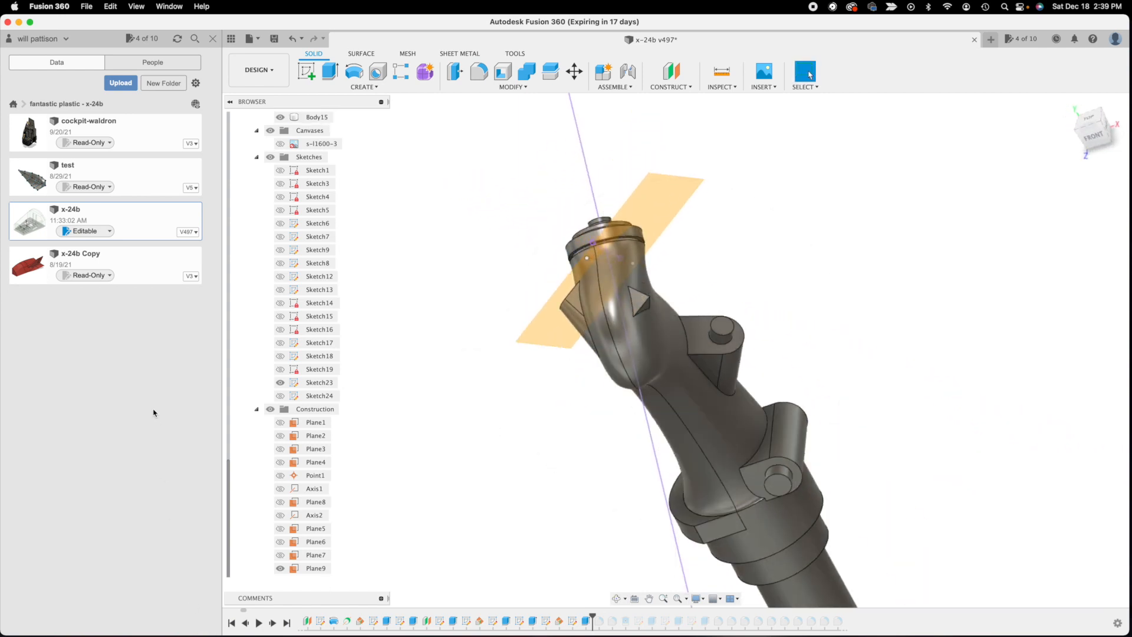
{"action": "left_click", "coordinate": [283, 568]}
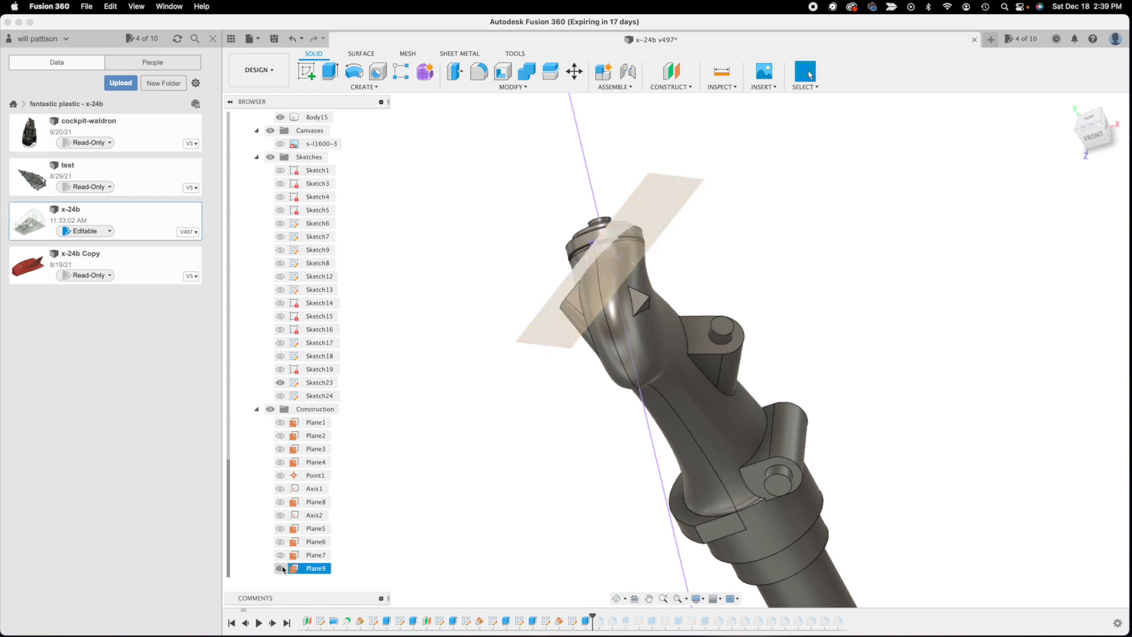
{"action": "left_click", "coordinate": [280, 568]}
{"action": "left_click", "coordinate": [281, 383]}
{"action": "left_click", "coordinate": [281, 383]}
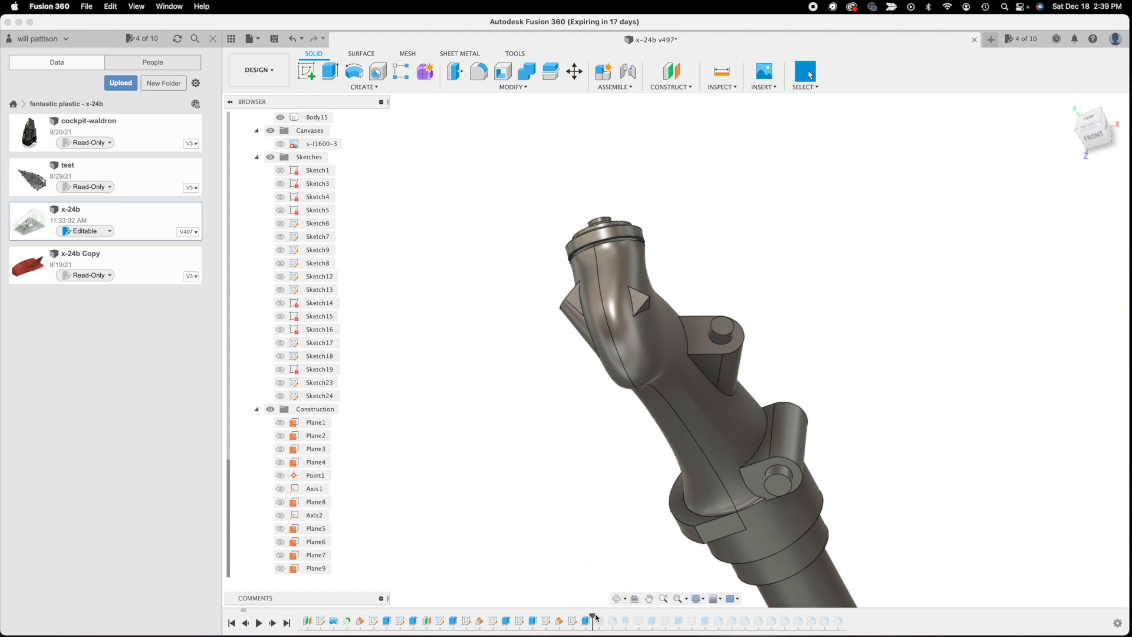
- Roll the timeline forward past the two fillets and inspect the rounded protrusion on the head's left side up close
{"action": "left_click_drag", "start_coordinate": [593, 617], "coordinate": [618, 620]}
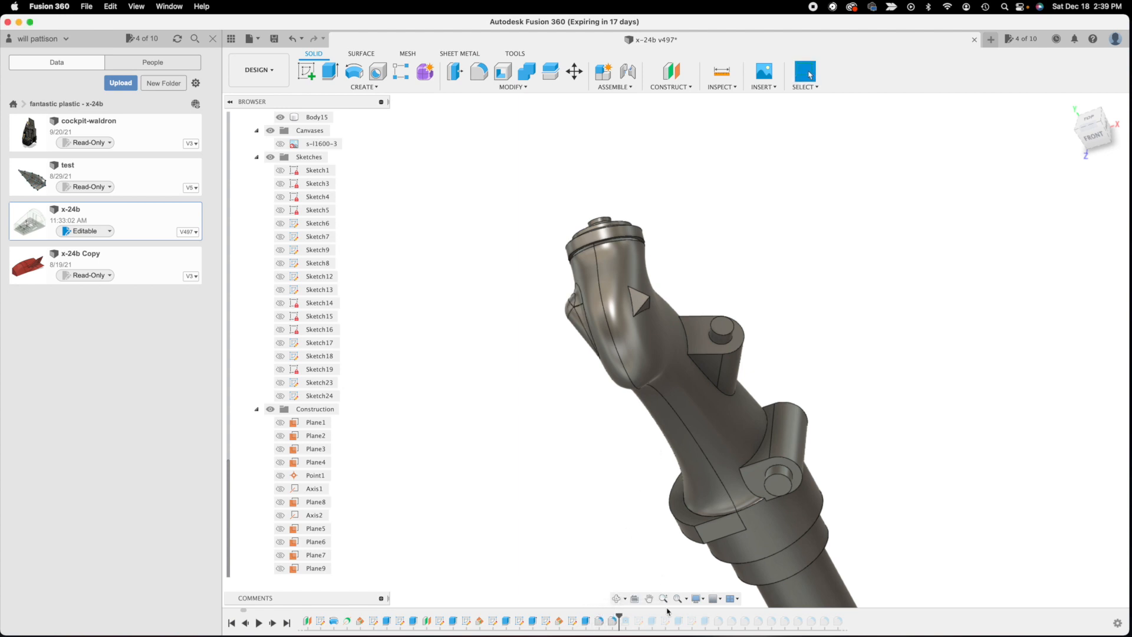
{"action": "left_click", "coordinate": [617, 599]}
{"action": "left_click_drag", "start_coordinate": [687, 389], "coordinate": [809, 386]}
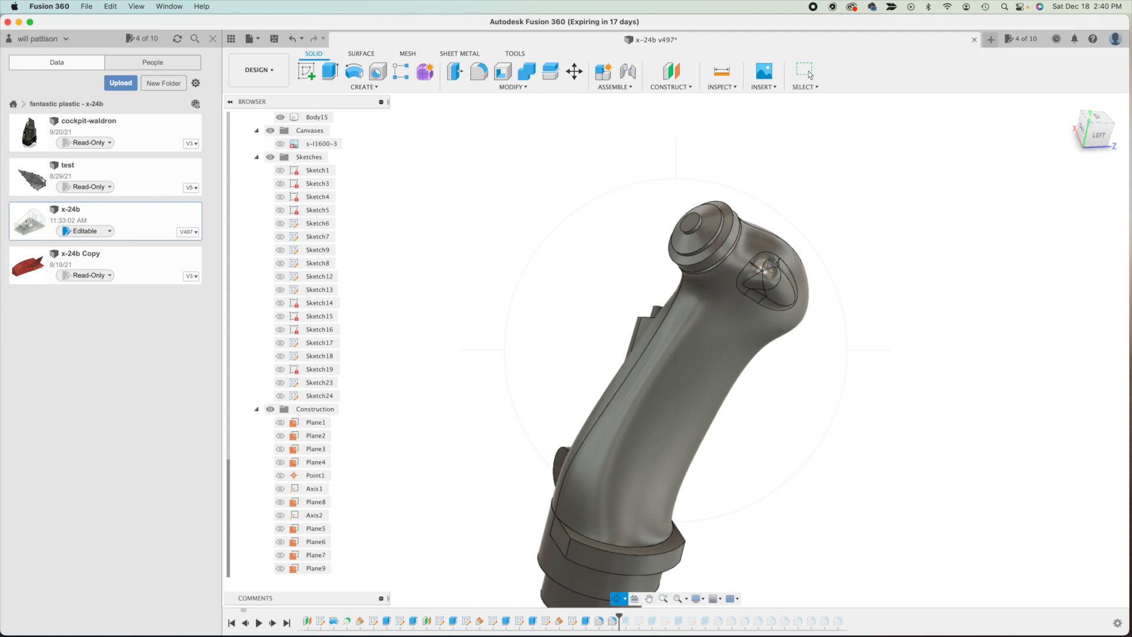
{"action": "left_click_drag", "start_coordinate": [766, 268], "coordinate": [694, 262]}
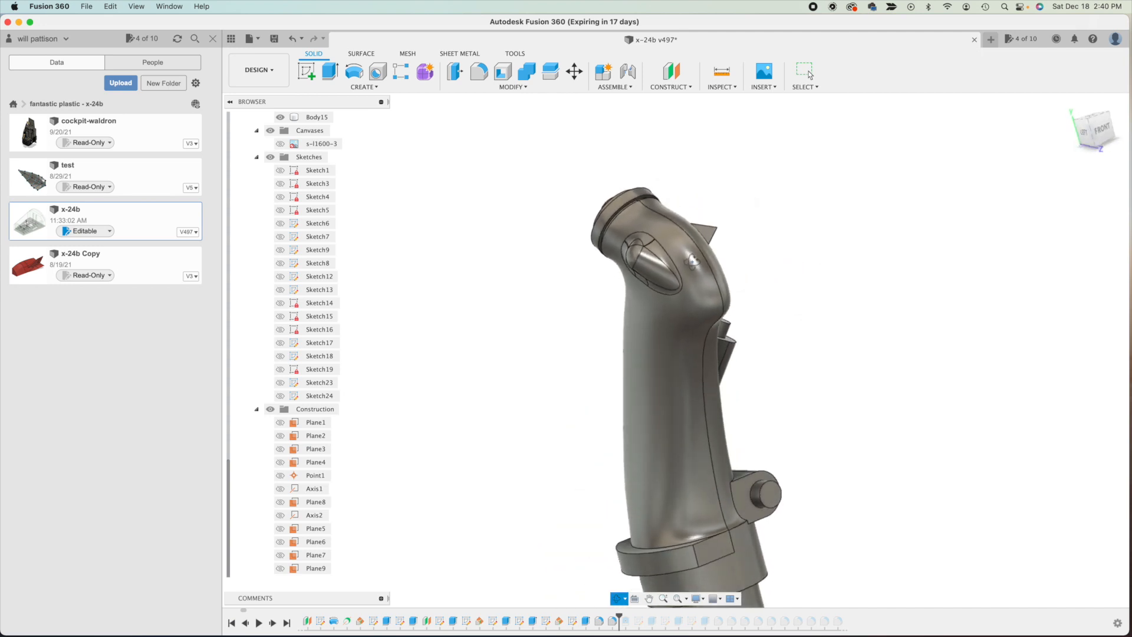
{"action": "scroll", "coordinate": [805, 287], "scroll_direction": "up", "scroll_amount": 5}
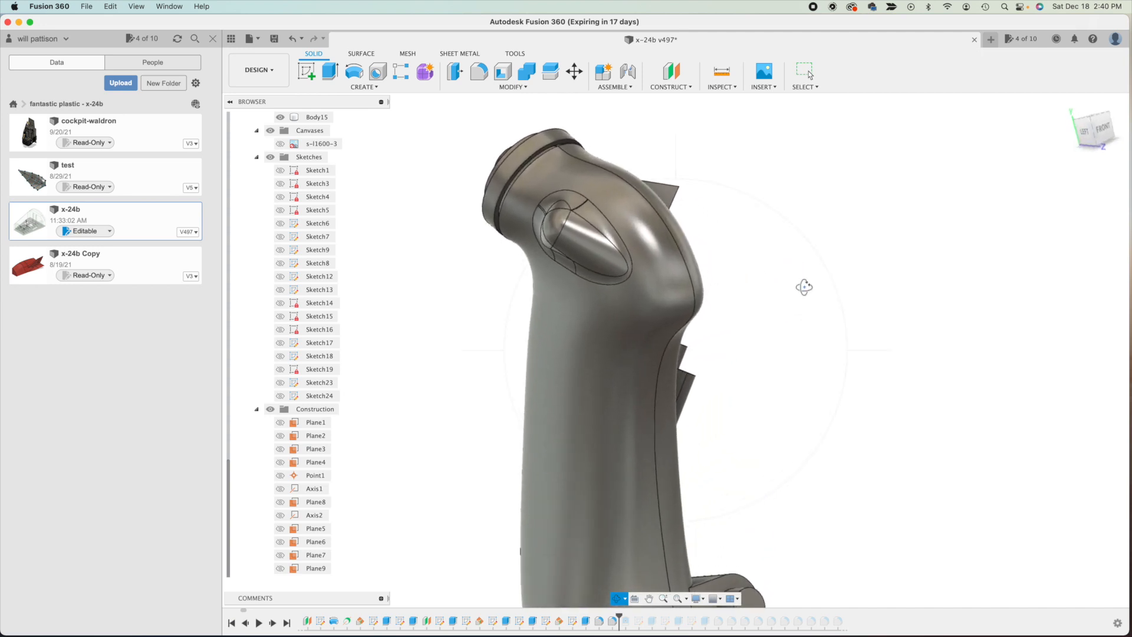
{"action": "scroll", "coordinate": [805, 287], "scroll_direction": "up", "scroll_amount": 3}
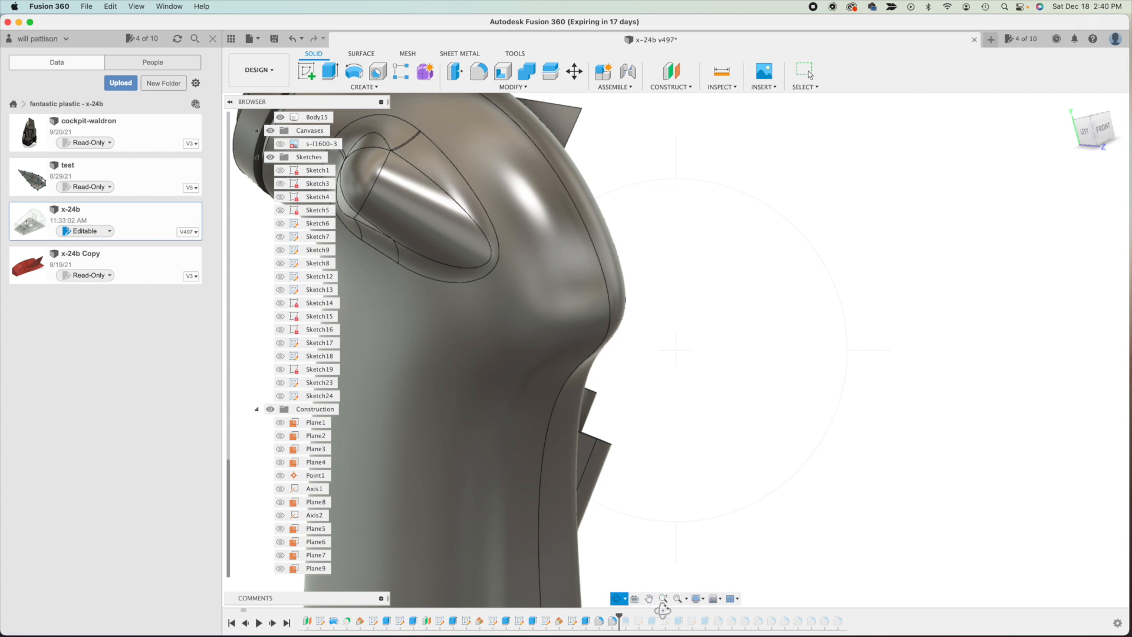
{"action": "left_click", "coordinate": [648, 599]}
{"action": "left_click_drag", "start_coordinate": [597, 236], "coordinate": [794, 344]}
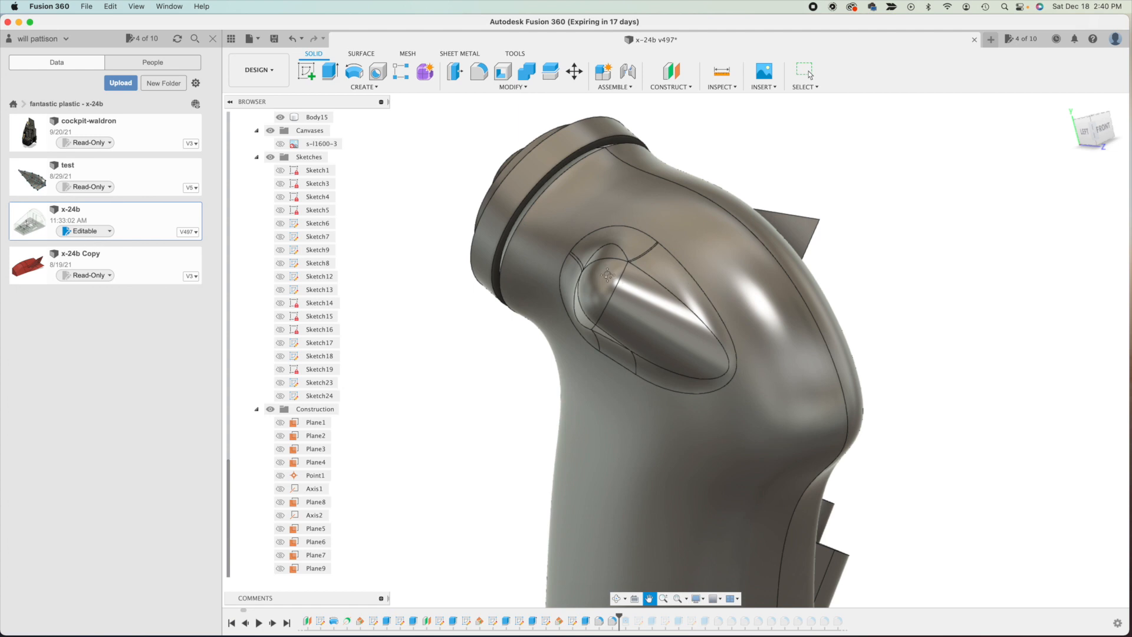
{"action": "key", "text": "Escape"}
{"action": "left_click", "coordinate": [650, 539]}
{"action": "key", "text": "Escape"}
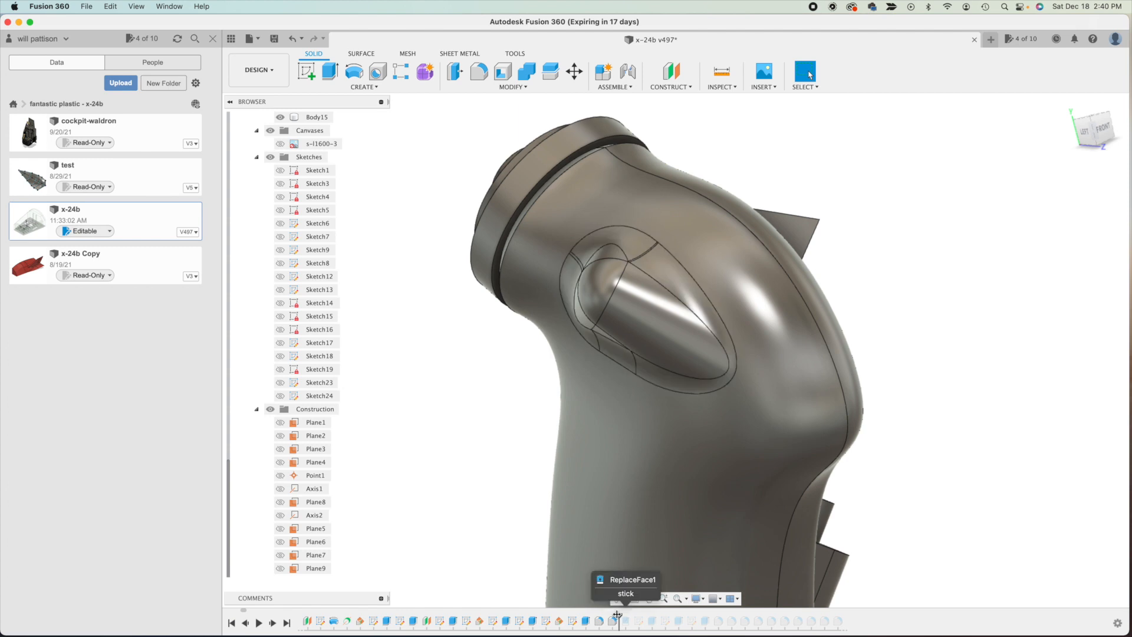
- Roll the timeline back before the second fillet and examine the first fillet on the protrusion's point
{"action": "left_click_drag", "start_coordinate": [622, 614], "coordinate": [601, 612]}
{"action": "left_click", "coordinate": [657, 506]}
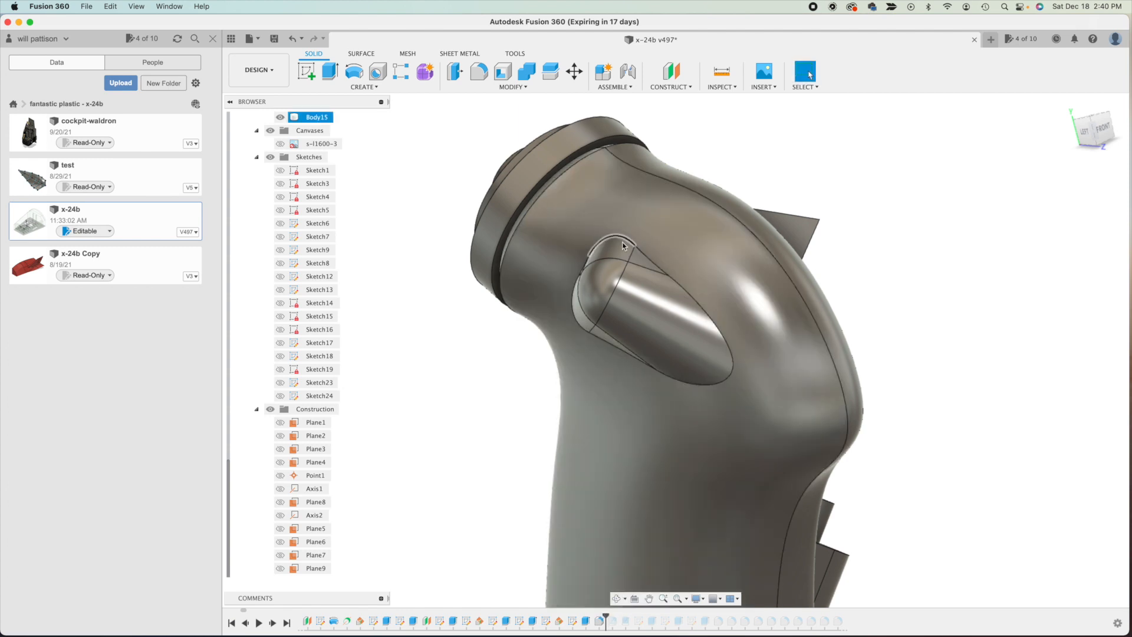
{"action": "left_click", "coordinate": [617, 597]}
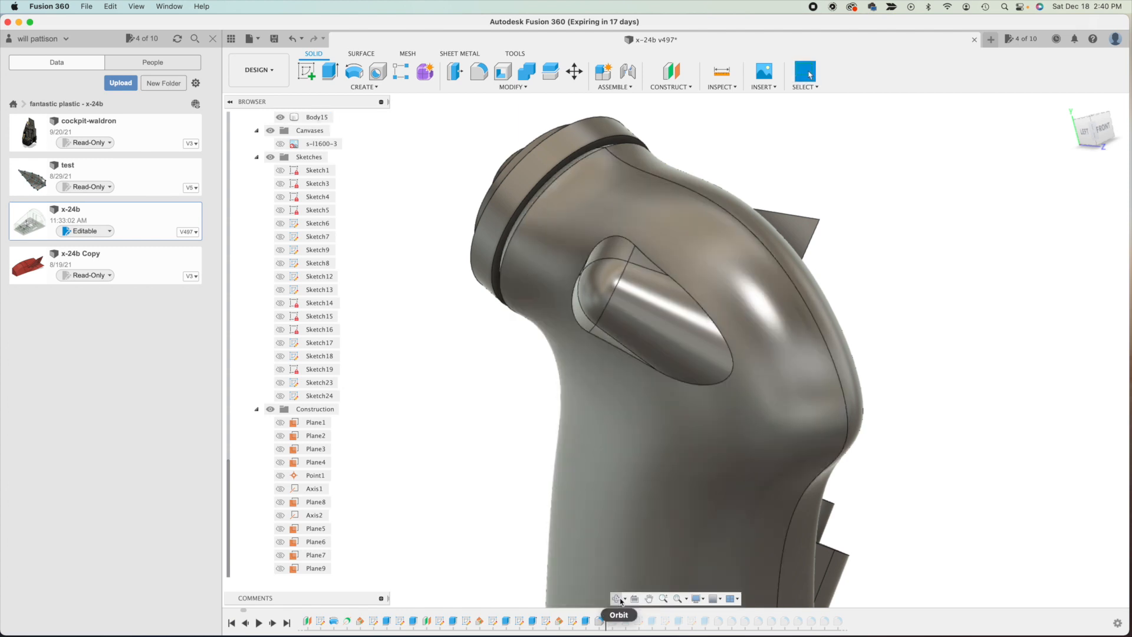
{"action": "left_click_drag", "start_coordinate": [668, 322], "coordinate": [723, 356]}
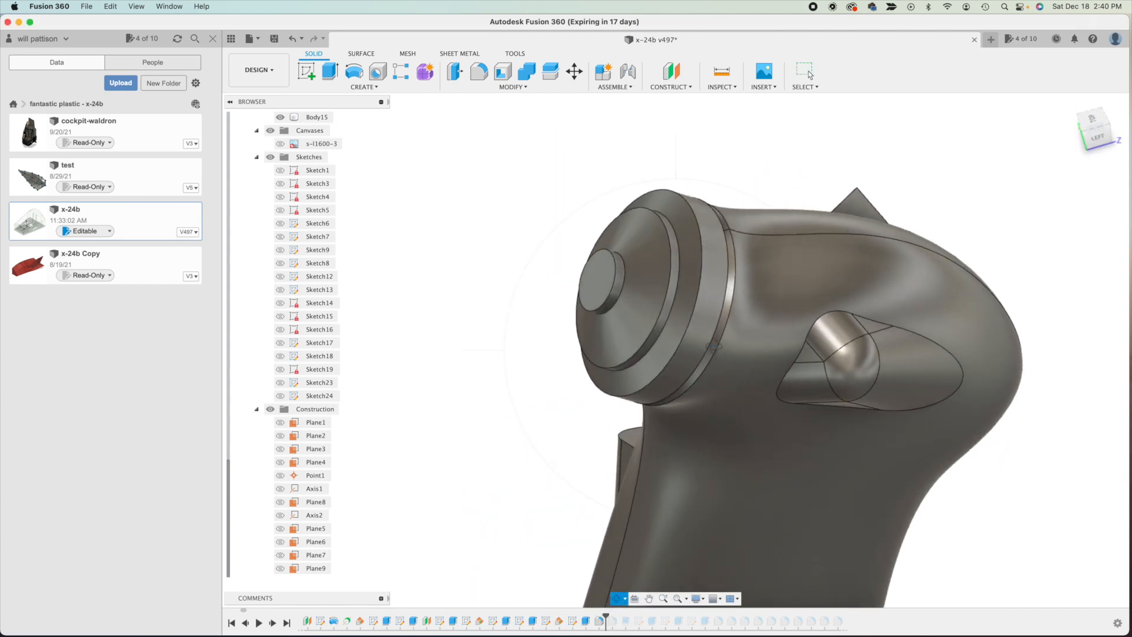
{"action": "key", "text": "Escape"}
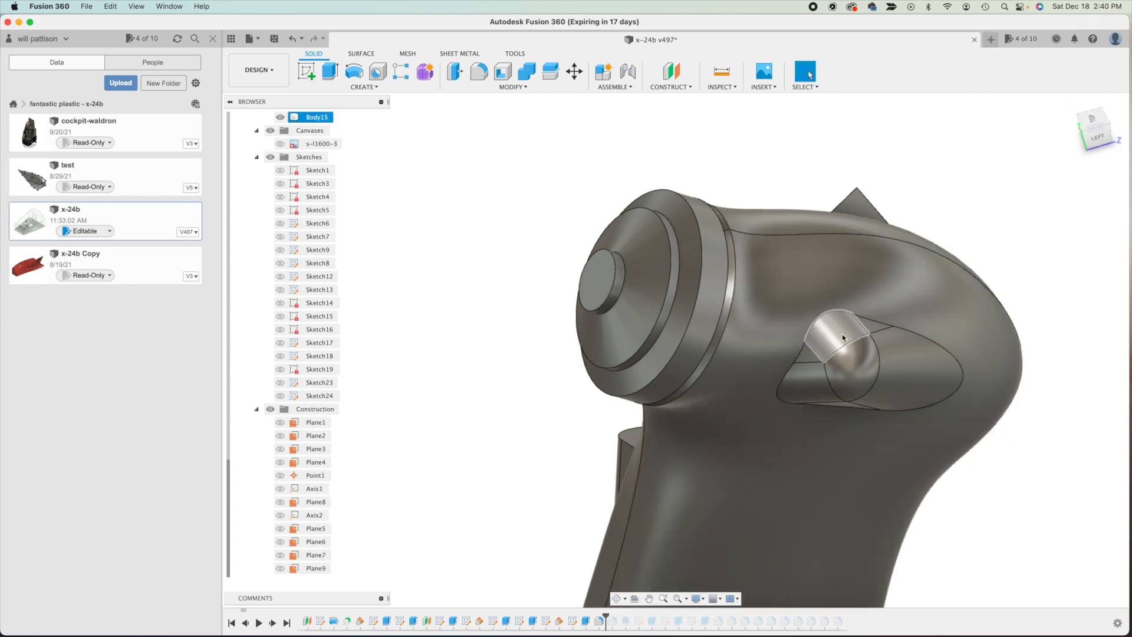
- Compare the protrusion before and after filleting by rolling back before both fillets and forward again past each one
{"action": "left_click_drag", "start_coordinate": [604, 616], "coordinate": [593, 617]}
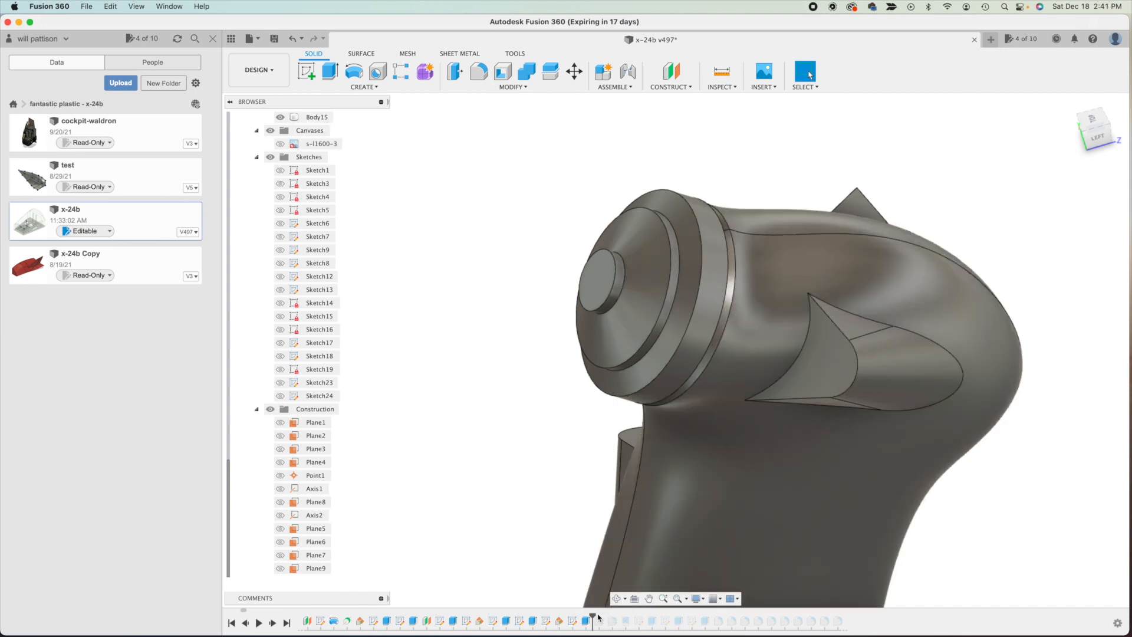
{"action": "mouse_move", "coordinate": [594, 615]}
{"action": "left_mouse_down"}
{"action": "mouse_move", "coordinate": [614, 615]}
{"action": "mouse_move", "coordinate": [604, 612]}
{"action": "left_mouse_up"}
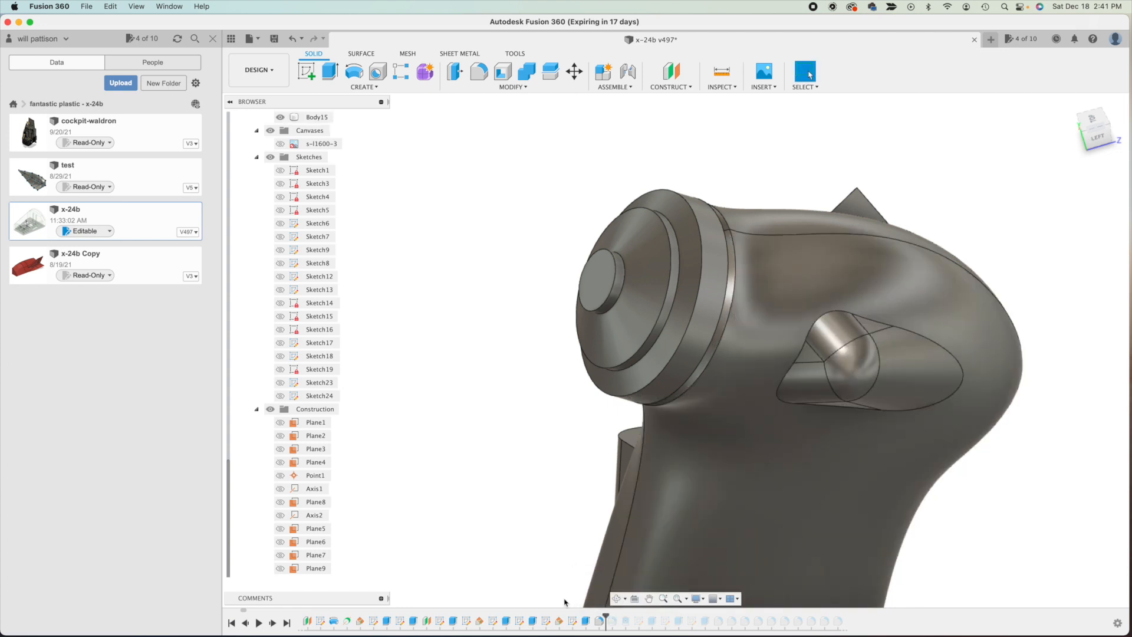
{"action": "left_click_drag", "start_coordinate": [605, 616], "coordinate": [619, 616]}
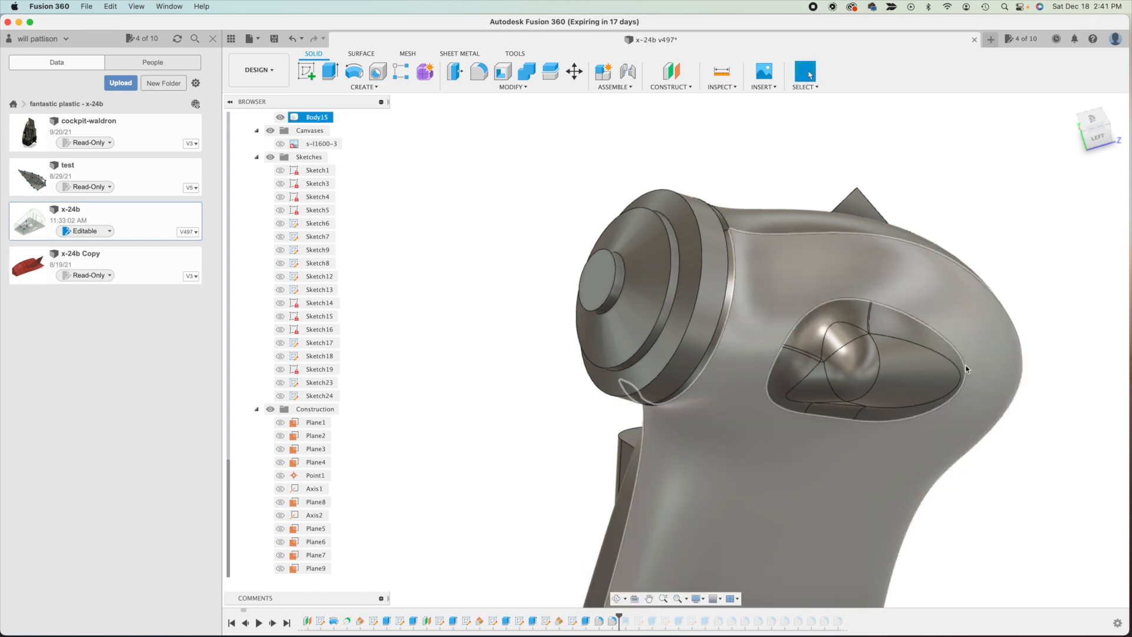
- Compare the front of the grip's head with and without ReplaceFace1 by rolling the timeline forward past it, back, and forward again
{"action": "left_click", "coordinate": [616, 599]}
{"action": "left_click_drag", "start_coordinate": [909, 258], "coordinate": [951, 263]}
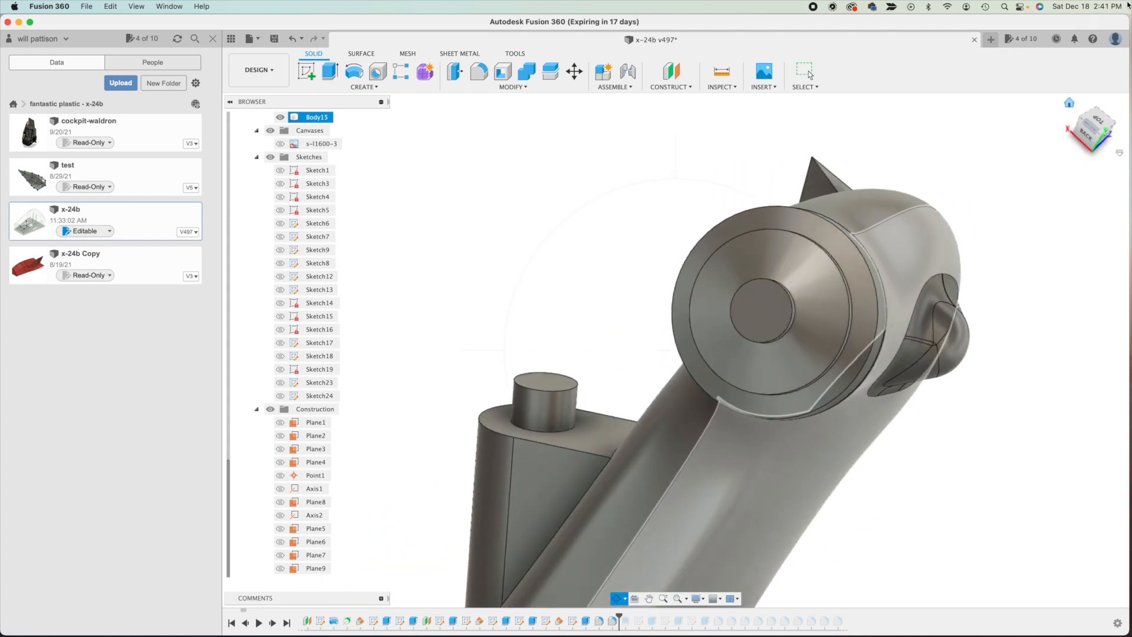
{"action": "left_click_drag", "start_coordinate": [888, 271], "coordinate": [971, 313]}
{"action": "left_click_drag", "start_coordinate": [900, 295], "coordinate": [936, 333]}
{"action": "key", "text": "Escape"}
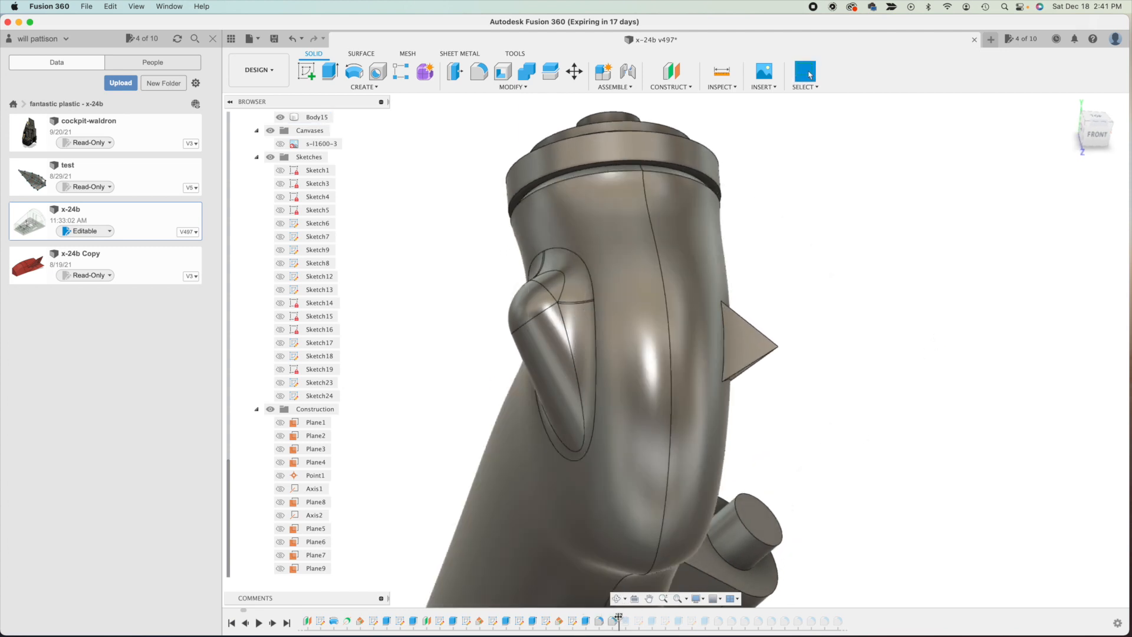
{"action": "left_click_drag", "start_coordinate": [618, 617], "coordinate": [627, 616]}
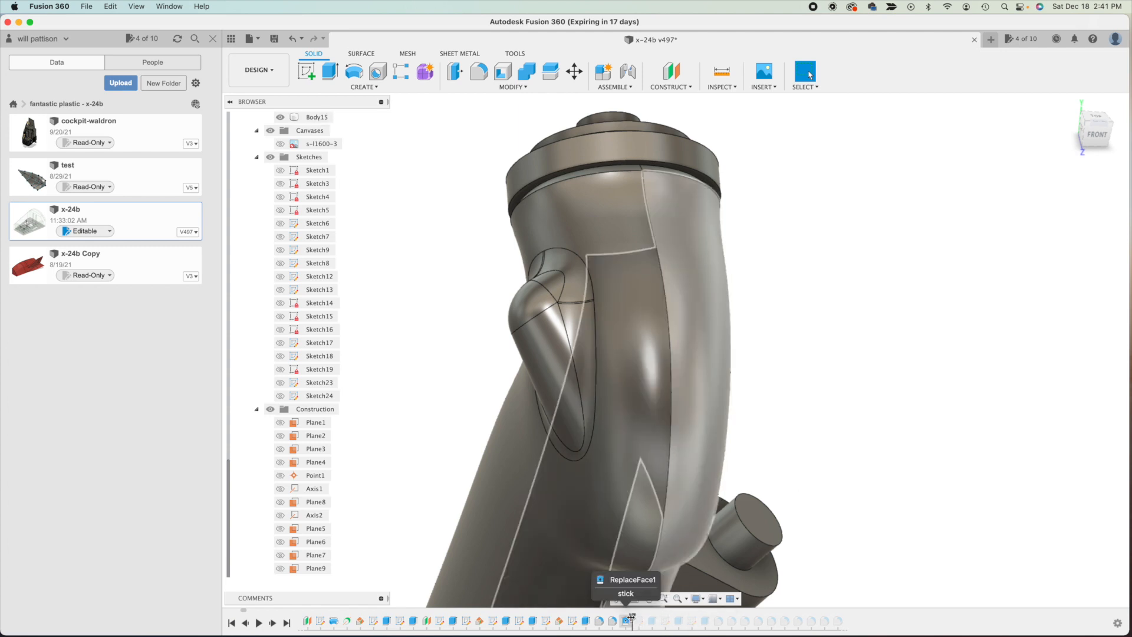
{"action": "left_click_drag", "start_coordinate": [624, 617], "coordinate": [618, 615]}
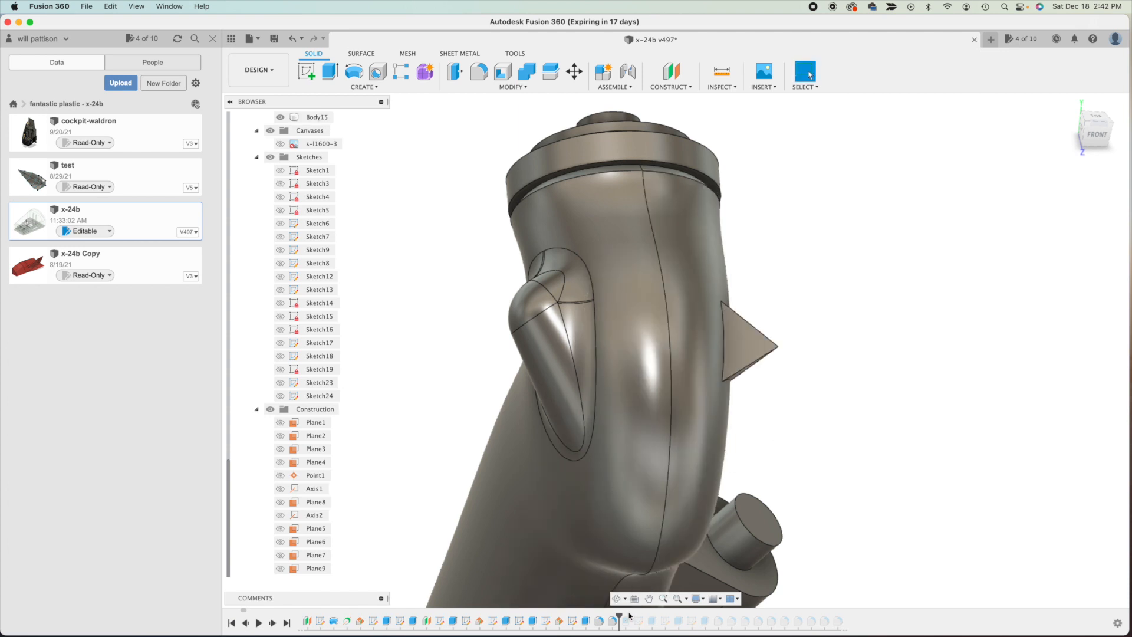
{"action": "left_click_drag", "start_coordinate": [623, 615], "coordinate": [625, 615]}
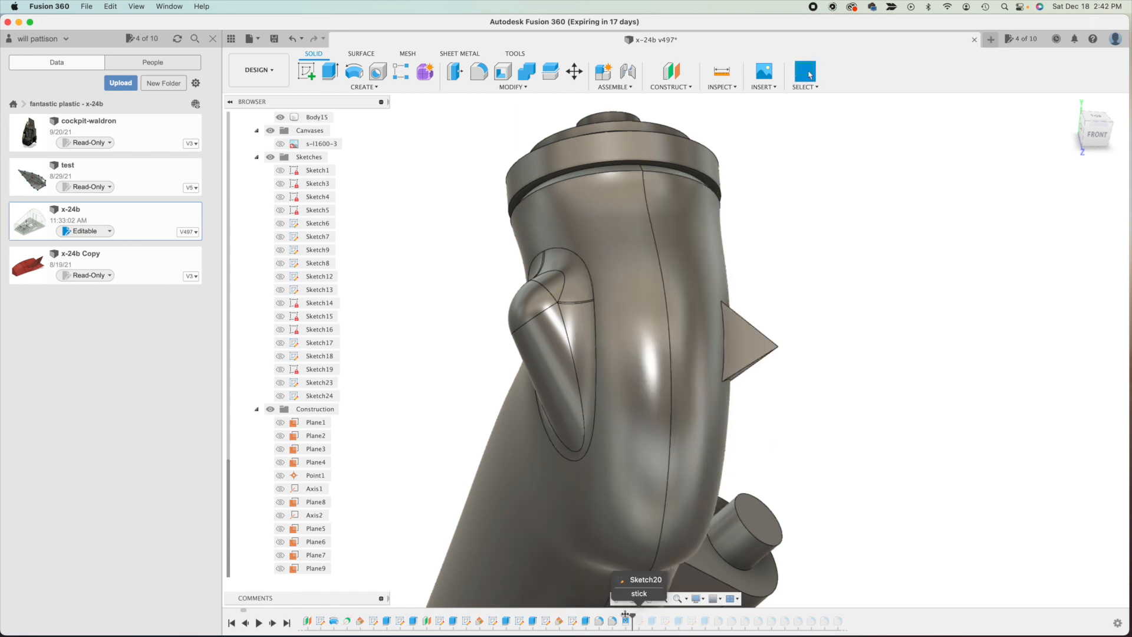
- Review the source and target faces of ReplaceFace1 without changing them, and roll the timeline back before the feature
{"action": "double_click", "coordinate": [627, 622]}
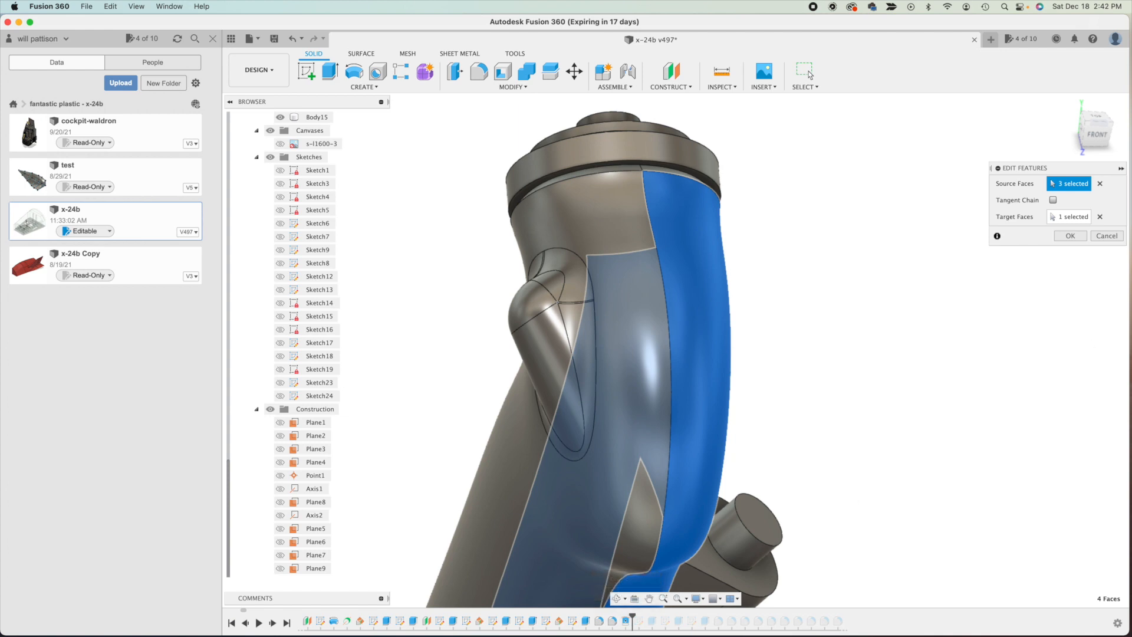
{"action": "left_click", "coordinate": [1107, 236]}
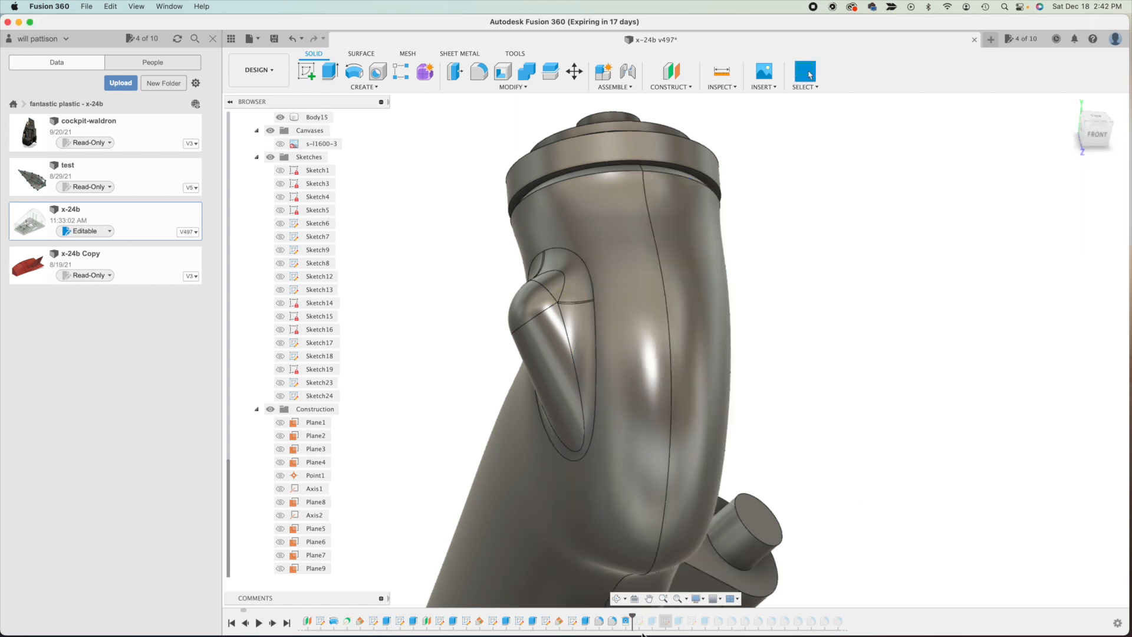
{"action": "left_click_drag", "start_coordinate": [632, 616], "coordinate": [618, 616]}
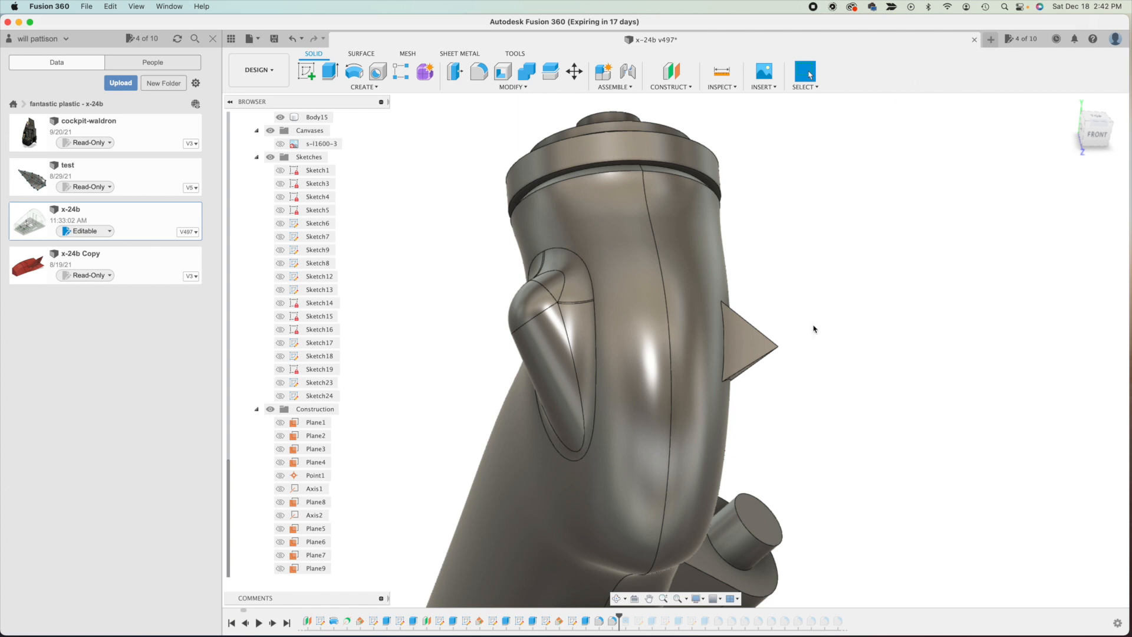
- Start a Replace Face operation with the three faces of the pointed spike on the grip's head as source faces
{"action": "left_click", "coordinate": [602, 588]}
{"action": "left_click", "coordinate": [616, 598]}
{"action": "left_click_drag", "start_coordinate": [770, 354], "coordinate": [747, 327]}
{"action": "key", "text": "Escape"}
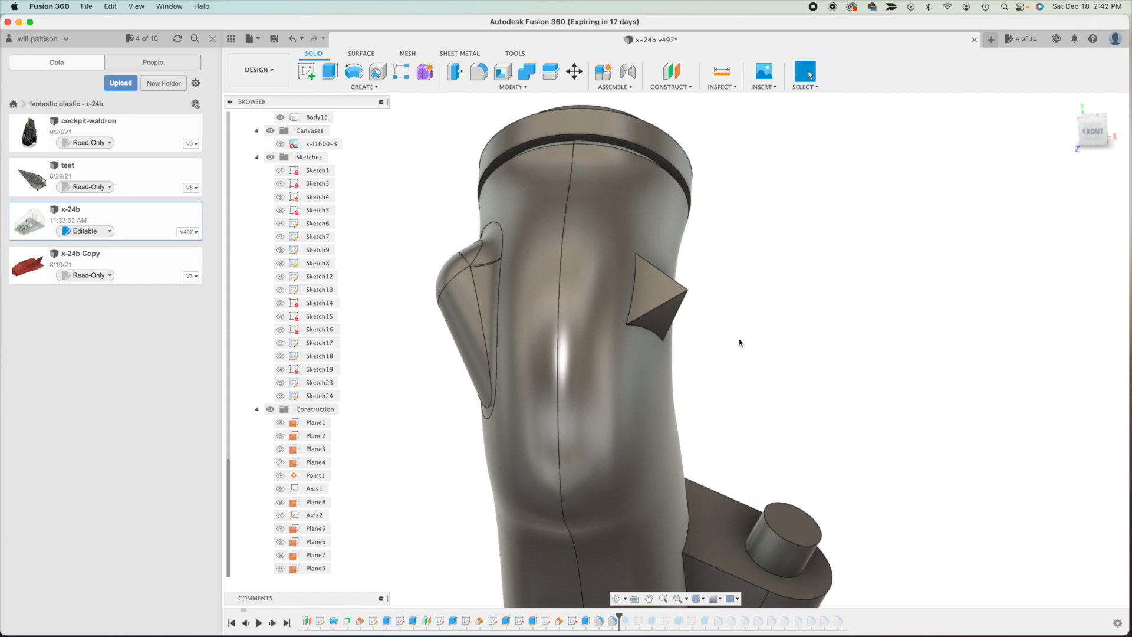
{"action": "left_click", "coordinate": [518, 87]}
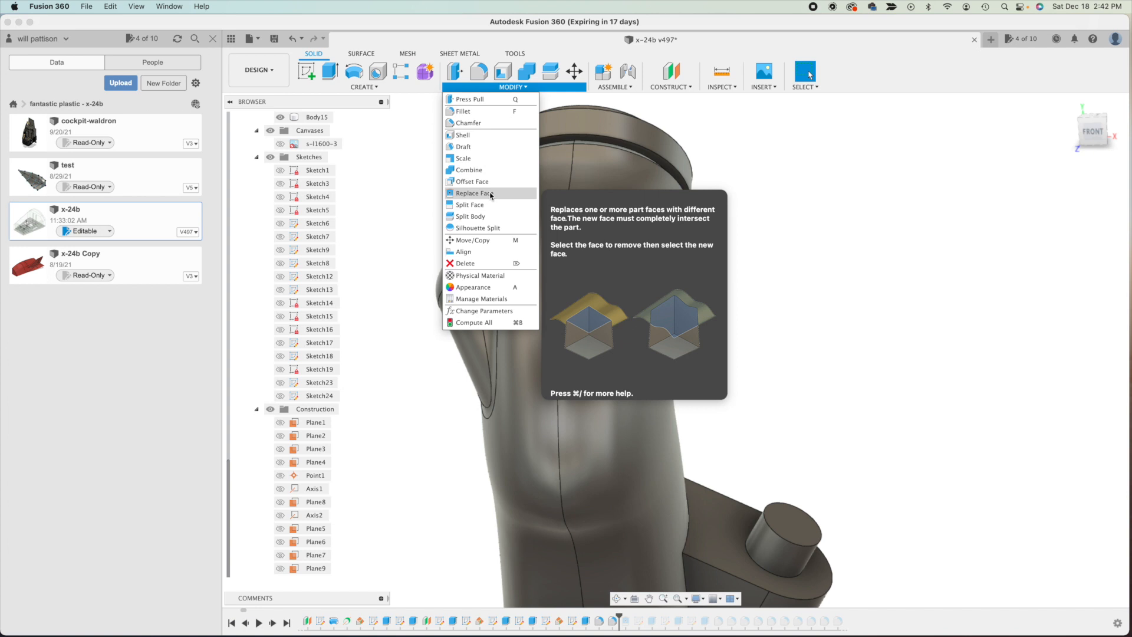
{"action": "left_click", "coordinate": [491, 194]}
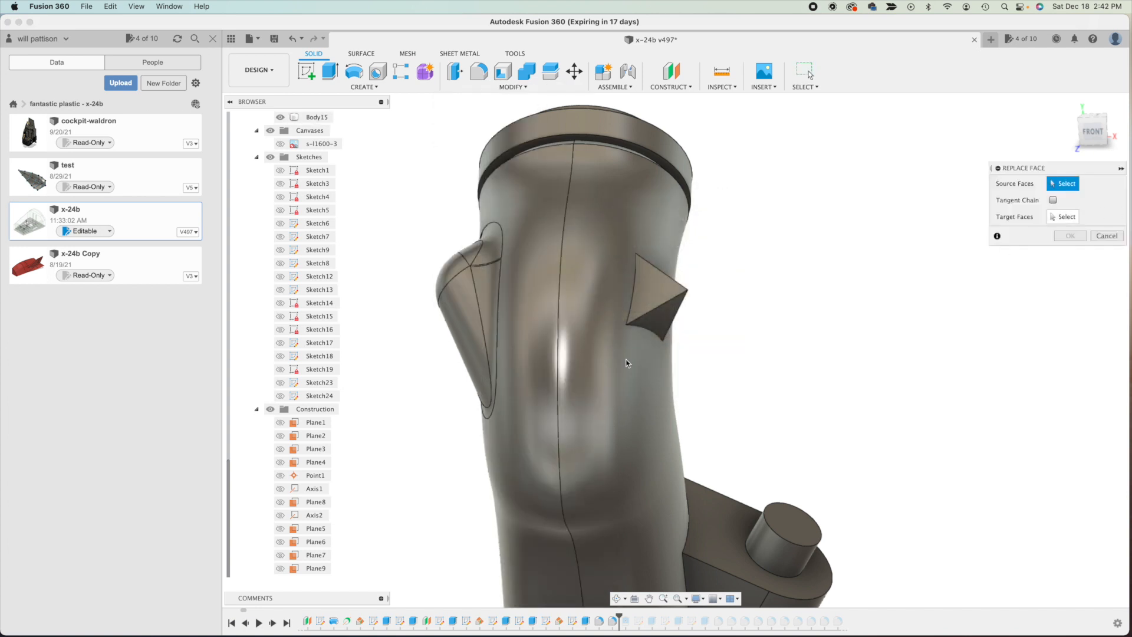
{"action": "left_click", "coordinate": [653, 296]}
{"action": "left_click", "coordinate": [654, 321]}
{"action": "left_click", "coordinate": [616, 599]}
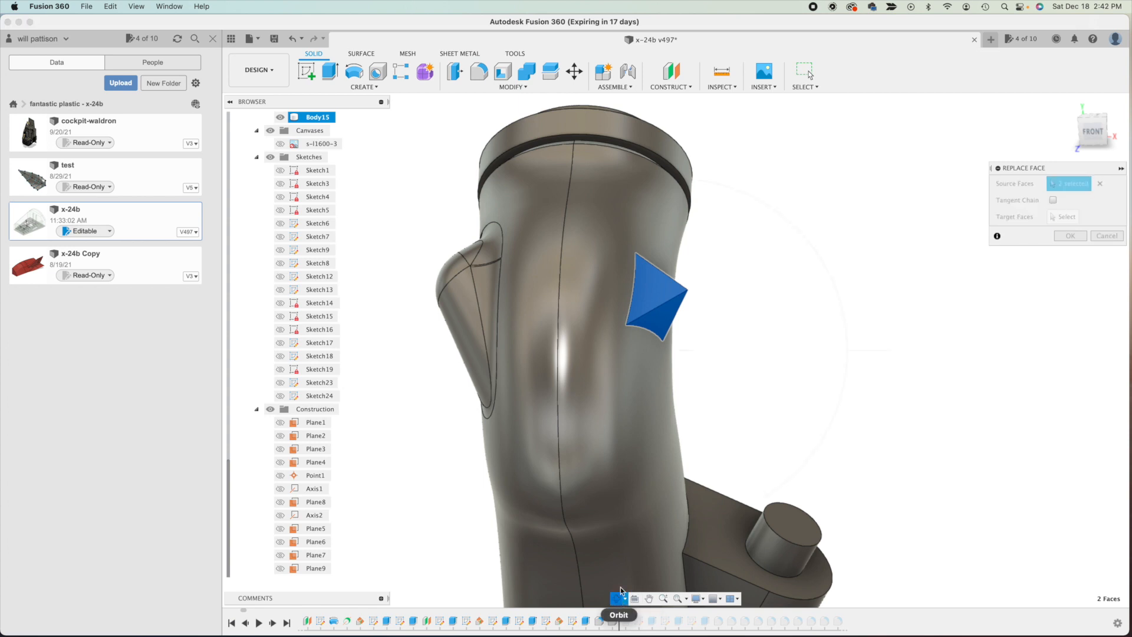
{"action": "left_click_drag", "start_coordinate": [714, 282], "coordinate": [683, 321]}
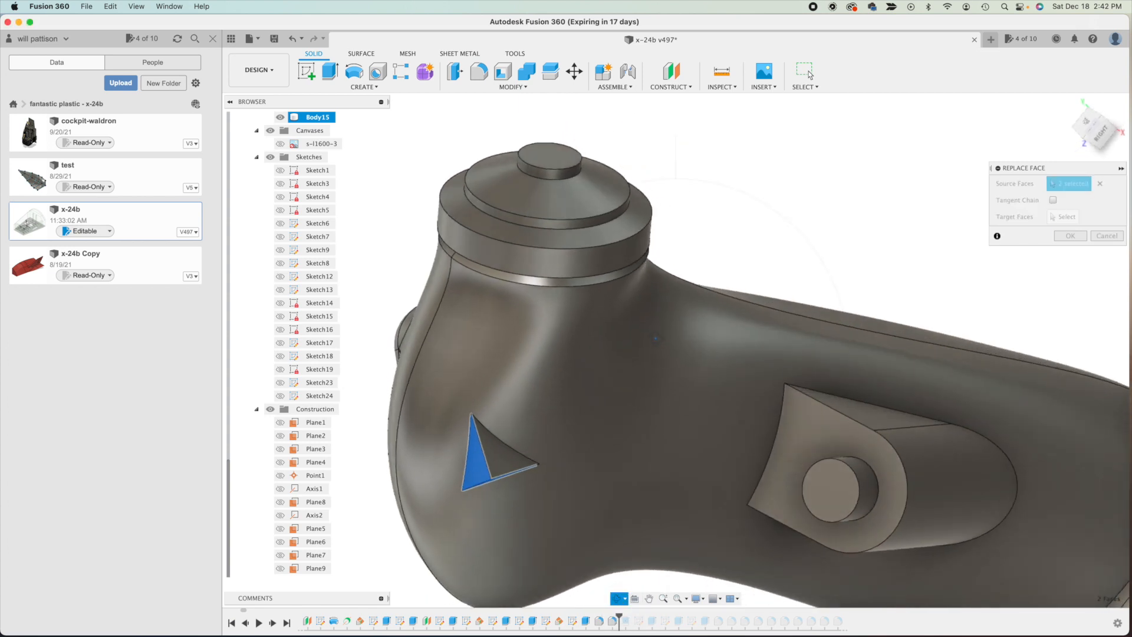
{"action": "left_click", "coordinate": [519, 465]}
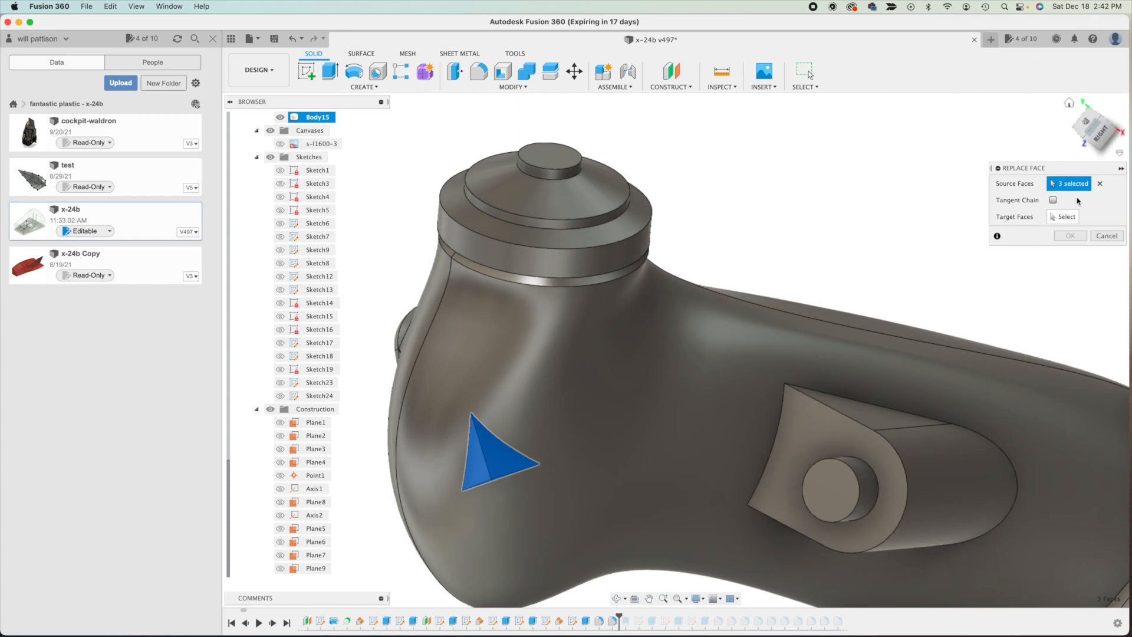
- Preview replacing the spike with the grip's large side face as the target face, and cancel the Replace Face operation
{"action": "left_click", "coordinate": [1063, 217]}
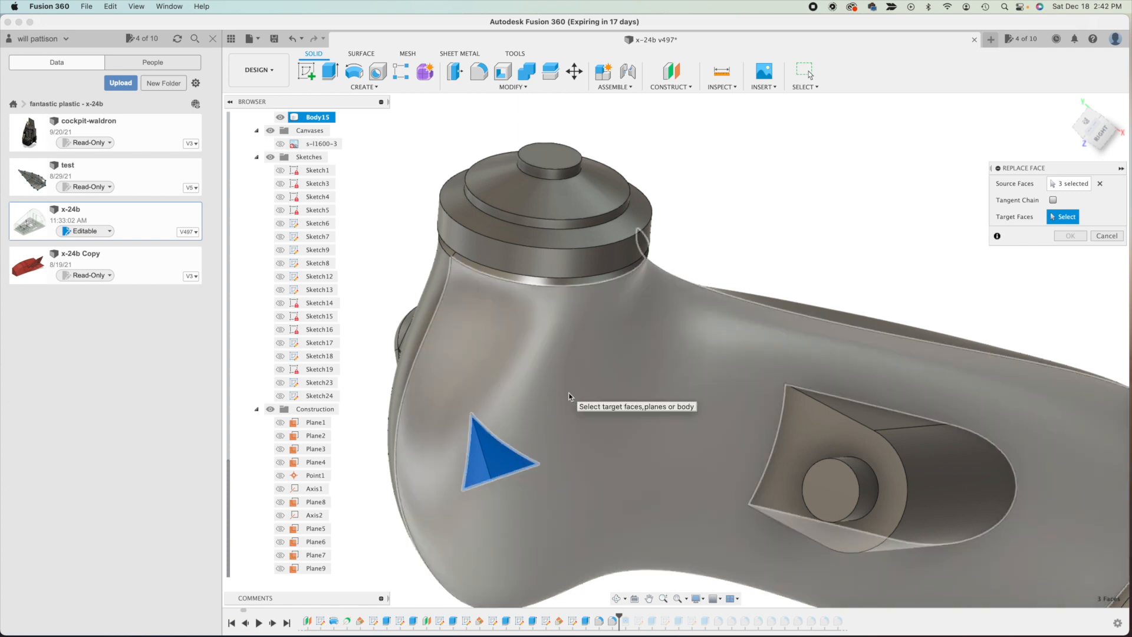
{"action": "left_click", "coordinate": [569, 396]}
{"action": "left_click", "coordinate": [570, 396]}
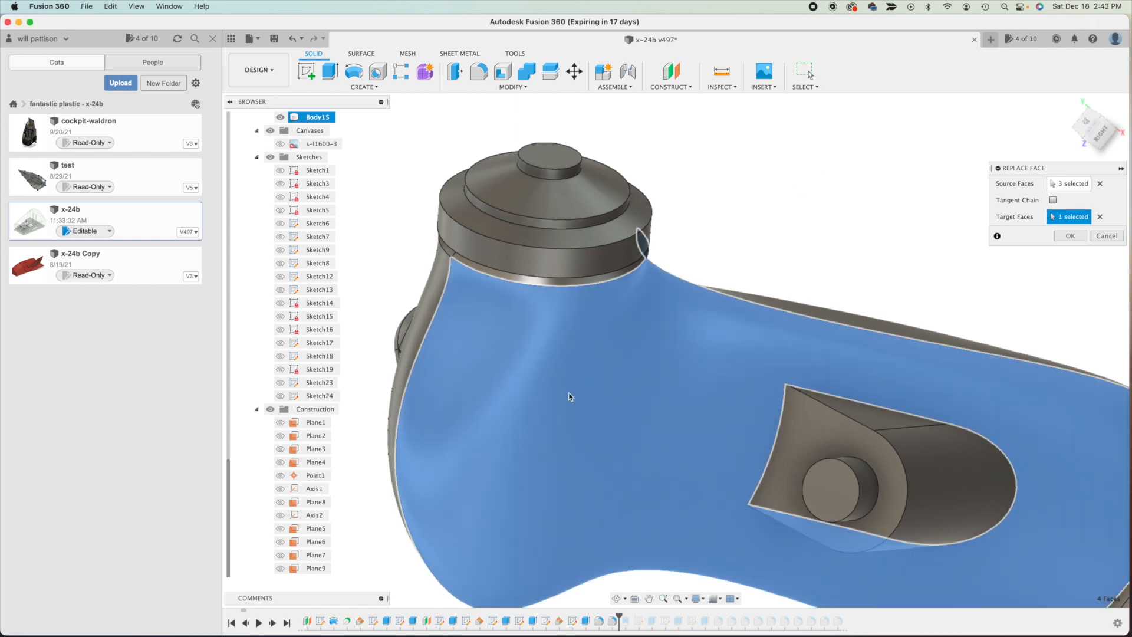
{"action": "left_click", "coordinate": [619, 605]}
{"action": "left_click_drag", "start_coordinate": [637, 560], "coordinate": [664, 436]}
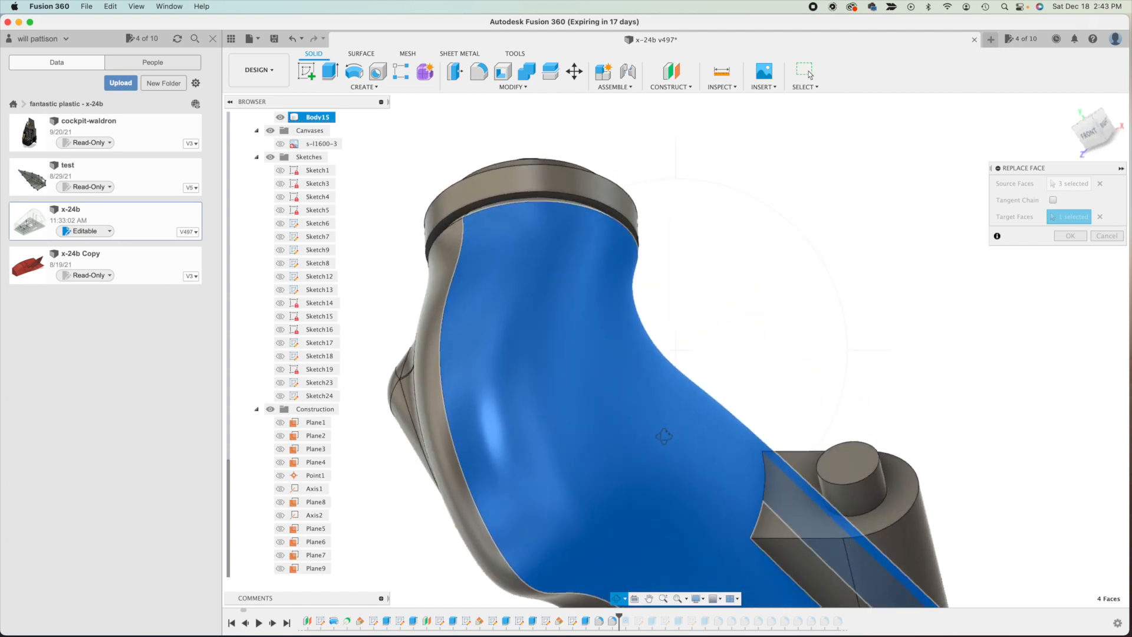
{"action": "key", "text": "Escape"}
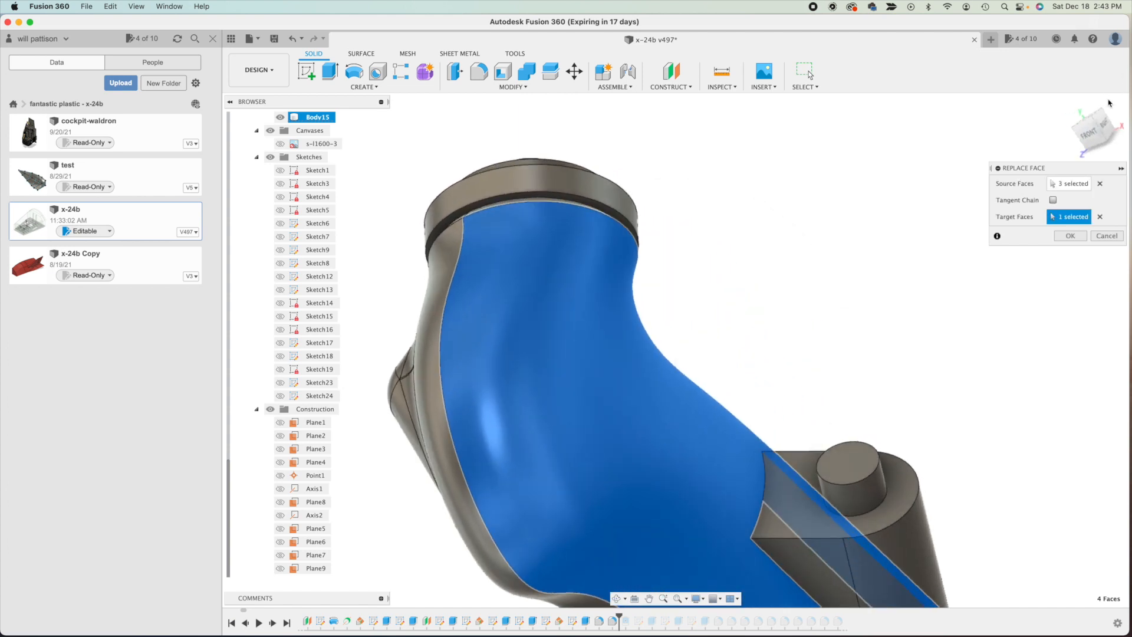
{"action": "left_click", "coordinate": [1107, 235]}
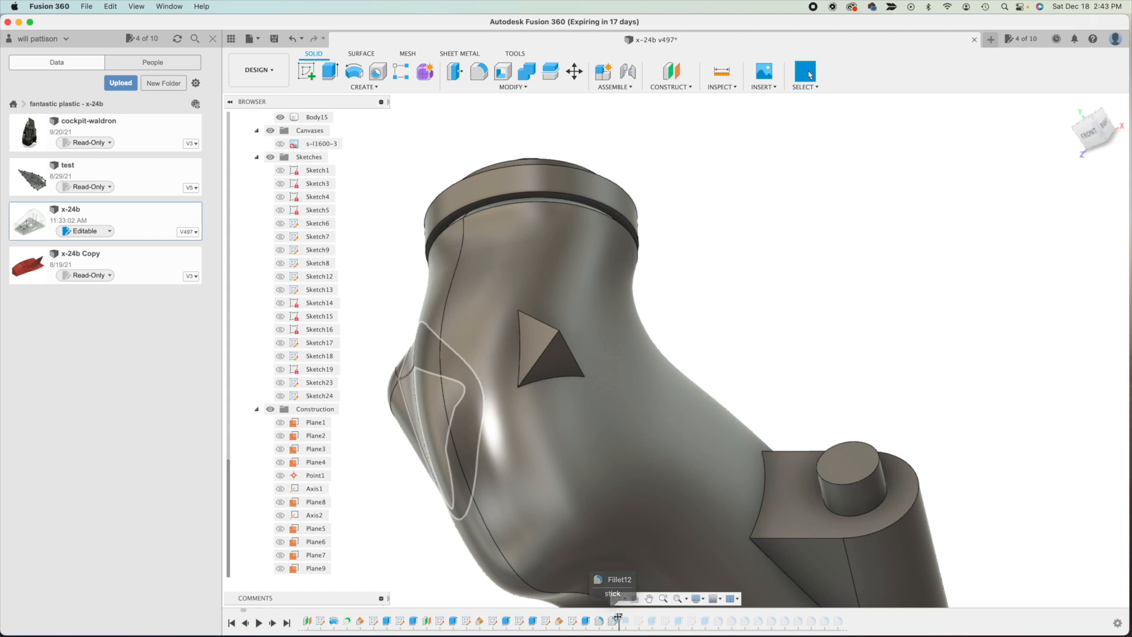
- Roll the timeline forward past ReplaceFace1, Sketch20 and its extrusion, and inspect the block added to the side of the head
{"action": "left_click_drag", "start_coordinate": [620, 617], "coordinate": [675, 626]}
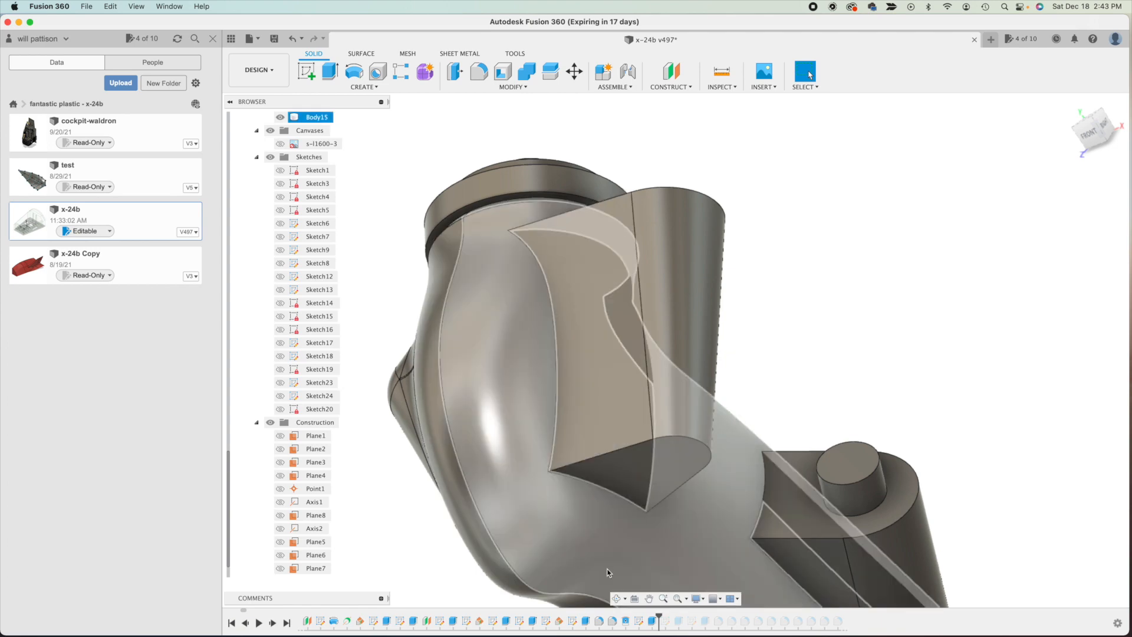
{"action": "left_click", "coordinate": [616, 599]}
{"action": "left_click_drag", "start_coordinate": [720, 259], "coordinate": [716, 324]}
{"action": "key", "text": "Escape"}
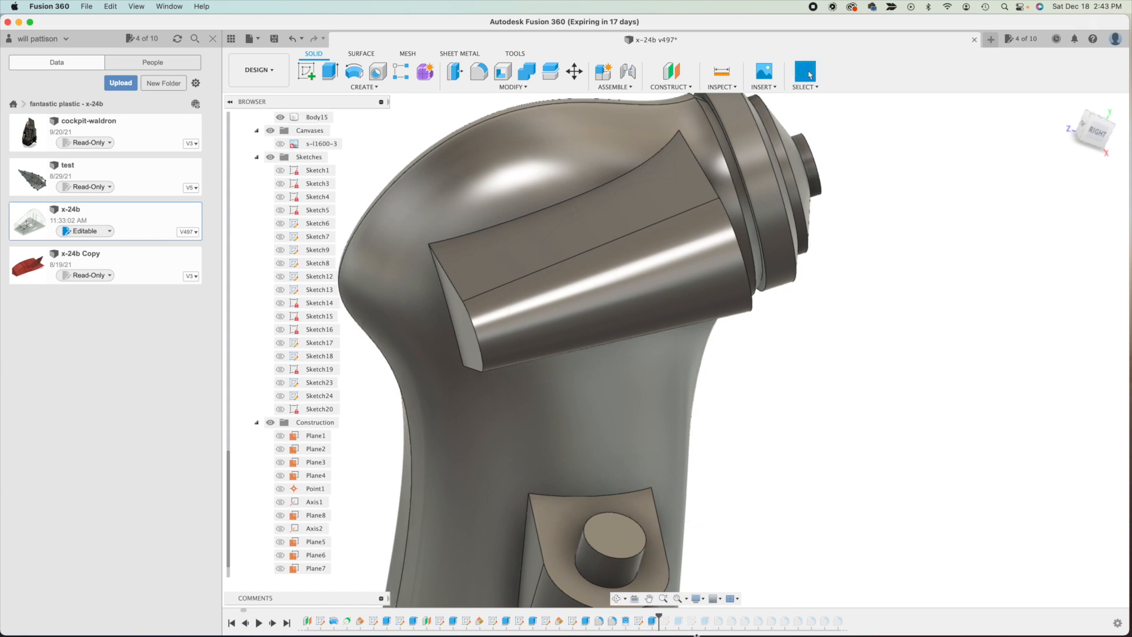
- Roll the timeline forward past Sketch21, Sketch22 and their extrusions, and examine the whole stick with its added side details
{"action": "left_click_drag", "start_coordinate": [659, 618], "coordinate": [672, 618]}
{"action": "left_click_drag", "start_coordinate": [666, 545], "coordinate": [706, 558]}
{"action": "scroll", "coordinate": [790, 372], "scroll_direction": "down", "scroll_amount": 10}
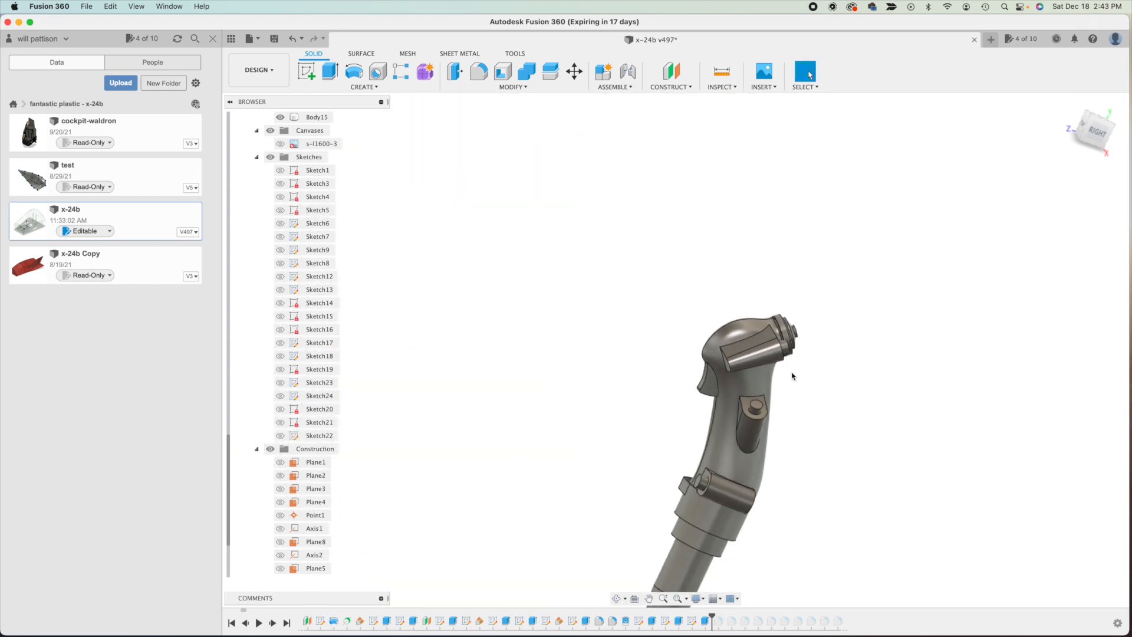
{"action": "scroll", "coordinate": [792, 376], "scroll_direction": "up", "scroll_amount": 5}
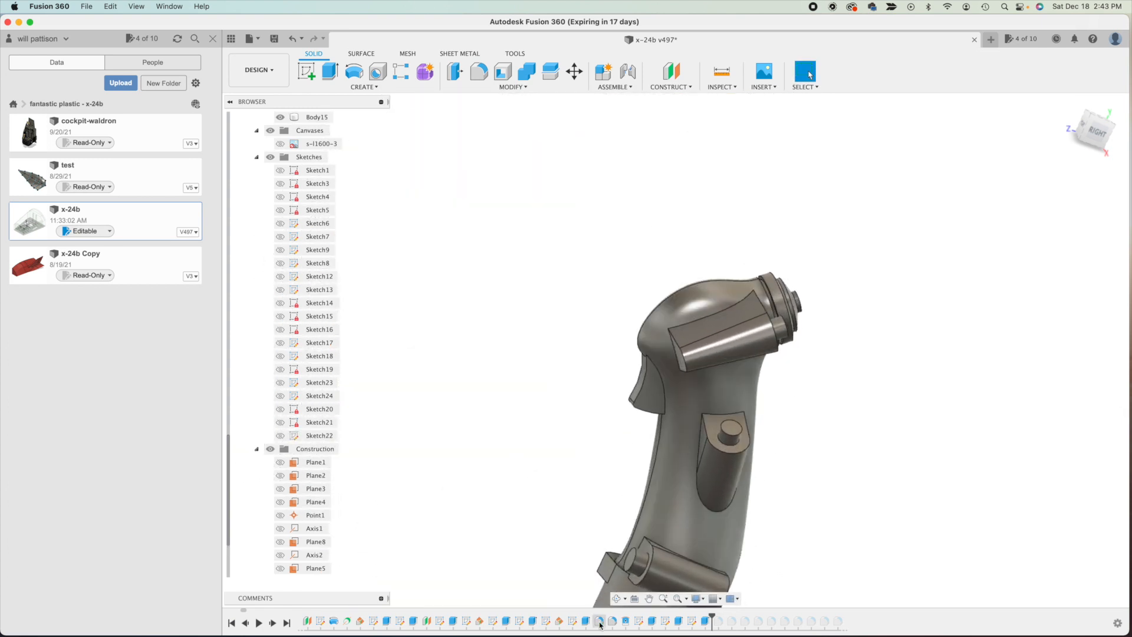
{"action": "left_click", "coordinate": [616, 599]}
{"action": "left_click_drag", "start_coordinate": [749, 315], "coordinate": [619, 404]}
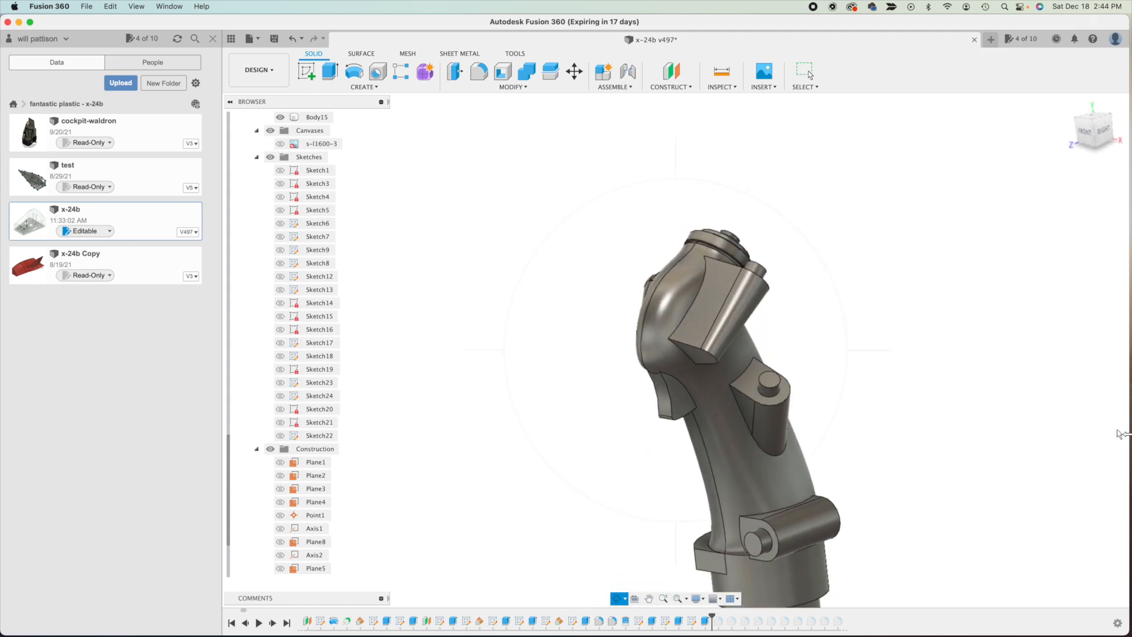
{"action": "key", "text": "Escape"}
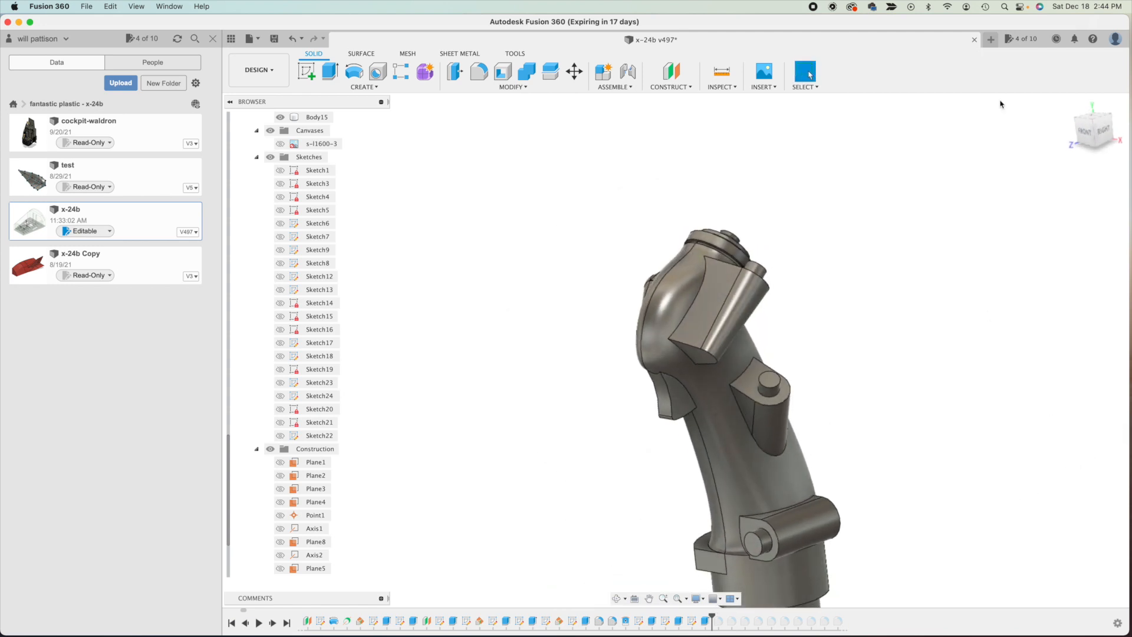
{"action": "left_click", "coordinate": [648, 600]}
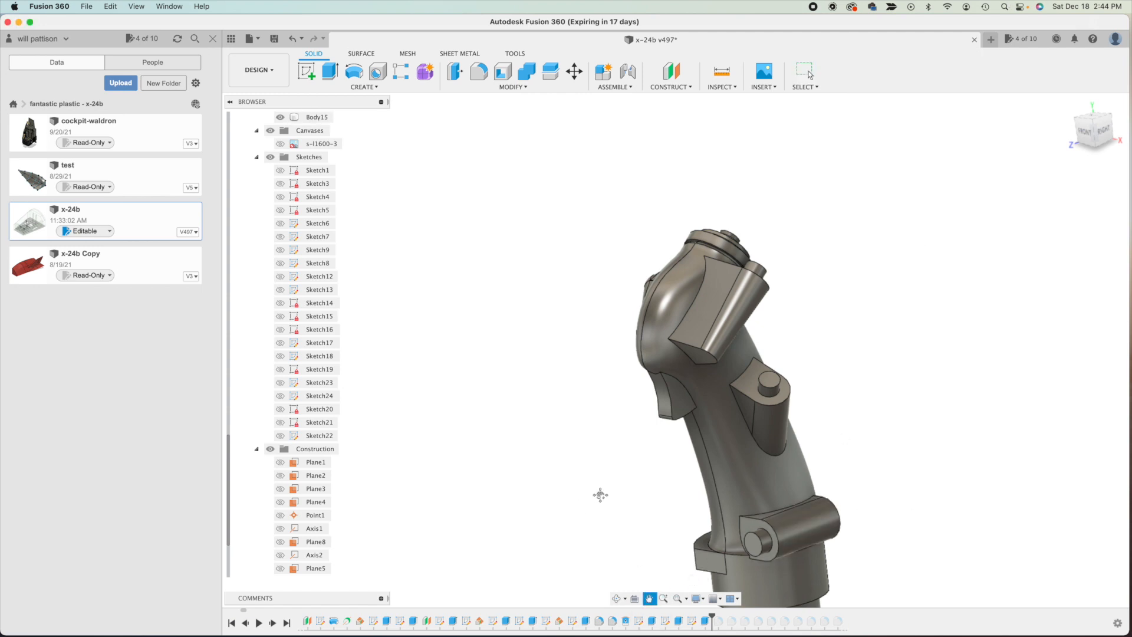
{"action": "left_click_drag", "start_coordinate": [742, 422], "coordinate": [634, 345]}
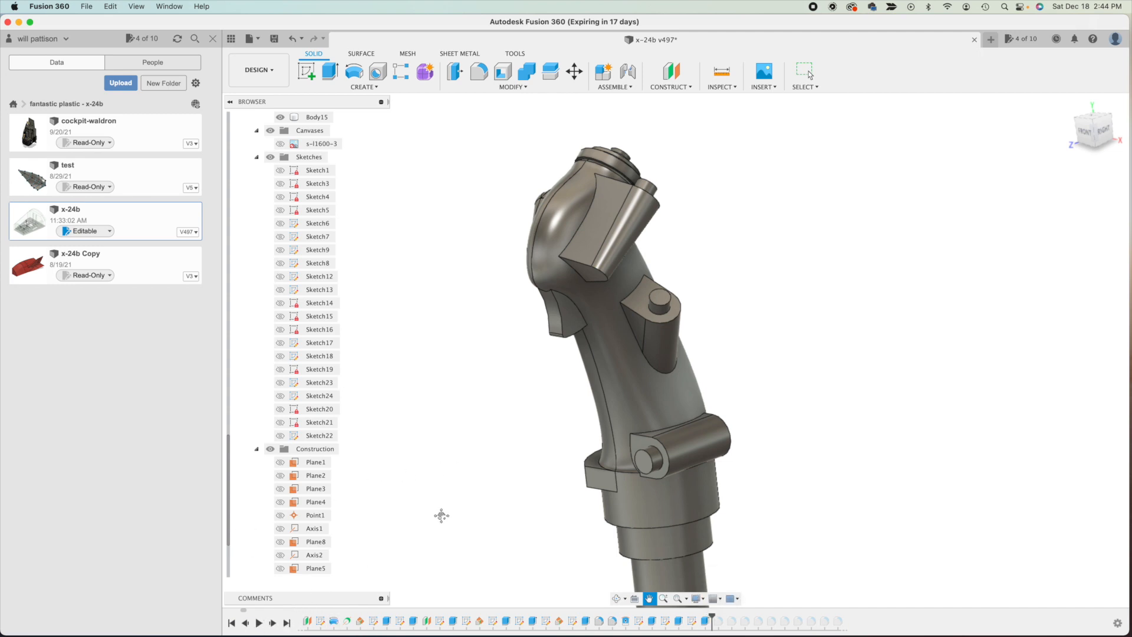
{"action": "key", "text": "Escape"}
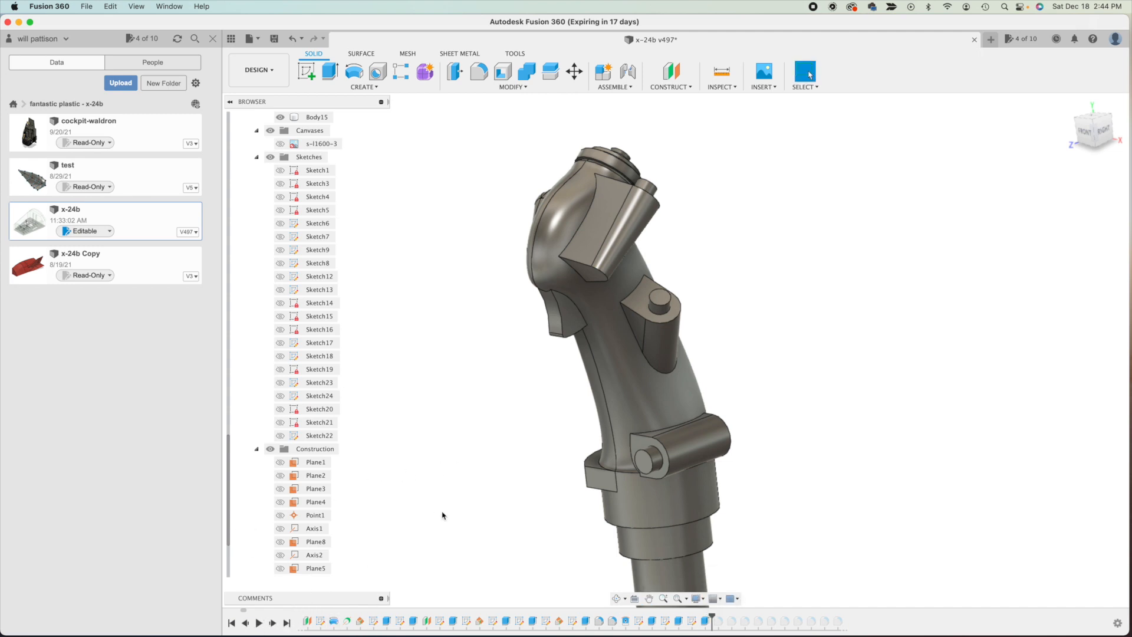
- Advance the timeline past the first two fillets following the extrusions, reviewing the edges of the stick's side blocks
{"action": "left_click", "coordinate": [259, 624]}
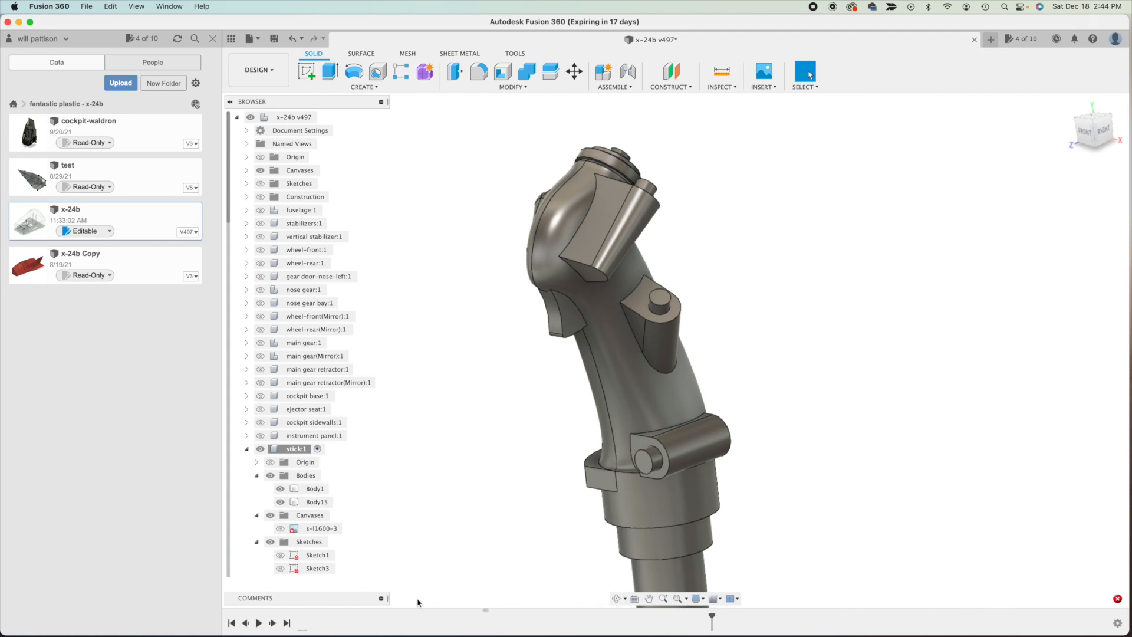
{"action": "mouse_move", "coordinate": [313, 607]}
{"action": "left_mouse_down"}
{"action": "mouse_move", "coordinate": [233, 615]}
{"action": "mouse_move", "coordinate": [349, 623]}
{"action": "left_mouse_up"}
{"action": "left_click_drag", "start_coordinate": [284, 625], "coordinate": [190, 619]}
{"action": "left_click", "coordinate": [233, 622]}
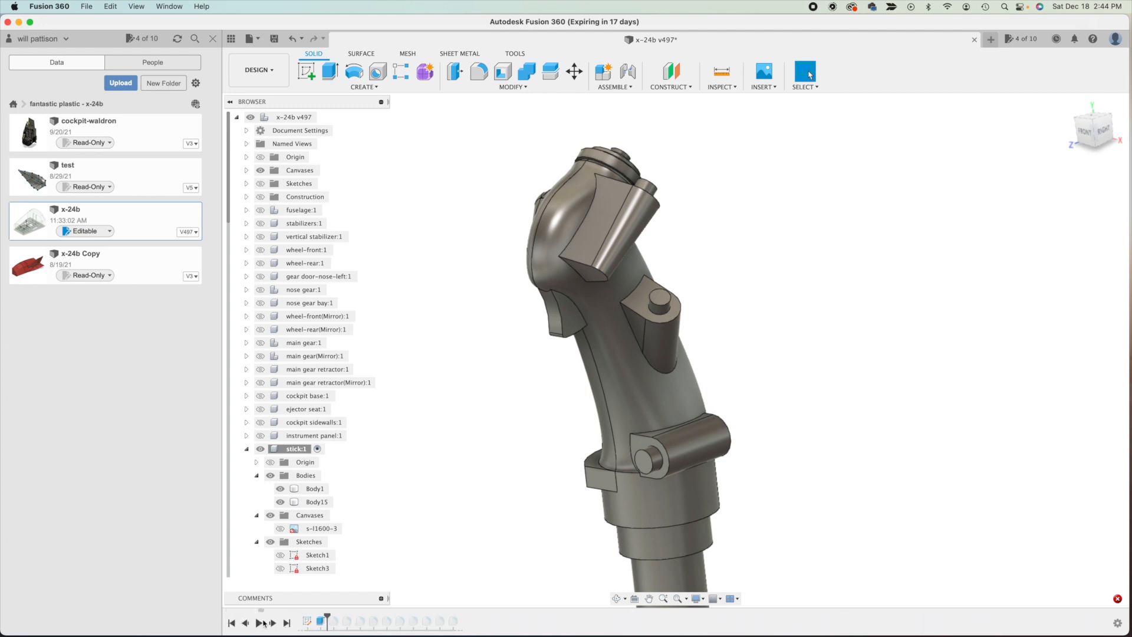
{"action": "left_click", "coordinate": [262, 624]}
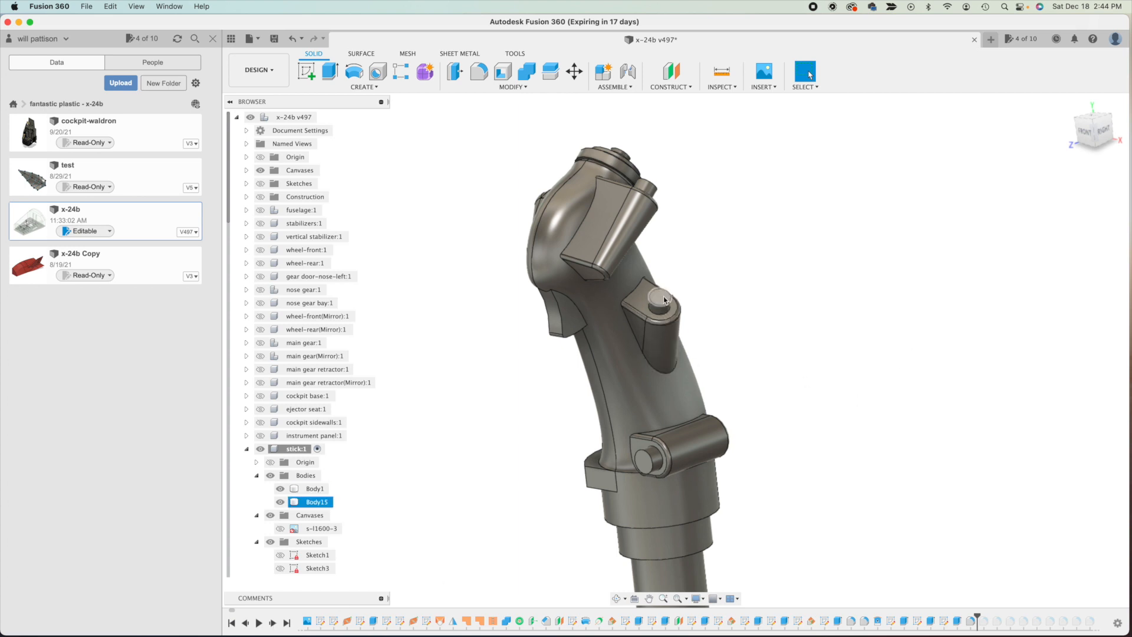
{"action": "left_click", "coordinate": [273, 623]}
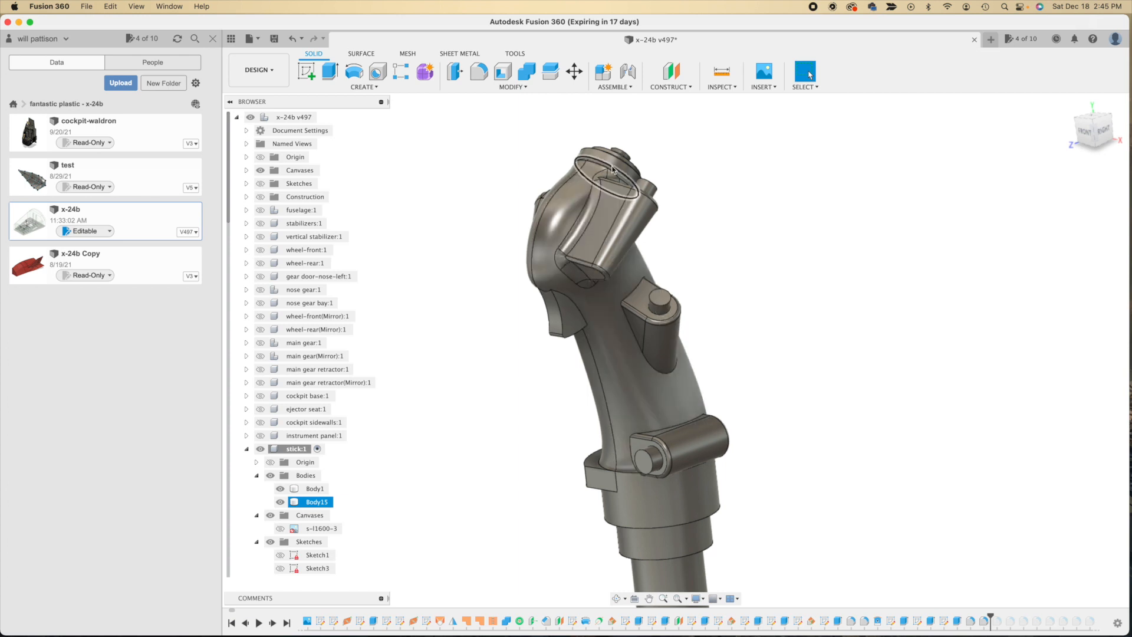
- View the stick from nearer the front and advance the timeline past the next two fillets
{"action": "left_click", "coordinate": [617, 600]}
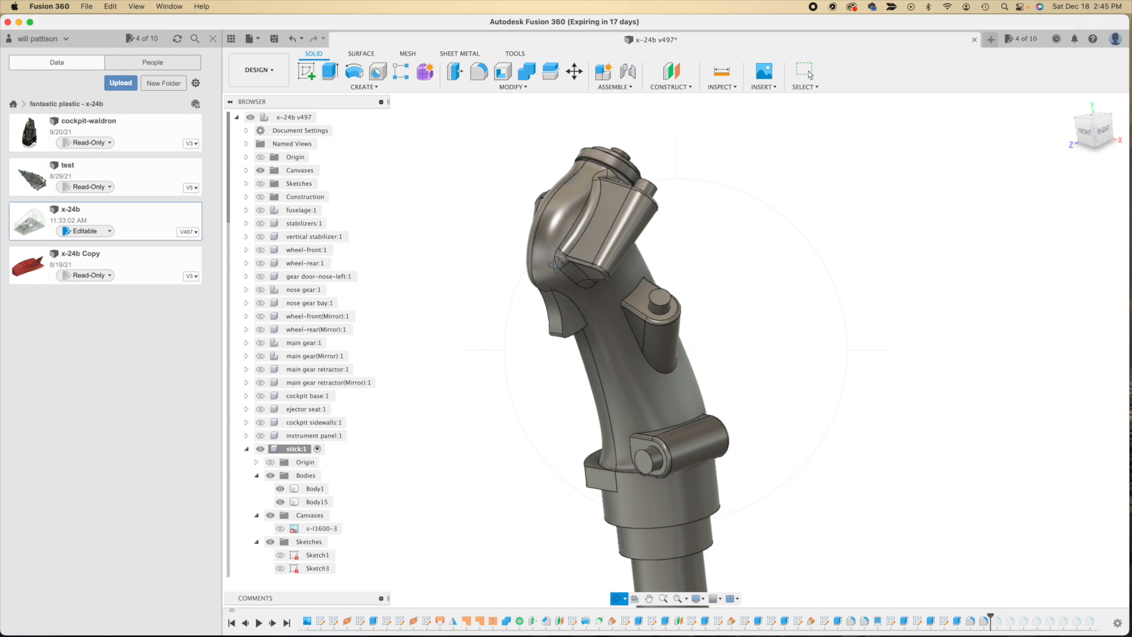
{"action": "left_click_drag", "start_coordinate": [484, 301], "coordinate": [608, 317]}
{"action": "key", "text": "Escape"}
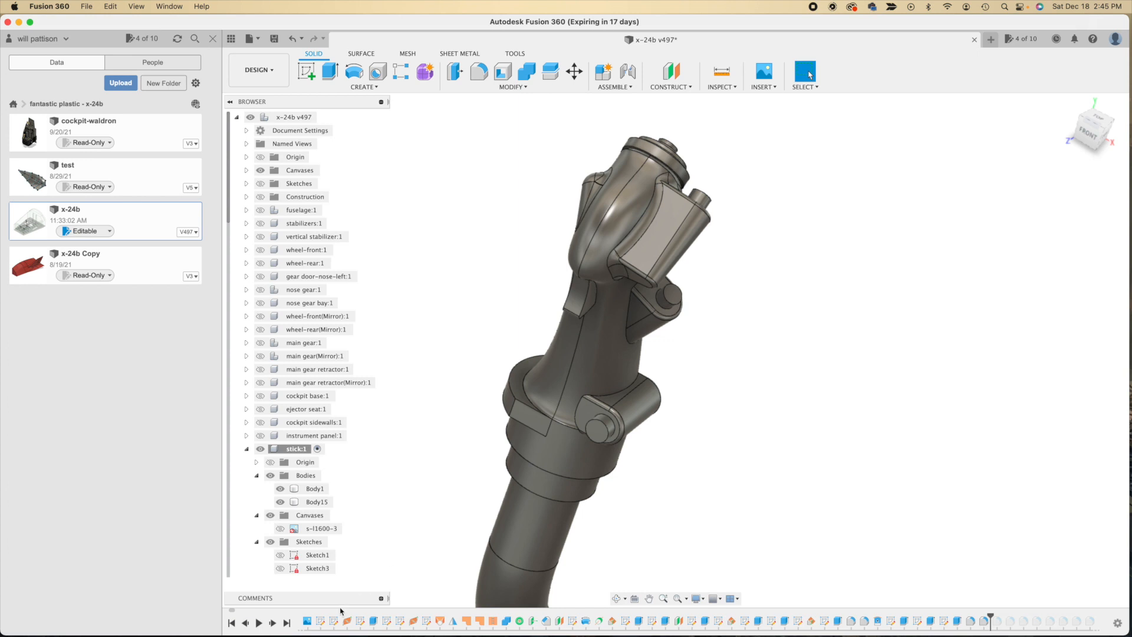
{"action": "left_click", "coordinate": [274, 623]}
{"action": "left_click", "coordinate": [272, 623]}
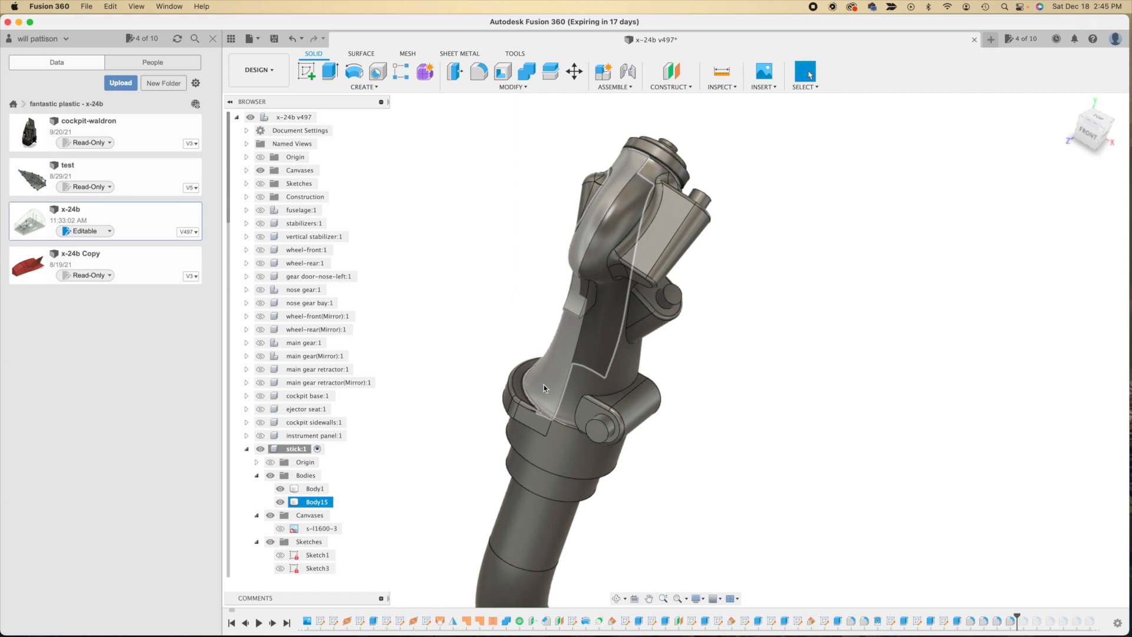
- View the stick from the back left and advance the timeline past the next two fillets around the grip's base
{"action": "left_click", "coordinate": [615, 599]}
{"action": "left_click_drag", "start_coordinate": [614, 553], "coordinate": [698, 470]}
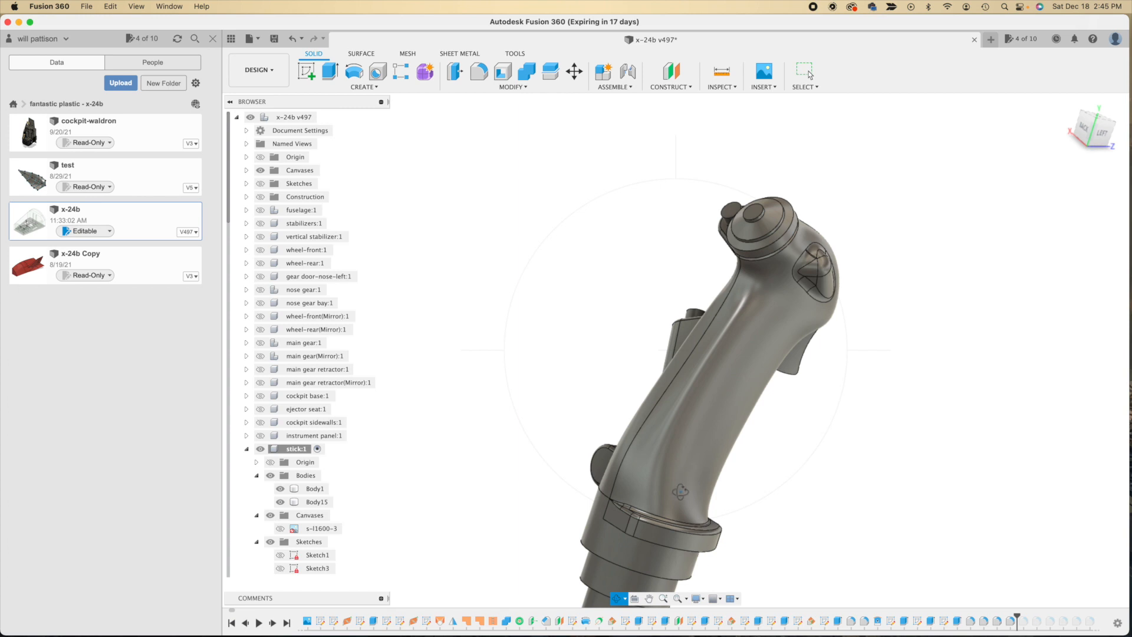
{"action": "left_click", "coordinate": [810, 74]}
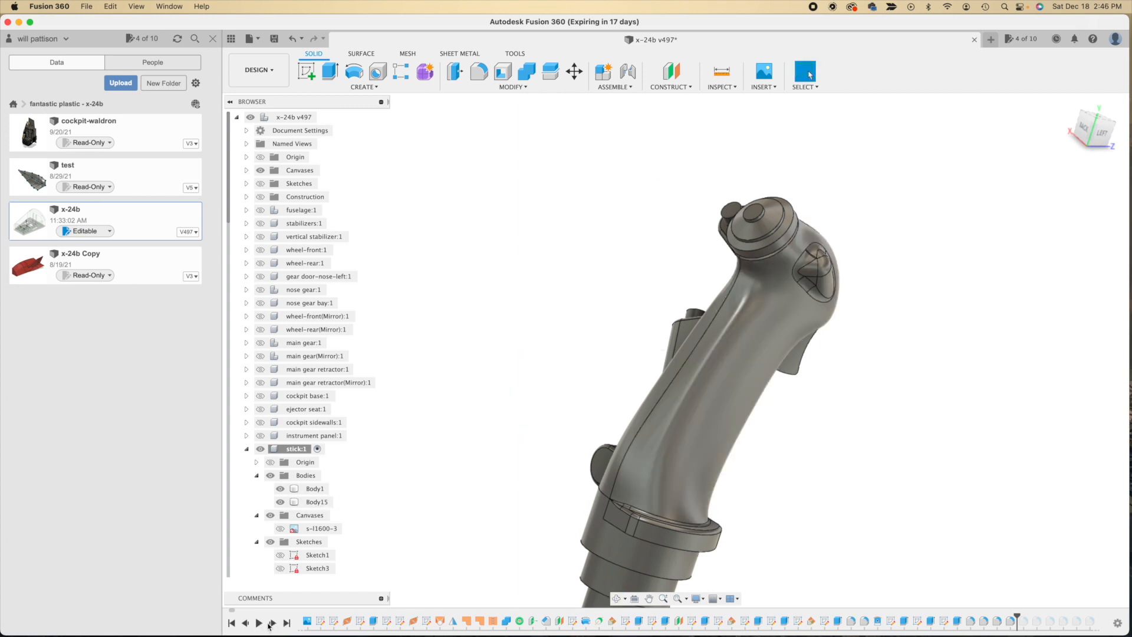
{"action": "left_click", "coordinate": [272, 623]}
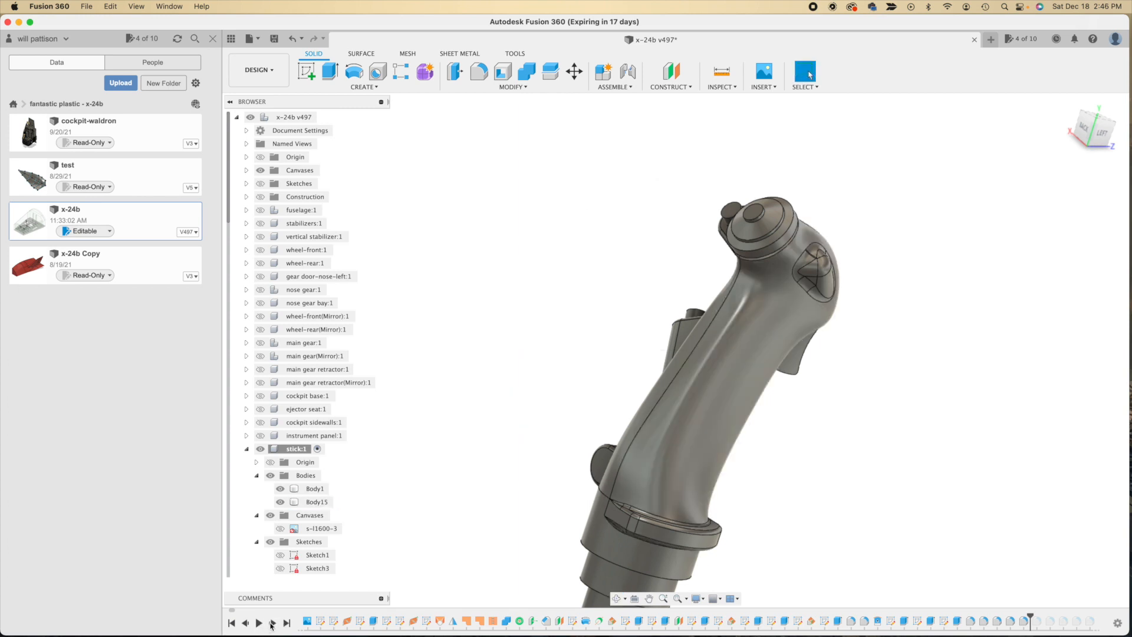
{"action": "left_click", "coordinate": [272, 624]}
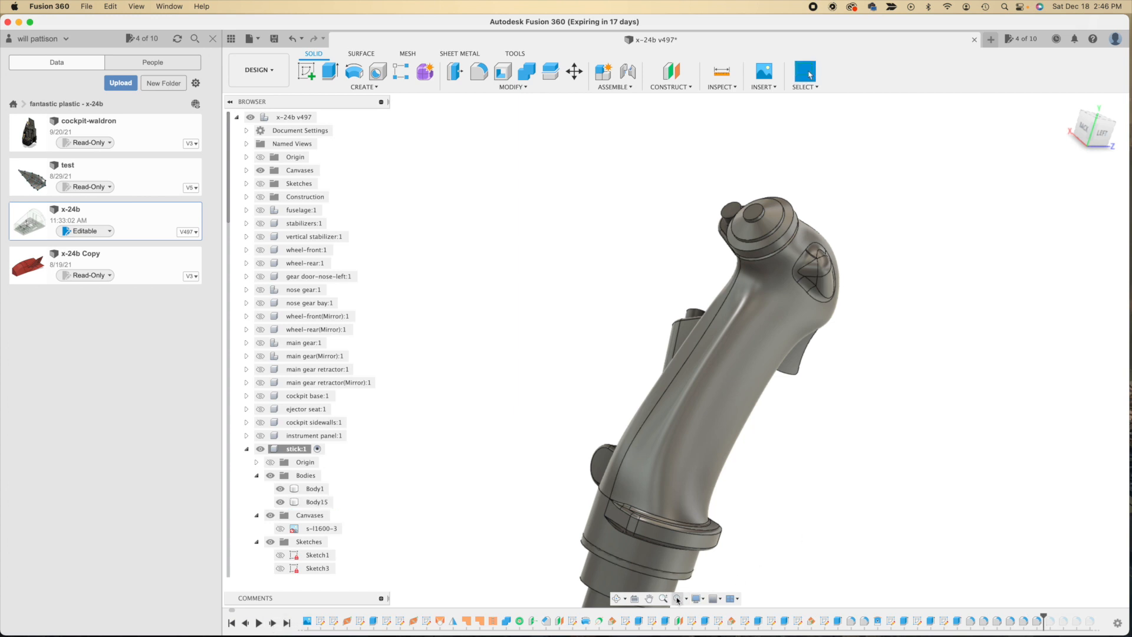
- Inspect the stepped collar below the grip up close and hide Body1 in the stick component
{"action": "left_click", "coordinate": [650, 599]}
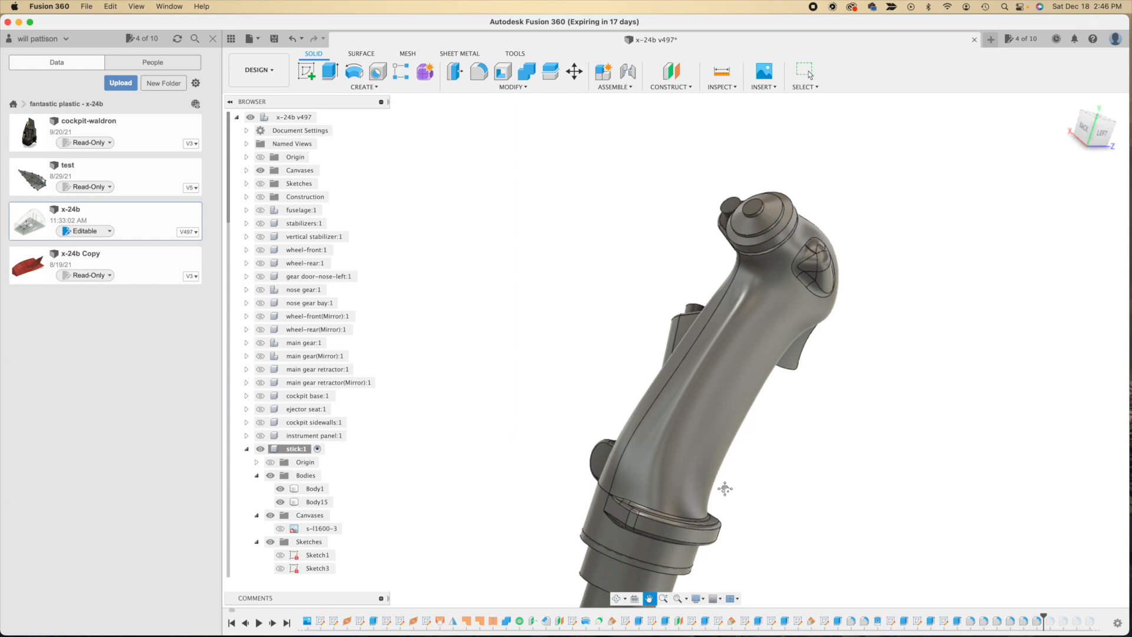
{"action": "left_click_drag", "start_coordinate": [723, 487], "coordinate": [695, 283]}
{"action": "key", "text": "Escape"}
{"action": "left_click", "coordinate": [596, 345]}
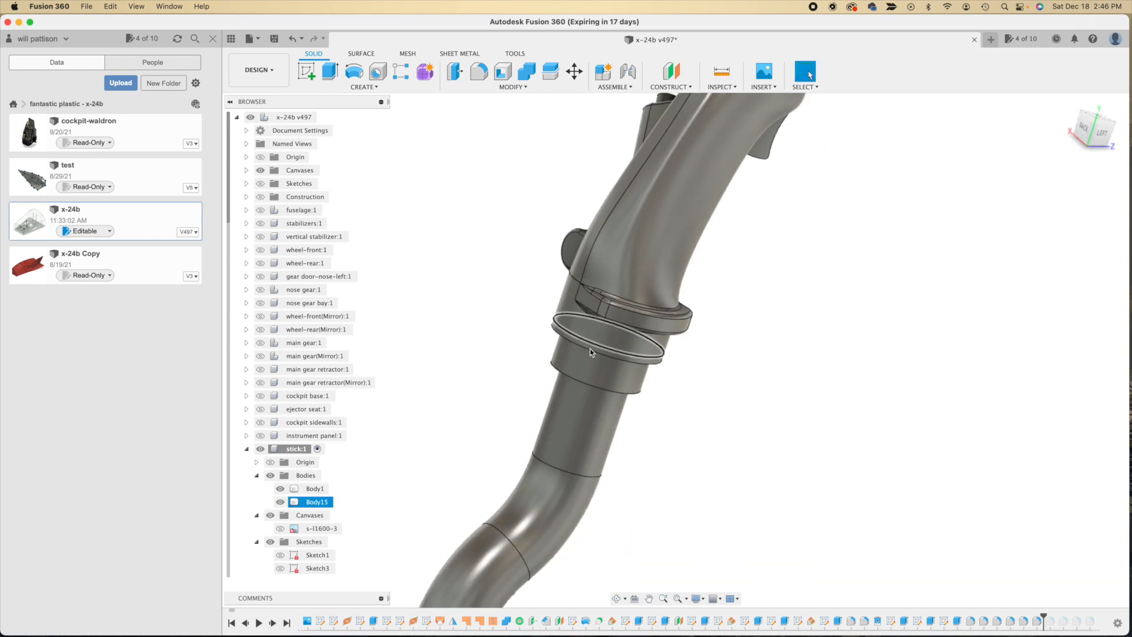
{"action": "scroll", "coordinate": [590, 359], "scroll_direction": "up", "scroll_amount": 5}
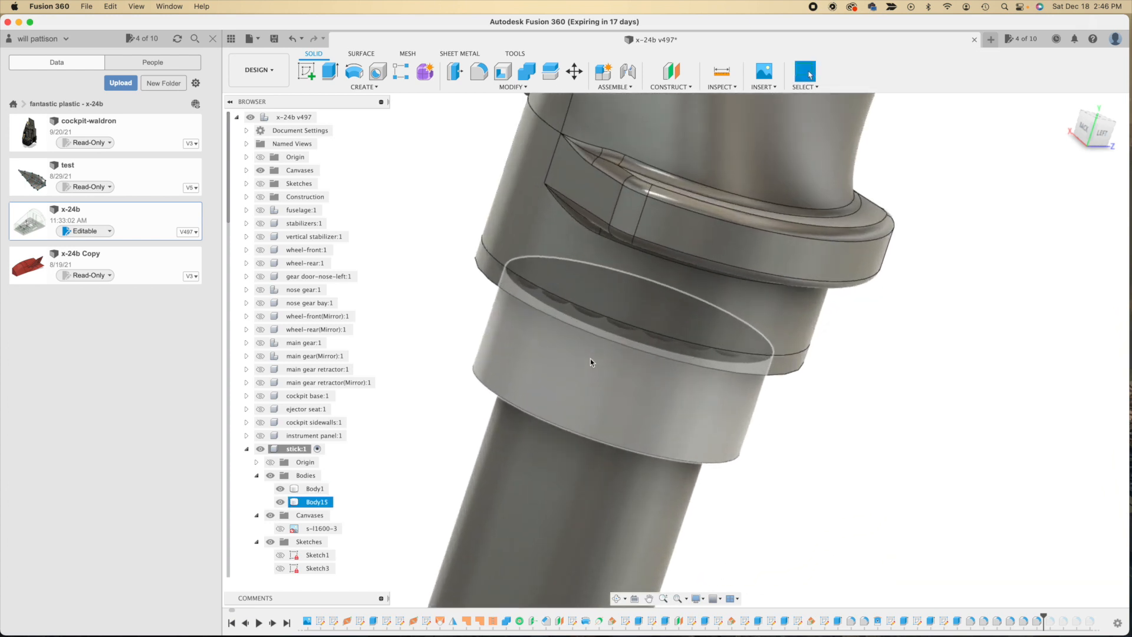
{"action": "left_click", "coordinate": [589, 358]}
{"action": "key", "text": "Escape"}
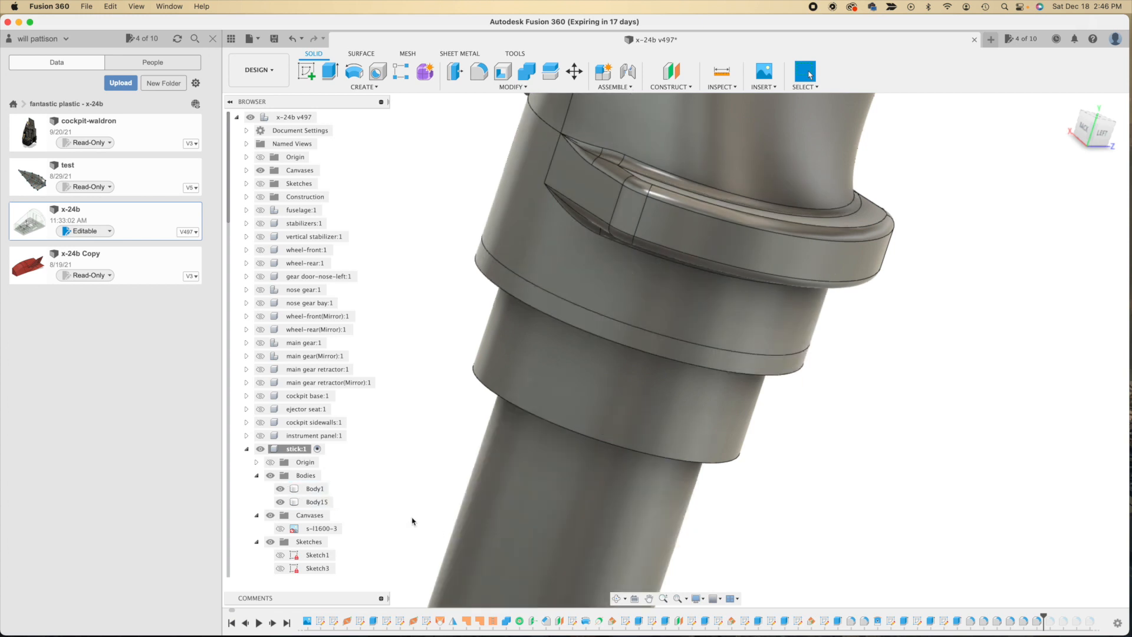
{"action": "left_click", "coordinate": [316, 489]}
{"action": "left_click", "coordinate": [282, 489]}
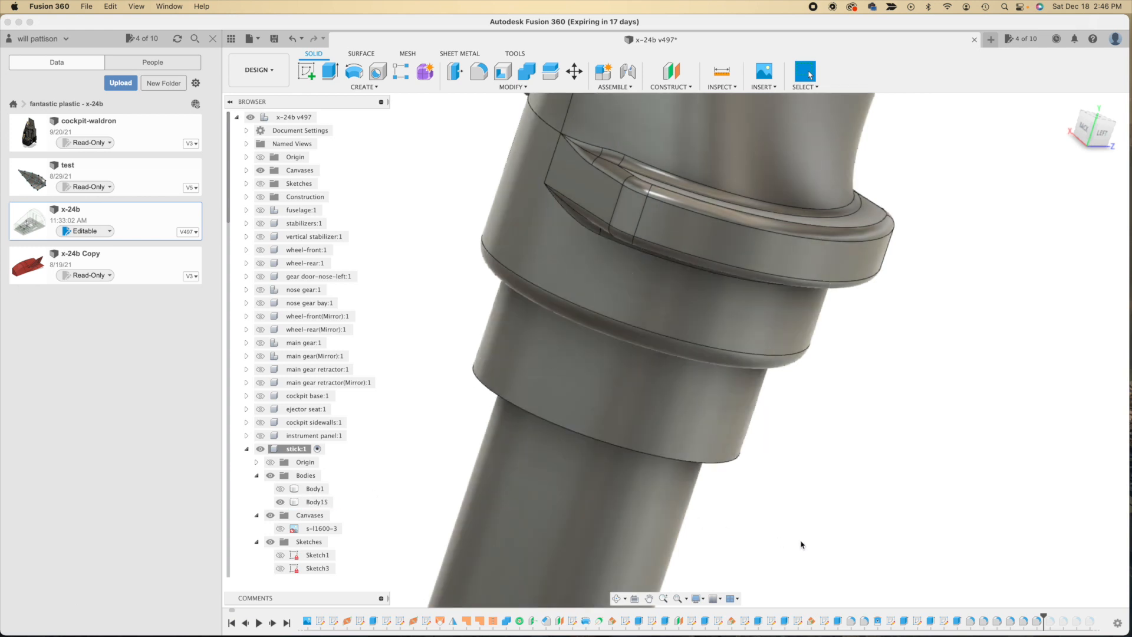
- Bring the whole grip back into view and advance the timeline past one more fillet
{"action": "scroll", "coordinate": [802, 542], "scroll_direction": "up", "scroll_amount": 3}
{"action": "scroll", "coordinate": [802, 544], "scroll_direction": "down", "scroll_amount": 6}
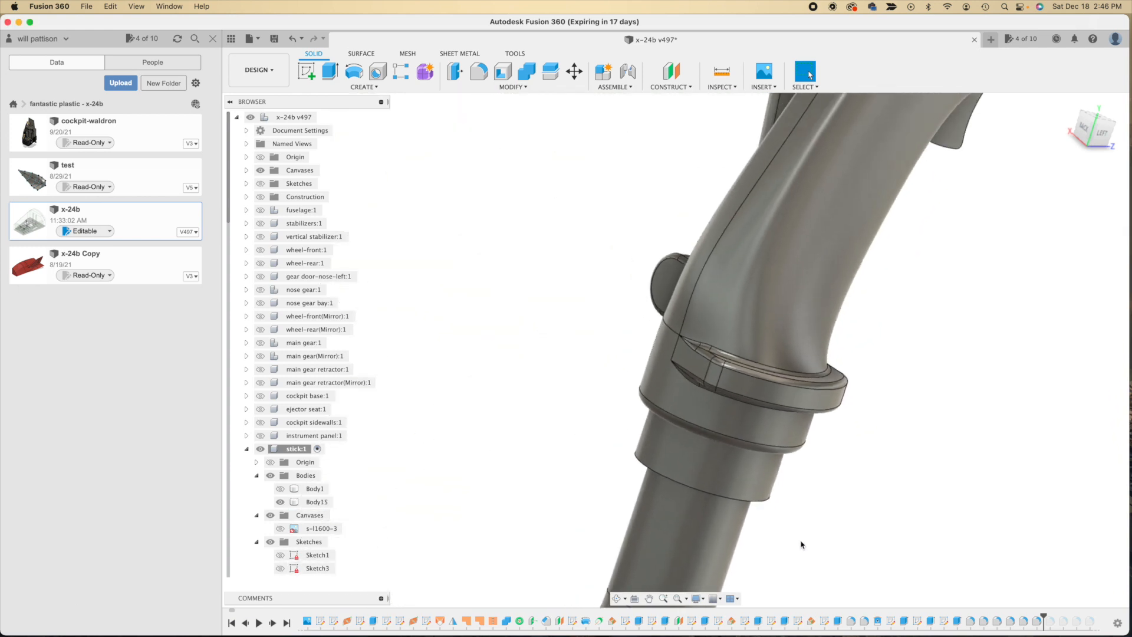
{"action": "scroll", "coordinate": [802, 544], "scroll_direction": "down", "scroll_amount": 4}
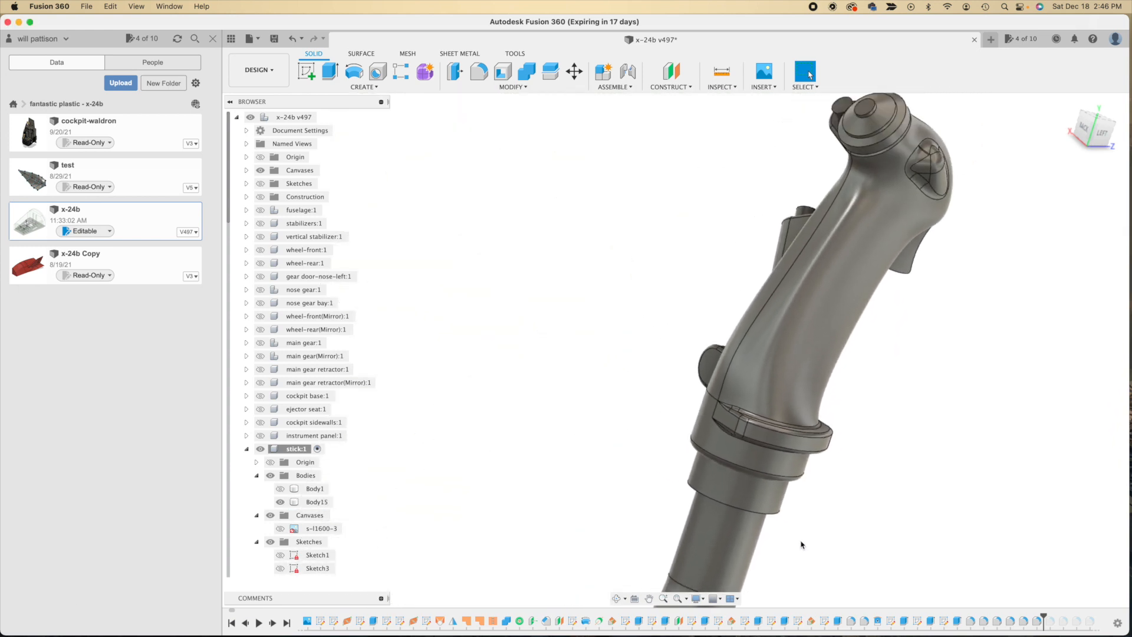
{"action": "left_click", "coordinate": [273, 623]}
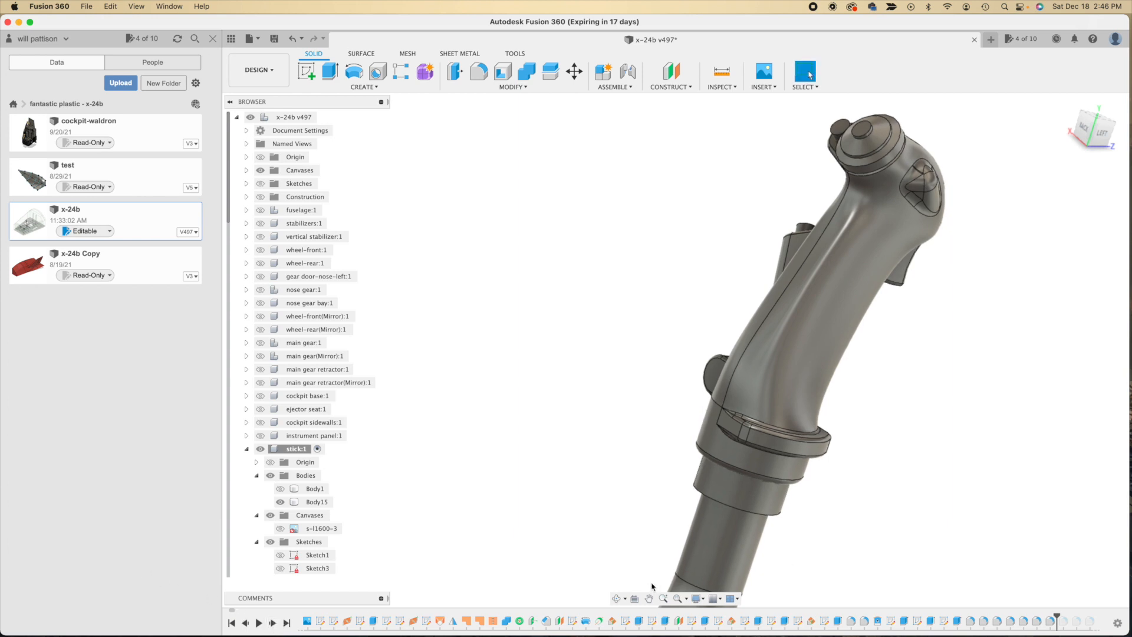
- View the stick's right side and advance the timeline past the last three fillets to its end
{"action": "left_click", "coordinate": [616, 599]}
{"action": "left_click_drag", "start_coordinate": [808, 490], "coordinate": [685, 394]}
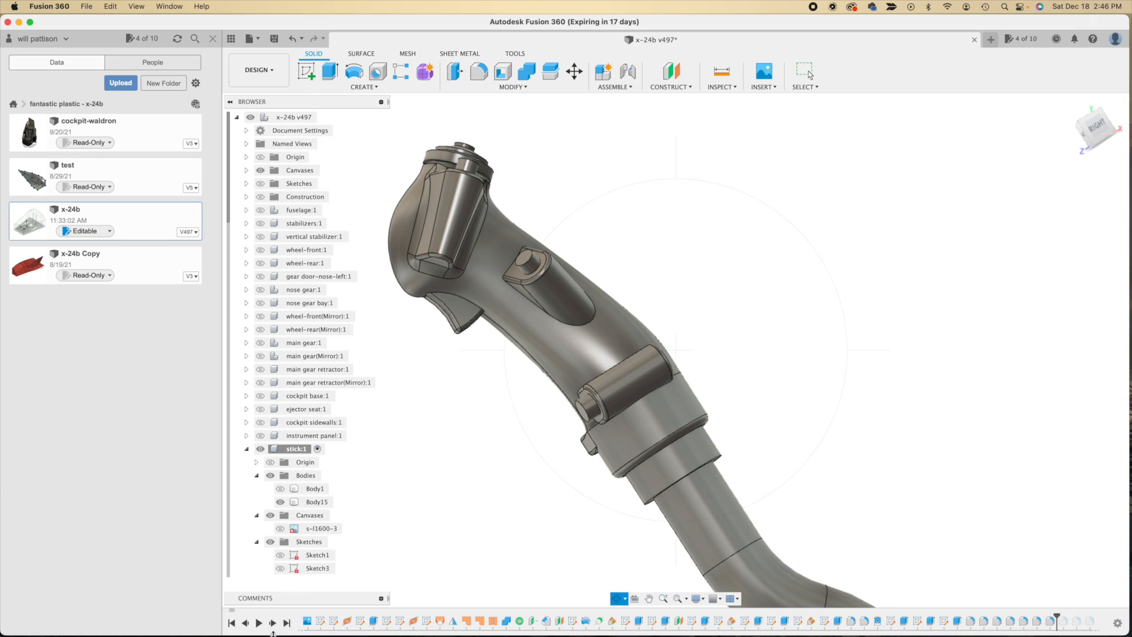
{"action": "left_click", "coordinate": [273, 624]}
{"action": "left_click", "coordinate": [273, 623]}
{"action": "left_click", "coordinate": [273, 624]}
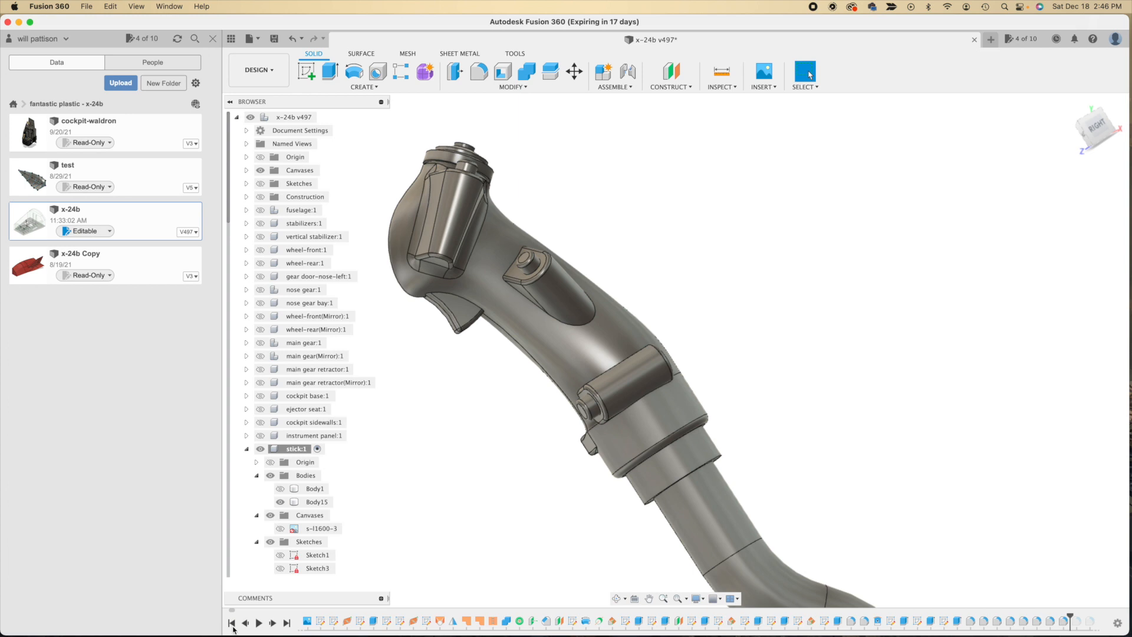
{"action": "left_click", "coordinate": [273, 623]}
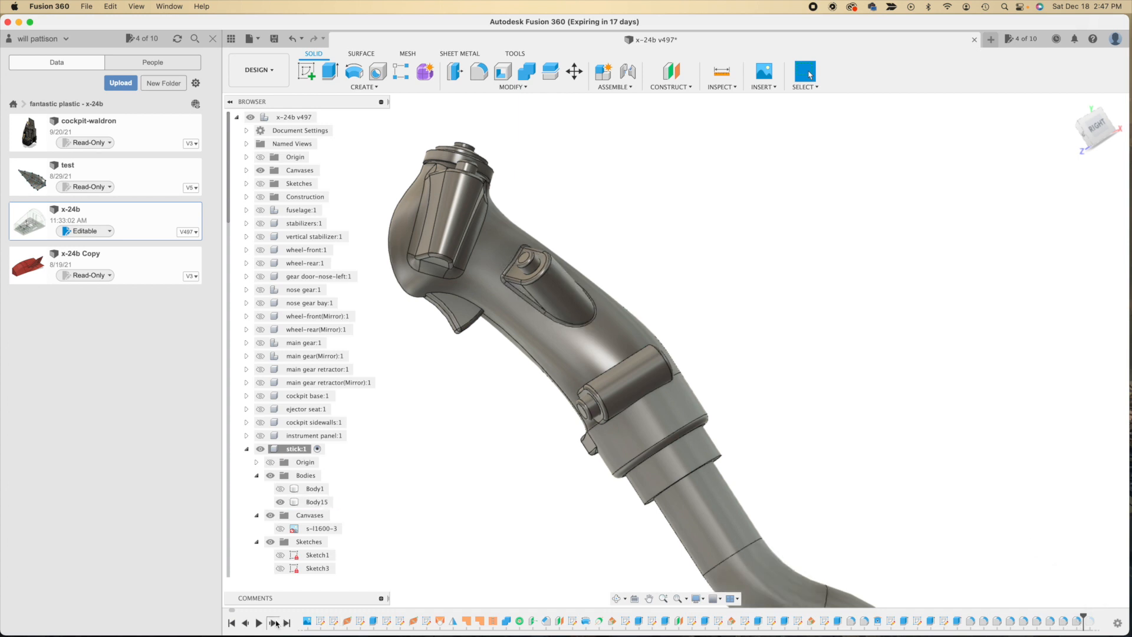
{"action": "left_click", "coordinate": [274, 623]}
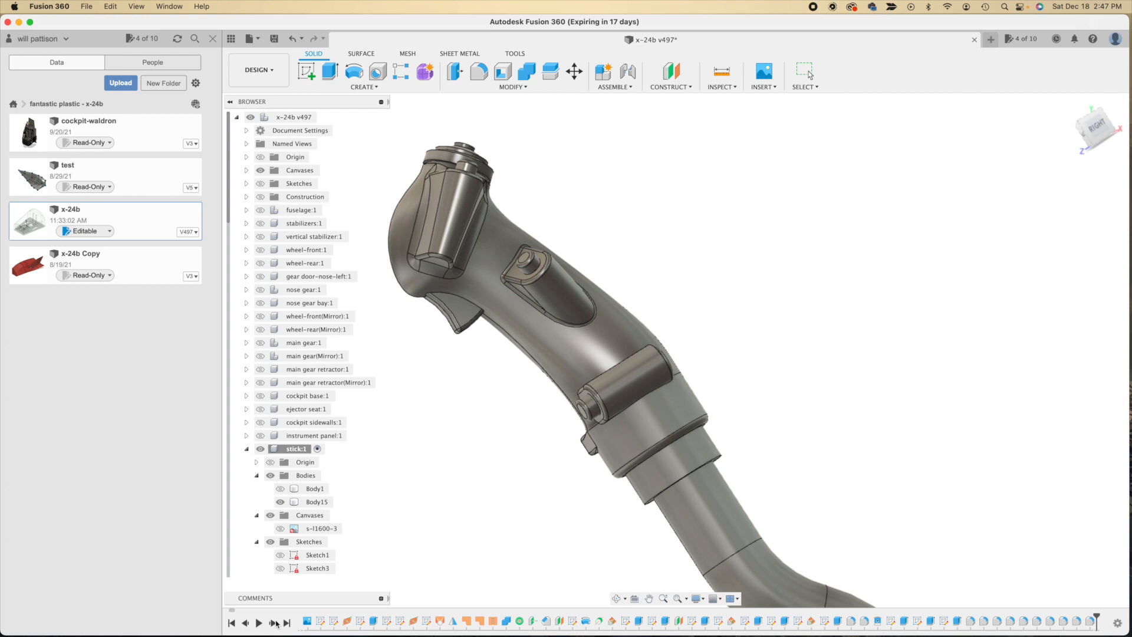
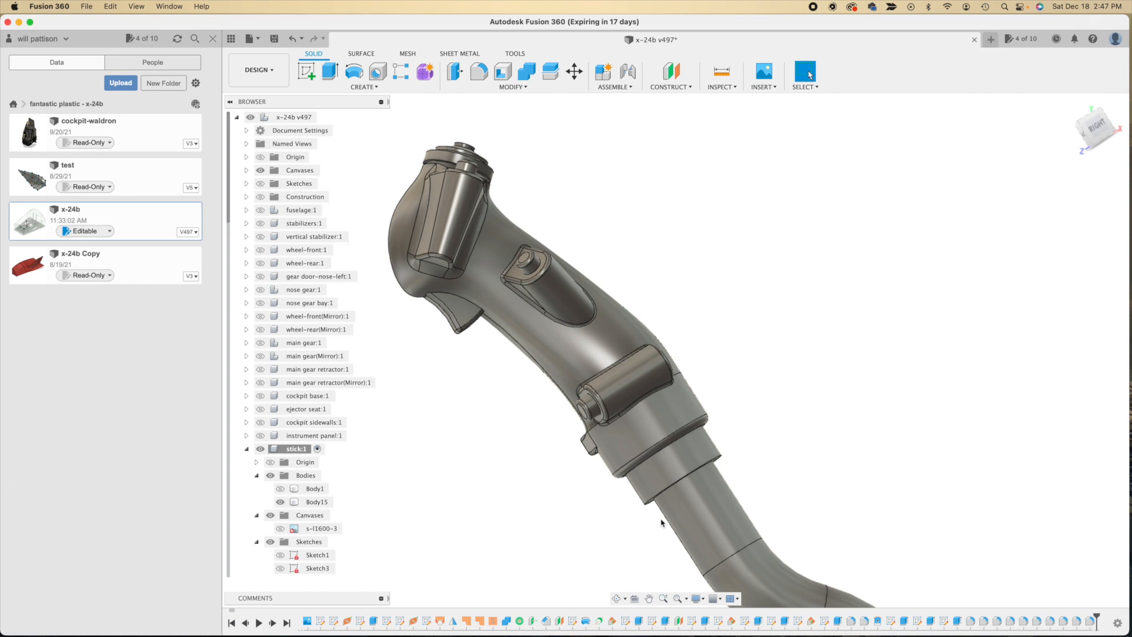
- Return to the home view of the finished stick and show the s-l1600-3 reference canvas
{"action": "left_click", "coordinate": [702, 455]}
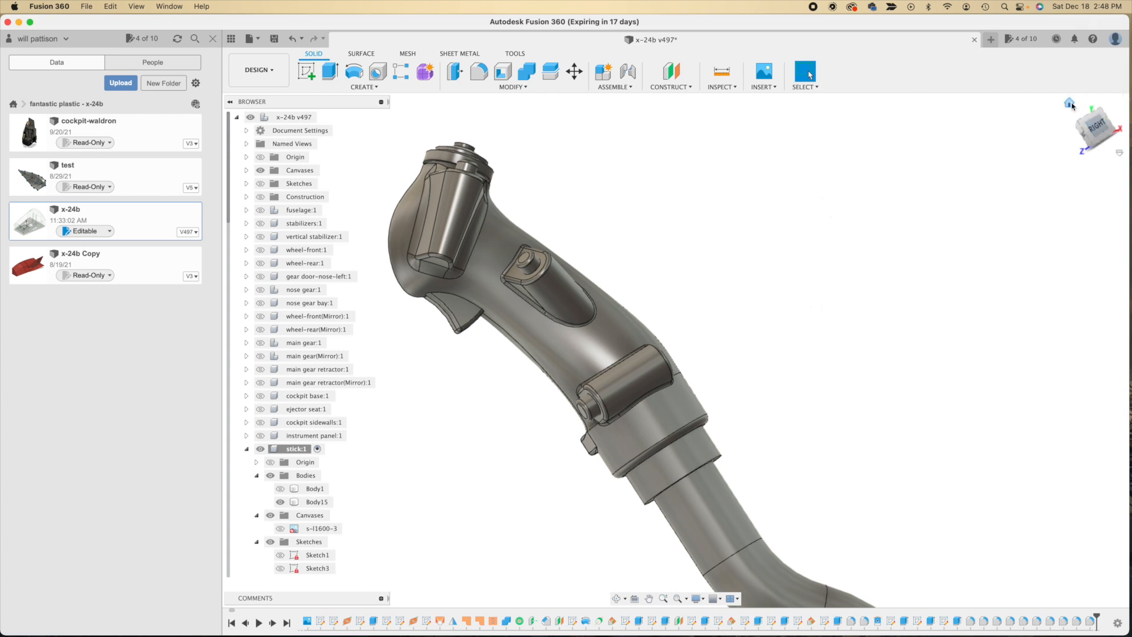
{"action": "left_click", "coordinate": [1071, 104]}
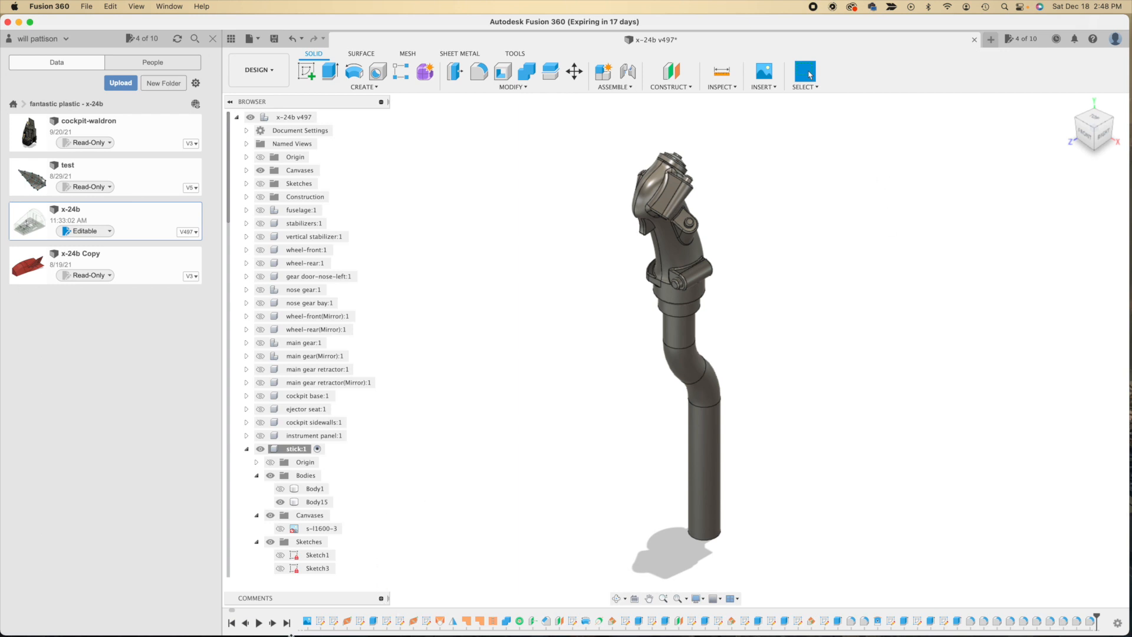
{"action": "left_click_drag", "start_coordinate": [233, 612], "coordinate": [246, 612]}
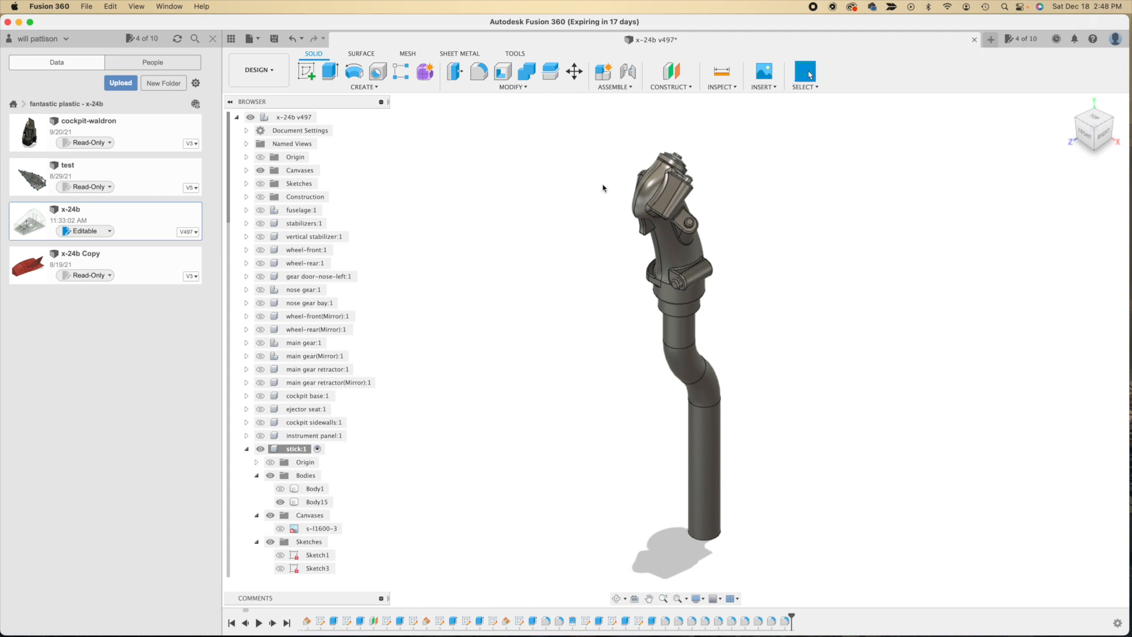
{"action": "left_click", "coordinate": [282, 505]}
{"action": "left_click", "coordinate": [280, 529]}
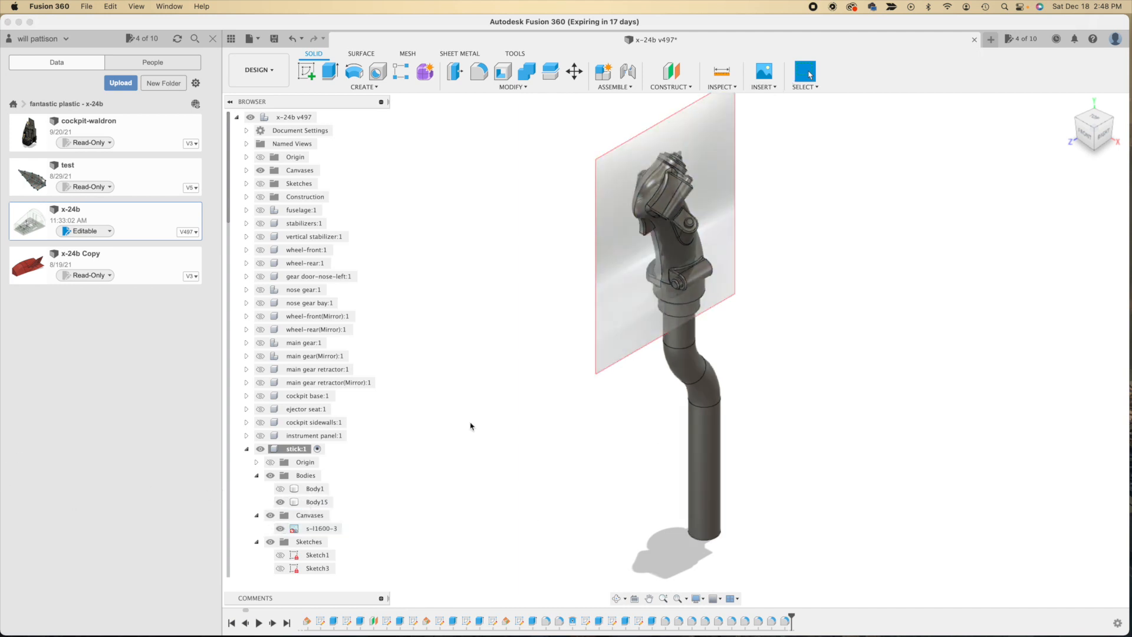
- Compare the grip with the reference photo behind it in an enlarged right-side view
{"action": "left_click", "coordinate": [1106, 137]}
{"action": "left_click", "coordinate": [1106, 138]}
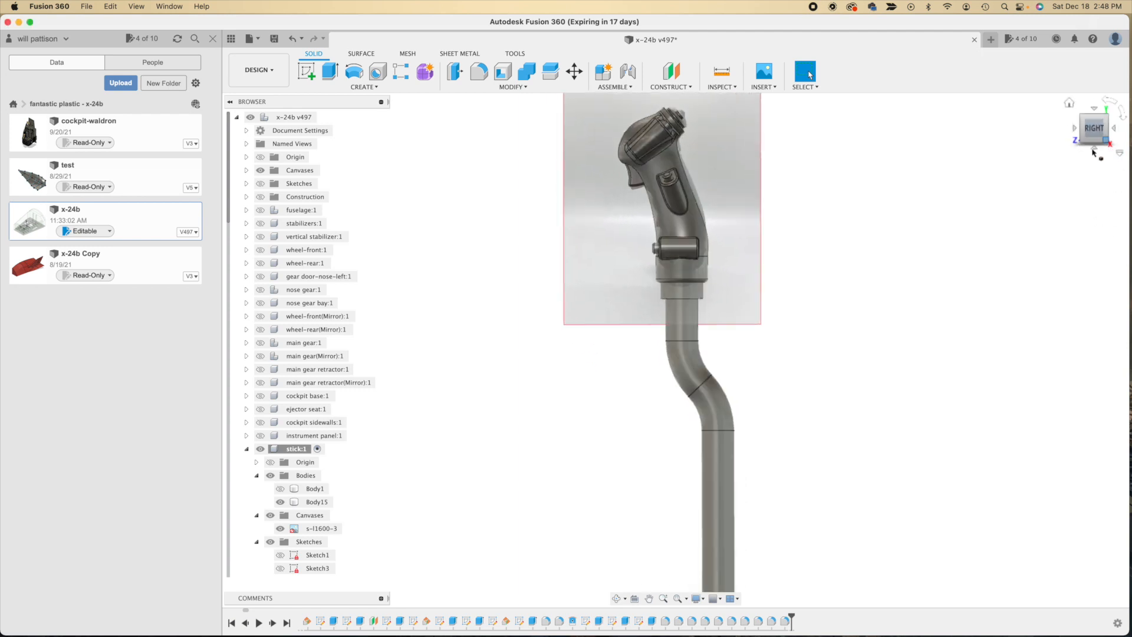
{"action": "left_click", "coordinate": [649, 600]}
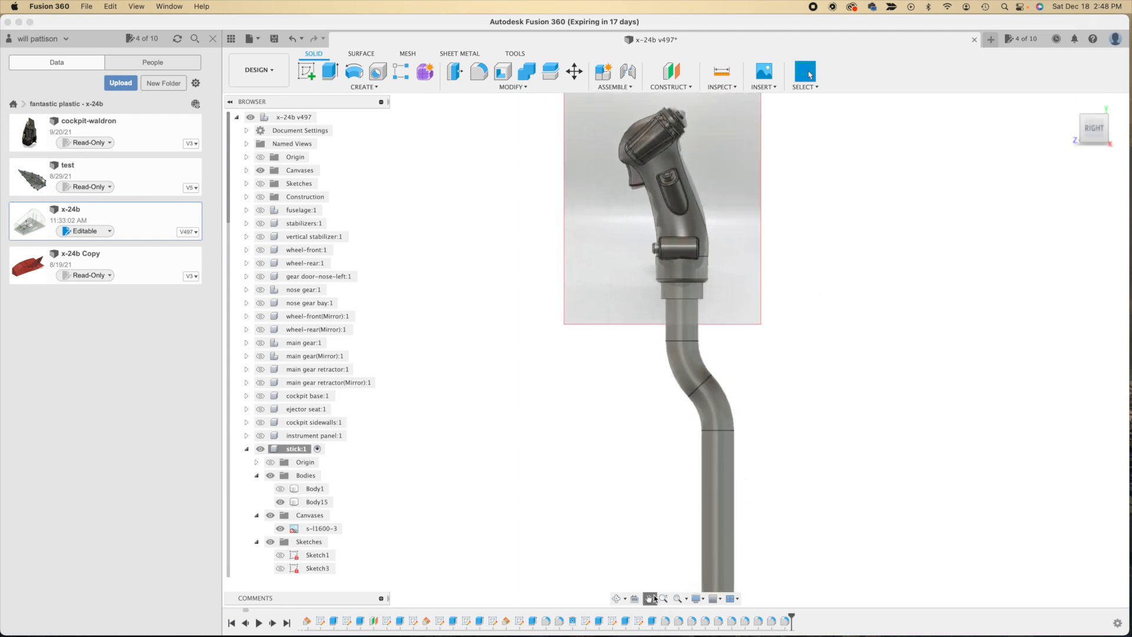
{"action": "left_click_drag", "start_coordinate": [724, 170], "coordinate": [759, 278]}
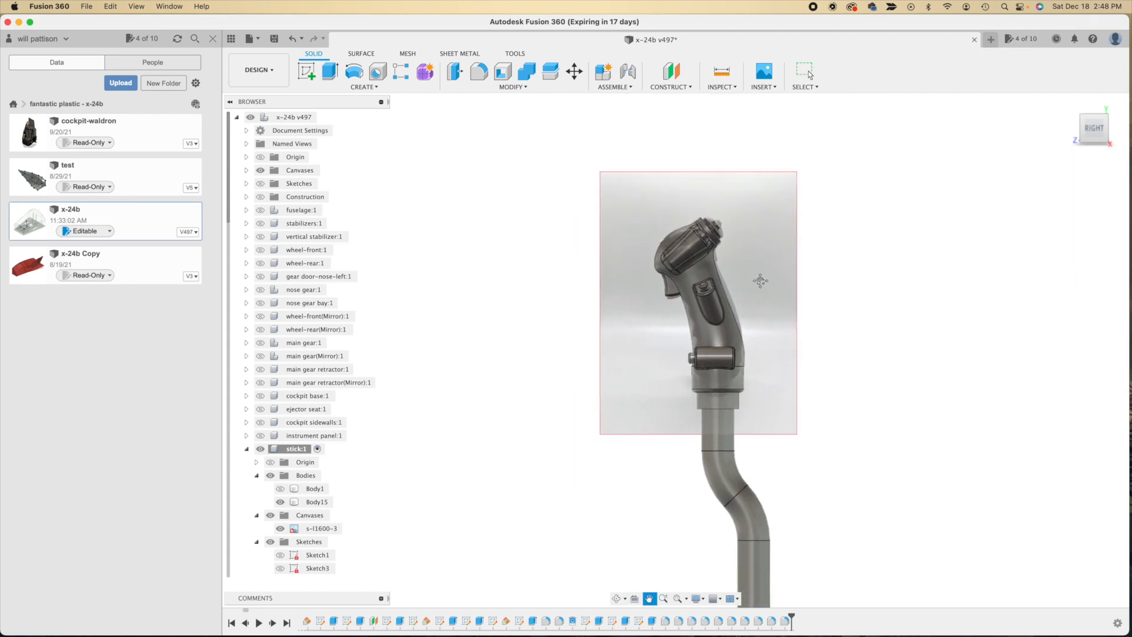
{"action": "scroll", "coordinate": [731, 372], "scroll_direction": "up", "scroll_amount": 5}
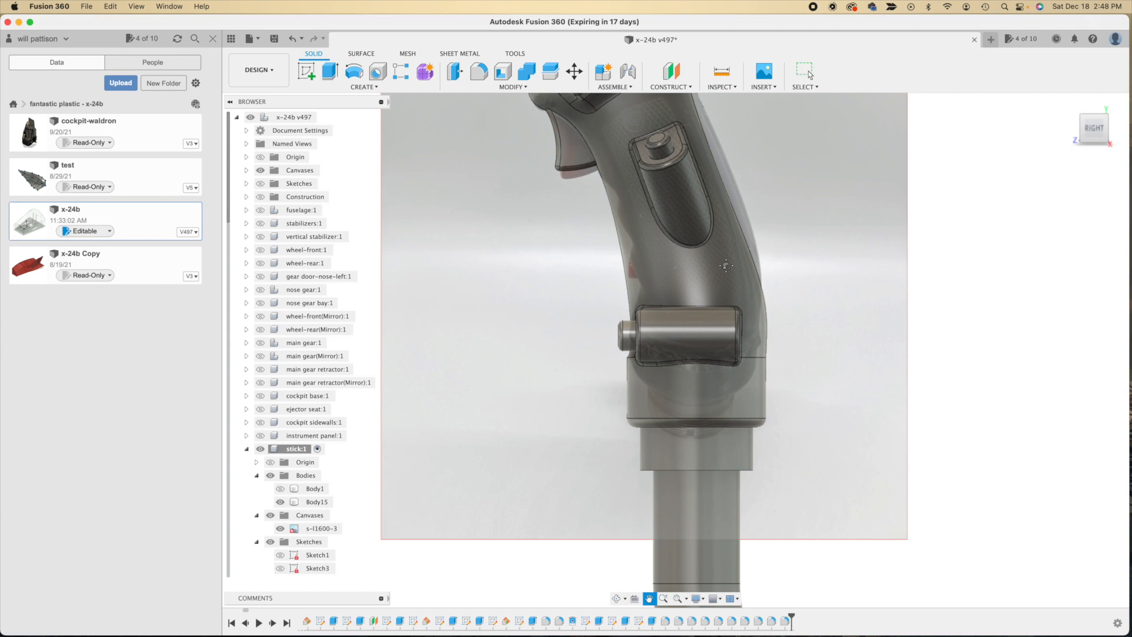
{"action": "left_click_drag", "start_coordinate": [726, 265], "coordinate": [728, 373]}
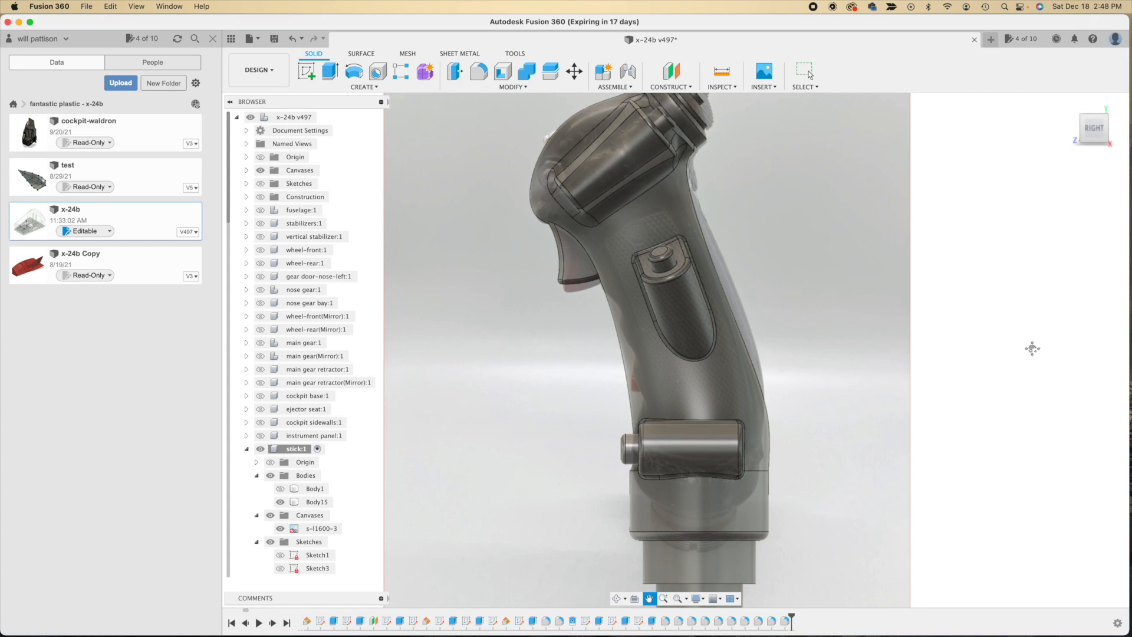
{"action": "key", "text": "Escape"}
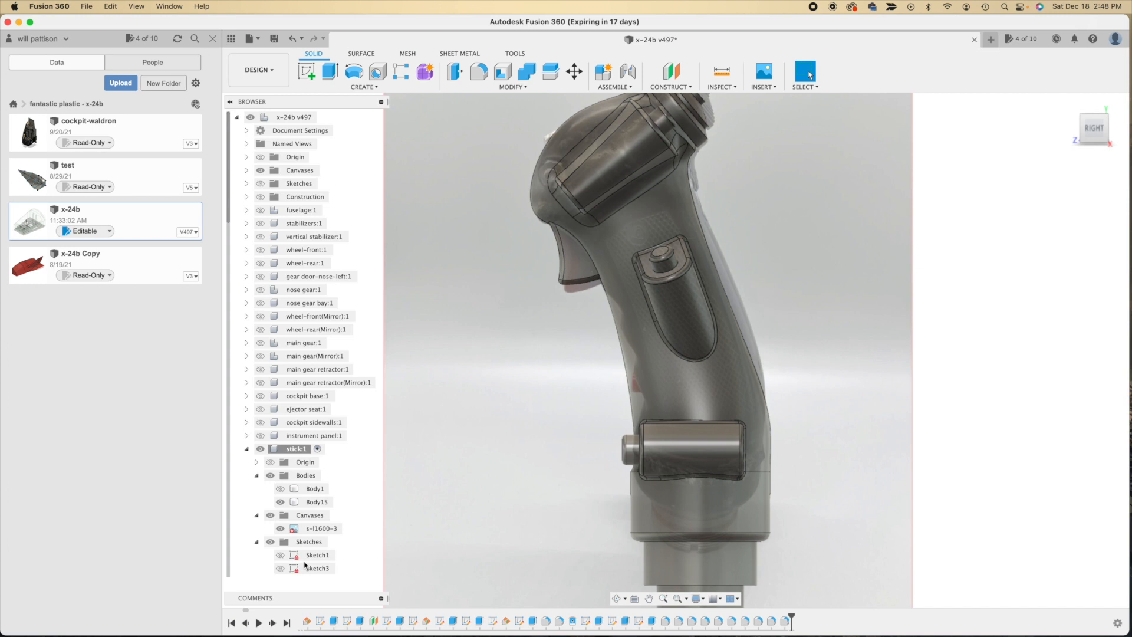
- Toggle the visibility of Sketch1 to check it against the stick, leaving it hidden
{"action": "left_click", "coordinate": [282, 557]}
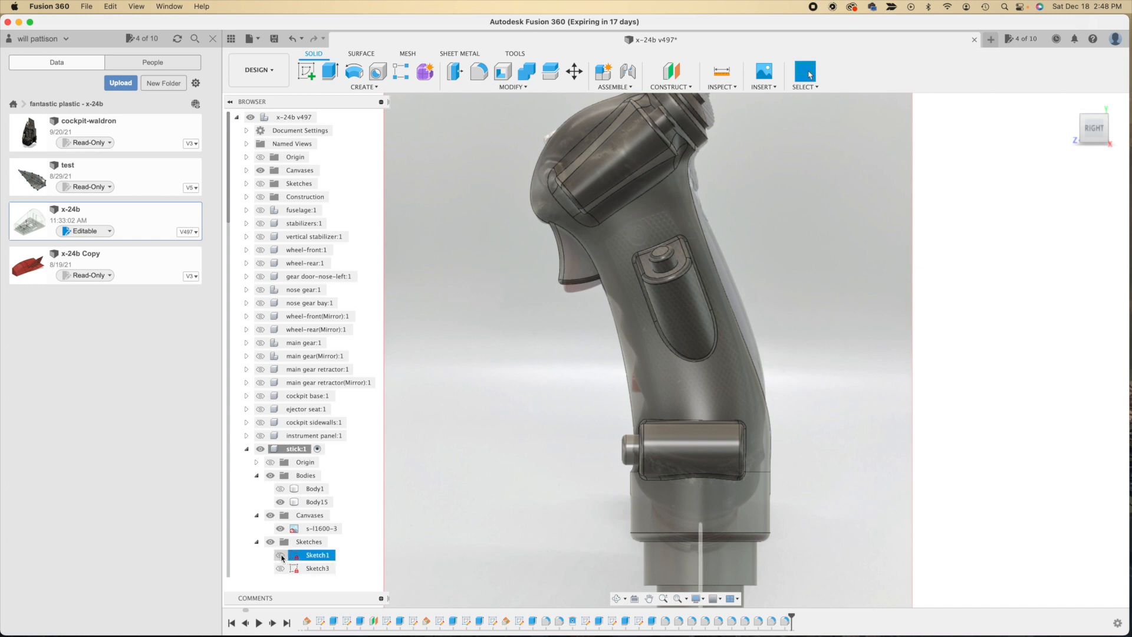
{"action": "left_click", "coordinate": [281, 556]}
{"action": "left_click", "coordinate": [282, 556]}
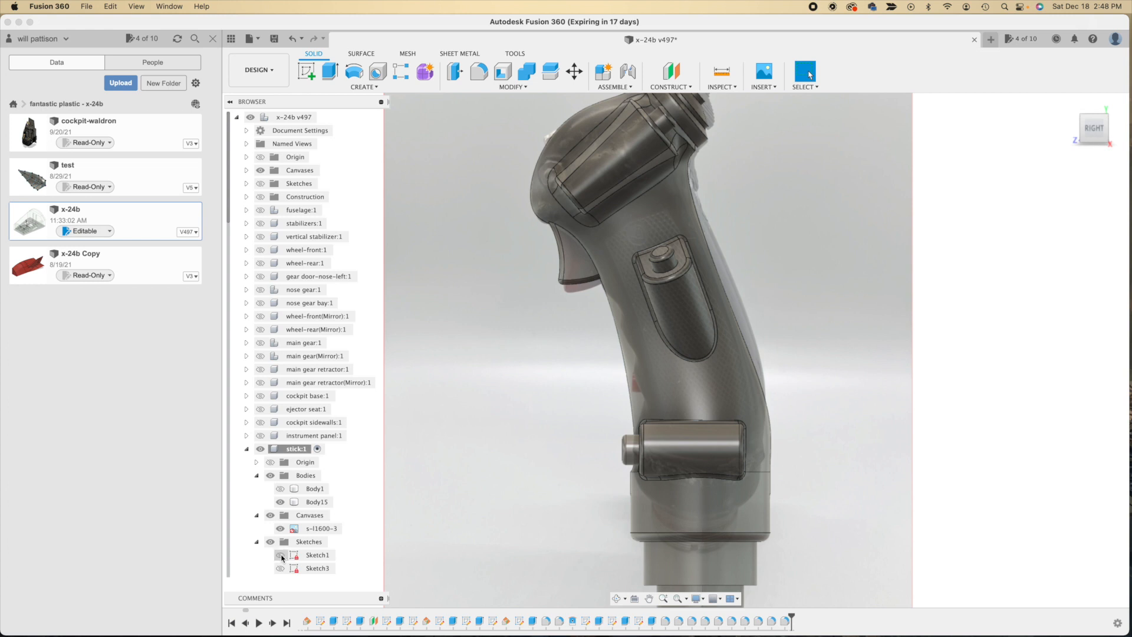
- Collapse the stick's sketch list and show its construction plane Plane1
{"action": "left_click", "coordinate": [256, 542]}
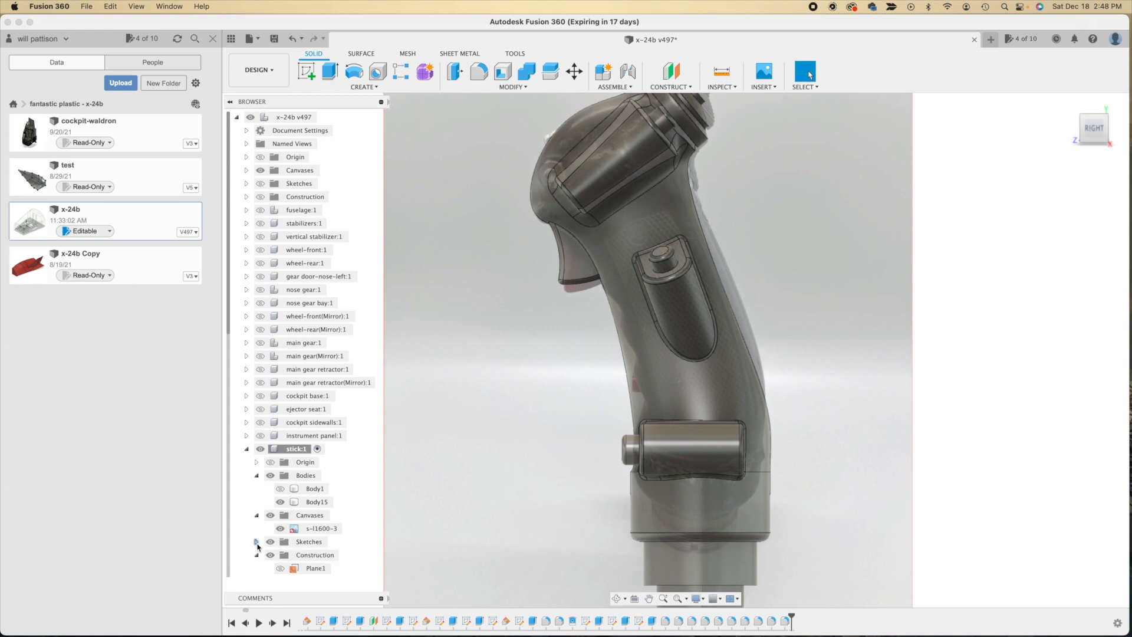
{"action": "left_click", "coordinate": [289, 569]}
{"action": "left_click", "coordinate": [281, 569]}
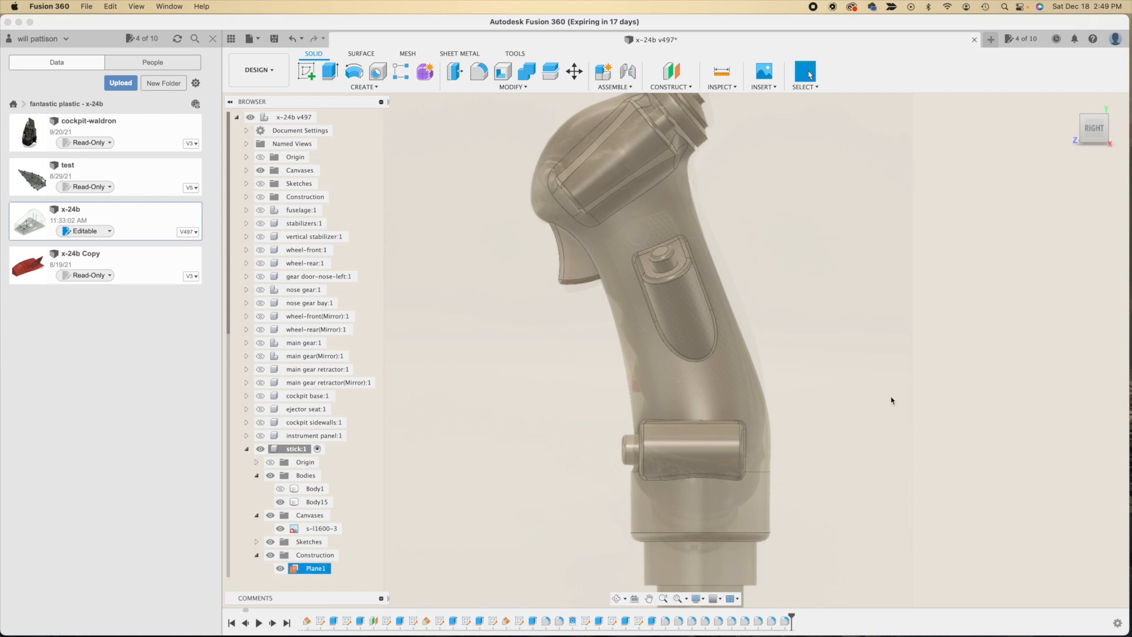
- Start a new sketch on the stick's construction plane Plane1
{"action": "scroll", "coordinate": [914, 450], "scroll_direction": "down", "scroll_amount": 10}
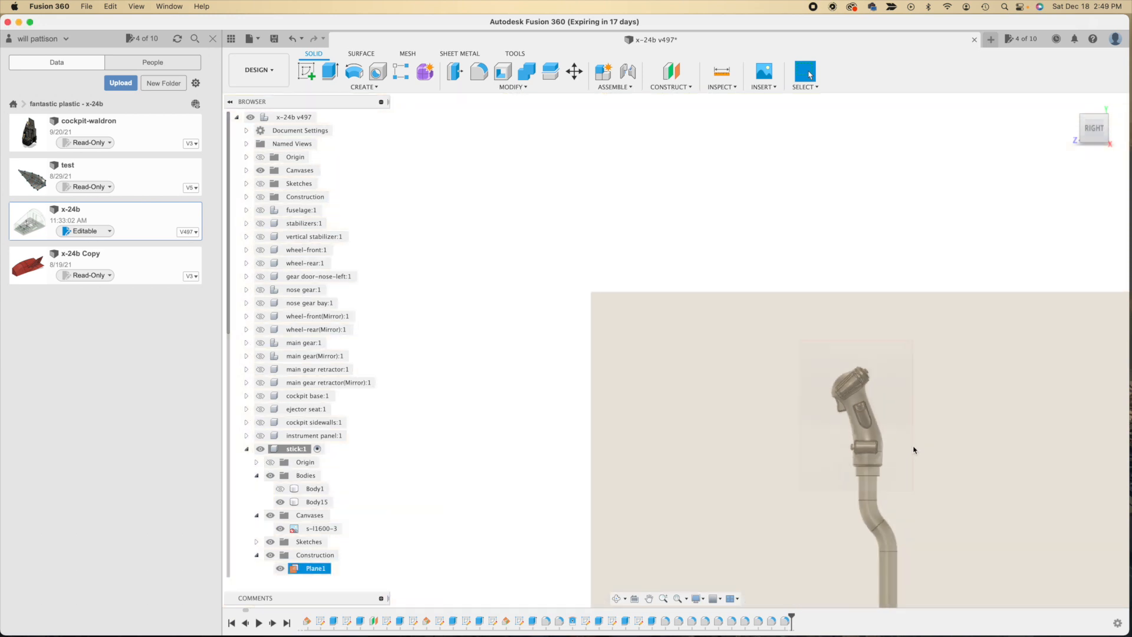
{"action": "scroll", "coordinate": [914, 450], "scroll_direction": "down", "scroll_amount": 3}
{"action": "left_click", "coordinate": [980, 133]}
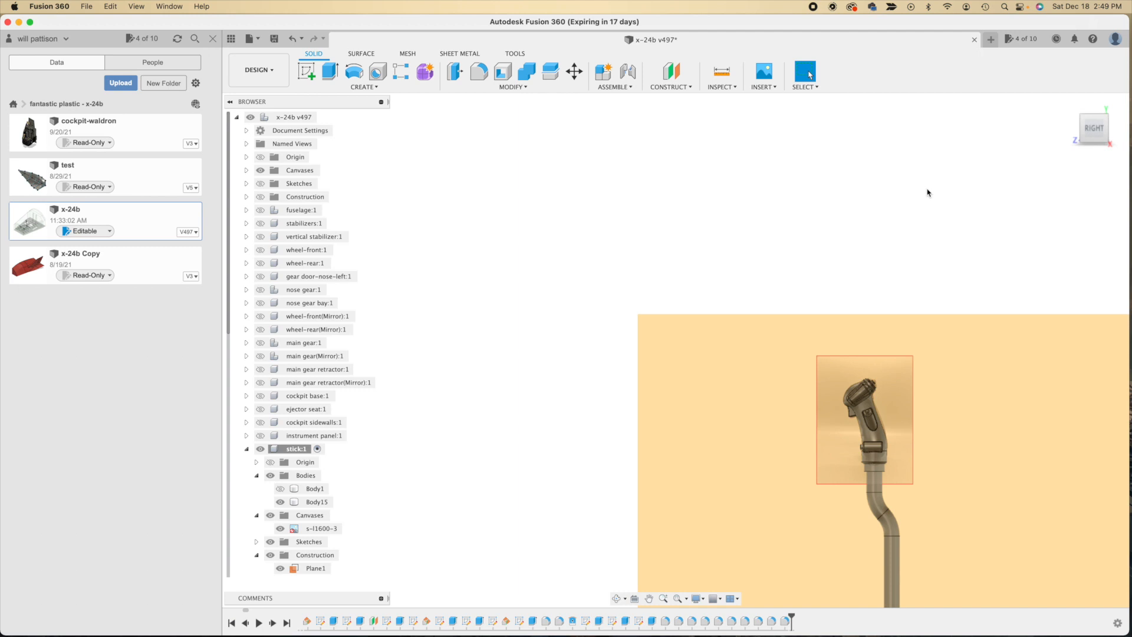
{"action": "left_click", "coordinate": [313, 72]}
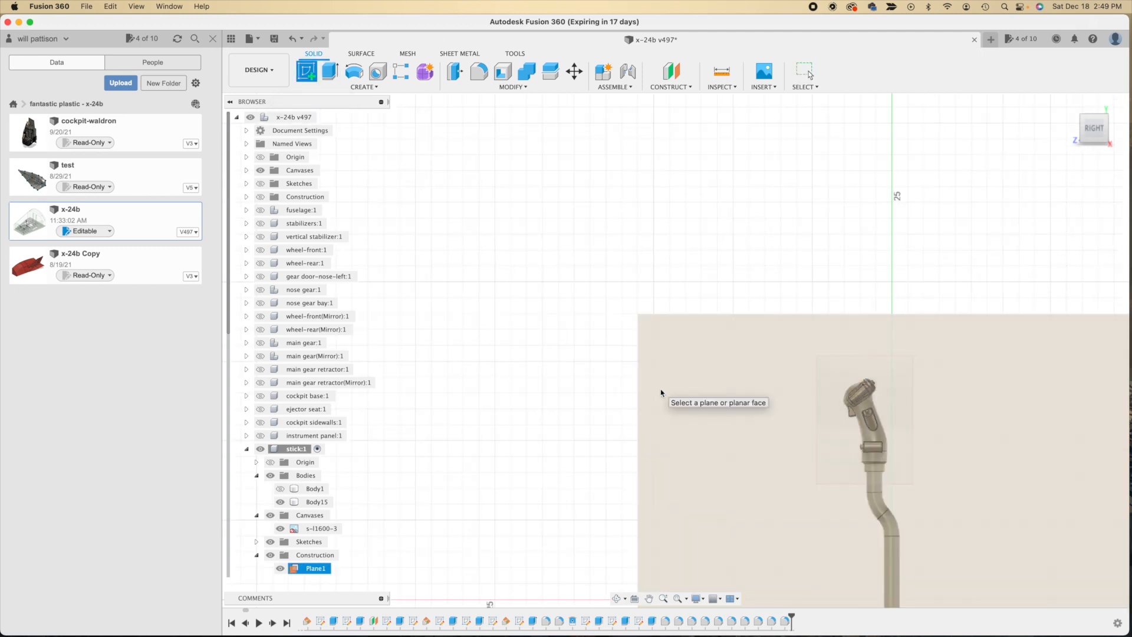
{"action": "left_click", "coordinate": [961, 354]}
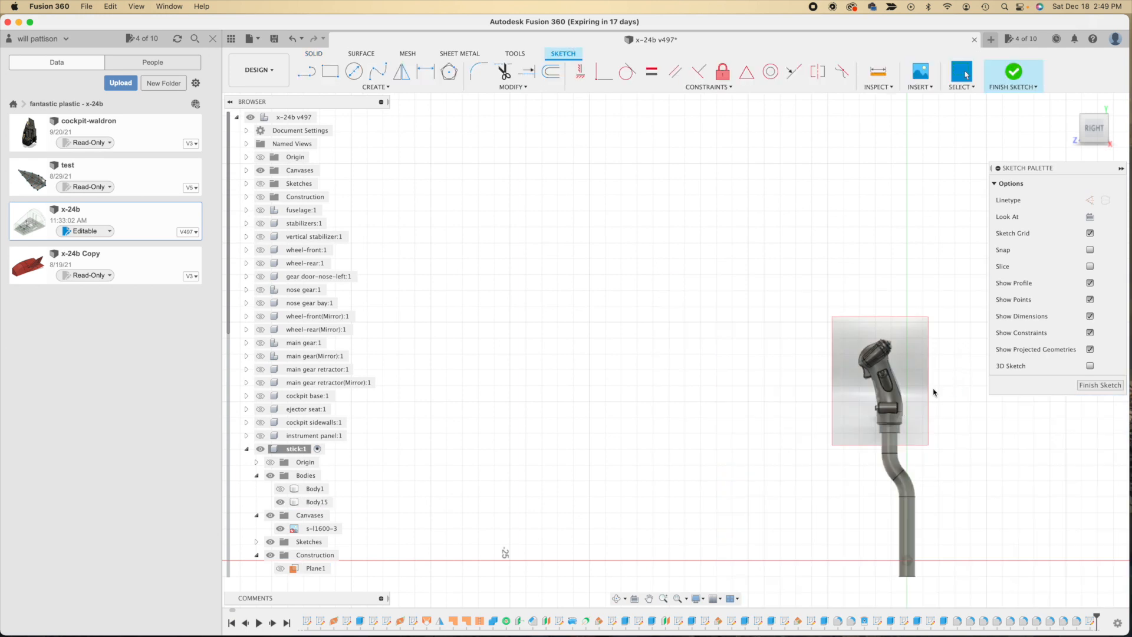
- Draw a ten-point wavy fit-point spline along the grip's front edge, from below the trigger to just above the cylindrical button housing
{"action": "scroll", "coordinate": [996, 408], "scroll_direction": "up", "scroll_amount": 10}
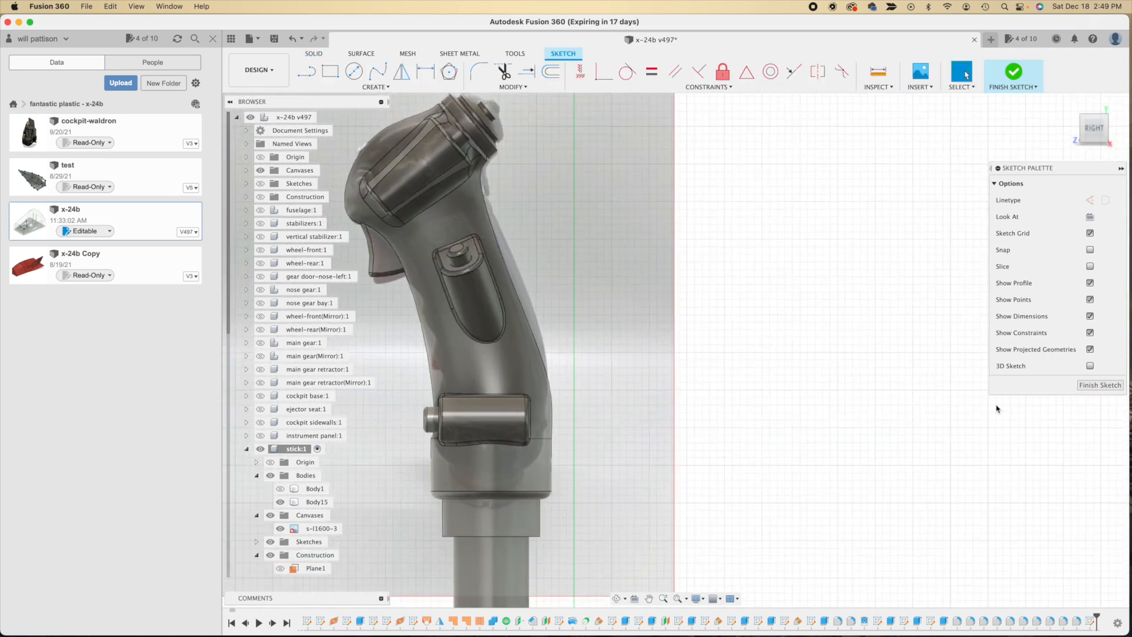
{"action": "left_click", "coordinate": [651, 602]}
{"action": "left_click_drag", "start_coordinate": [597, 342], "coordinate": [831, 355]}
{"action": "scroll", "coordinate": [727, 344], "scroll_direction": "up", "scroll_amount": 5}
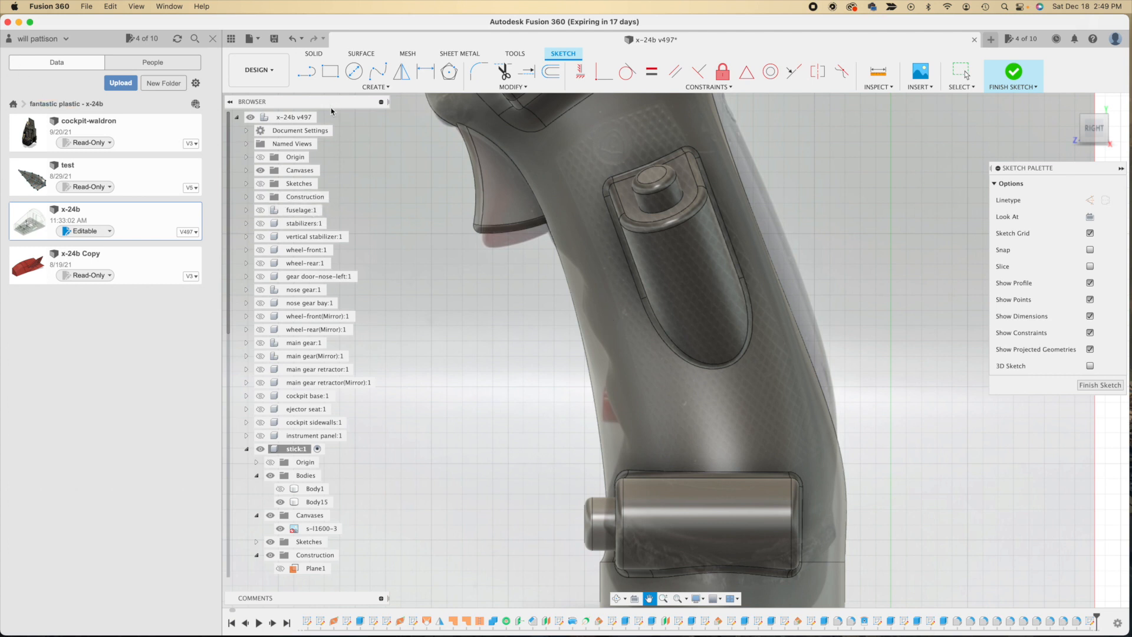
{"action": "left_click", "coordinate": [378, 73]}
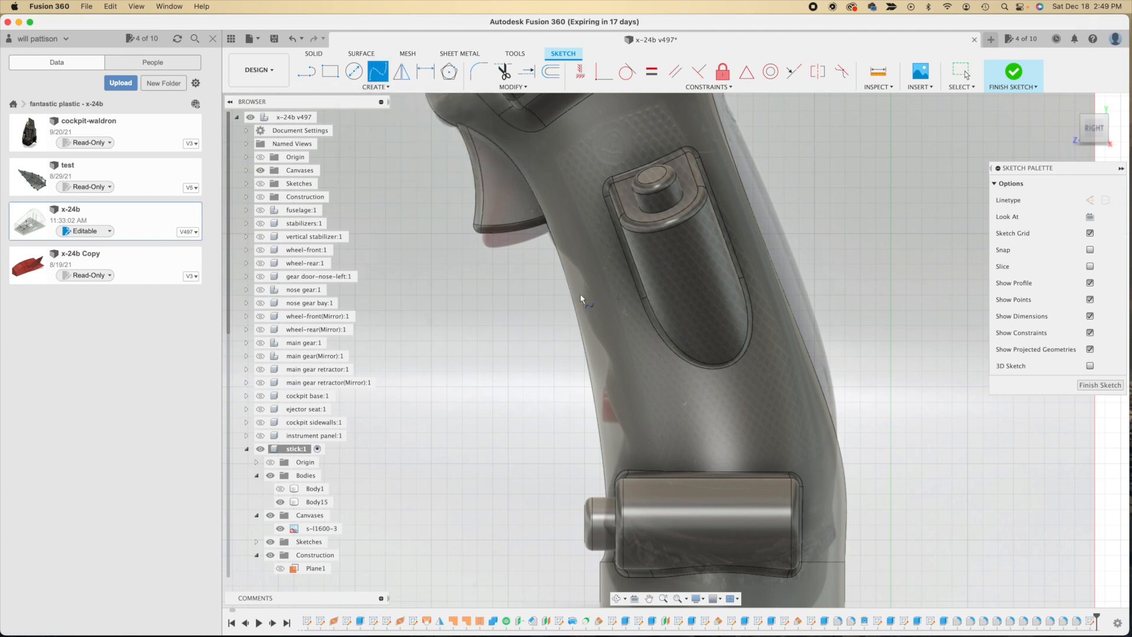
{"action": "left_click", "coordinate": [542, 248]}
{"action": "left_click", "coordinate": [571, 261]}
{"action": "left_click", "coordinate": [585, 282]}
{"action": "left_click", "coordinate": [583, 302]}
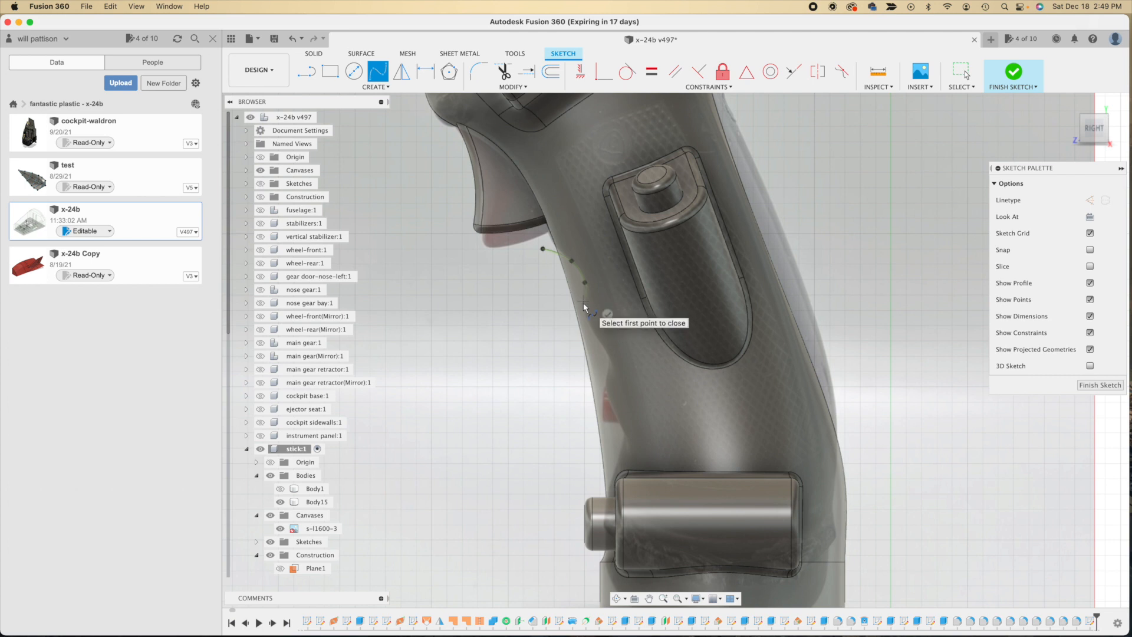
{"action": "left_click", "coordinate": [594, 332]}
{"action": "left_click", "coordinate": [609, 351]}
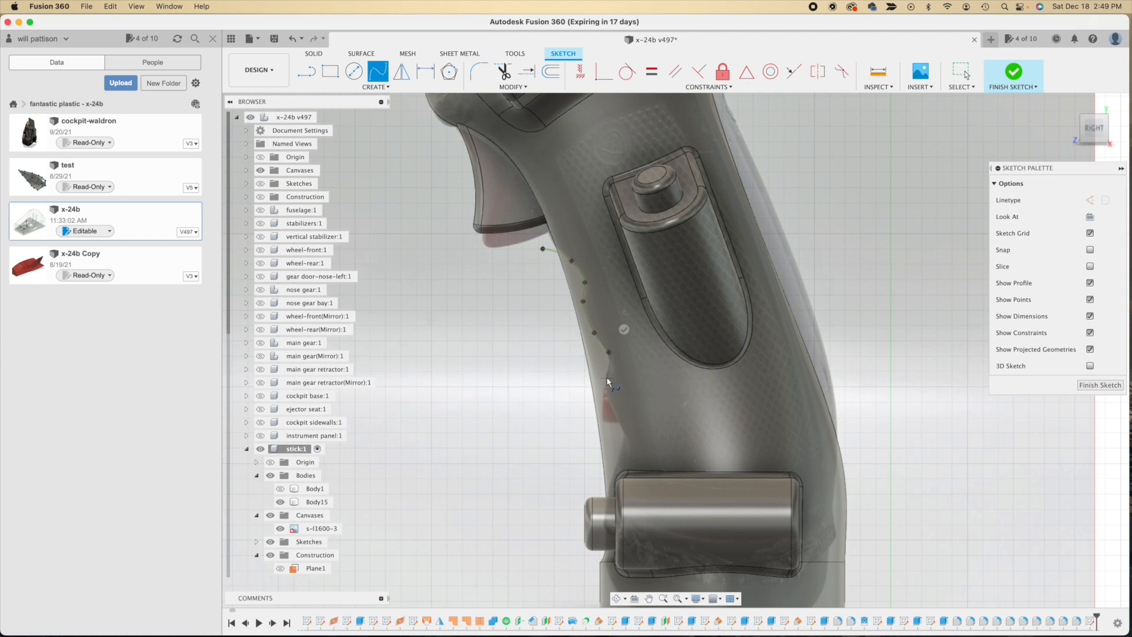
{"action": "left_click", "coordinate": [606, 377]}
{"action": "left_click", "coordinate": [608, 400]}
{"action": "left_click", "coordinate": [625, 430]}
{"action": "left_click", "coordinate": [601, 472]}
{"action": "left_click", "coordinate": [619, 495]}
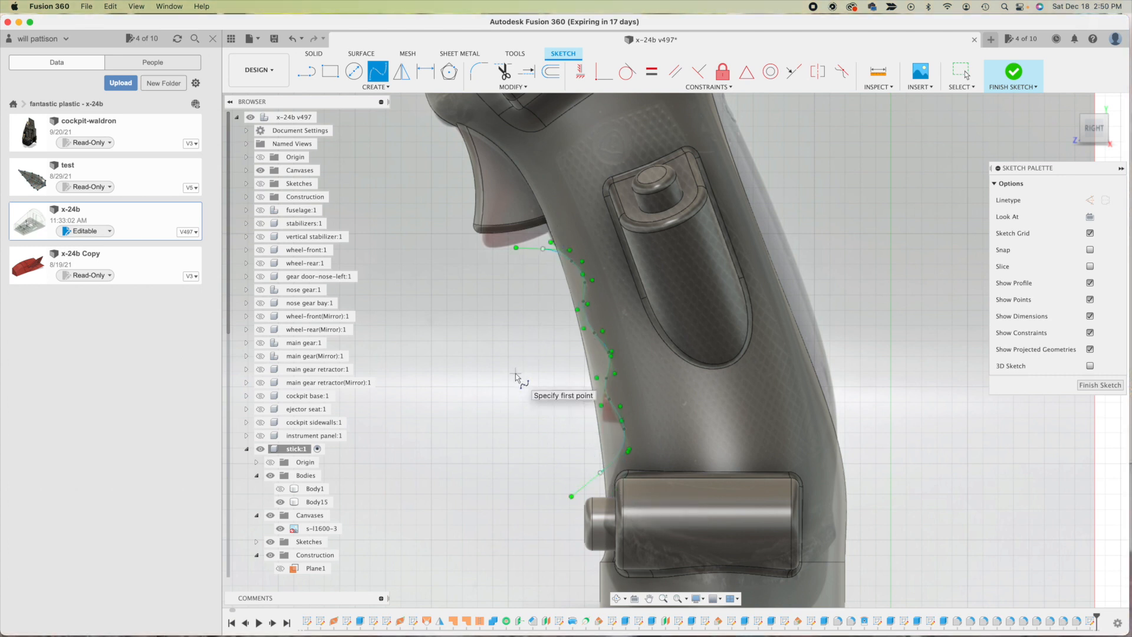
- Connect the spline's two ends with three straight lines in front of the grip to form a closed profile
{"action": "key", "text": "l"}
{"action": "left_click", "coordinate": [549, 242]}
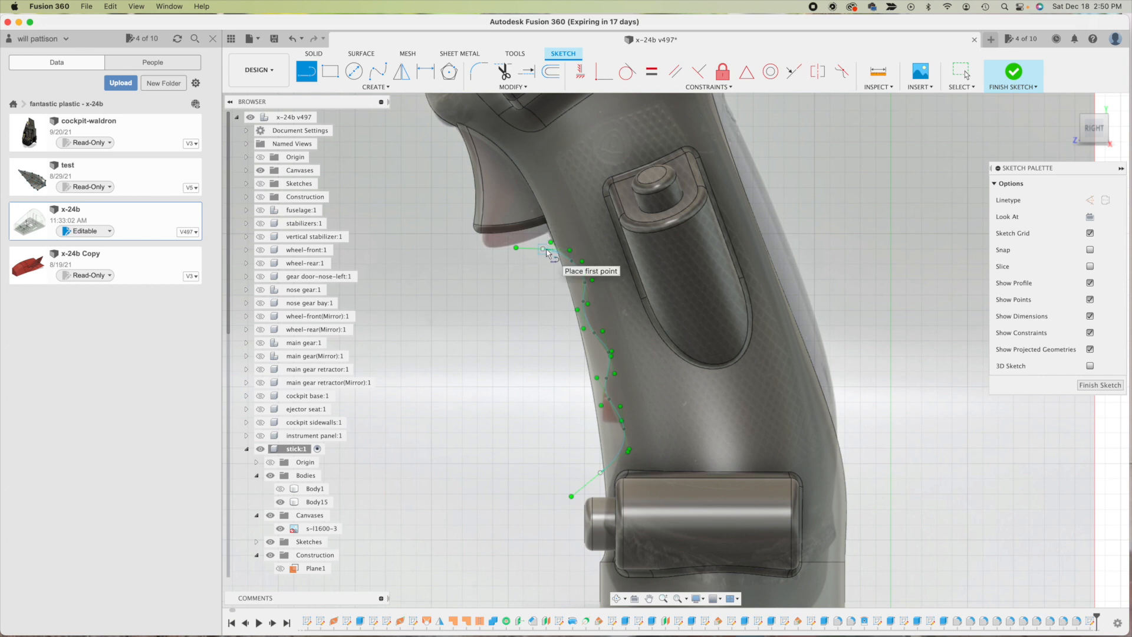
{"action": "left_click", "coordinate": [543, 249]}
{"action": "left_click", "coordinate": [482, 269]}
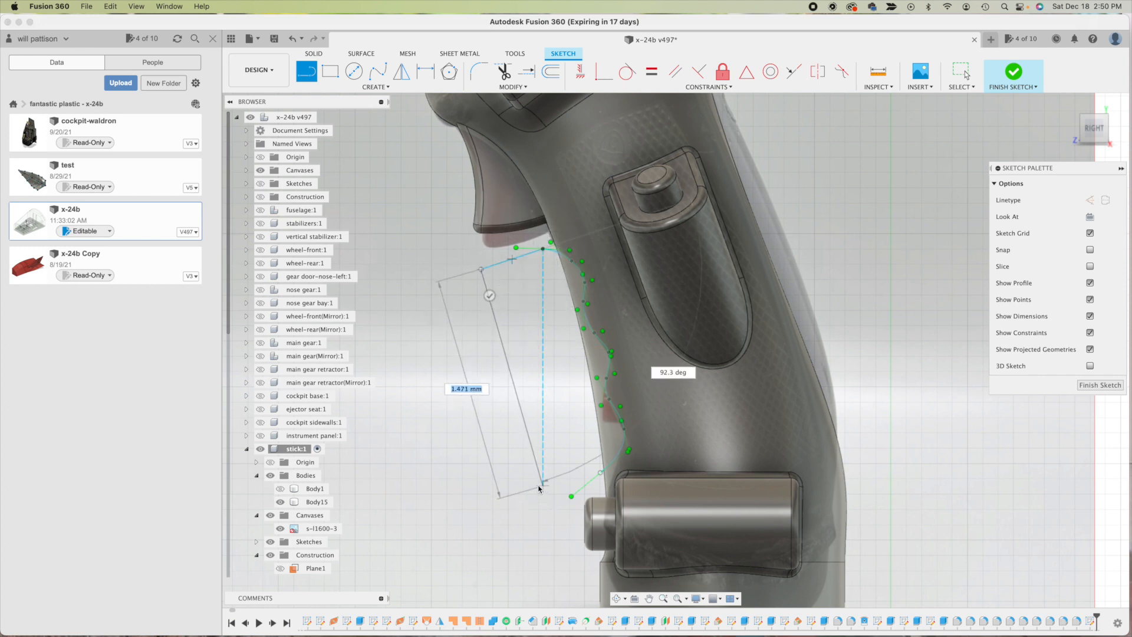
{"action": "left_click", "coordinate": [531, 476]}
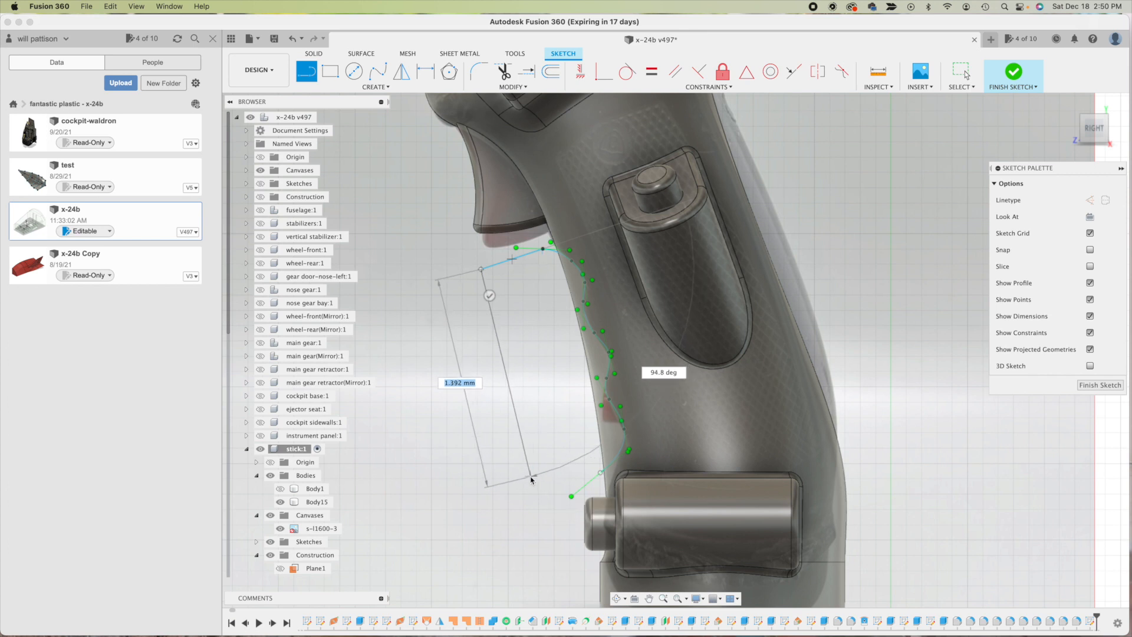
{"action": "left_click", "coordinate": [600, 473]}
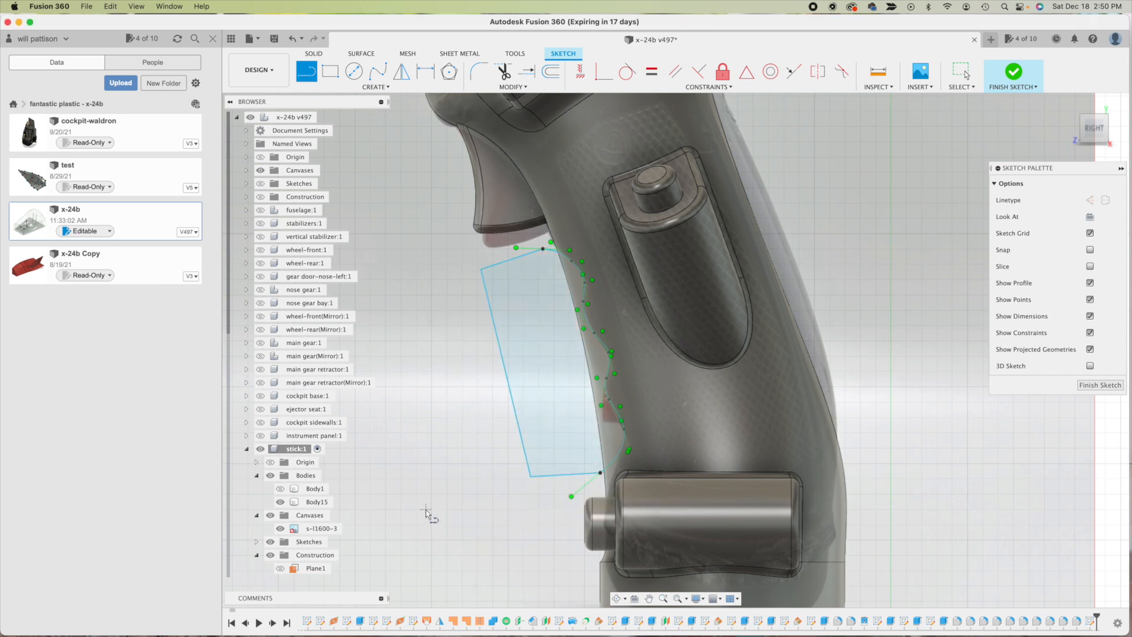
{"action": "key", "text": "Escape"}
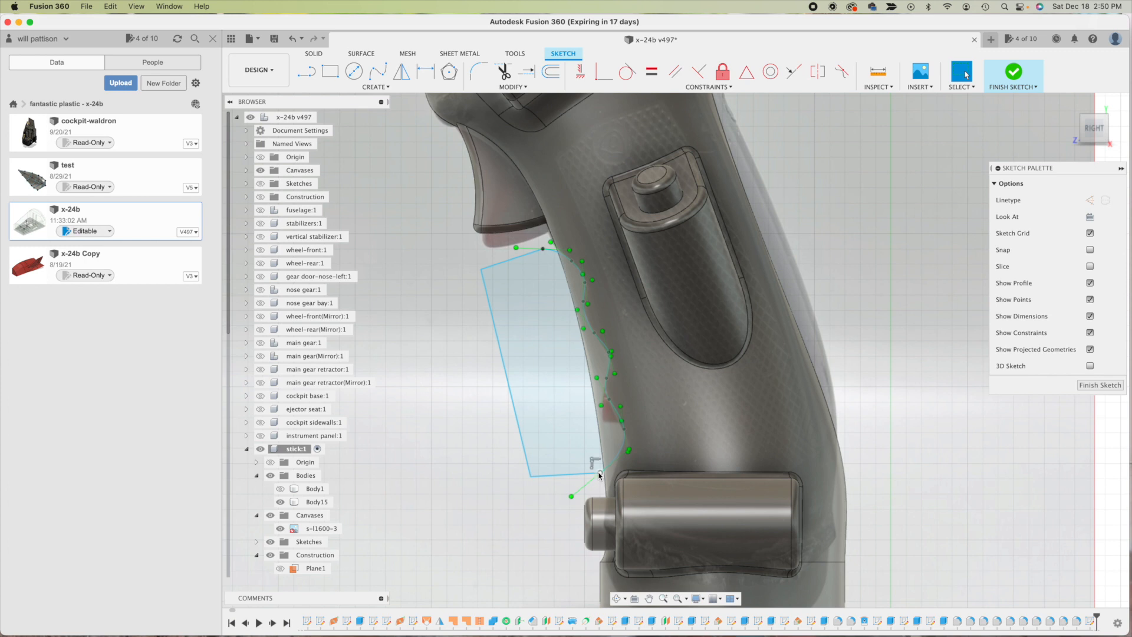
- Shift the spline's lower endpoint slightly outward, then delete the profile's bottom line and redraw it to that endpoint
{"action": "mouse_move", "coordinate": [601, 474]}
{"action": "left_mouse_down"}
{"action": "mouse_move", "coordinate": [566, 472]}
{"action": "mouse_move", "coordinate": [592, 472]}
{"action": "left_mouse_up"}
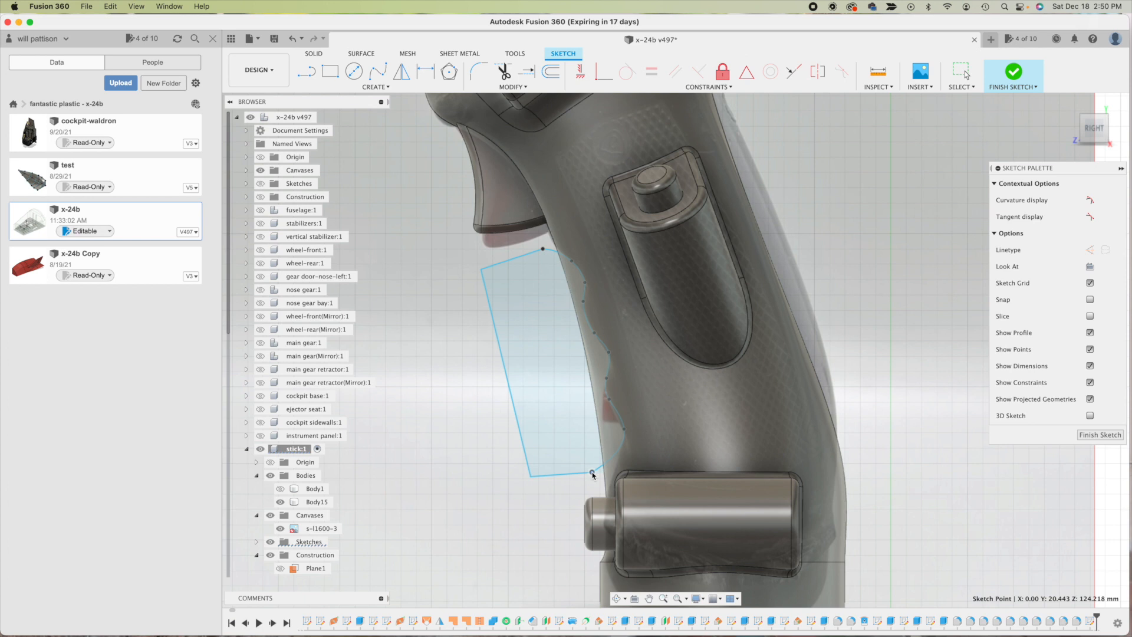
{"action": "left_click", "coordinate": [573, 476]}
{"action": "key", "text": "Delete"}
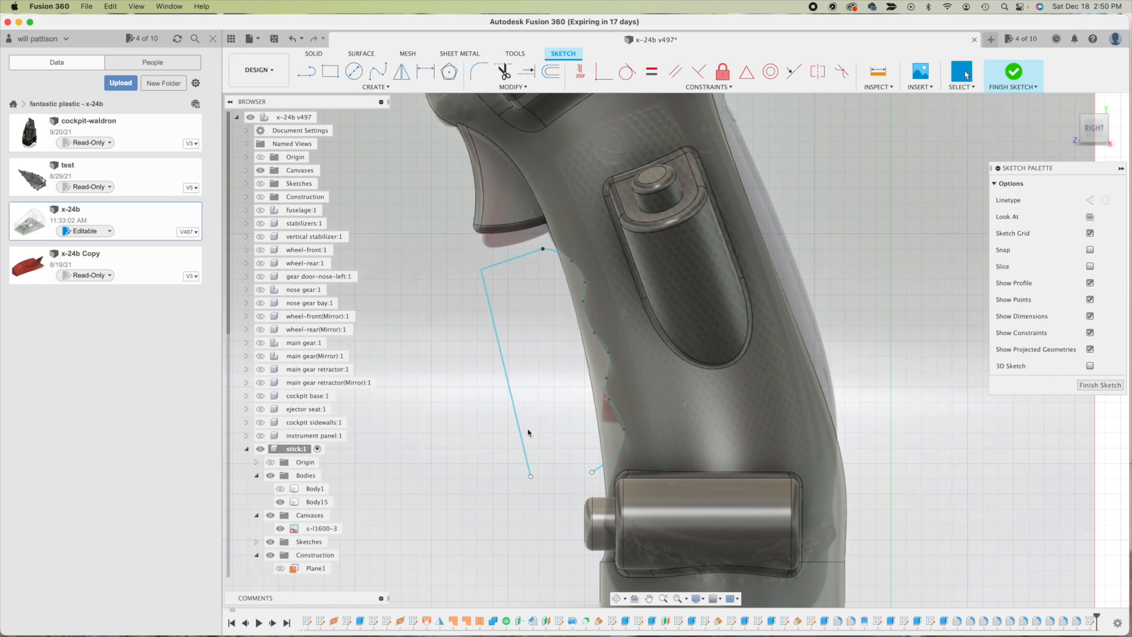
{"action": "key", "text": "l"}
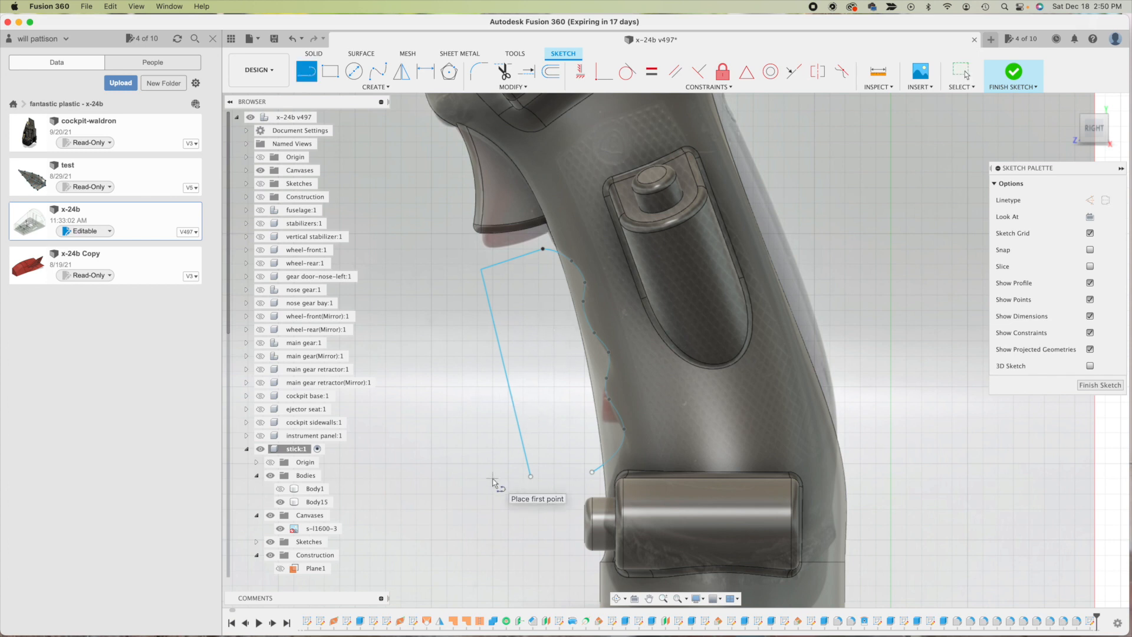
{"action": "left_click", "coordinate": [529, 476]}
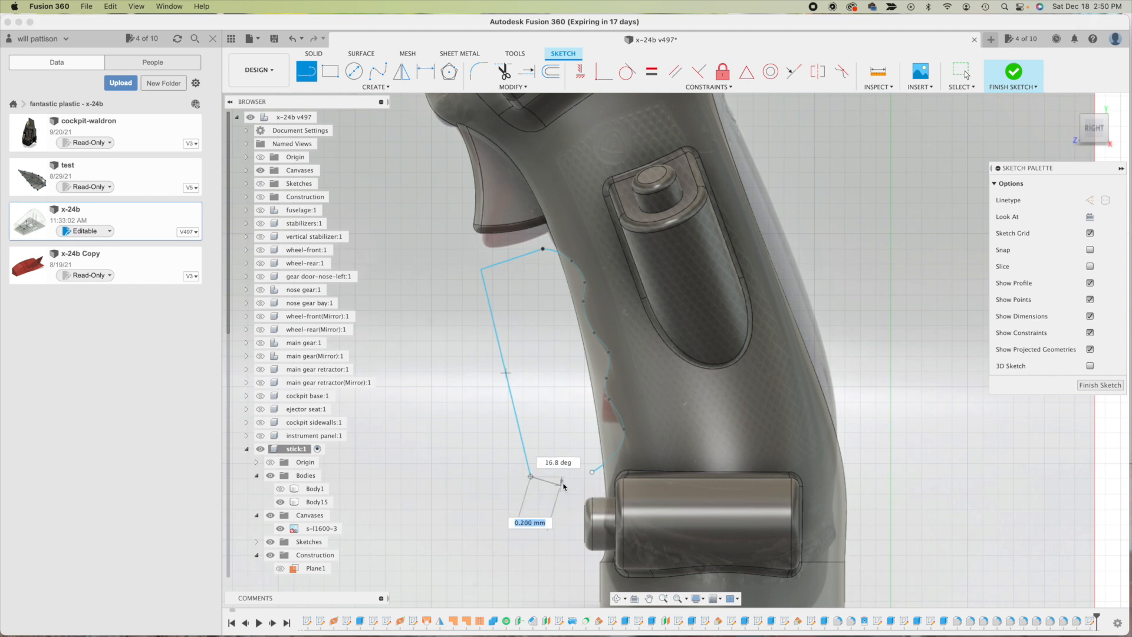
{"action": "left_click", "coordinate": [591, 471]}
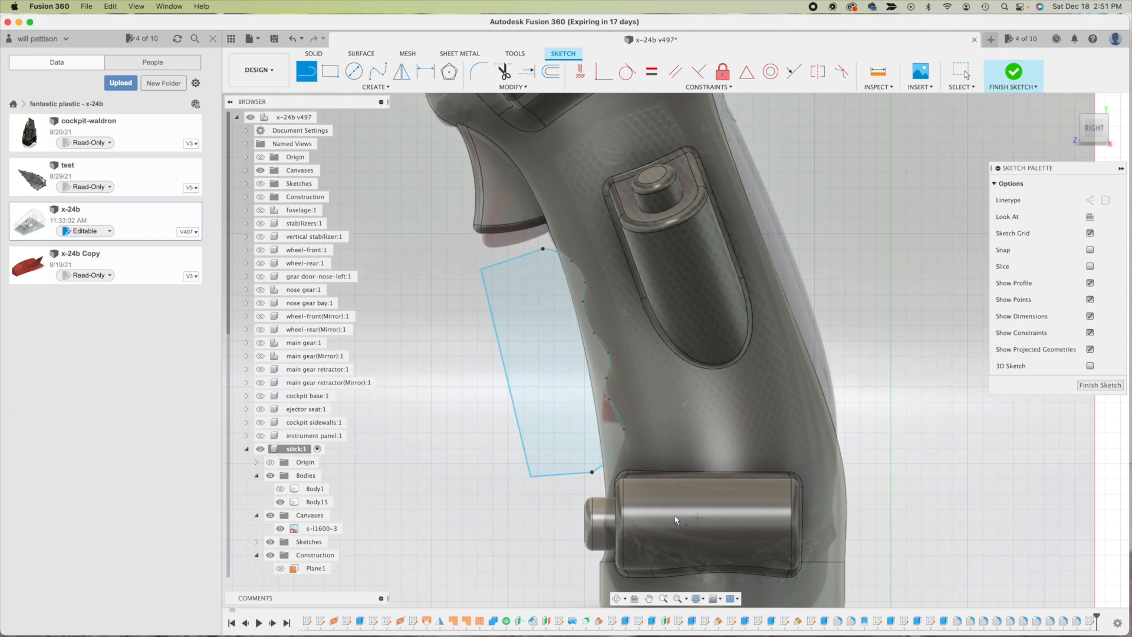
{"action": "key", "text": "Escape"}
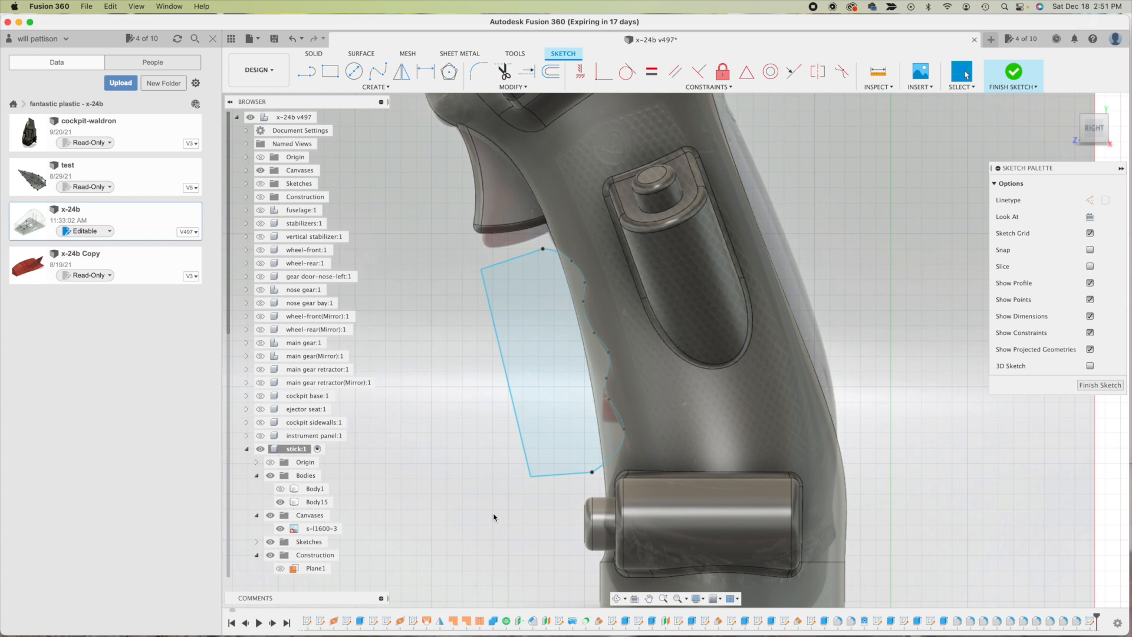
- Nudge the spline's lower endpoint and replace the profile's bottom line with a horizontal one ending just short of the spline
{"action": "left_click", "coordinate": [591, 473]}
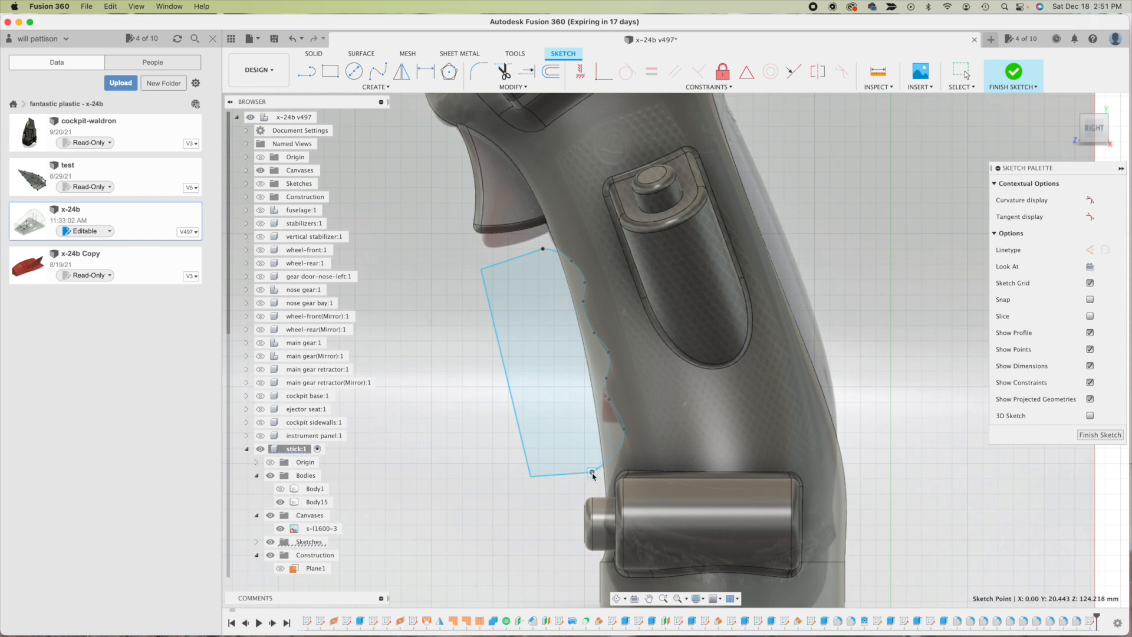
{"action": "left_click", "coordinate": [584, 478]}
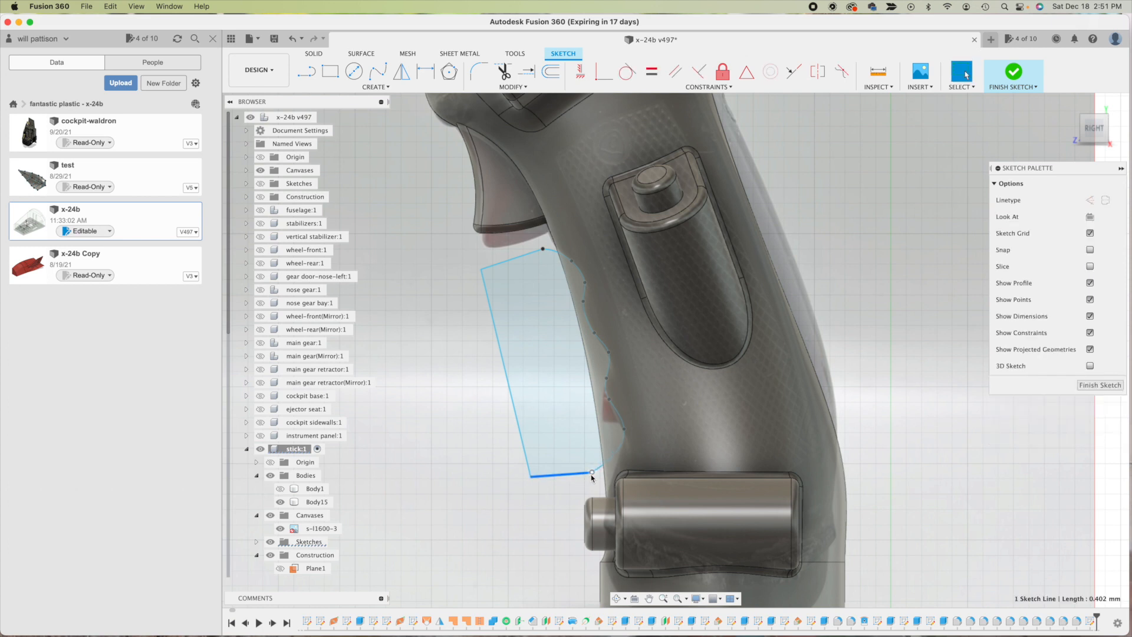
{"action": "left_click_drag", "start_coordinate": [591, 472], "coordinate": [580, 474]}
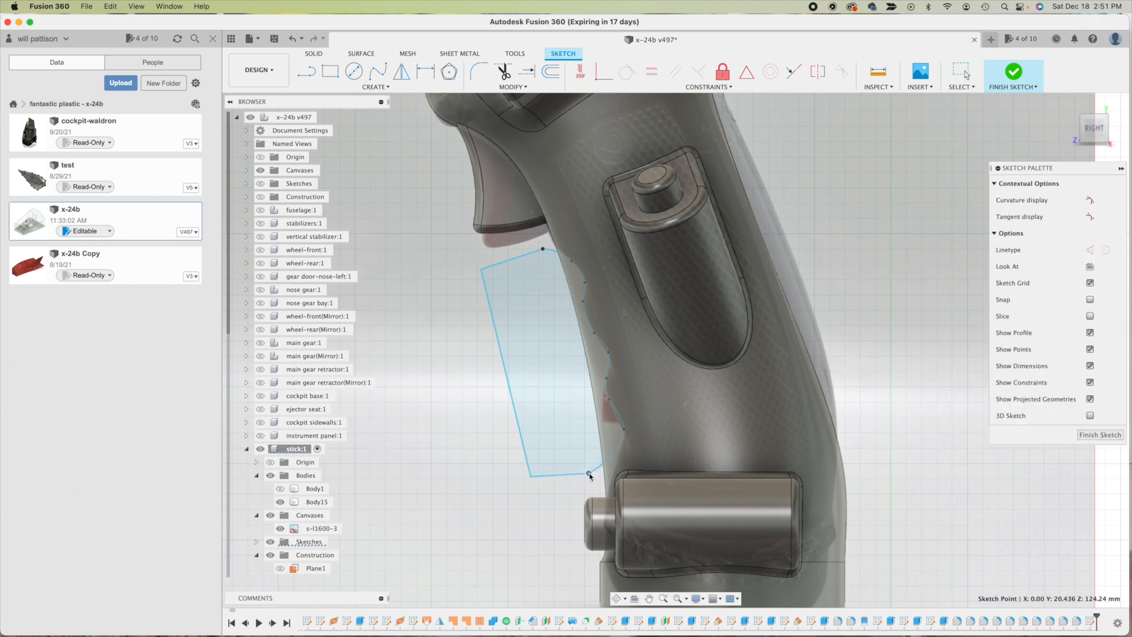
{"action": "left_click", "coordinate": [580, 475]}
{"action": "key", "text": "Delete"}
{"action": "key", "text": "l"}
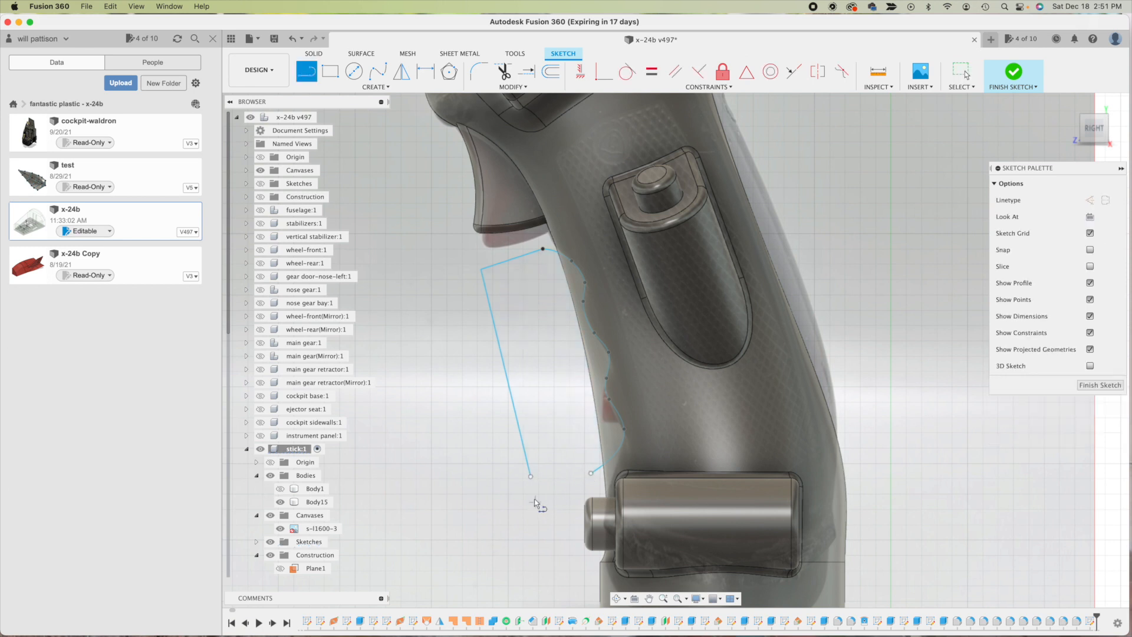
{"action": "left_click", "coordinate": [532, 477]}
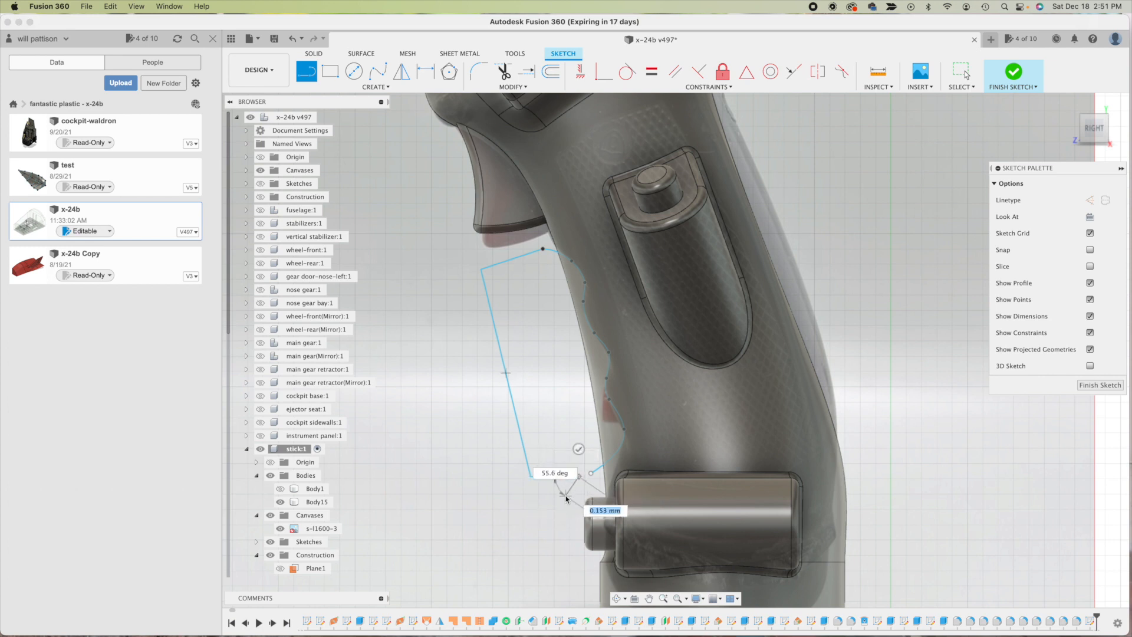
{"action": "left_click", "coordinate": [579, 477]}
{"action": "key", "text": "Escape"}
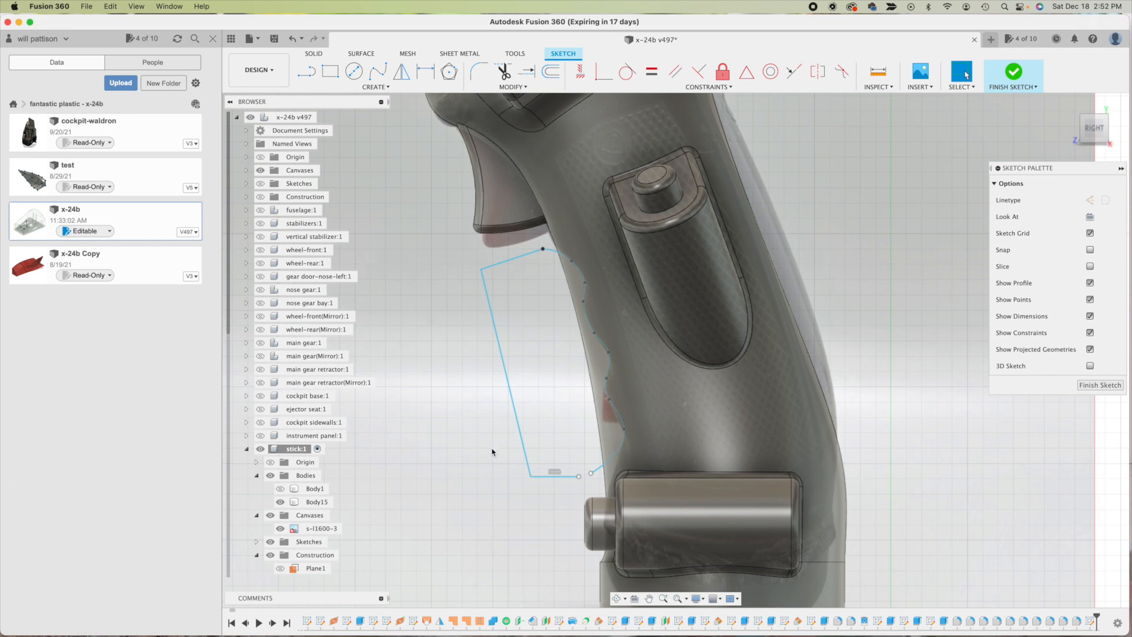
- Draw a long, slightly slanted line from in front of the profile, across it and the spline, into the grip
{"action": "key", "text": "l"}
{"action": "left_click", "coordinate": [449, 374]}
{"action": "left_click", "coordinate": [763, 413]}
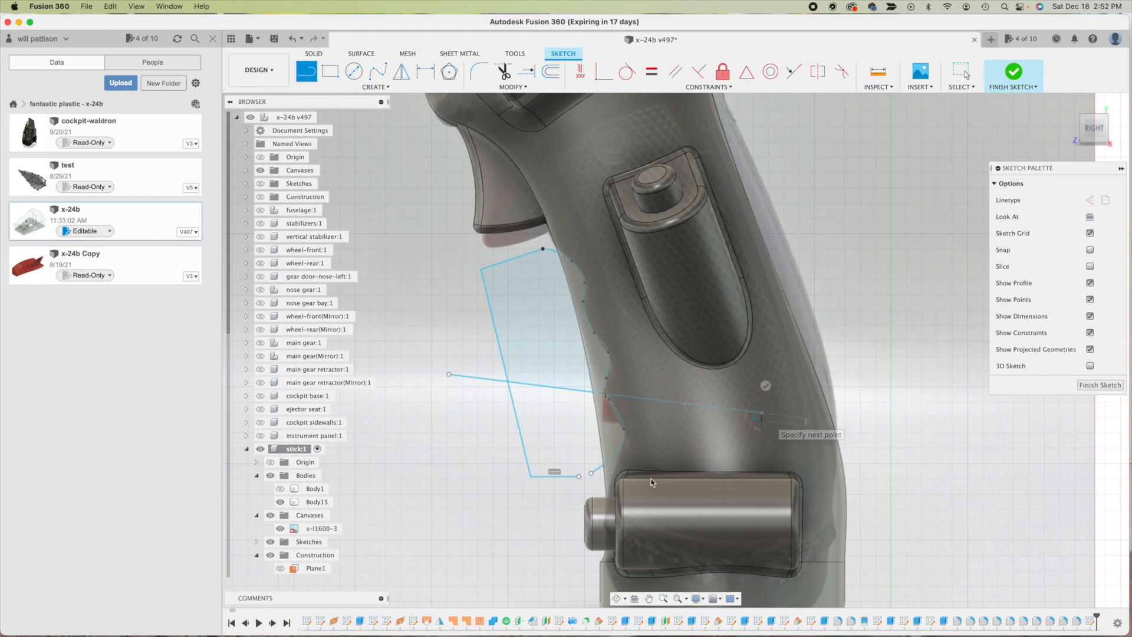
{"action": "key", "text": "Escape"}
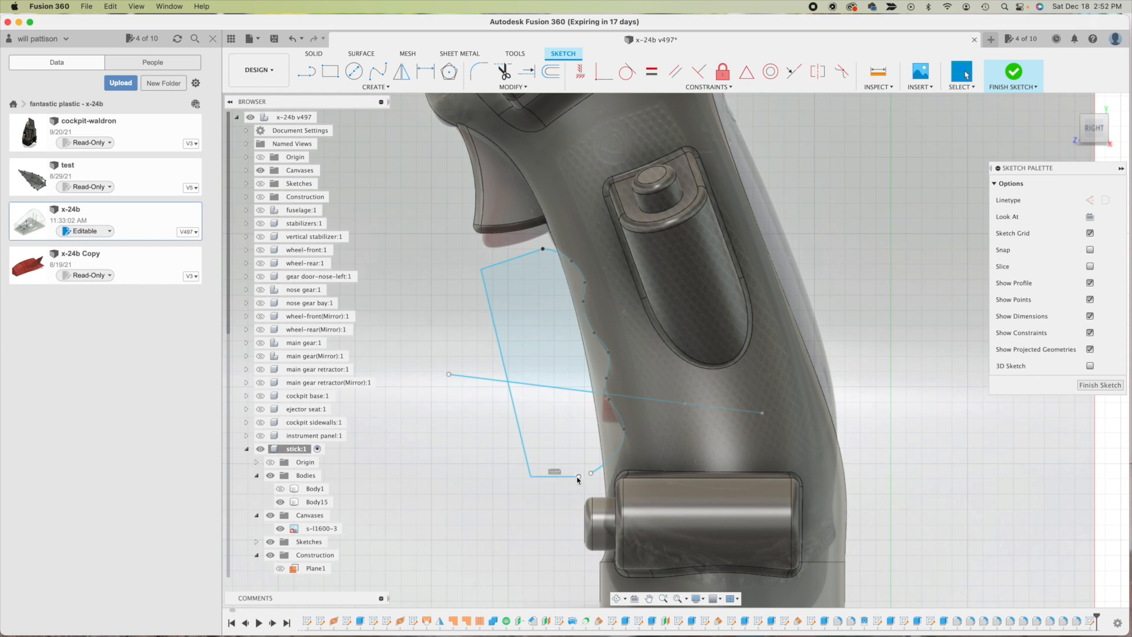
- Stretch the bottom line close to the spline's lower endpoint and lower both ends of the crossing line to make it horizontal
{"action": "left_click_drag", "start_coordinate": [578, 477], "coordinate": [587, 482]}
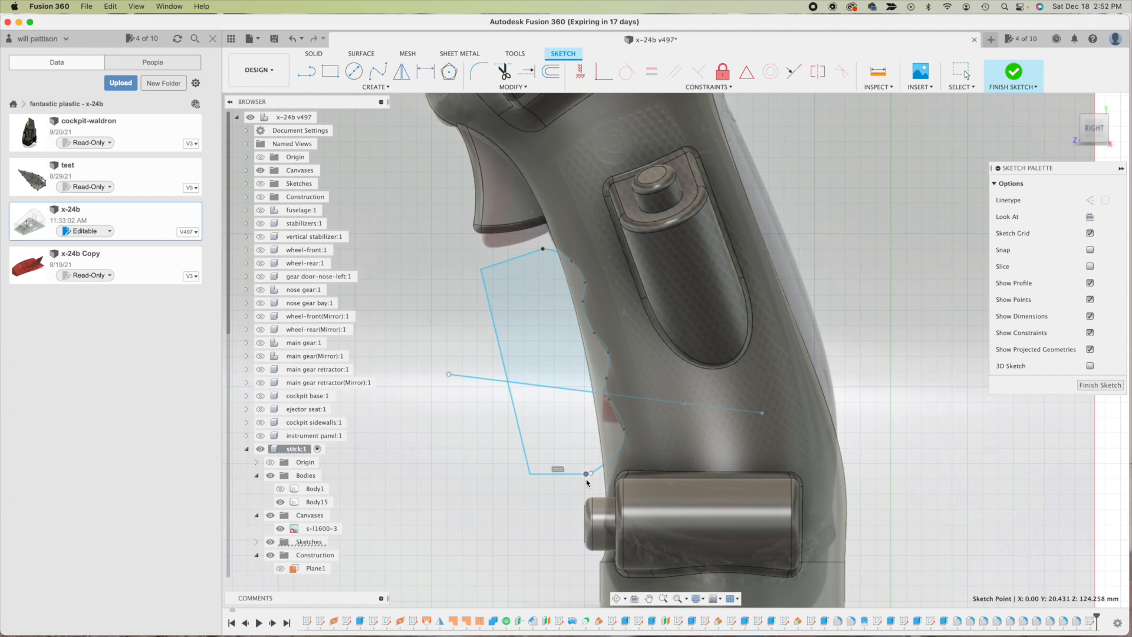
{"action": "key", "text": "Escape"}
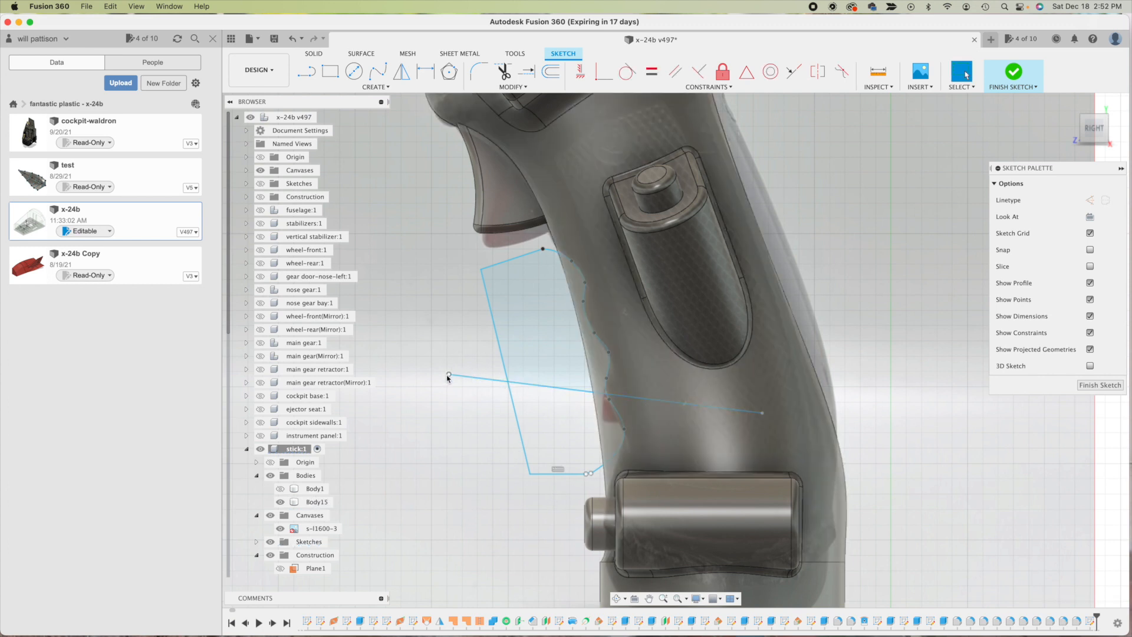
{"action": "mouse_move", "coordinate": [448, 380]}
{"action": "left_mouse_down"}
{"action": "mouse_move", "coordinate": [450, 465]}
{"action": "mouse_move", "coordinate": [468, 538]}
{"action": "mouse_move", "coordinate": [432, 400]}
{"action": "mouse_move", "coordinate": [434, 321]}
{"action": "mouse_move", "coordinate": [457, 448]}
{"action": "left_mouse_up"}
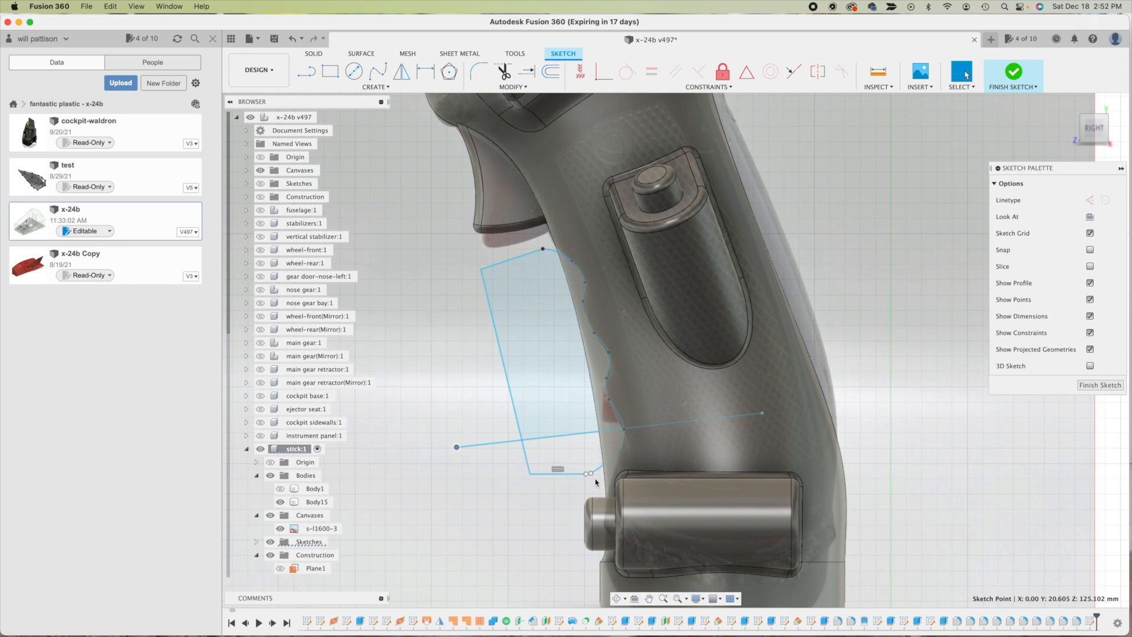
{"action": "left_click_drag", "start_coordinate": [761, 415], "coordinate": [738, 447]}
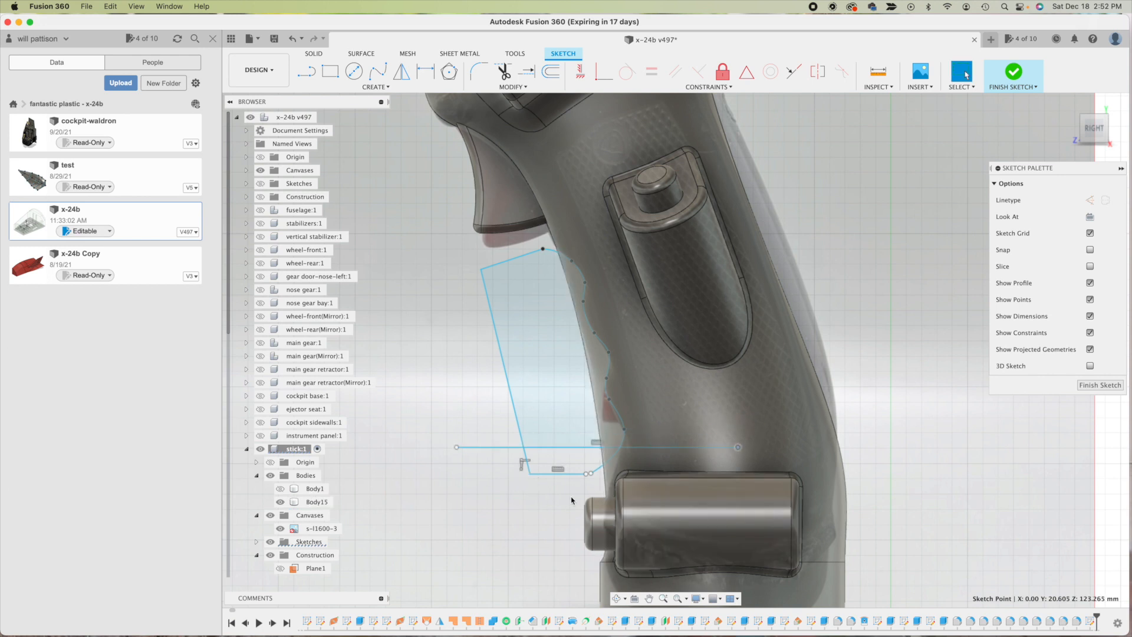
- Close the profile by attaching the bottom line's free end to the spline's lower endpoint
{"action": "scroll", "coordinate": [588, 480], "scroll_direction": "up", "scroll_amount": 10}
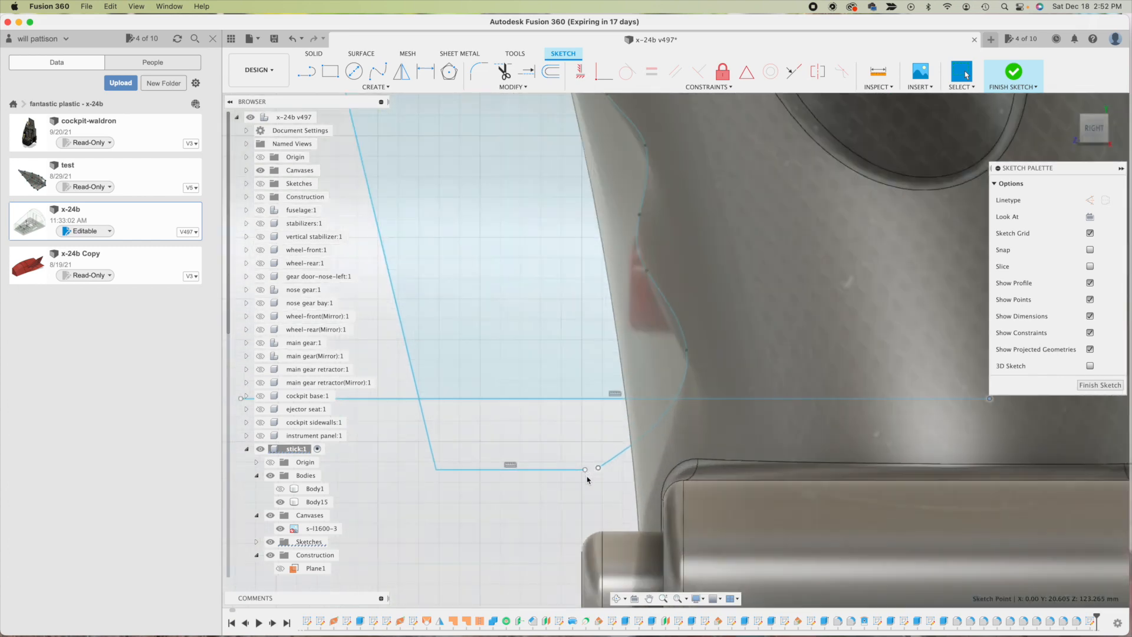
{"action": "scroll", "coordinate": [587, 479], "scroll_direction": "down", "scroll_amount": 5}
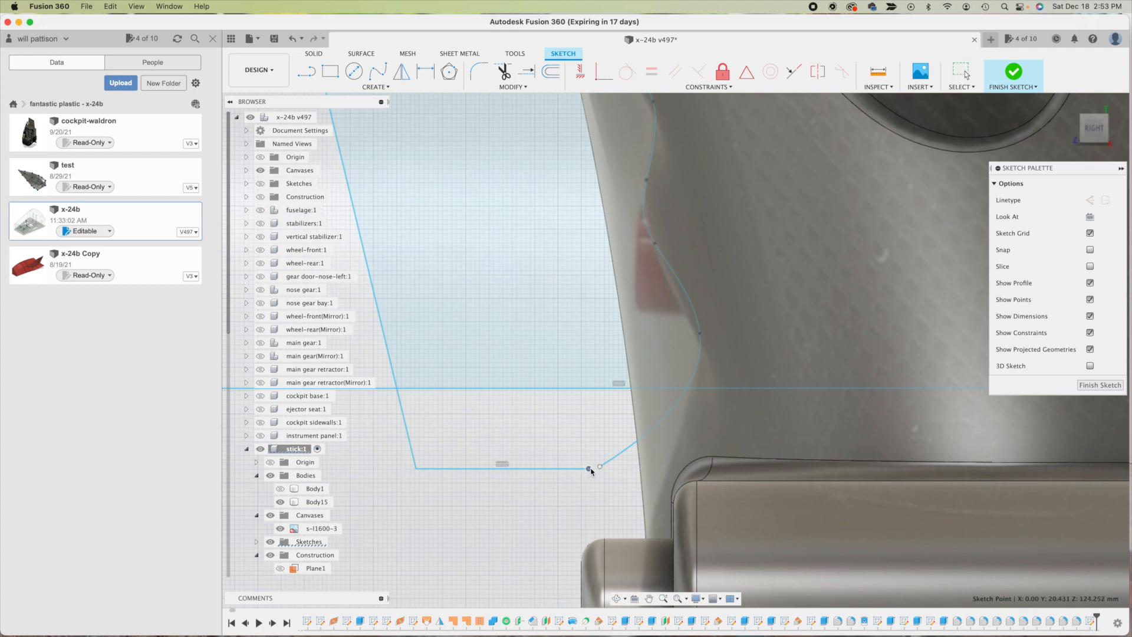
{"action": "left_click", "coordinate": [599, 467]}
{"action": "key", "text": "Escape"}
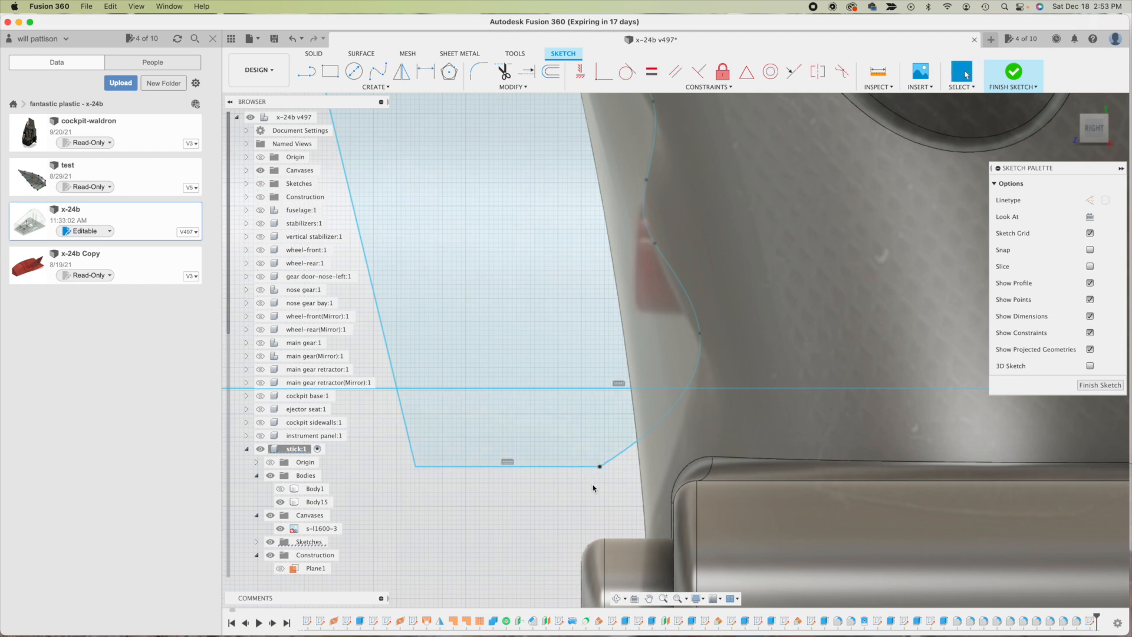
{"action": "left_click", "coordinate": [897, 384]}
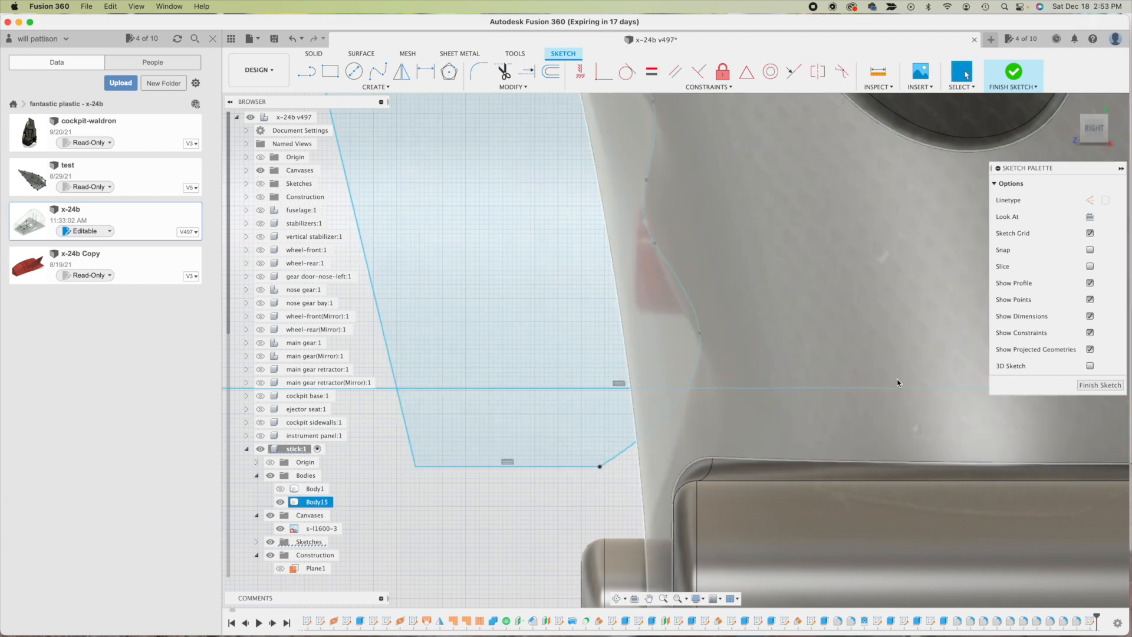
{"action": "left_click", "coordinate": [866, 395]}
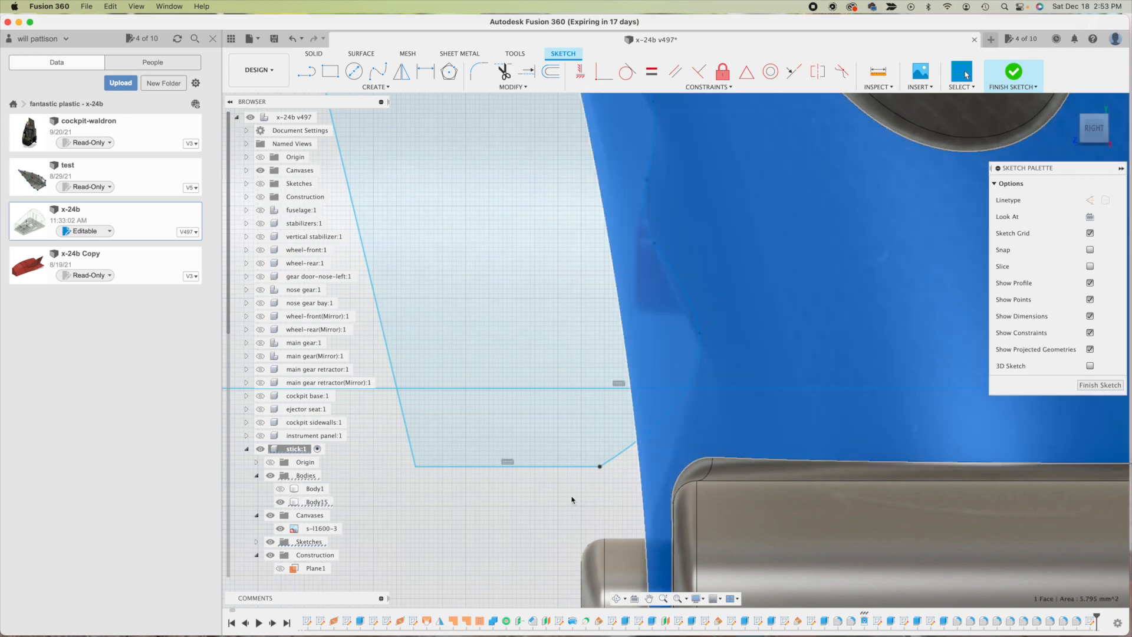
{"action": "left_click", "coordinate": [550, 493]}
{"action": "scroll", "coordinate": [575, 502], "scroll_direction": "up", "scroll_amount": 3}
{"action": "scroll", "coordinate": [575, 503], "scroll_direction": "down", "scroll_amount": 10}
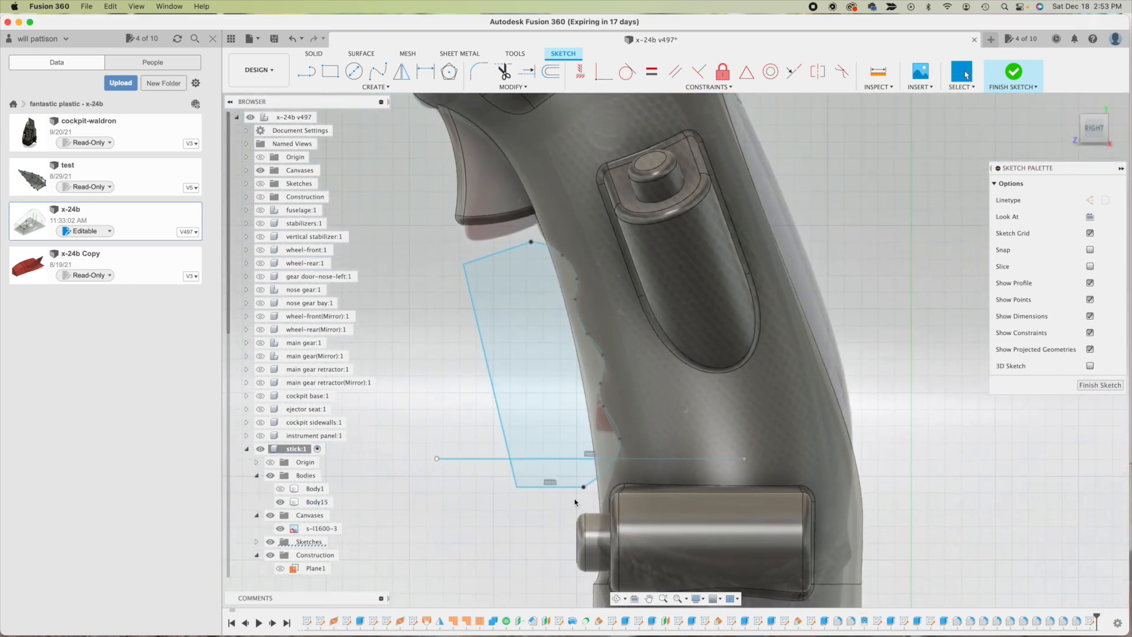
- Delete the long horizontal line that crosses the finger-groove profile and the grip
{"action": "scroll", "coordinate": [575, 502], "scroll_direction": "down", "scroll_amount": 1}
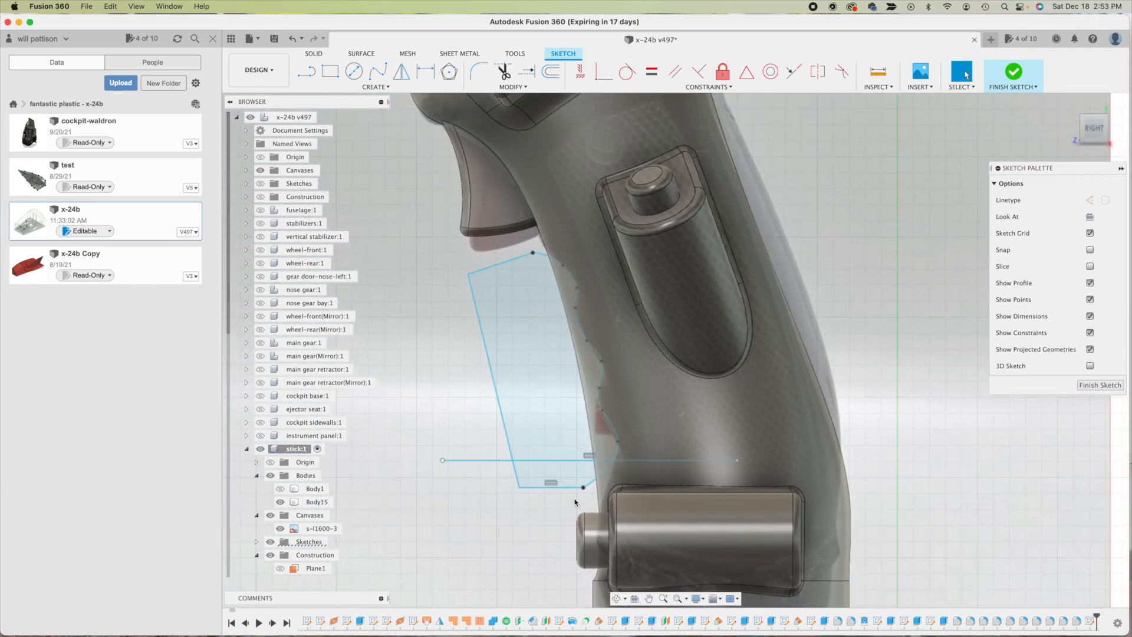
{"action": "left_click", "coordinate": [494, 461]}
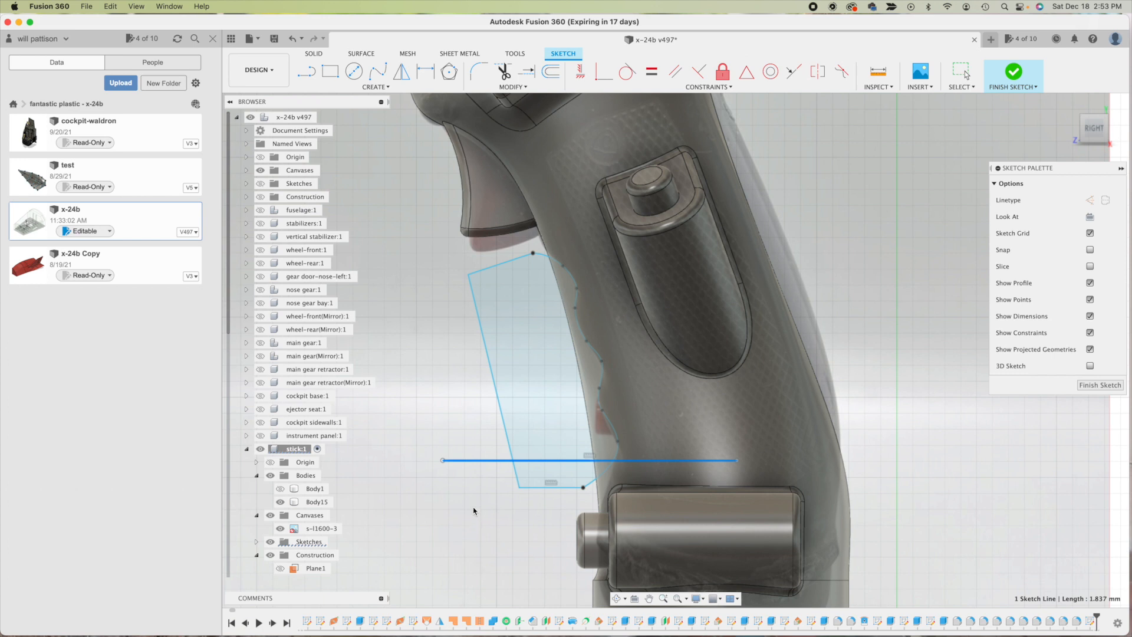
{"action": "key", "text": "Delete"}
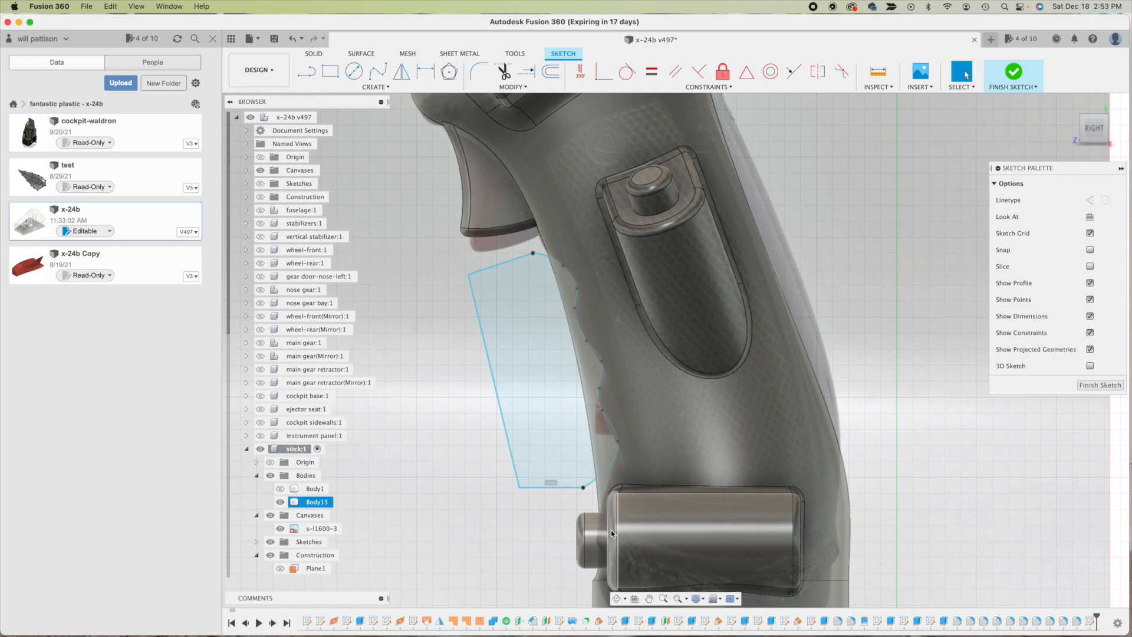
{"action": "left_click", "coordinate": [617, 354]}
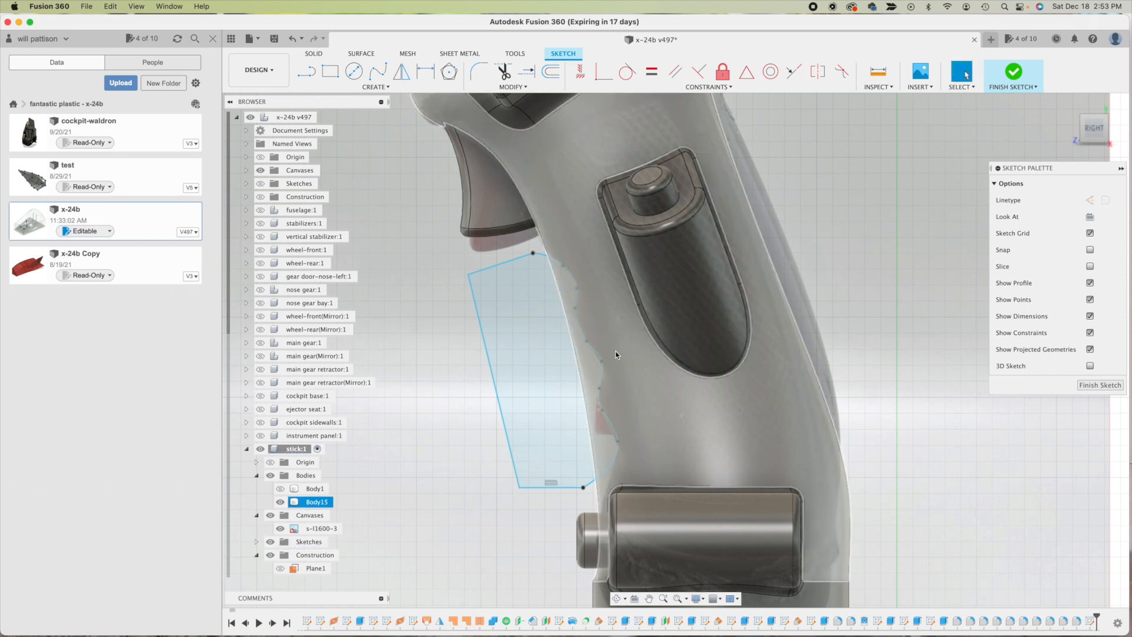
{"action": "key", "text": "Escape"}
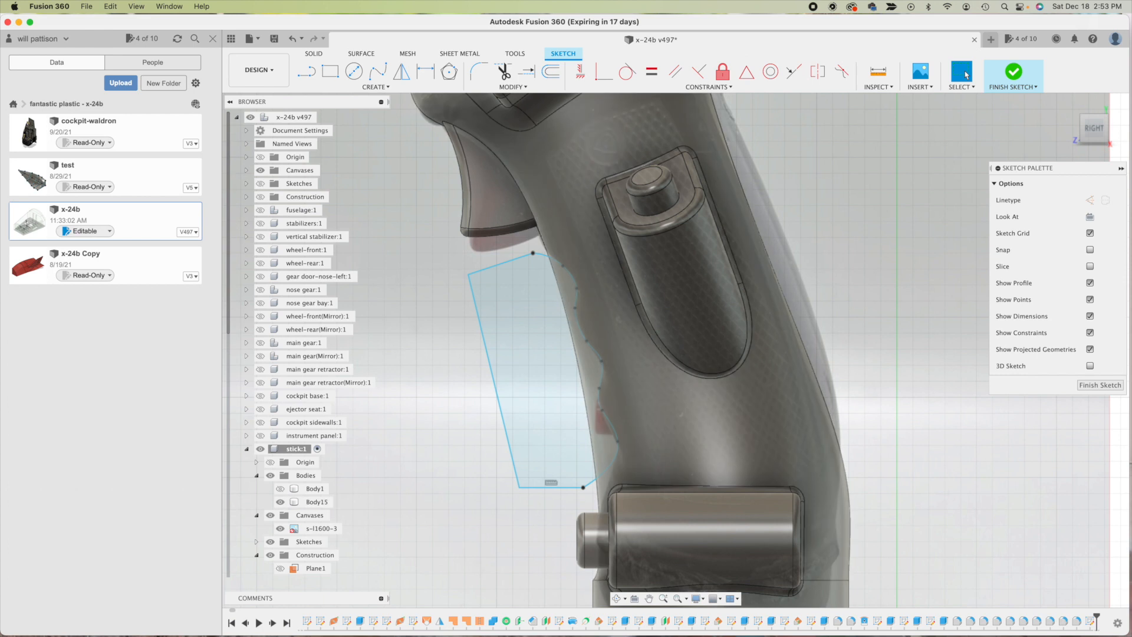
- Finish the sketch and hide the s-l1600-3 reference canvas
{"action": "left_click", "coordinate": [1096, 385]}
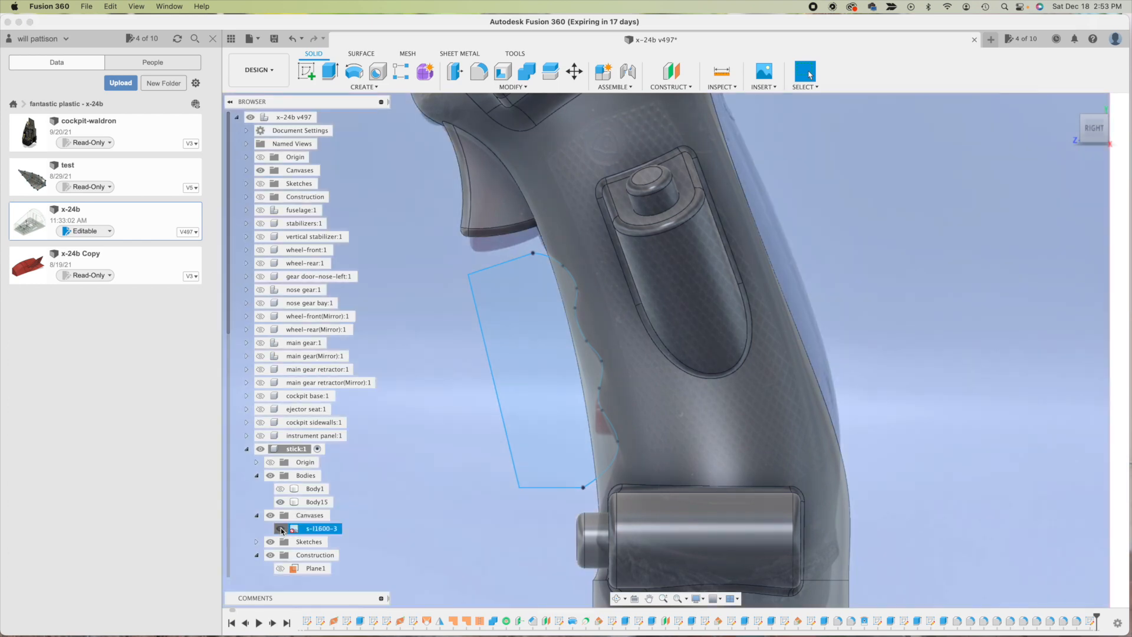
{"action": "left_click", "coordinate": [281, 528]}
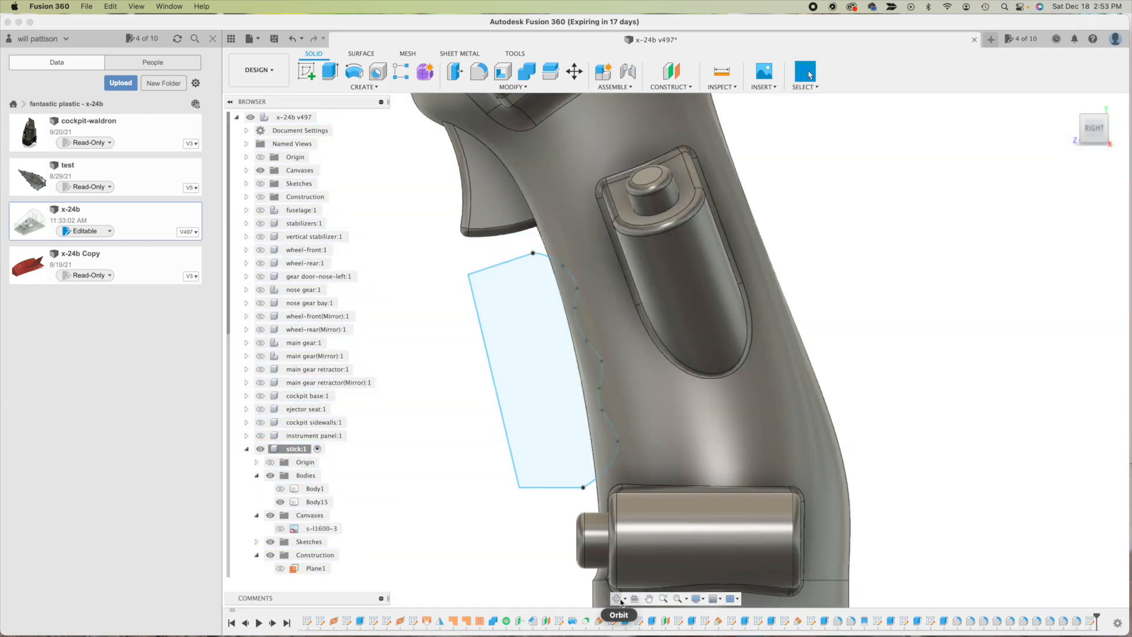
- Extrude the wavy profile as a symmetric cut through the grip's front, 1.10 mm to each side of the sketch plane
{"action": "left_click", "coordinate": [616, 599]}
{"action": "left_click_drag", "start_coordinate": [669, 450], "coordinate": [723, 460]}
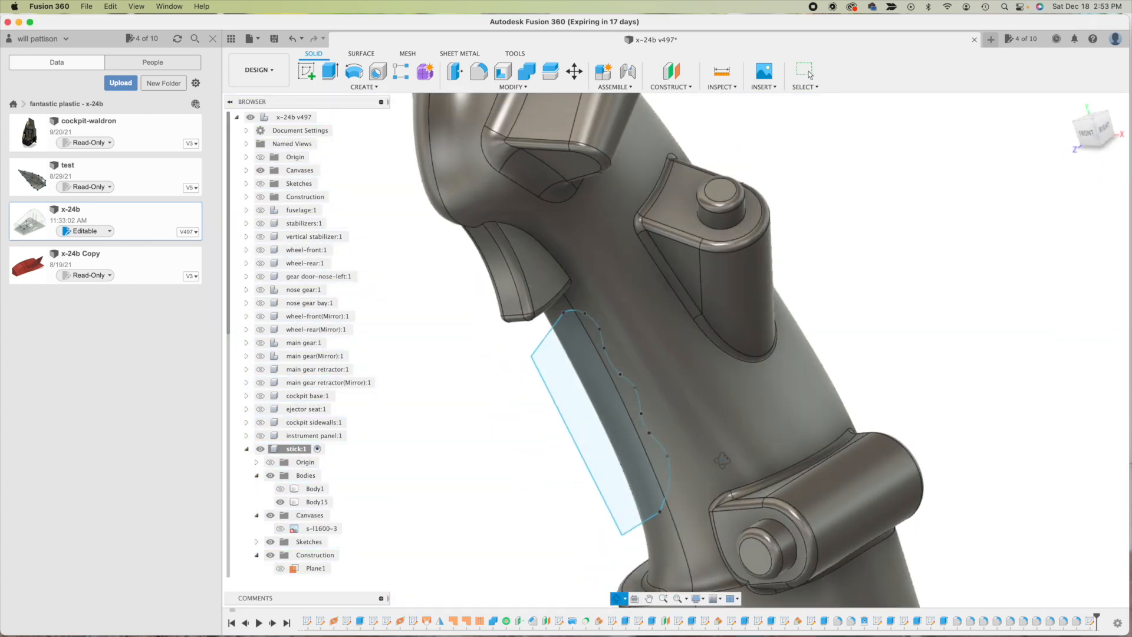
{"action": "key", "text": "Escape"}
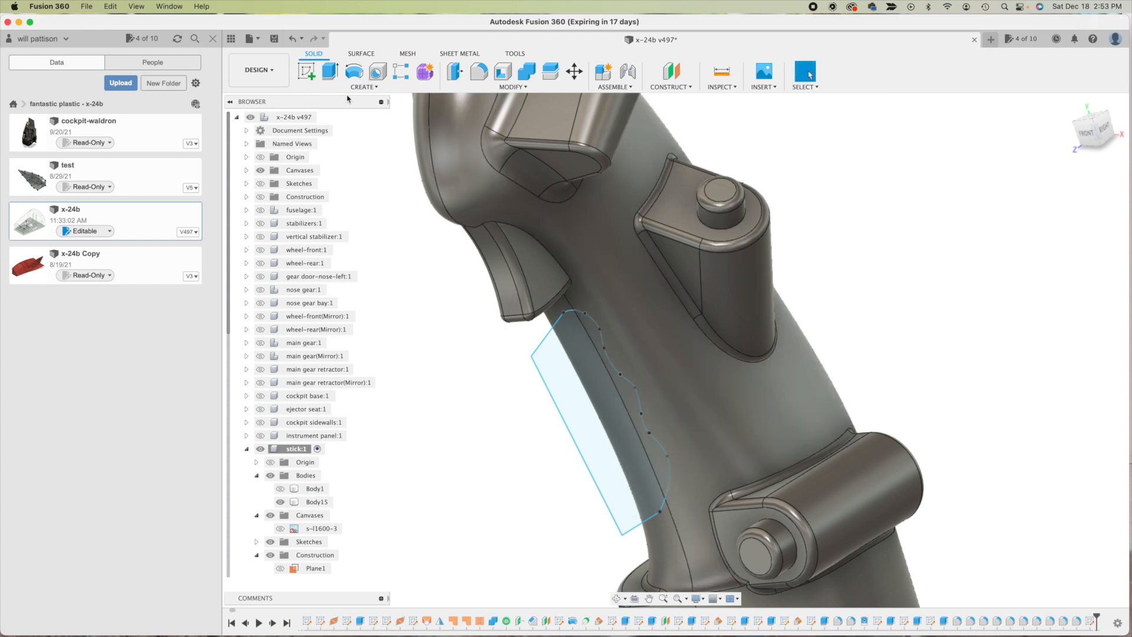
{"action": "left_click", "coordinate": [330, 72]}
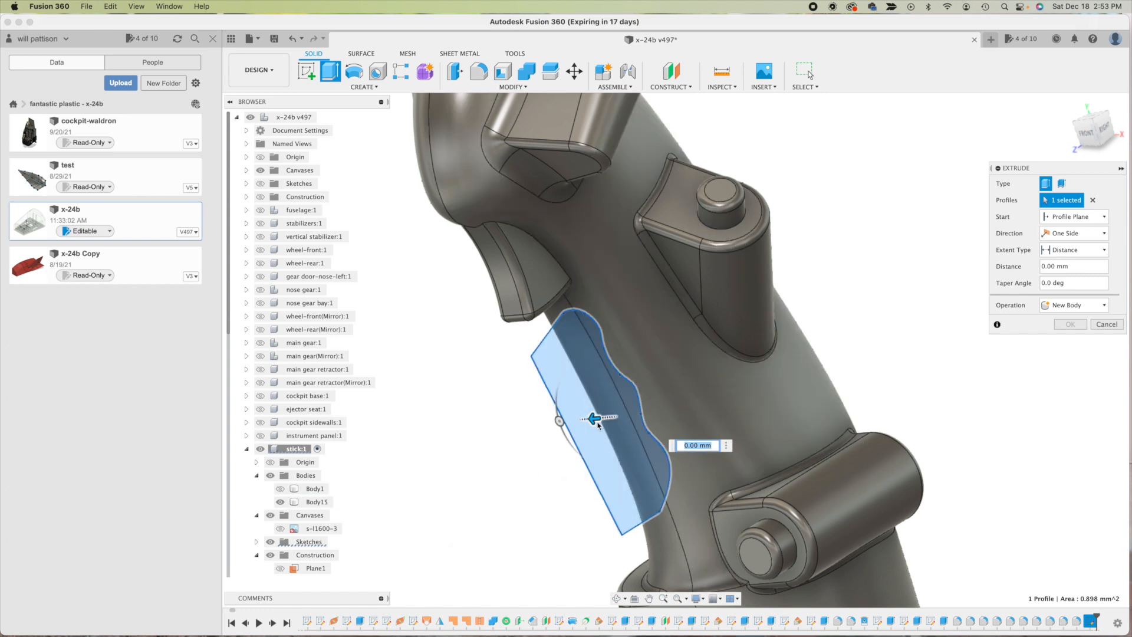
{"action": "left_click_drag", "start_coordinate": [593, 418], "coordinate": [523, 432]}
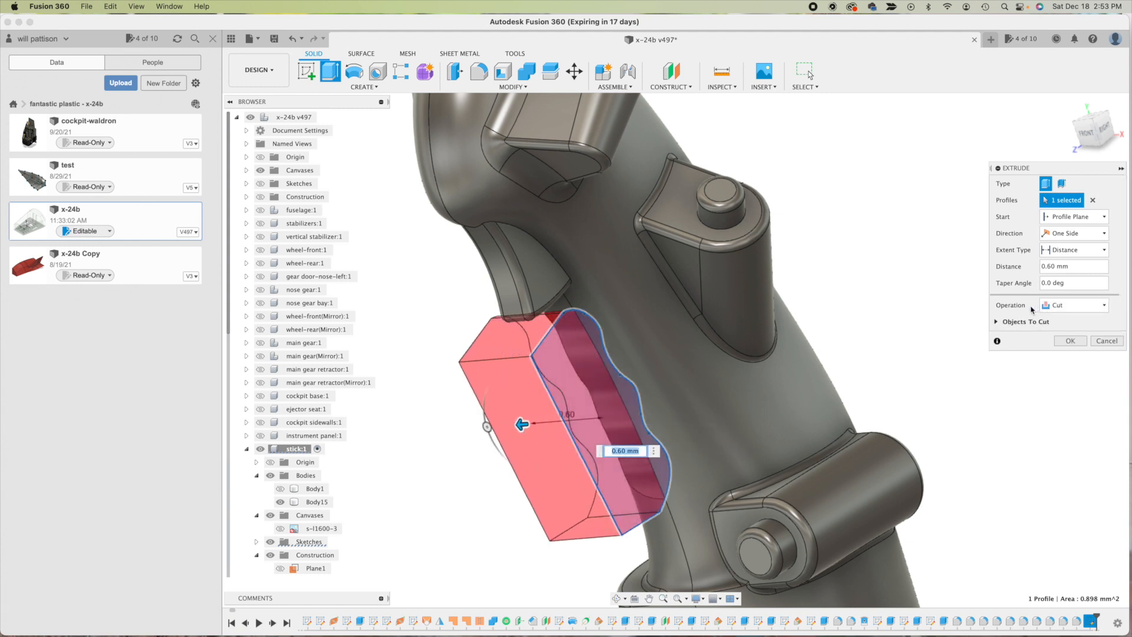
{"action": "left_click", "coordinate": [1103, 249]}
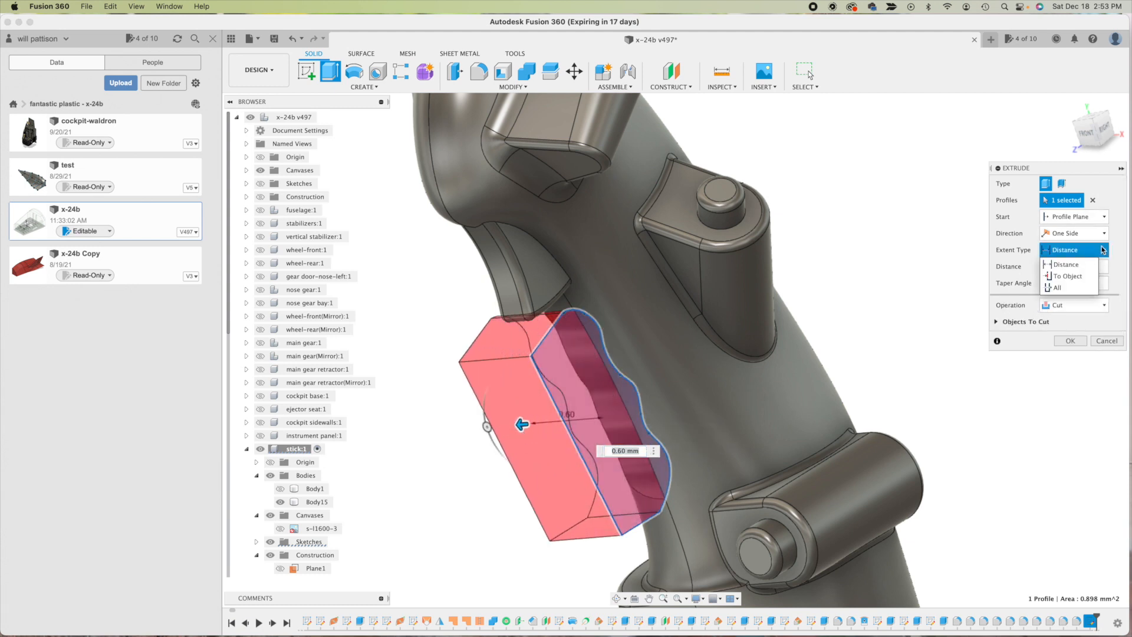
{"action": "left_click", "coordinate": [1102, 250]}
{"action": "left_click", "coordinate": [1104, 234]}
{"action": "left_click", "coordinate": [1077, 271]}
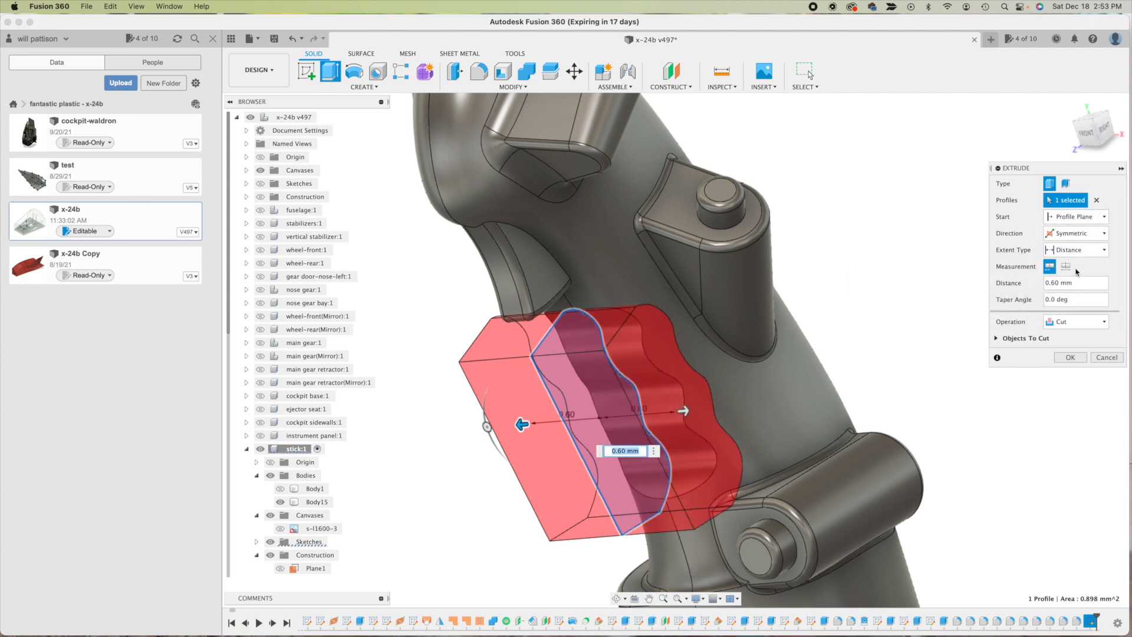
{"action": "left_click_drag", "start_coordinate": [684, 411], "coordinate": [744, 407]}
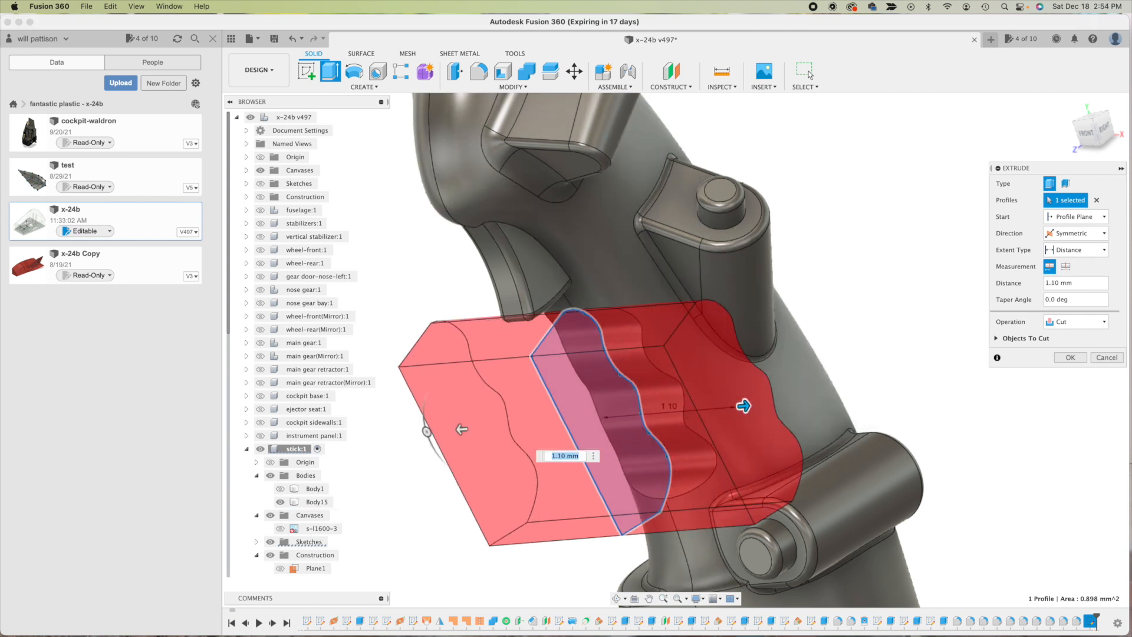
{"action": "left_click", "coordinate": [1077, 362]}
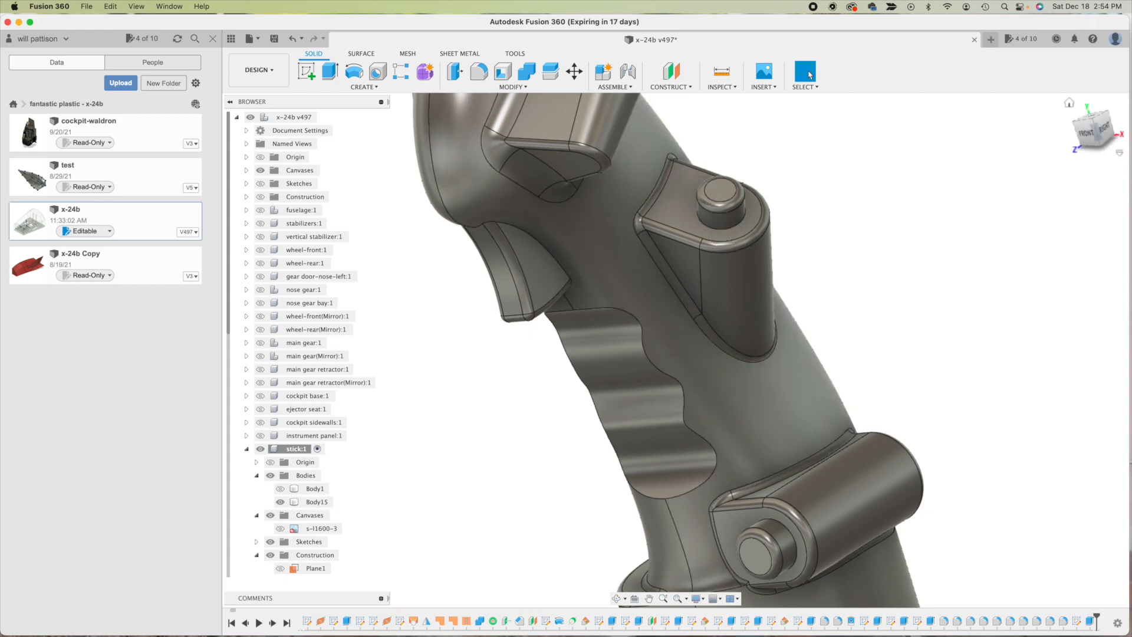
- Fillet the edge loop around the finger-groove cut with a 0.25 mm radius
{"action": "left_click", "coordinate": [618, 602]}
{"action": "left_click_drag", "start_coordinate": [706, 382], "coordinate": [692, 346]}
{"action": "key", "text": "Escape"}
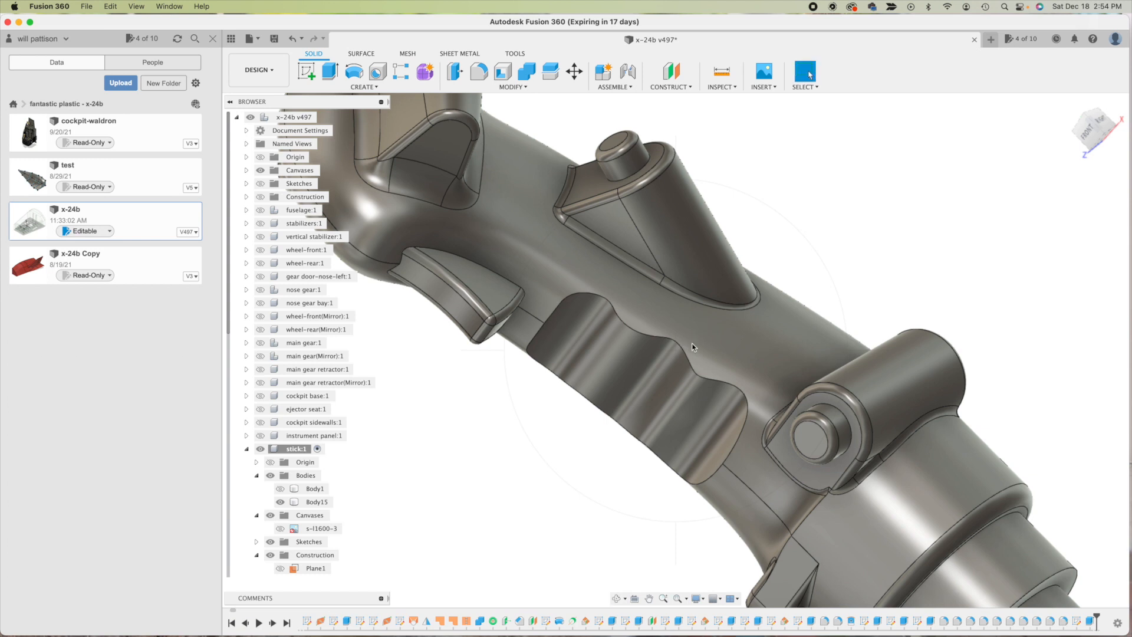
{"action": "left_click", "coordinate": [482, 72]}
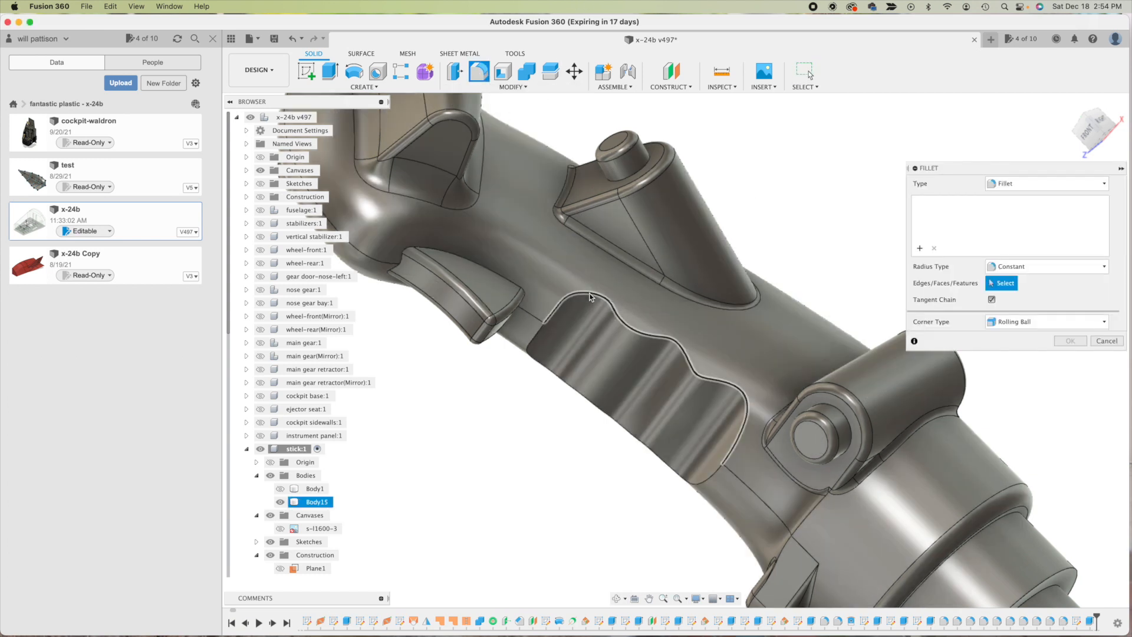
{"action": "left_click", "coordinate": [590, 296]}
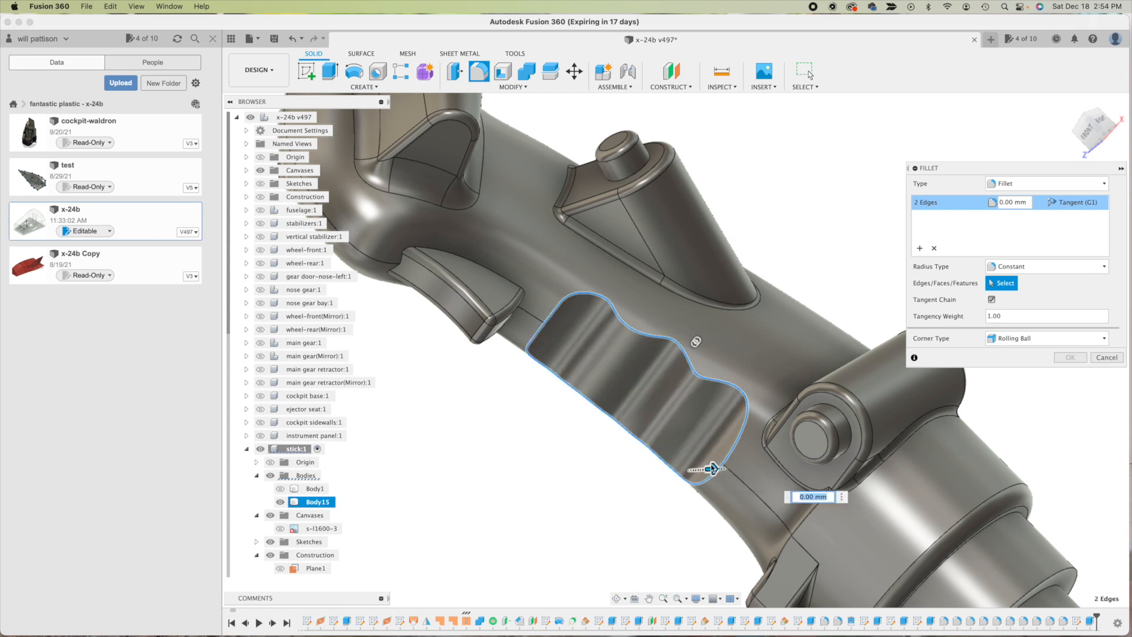
{"action": "left_click_drag", "start_coordinate": [711, 468], "coordinate": [717, 469]}
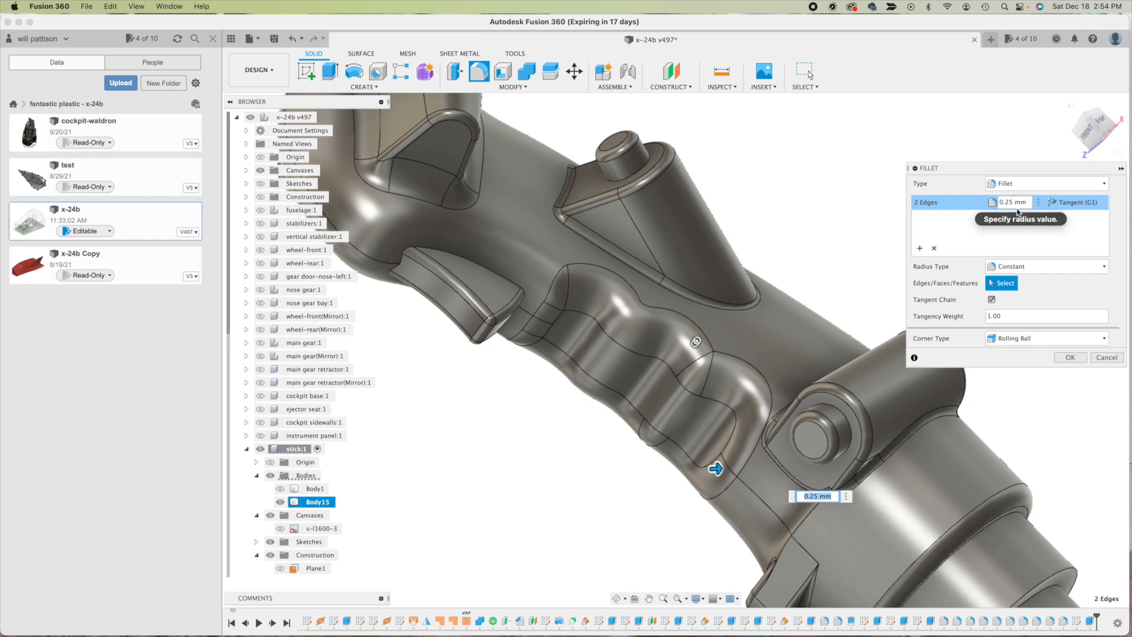
{"action": "left_click", "coordinate": [1069, 359]}
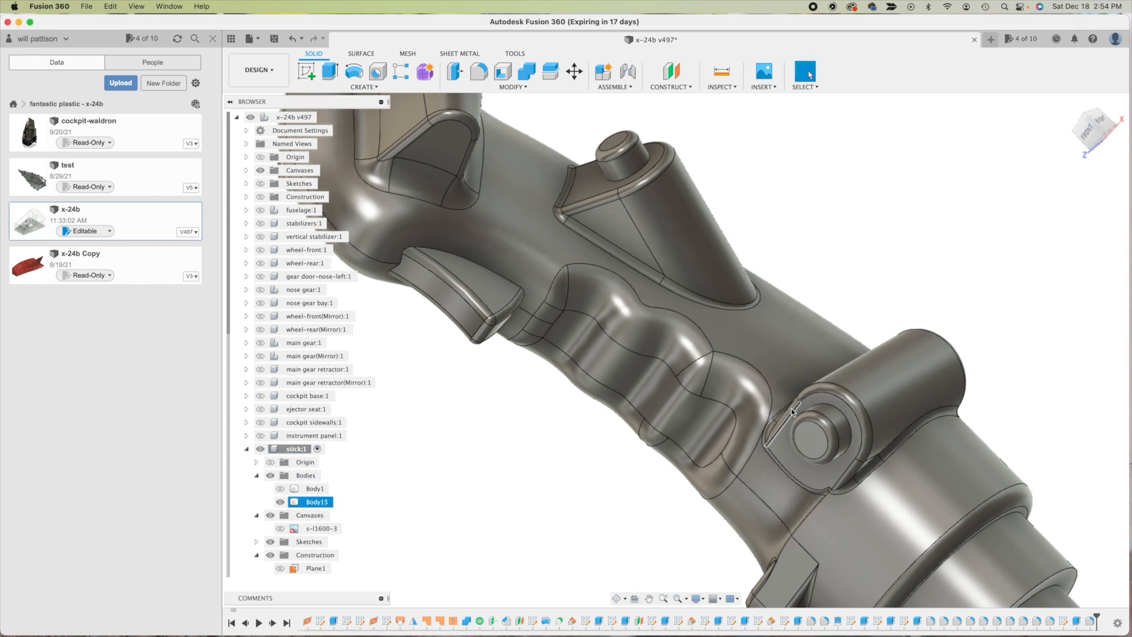
- Examine the filleted finger grooves near the lower button housing, and check their look on the whole stick from the side
{"action": "scroll", "coordinate": [768, 432], "scroll_direction": "up", "scroll_amount": 10}
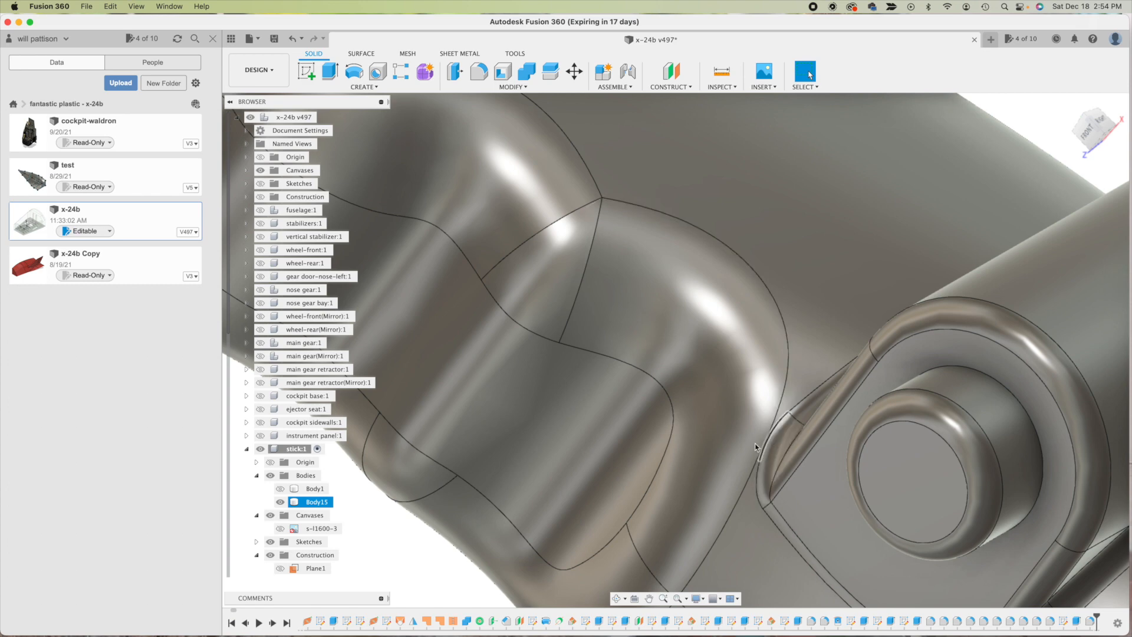
{"action": "scroll", "coordinate": [697, 495], "scroll_direction": "down", "scroll_amount": 6}
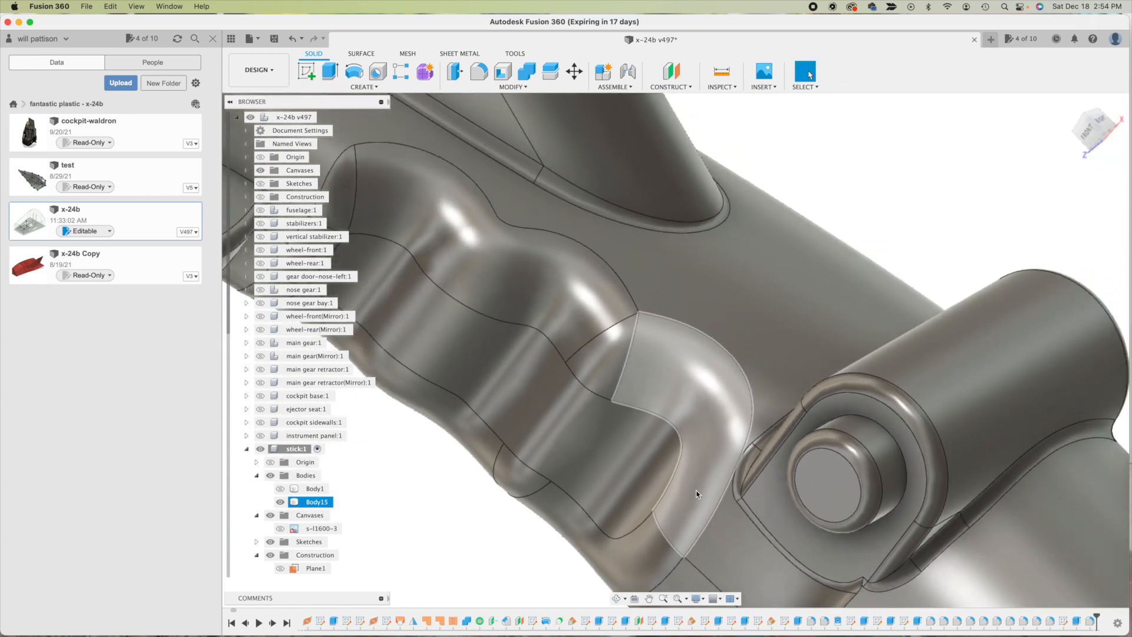
{"action": "scroll", "coordinate": [697, 495], "scroll_direction": "down", "scroll_amount": 2}
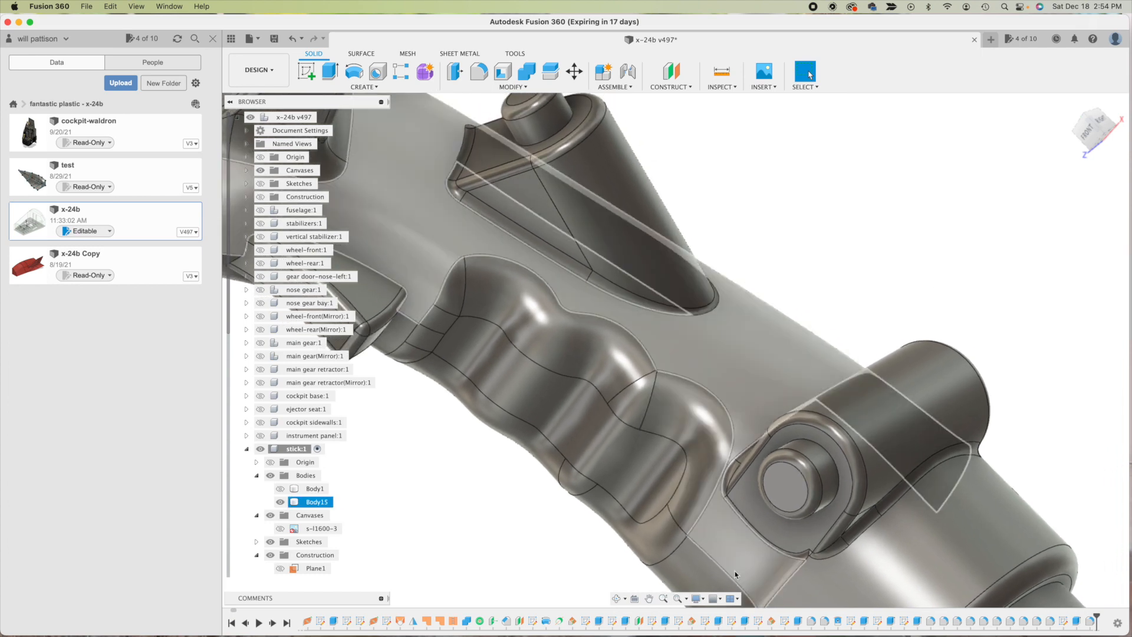
{"action": "left_click", "coordinate": [616, 598]}
{"action": "left_click_drag", "start_coordinate": [707, 346], "coordinate": [688, 445]}
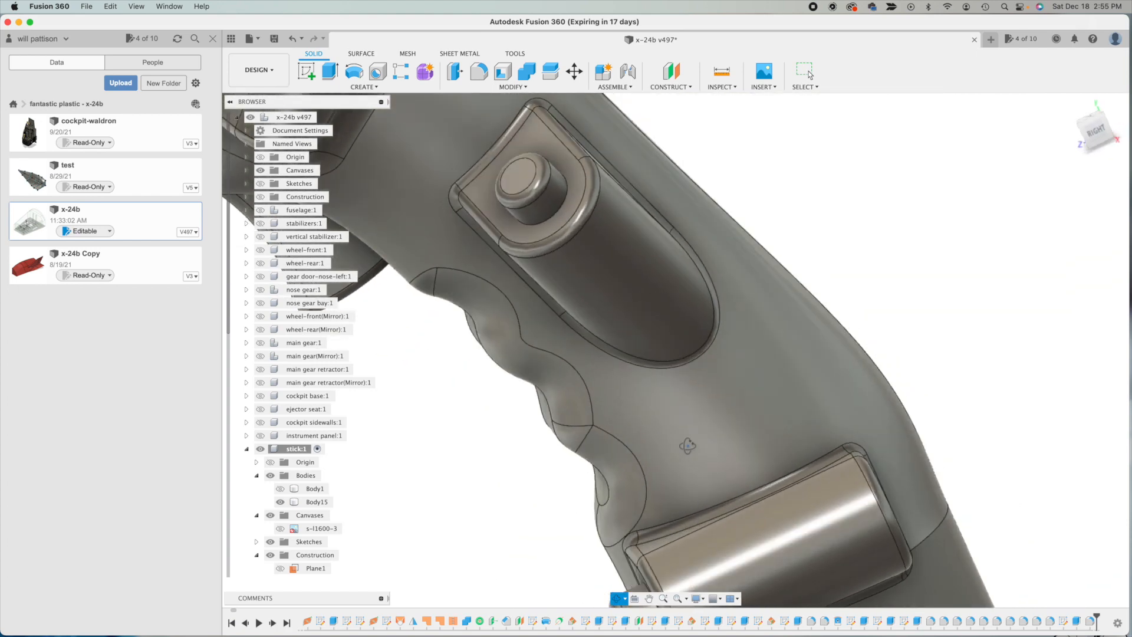
{"action": "key", "text": "Escape"}
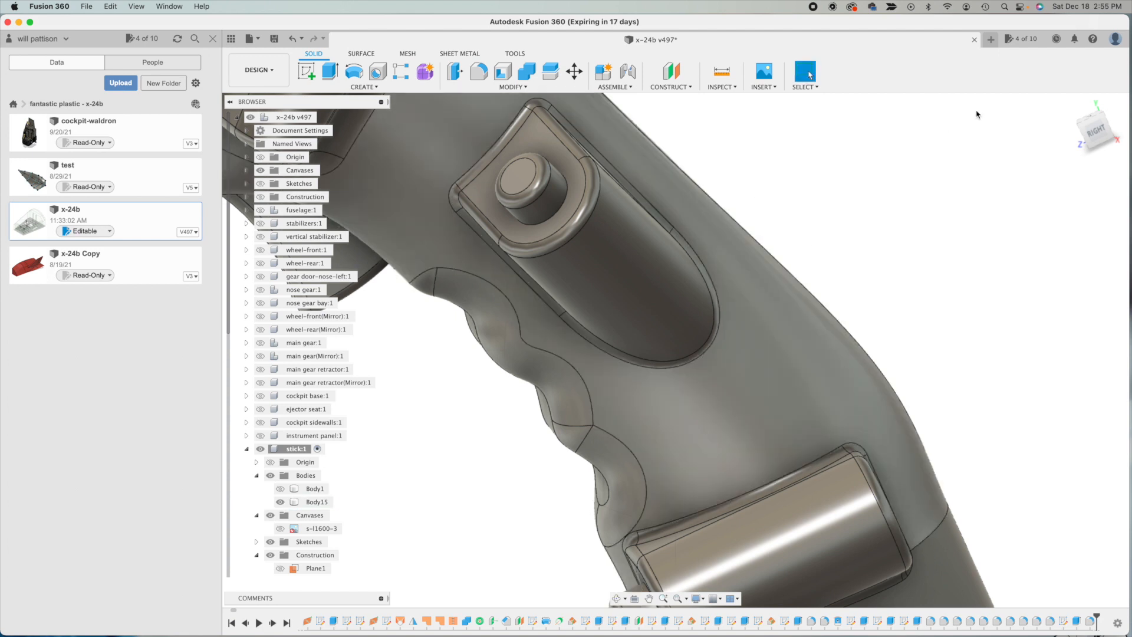
{"action": "left_click", "coordinate": [1094, 135]}
{"action": "left_click", "coordinate": [622, 426]}
{"action": "scroll", "coordinate": [623, 426], "scroll_direction": "down", "scroll_amount": 8}
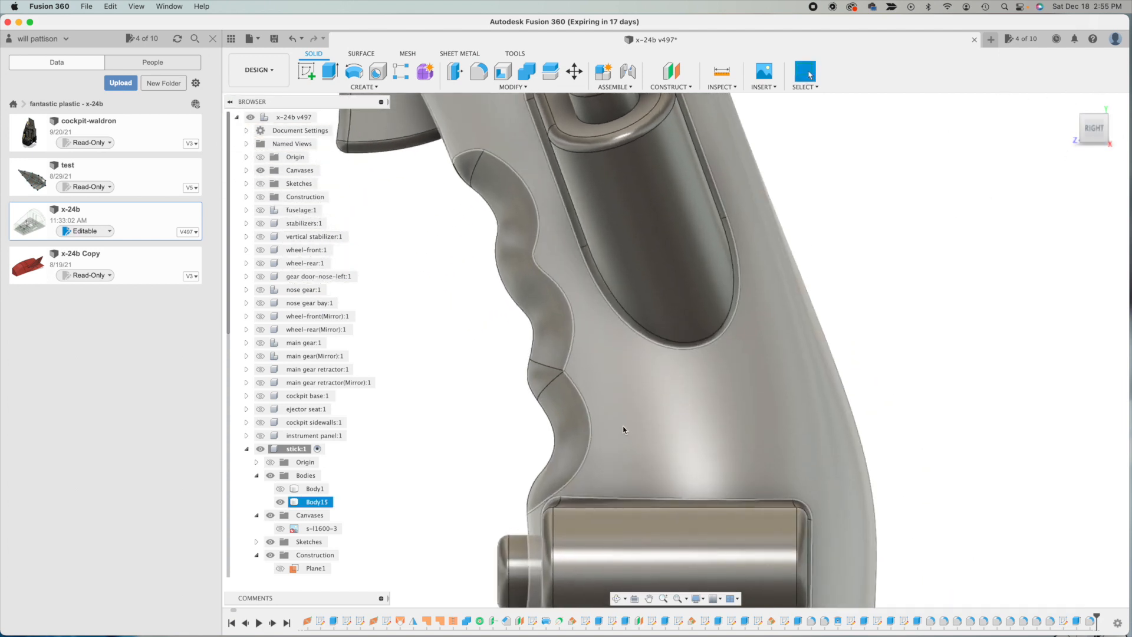
{"action": "scroll", "coordinate": [622, 426], "scroll_direction": "down", "scroll_amount": 2}
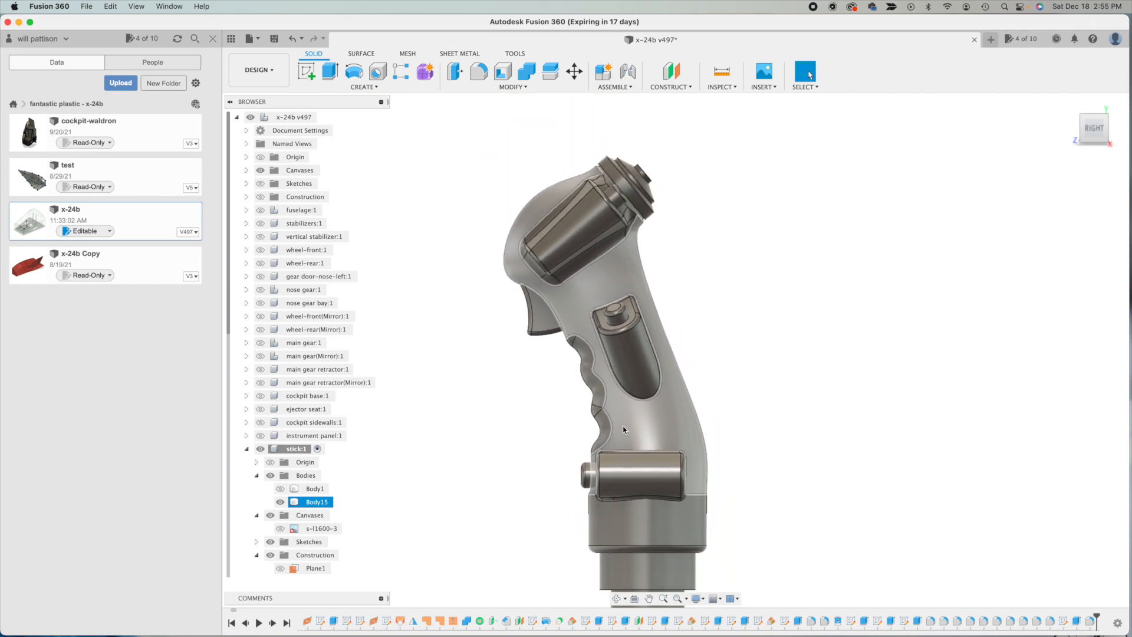
{"action": "scroll", "coordinate": [623, 426], "scroll_direction": "down", "scroll_amount": 2}
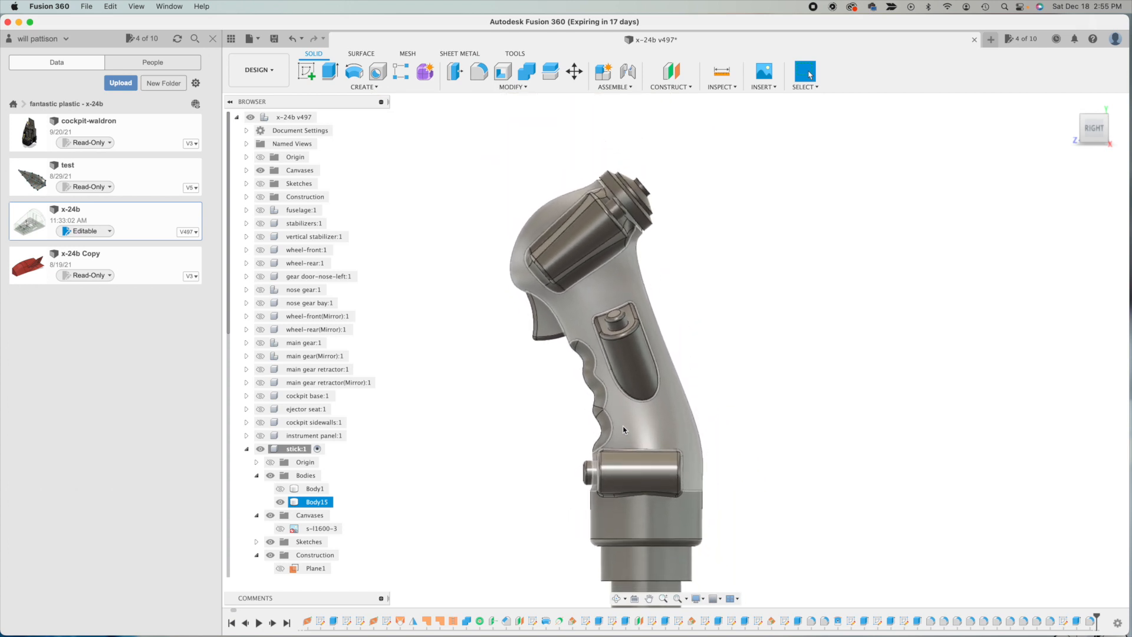
{"action": "left_click", "coordinate": [649, 598]}
{"action": "left_click_drag", "start_coordinate": [670, 481], "coordinate": [724, 442]}
{"action": "scroll", "coordinate": [724, 443], "scroll_direction": "up", "scroll_amount": 2}
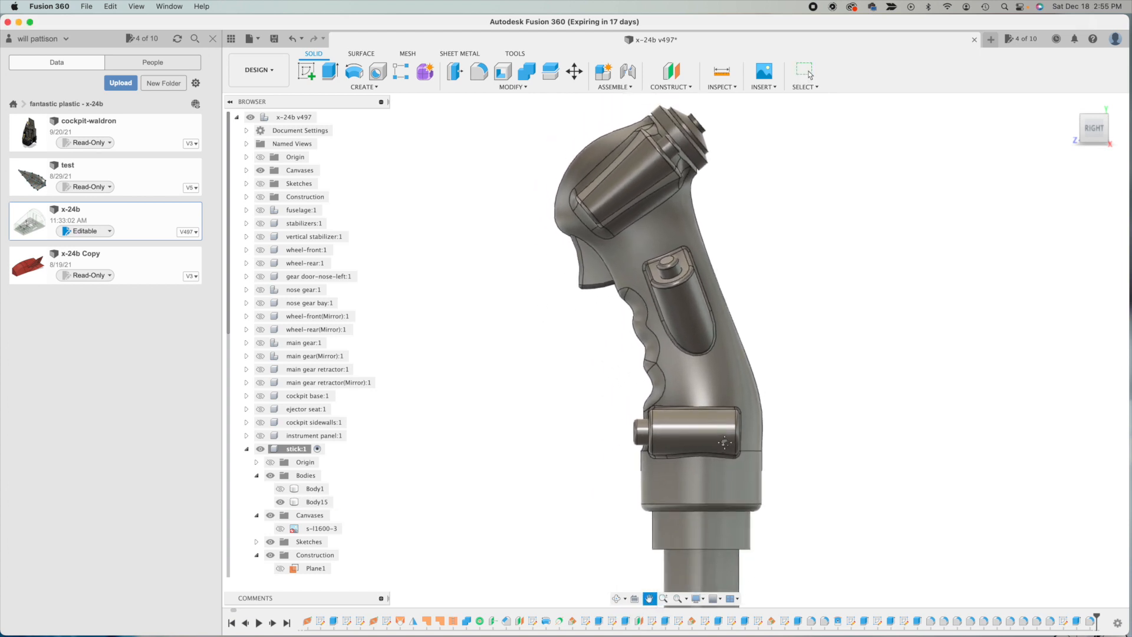
{"action": "scroll", "coordinate": [725, 443], "scroll_direction": "down", "scroll_amount": 3}
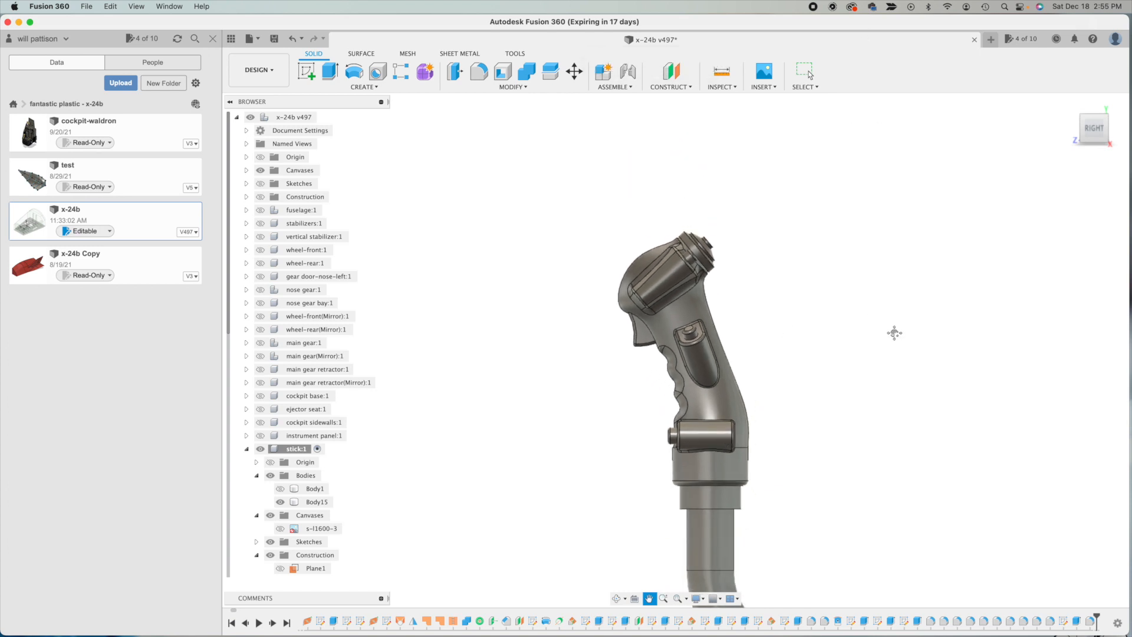
{"action": "left_click", "coordinate": [619, 599]}
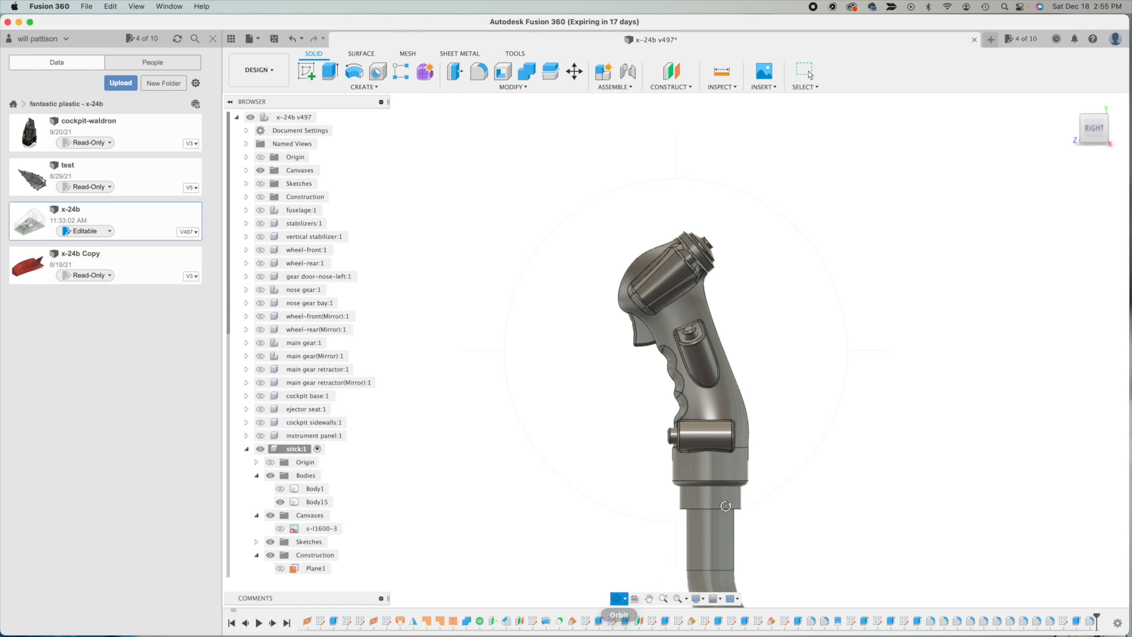
{"action": "left_click_drag", "start_coordinate": [718, 405], "coordinate": [724, 473]}
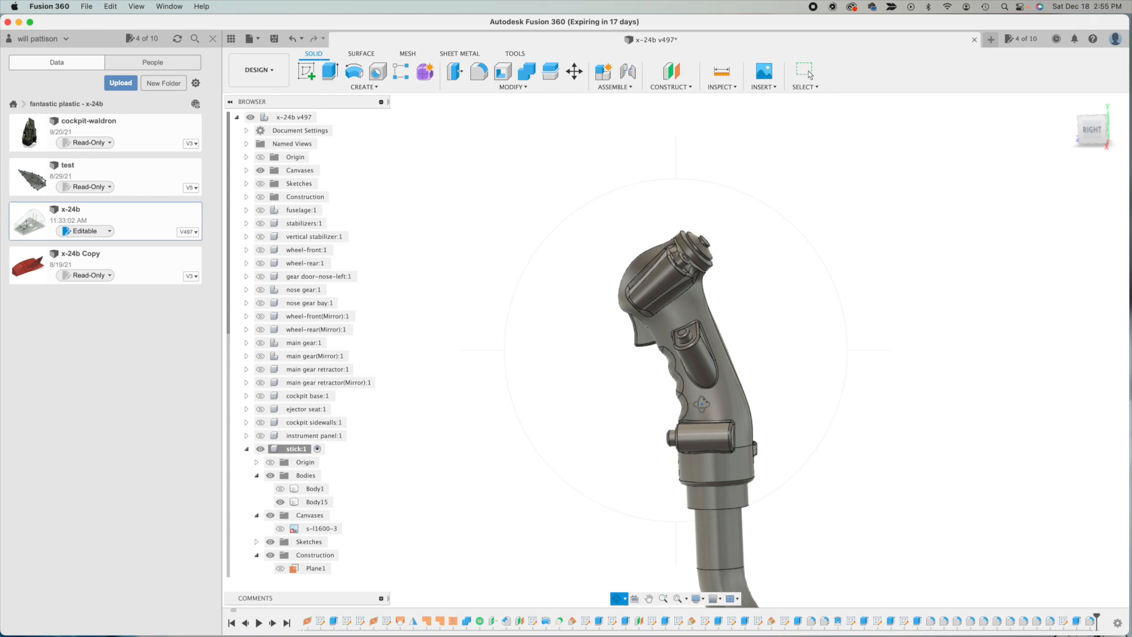
{"action": "scroll", "coordinate": [702, 404], "scroll_direction": "up", "scroll_amount": 10}
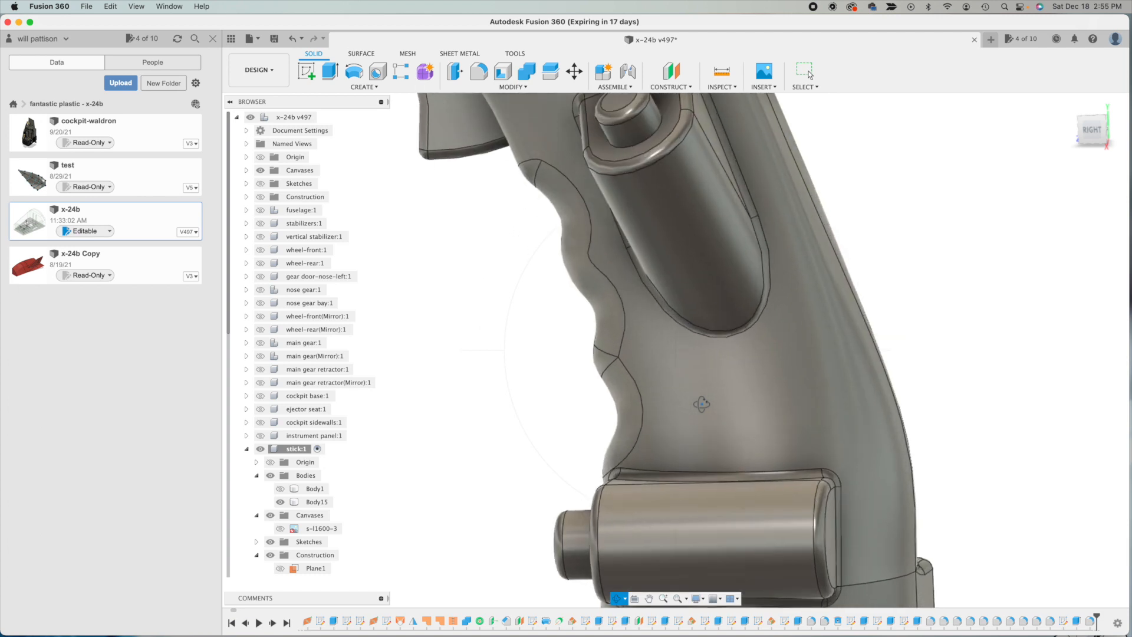
{"action": "scroll", "coordinate": [701, 404], "scroll_direction": "down", "scroll_amount": 3}
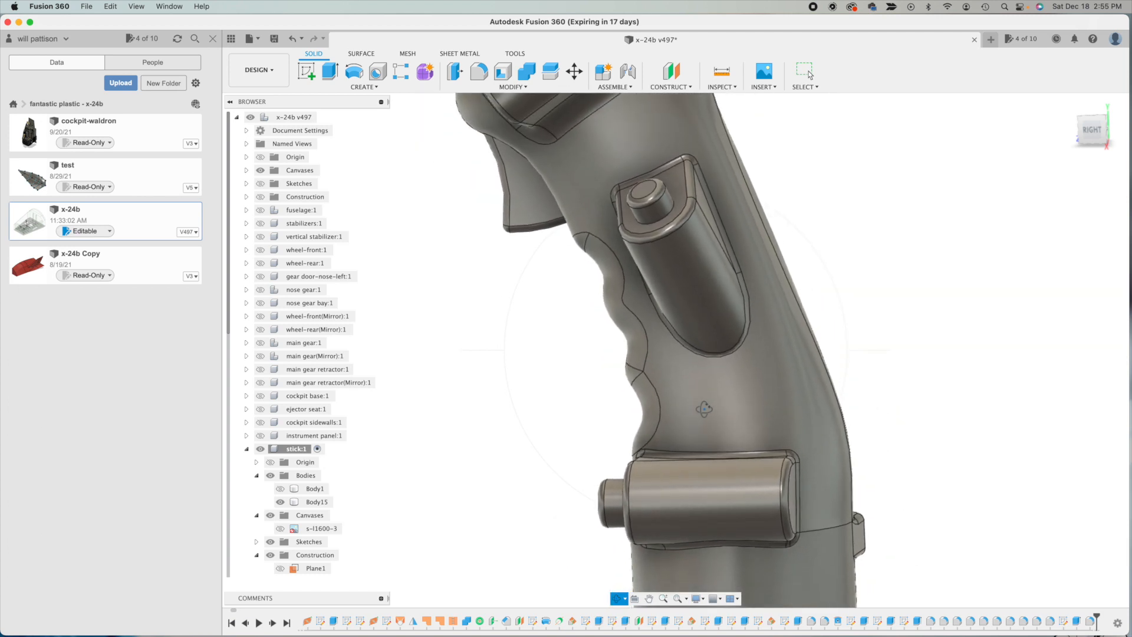
{"action": "key", "text": "Escape"}
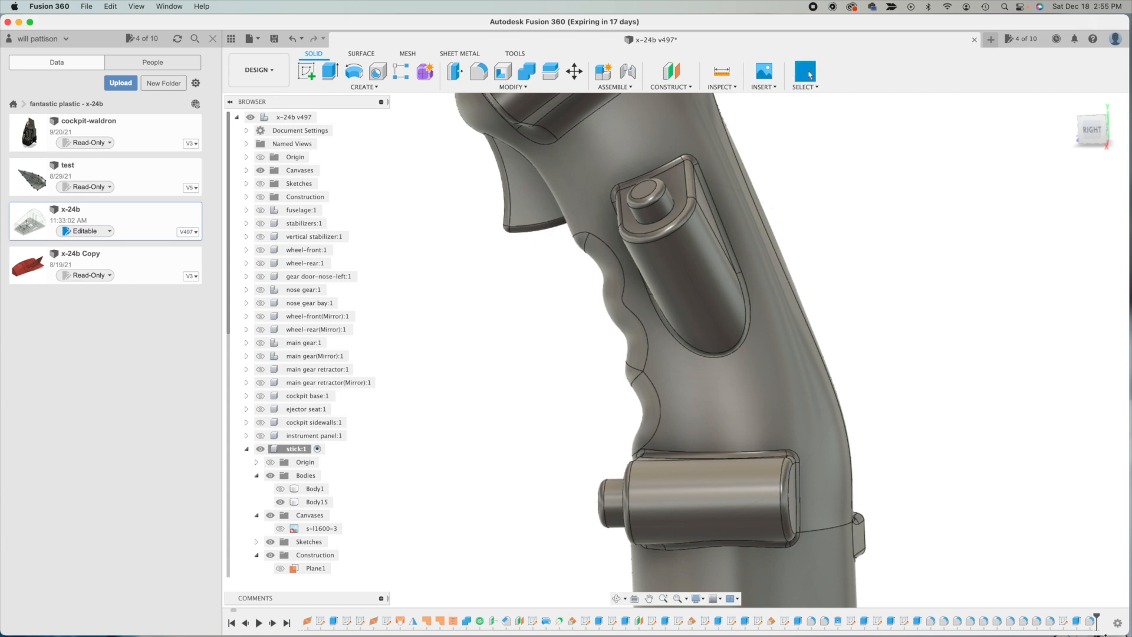
- Reopen the wavy finger-groove profile sketch for editing and move the lower ridge's spline point slightly down along the grip
{"action": "left_click", "coordinate": [316, 501]}
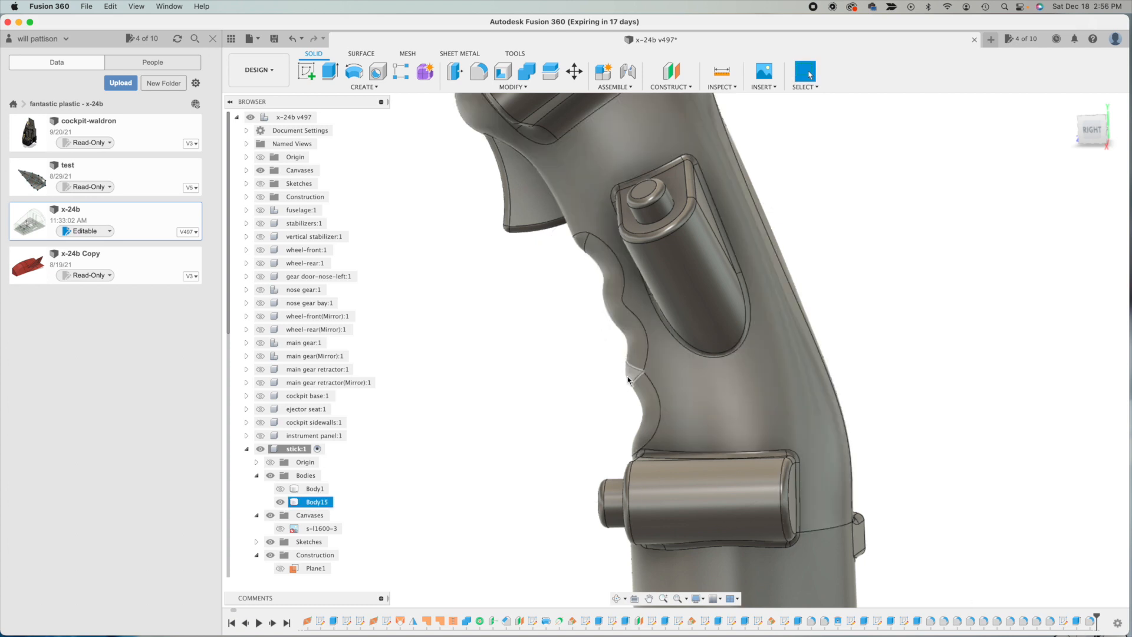
{"action": "key", "text": "Escape"}
{"action": "double_click", "coordinate": [1062, 623]}
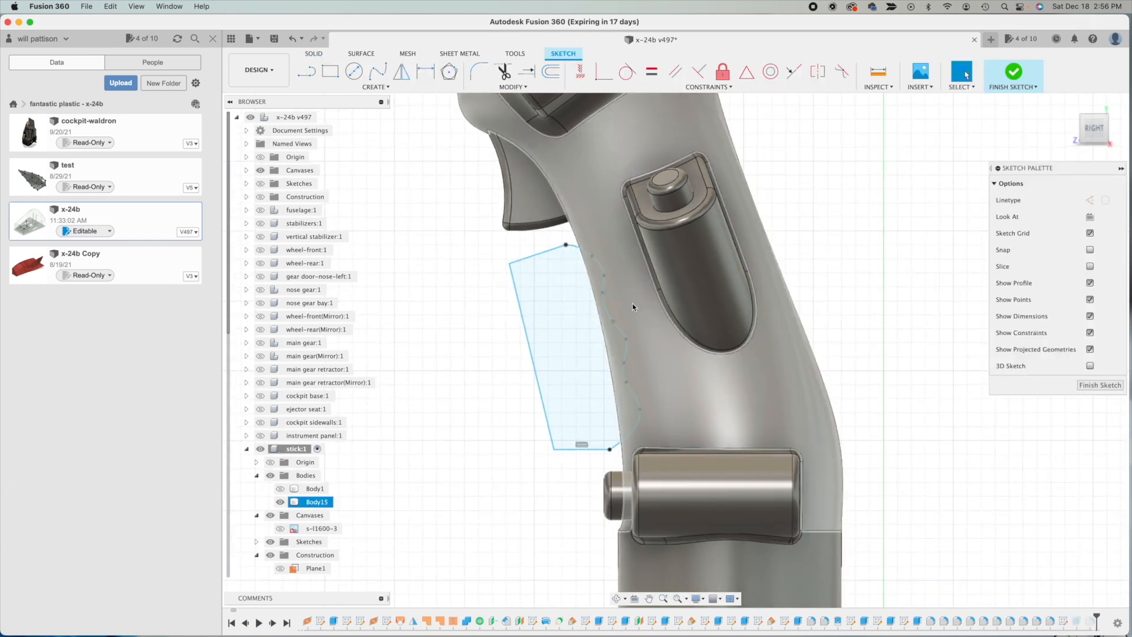
{"action": "scroll", "coordinate": [629, 317], "scroll_direction": "up", "scroll_amount": 3}
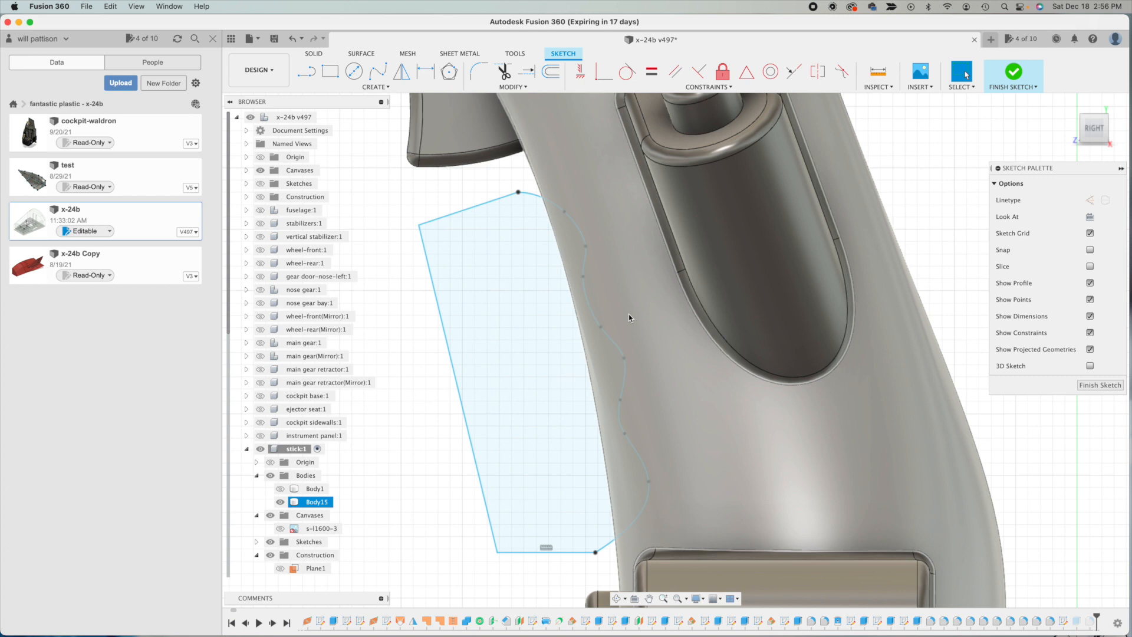
{"action": "scroll", "coordinate": [565, 483], "scroll_direction": "up", "scroll_amount": 3}
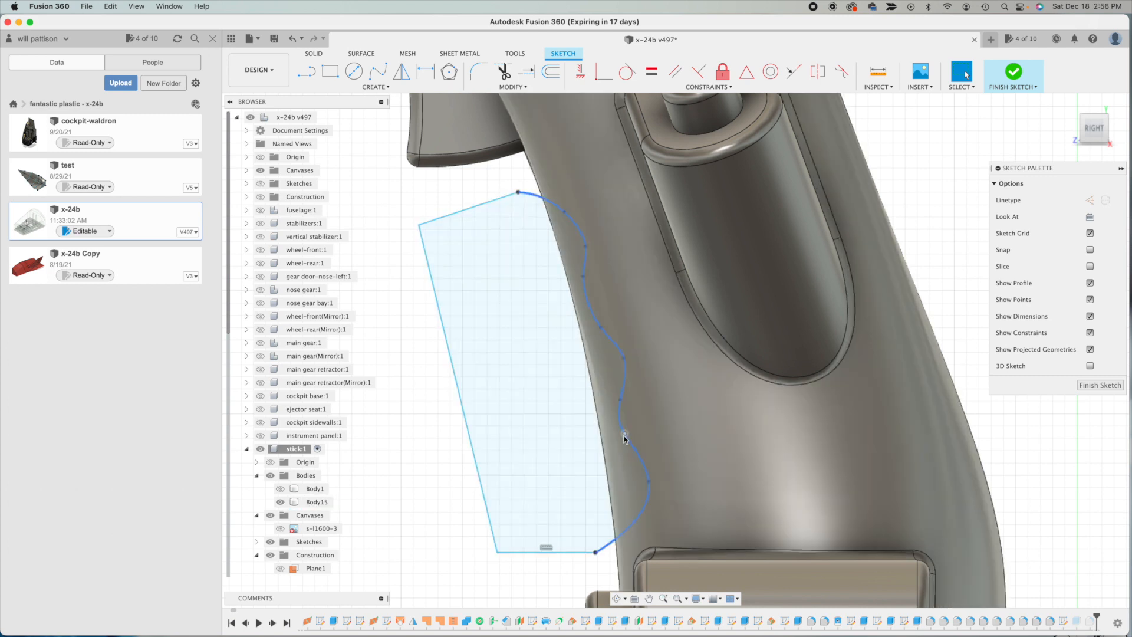
{"action": "left_click", "coordinate": [625, 435]}
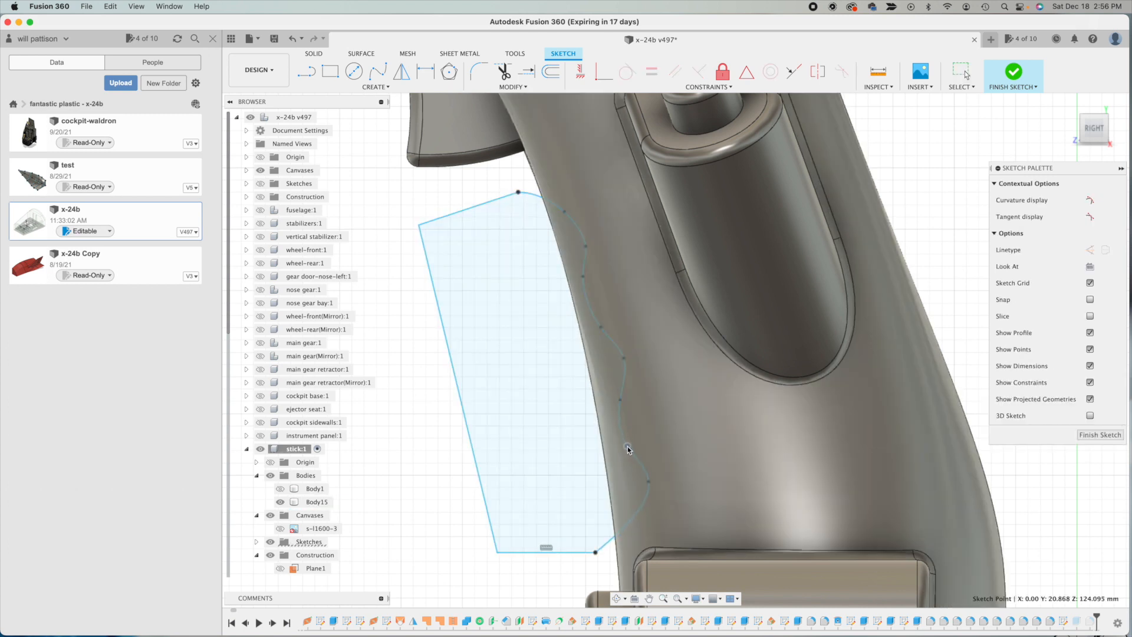
- Shift the spline's fit points to make the middle and bottom grooves slightly shallower and set the upper ridge's point a little lower
{"action": "left_click", "coordinate": [624, 359]}
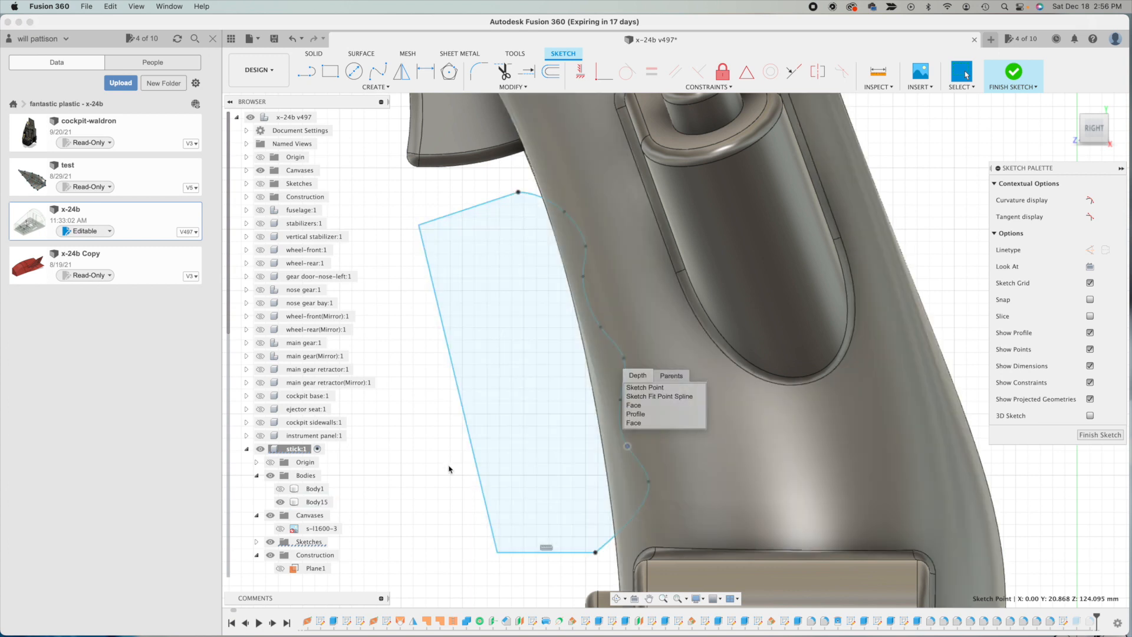
{"action": "left_click", "coordinate": [450, 466]}
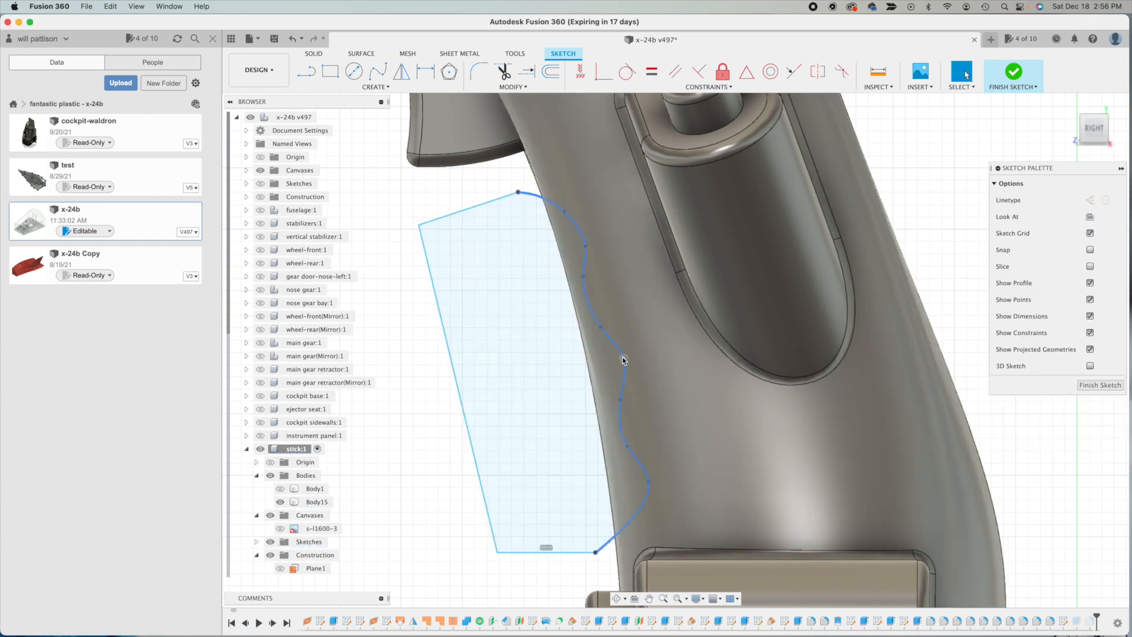
{"action": "left_click", "coordinate": [623, 359]}
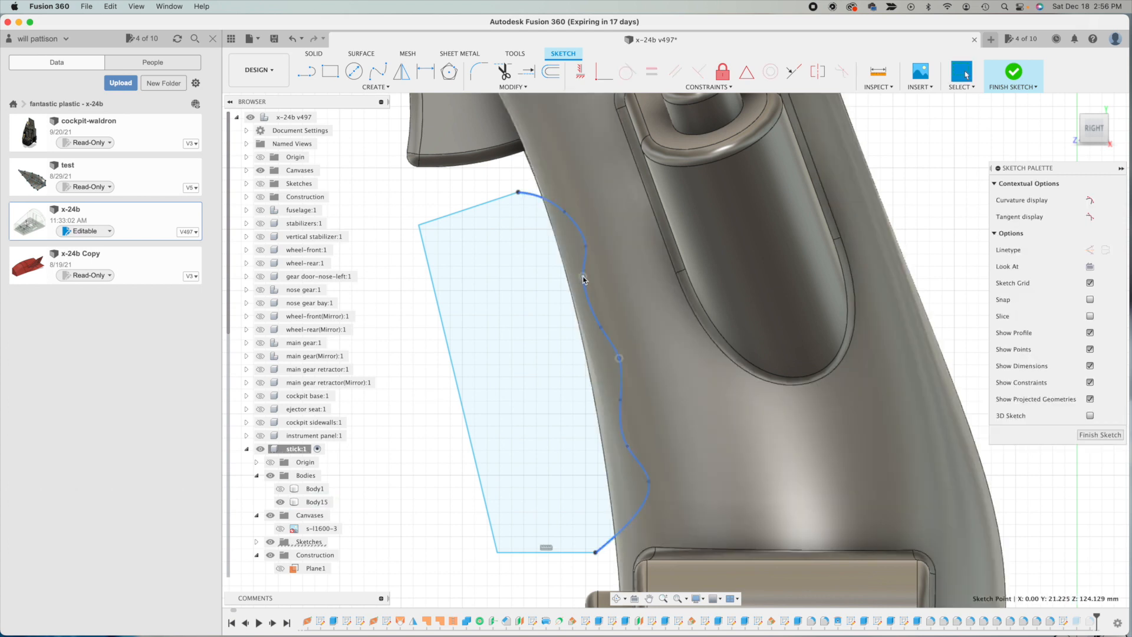
{"action": "left_click_drag", "start_coordinate": [582, 276], "coordinate": [584, 287]}
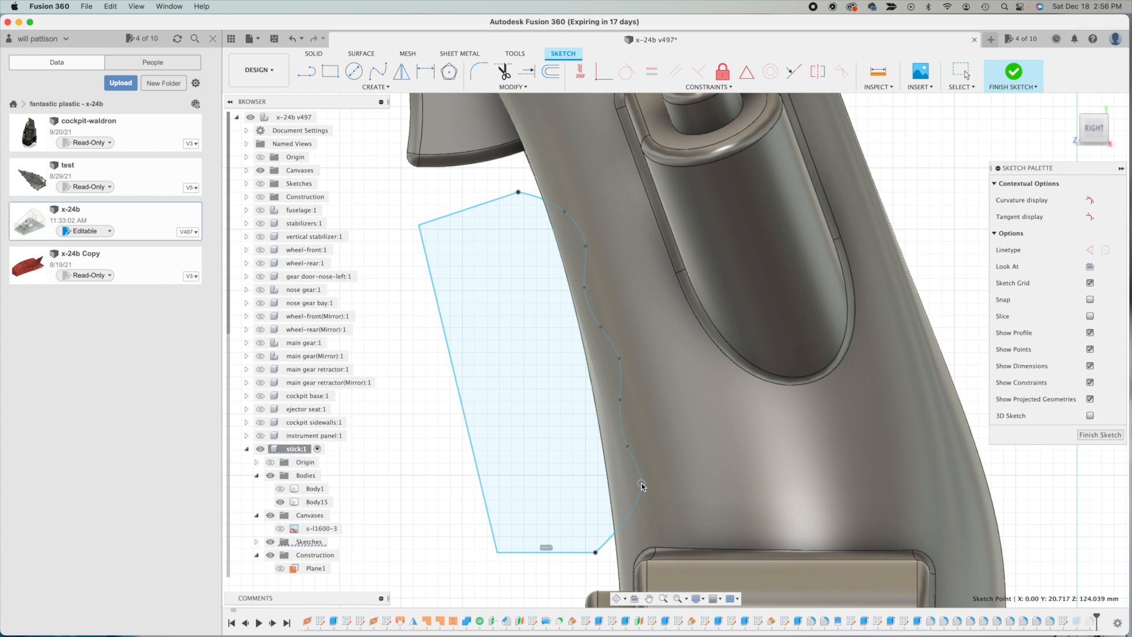
{"action": "left_click", "coordinate": [641, 326]}
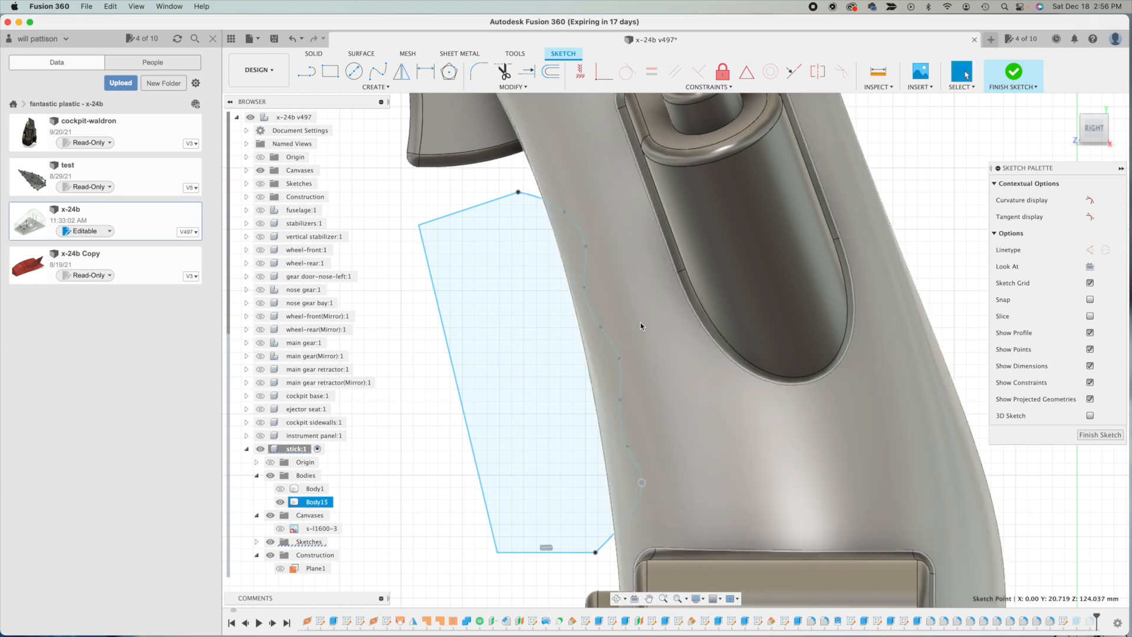
- Fine-tune the spline by nudging the middle groove's fit point slightly deeper and the top groove's fit point slightly up
{"action": "left_click", "coordinate": [622, 370]}
{"action": "key", "text": "Escape"}
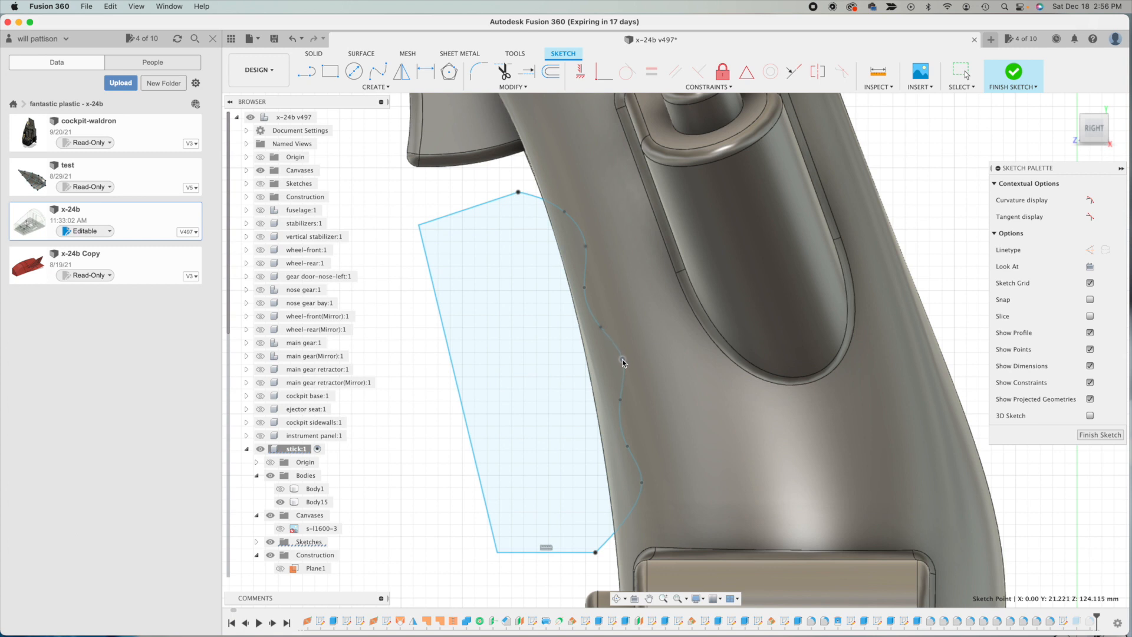
{"action": "left_click", "coordinate": [621, 359]}
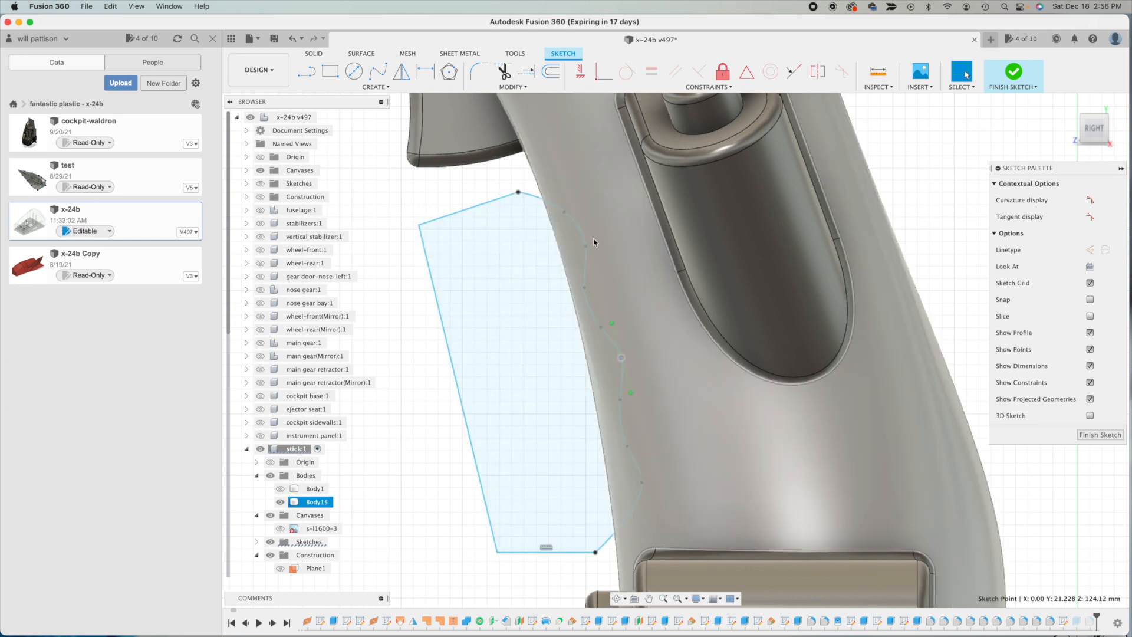
{"action": "key", "text": "Escape"}
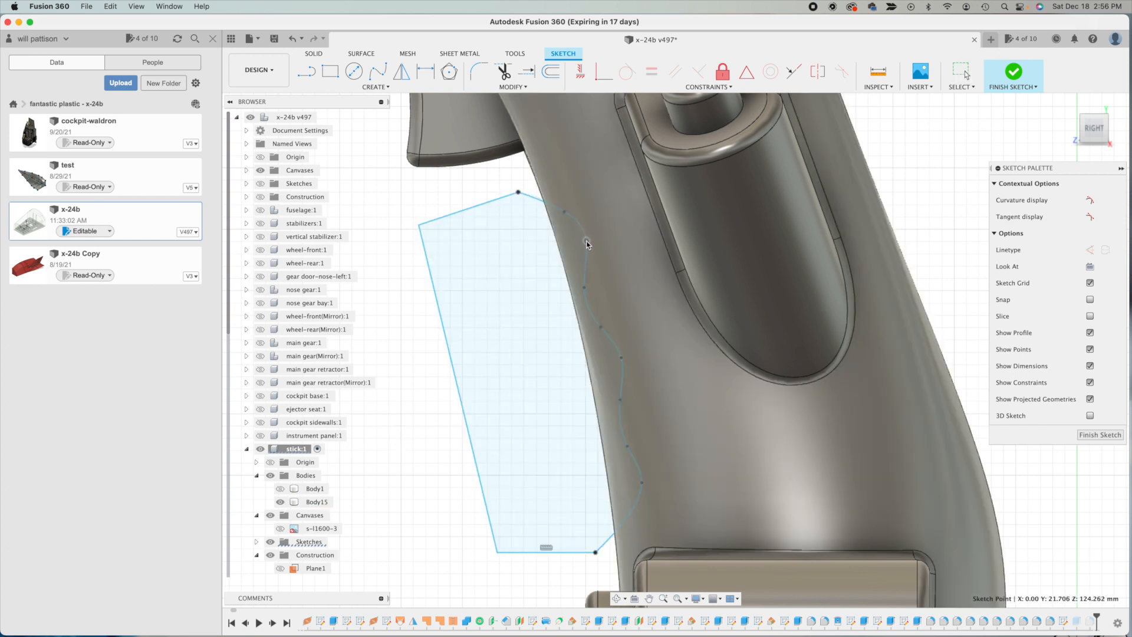
{"action": "left_click", "coordinate": [587, 245]}
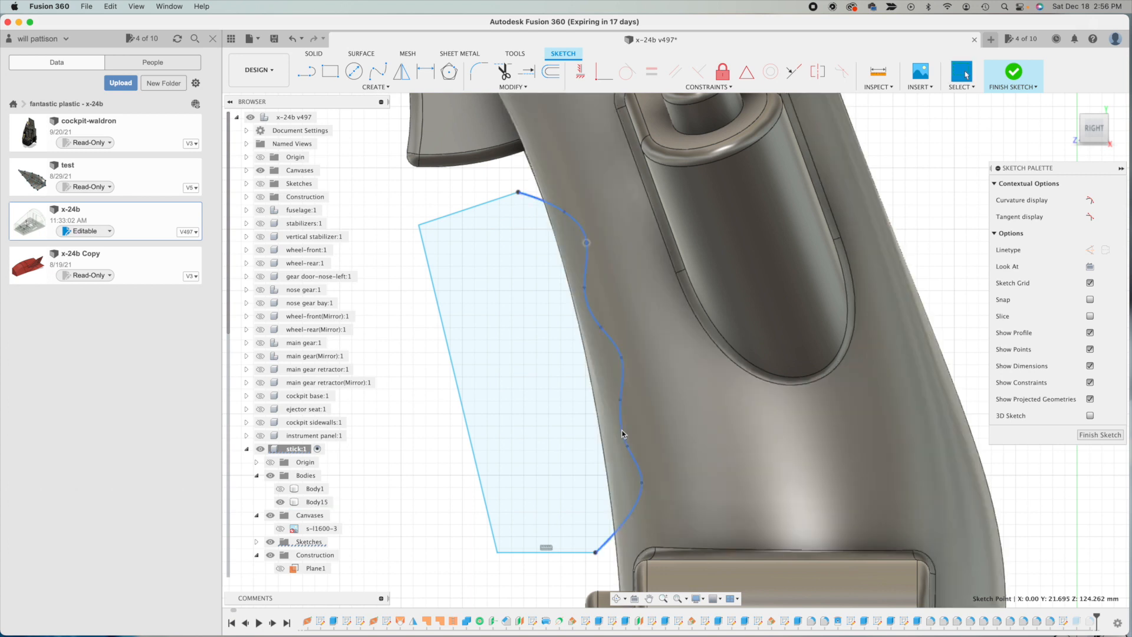
- Readjust the fit point on the ridge between the middle and bottom grooves to smooth the spline's transition
{"action": "left_click", "coordinate": [628, 448]}
{"action": "left_click", "coordinate": [622, 436]}
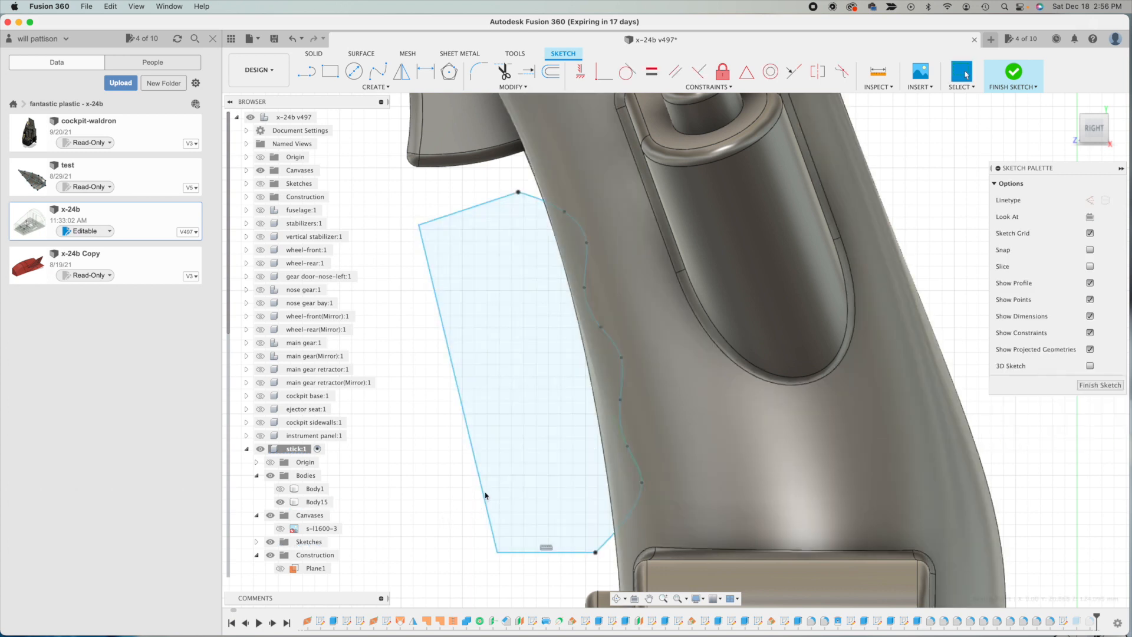
{"action": "left_click", "coordinate": [621, 436]}
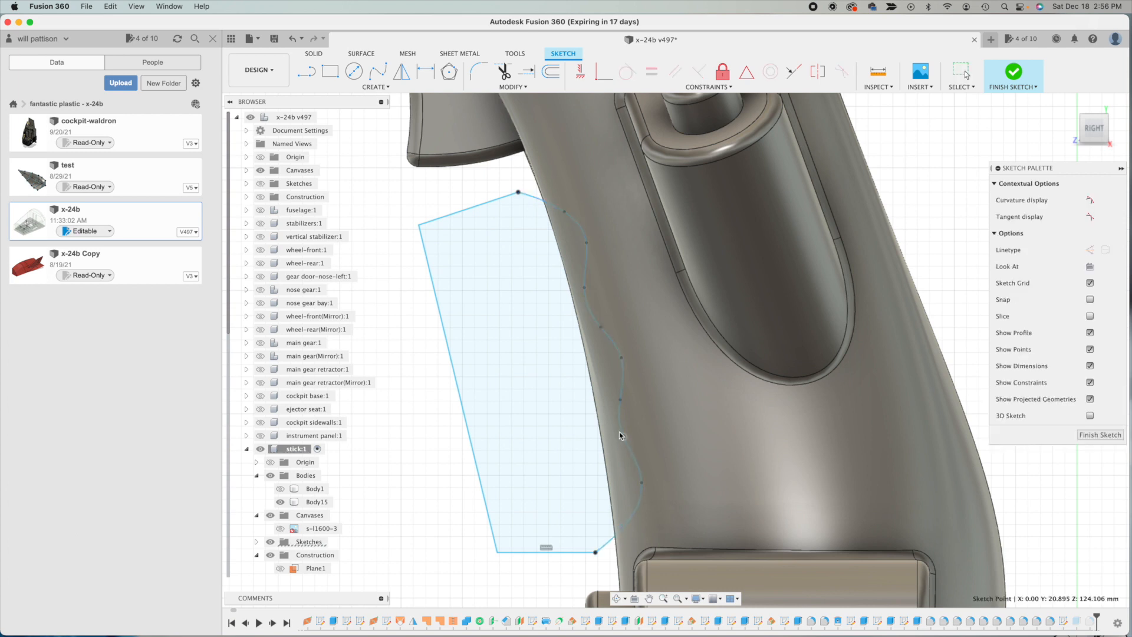
{"action": "left_click_drag", "start_coordinate": [621, 437], "coordinate": [626, 445]}
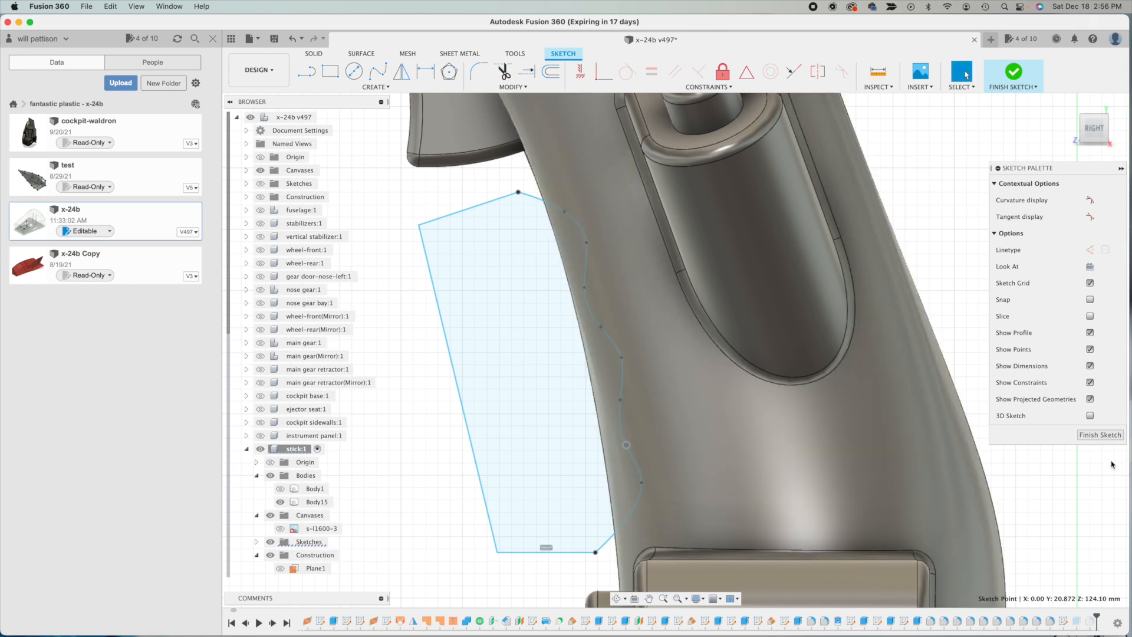
- Finish the sketch, check the recomputed finger grooves on the grip, and return to the home view of the whole stick
{"action": "left_click", "coordinate": [1101, 436]}
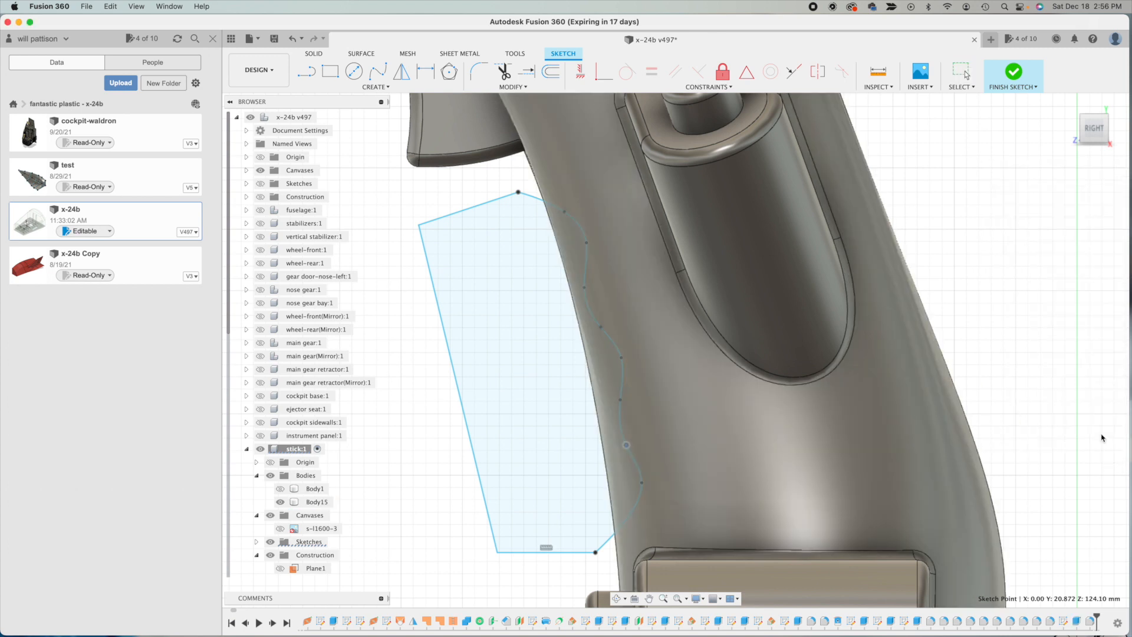
{"action": "left_click", "coordinate": [672, 457]}
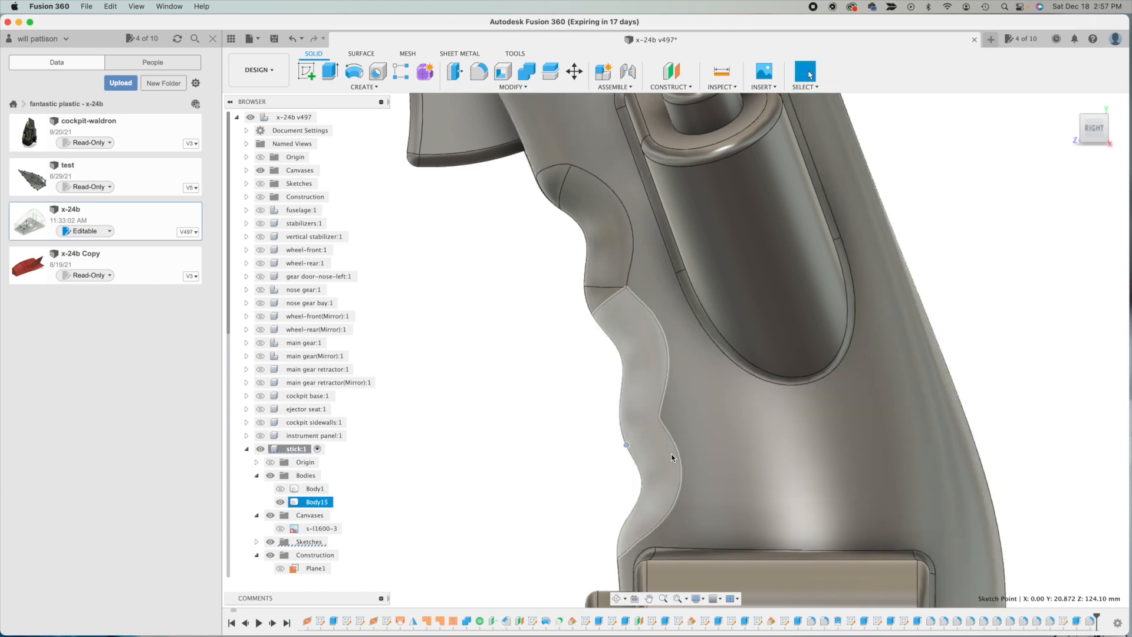
{"action": "scroll", "coordinate": [676, 458], "scroll_direction": "down", "scroll_amount": 6}
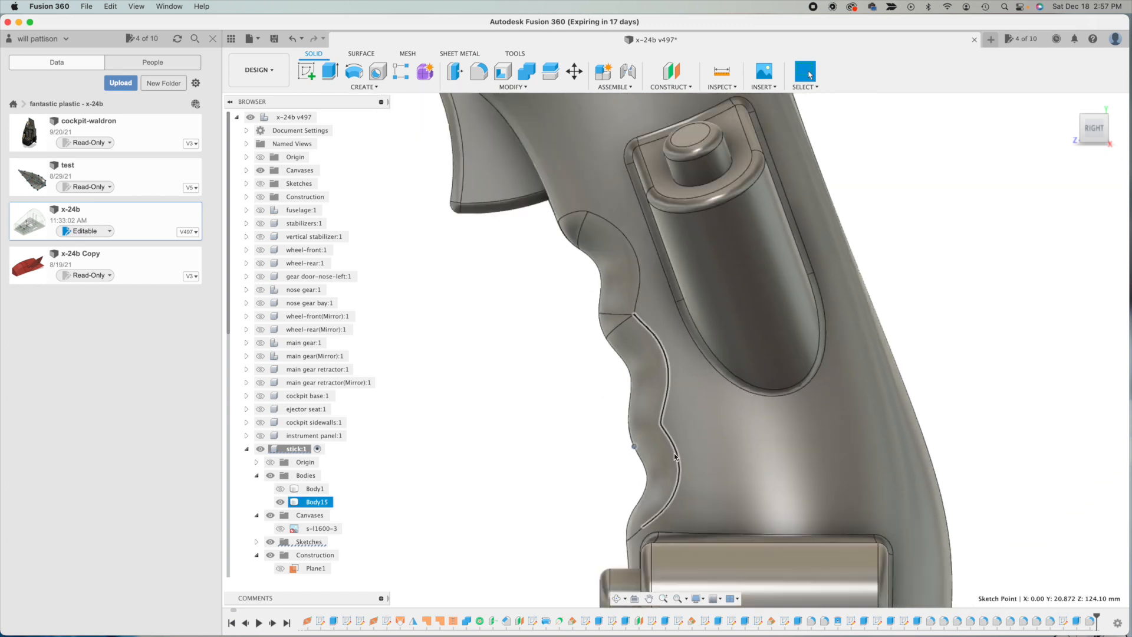
{"action": "scroll", "coordinate": [675, 457], "scroll_direction": "down", "scroll_amount": 1}
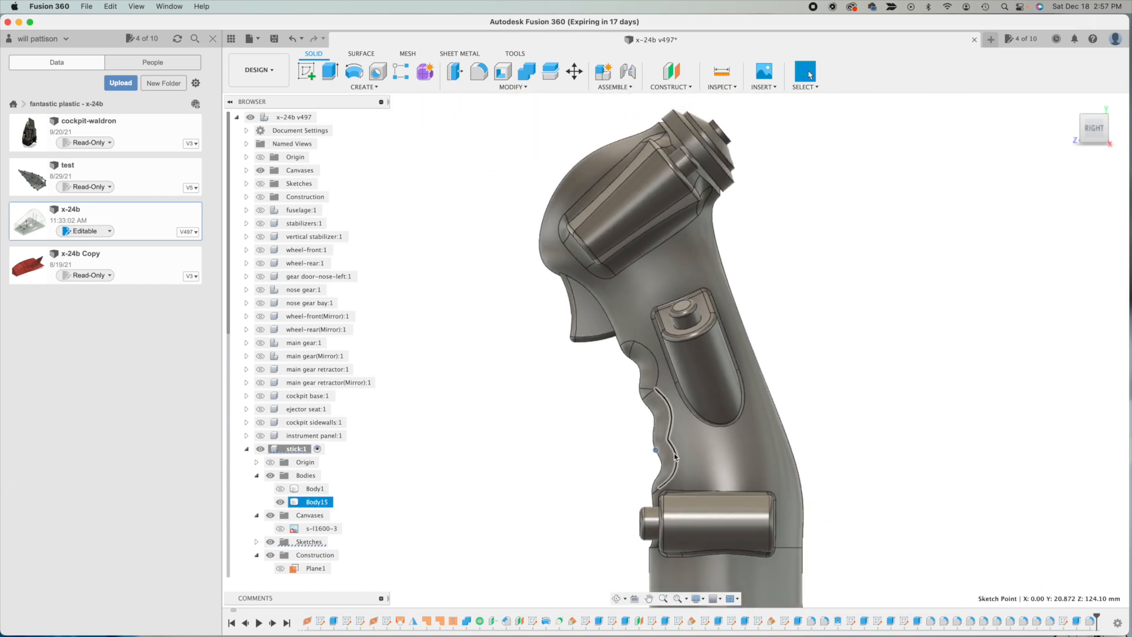
{"action": "scroll", "coordinate": [675, 458], "scroll_direction": "up", "scroll_amount": 1}
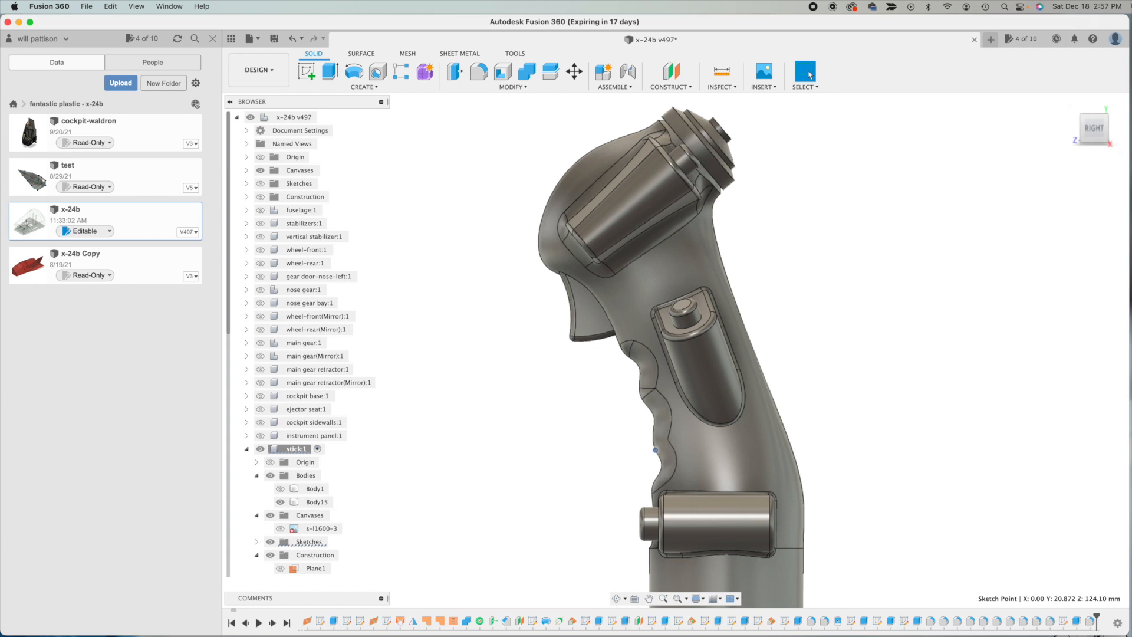
{"action": "left_click", "coordinate": [1070, 103]}
{"action": "left_click", "coordinate": [1071, 103]}
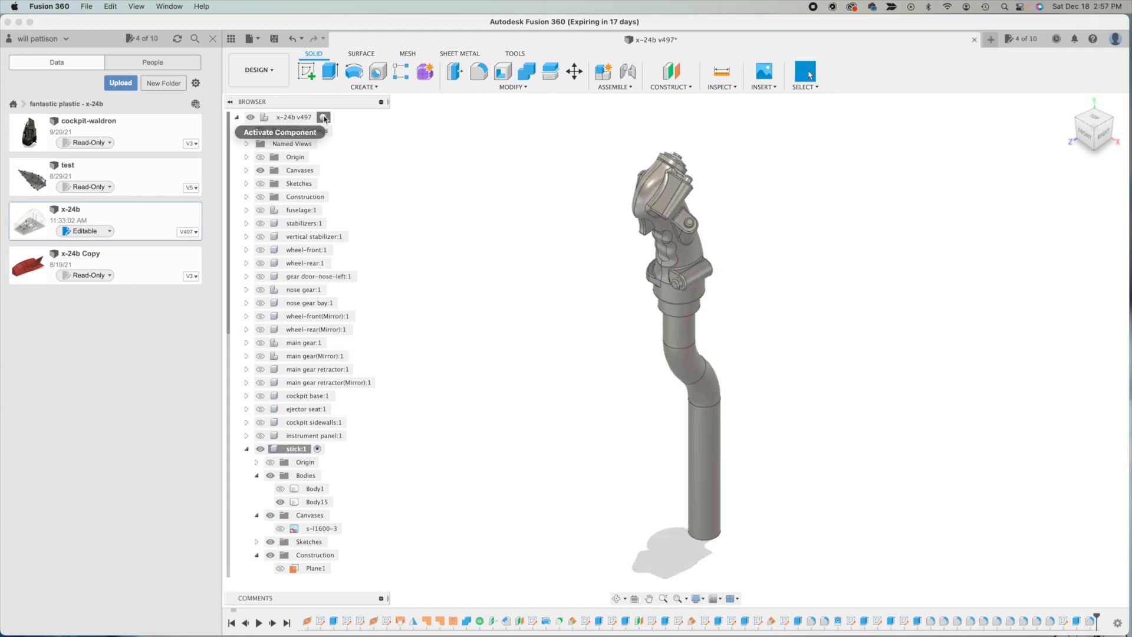
- Activate the top-level x-24b component, and open the version save prompt and dismiss it
{"action": "left_click", "coordinate": [323, 118]}
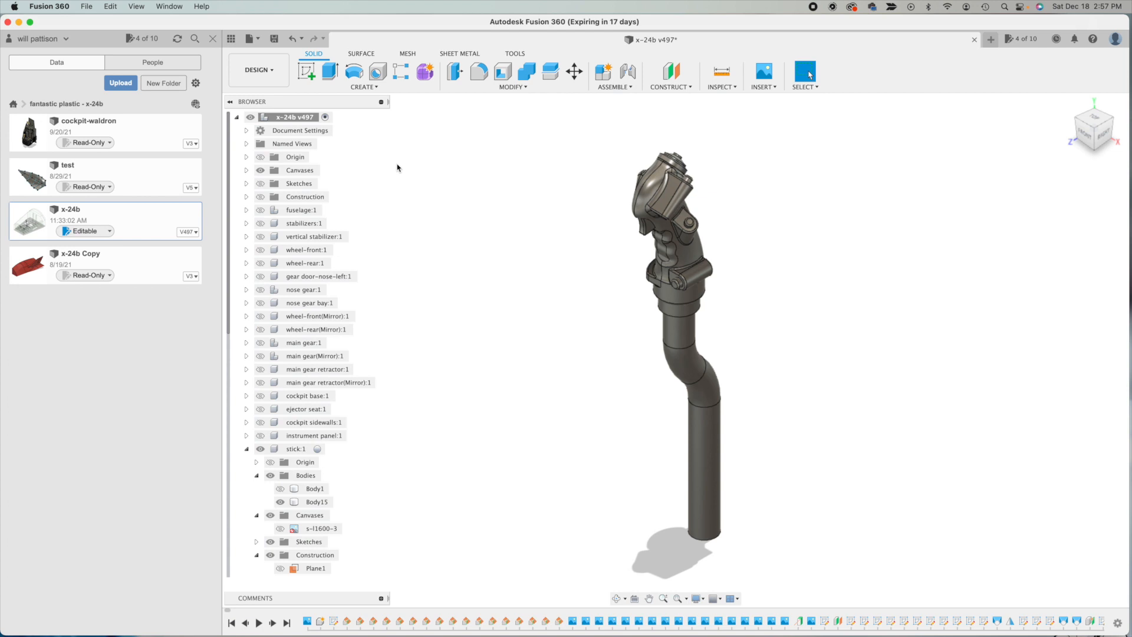
{"action": "left_click", "coordinate": [274, 39]}
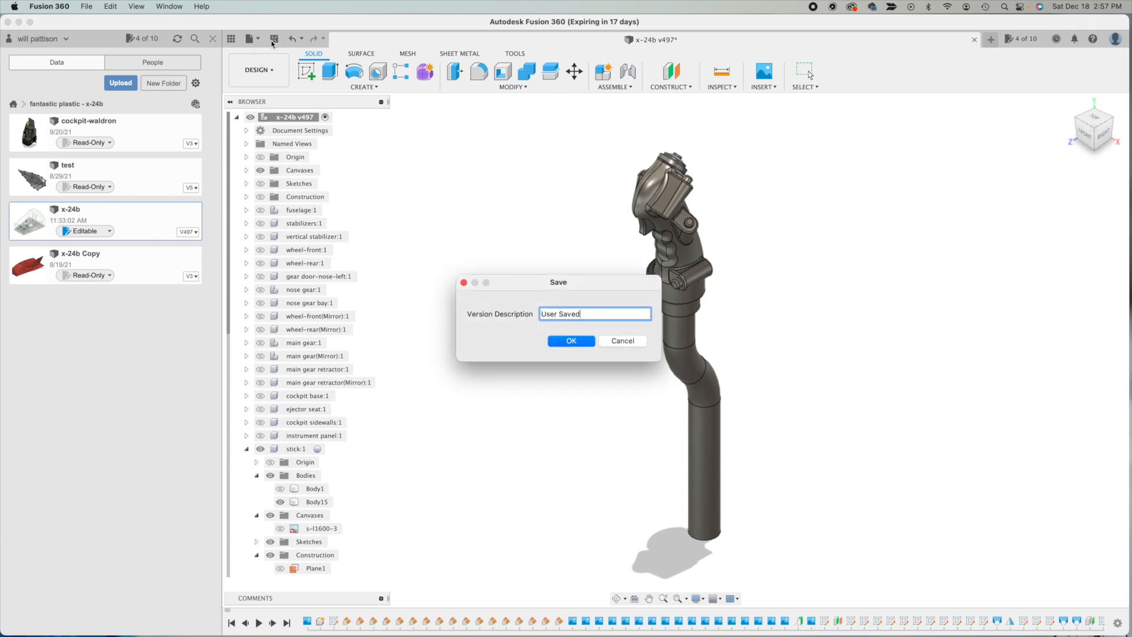
{"action": "left_click", "coordinate": [623, 342]}
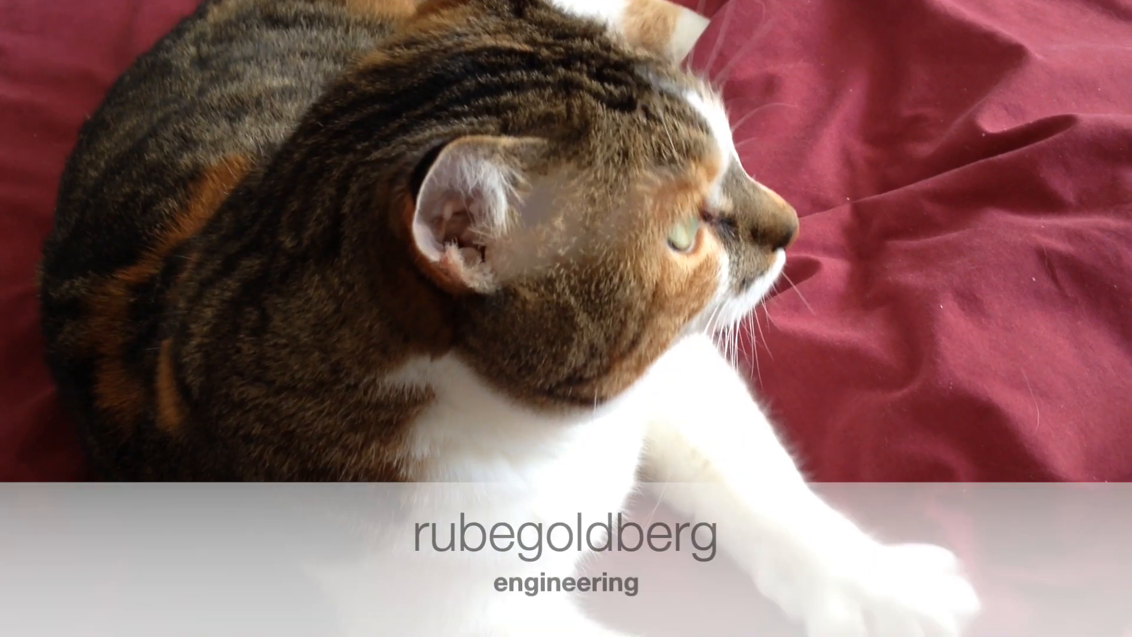